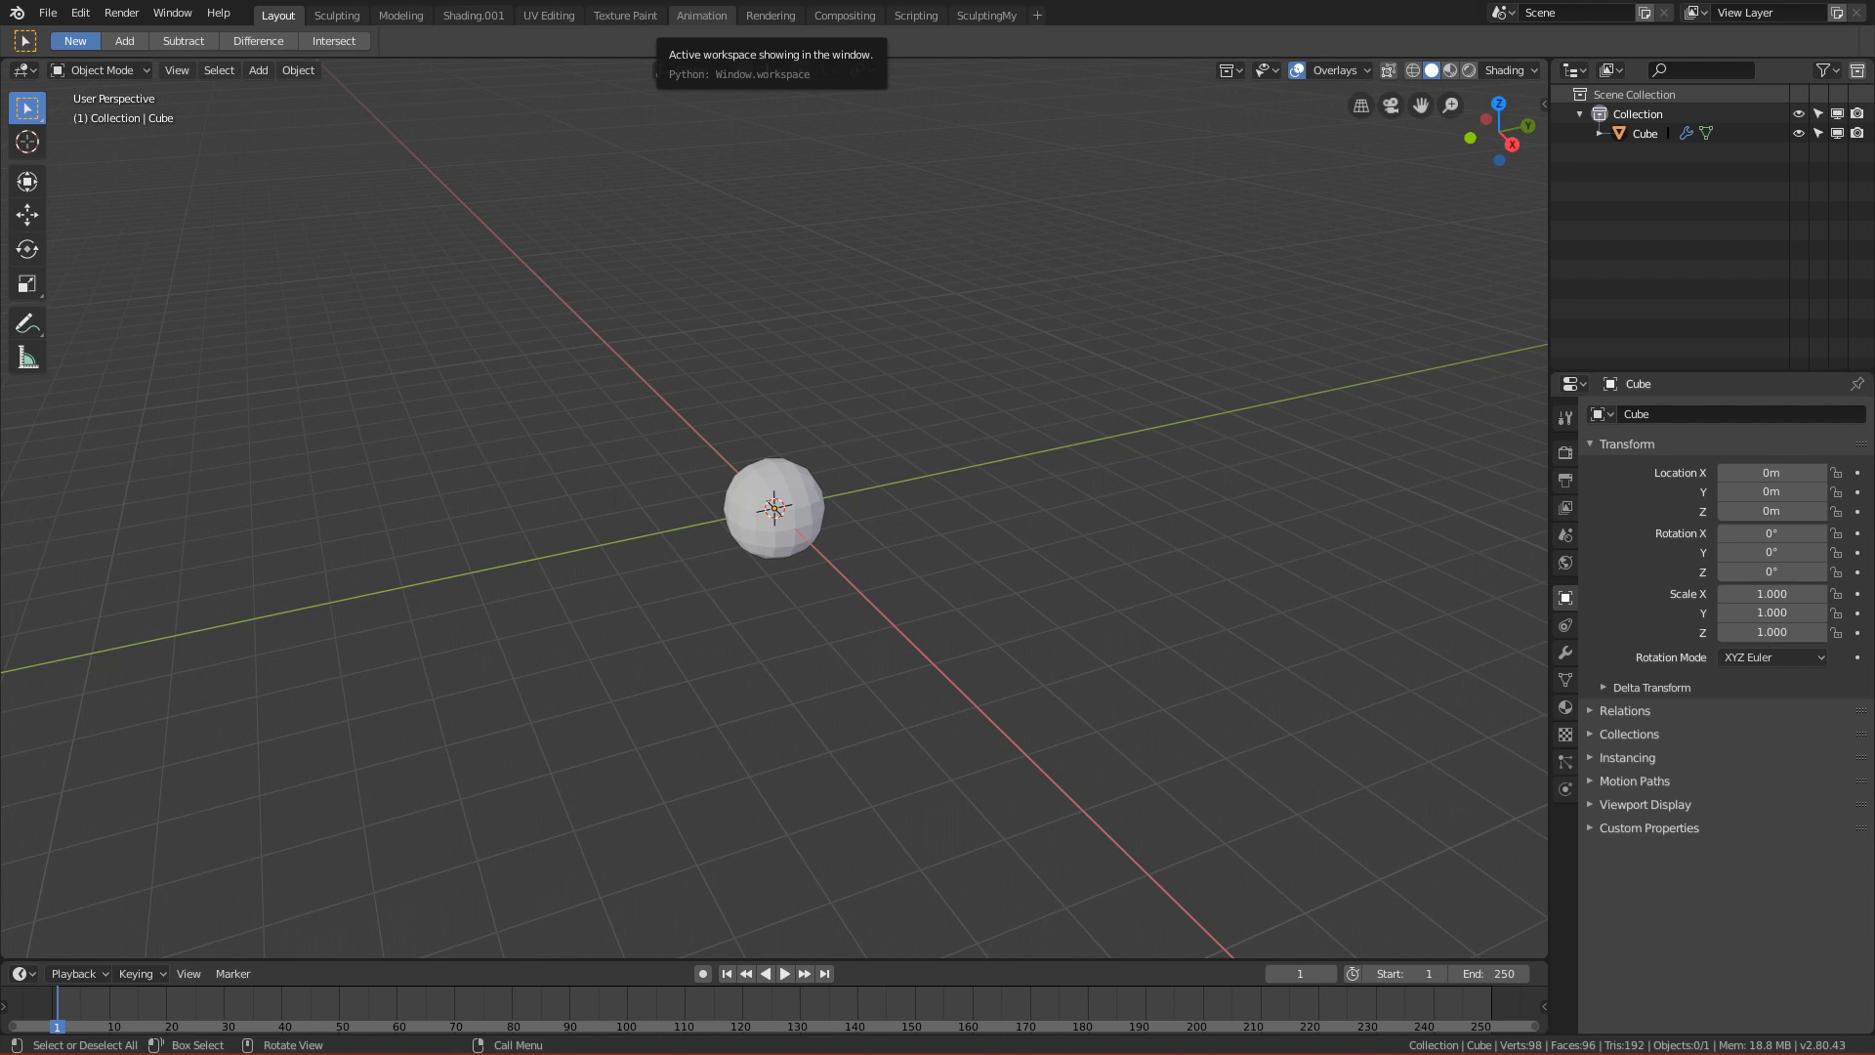
Delete the existing low-poly sphere from the scene.
{"action": "left_click", "coordinate": [766, 506]}
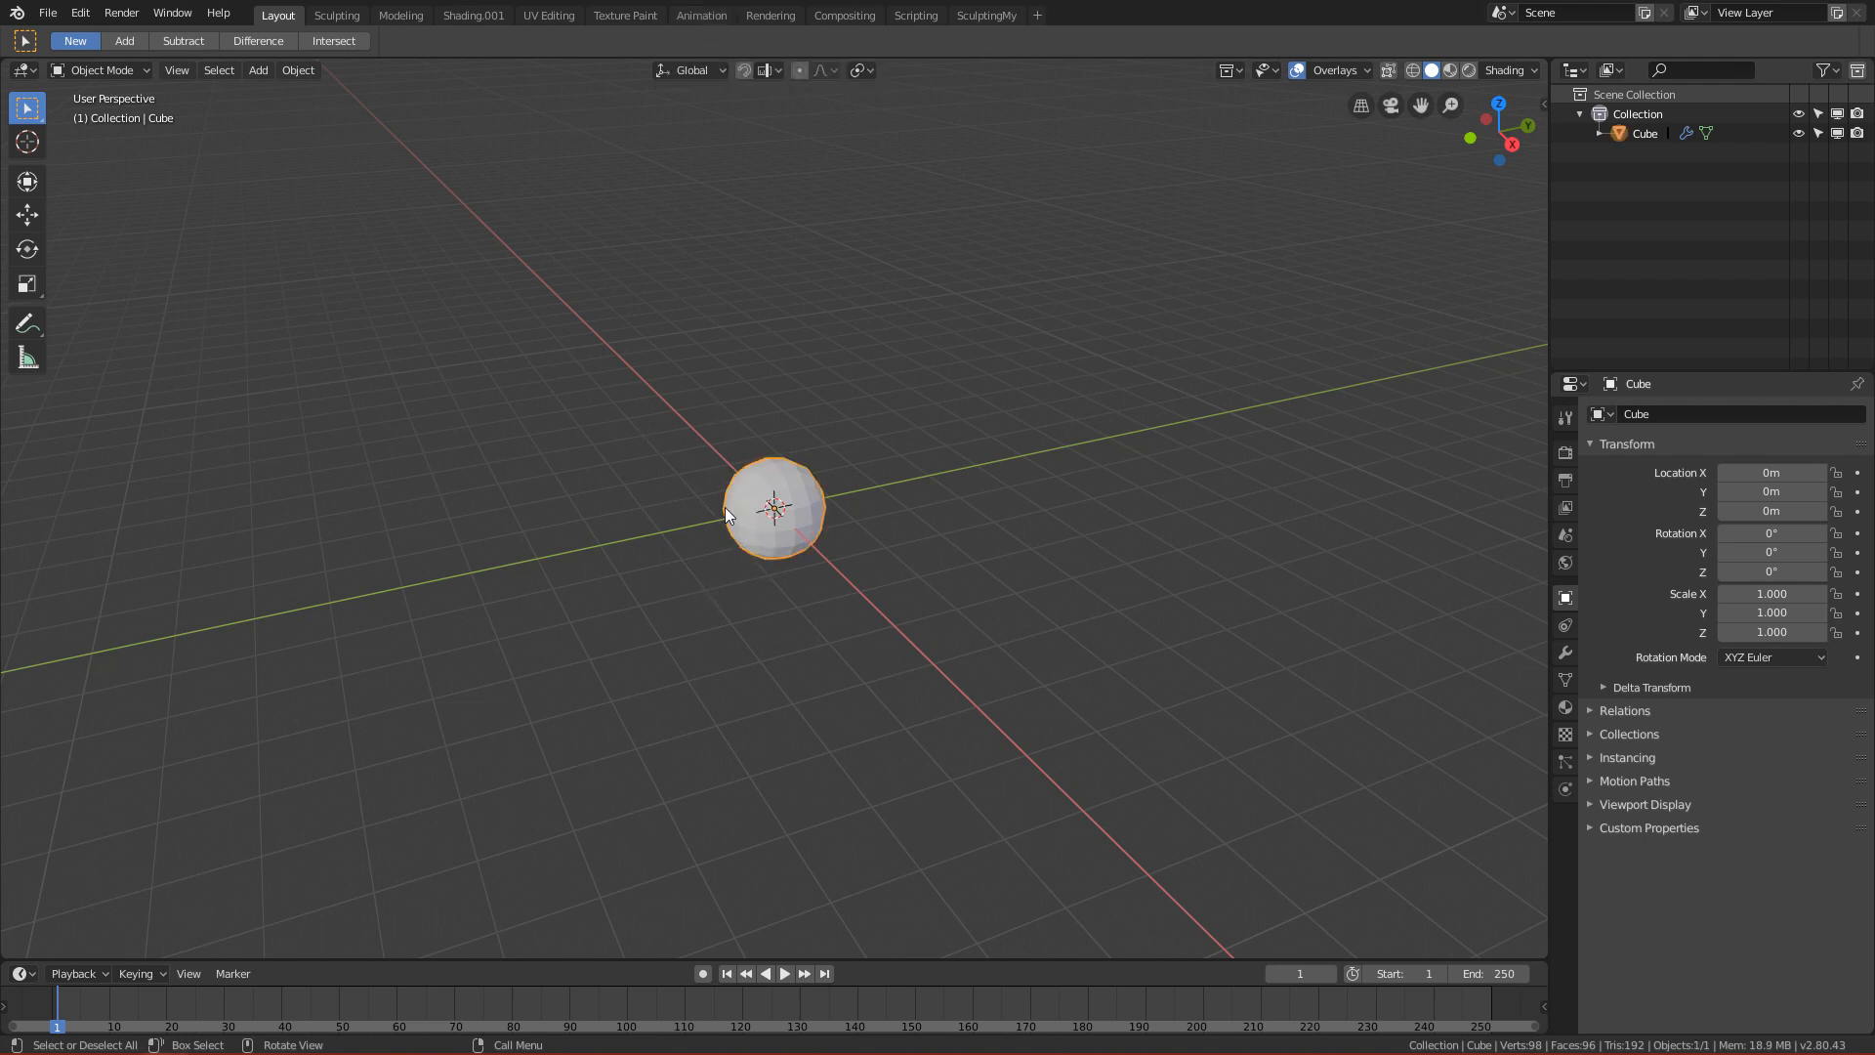
{"action": "left_click_drag", "start_coordinate": [720, 427], "coordinate": [839, 586]}
{"action": "middle_click_drag", "start_coordinate": [768, 586], "coordinate": [744, 617], "text": "alt"}
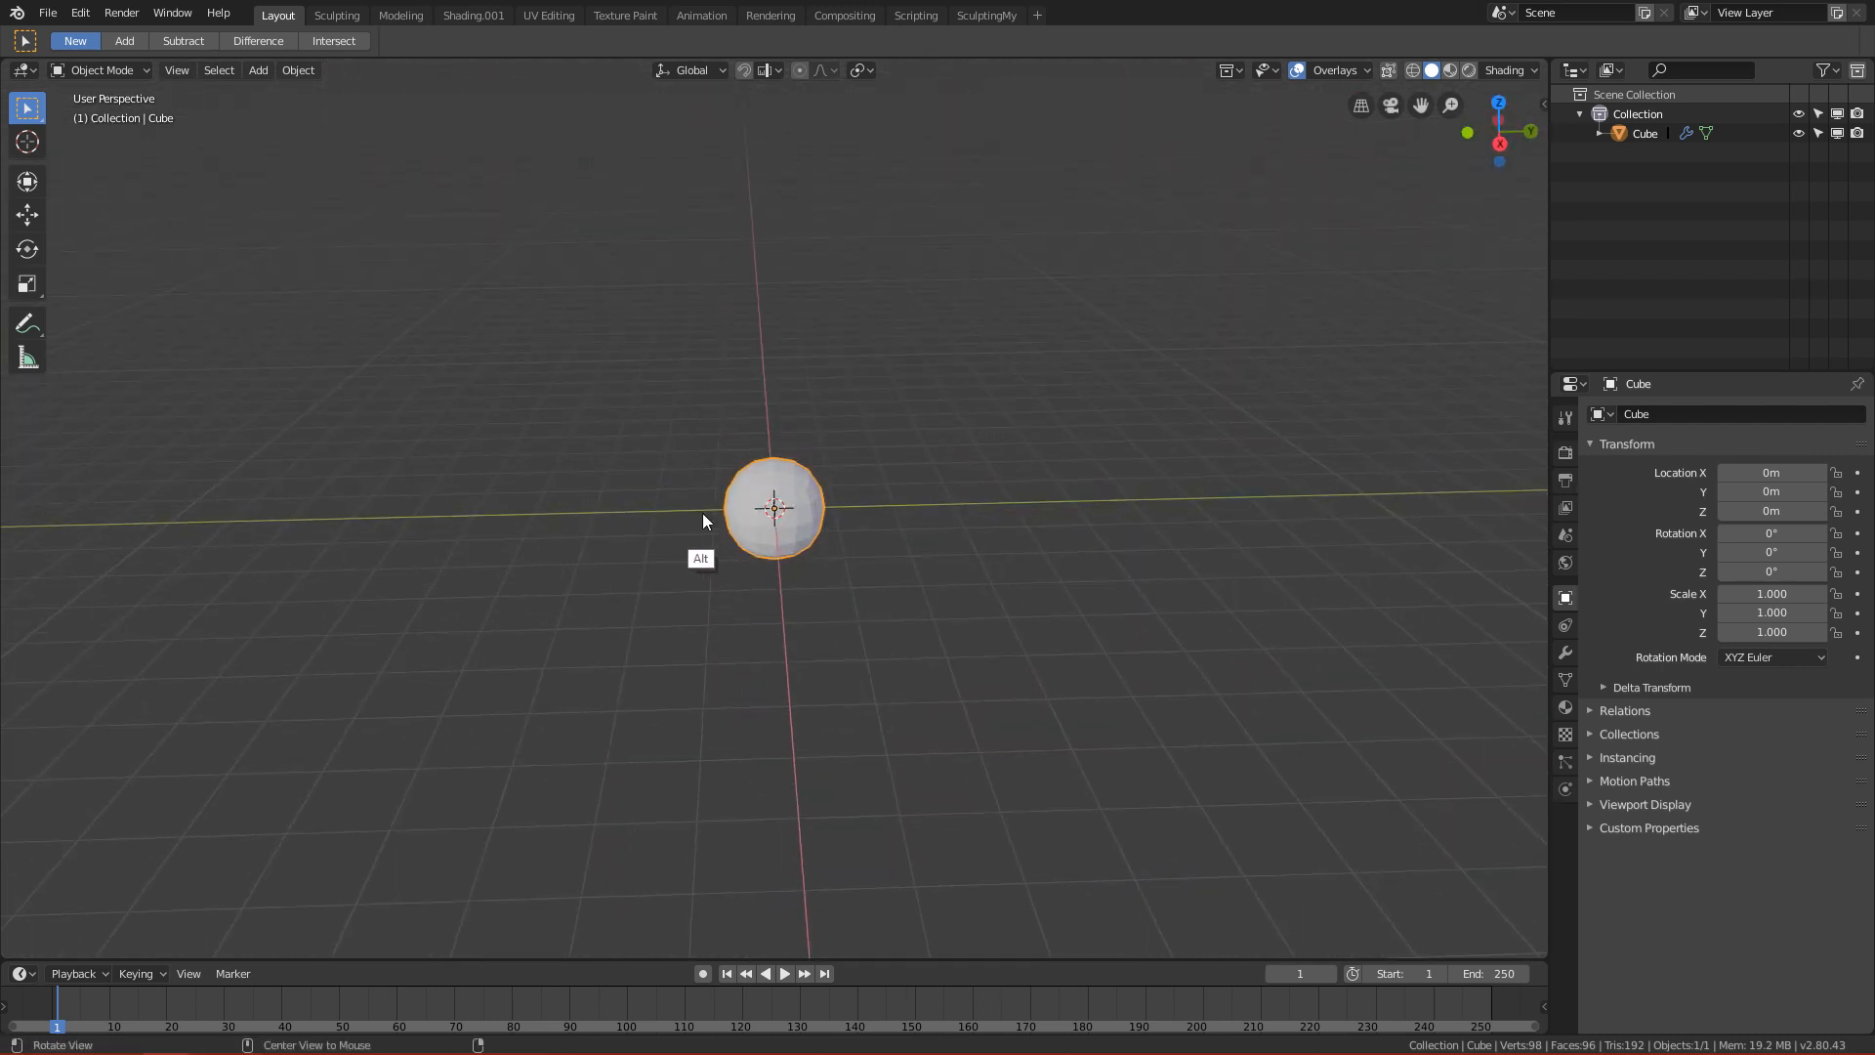
{"action": "middle_click_drag", "start_coordinate": [678, 540], "coordinate": [709, 568]}
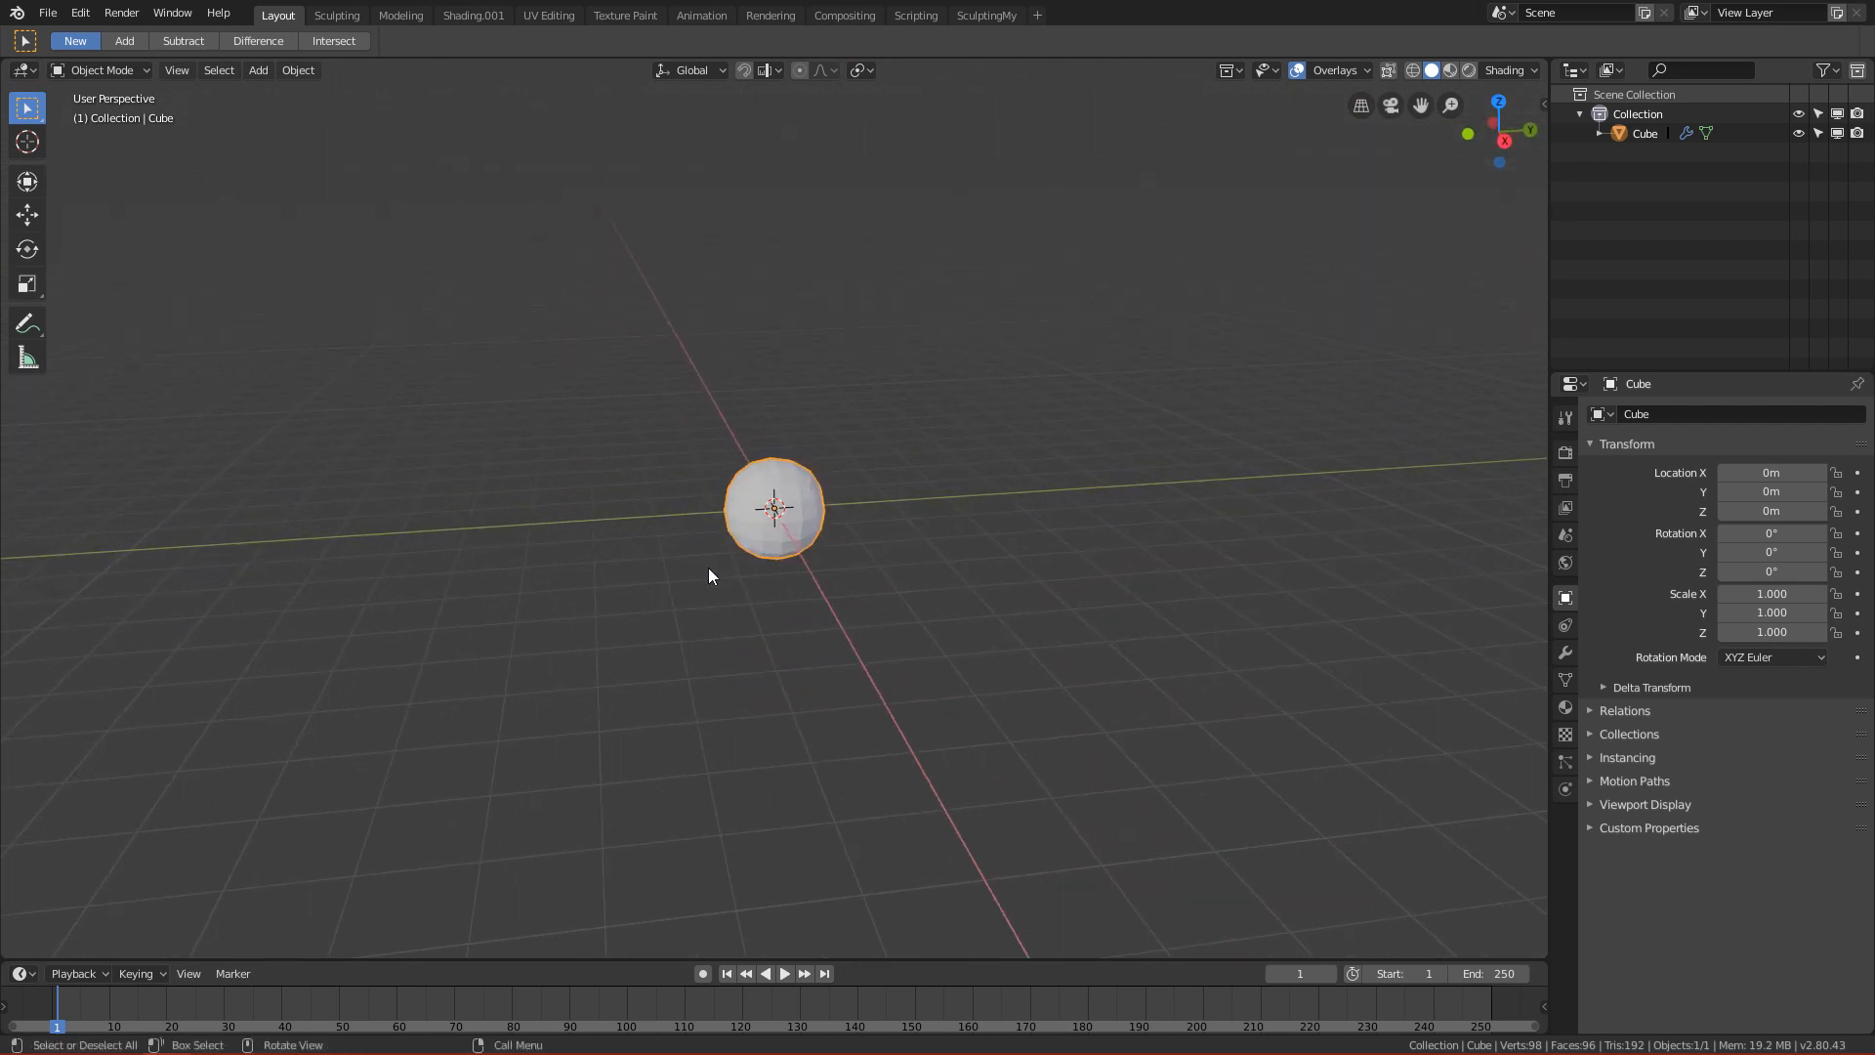
{"action": "left_click_drag", "start_coordinate": [684, 438], "coordinate": [872, 608]}
{"action": "left_click_drag", "start_coordinate": [697, 439], "coordinate": [836, 577]}
{"action": "mouse_move", "coordinate": [766, 650]}
{"action": "left_mouse_down", "text": "alt"}
{"action": "mouse_move", "coordinate": [853, 582]}
{"action": "mouse_move", "coordinate": [787, 661]}
{"action": "left_mouse_up", "text": "alt"}
{"action": "scroll", "coordinate": [808, 590], "scroll_direction": "up", "scroll_amount": 3}
{"action": "key", "text": "x"}
{"action": "left_click", "coordinate": [806, 484]}
{"action": "key", "text": "shift+a"}
{"action": "mouse_move", "coordinate": [811, 493]}
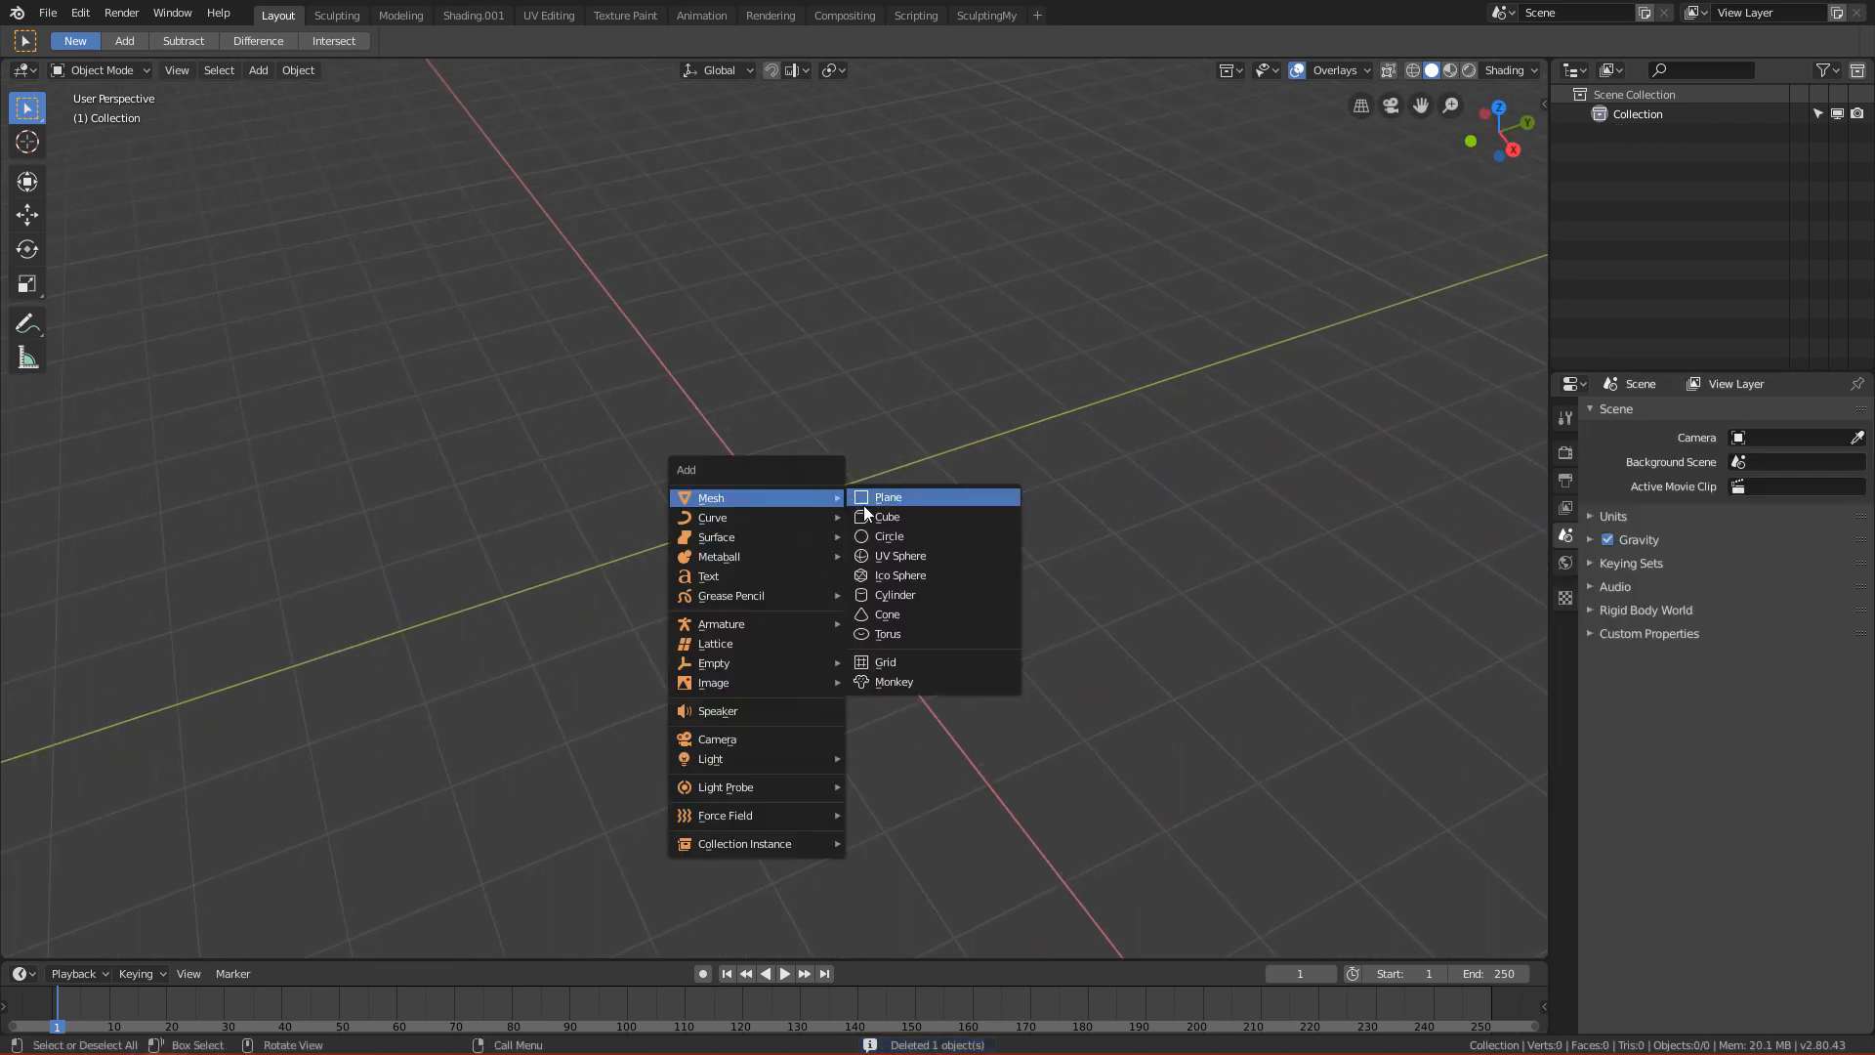
{"action": "left_click", "coordinate": [877, 536]}
{"action": "key", "text": "ctrl+z"}
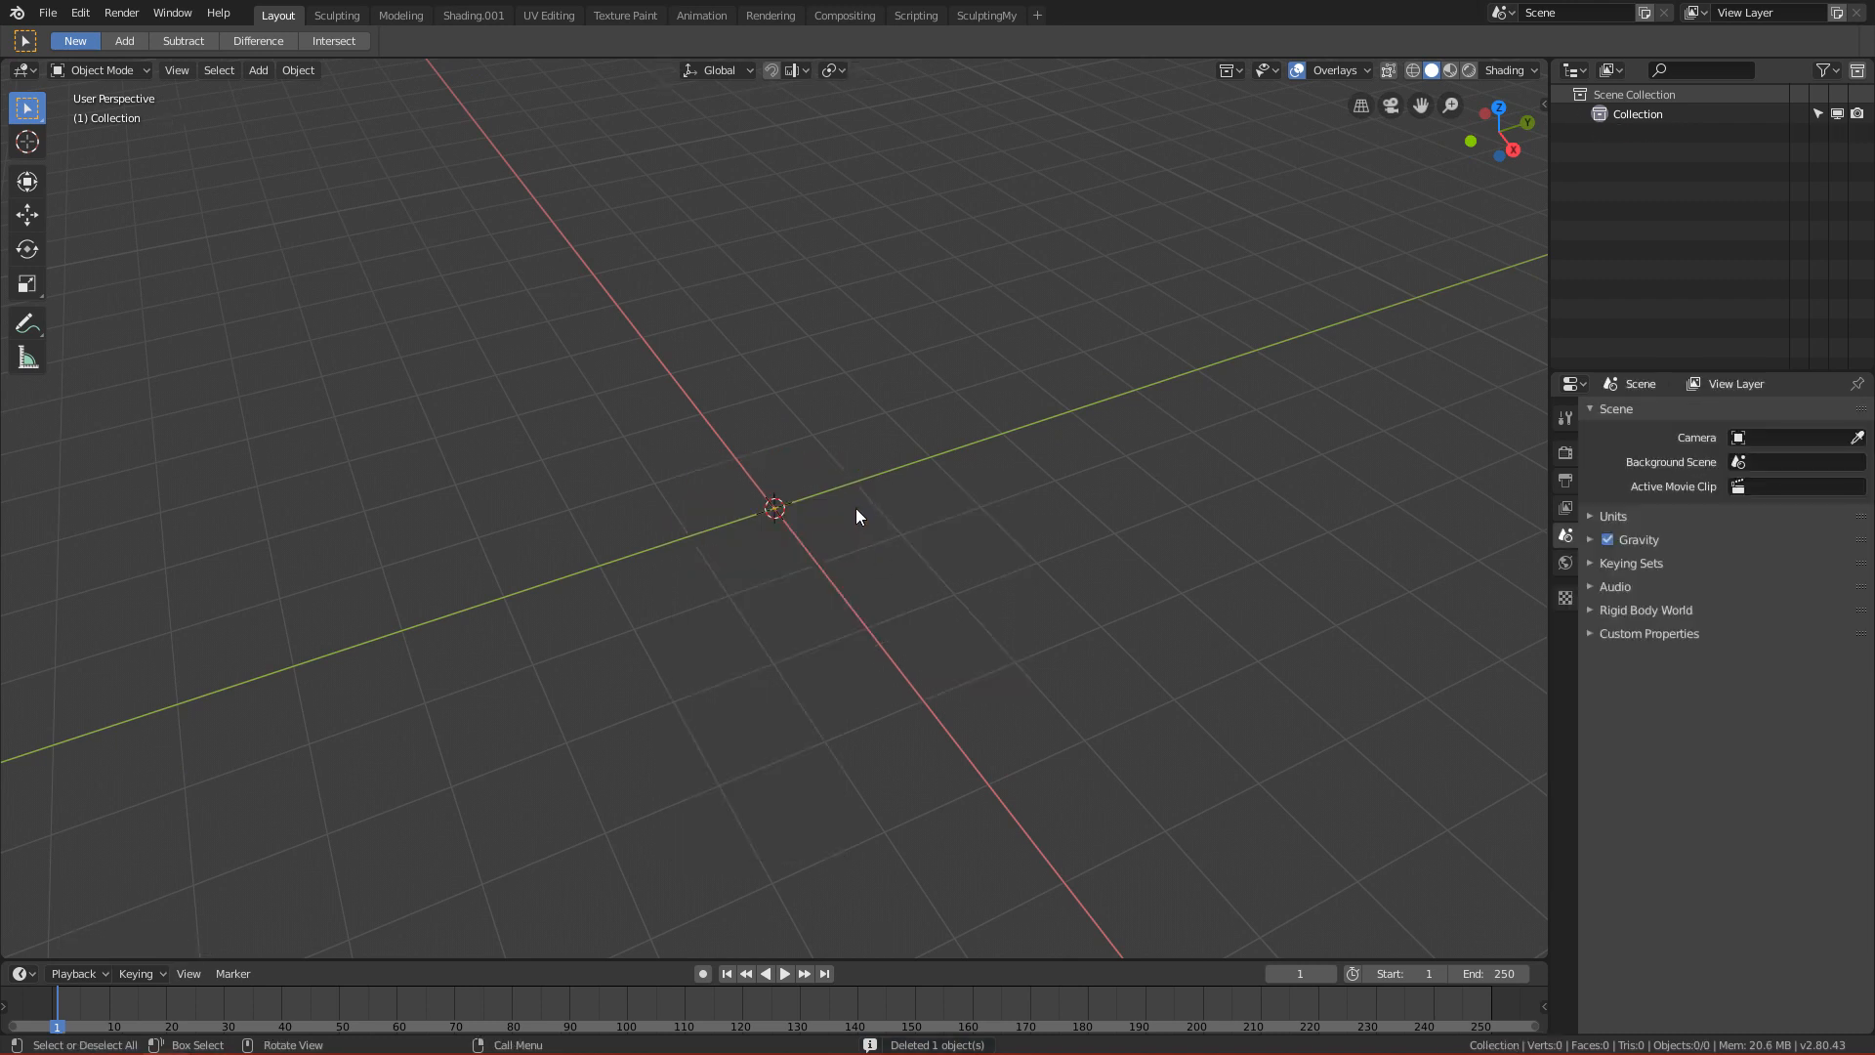
Add a cube at the world origin and give it a level 3 subdivision surface.
{"action": "key", "text": "shift+a"}
{"action": "mouse_move", "coordinate": [854, 506]}
{"action": "left_click", "coordinate": [918, 526]}
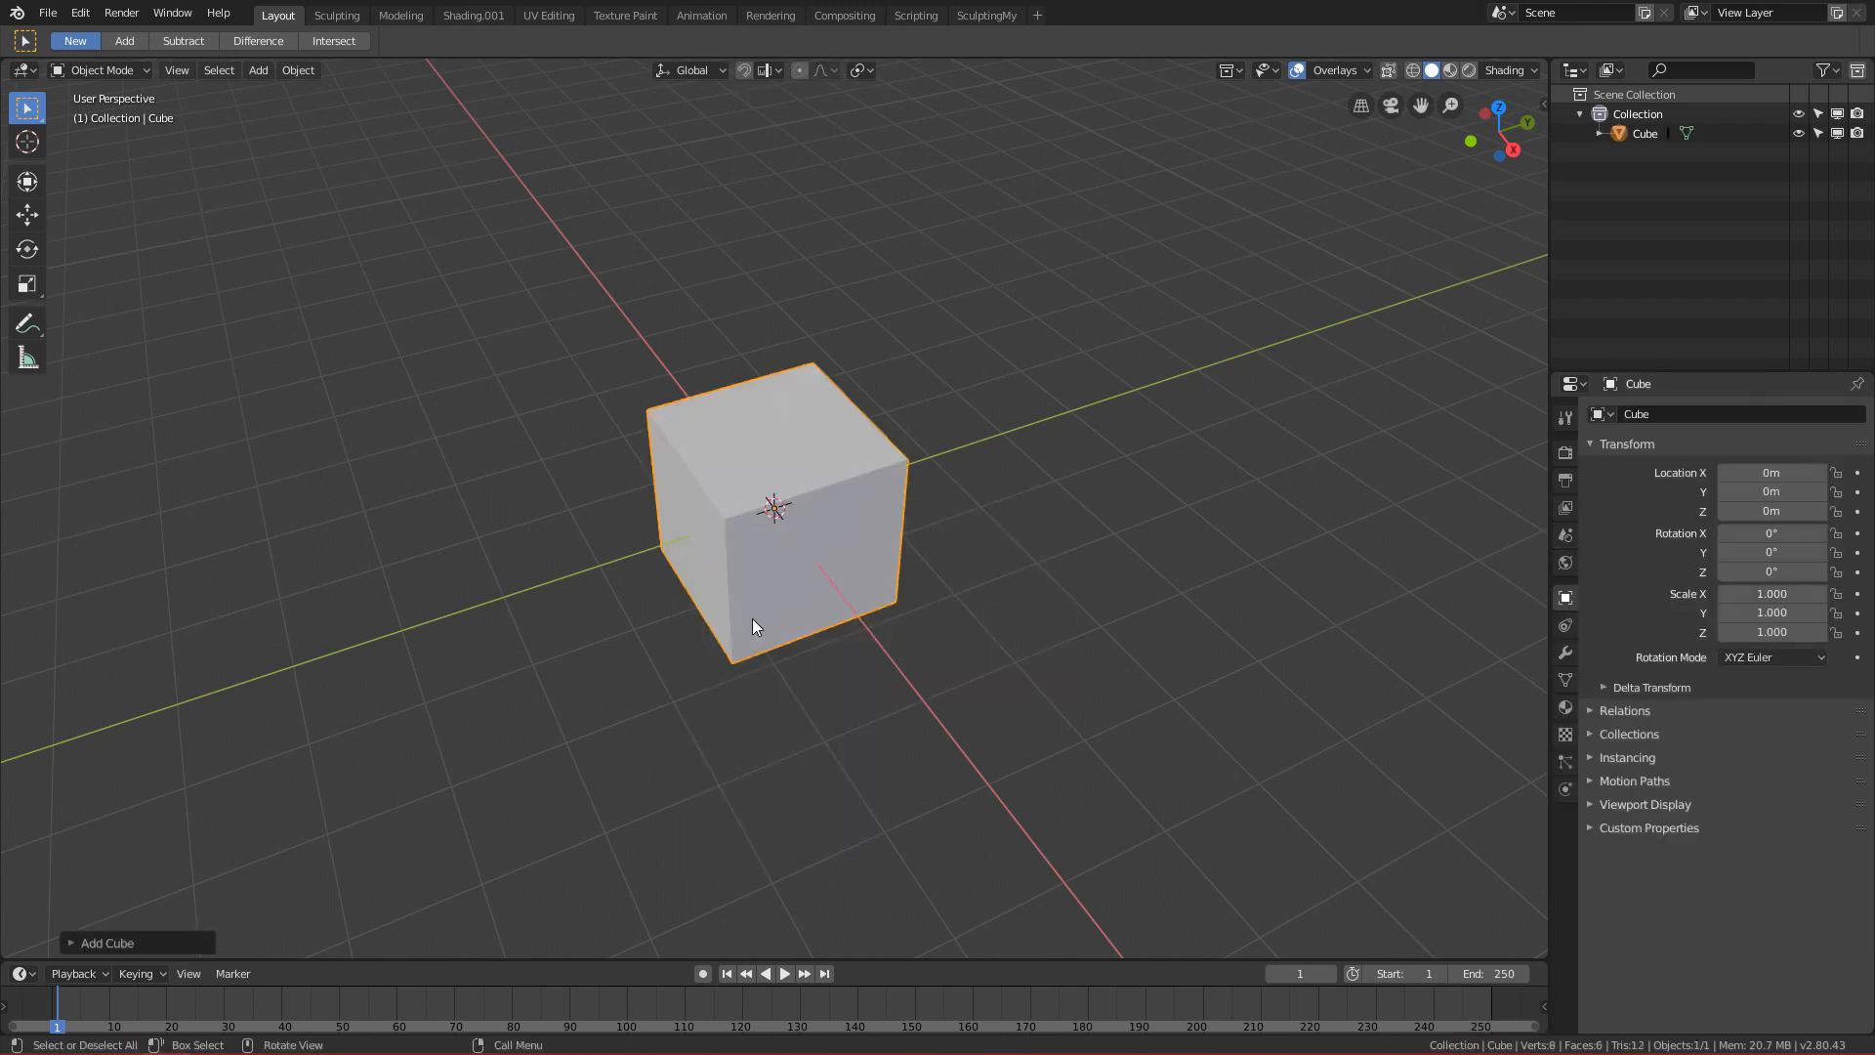
{"action": "middle_click_drag", "start_coordinate": [855, 536], "coordinate": [861, 600], "text": "ctrl"}
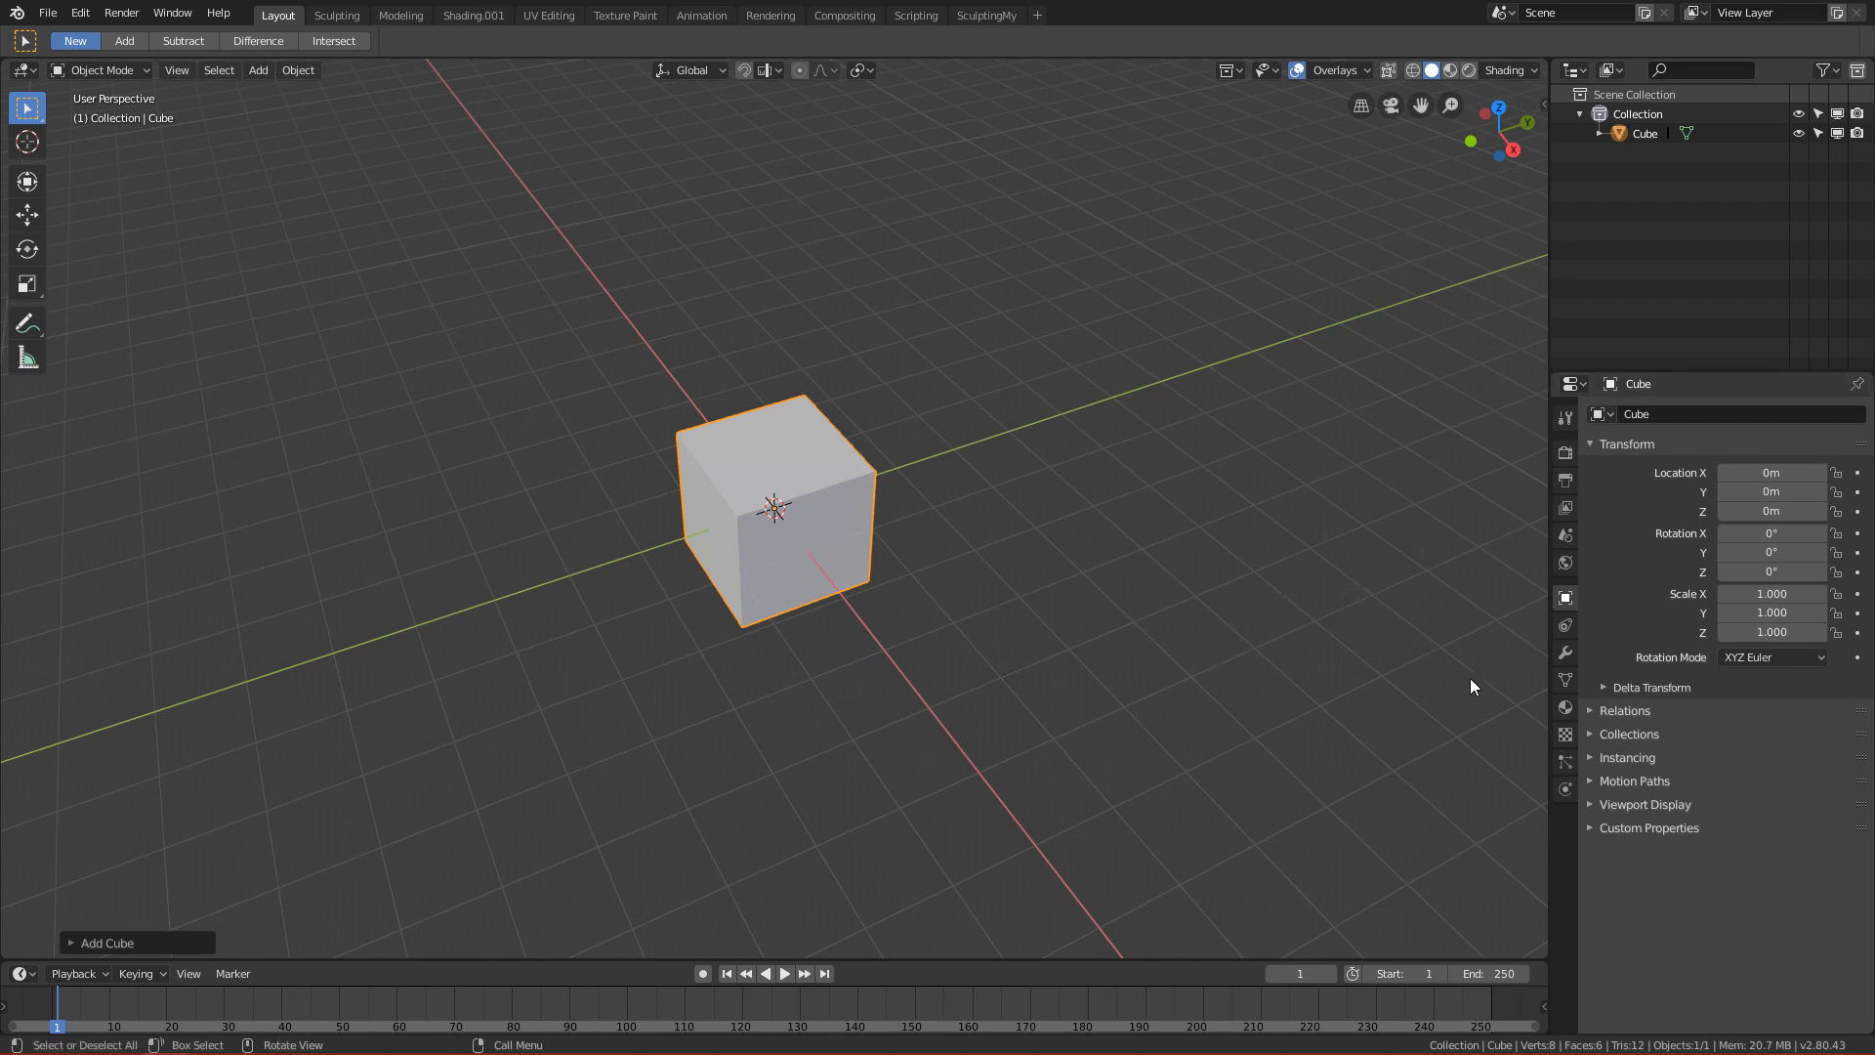
{"action": "key", "text": "ctrl+3"}
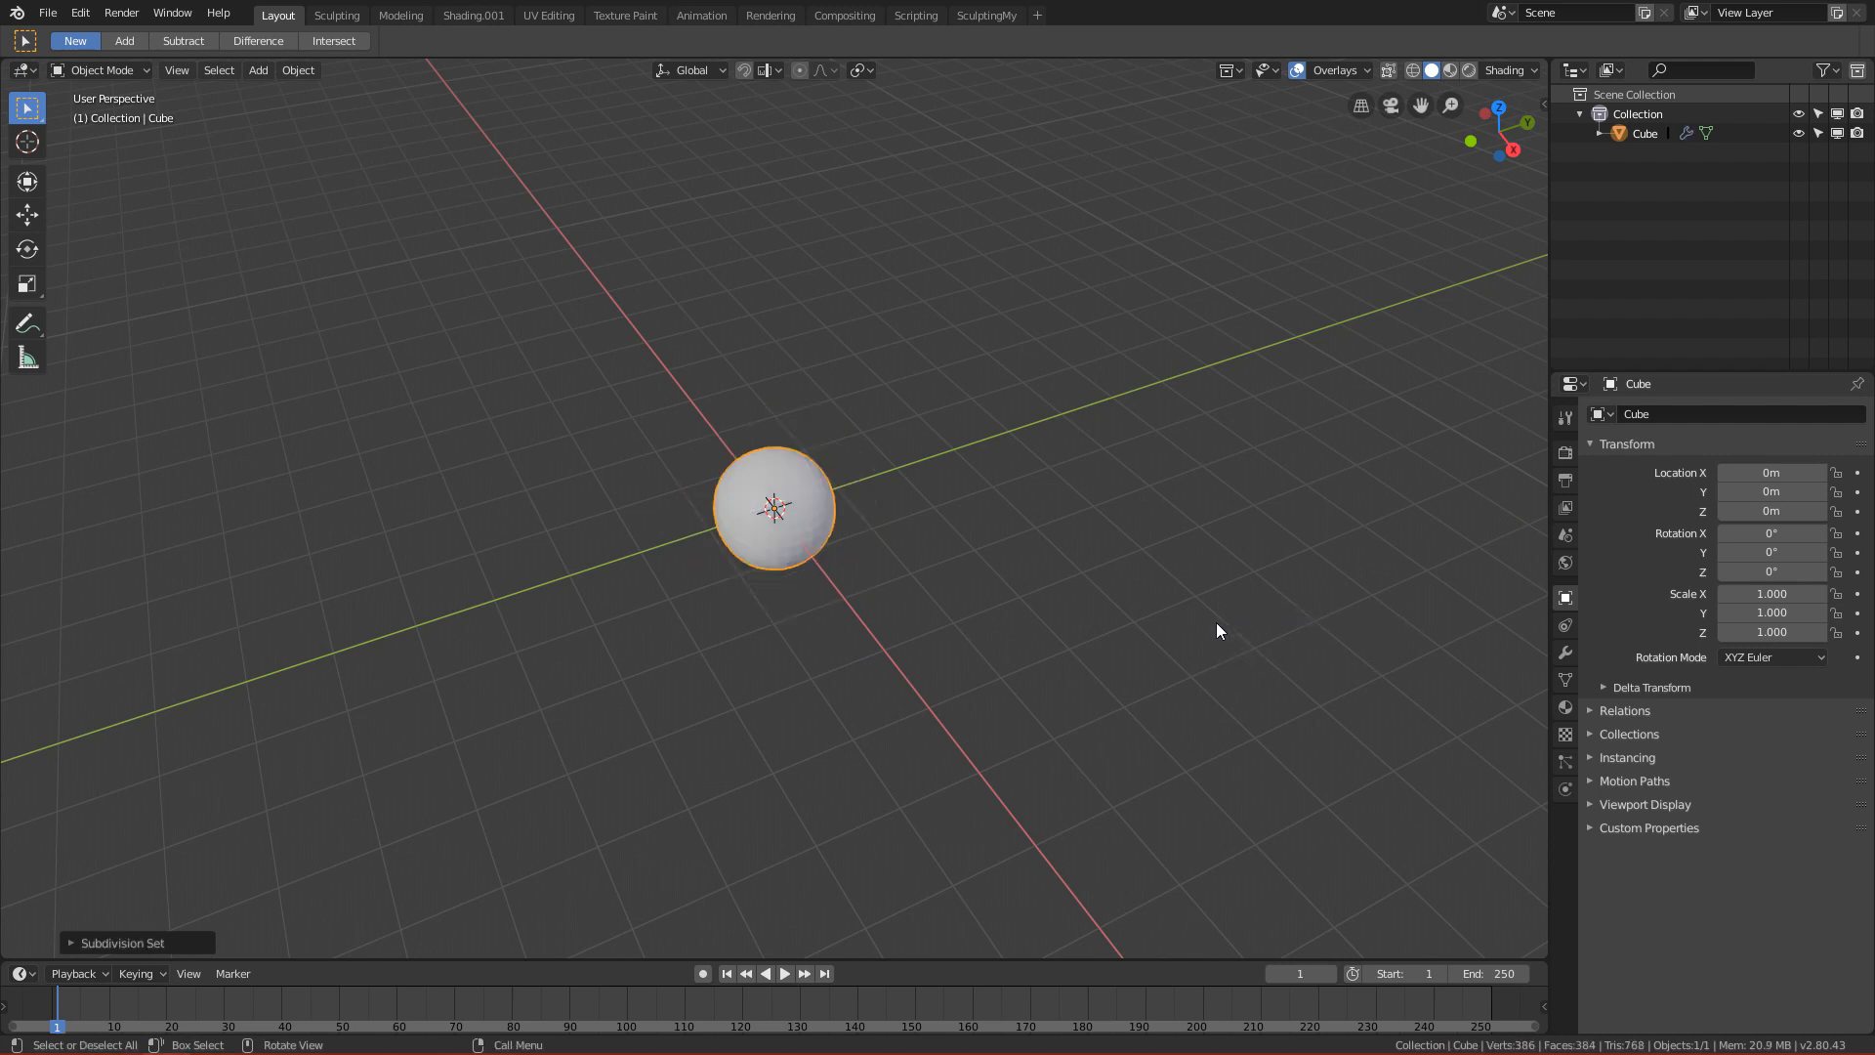
Apply the cube's Subdivision Surface modifier.
{"action": "left_click", "coordinate": [1566, 651]}
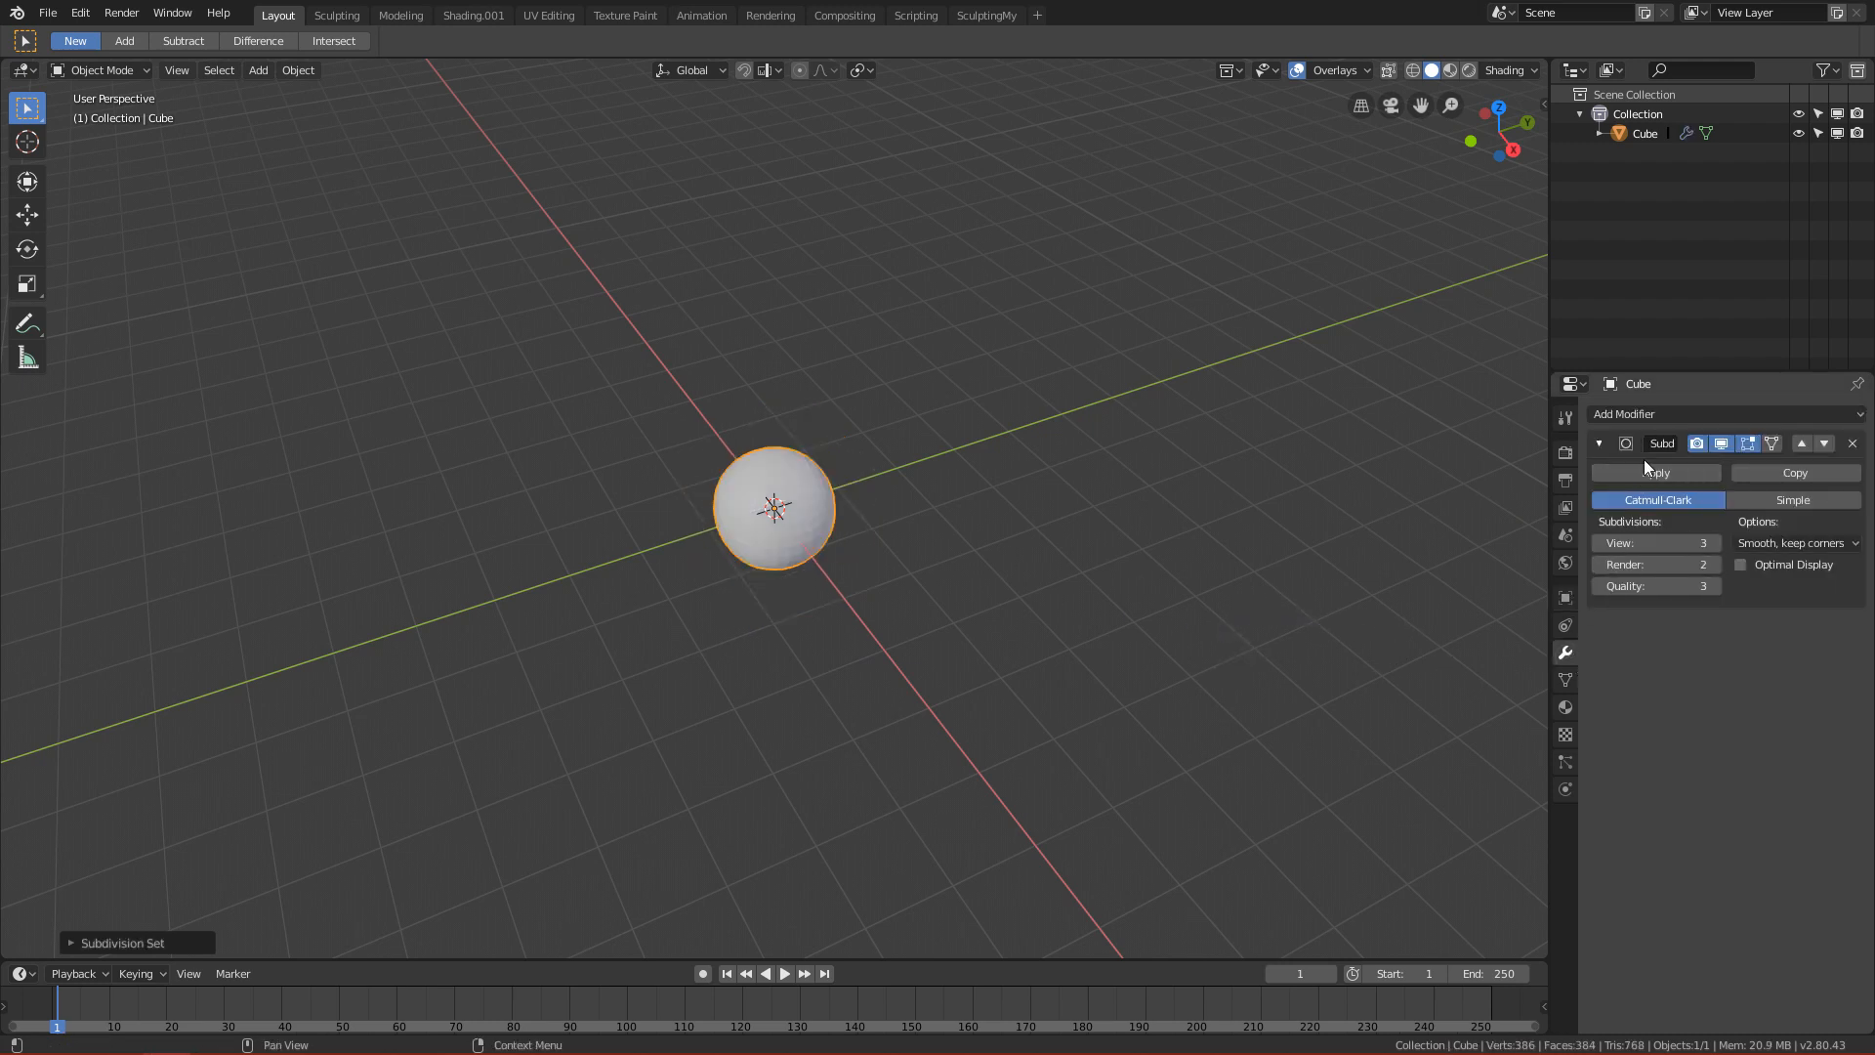
{"action": "left_click", "coordinate": [1672, 413]}
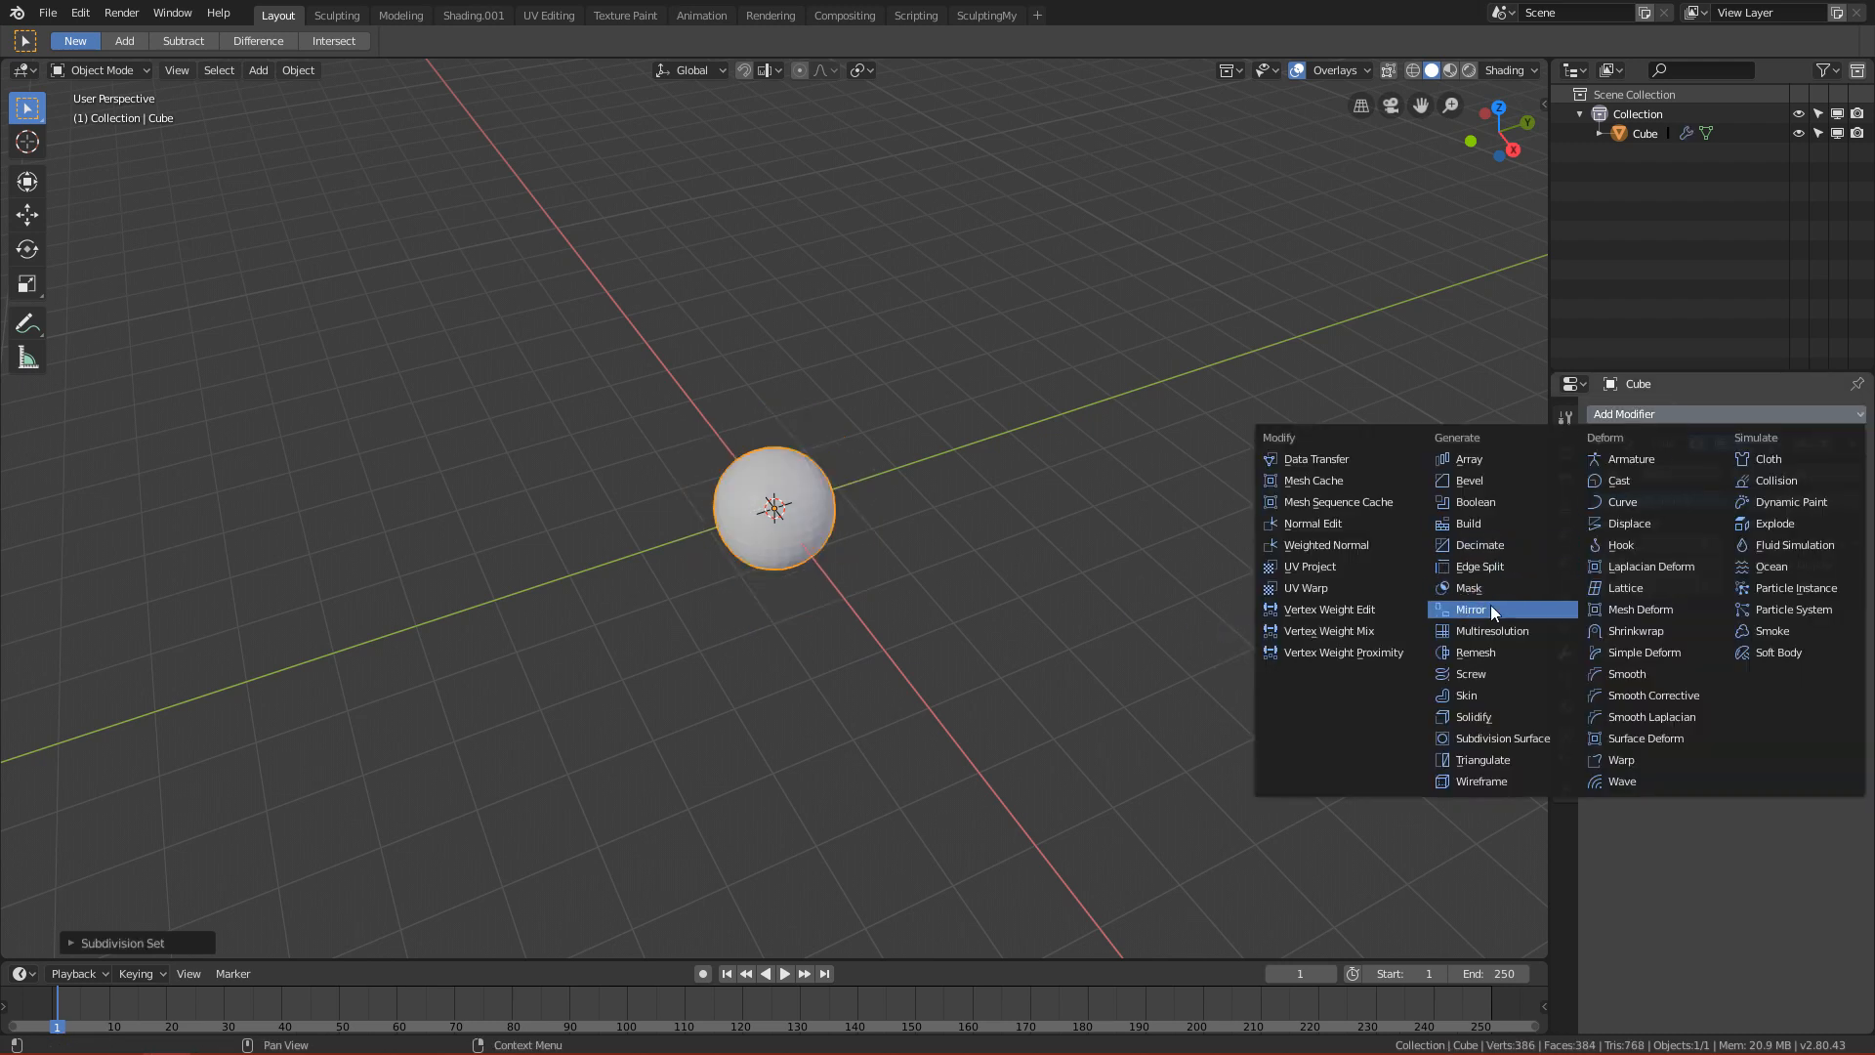
{"action": "left_click", "coordinate": [1238, 600]}
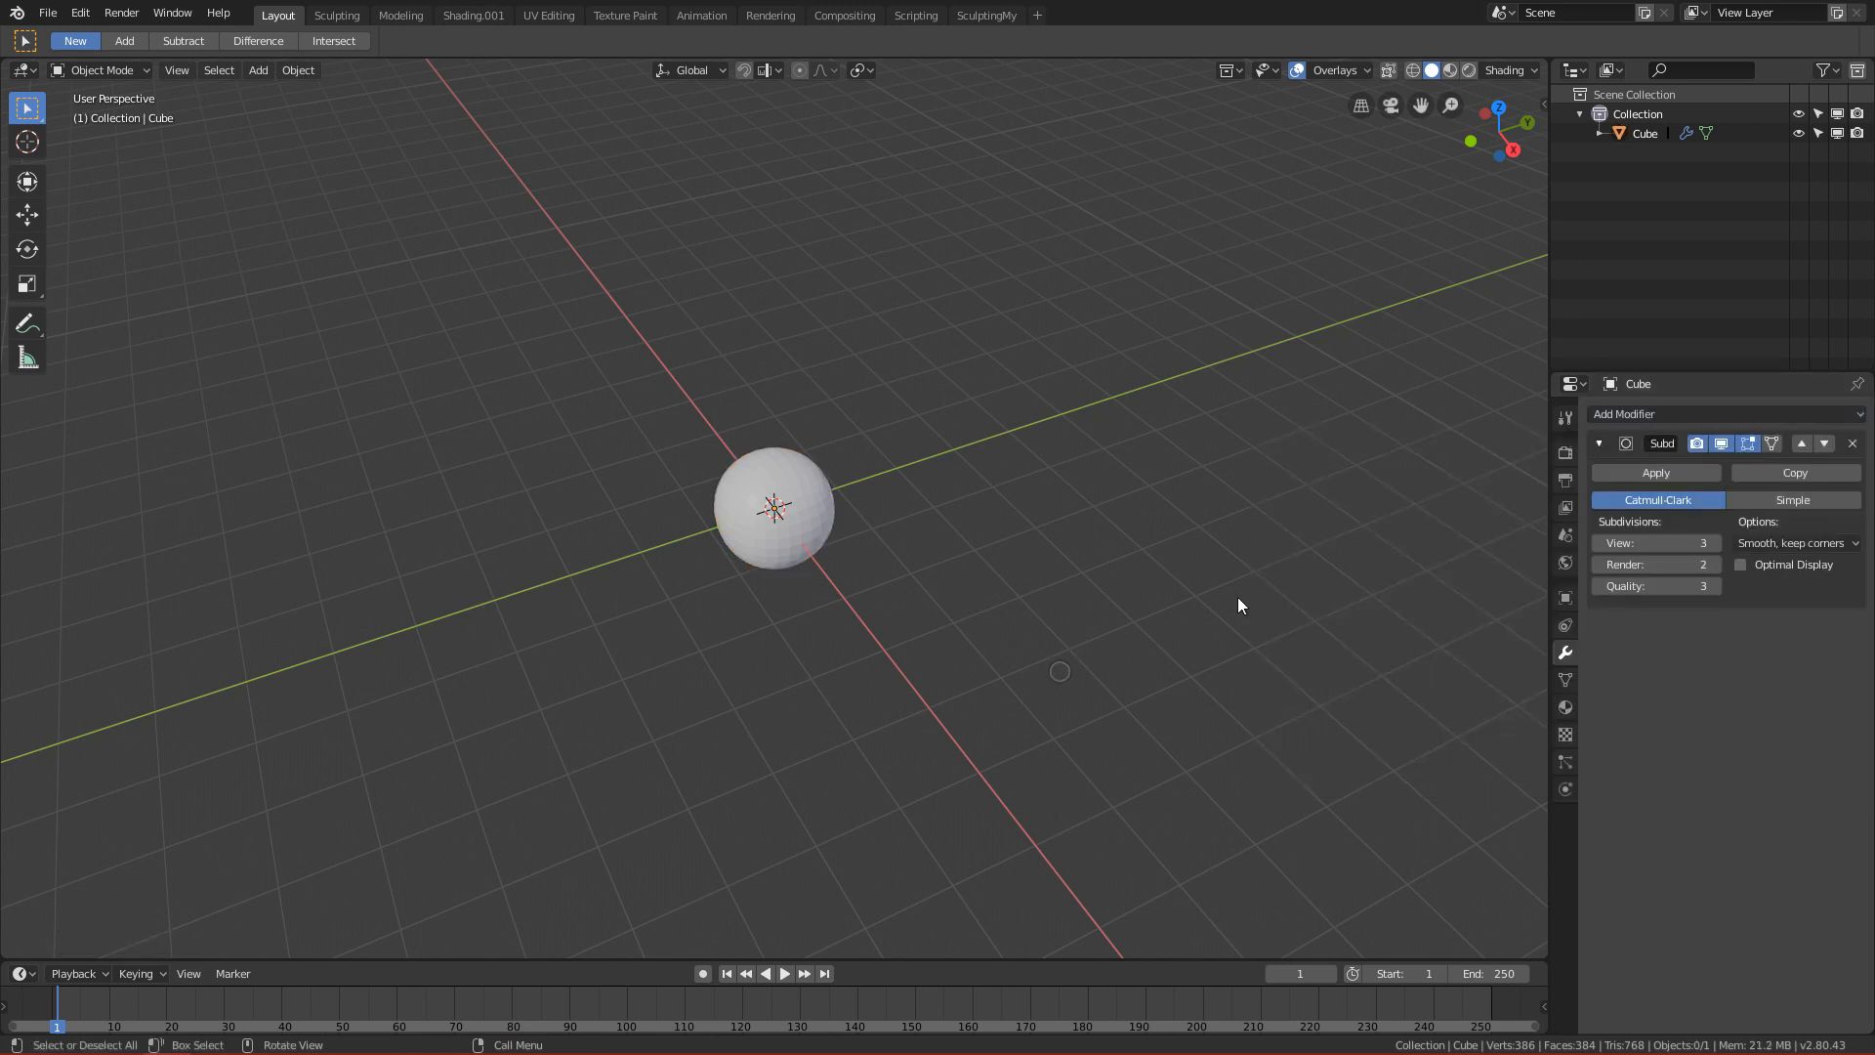
{"action": "left_click", "coordinate": [1676, 472]}
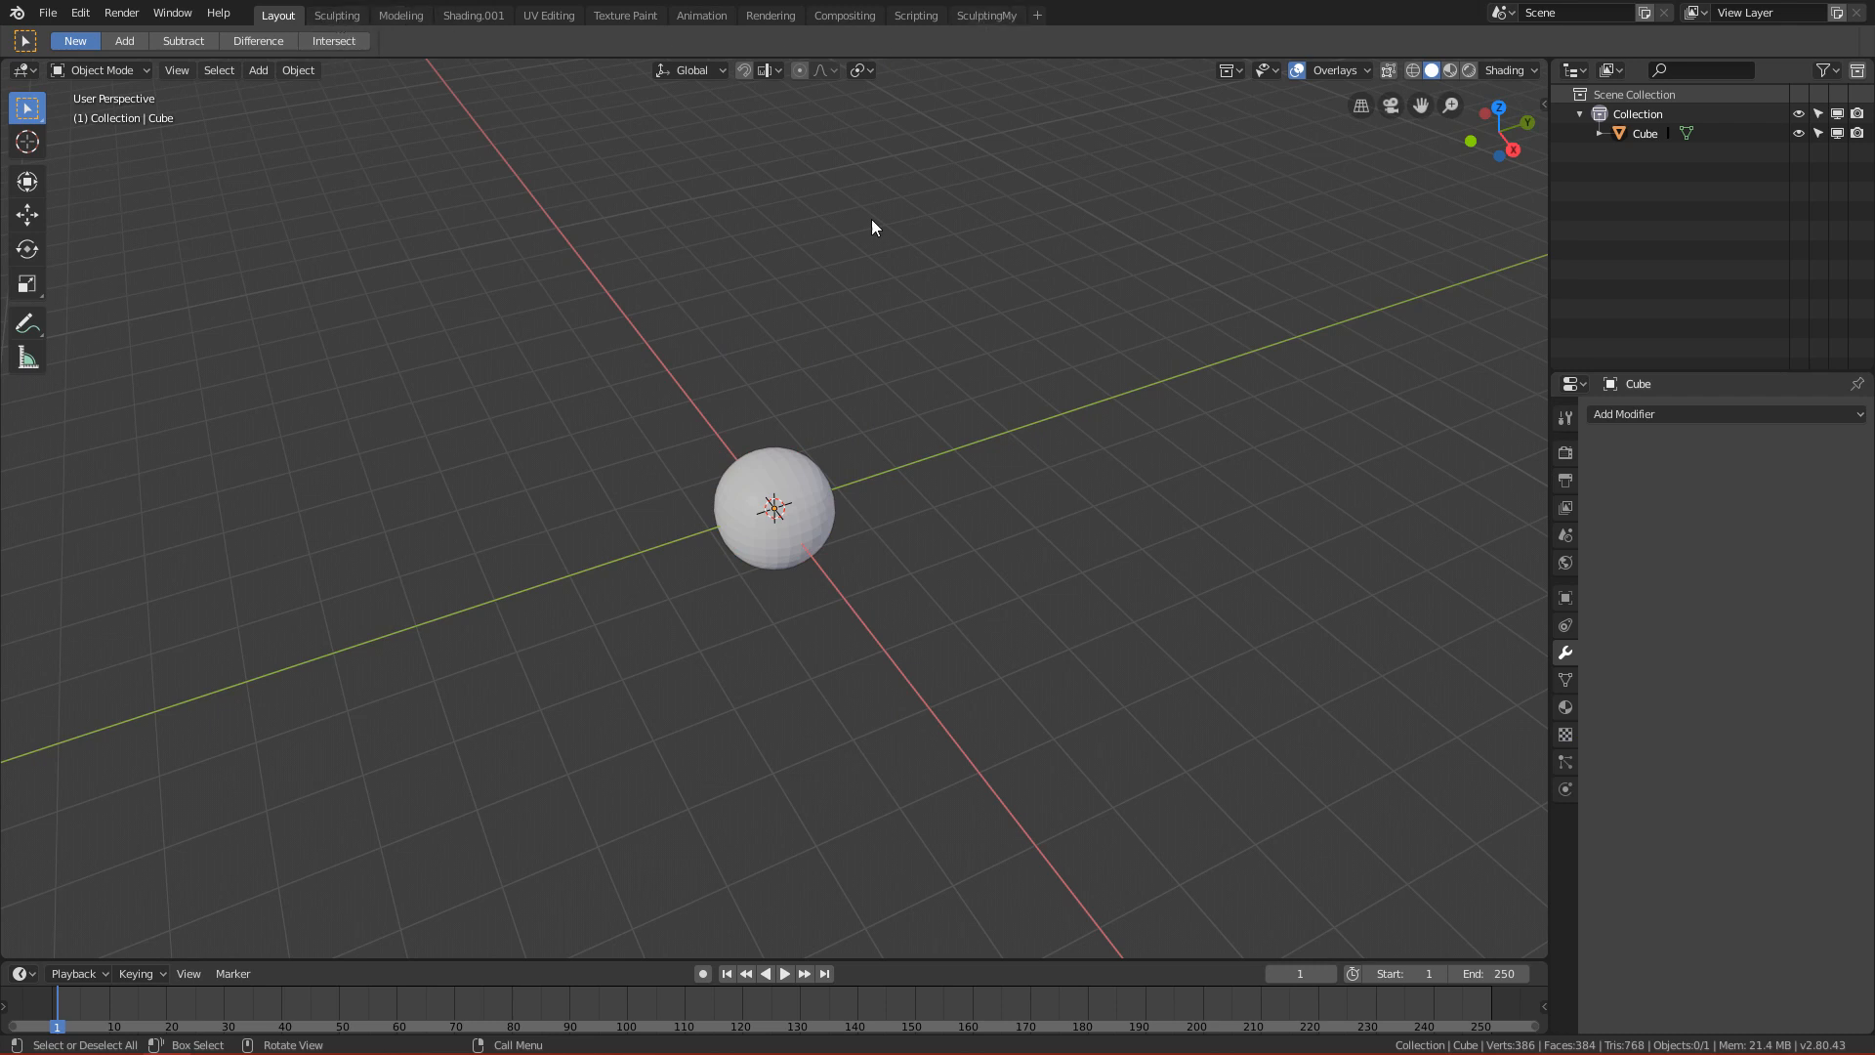
{"action": "left_click", "coordinate": [1039, 16]}
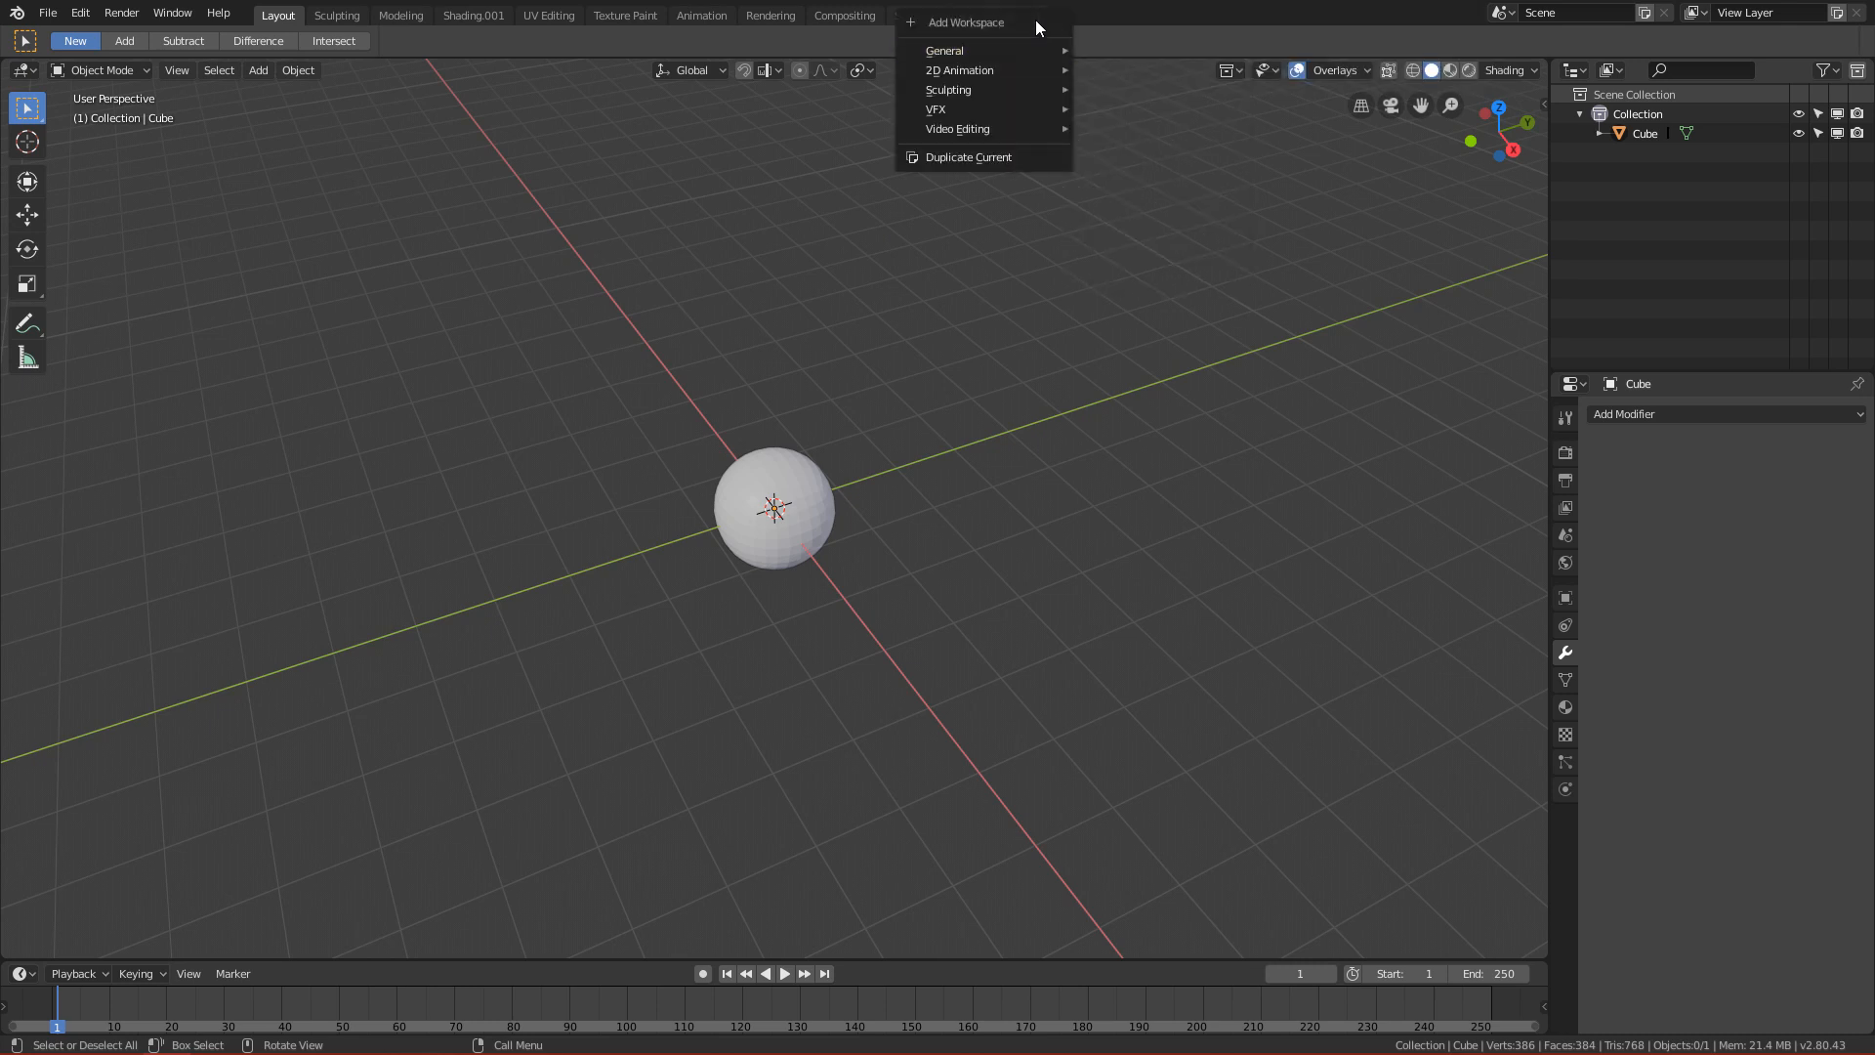
{"action": "mouse_move", "coordinate": [1033, 93]}
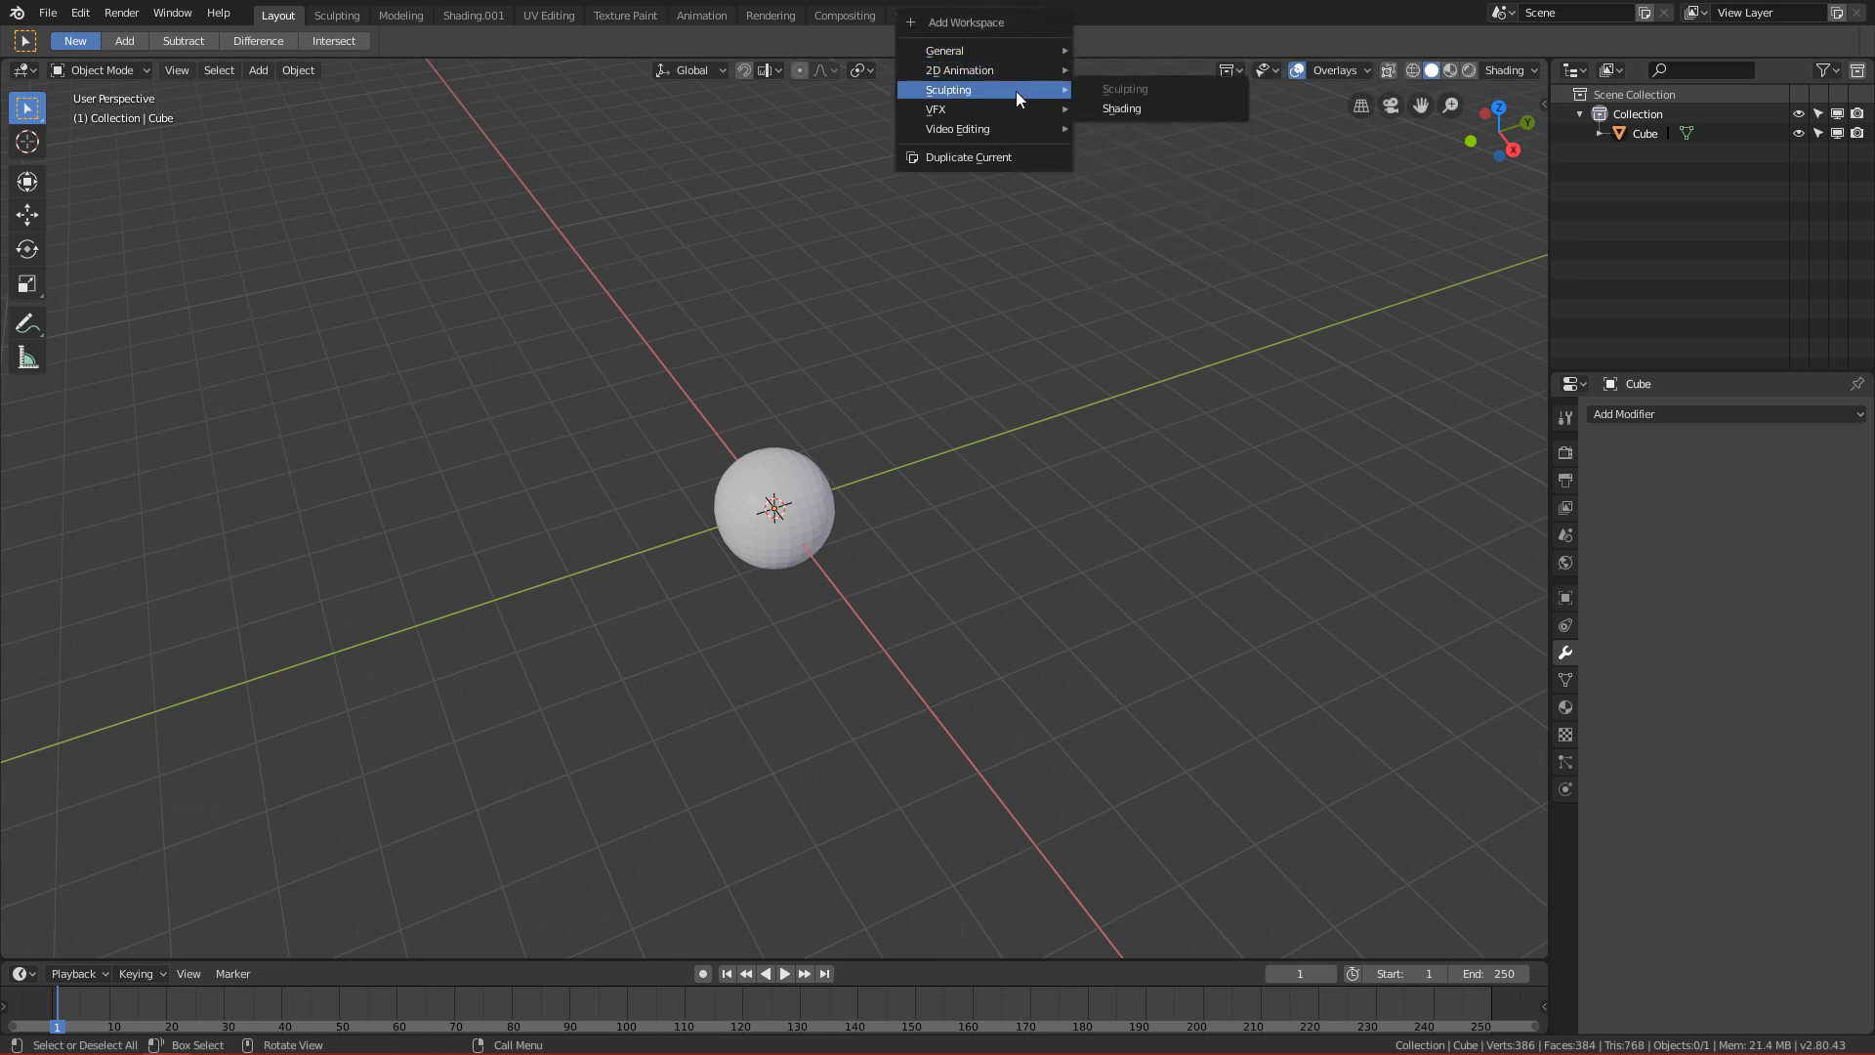
{"action": "left_click", "coordinate": [1121, 92]}
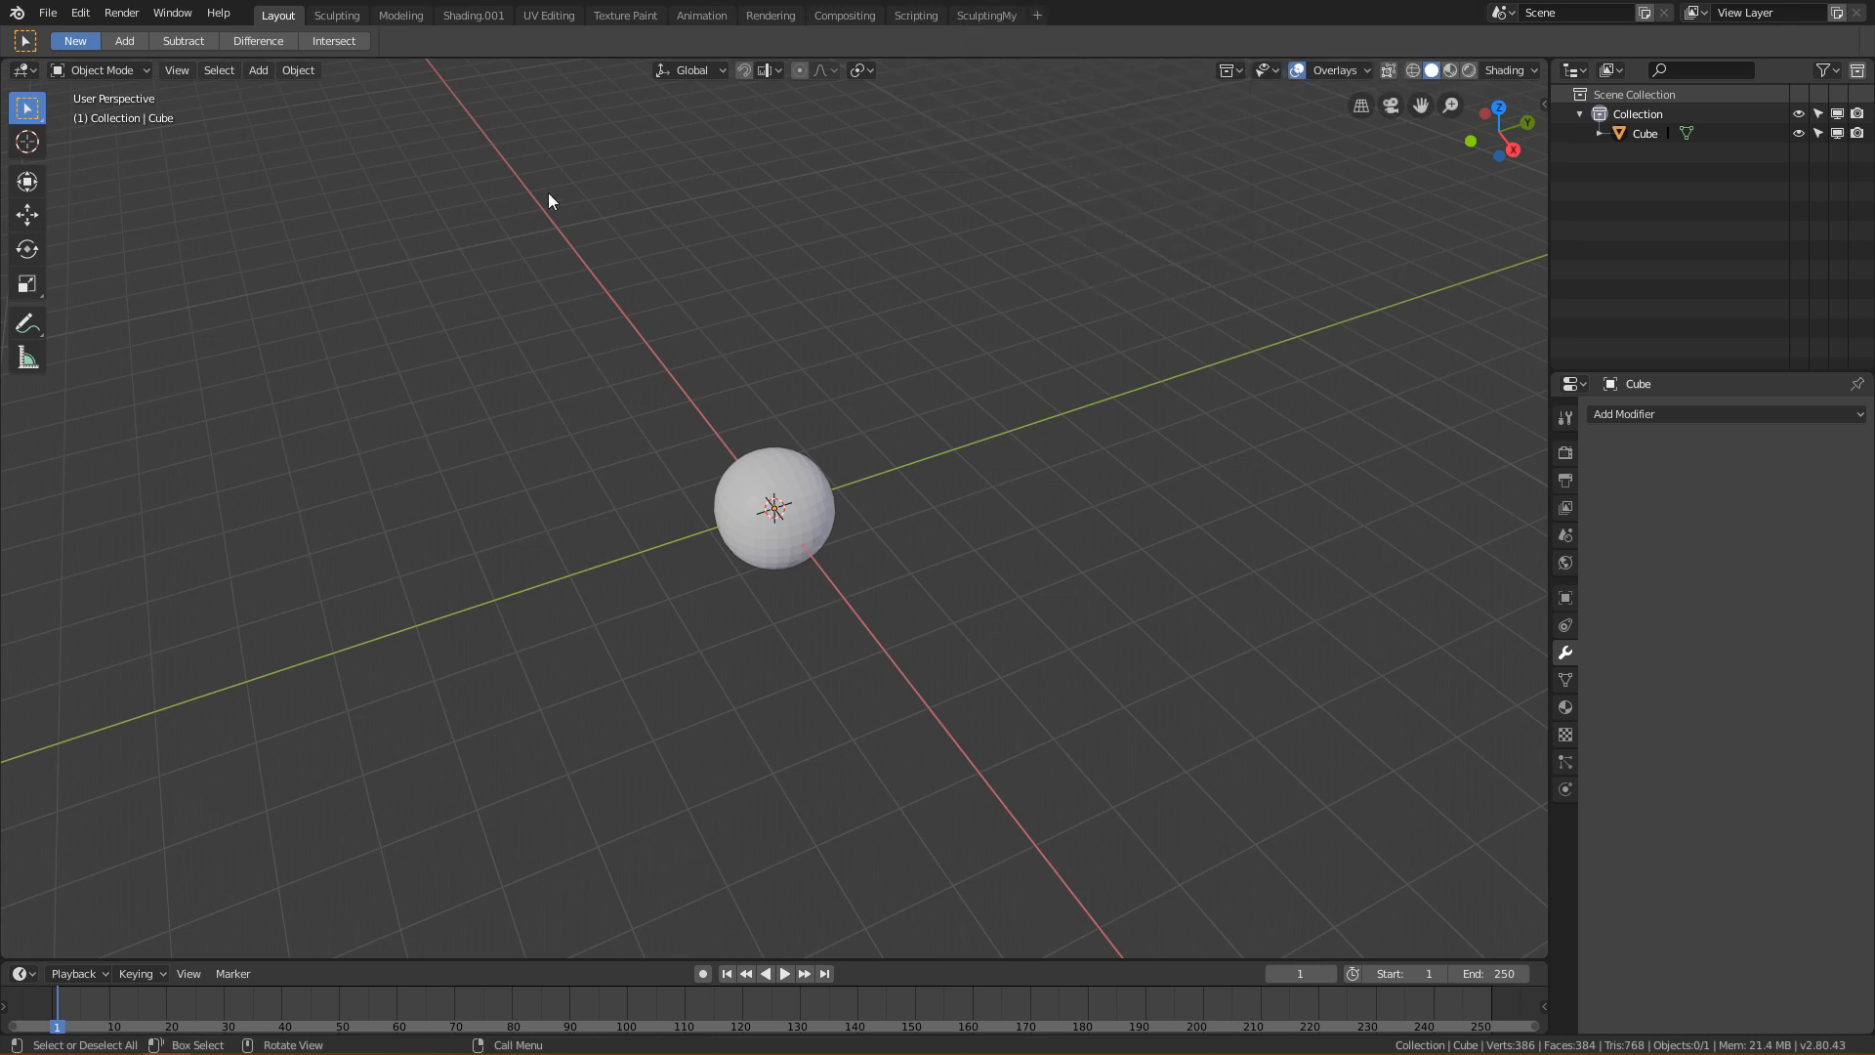
Switch to the SculptingMy workspace, view the sphere from the front and set the Draw brush radius to 128 px.
{"action": "left_click", "coordinate": [973, 16]}
{"action": "left_click_drag", "start_coordinate": [905, 649], "coordinate": [926, 555], "text": "ctrl+alt"}
{"action": "key", "text": "KP_1"}
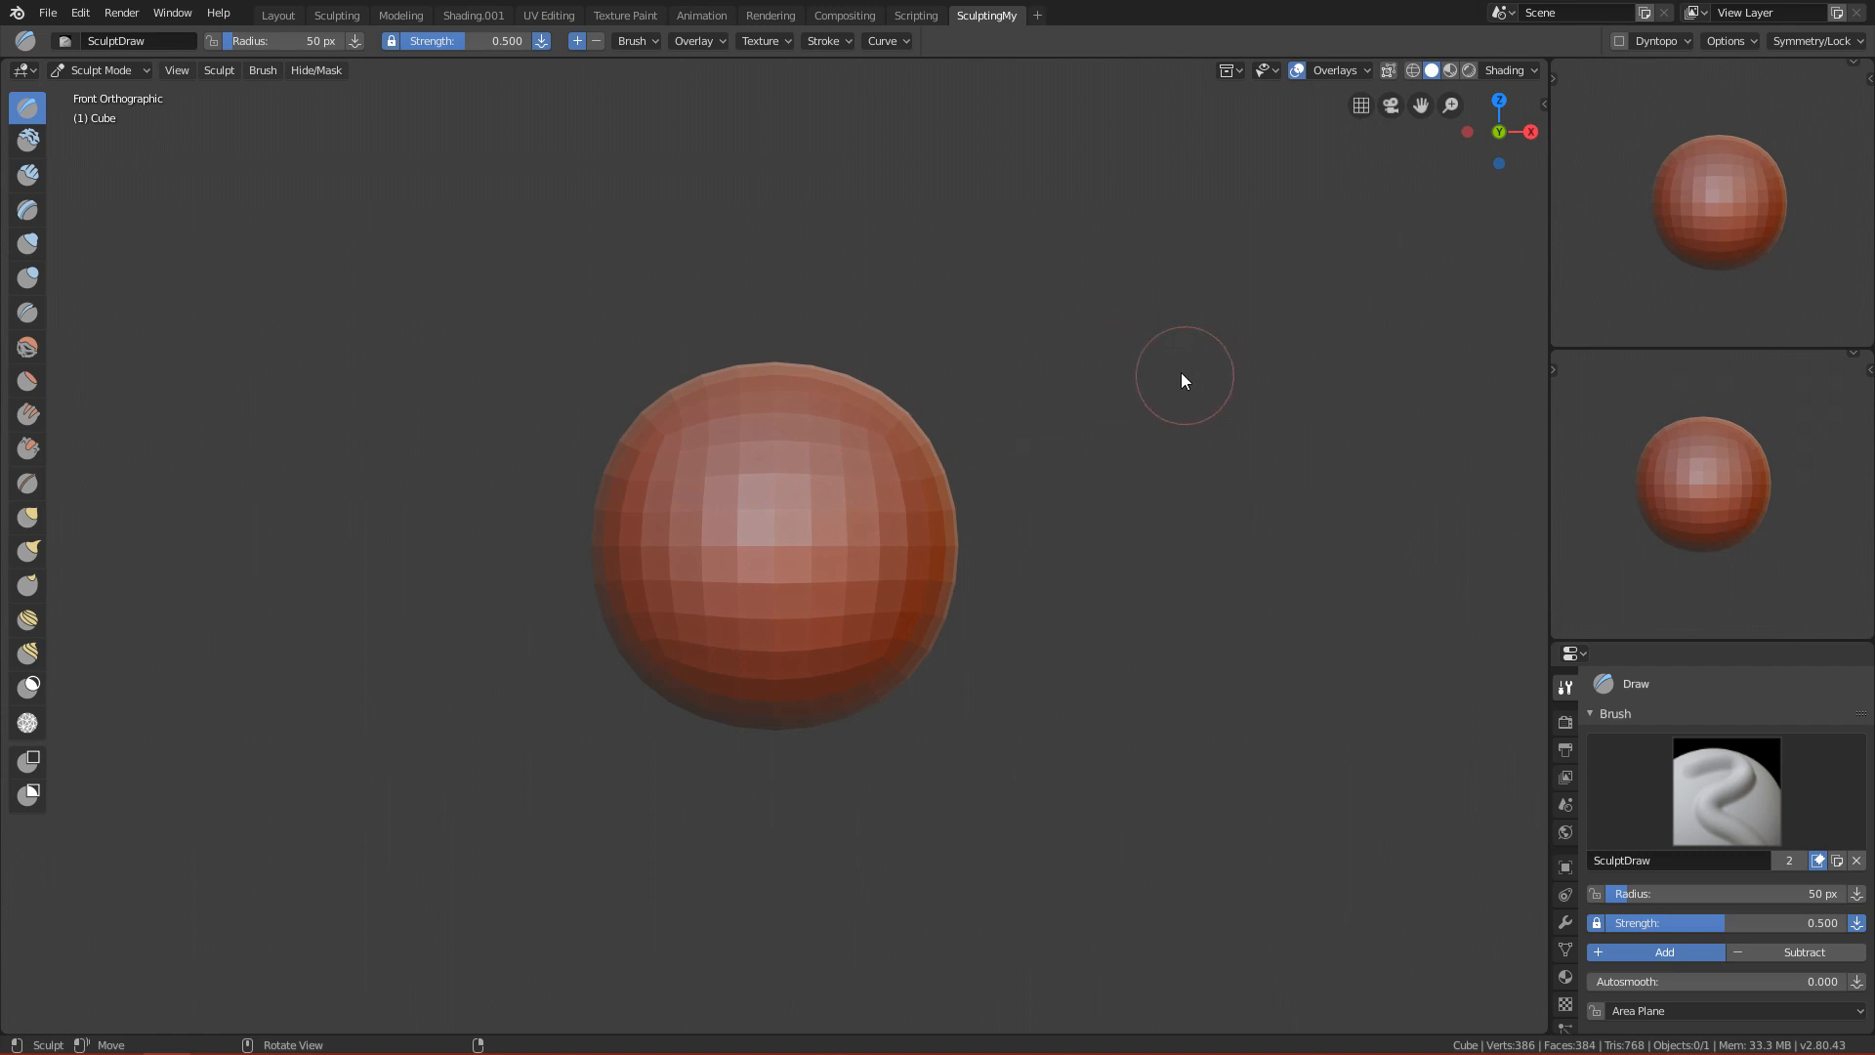
{"action": "key", "text": "f"}
{"action": "left_click", "coordinate": [1146, 501]}
Examine the sculpting symmetry and lock options, including the mirror axes, and where they can be found.
{"action": "left_click", "coordinate": [1806, 39]}
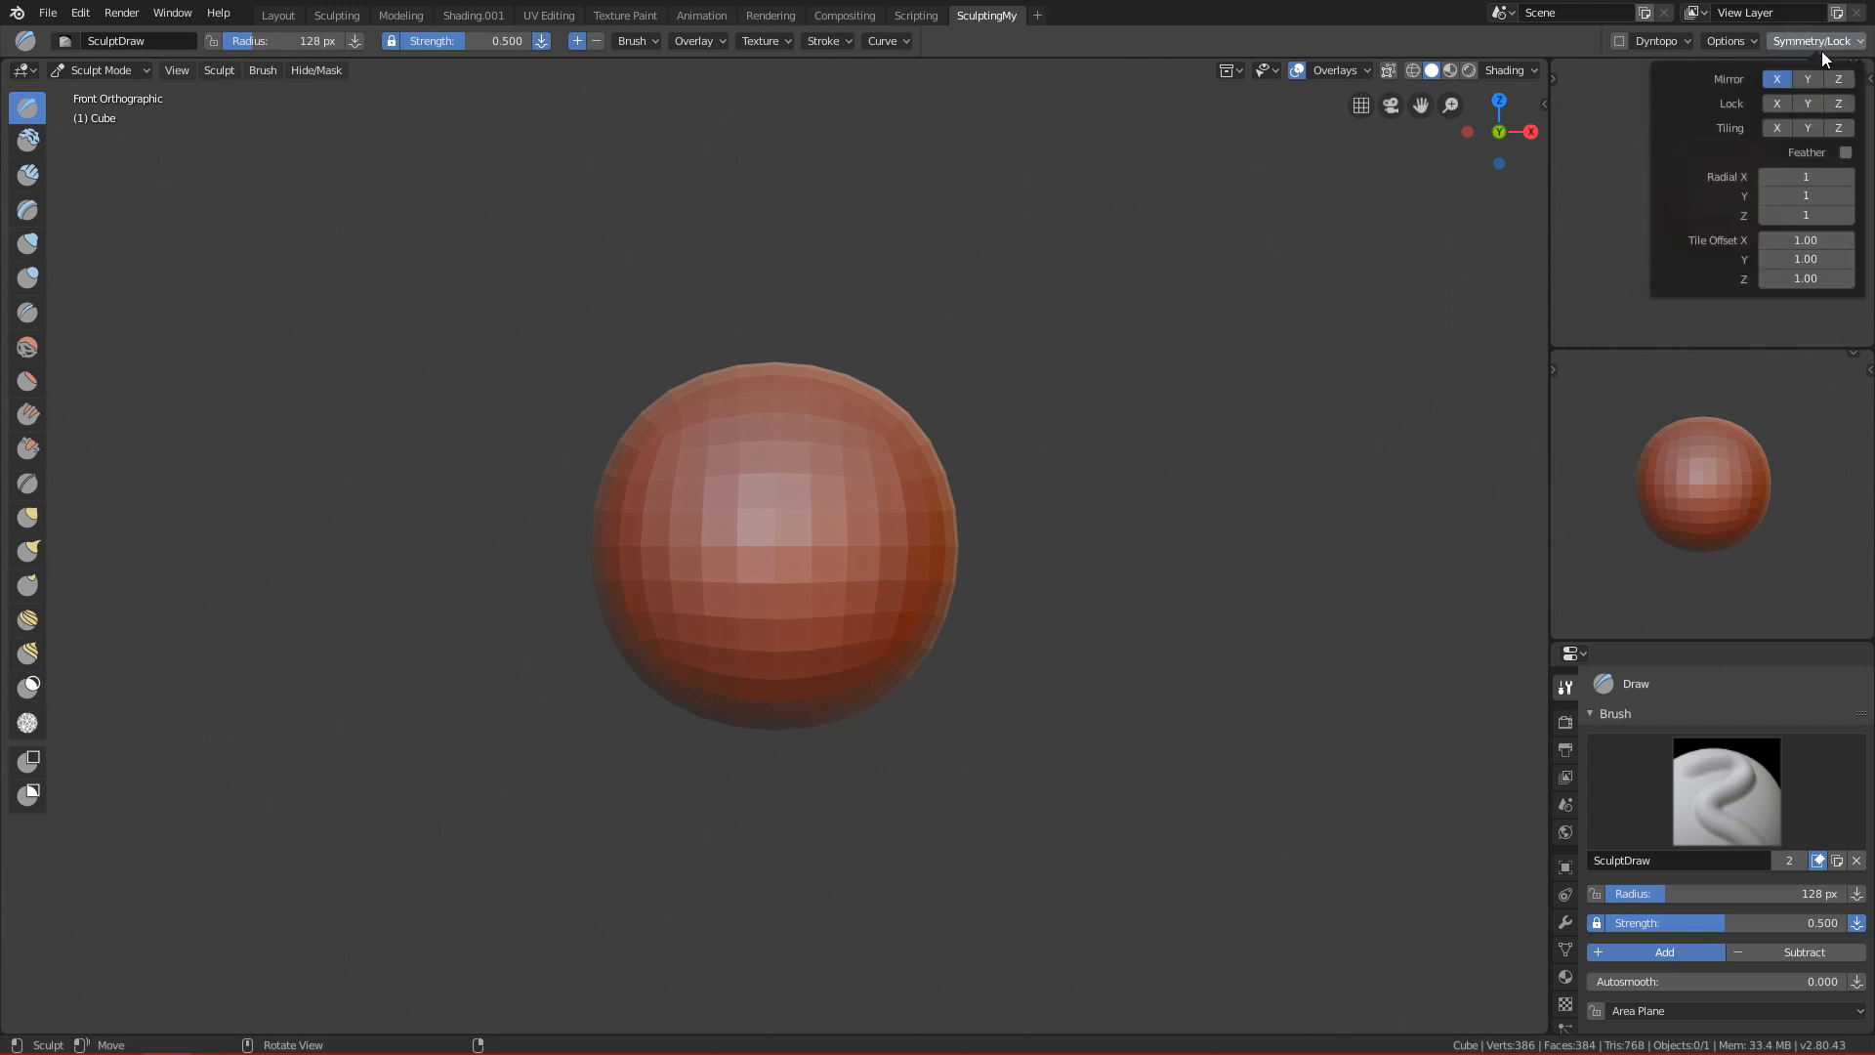
{"action": "left_click", "coordinate": [1817, 43]}
{"action": "left_click", "coordinate": [1824, 45]}
{"action": "left_click", "coordinate": [1814, 37]}
{"action": "left_click", "coordinate": [1810, 39]}
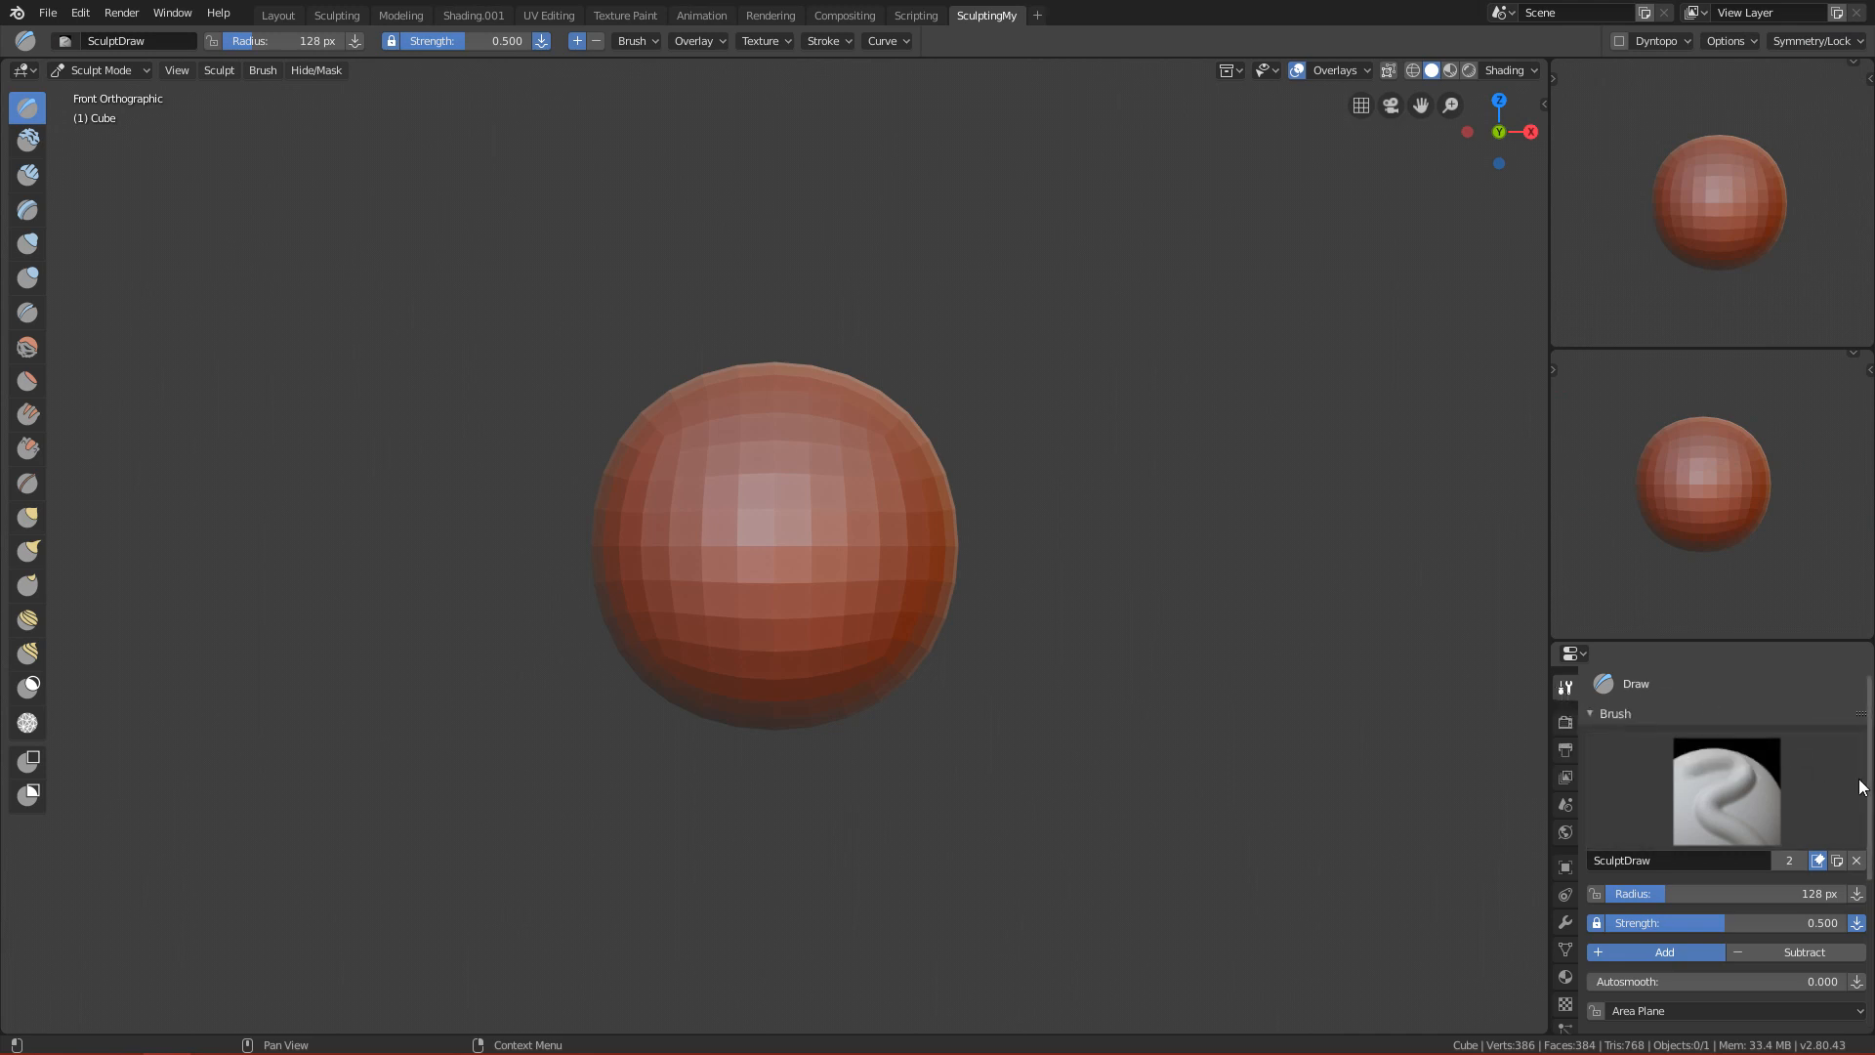
{"action": "scroll", "coordinate": [1867, 867], "scroll_direction": "down", "scroll_amount": 2}
{"action": "scroll", "coordinate": [1868, 867], "scroll_direction": "down", "scroll_amount": 3}
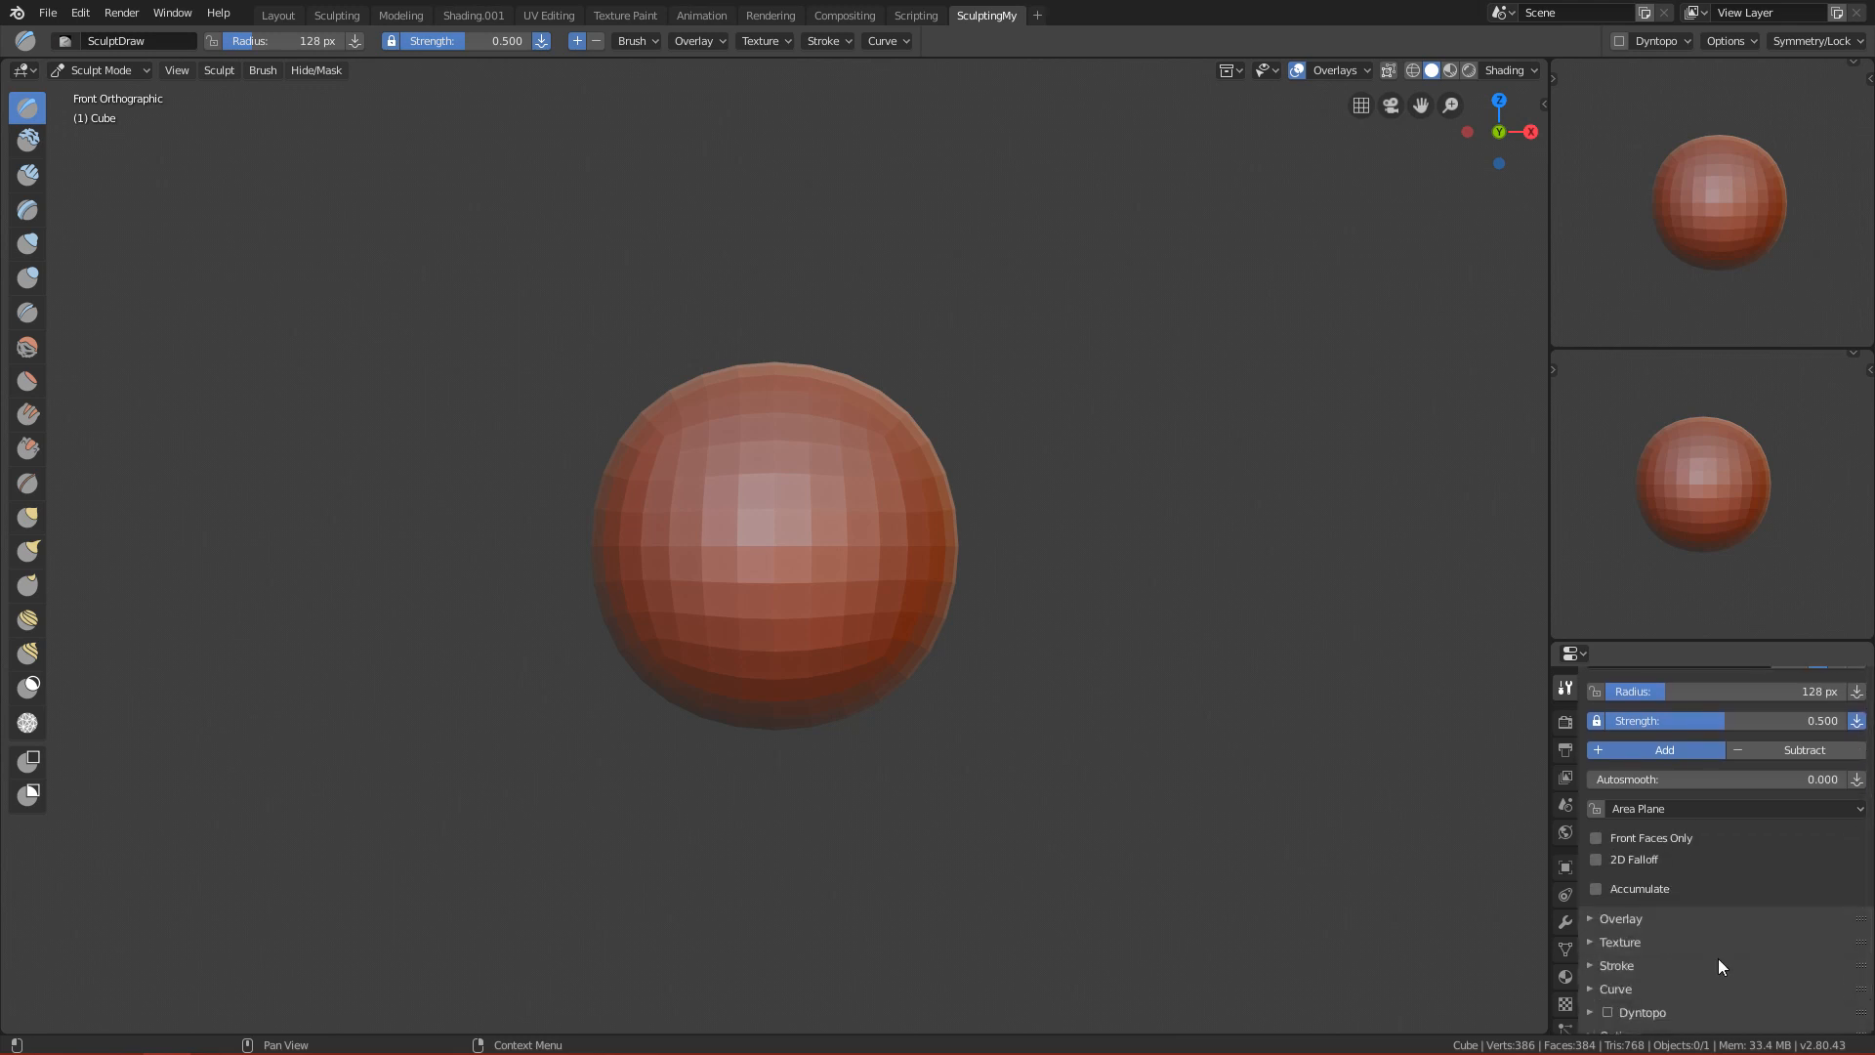
{"action": "scroll", "coordinate": [1869, 965], "scroll_direction": "down", "scroll_amount": 1}
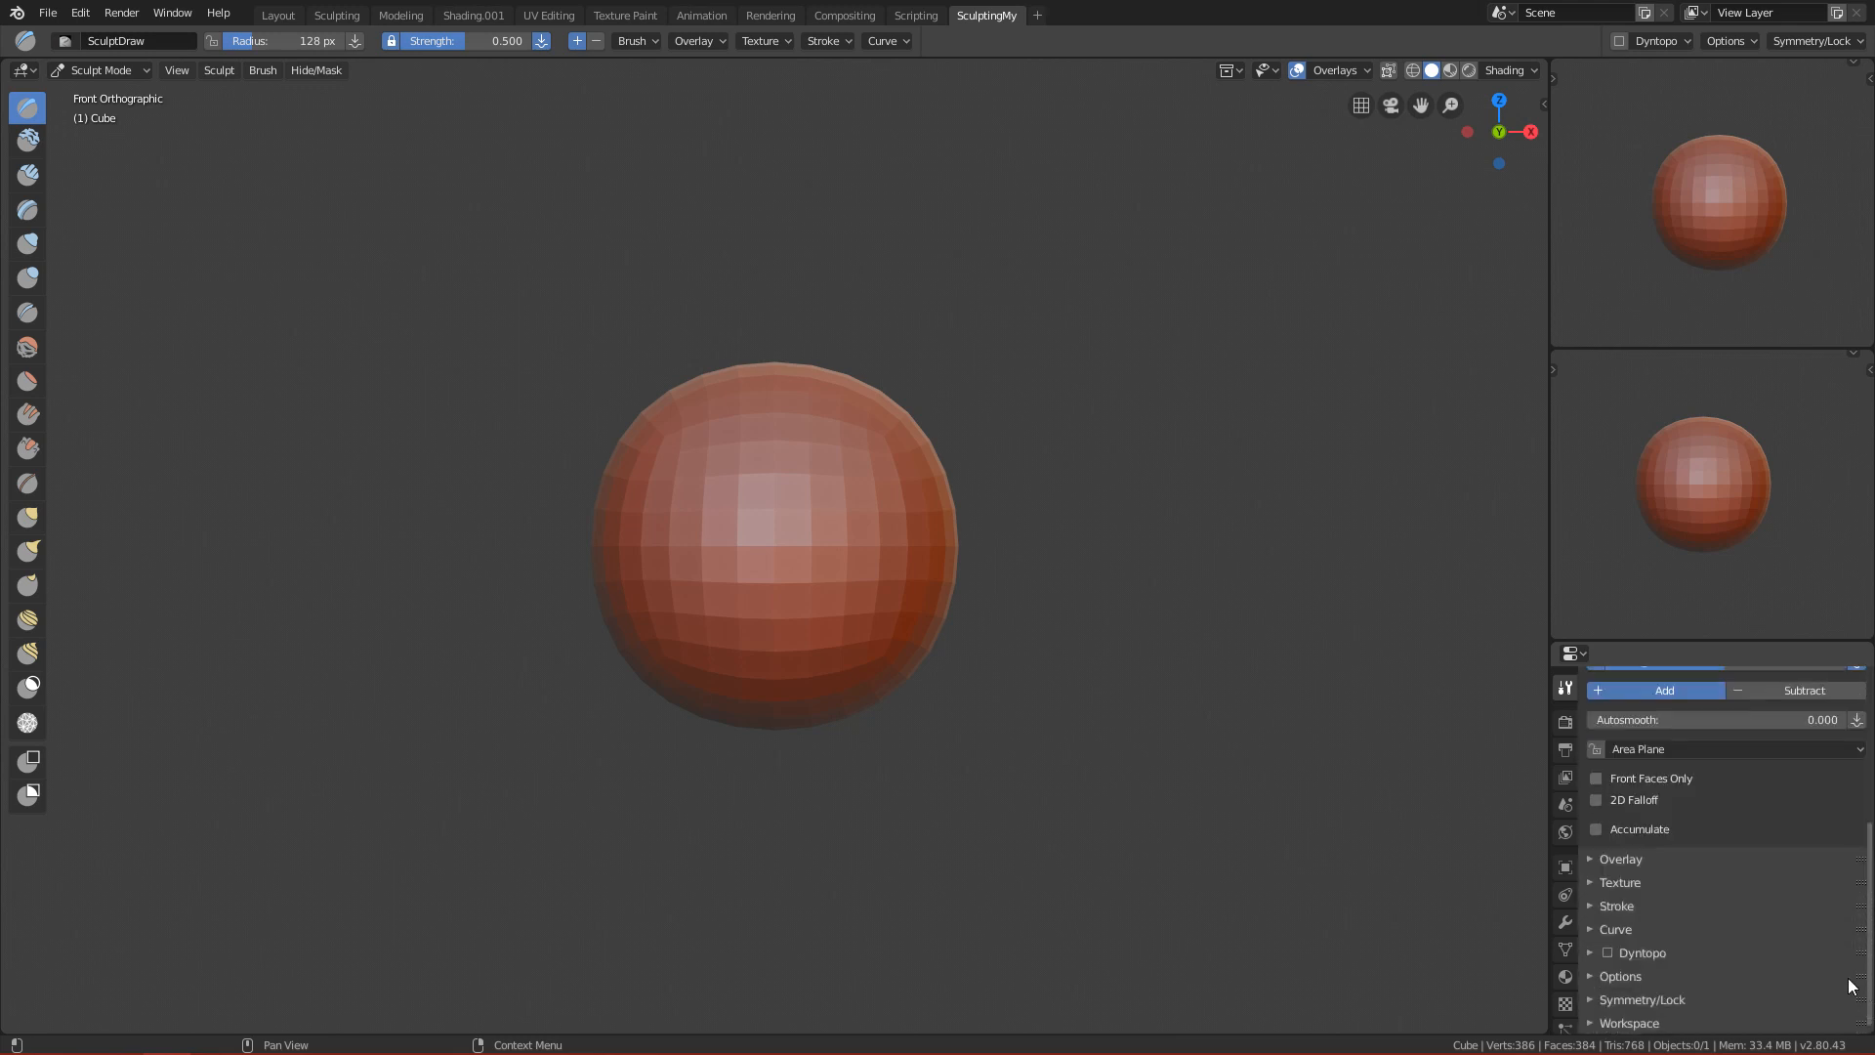
{"action": "left_click", "coordinate": [1602, 996]}
{"action": "left_click", "coordinate": [1600, 999]}
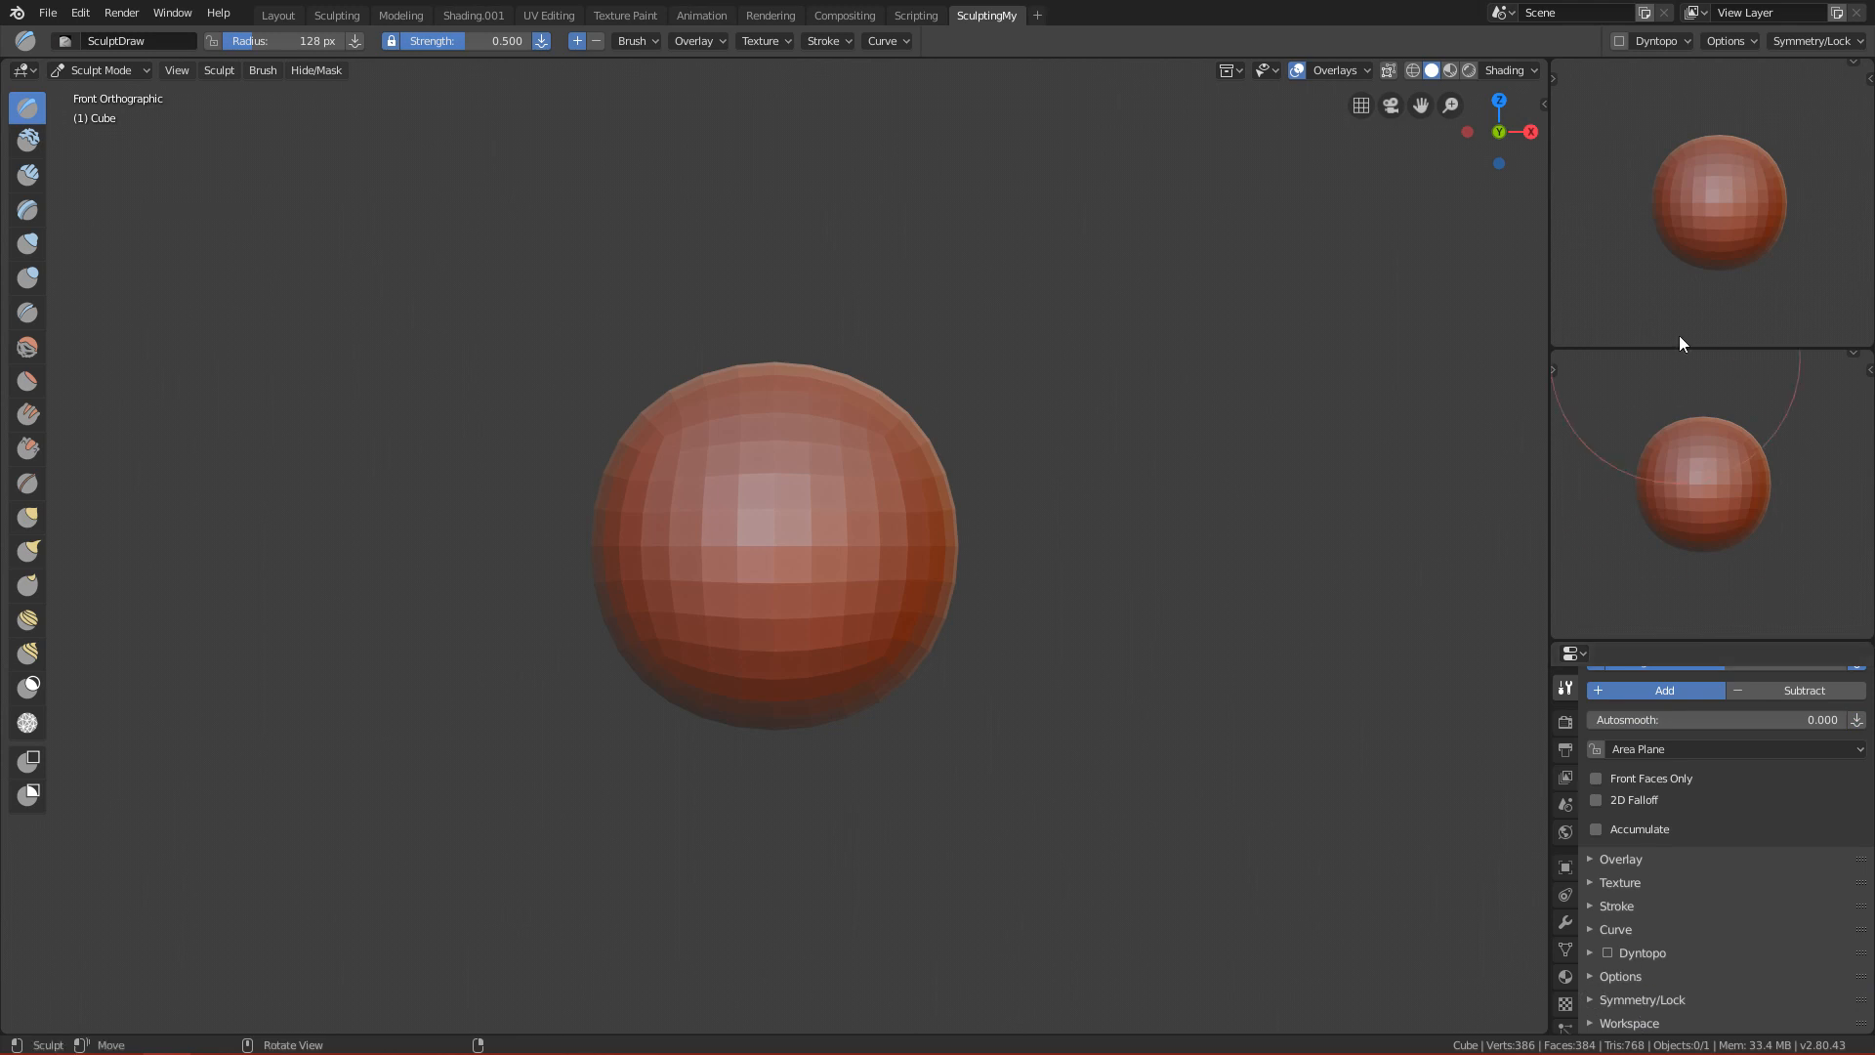
{"action": "left_click", "coordinate": [1813, 42]}
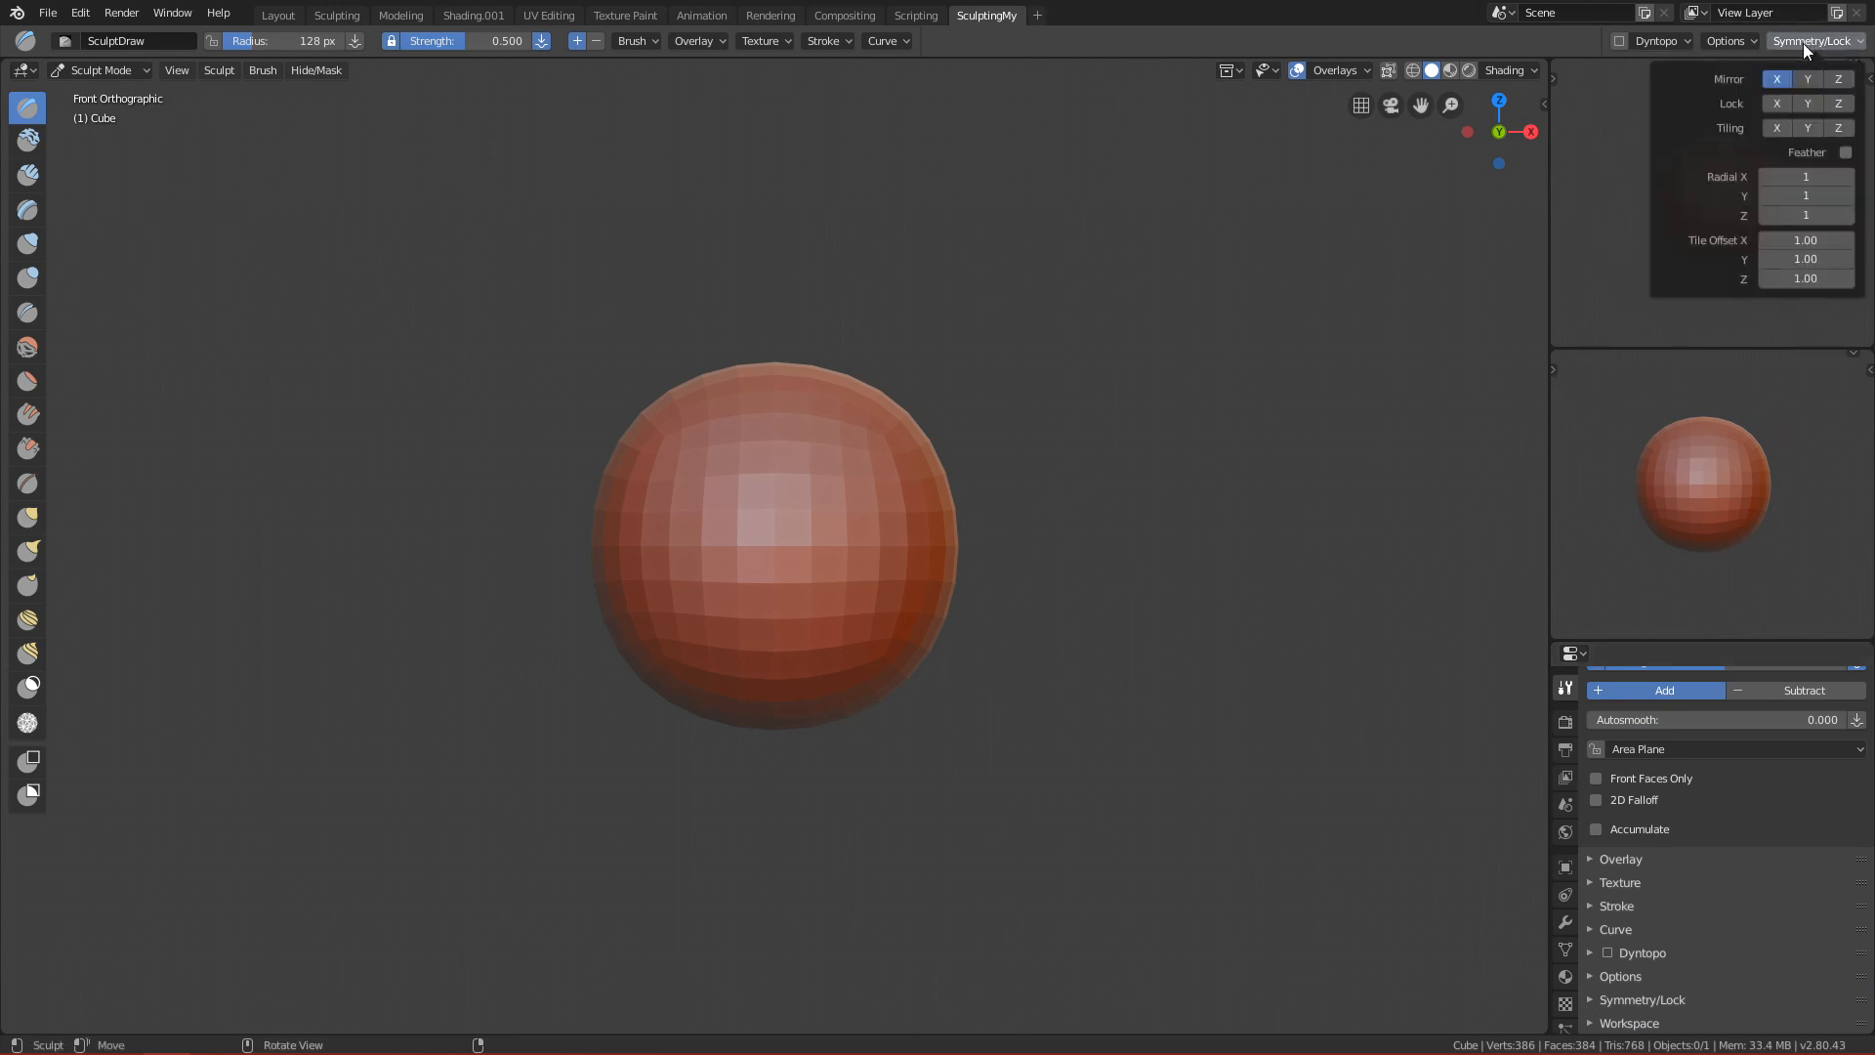
{"action": "left_click", "coordinate": [1802, 41]}
{"action": "left_click", "coordinate": [1804, 41]}
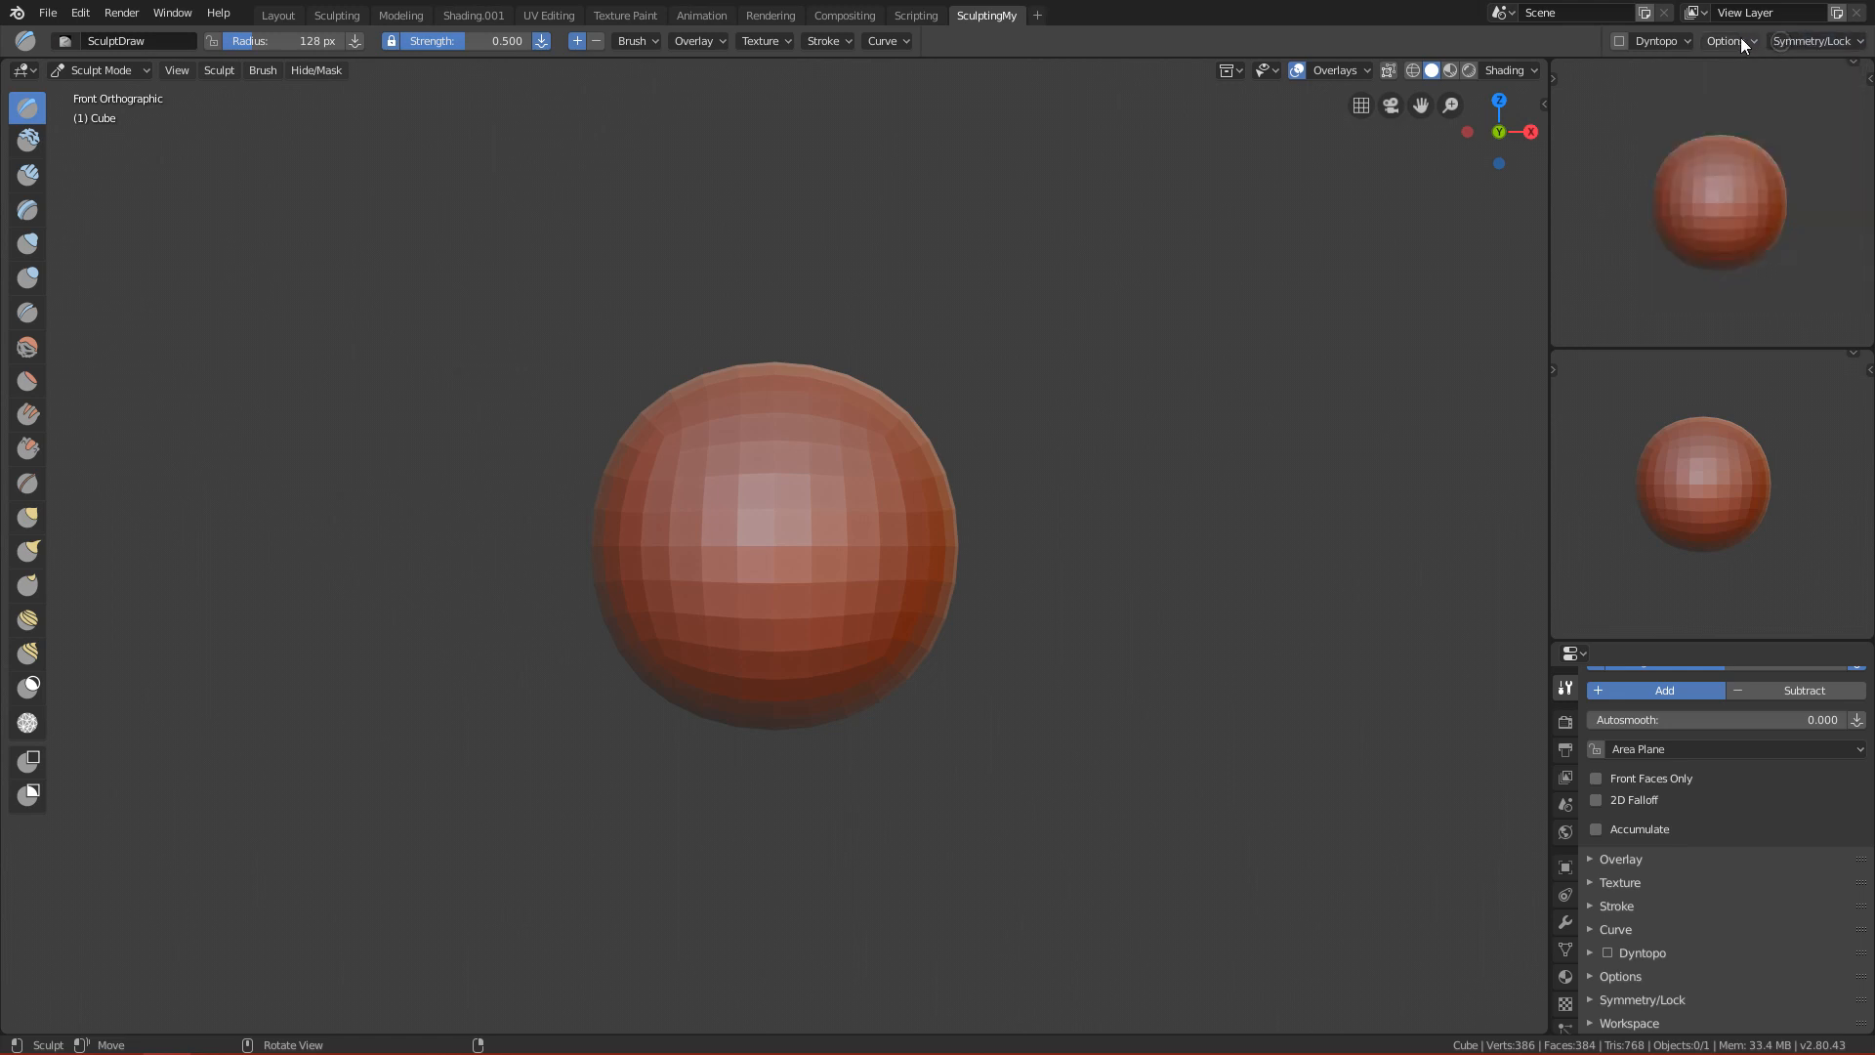
{"action": "mouse_move", "coordinate": [1798, 42]}
{"action": "left_click", "coordinate": [1798, 39]}
{"action": "left_click", "coordinate": [1805, 40]}
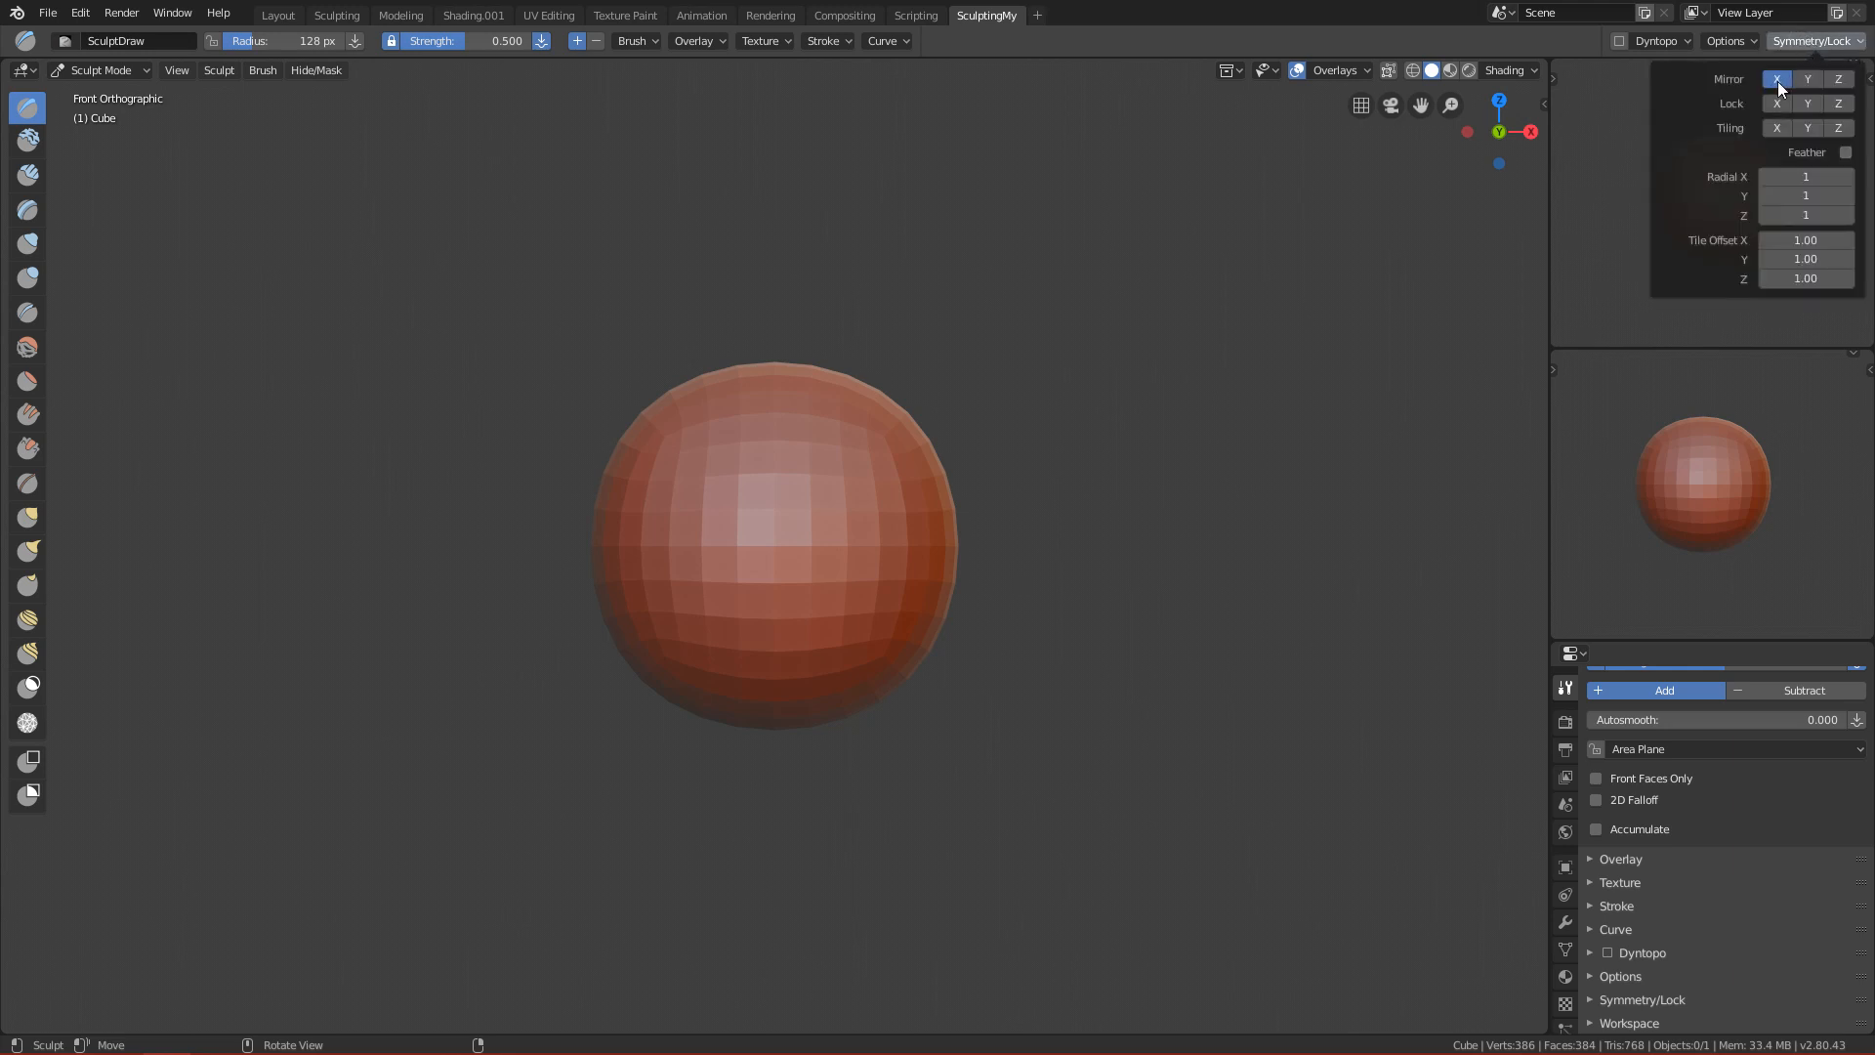
Try a vertical mirrored Draw stroke on the front of the sphere with an 86 px brush.
{"action": "left_click_drag", "start_coordinate": [902, 671], "coordinate": [922, 560], "text": "ctrl+alt"}
{"action": "key", "text": "f"}
{"action": "left_click", "coordinate": [887, 519]}
{"action": "left_click_drag", "start_coordinate": [924, 408], "coordinate": [920, 592]}
{"action": "key", "text": "ctrl+z"}
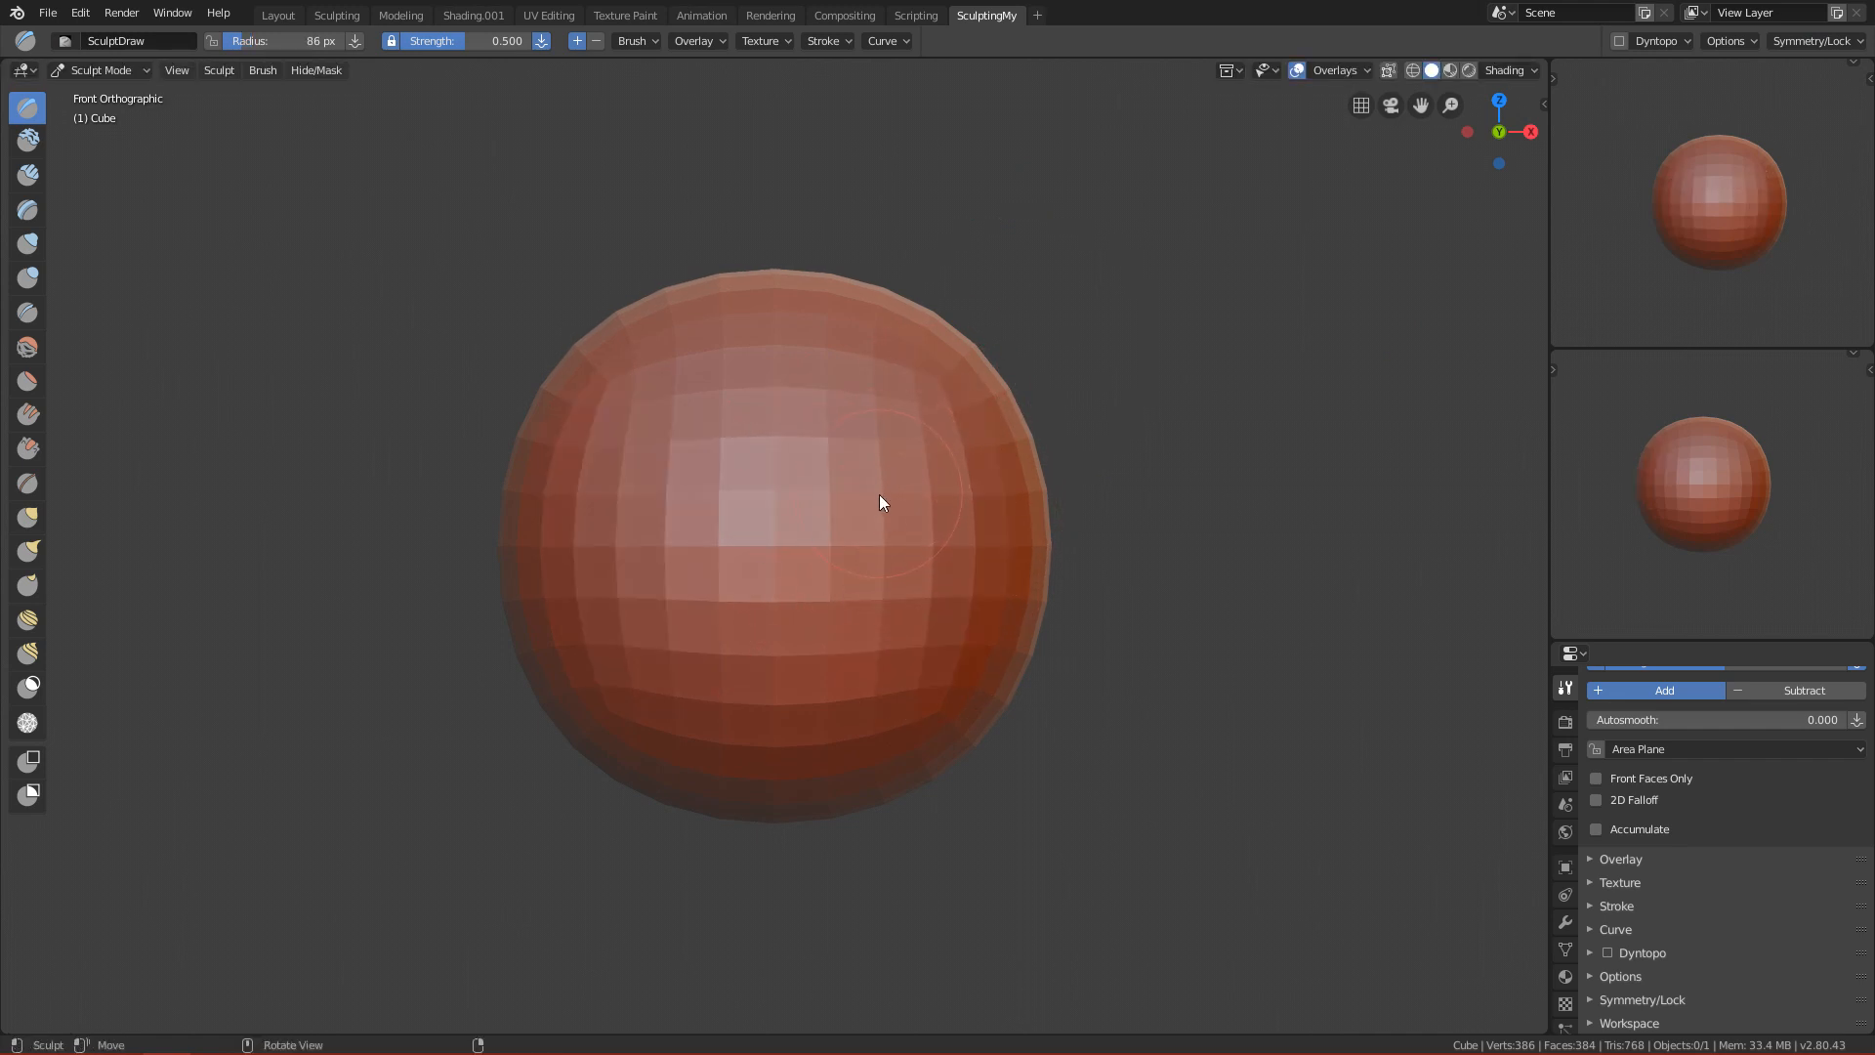
Try a downward mirrored Draw stroke on the front of the sphere with a 122 px brush.
{"action": "key", "text": "f"}
{"action": "left_click", "coordinate": [918, 502]}
{"action": "mouse_move", "coordinate": [922, 502]}
{"action": "left_mouse_down"}
{"action": "mouse_move", "coordinate": [971, 459]}
{"action": "mouse_move", "coordinate": [928, 645]}
{"action": "left_mouse_up"}
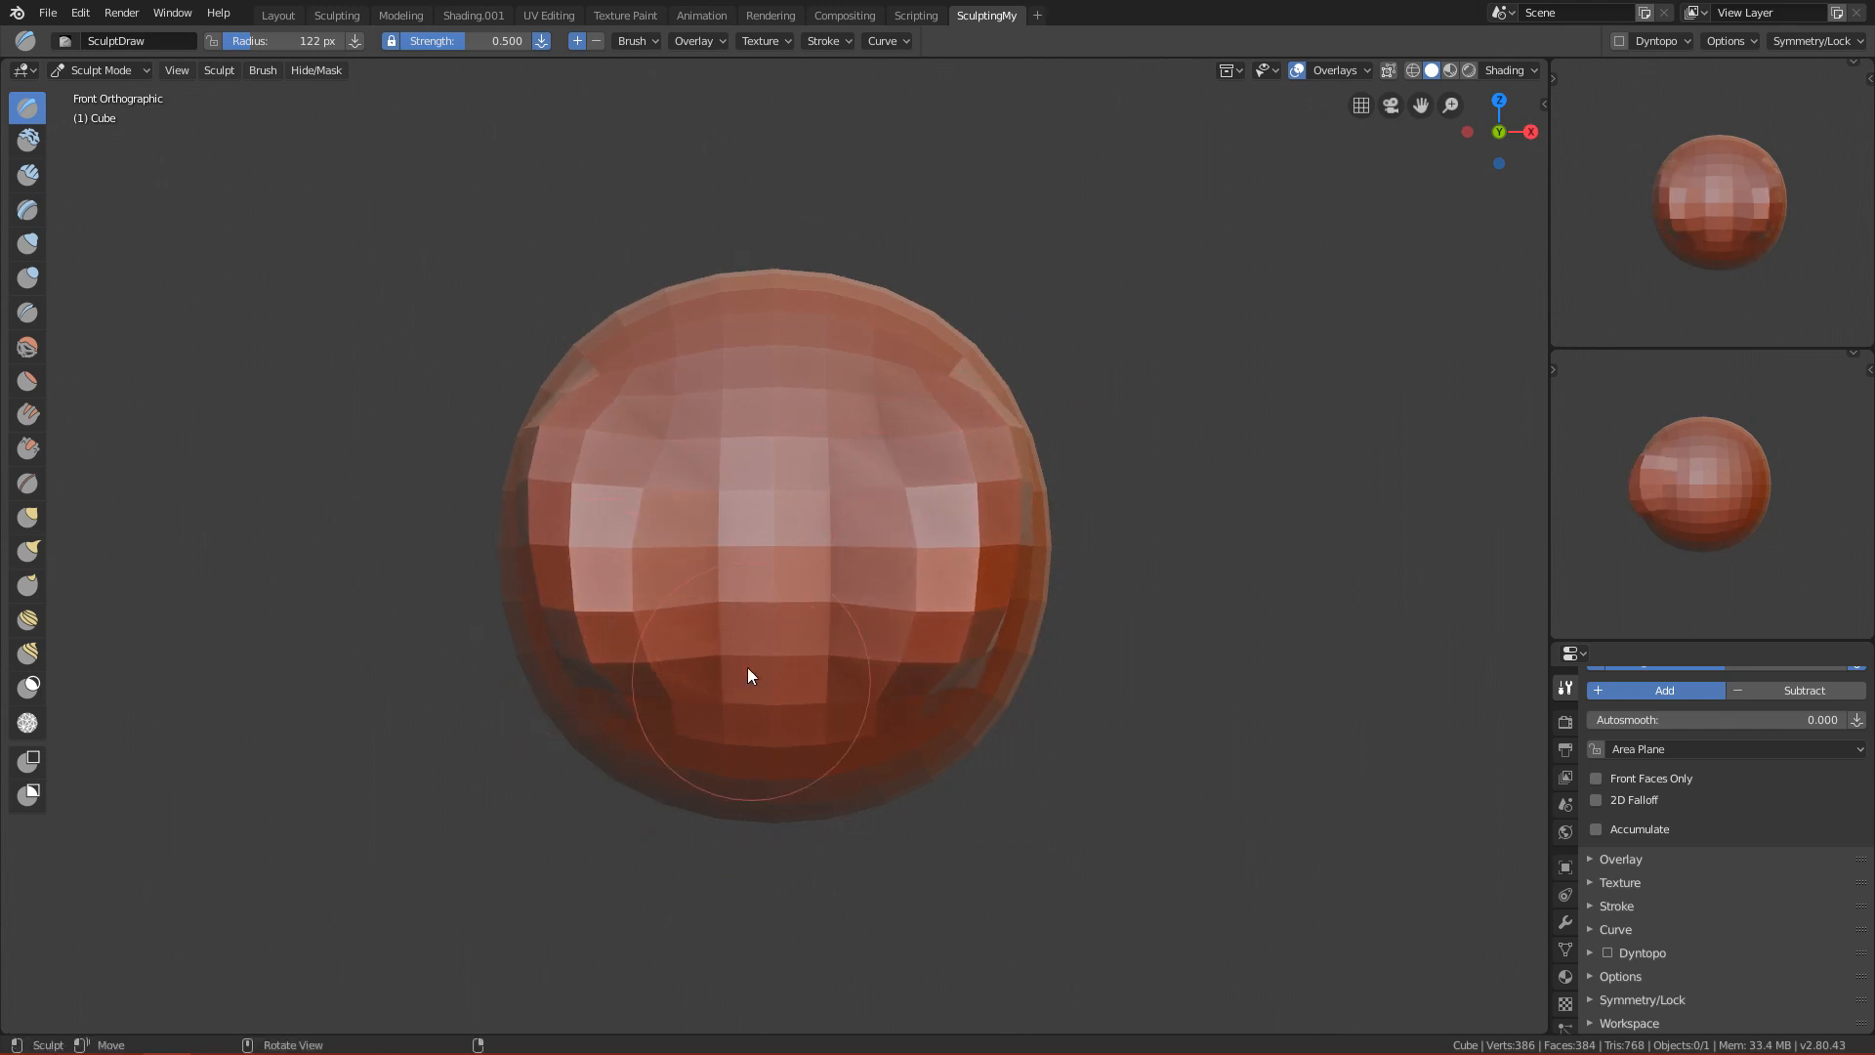
{"action": "mouse_move", "coordinate": [853, 635]}
{"action": "middle_mouse_down"}
{"action": "mouse_move", "coordinate": [905, 631]}
{"action": "mouse_move", "coordinate": [853, 532]}
{"action": "mouse_move", "coordinate": [804, 577]}
{"action": "mouse_move", "coordinate": [720, 557]}
{"action": "mouse_move", "coordinate": [771, 518]}
{"action": "middle_mouse_up"}
{"action": "left_click", "coordinate": [1814, 41]}
{"action": "left_click", "coordinate": [1777, 82]}
{"action": "key", "text": "ctrl+z"}
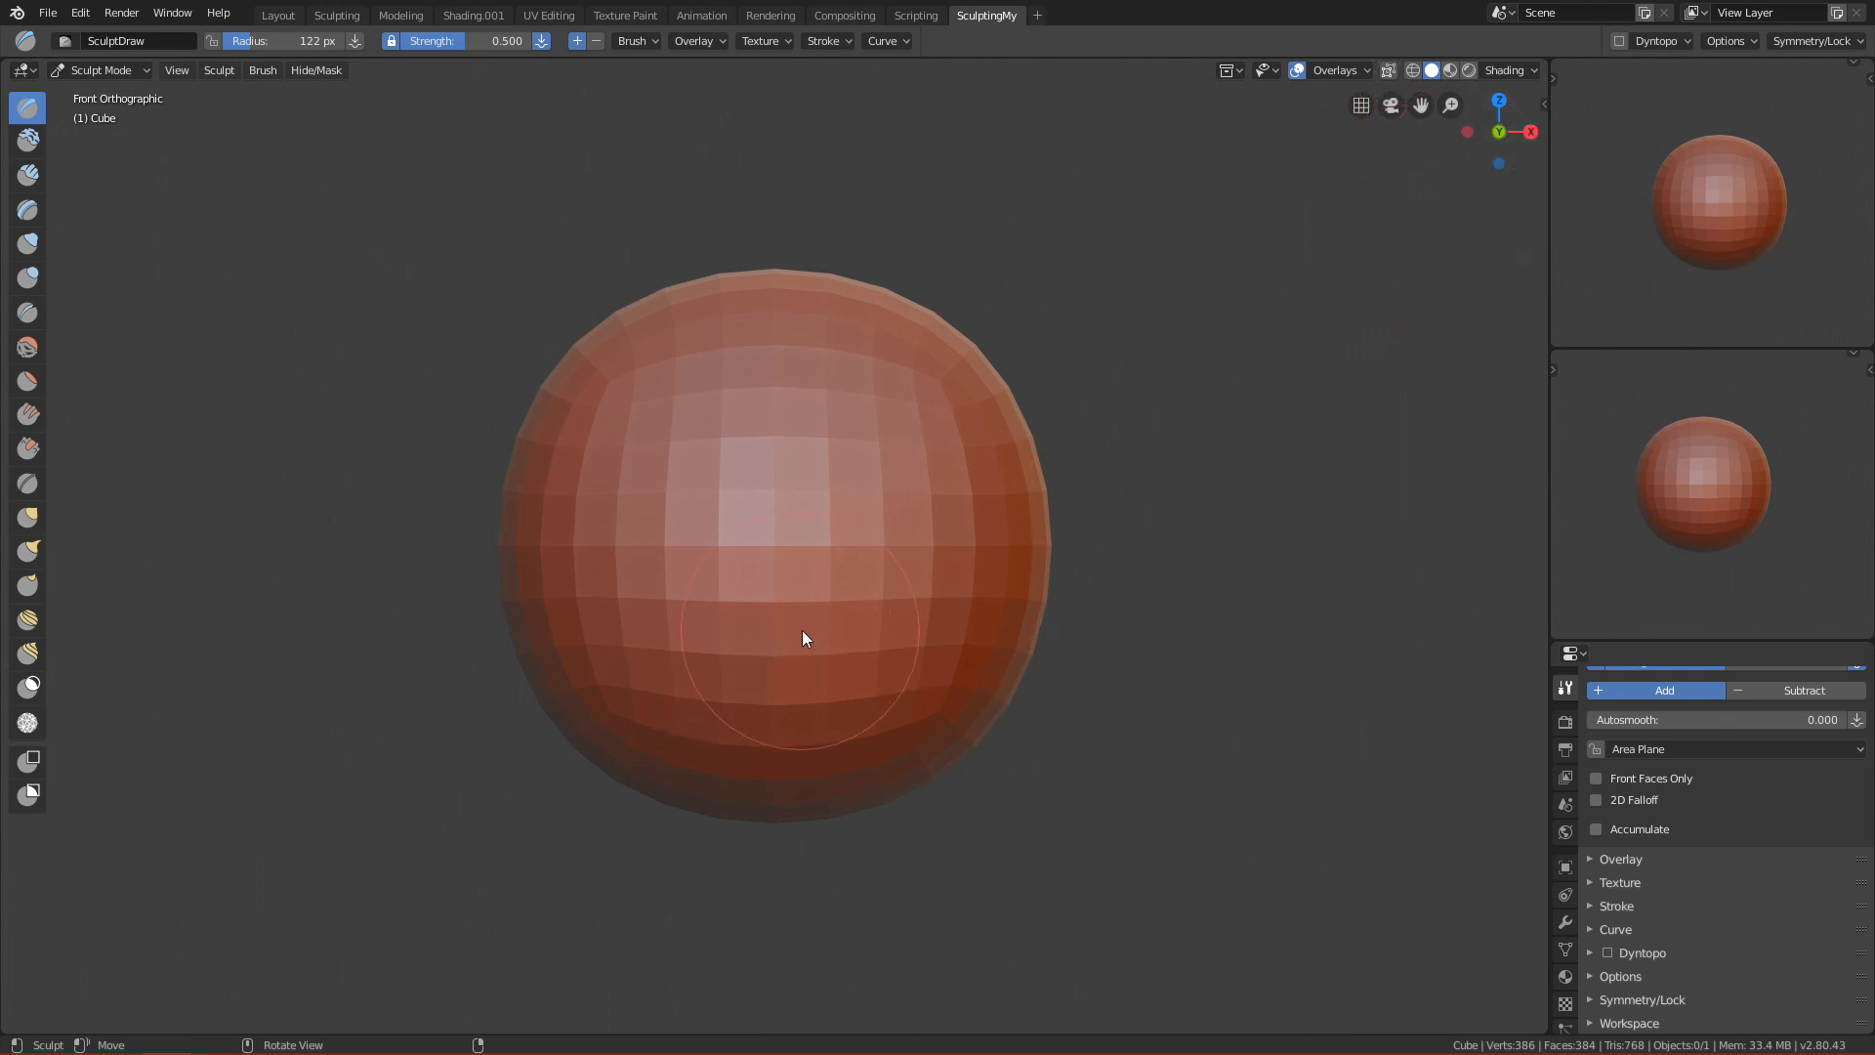
Try a short mirrored Draw stroke at eye level on the front of the sphere.
{"action": "key", "text": "f"}
{"action": "left_click", "coordinate": [870, 571]}
{"action": "mouse_move", "coordinate": [907, 410]}
{"action": "left_mouse_down"}
{"action": "mouse_move", "coordinate": [894, 641]}
{"action": "mouse_move", "coordinate": [913, 482]}
{"action": "left_mouse_up"}
{"action": "key", "text": "ctrl+z"}
Sculpt mirrored eye-socket hollows into the front of the sphere with the Draw brush at 159 px radius.
{"action": "key", "text": "f"}
{"action": "left_click", "coordinate": [977, 507]}
{"action": "scroll", "coordinate": [947, 531], "scroll_direction": "down", "scroll_amount": 1}
{"action": "scroll", "coordinate": [947, 534], "scroll_direction": "up", "scroll_amount": 1}
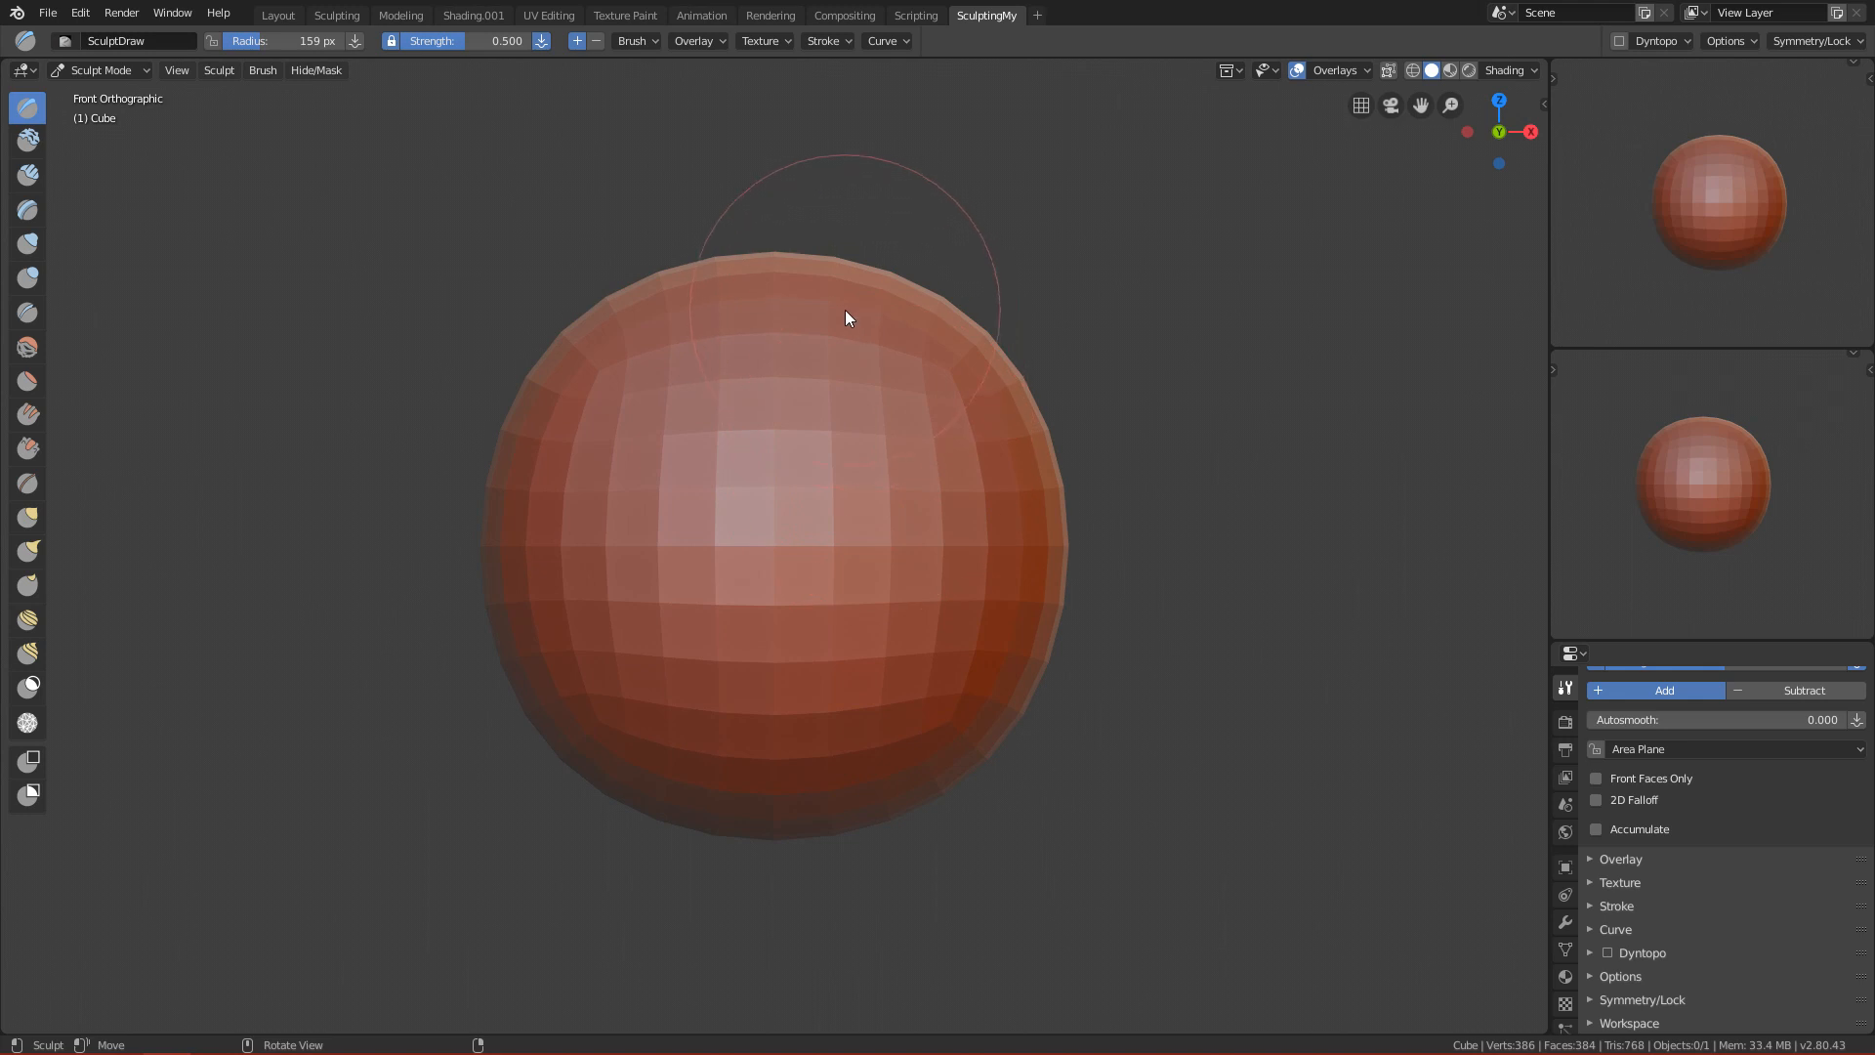
{"action": "mouse_move", "coordinate": [920, 478]}
{"action": "left_mouse_down"}
{"action": "mouse_move", "coordinate": [918, 541]}
{"action": "mouse_move", "coordinate": [905, 463]}
{"action": "mouse_move", "coordinate": [920, 436]}
{"action": "mouse_move", "coordinate": [911, 502]}
{"action": "mouse_move", "coordinate": [906, 451]}
{"action": "mouse_move", "coordinate": [908, 482]}
{"action": "left_mouse_up"}
{"action": "key", "text": "ctrl+z"}
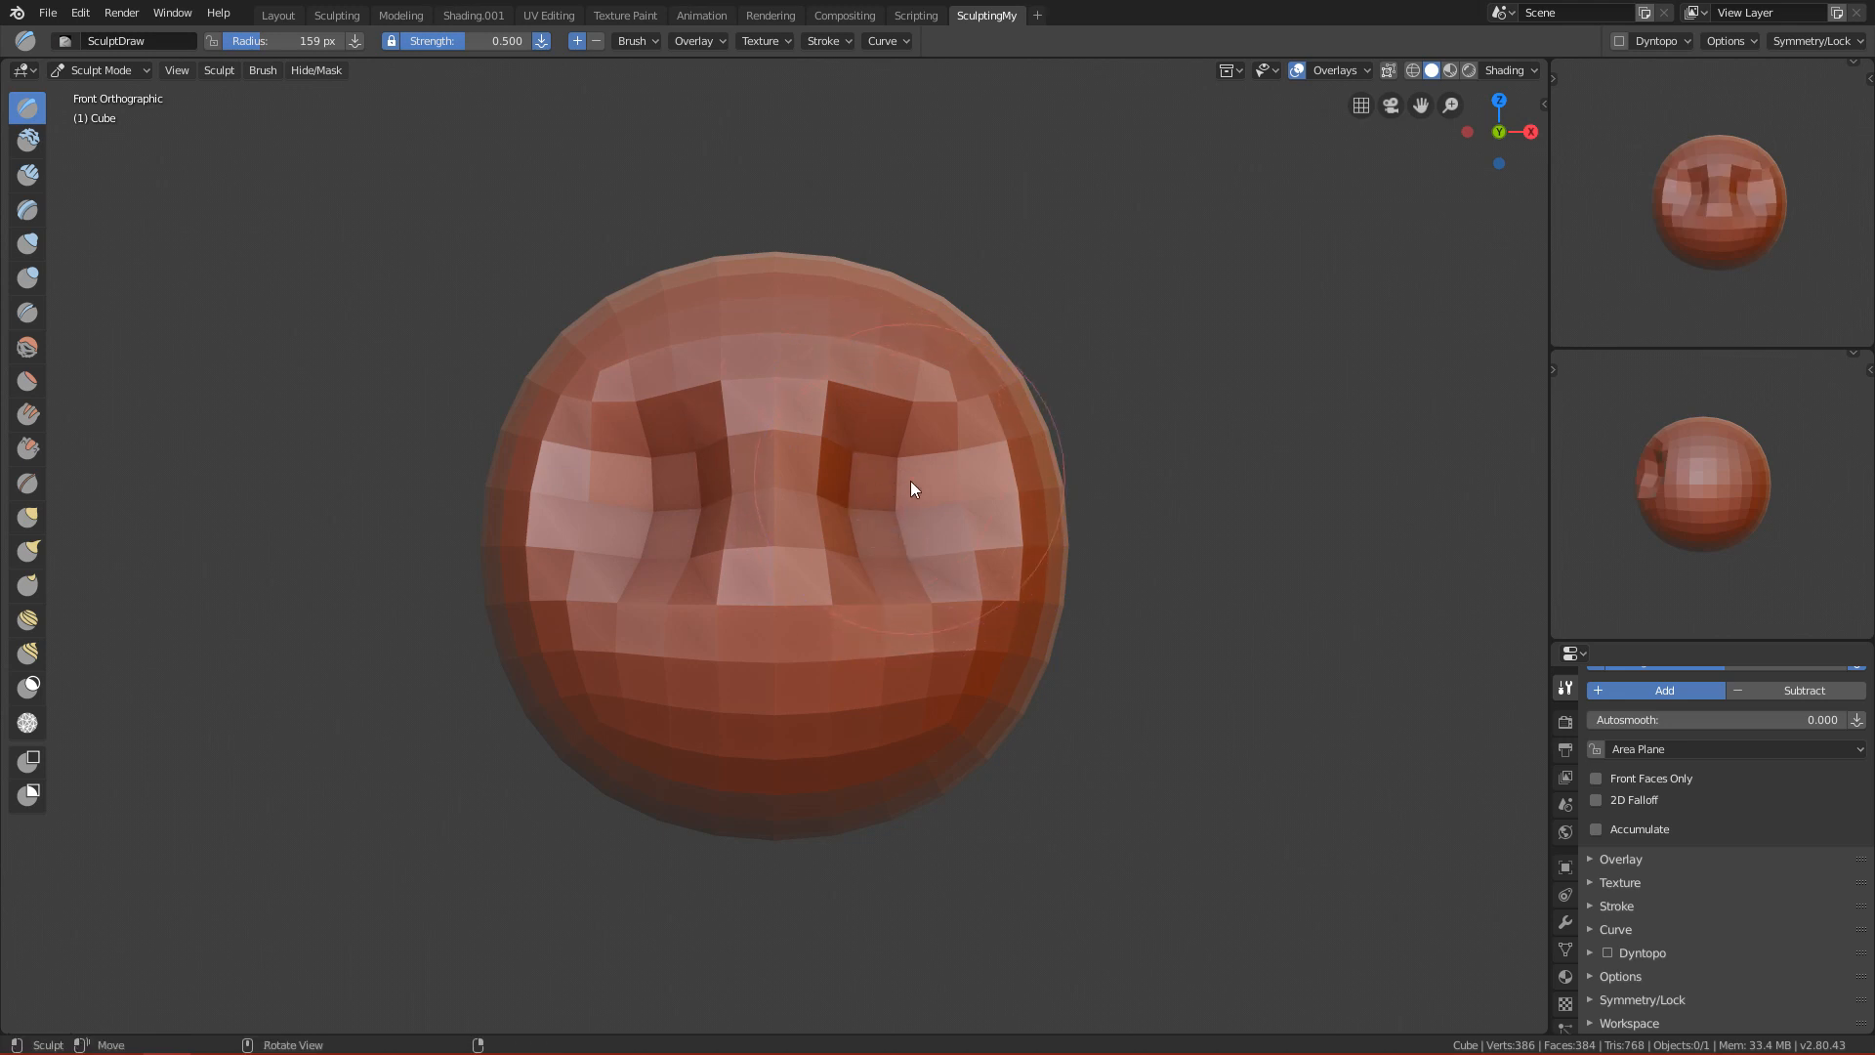
Carve the mirrored eye sockets deeper and cut into the bridge between them with a 110 px Draw brush.
{"action": "left_click_drag", "start_coordinate": [911, 592], "coordinate": [900, 678], "text": "alt"}
{"action": "key", "text": "grave"}
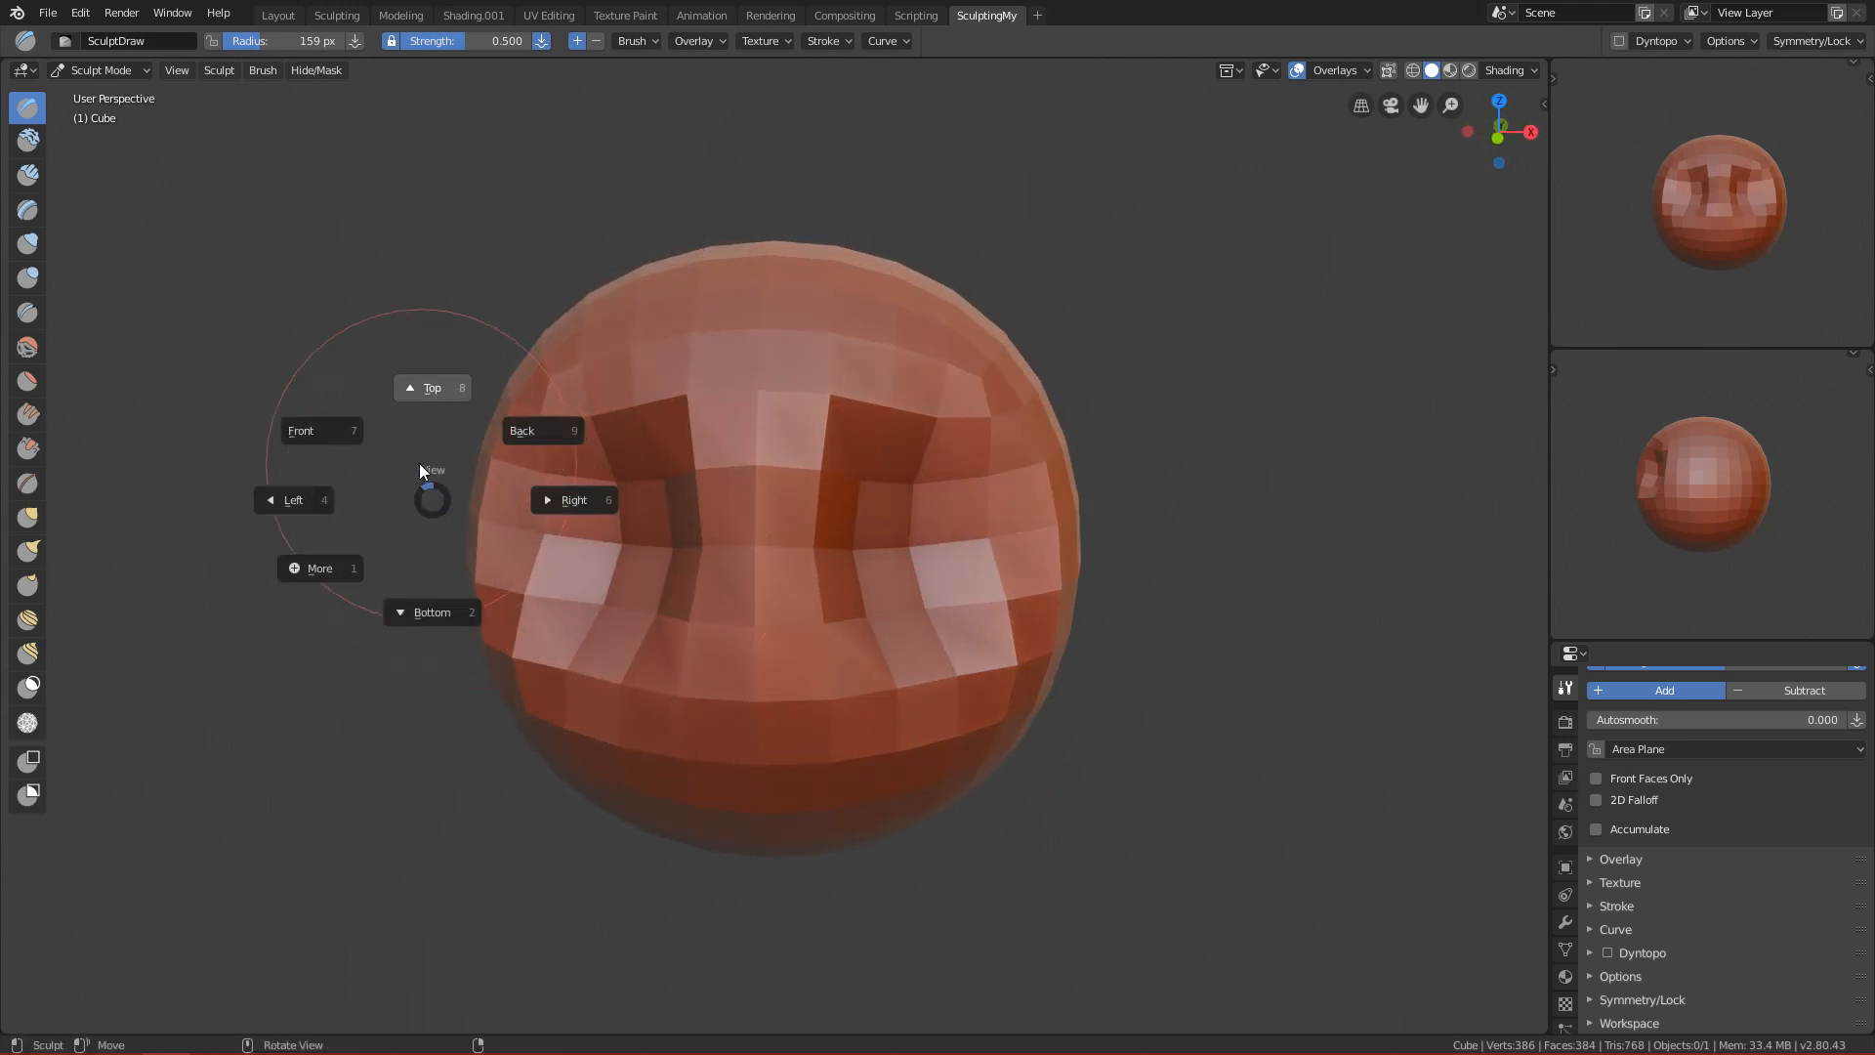
{"action": "left_click", "coordinate": [360, 449]}
{"action": "key", "text": "f"}
{"action": "left_click", "coordinate": [793, 514]}
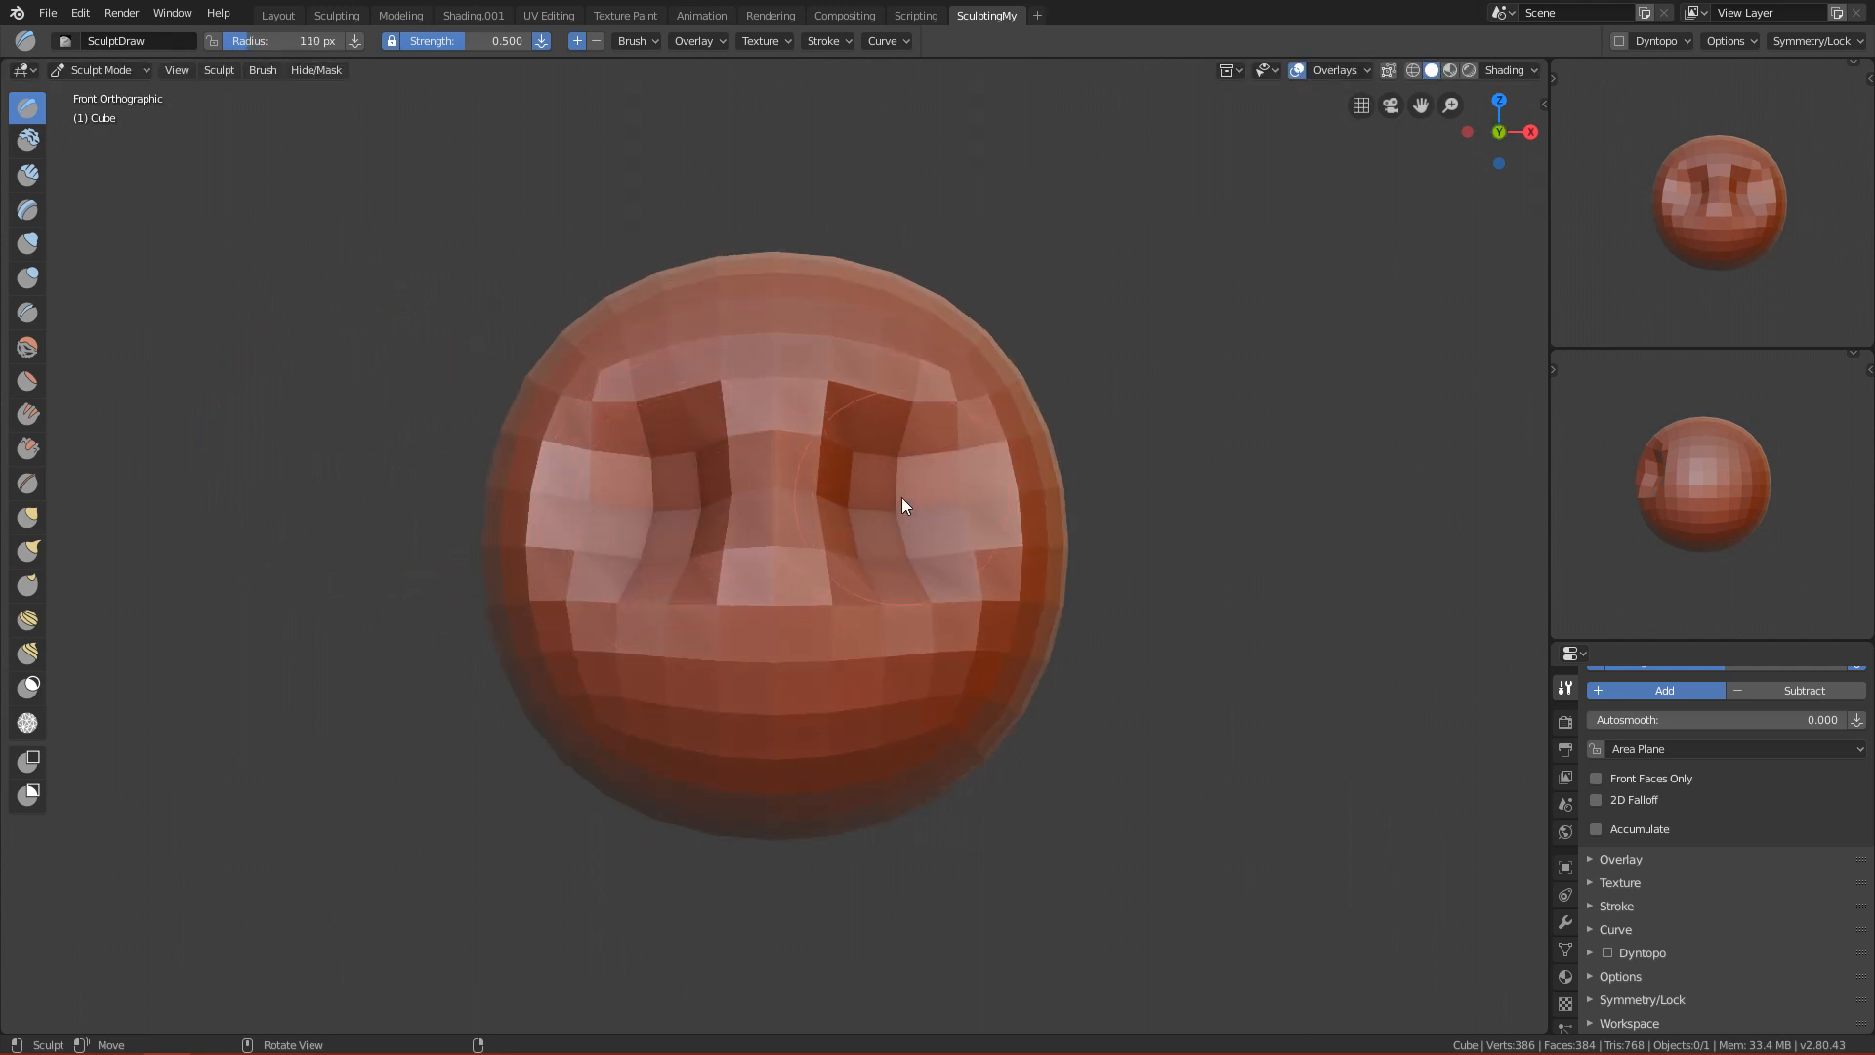
{"action": "mouse_move", "coordinate": [887, 451]}
{"action": "left_mouse_down", "text": "ctrl"}
{"action": "mouse_move", "coordinate": [893, 530]}
{"action": "mouse_move", "coordinate": [877, 520]}
{"action": "left_mouse_up", "text": "ctrl"}
{"action": "mouse_move", "coordinate": [784, 426]}
{"action": "left_mouse_down", "text": "ctrl"}
{"action": "mouse_move", "coordinate": [781, 465]}
{"action": "mouse_move", "coordinate": [806, 463]}
{"action": "left_mouse_up", "text": "ctrl"}
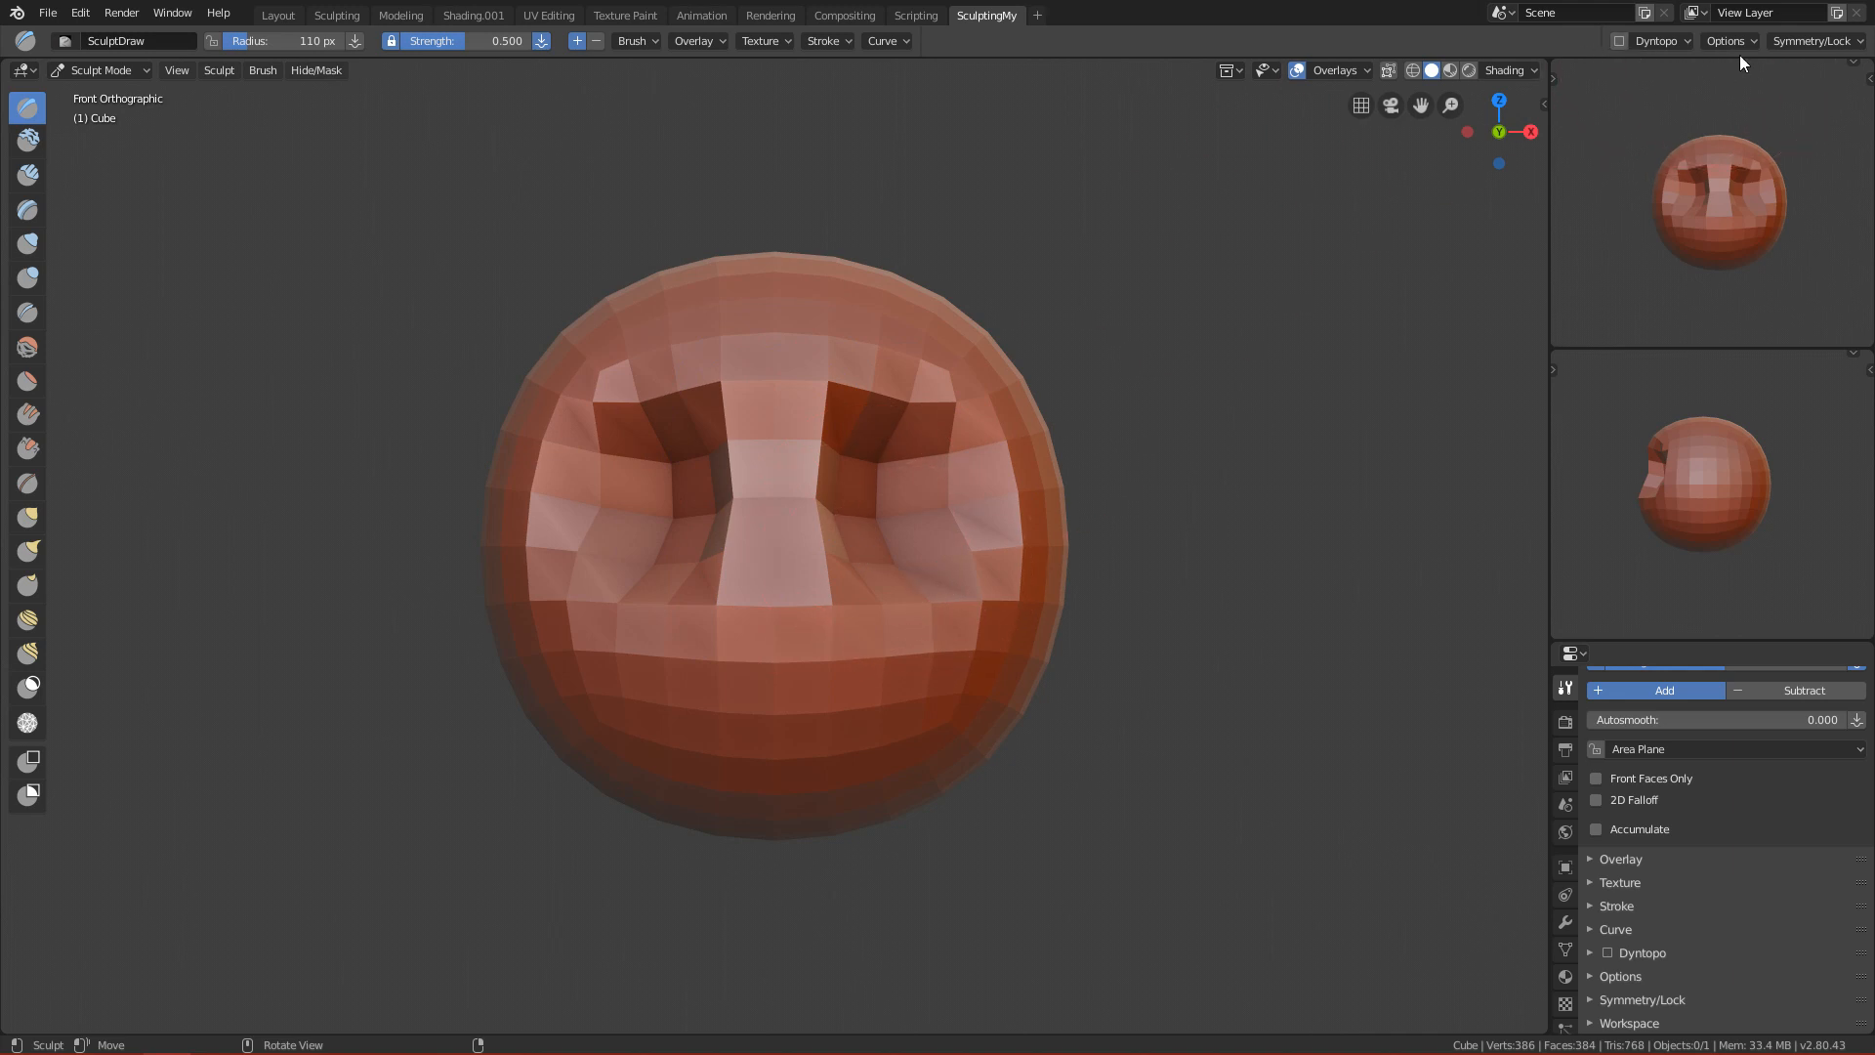
Turn off X mirroring for sculpting and select the Crease brush with a 62 px radius.
{"action": "left_click", "coordinate": [1805, 41]}
{"action": "key", "text": "shift+c"}
{"action": "key", "text": "f"}
{"action": "left_click", "coordinate": [976, 389]}
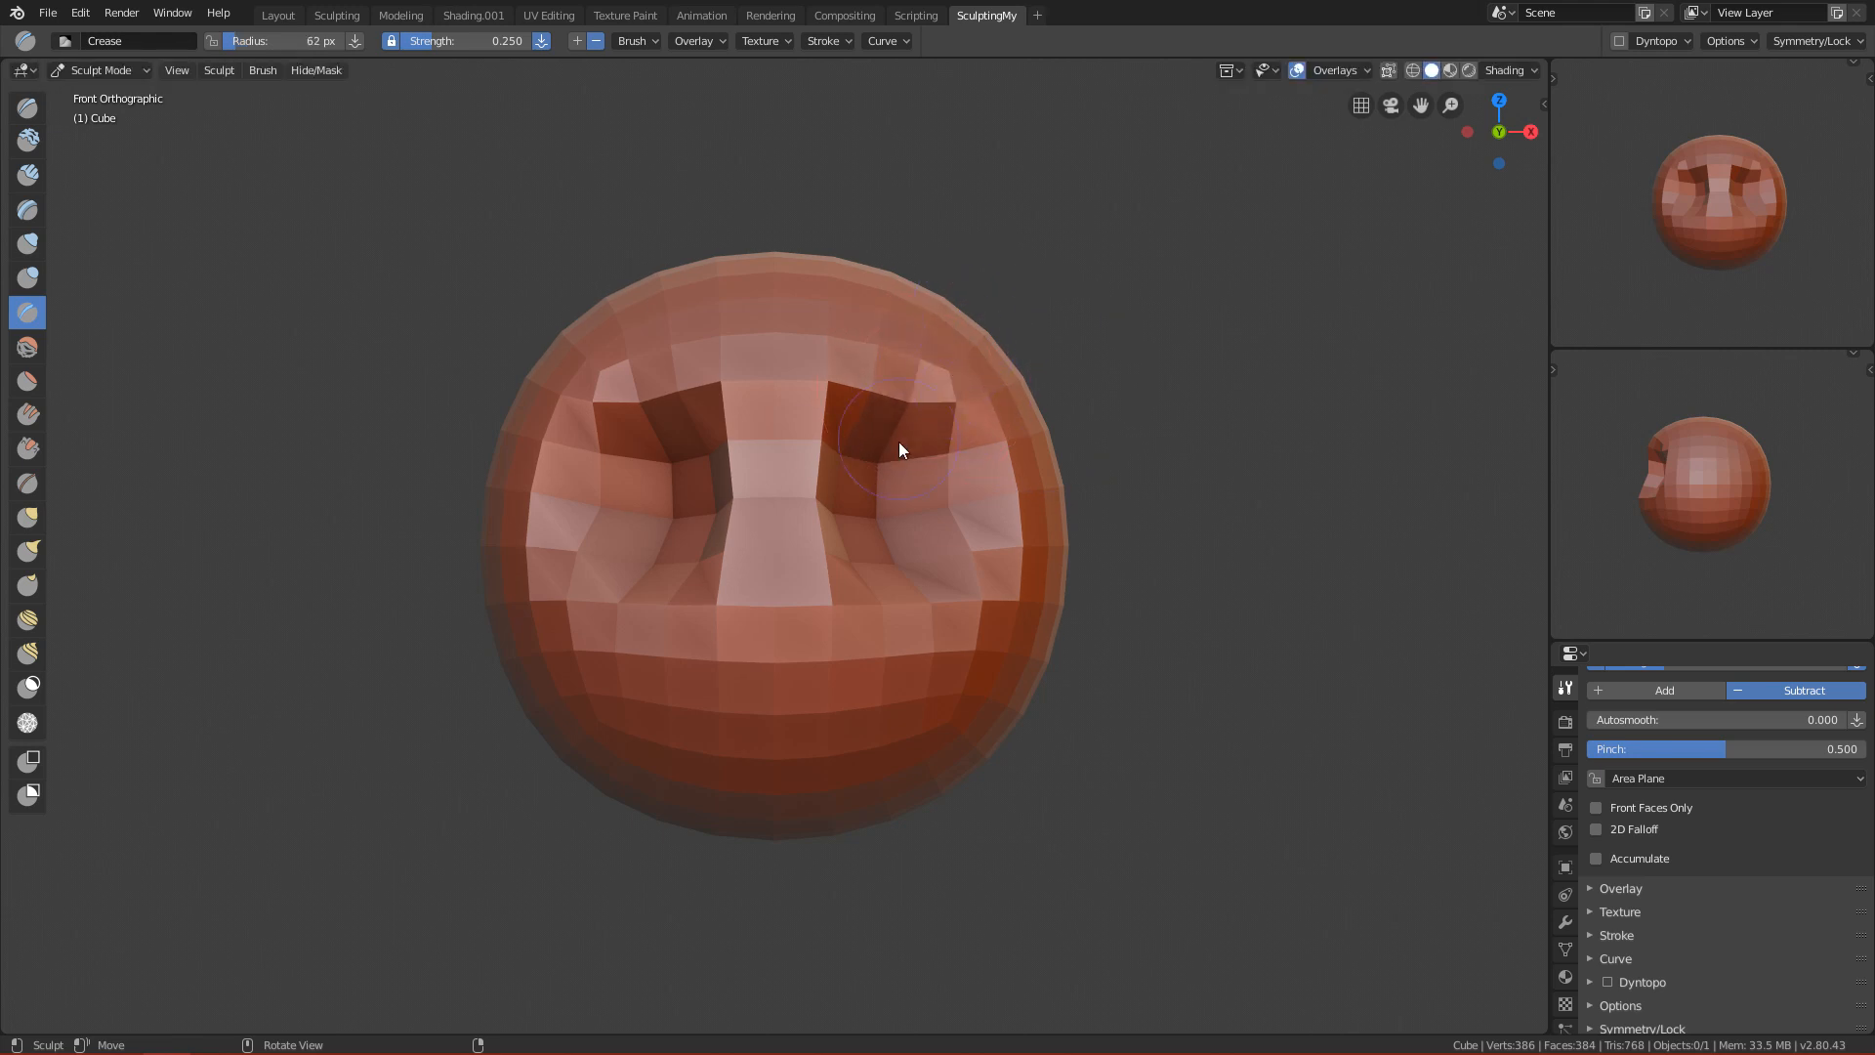
Try carving above one eye socket without mirroring, using the Draw brush at 34 px radius and again at 80 px.
{"action": "key", "text": "x"}
{"action": "key", "text": "f"}
{"action": "left_click", "coordinate": [932, 414]}
{"action": "mouse_move", "coordinate": [901, 411]}
{"action": "left_mouse_down", "text": "ctrl"}
{"action": "mouse_move", "coordinate": [920, 365]}
{"action": "mouse_move", "coordinate": [927, 386]}
{"action": "left_mouse_up", "text": "ctrl"}
{"action": "key", "text": "f"}
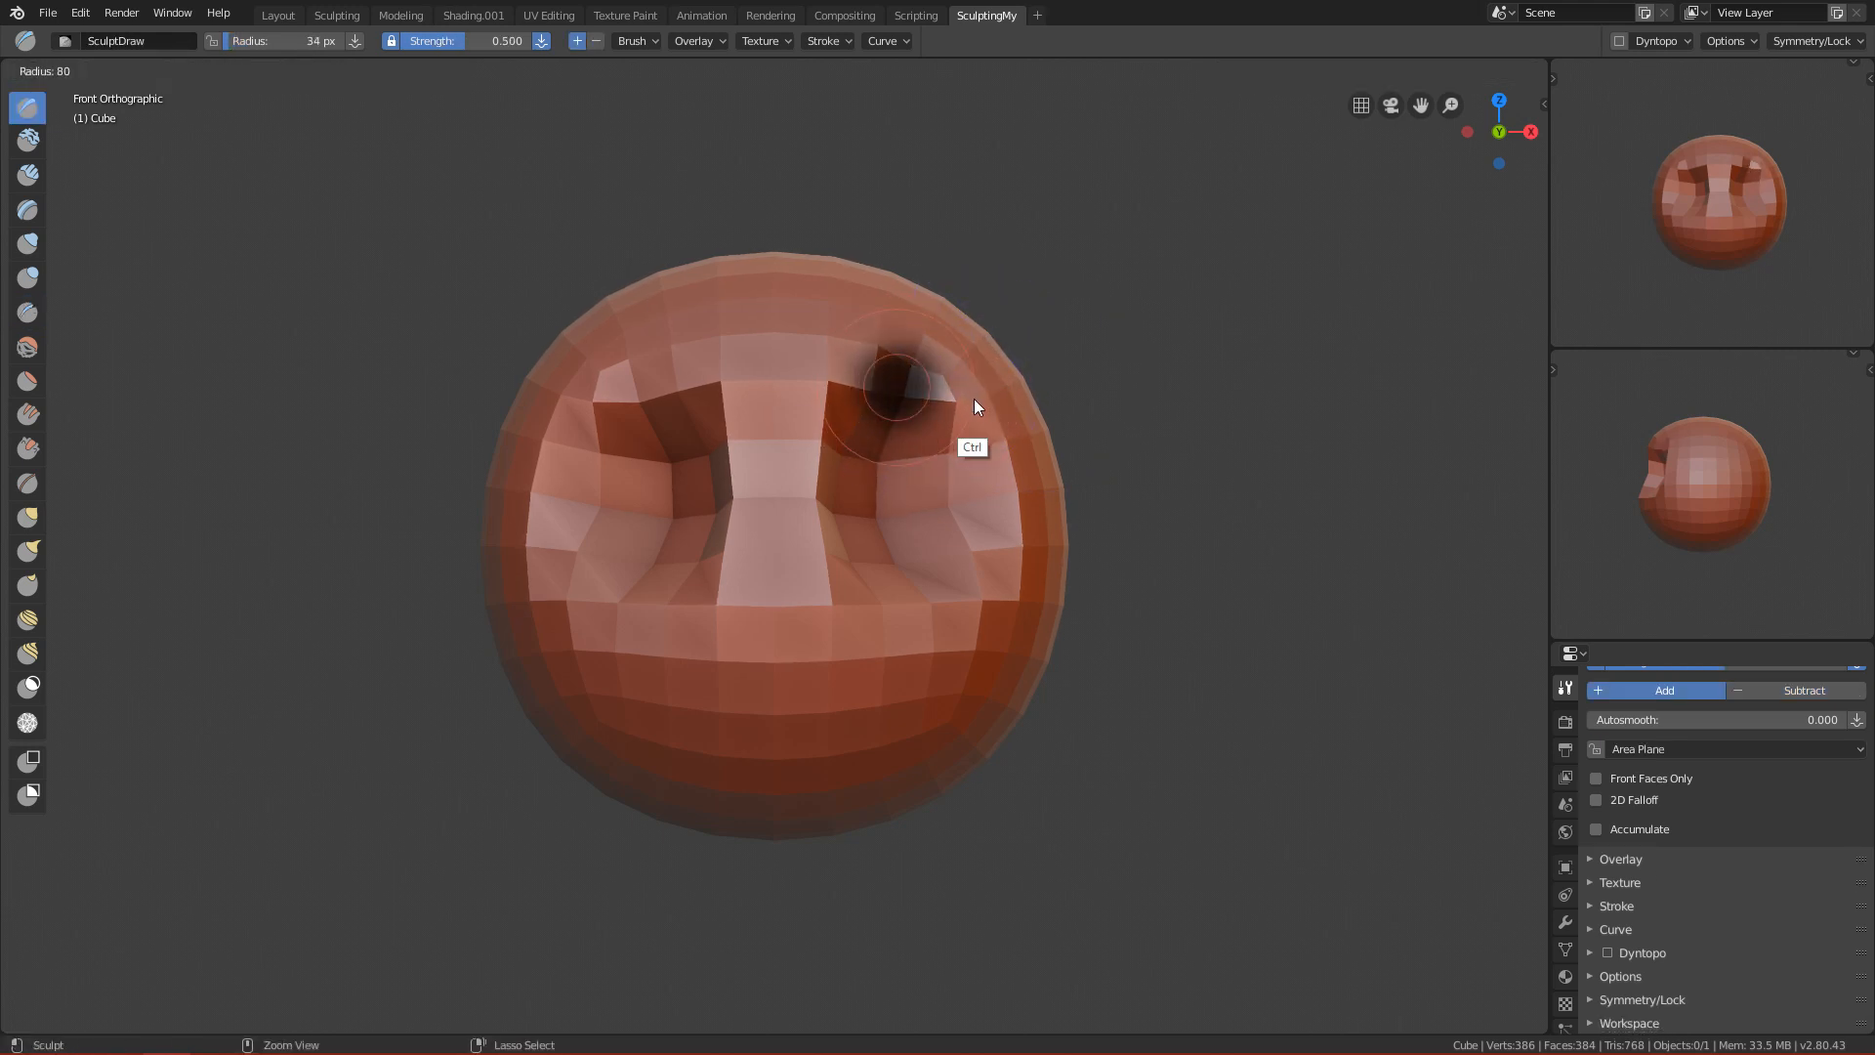
{"action": "left_click", "coordinate": [976, 405]}
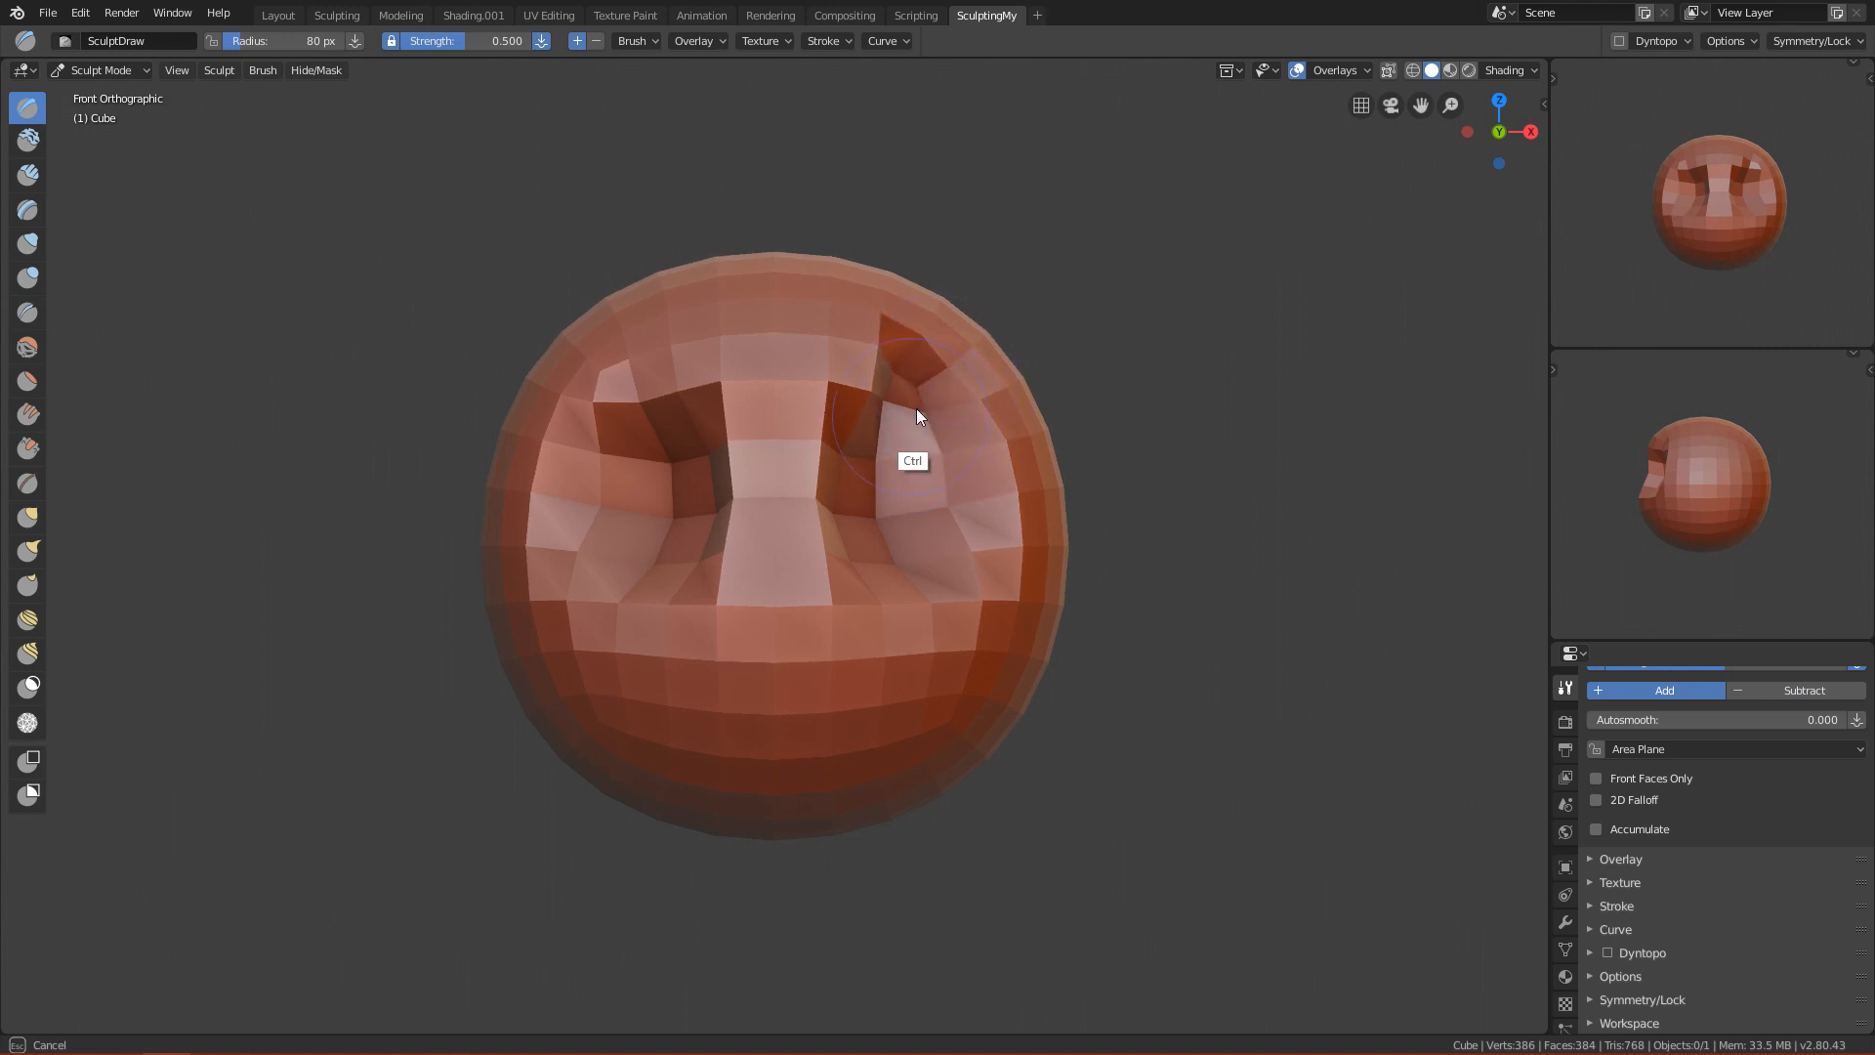
{"action": "mouse_move", "coordinate": [945, 424]}
{"action": "middle_mouse_down", "text": "alt"}
{"action": "mouse_move", "coordinate": [831, 418]}
{"action": "mouse_move", "coordinate": [787, 385]}
{"action": "mouse_move", "coordinate": [758, 506]}
{"action": "mouse_move", "coordinate": [888, 494]}
{"action": "middle_mouse_up", "text": "alt"}
{"action": "key", "text": "grave"}
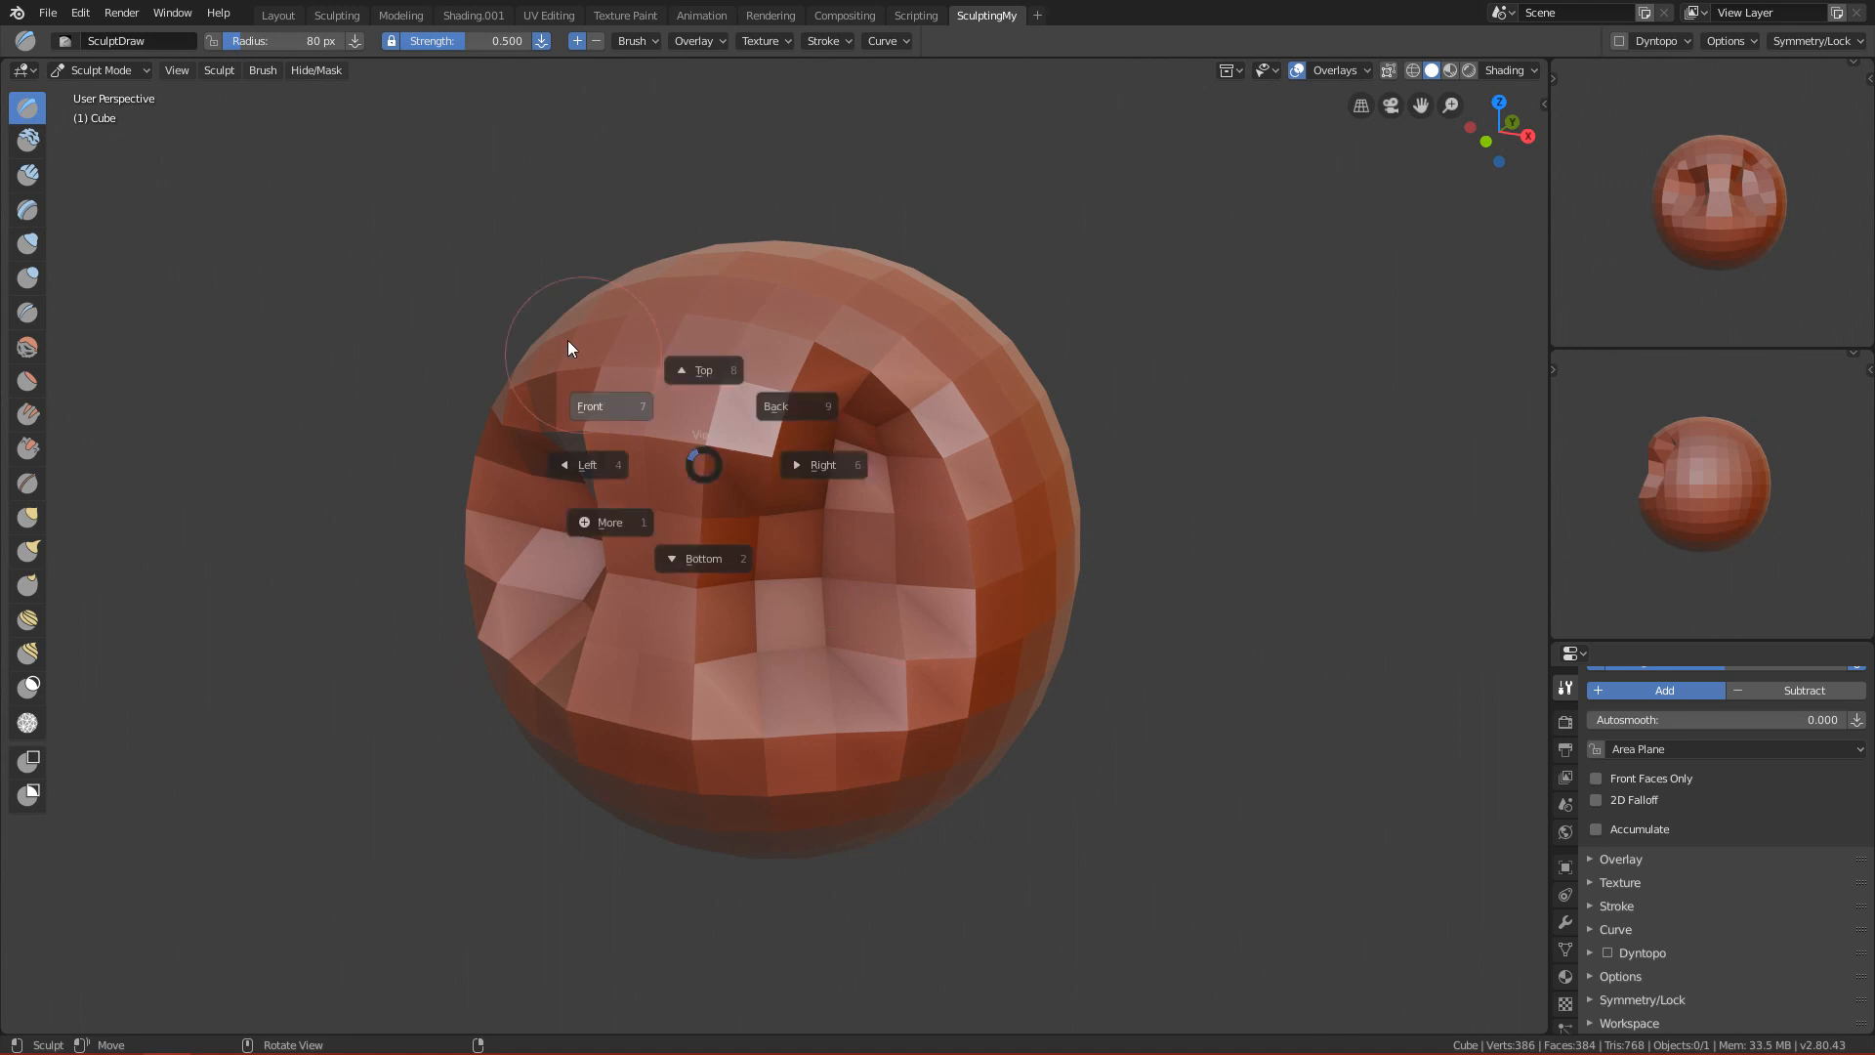
{"action": "left_click", "coordinate": [569, 347]}
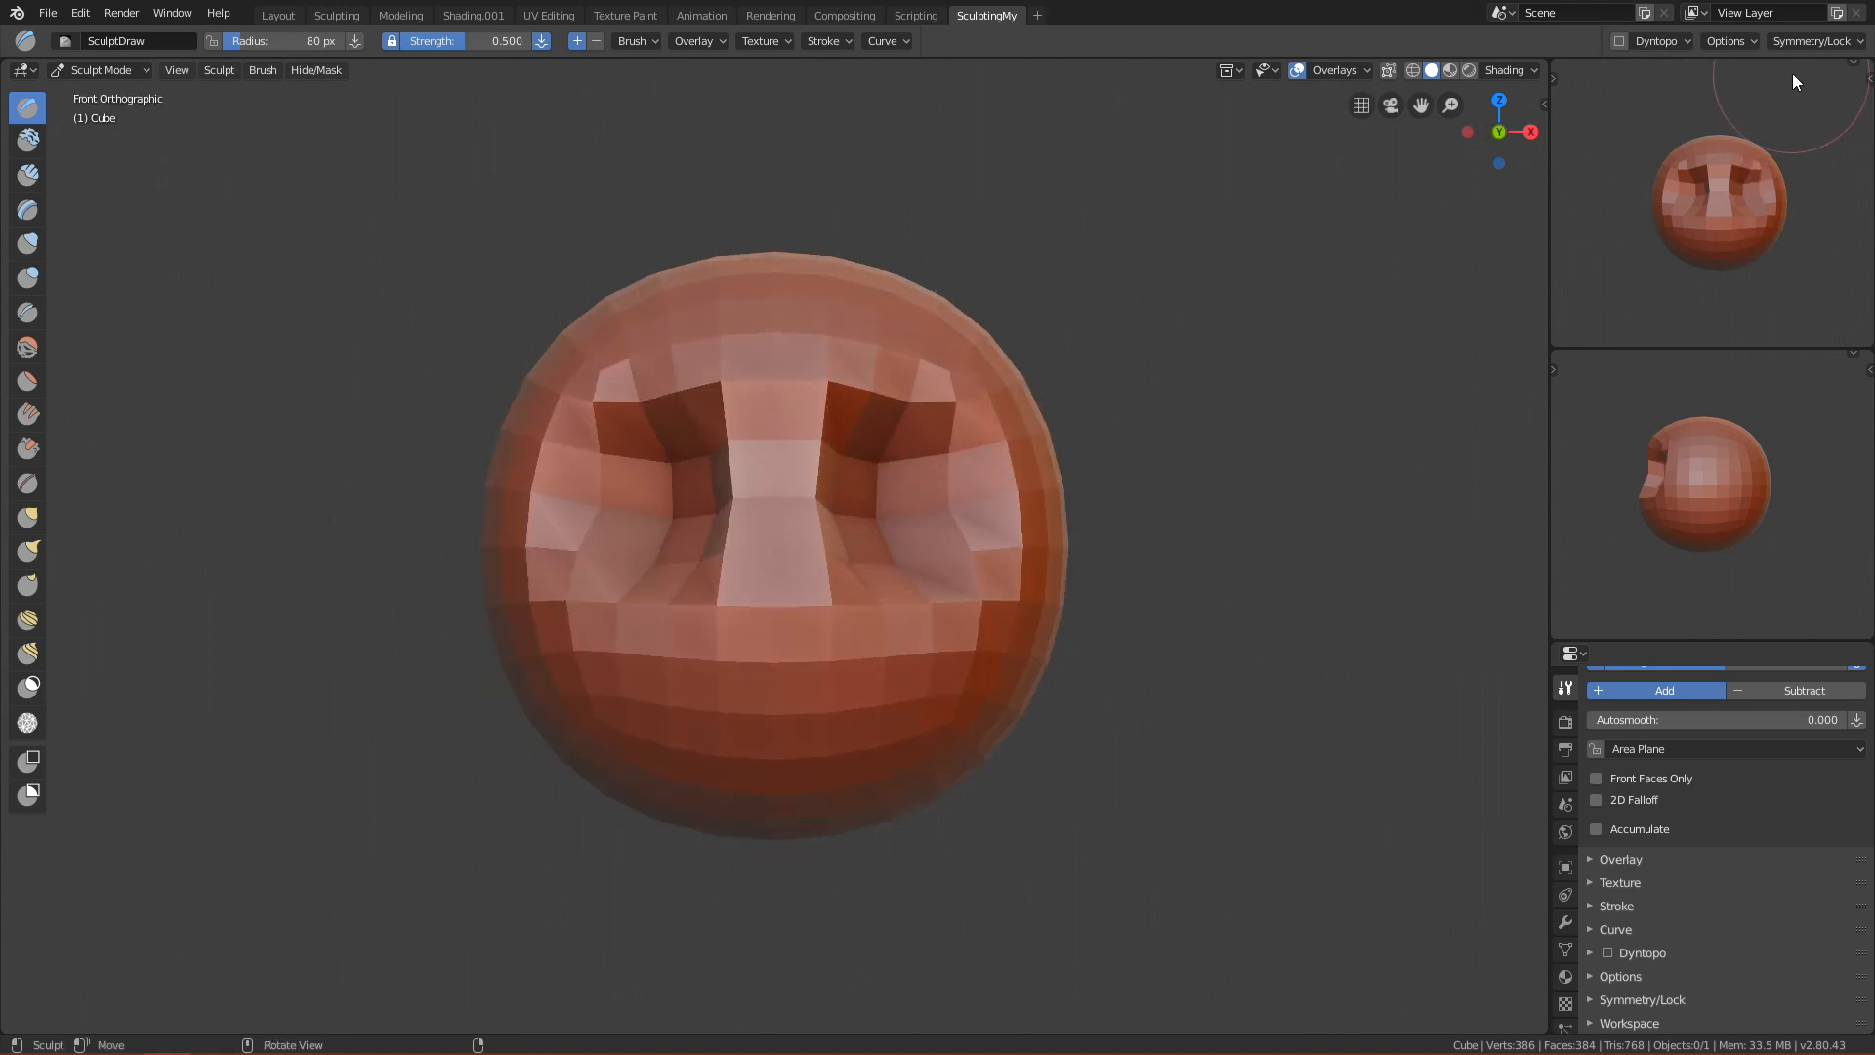
Undo the eye-socket sculpting strokes back to the plain sphere.
{"action": "left_click", "coordinate": [1805, 42]}
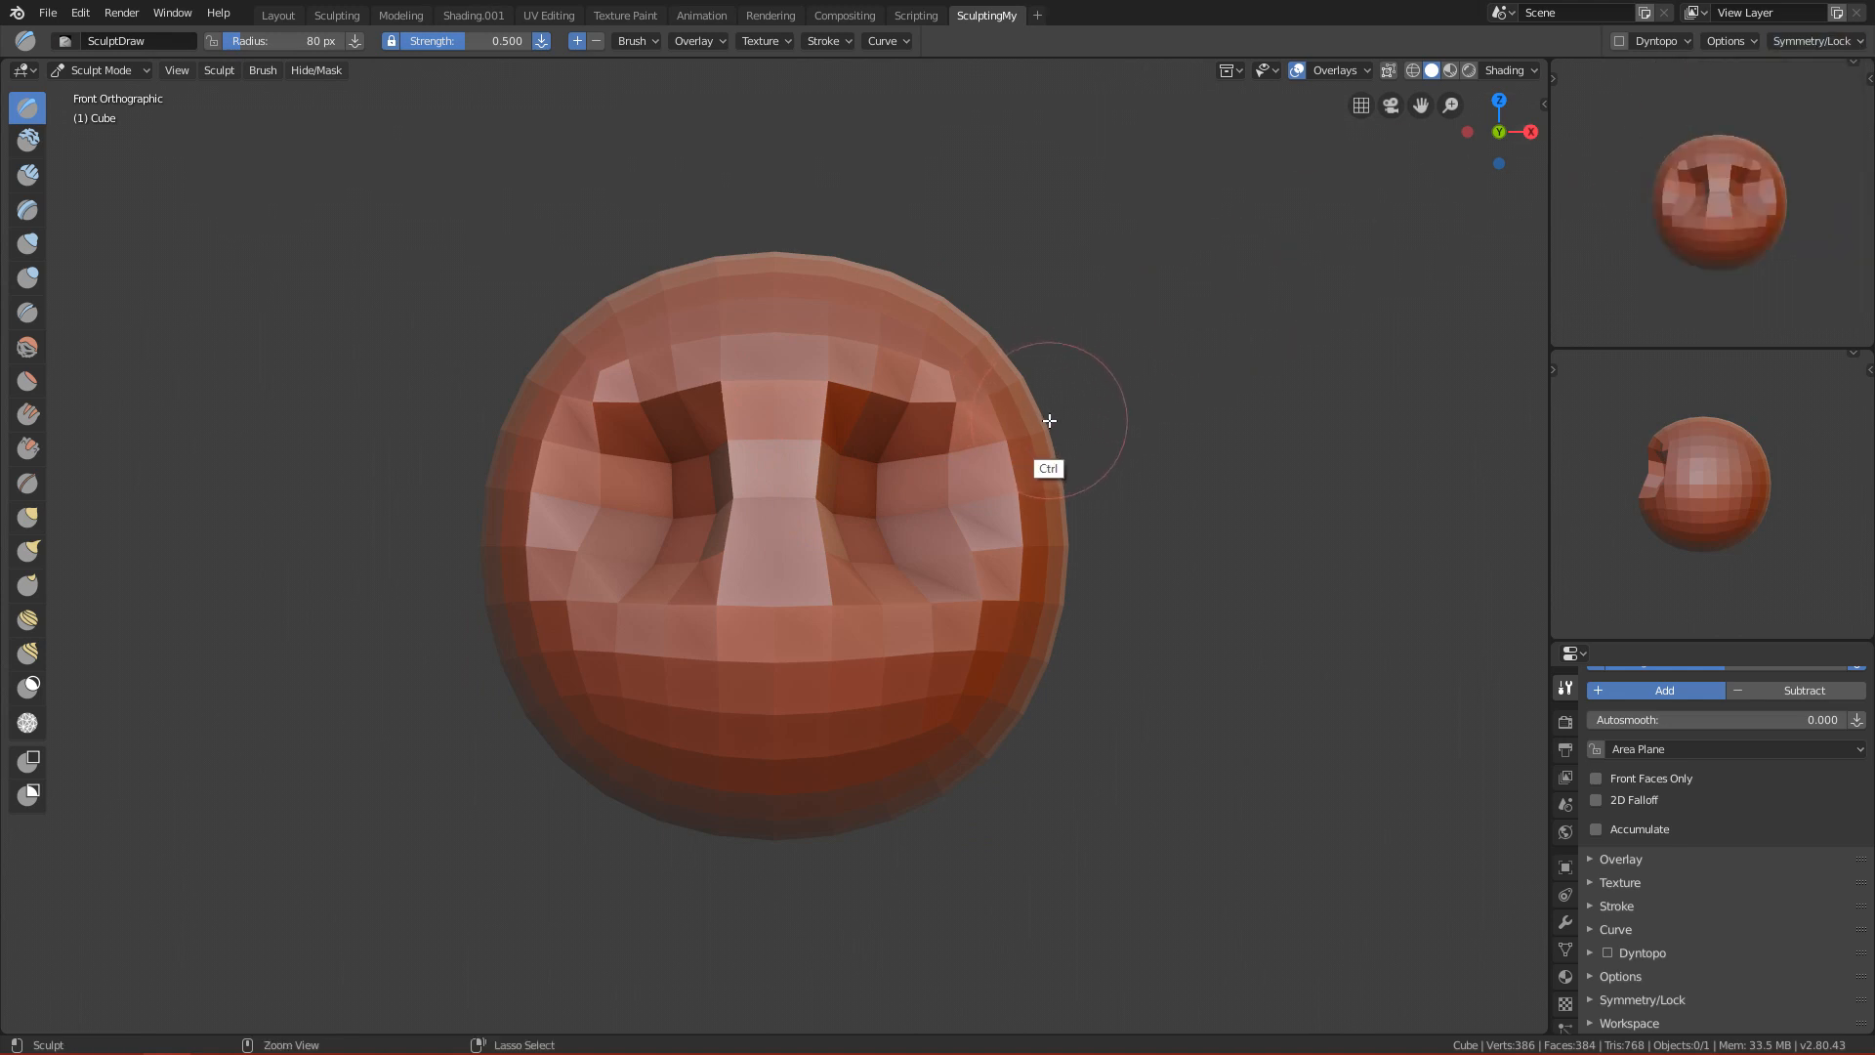
{"action": "key", "text": "ctrl+z"}
{"action": "key", "text": "ctrl+z"}
{"action": "key", "text": "ctrl+z"}
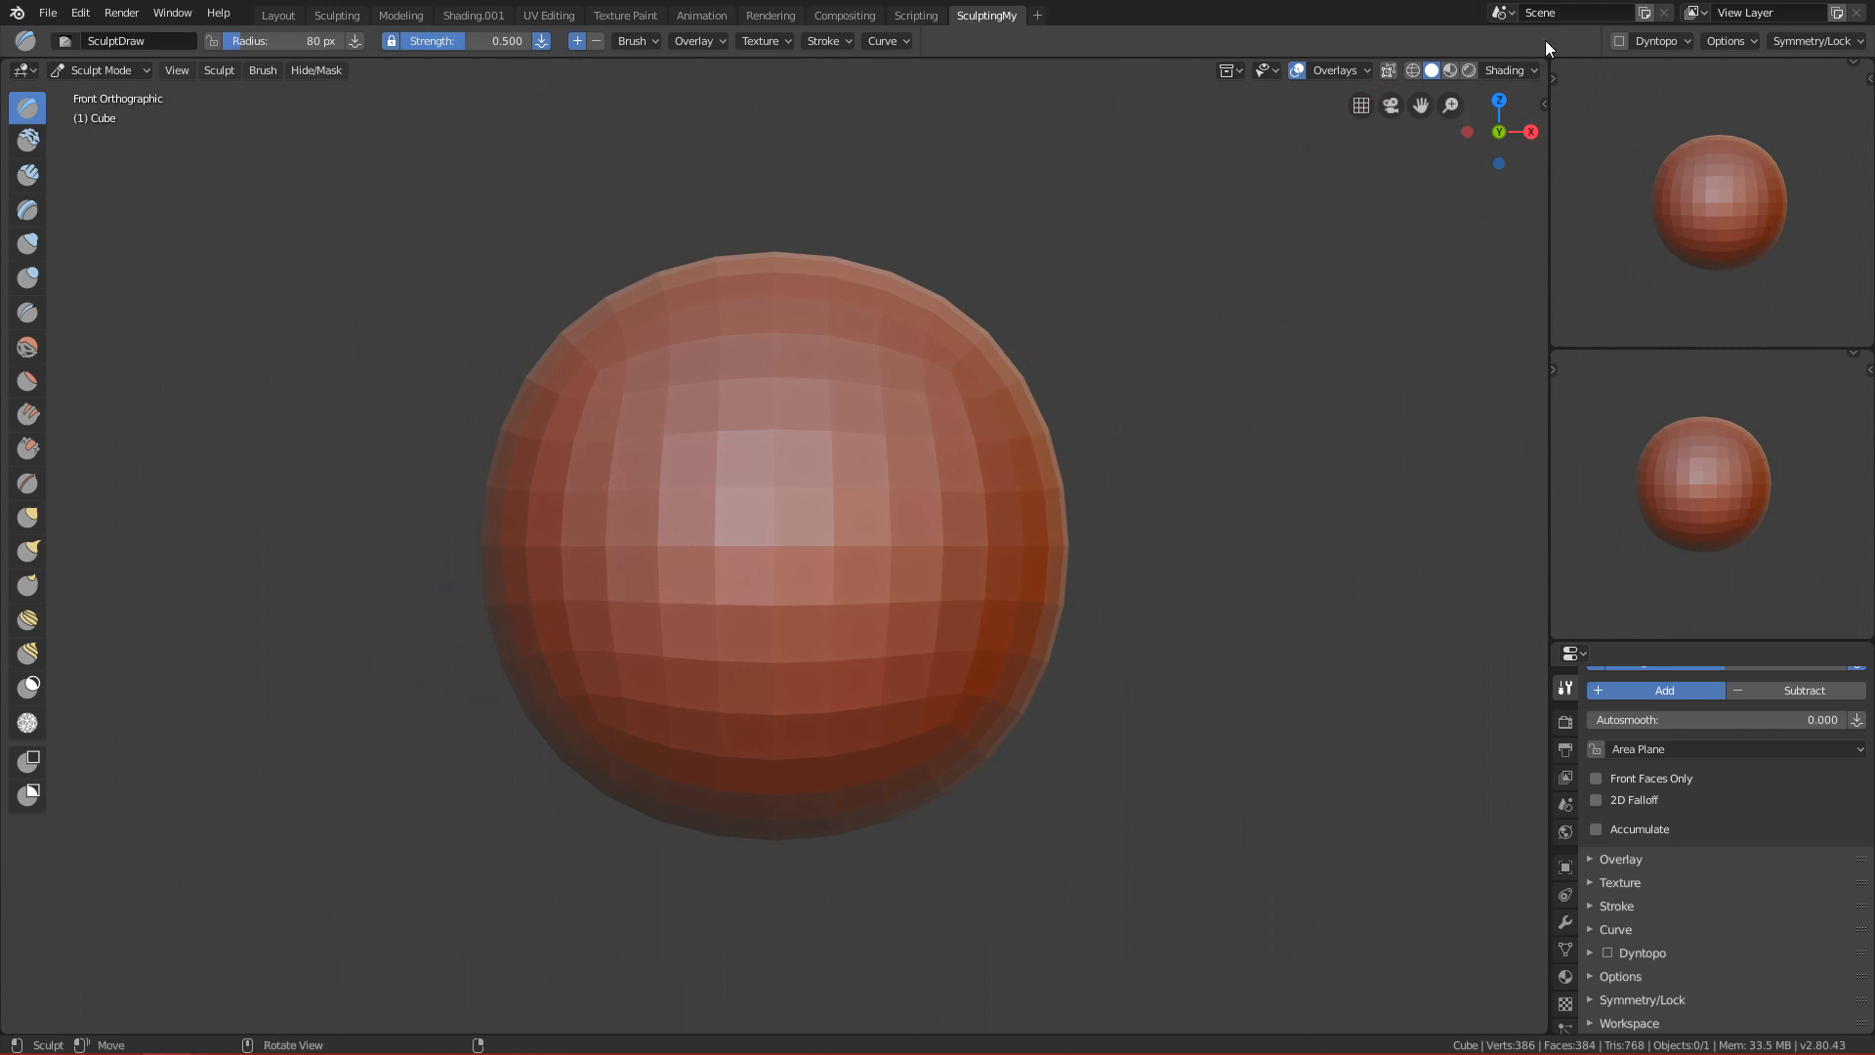
Enable Dyntopo for the sphere, accepting the vertex data warning, and set the Draw brush radius to 117 px.
{"action": "left_click", "coordinate": [1618, 41]}
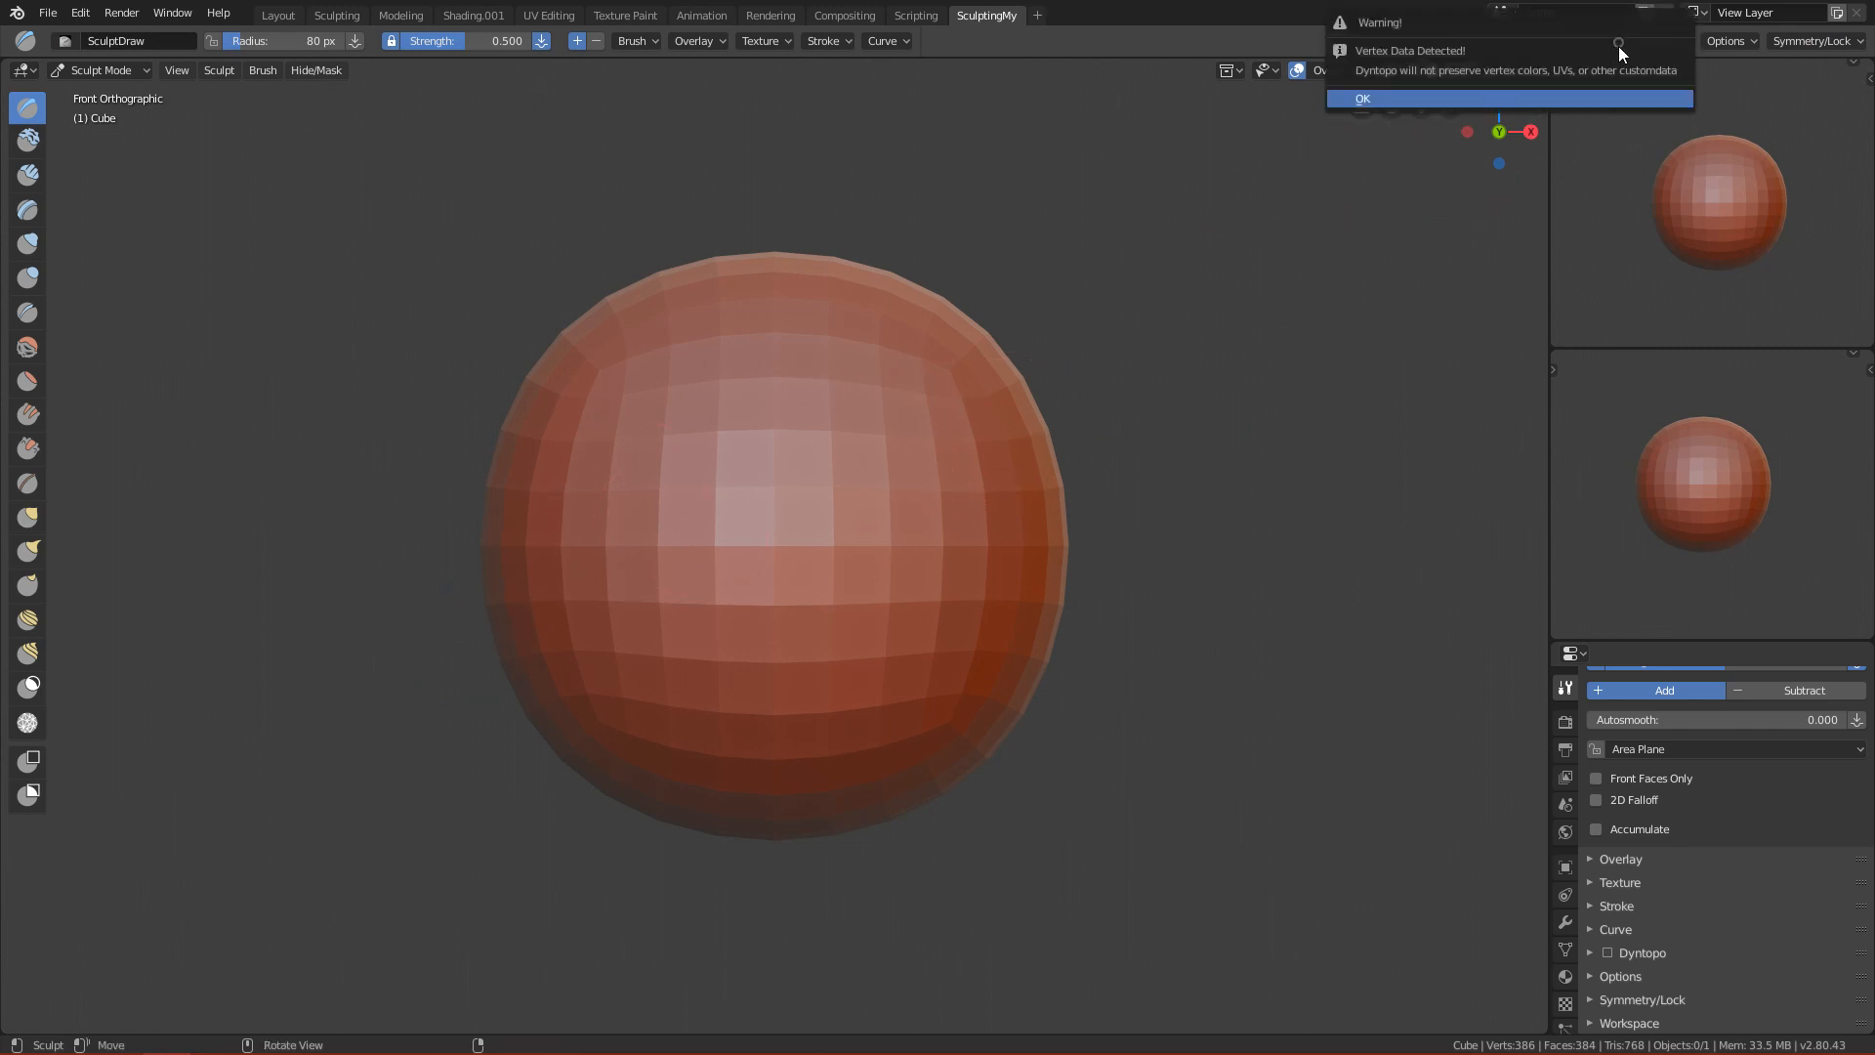
{"action": "left_click", "coordinate": [1614, 92]}
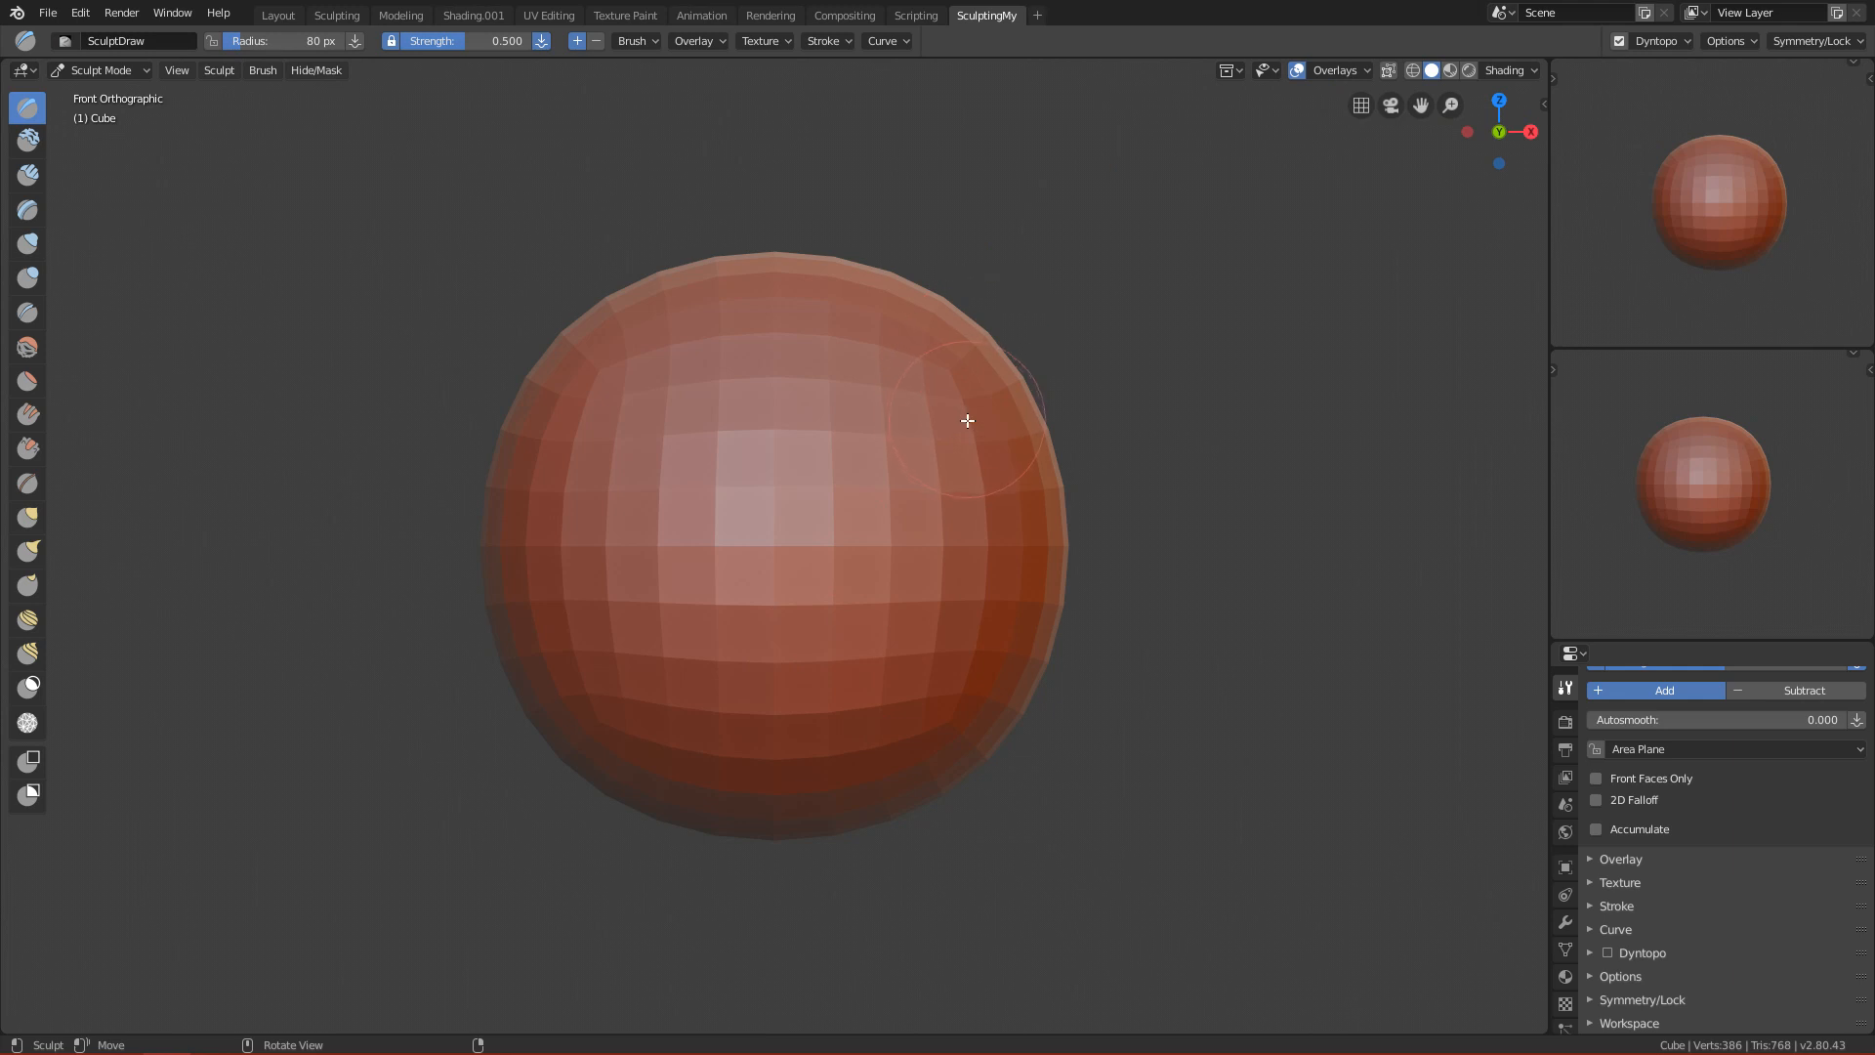
{"action": "key", "text": "f"}
Try a Draw stroke on the sphere mirrored along Y, inspect both sides, undo it and return to the front view.
{"action": "left_click", "coordinate": [1785, 43]}
{"action": "left_click", "coordinate": [1811, 41]}
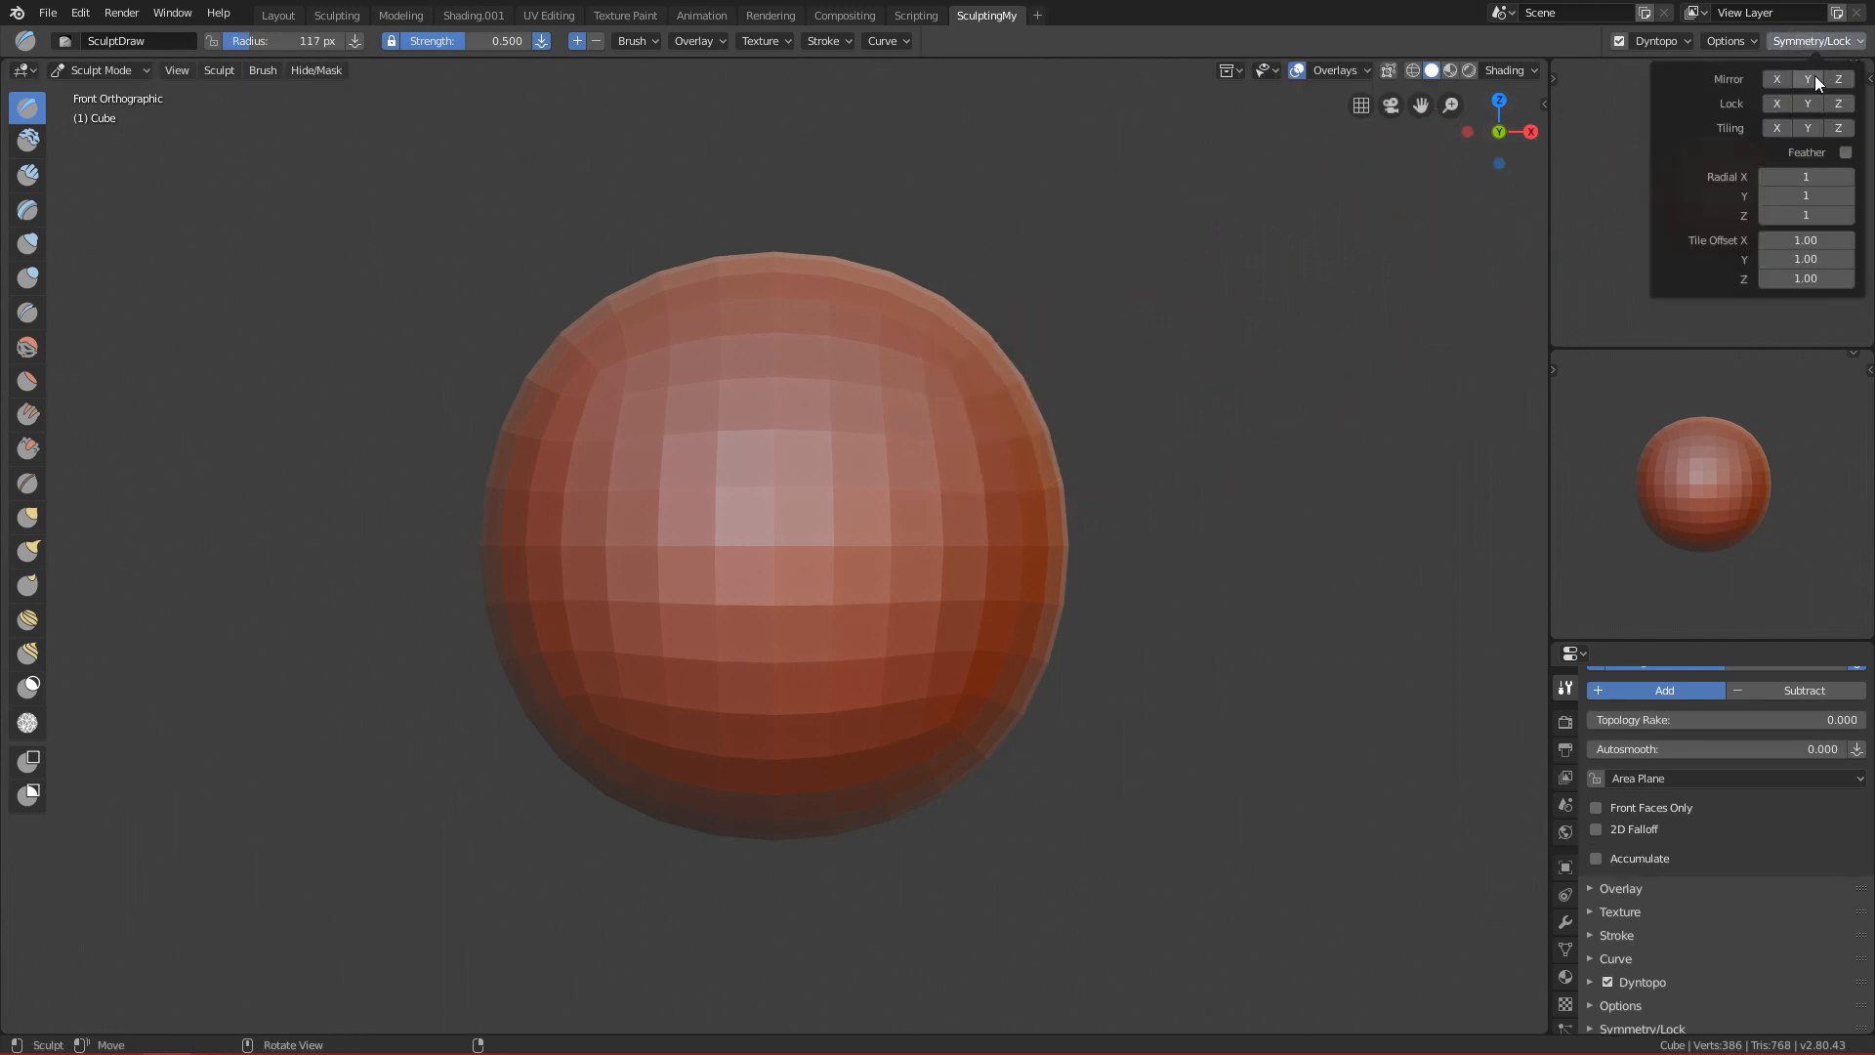
{"action": "mouse_move", "coordinate": [1289, 342]}
{"action": "left_mouse_down", "text": "alt"}
{"action": "mouse_move", "coordinate": [1151, 395]}
{"action": "mouse_move", "coordinate": [986, 557]}
{"action": "mouse_move", "coordinate": [616, 615]}
{"action": "mouse_move", "coordinate": [807, 677]}
{"action": "mouse_move", "coordinate": [569, 565]}
{"action": "mouse_move", "coordinate": [475, 638]}
{"action": "left_mouse_up", "text": "alt"}
{"action": "key", "text": "ctrl+z"}
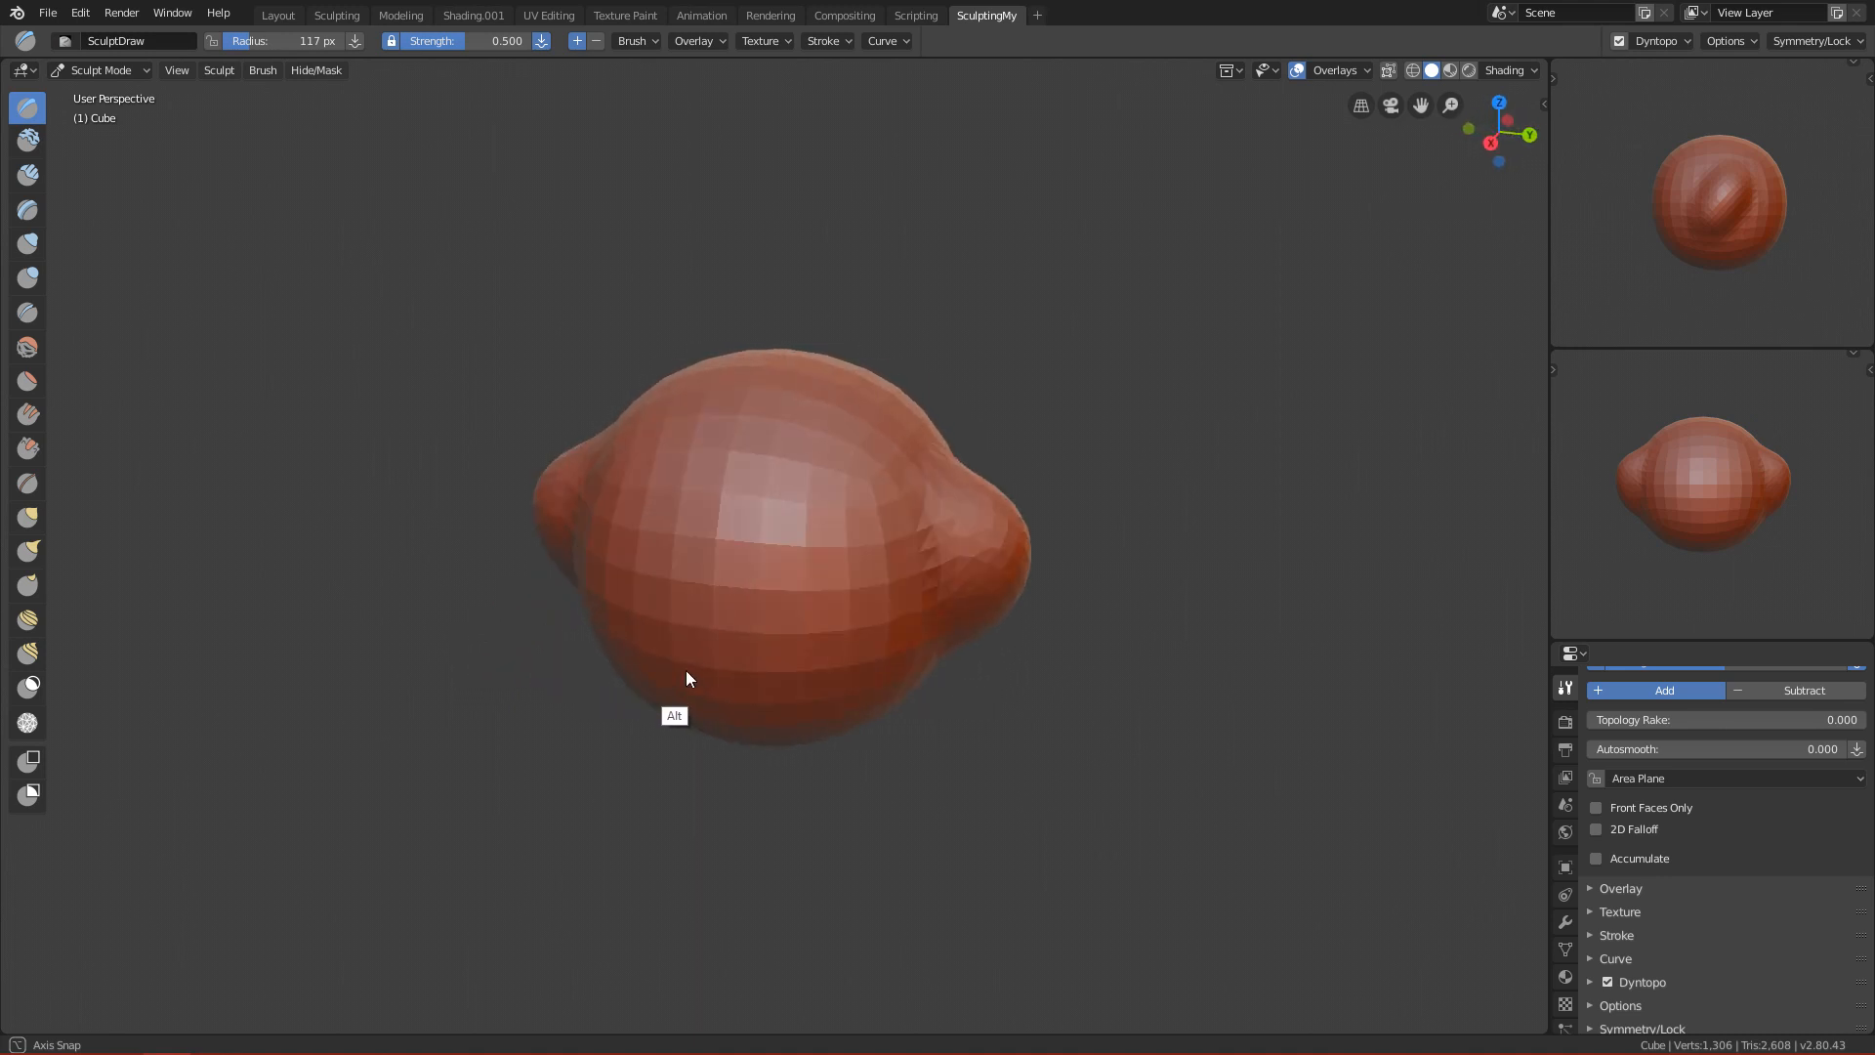
{"action": "key", "text": "ctrl+z"}
{"action": "key", "text": "KP_1"}
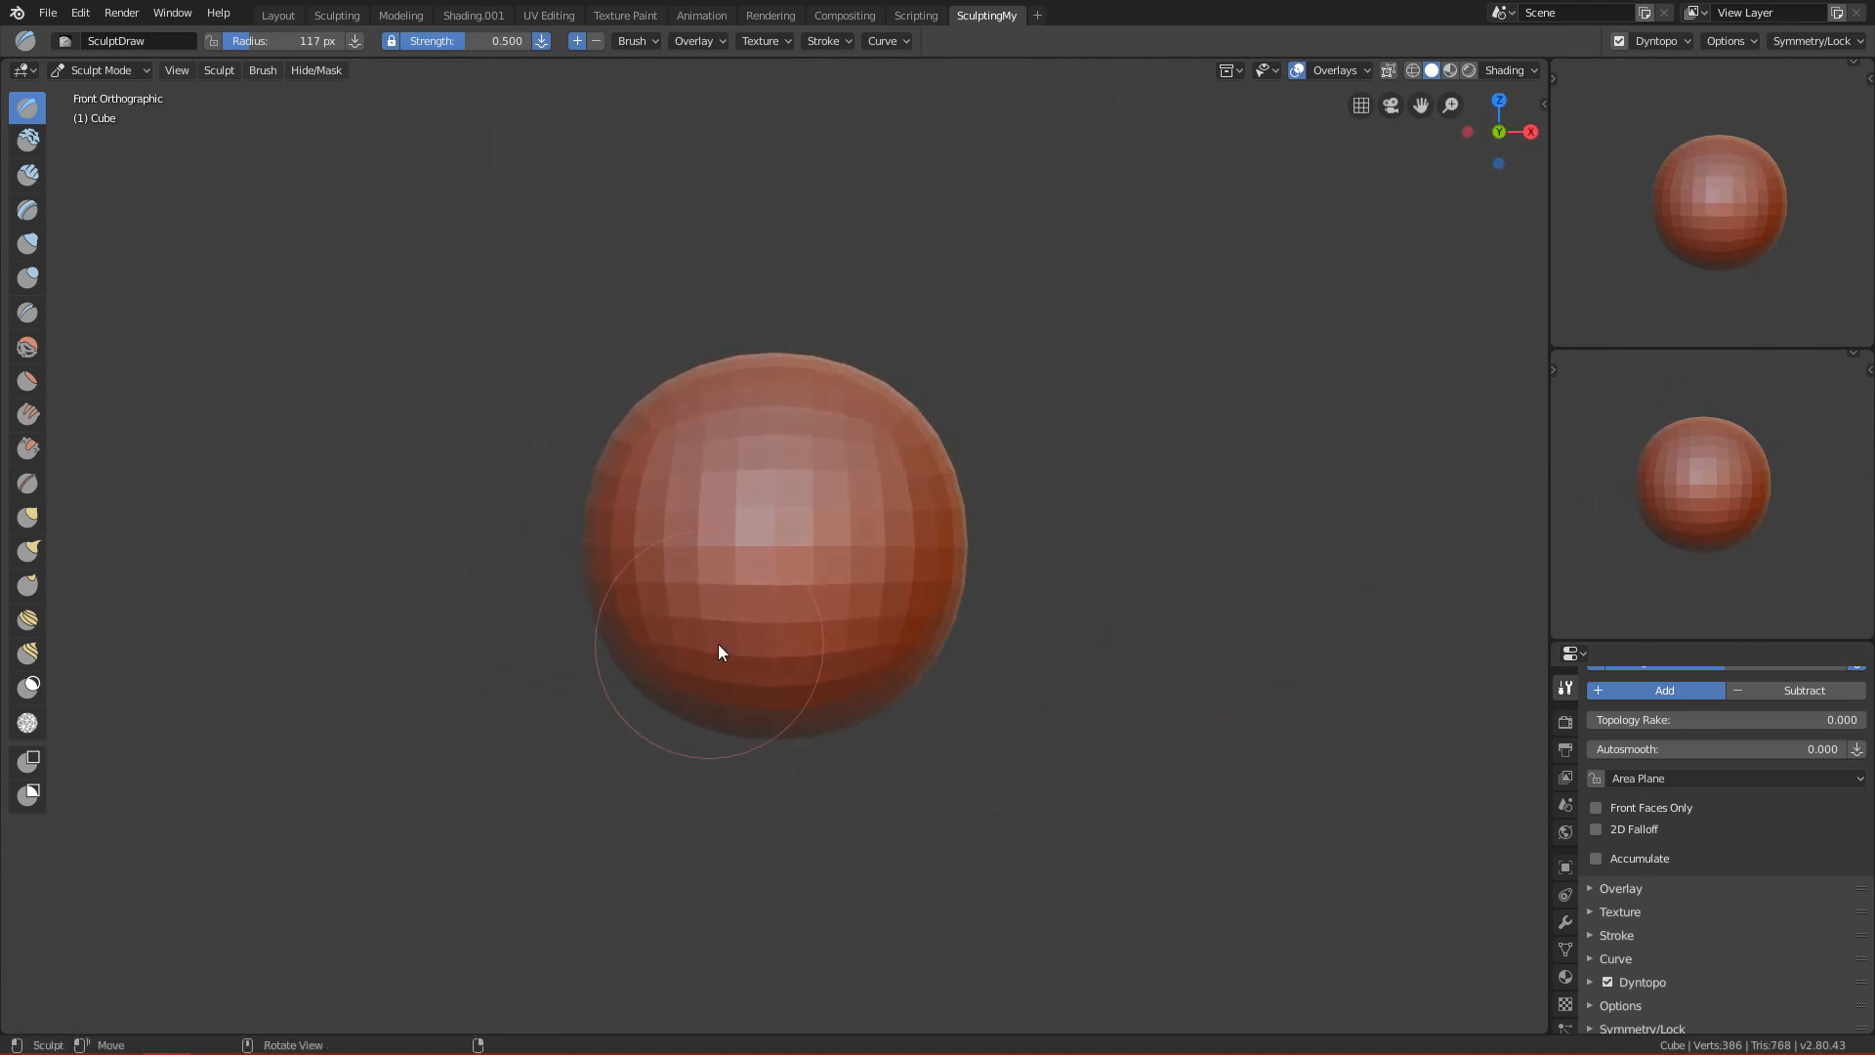
Try a Z-mirrored stroke on the sphere's front with a 179 px Draw brush and undo it.
{"action": "left_click", "coordinate": [1819, 41]}
{"action": "middle_click_drag", "start_coordinate": [793, 642], "coordinate": [834, 685]}
{"action": "key", "text": "f"}
{"action": "left_click", "coordinate": [895, 685]}
{"action": "mouse_move", "coordinate": [758, 682]}
{"action": "left_mouse_down"}
{"action": "mouse_move", "coordinate": [760, 717]}
{"action": "mouse_move", "coordinate": [775, 700]}
{"action": "mouse_move", "coordinate": [672, 631]}
{"action": "left_mouse_up"}
{"action": "key", "text": "KP_1"}
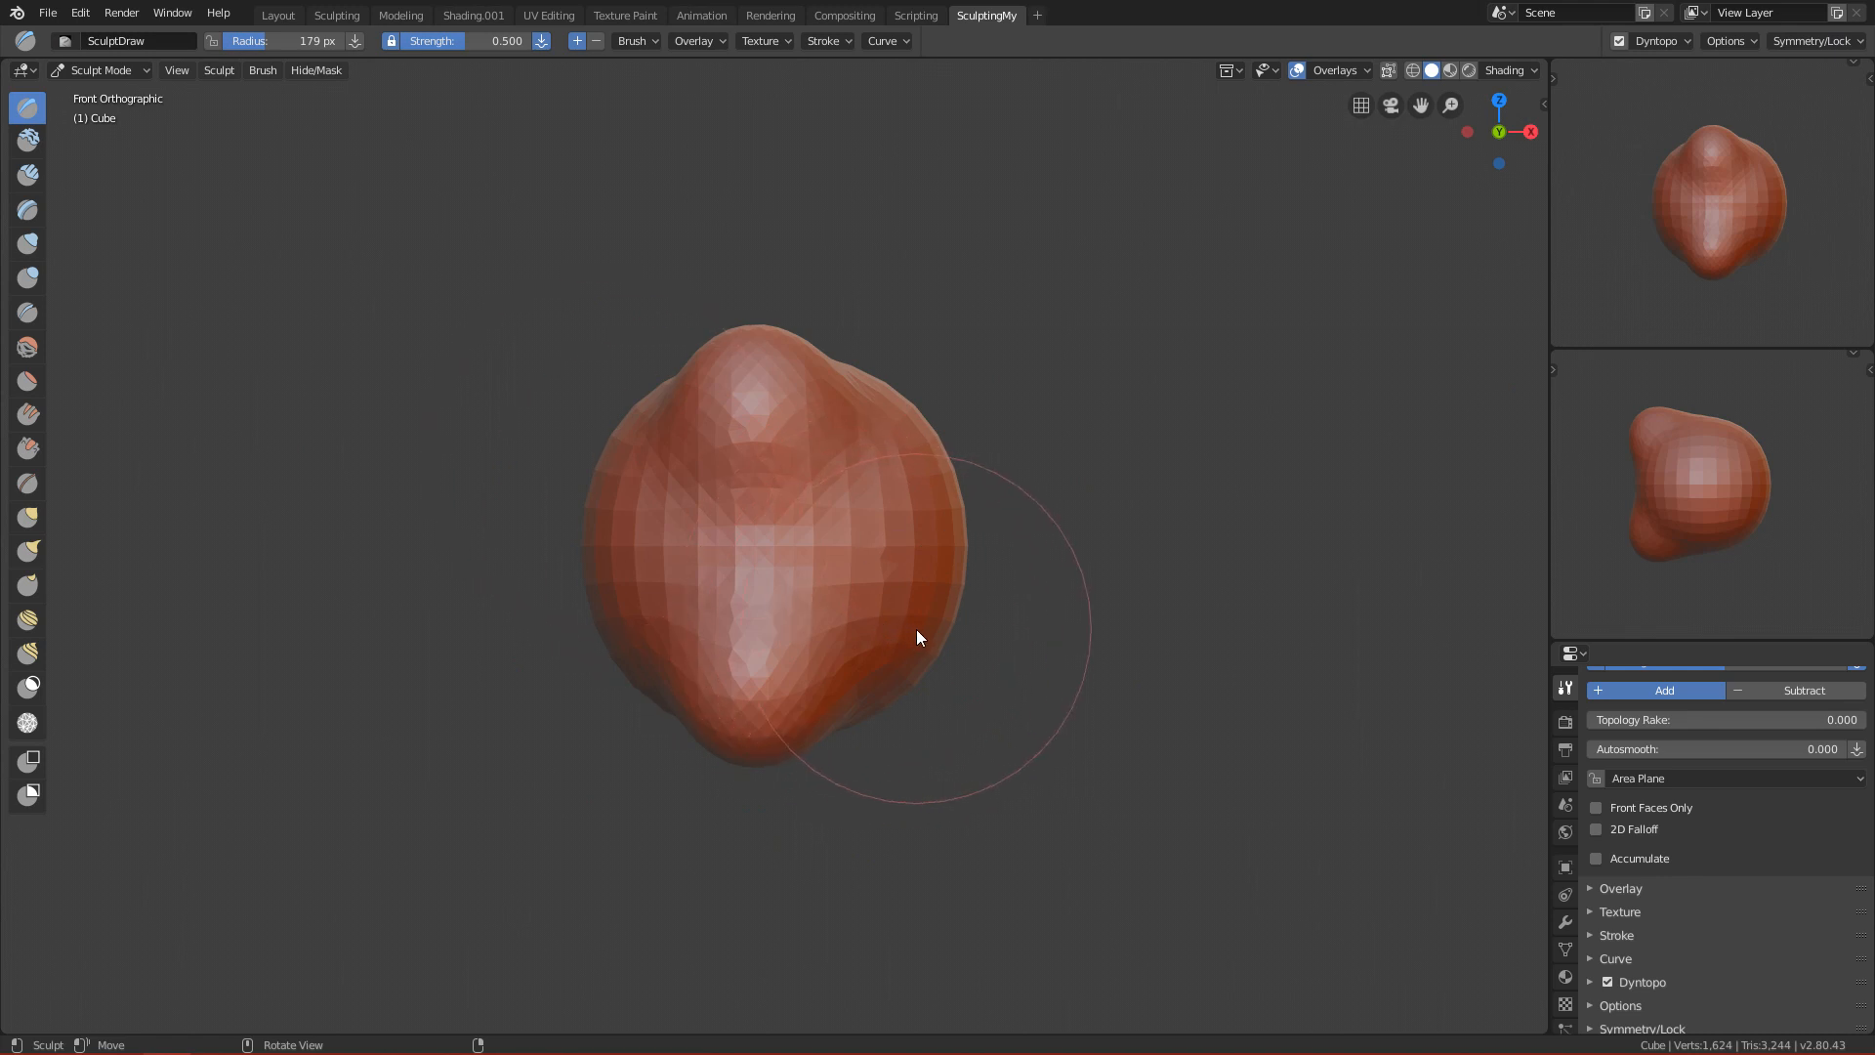
{"action": "key", "text": "ctrl+z"}
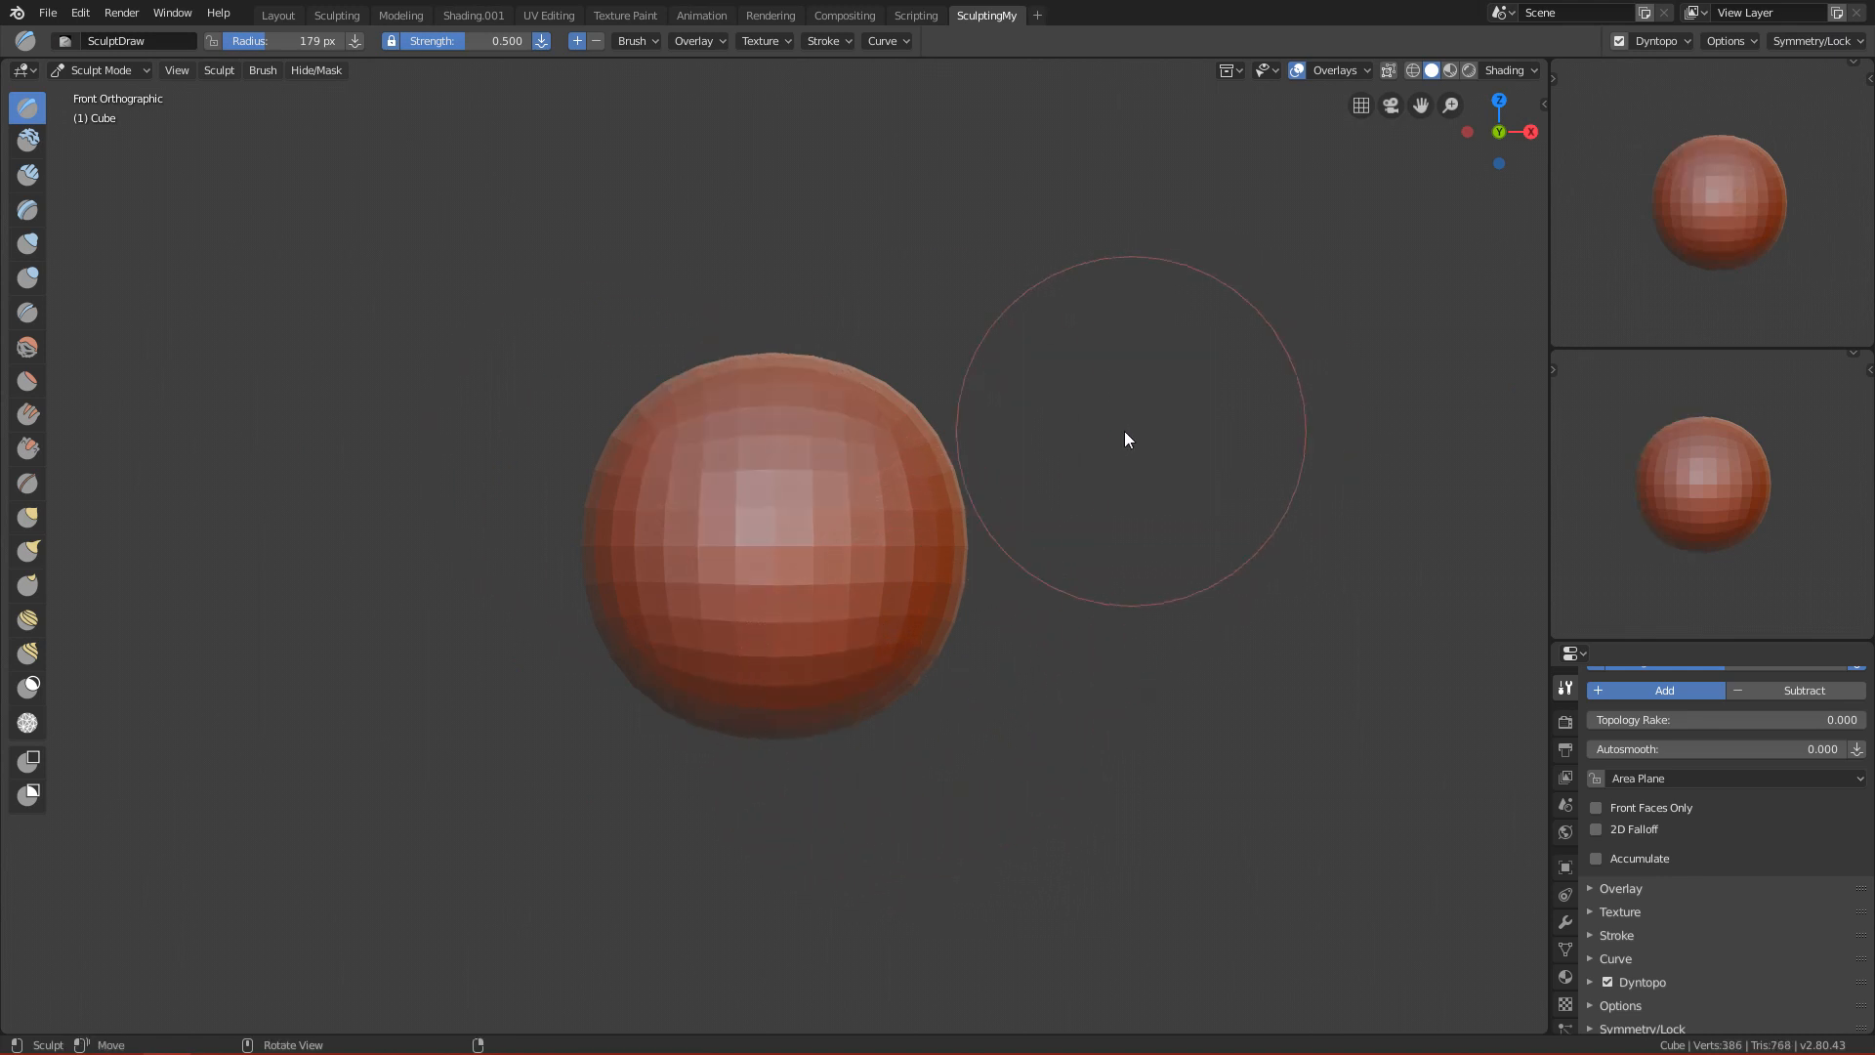
Set the Draw brush radius to 121 px and turn on mirroring for the X, Y and Z axes together.
{"action": "key", "text": "f"}
{"action": "left_click", "coordinate": [1172, 322]}
{"action": "left_click", "coordinate": [1809, 41]}
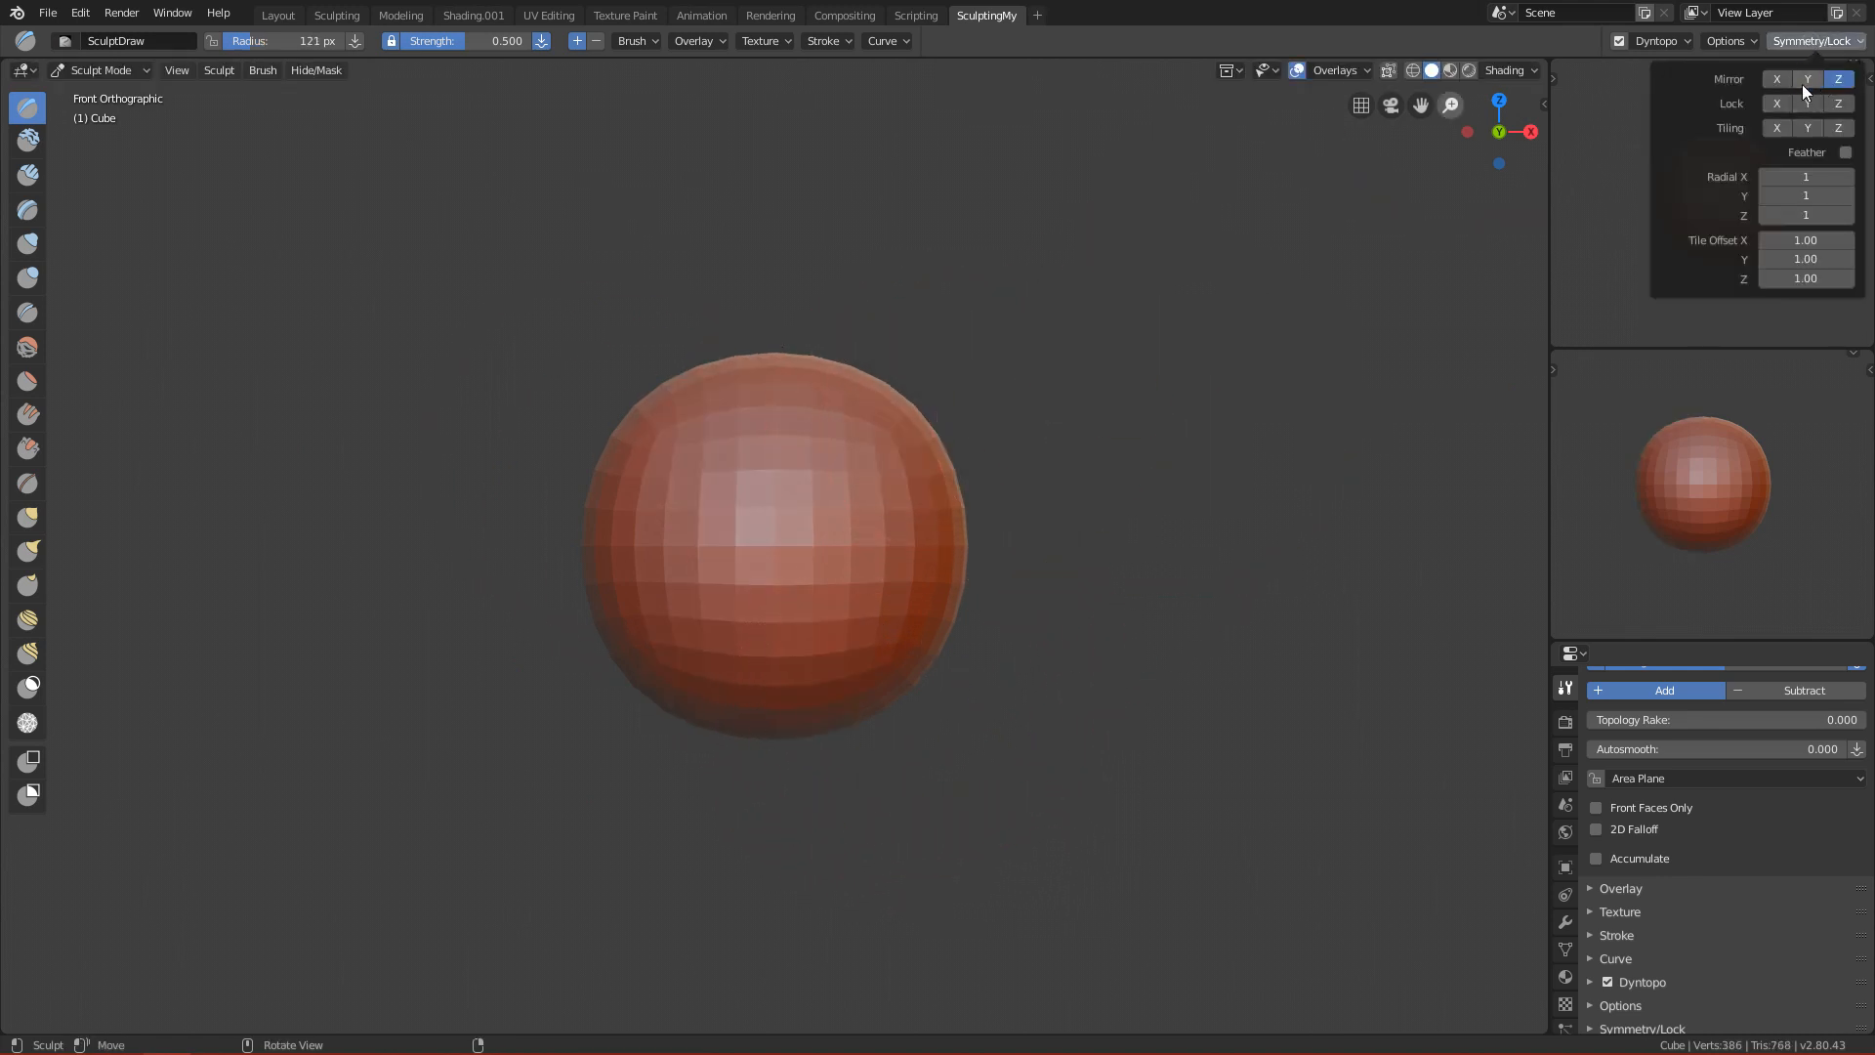
{"action": "left_click", "coordinate": [1803, 80]}
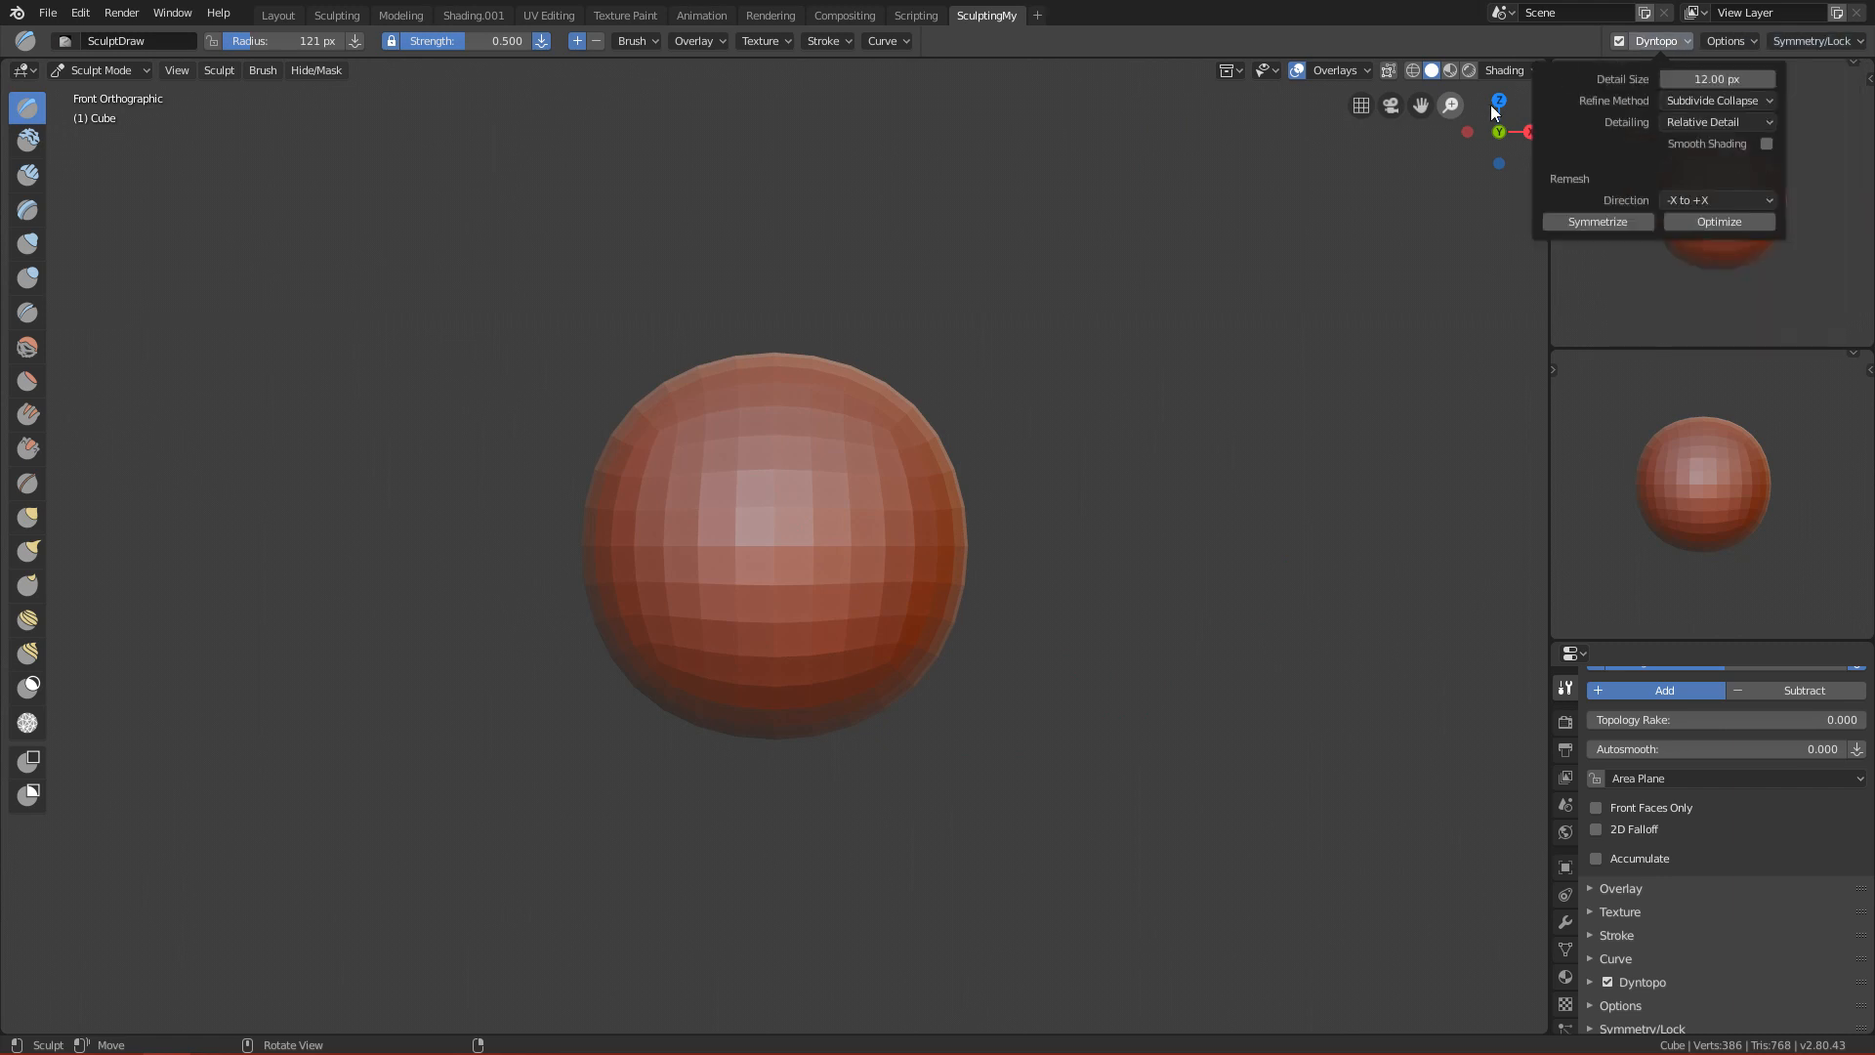
{"action": "left_click", "coordinate": [1822, 43]}
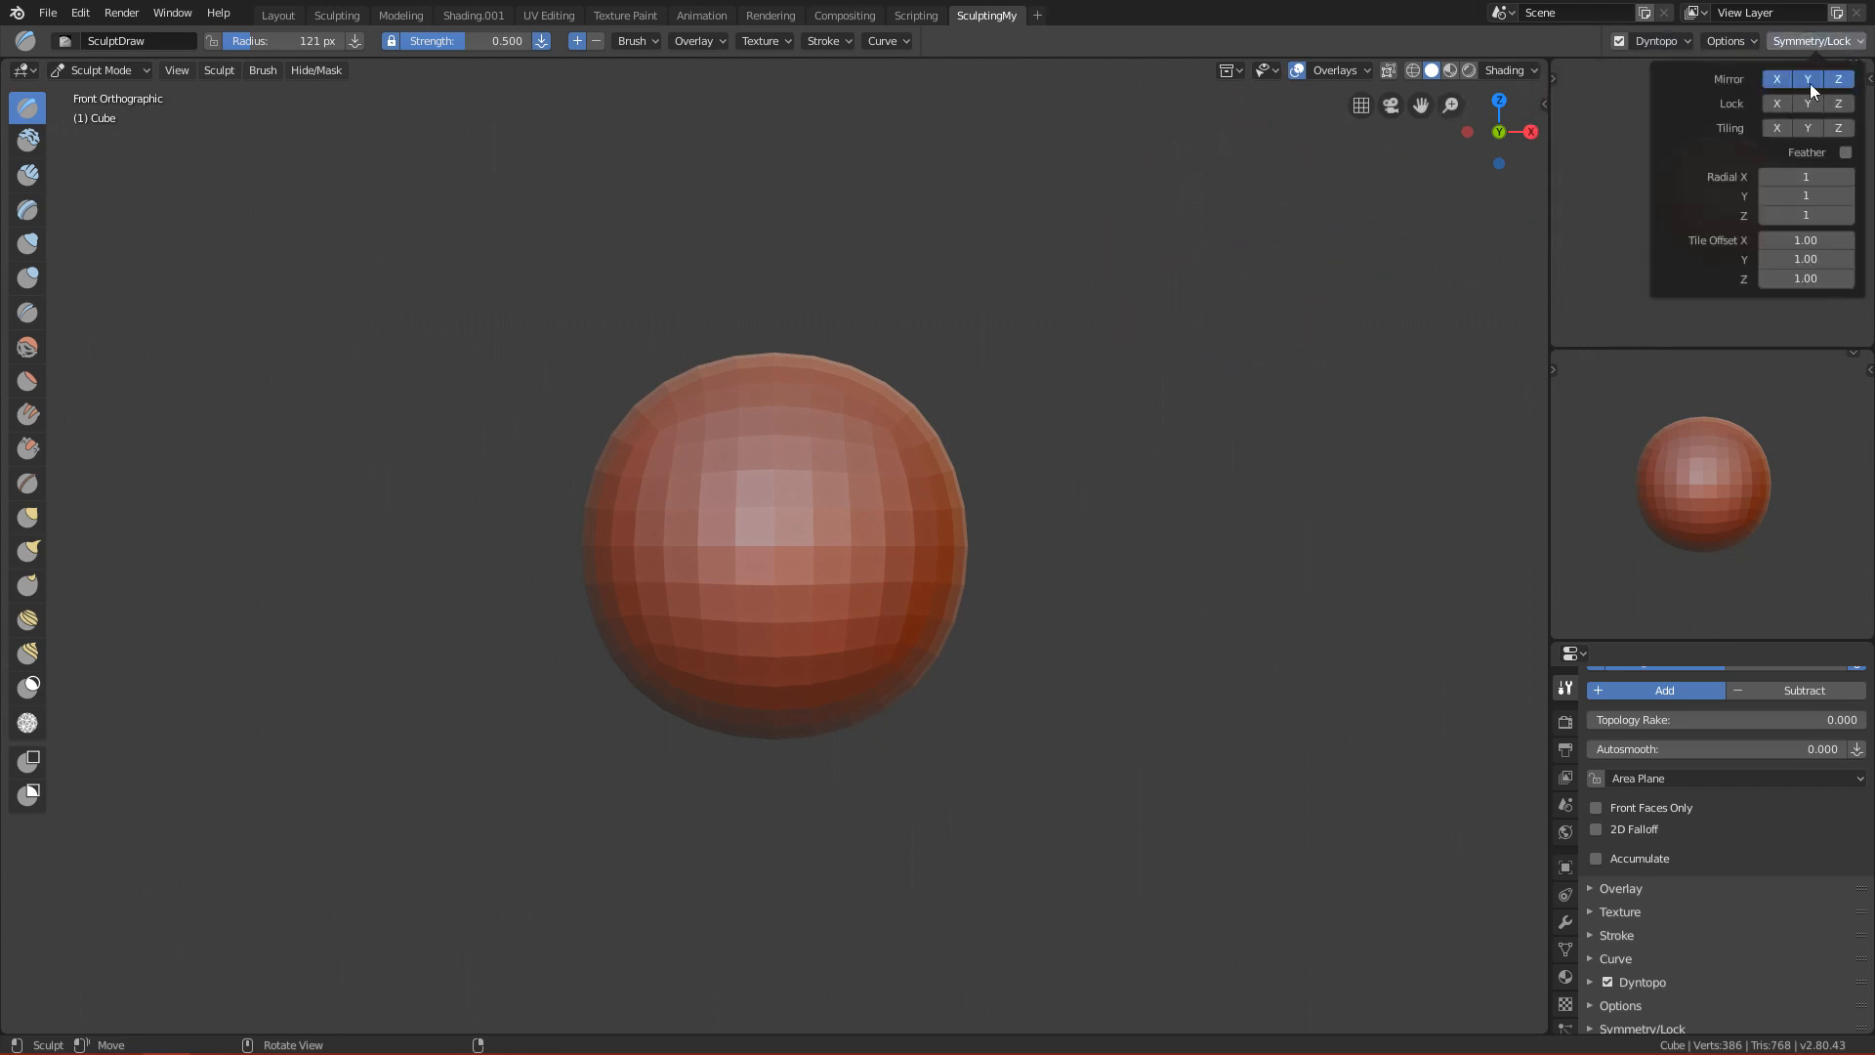
Build up large rounded lumps around the sphere with an enlarged Draw brush mirrored on X, Y and Z.
{"action": "scroll", "coordinate": [1006, 577], "scroll_direction": "up", "scroll_amount": 2}
{"action": "key", "text": "f"}
{"action": "left_click", "coordinate": [1027, 553]}
{"action": "left_click_drag", "start_coordinate": [793, 572], "coordinate": [771, 573]}
{"action": "key", "text": "ctrl+z"}
{"action": "mouse_move", "coordinate": [755, 650]}
{"action": "left_mouse_down"}
{"action": "mouse_move", "coordinate": [818, 766]}
{"action": "mouse_move", "coordinate": [801, 780]}
{"action": "mouse_move", "coordinate": [769, 780]}
{"action": "mouse_move", "coordinate": [1009, 510]}
{"action": "mouse_move", "coordinate": [988, 513]}
{"action": "mouse_move", "coordinate": [979, 558]}
{"action": "left_mouse_up"}
{"action": "mouse_move", "coordinate": [1080, 641]}
{"action": "left_mouse_down", "text": "alt"}
{"action": "mouse_move", "coordinate": [821, 691]}
{"action": "mouse_move", "coordinate": [955, 712]}
{"action": "mouse_move", "coordinate": [976, 590]}
{"action": "mouse_move", "coordinate": [970, 733]}
{"action": "mouse_move", "coordinate": [793, 784]}
{"action": "mouse_move", "coordinate": [713, 654]}
{"action": "mouse_move", "coordinate": [1047, 762]}
{"action": "mouse_move", "coordinate": [1158, 727]}
{"action": "mouse_move", "coordinate": [958, 677]}
{"action": "mouse_move", "coordinate": [951, 628]}
{"action": "left_mouse_up", "text": "alt"}
{"action": "scroll", "coordinate": [995, 498], "scroll_direction": "up", "scroll_amount": 5}
{"action": "mouse_move", "coordinate": [1009, 523]}
{"action": "left_mouse_down", "text": "alt"}
{"action": "mouse_move", "coordinate": [946, 625]}
{"action": "mouse_move", "coordinate": [1011, 629]}
{"action": "left_mouse_up", "text": "alt"}
Carve a mirrored hollow into the front centre between the lumps and enlarge the Draw brush radius to 210 px.
{"action": "key", "text": "f"}
{"action": "left_click", "coordinate": [813, 637]}
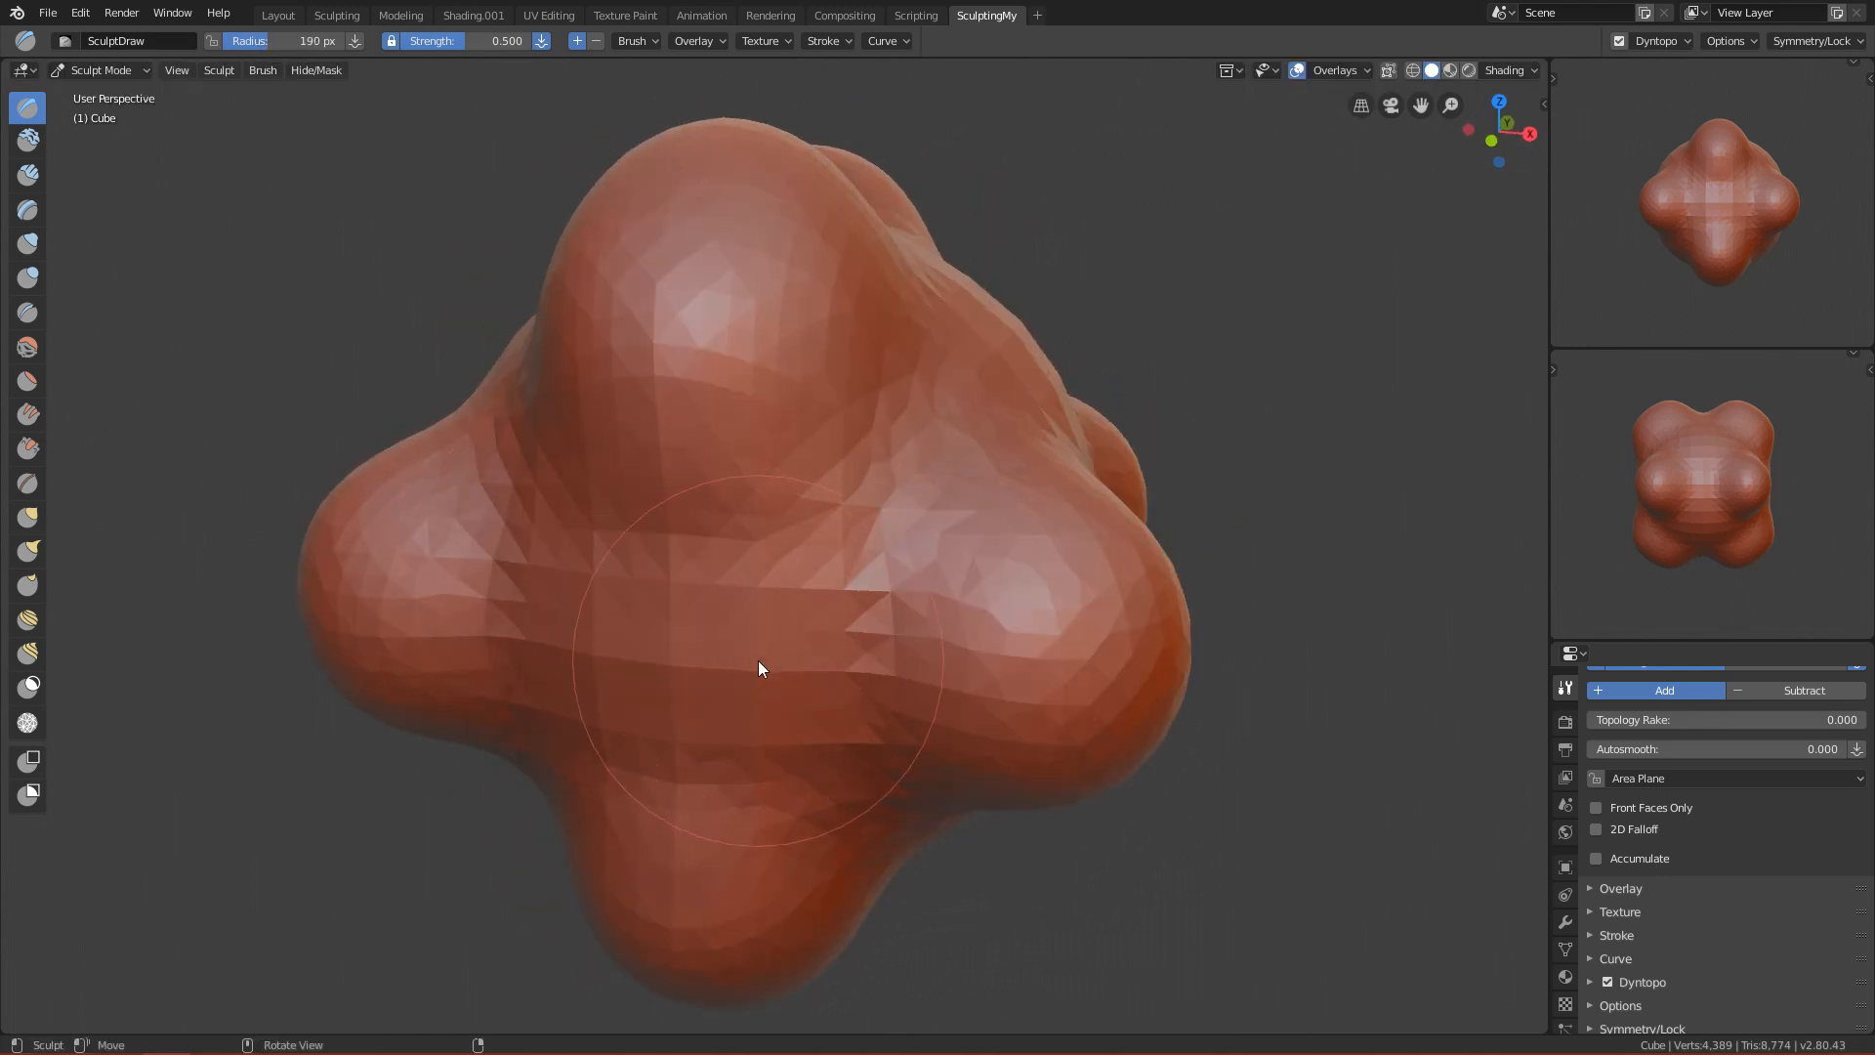
{"action": "key", "text": "KP_1"}
{"action": "key", "text": "f"}
{"action": "left_click", "coordinate": [780, 578]}
{"action": "key", "text": "f"}
{"action": "left_click", "coordinate": [691, 552]}
{"action": "mouse_move", "coordinate": [771, 534]}
{"action": "left_mouse_down", "text": "ctrl"}
{"action": "mouse_move", "coordinate": [707, 553]}
{"action": "mouse_move", "coordinate": [689, 501]}
{"action": "mouse_move", "coordinate": [883, 555]}
{"action": "mouse_move", "coordinate": [767, 589]}
{"action": "mouse_move", "coordinate": [871, 555]}
{"action": "mouse_move", "coordinate": [868, 517]}
{"action": "left_mouse_up", "text": "ctrl"}
{"action": "key", "text": "f"}
{"action": "left_click", "coordinate": [865, 580]}
Inspect the lumpy shape from above and carve the front hollow deeper with the 210 px Draw brush.
{"action": "mouse_move", "coordinate": [868, 518]}
{"action": "left_mouse_down", "text": "alt"}
{"action": "mouse_move", "coordinate": [883, 586]}
{"action": "mouse_move", "coordinate": [865, 674]}
{"action": "left_mouse_up", "text": "alt"}
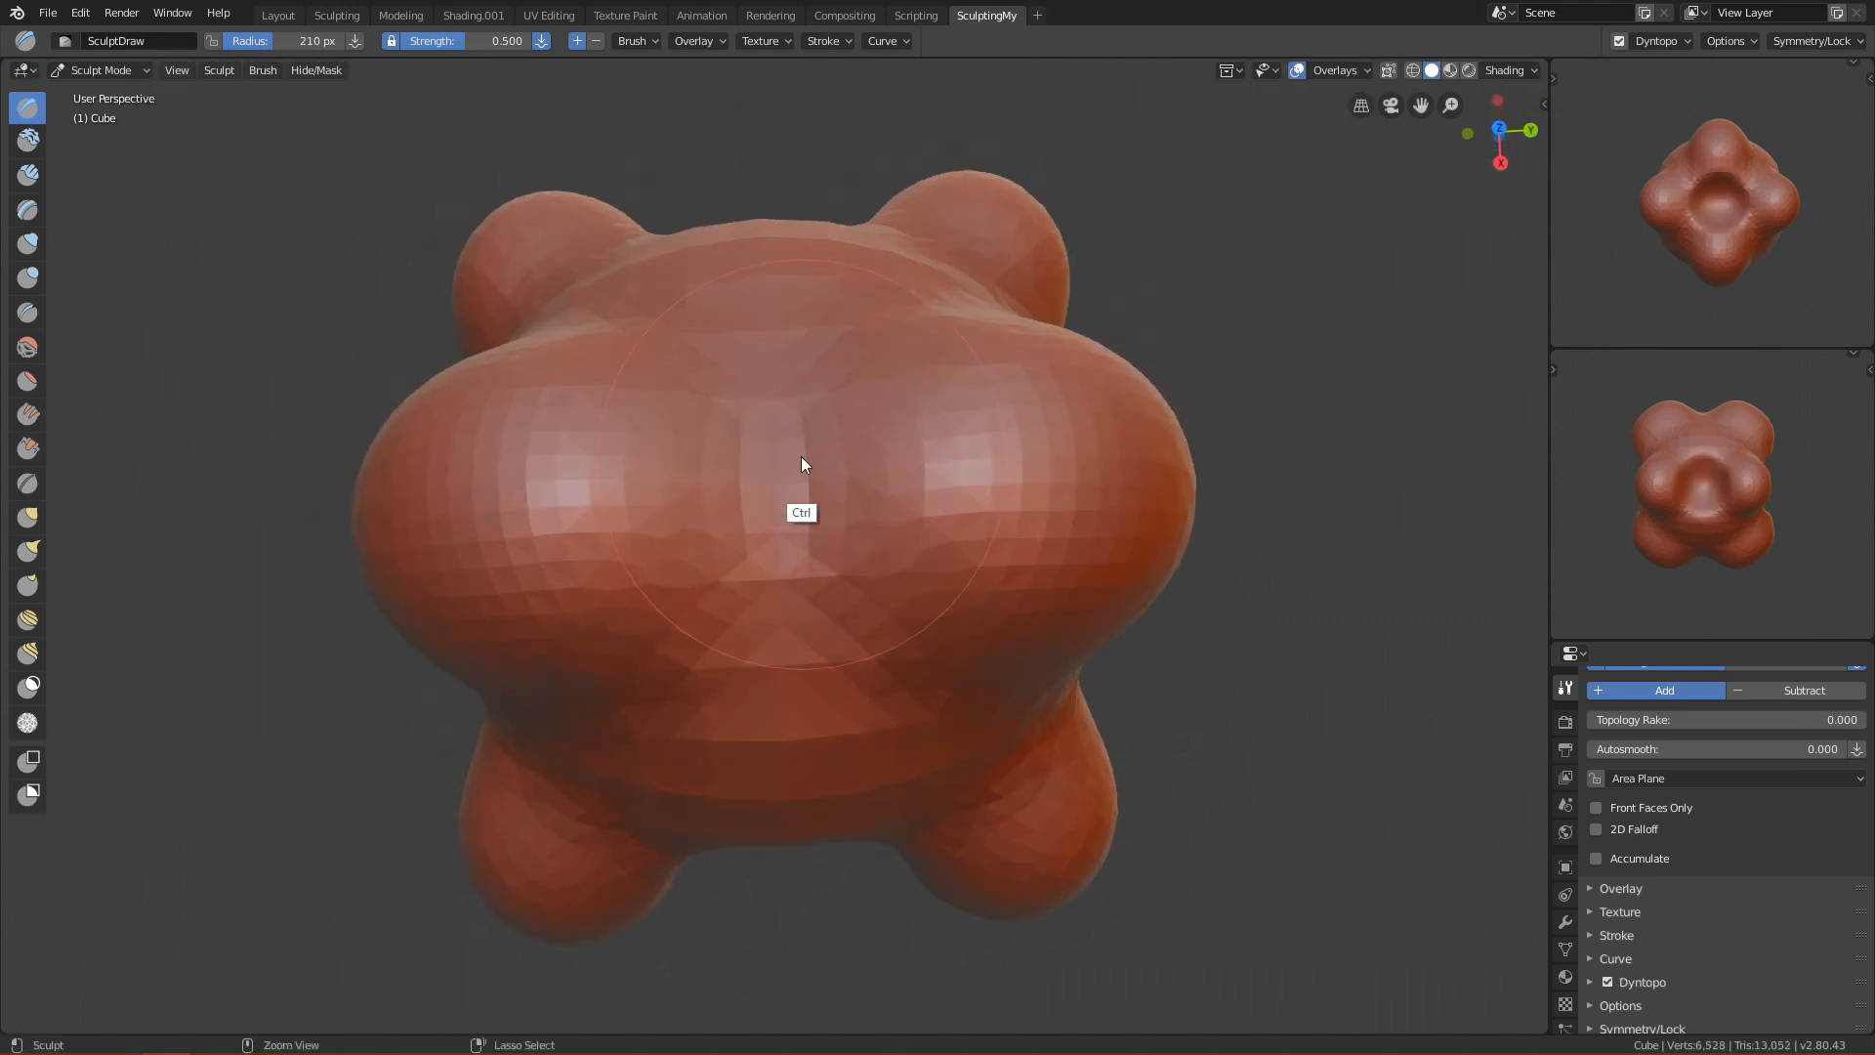
{"action": "left_click_drag", "start_coordinate": [768, 401], "coordinate": [759, 518], "text": "alt"}
{"action": "mouse_move", "coordinate": [759, 519]}
{"action": "left_mouse_down", "text": "ctrl"}
{"action": "mouse_move", "coordinate": [709, 592]}
{"action": "mouse_move", "coordinate": [883, 599]}
{"action": "mouse_move", "coordinate": [583, 544]}
{"action": "mouse_move", "coordinate": [888, 599]}
{"action": "left_mouse_up", "text": "ctrl"}
{"action": "scroll", "coordinate": [838, 772], "scroll_direction": "down", "scroll_amount": 3}
{"action": "mouse_move", "coordinate": [838, 771]}
{"action": "left_mouse_down", "text": "alt"}
{"action": "mouse_move", "coordinate": [829, 703]}
{"action": "mouse_move", "coordinate": [615, 707]}
{"action": "mouse_move", "coordinate": [858, 724]}
{"action": "mouse_move", "coordinate": [859, 667]}
{"action": "left_mouse_up", "text": "alt"}
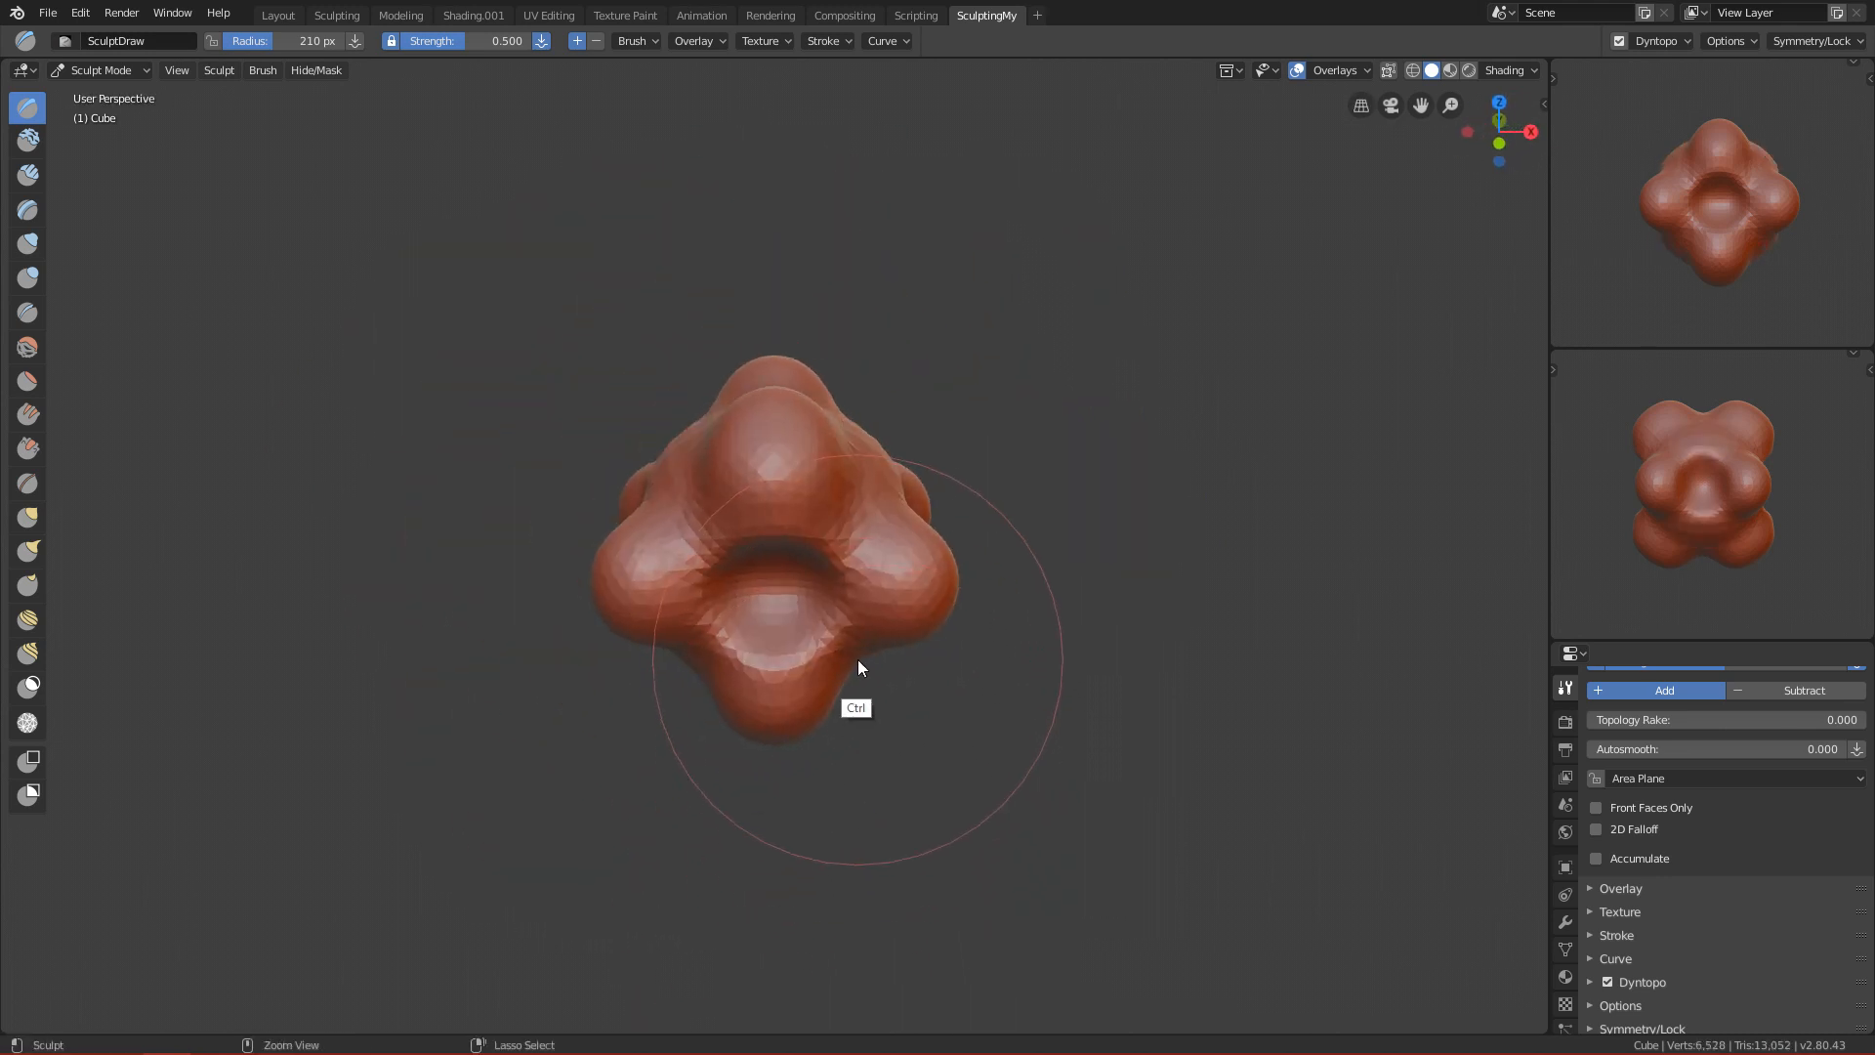
Undo the mirrored hollows and lumps back to the plain sphere and return to the front view.
{"action": "key", "text": "ctrl+z"}
{"action": "key", "text": "ctrl+z"}
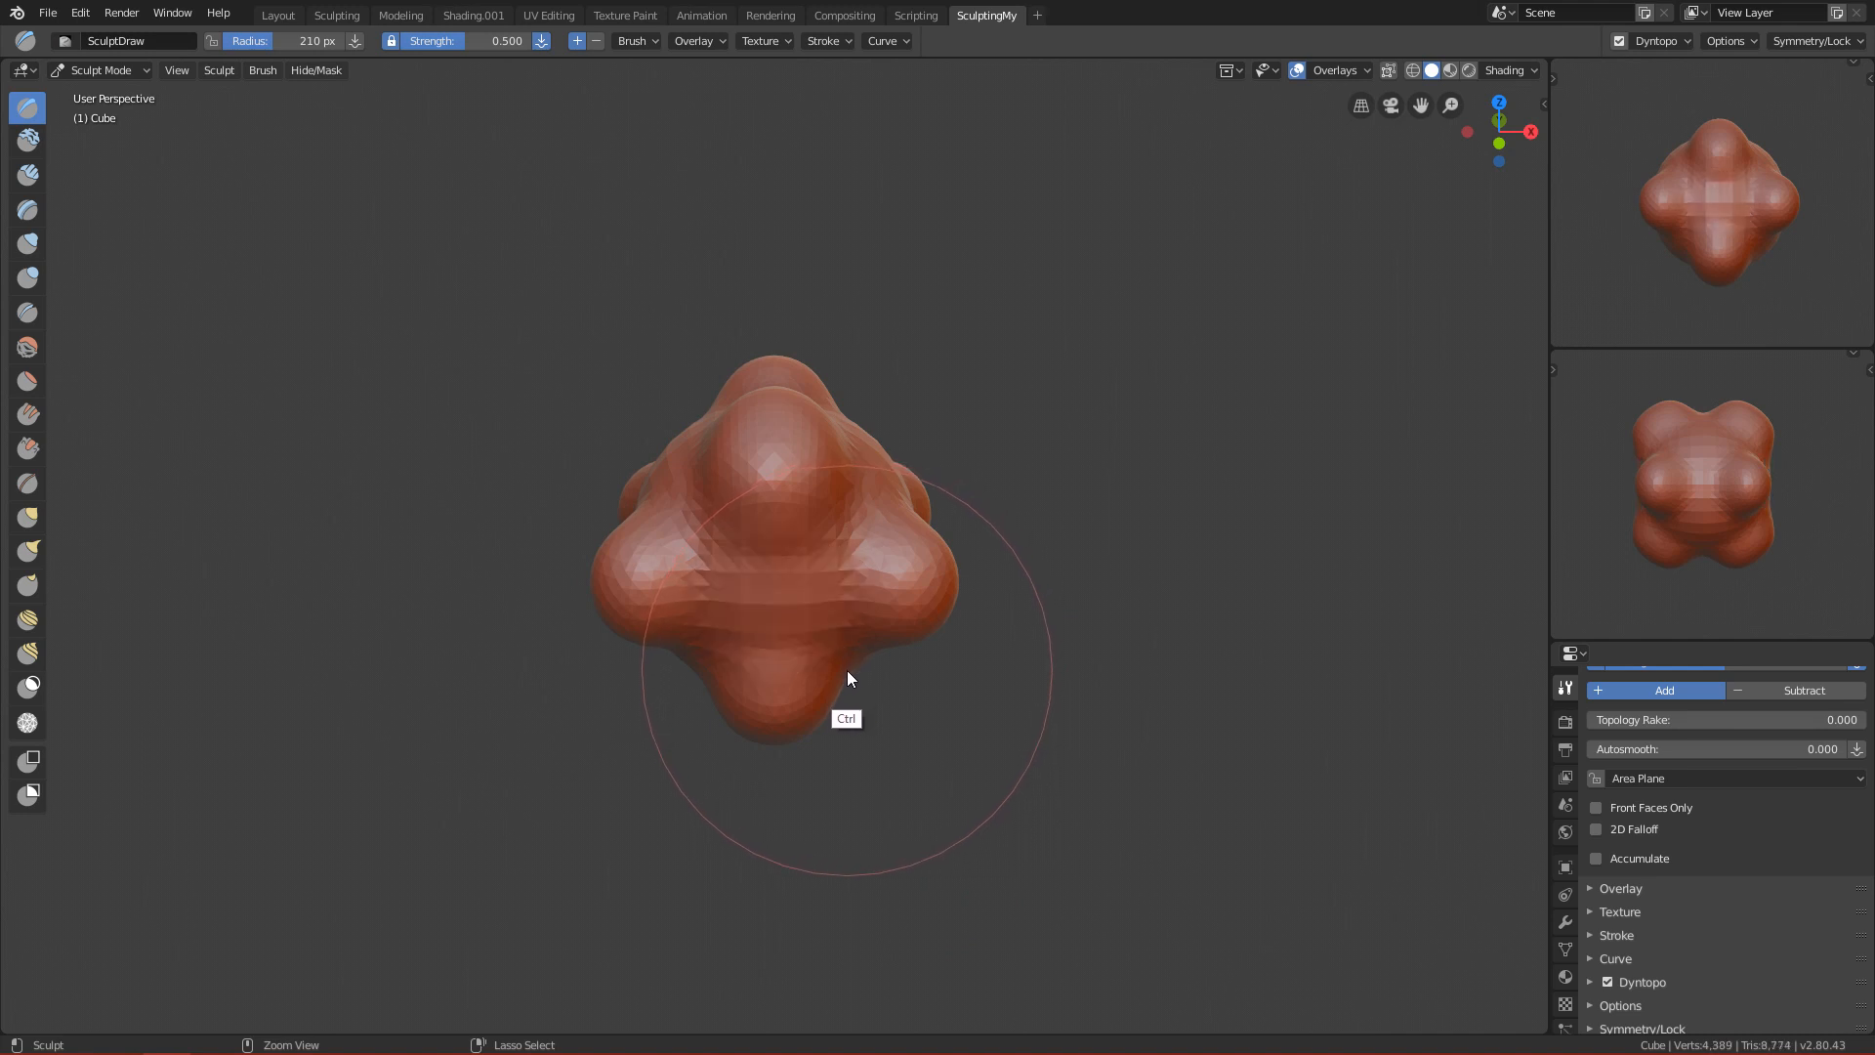
{"action": "key", "text": "ctrl+z"}
{"action": "key", "text": "ctrl+z"}
{"action": "key", "text": "ctrl+z"}
{"action": "key", "text": "KP_1"}
Set the Draw brush radius to 75 px and restrict sculpt mirroring to the X axis.
{"action": "key", "text": "f"}
{"action": "left_click", "coordinate": [731, 516]}
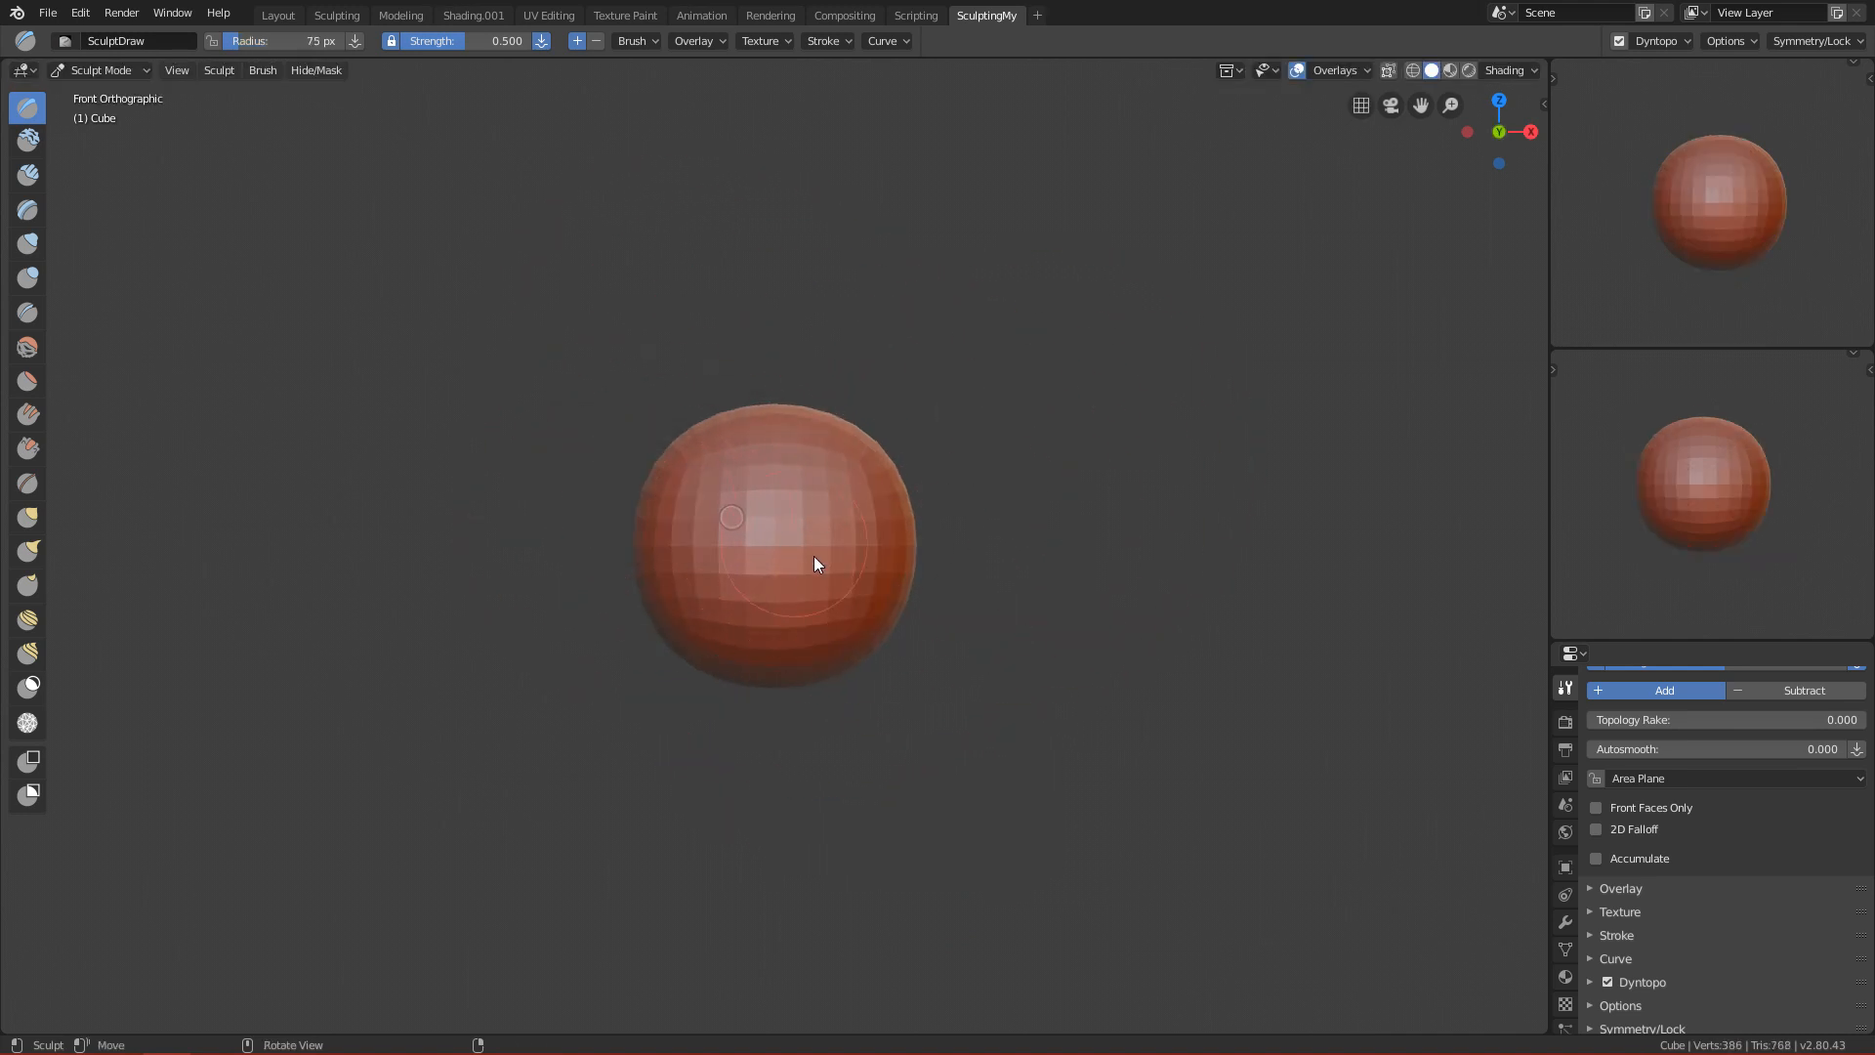
{"action": "scroll", "coordinate": [1237, 422], "scroll_direction": "up", "scroll_amount": 2}
{"action": "left_click", "coordinate": [1802, 41]}
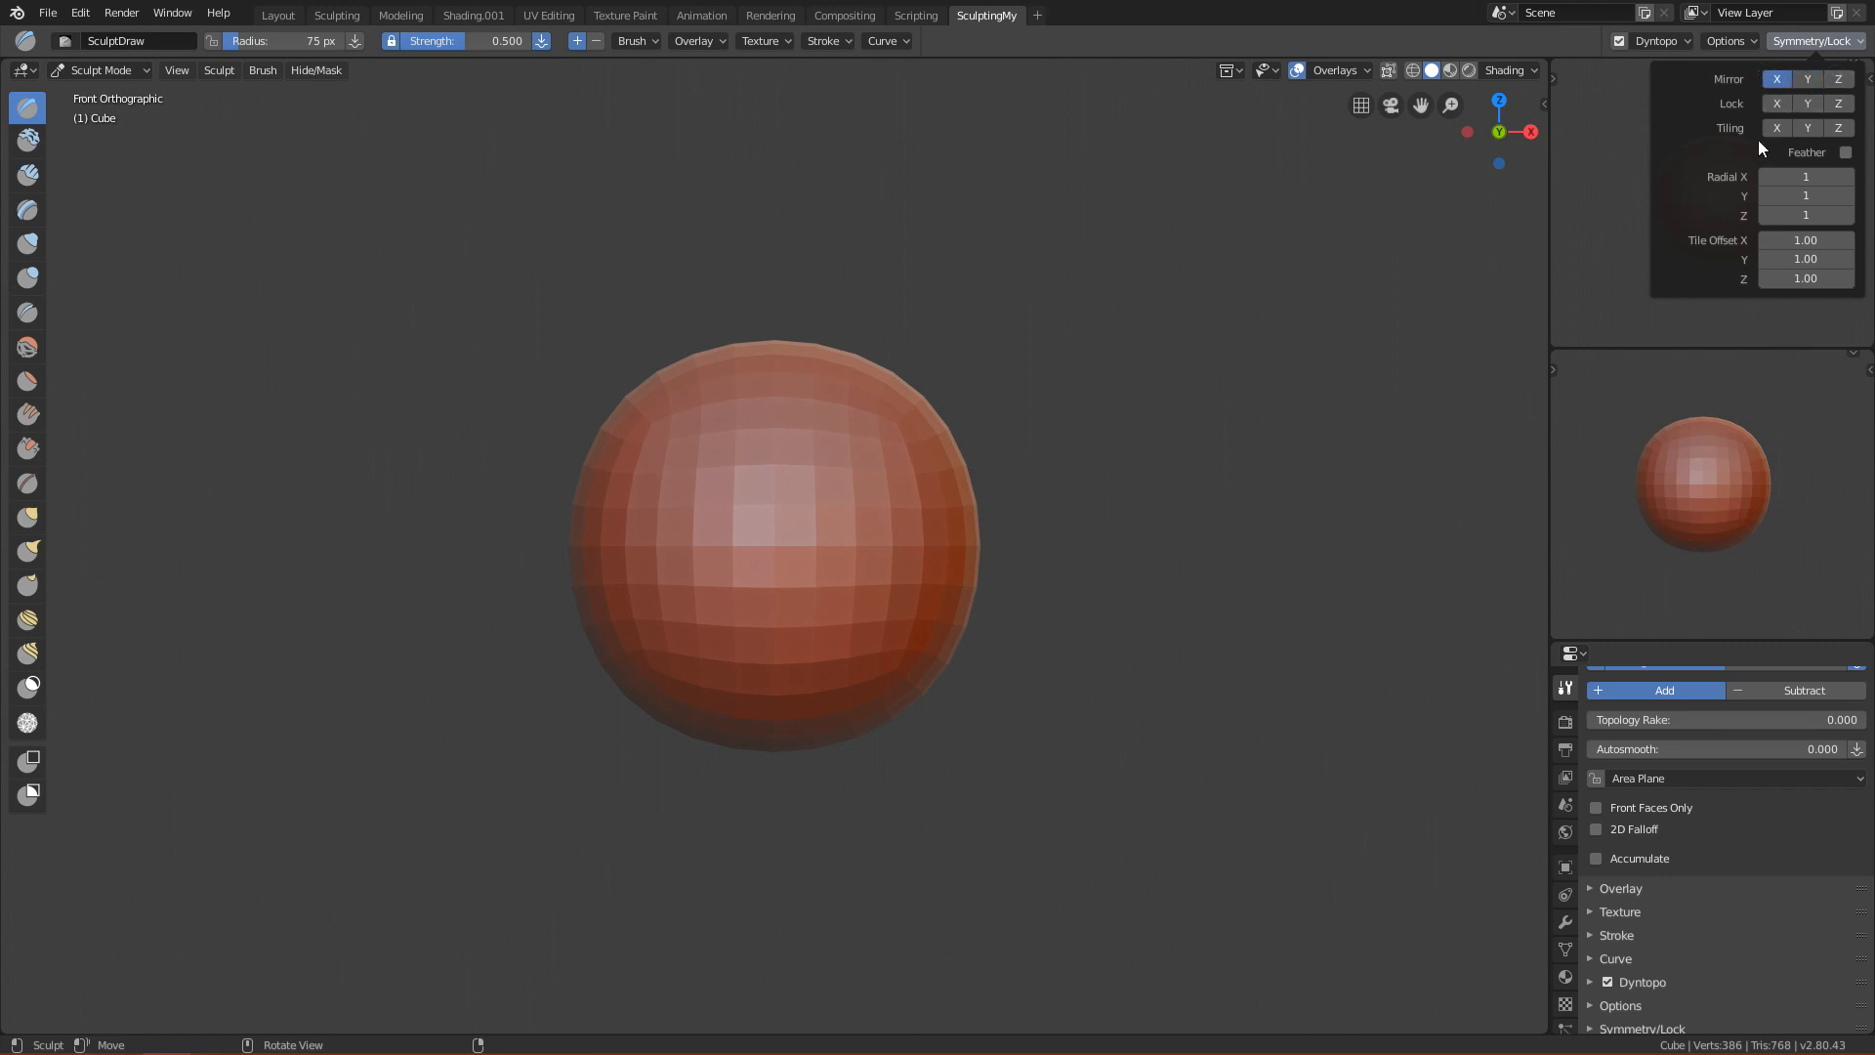
{"action": "left_click", "coordinate": [1802, 41]}
{"action": "left_click", "coordinate": [1778, 82]}
Select the Grab brush with a 228 px radius and widen the tool list to show the brush names.
{"action": "mouse_move", "coordinate": [1094, 484]}
{"action": "middle_mouse_down"}
{"action": "mouse_move", "coordinate": [1014, 548]}
{"action": "mouse_move", "coordinate": [984, 426]}
{"action": "middle_mouse_up"}
{"action": "key", "text": "g"}
{"action": "key", "text": "f"}
{"action": "left_click", "coordinate": [1106, 527]}
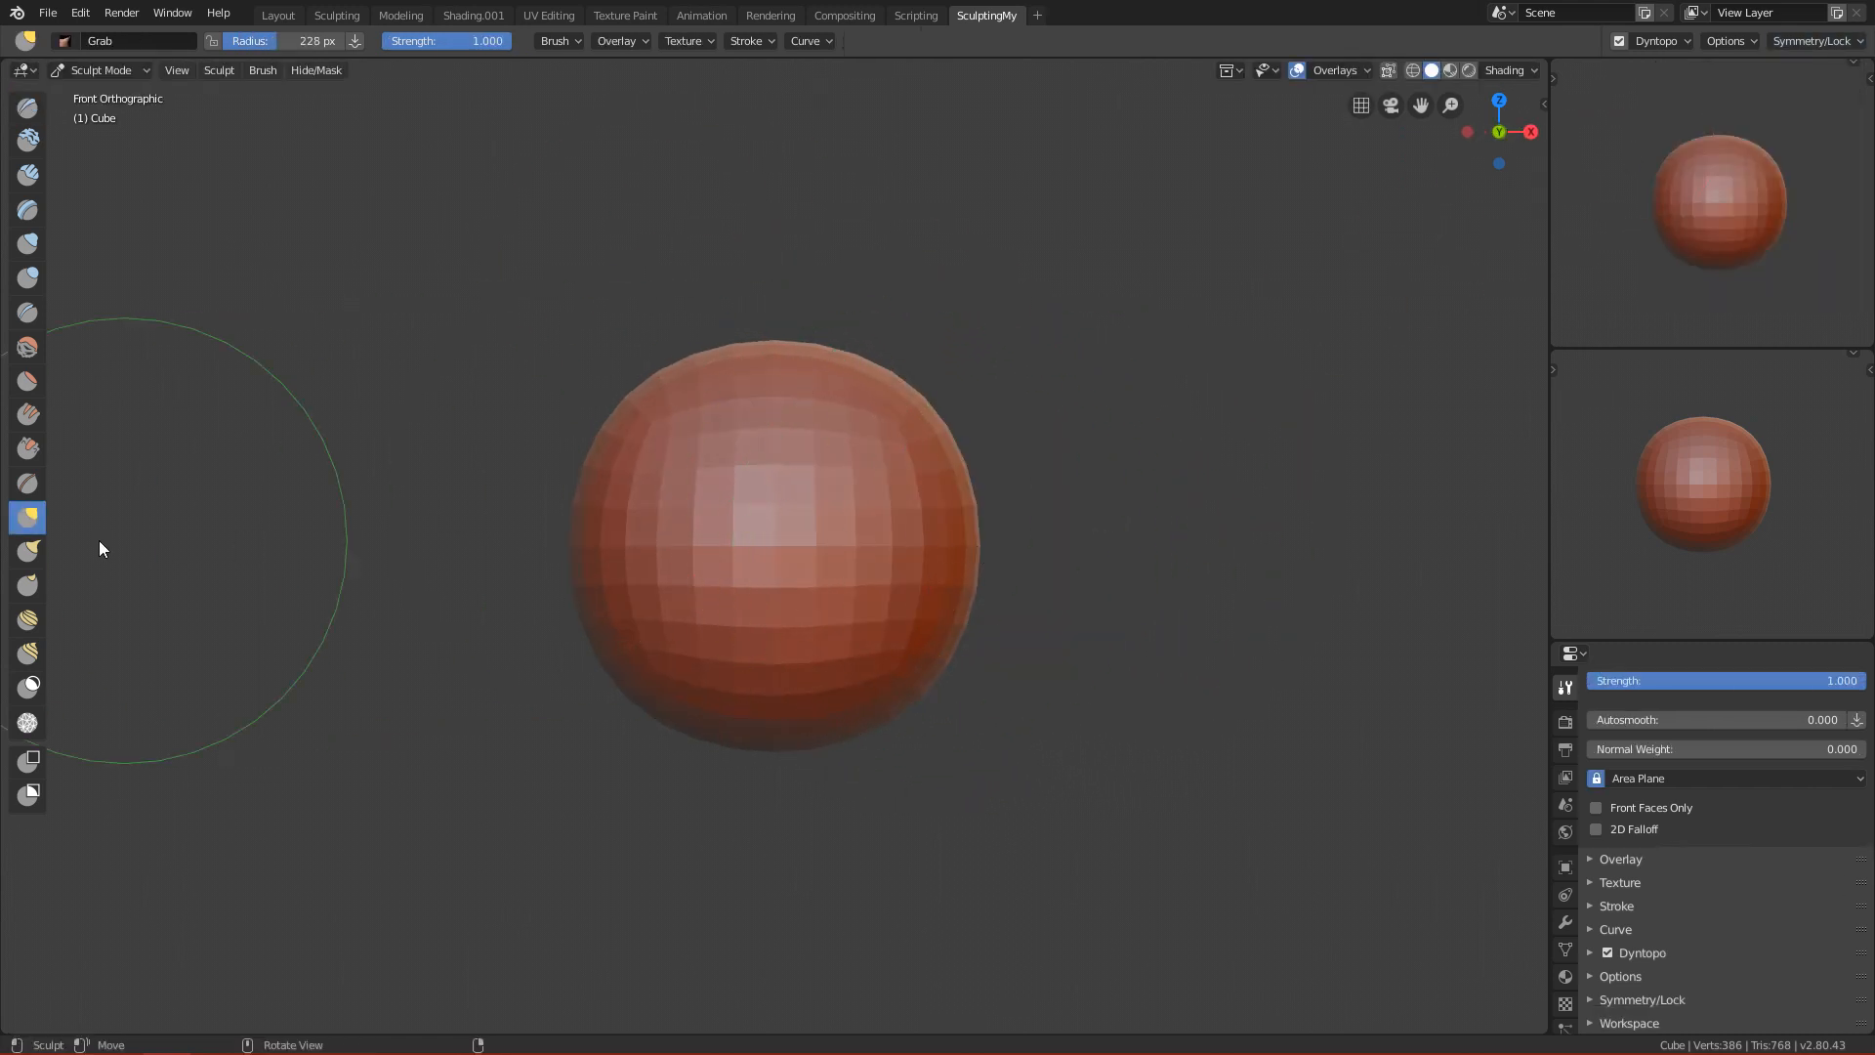
{"action": "mouse_move", "coordinate": [53, 478]}
{"action": "left_mouse_down"}
{"action": "mouse_move", "coordinate": [203, 478]}
{"action": "mouse_move", "coordinate": [180, 479]}
{"action": "left_mouse_up"}
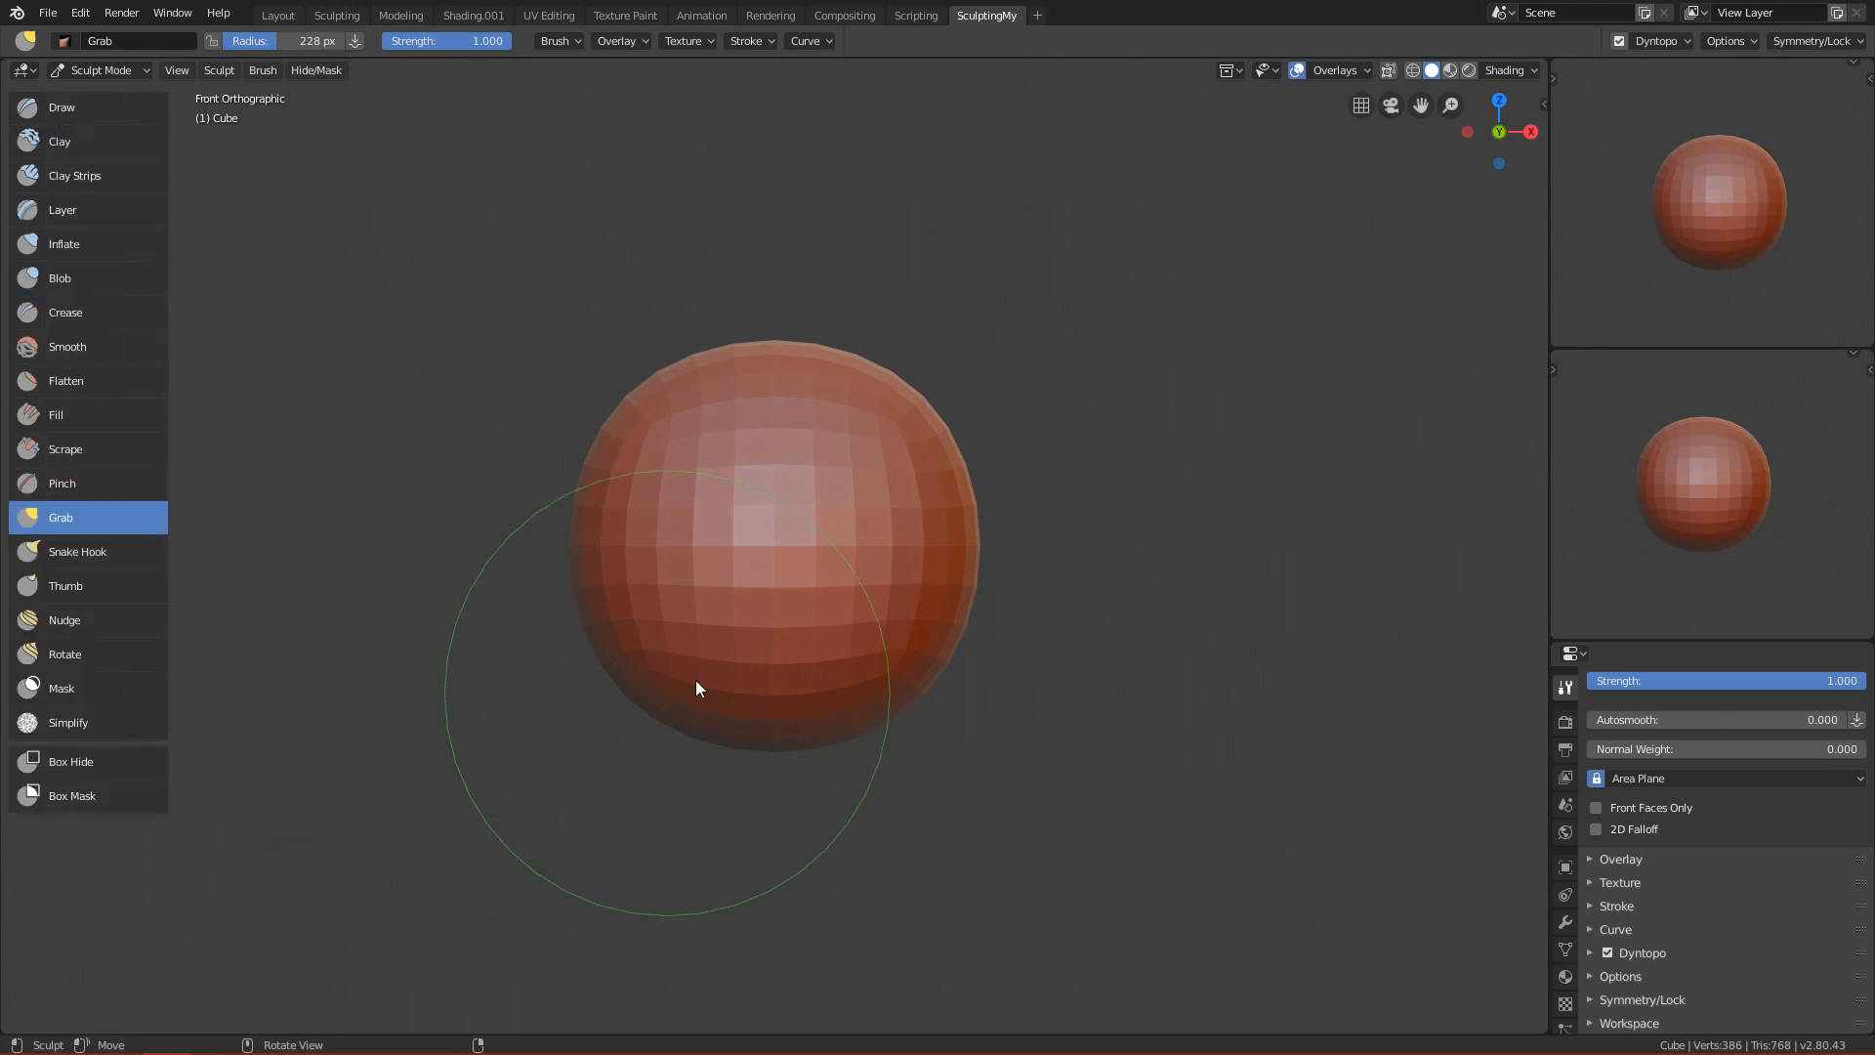
Try stretching the sphere's sides outward and its top upward with a 275 px Grab brush, and undo both pulls.
{"action": "key", "text": "f"}
{"action": "left_click", "coordinate": [1083, 611]}
{"action": "mouse_move", "coordinate": [944, 543]}
{"action": "left_mouse_down"}
{"action": "mouse_move", "coordinate": [1176, 553]}
{"action": "mouse_move", "coordinate": [1176, 612]}
{"action": "mouse_move", "coordinate": [1140, 590]}
{"action": "left_mouse_up"}
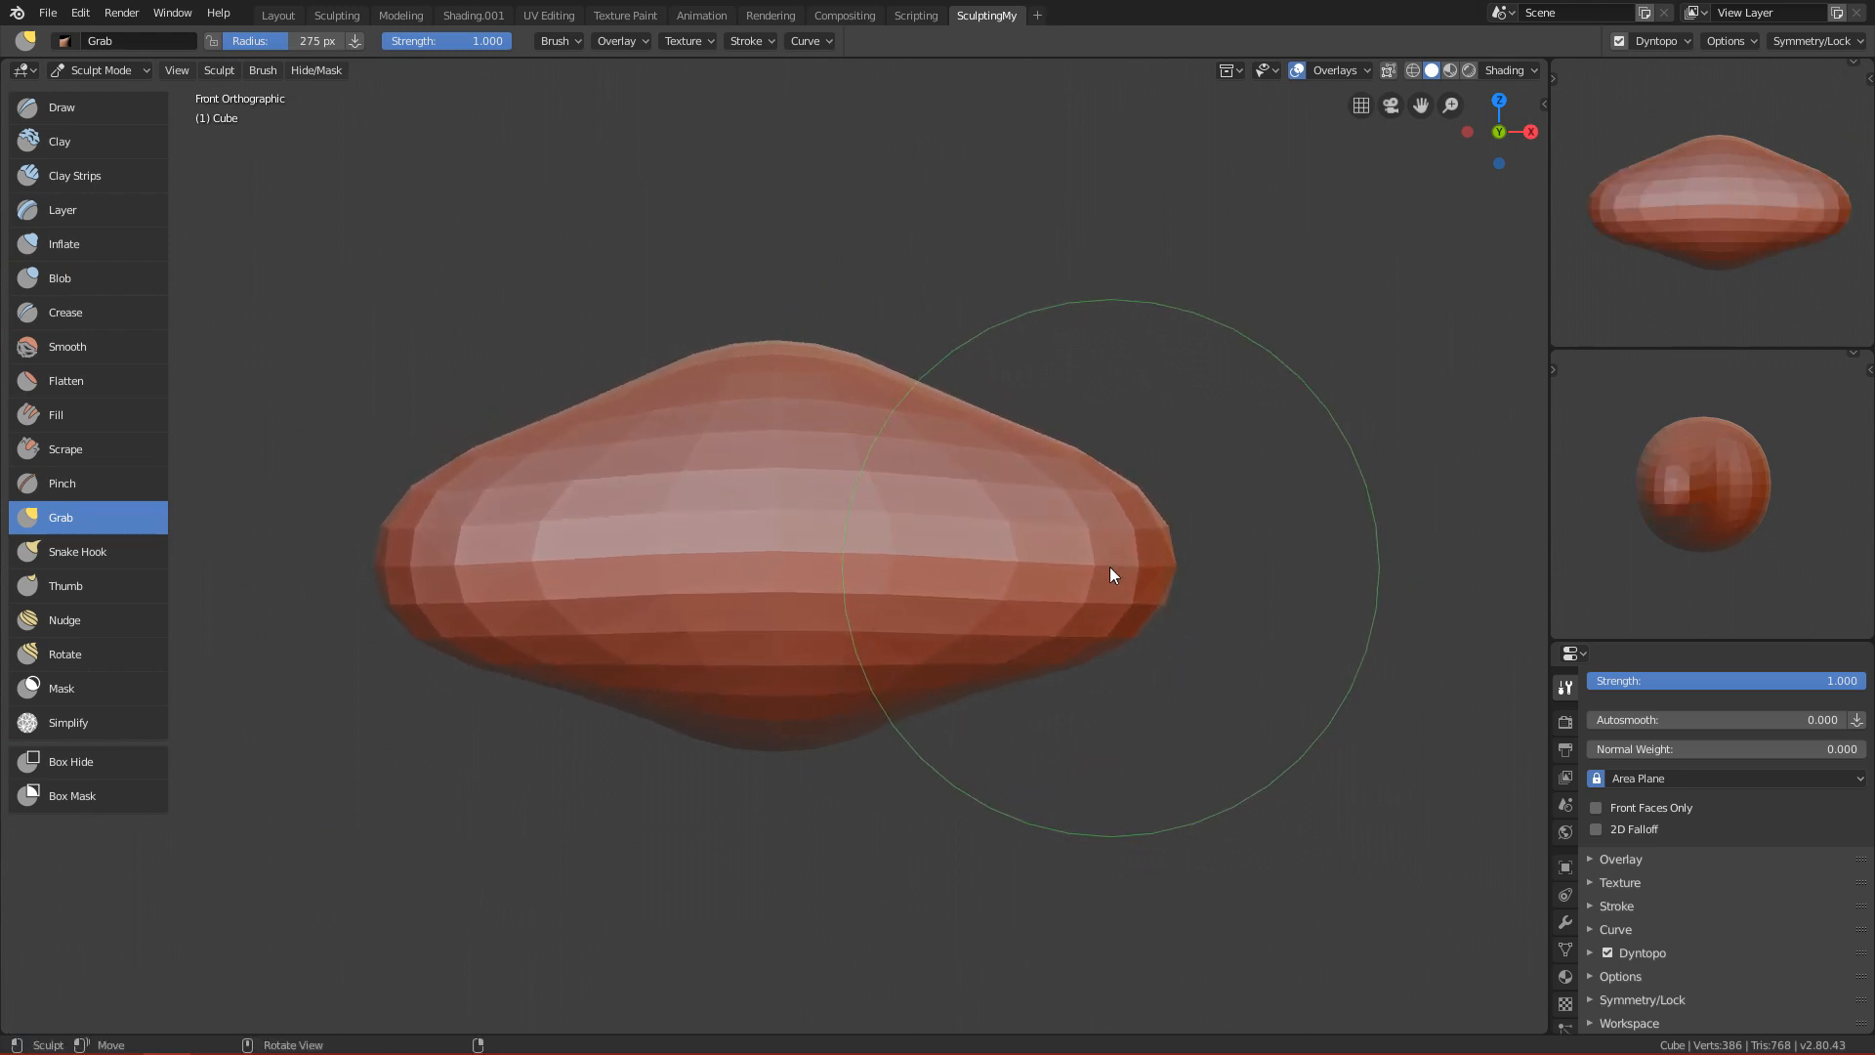
{"action": "mouse_move", "coordinate": [813, 362]}
{"action": "left_mouse_down"}
{"action": "mouse_move", "coordinate": [793, 108]}
{"action": "mouse_move", "coordinate": [783, 260]}
{"action": "left_mouse_up"}
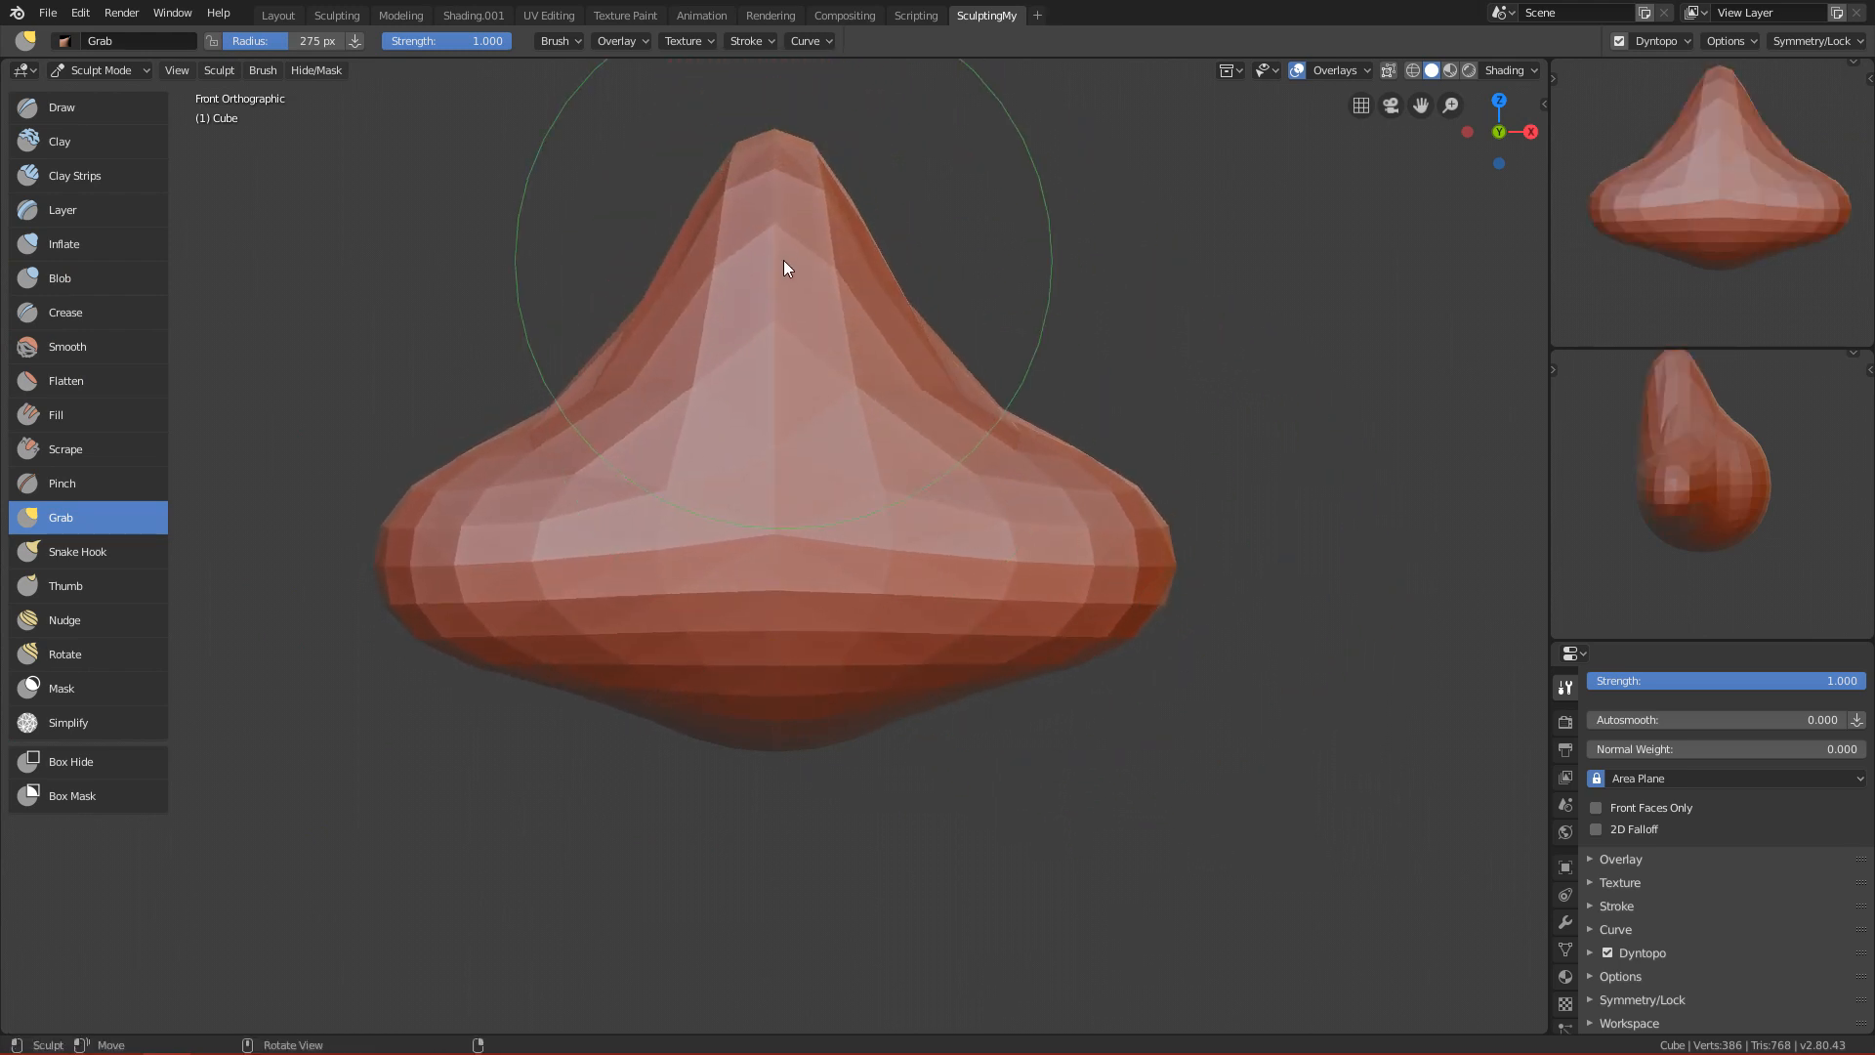
{"action": "key", "text": "ctrl+z"}
{"action": "key", "text": "ctrl+z"}
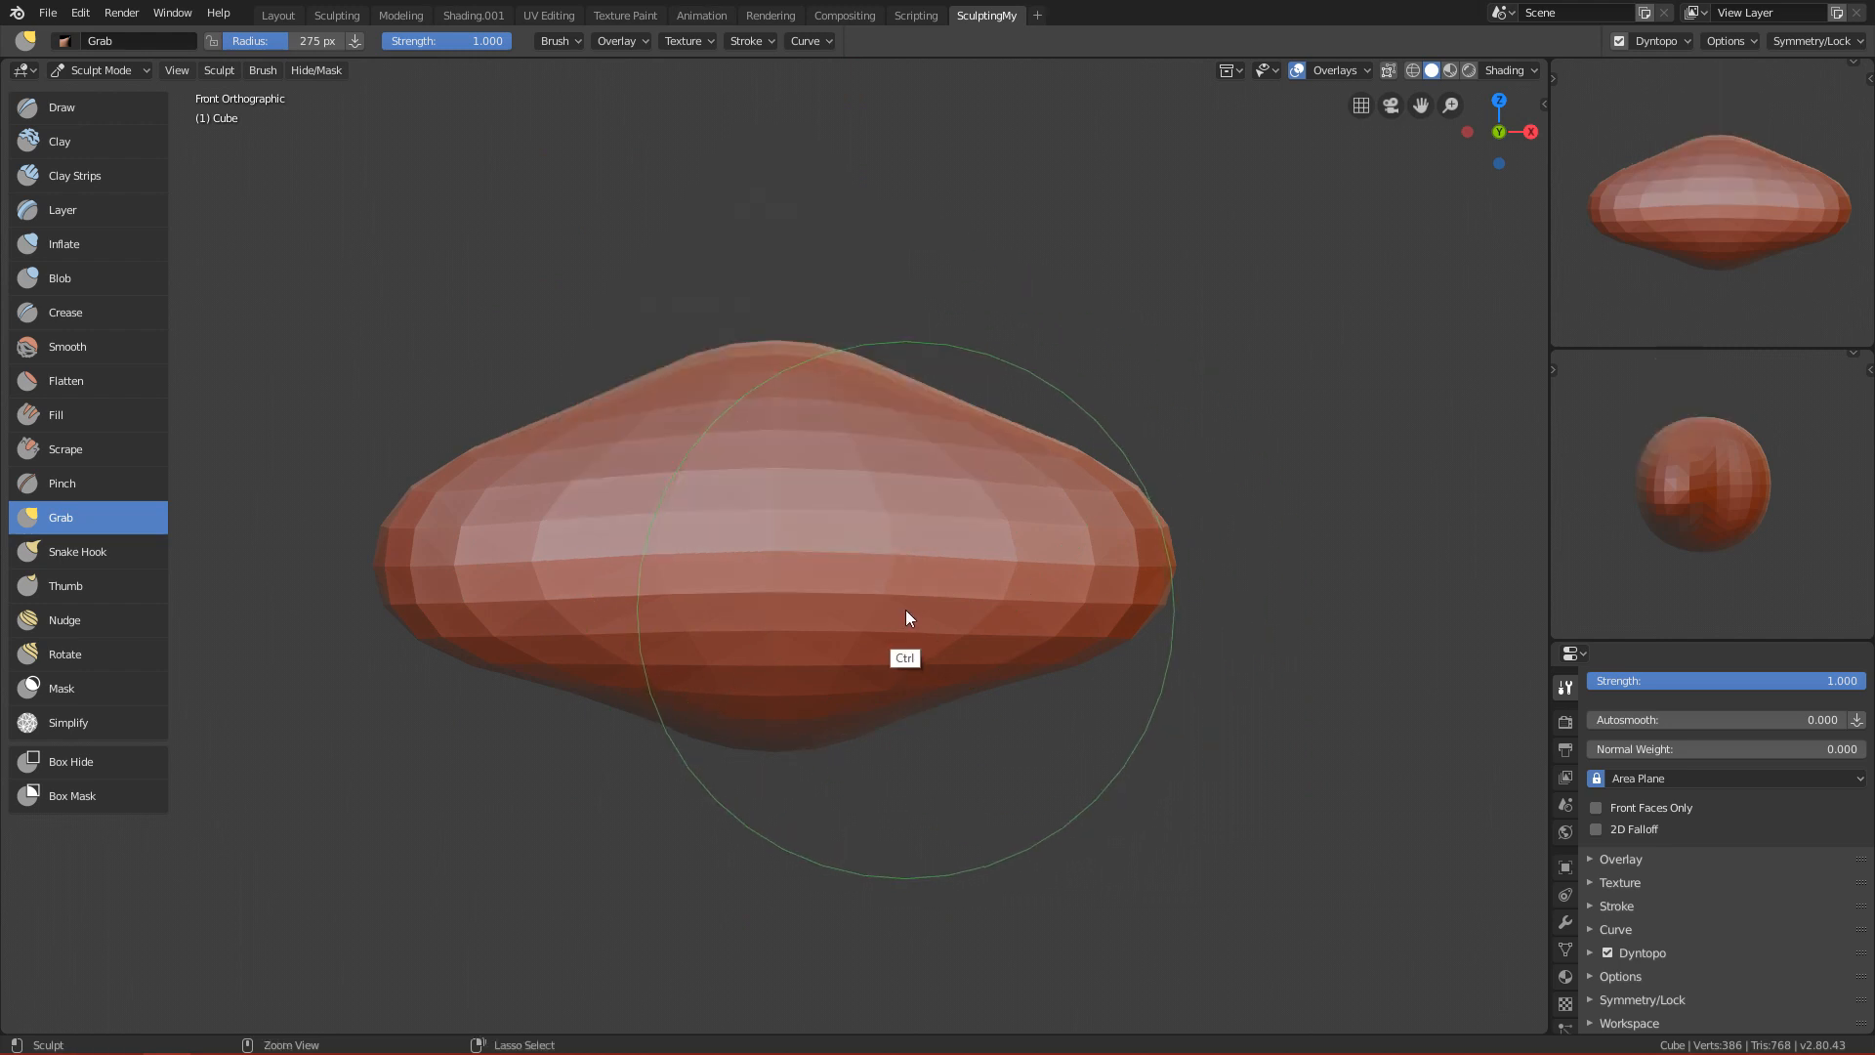
Lock sculpting along X, try pulling the sphere's side outward with a 316 px Grab brush, and undo it.
{"action": "left_click", "coordinate": [1803, 41]}
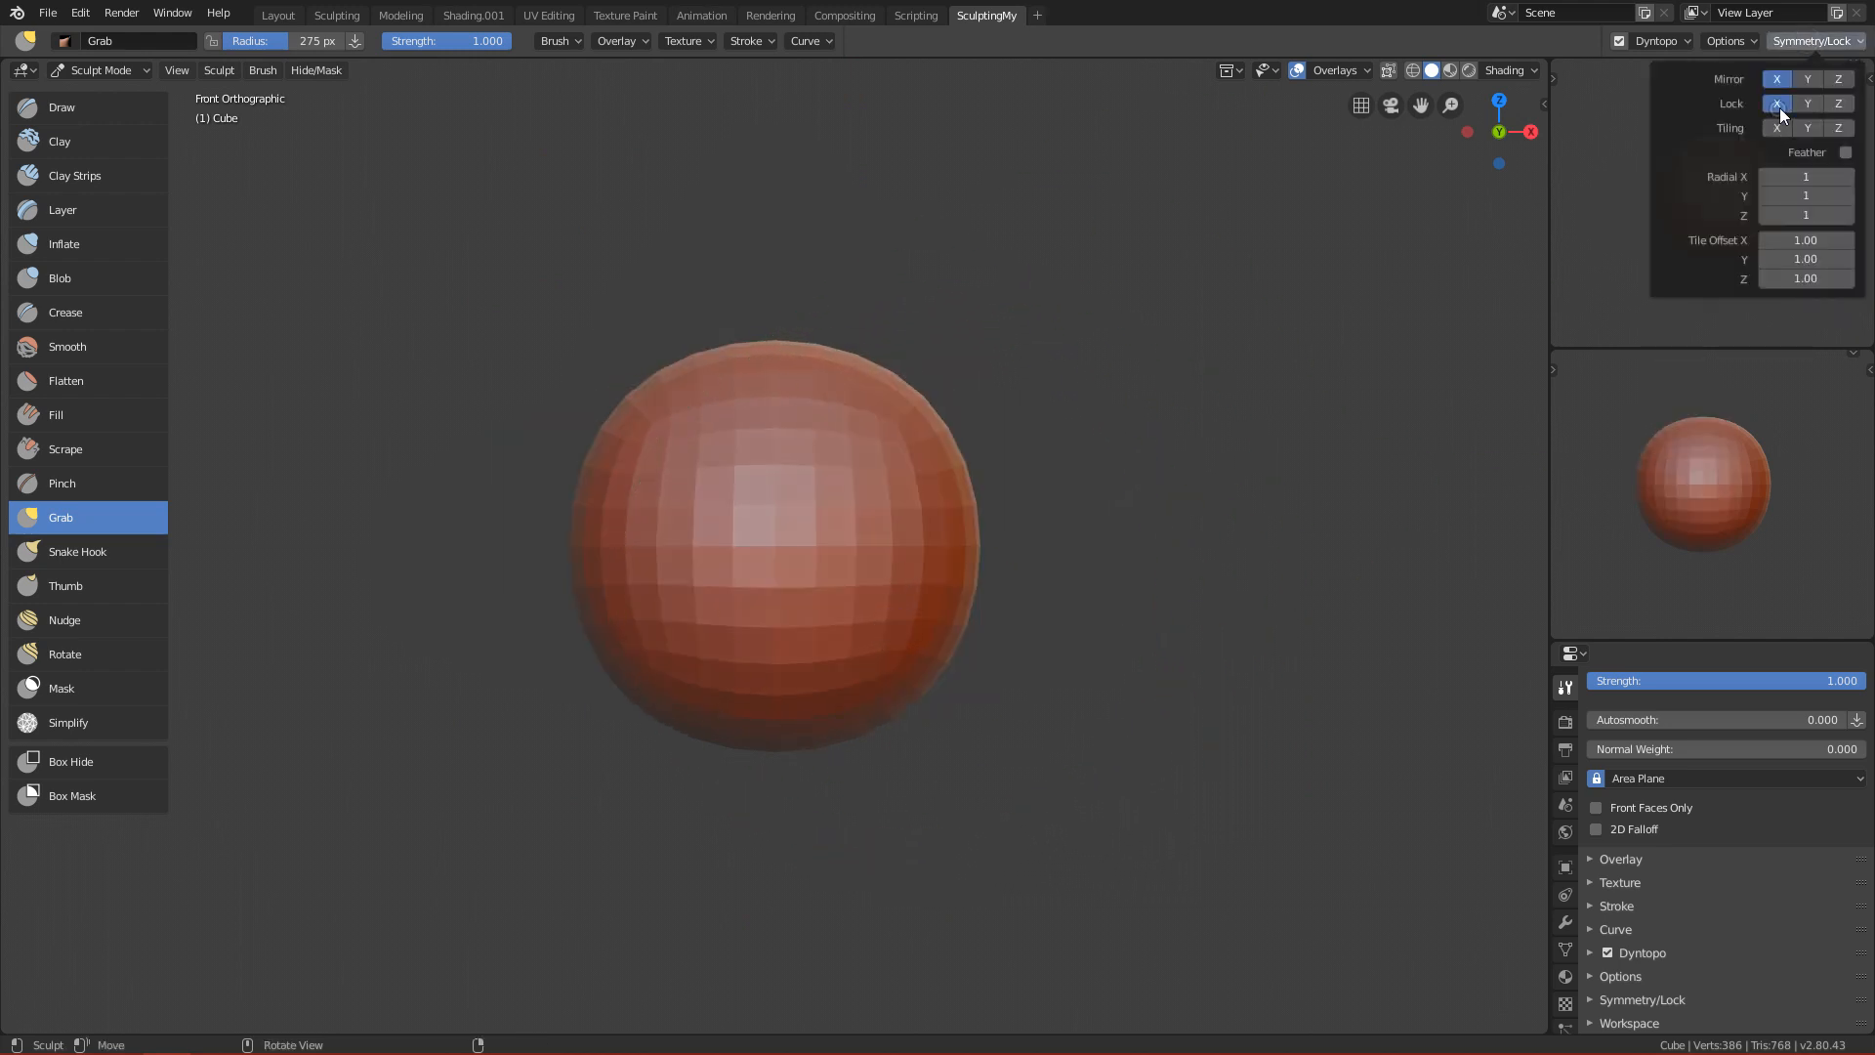
{"action": "key", "text": "f"}
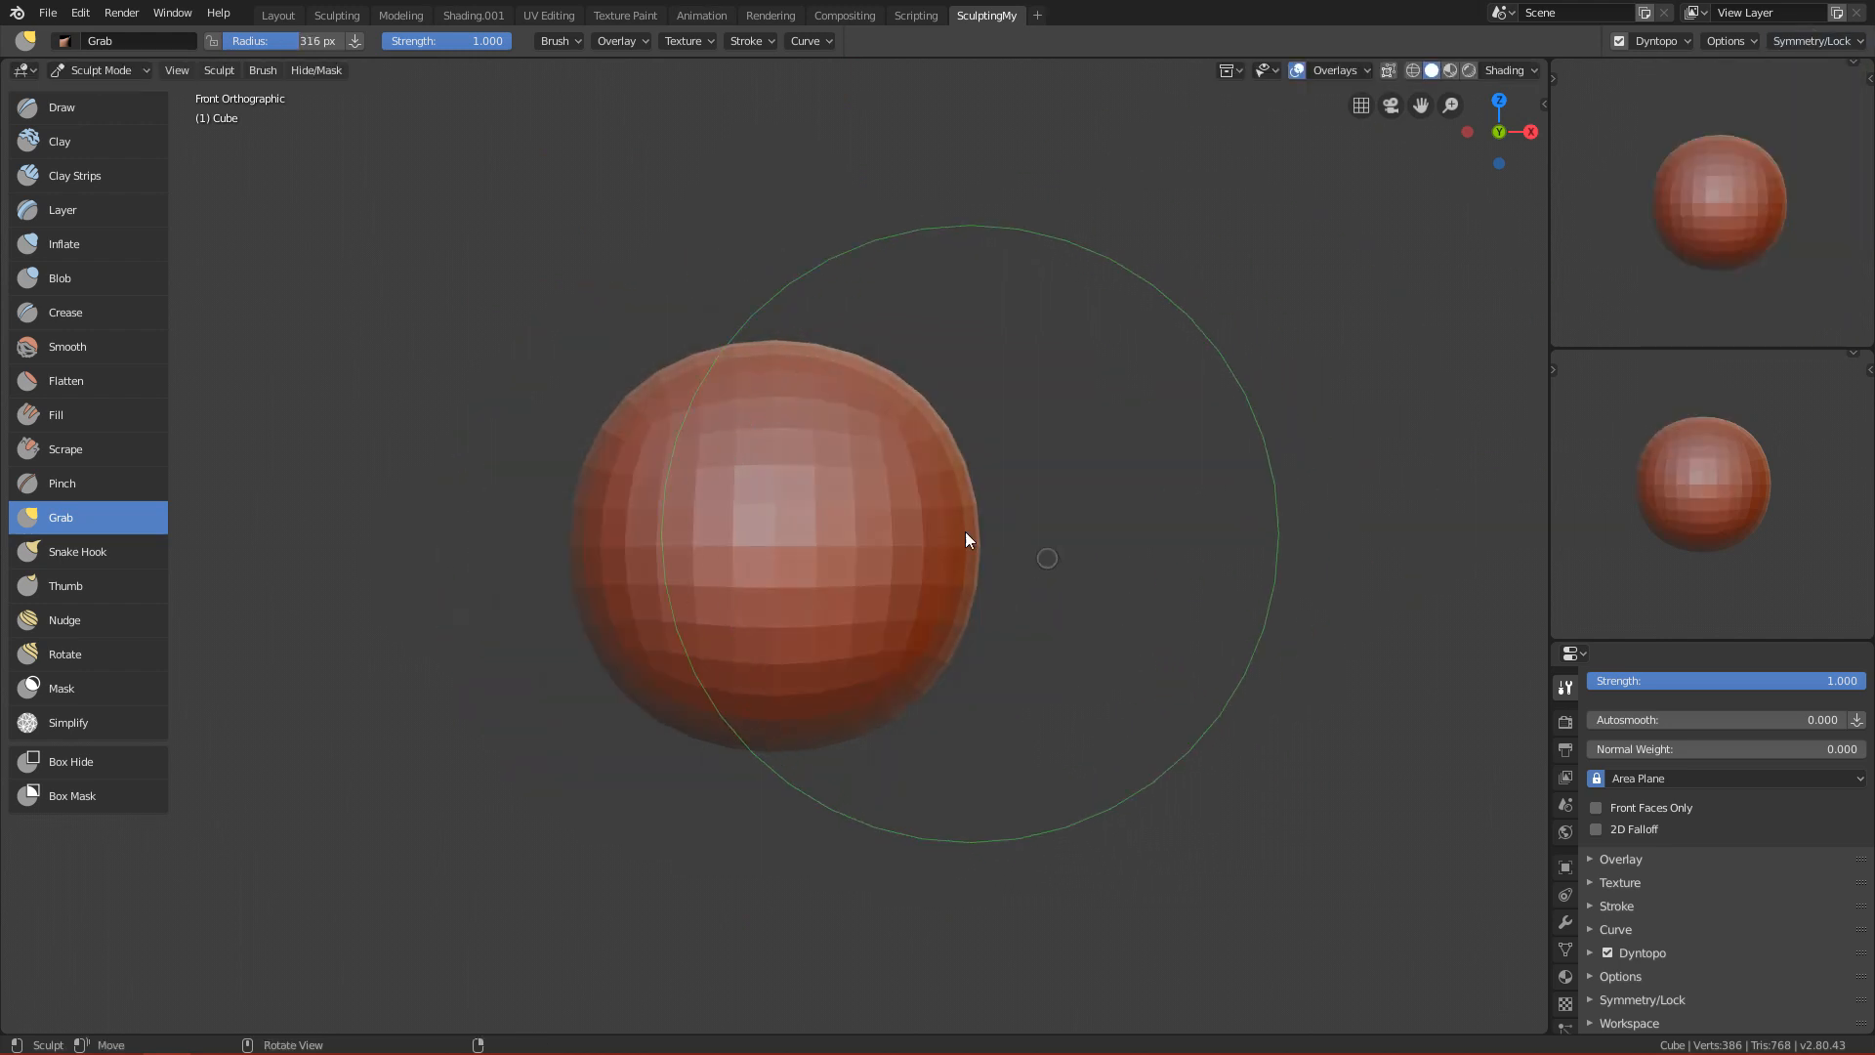
{"action": "mouse_move", "coordinate": [980, 540]}
{"action": "left_mouse_down"}
{"action": "mouse_move", "coordinate": [1023, 483]}
{"action": "mouse_move", "coordinate": [1030, 530]}
{"action": "mouse_move", "coordinate": [1110, 355]}
{"action": "mouse_move", "coordinate": [1411, 436]}
{"action": "mouse_move", "coordinate": [1408, 519]}
{"action": "left_mouse_up"}
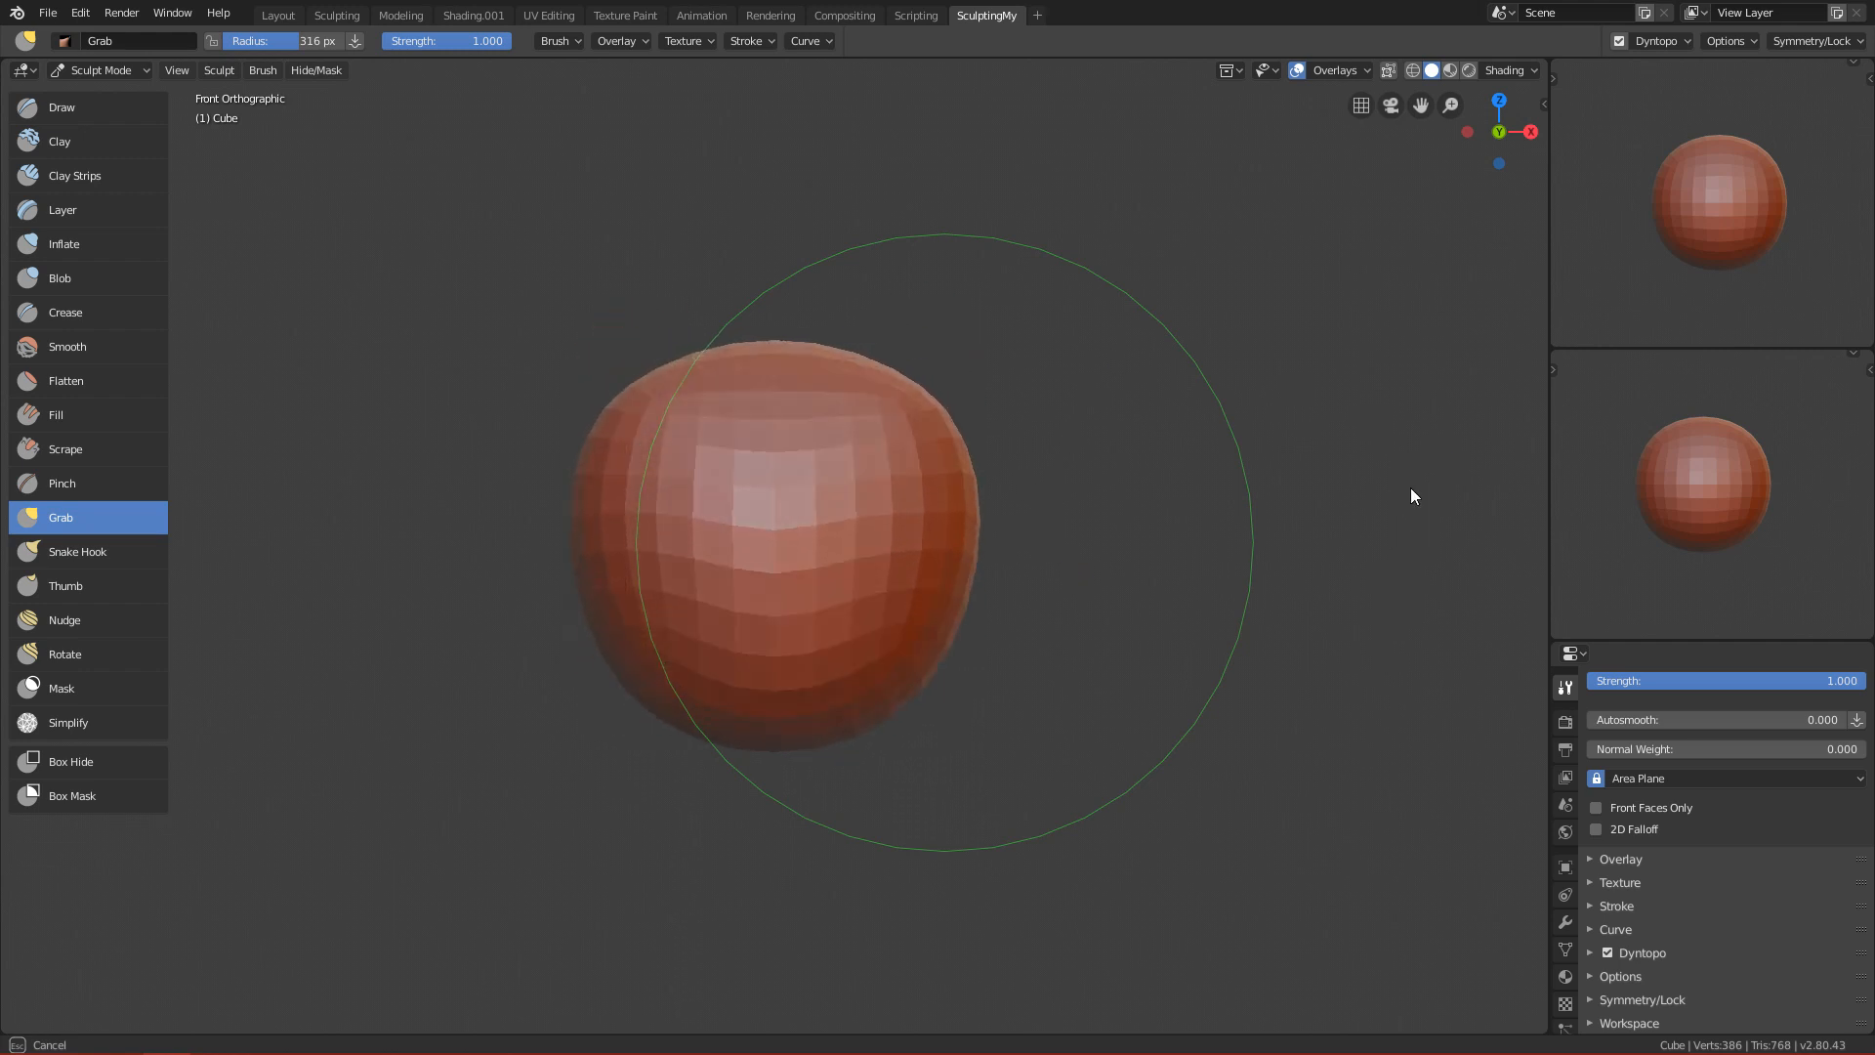
{"action": "key", "text": "ctrl+z"}
Try grabbing the sphere's upper side sideways and upward in front view with X locked, and undo the pull.
{"action": "key", "text": "f"}
{"action": "left_click", "coordinate": [942, 491]}
{"action": "mouse_move", "coordinate": [884, 390]}
{"action": "left_mouse_down"}
{"action": "mouse_move", "coordinate": [995, 360]}
{"action": "mouse_move", "coordinate": [997, 379]}
{"action": "left_mouse_up"}
{"action": "key", "text": "f"}
{"action": "left_click", "coordinate": [1015, 367]}
{"action": "mouse_move", "coordinate": [865, 405]}
{"action": "left_mouse_down"}
{"action": "mouse_move", "coordinate": [864, 239]}
{"action": "mouse_move", "coordinate": [868, 352]}
{"action": "mouse_move", "coordinate": [867, 303]}
{"action": "left_mouse_up"}
{"action": "key", "text": "ctrl+z"}
Try an X-locked diagonal Grab pull on the sphere from an angled view and undo it.
{"action": "middle_click_drag", "start_coordinate": [948, 647], "coordinate": [783, 762]}
{"action": "scroll", "coordinate": [879, 586], "scroll_direction": "down", "scroll_amount": 2}
{"action": "left_click_drag", "start_coordinate": [881, 588], "coordinate": [1051, 456]}
{"action": "key", "text": "ctrl+z"}
Try pulling the back of the sphere outward in top view with a 224 px Grab brush and X locked, undoing the pulls.
{"action": "key", "text": "KP_7"}
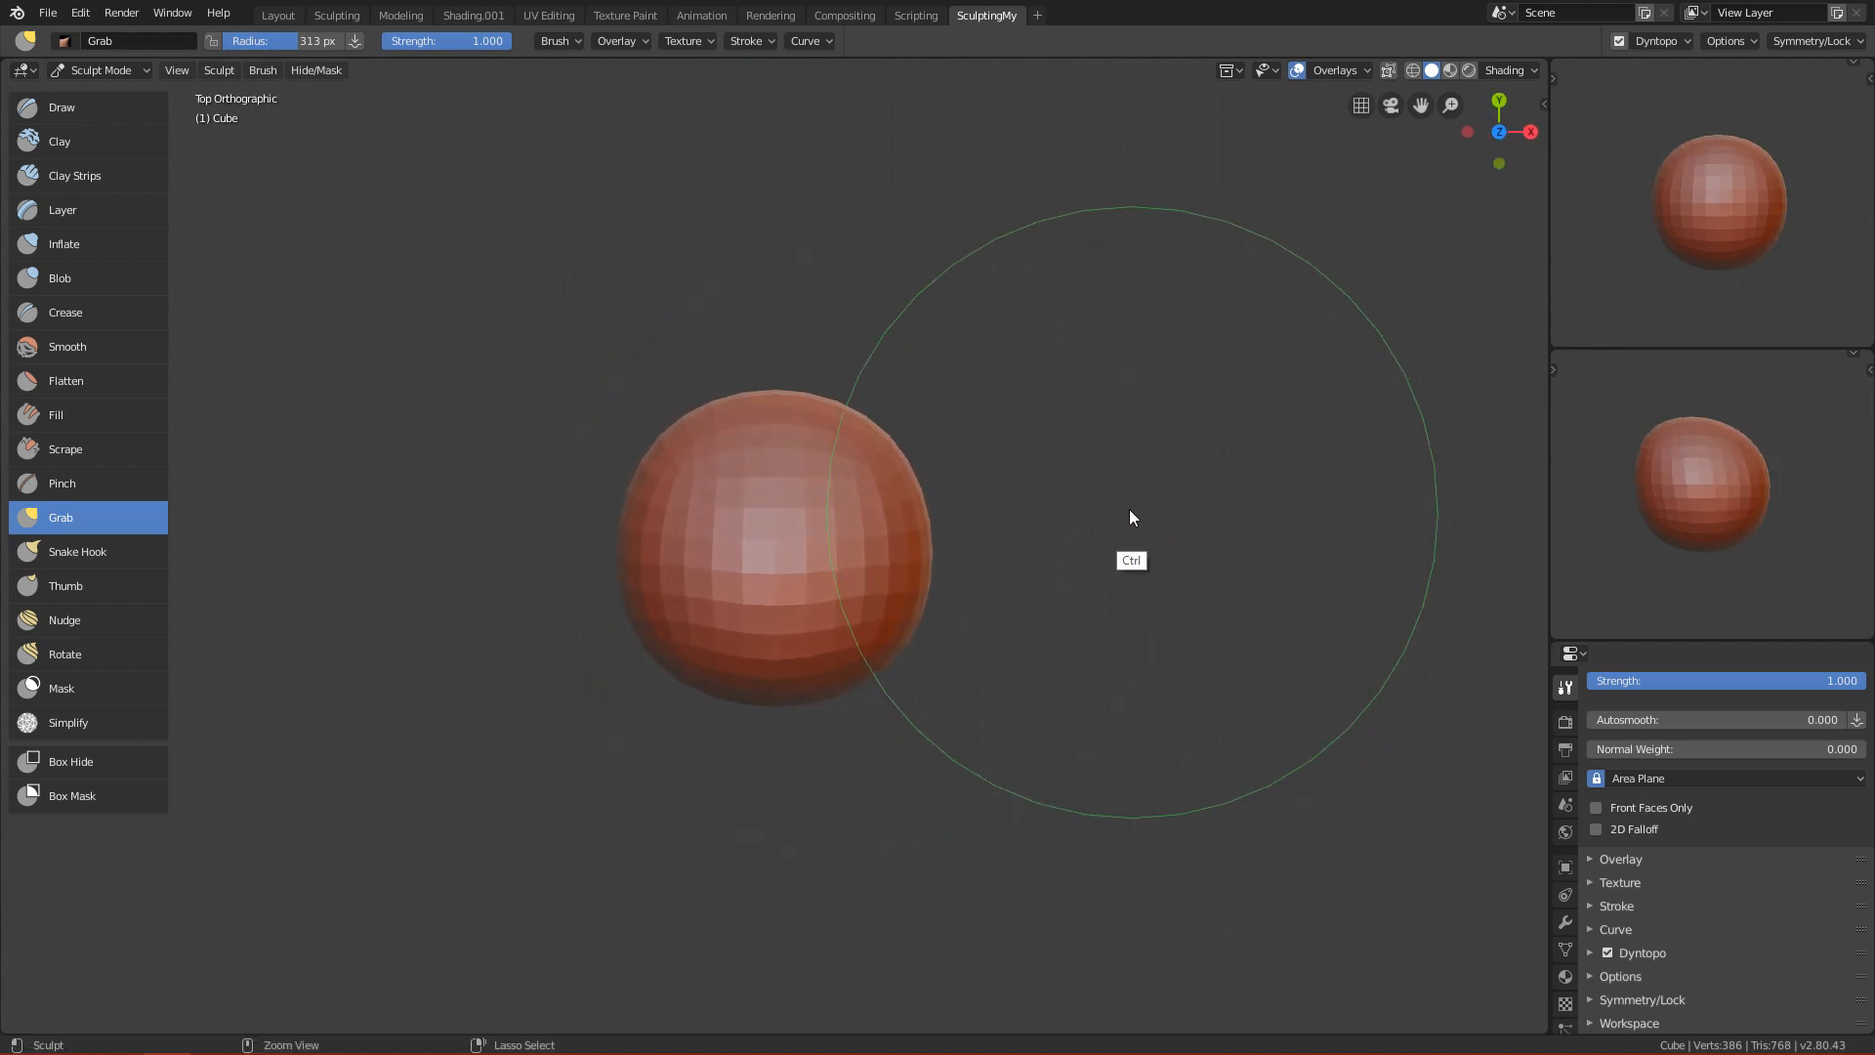
{"action": "key", "text": "f"}
{"action": "left_click", "coordinate": [818, 416]}
{"action": "left_click_drag", "start_coordinate": [793, 402], "coordinate": [884, 375]}
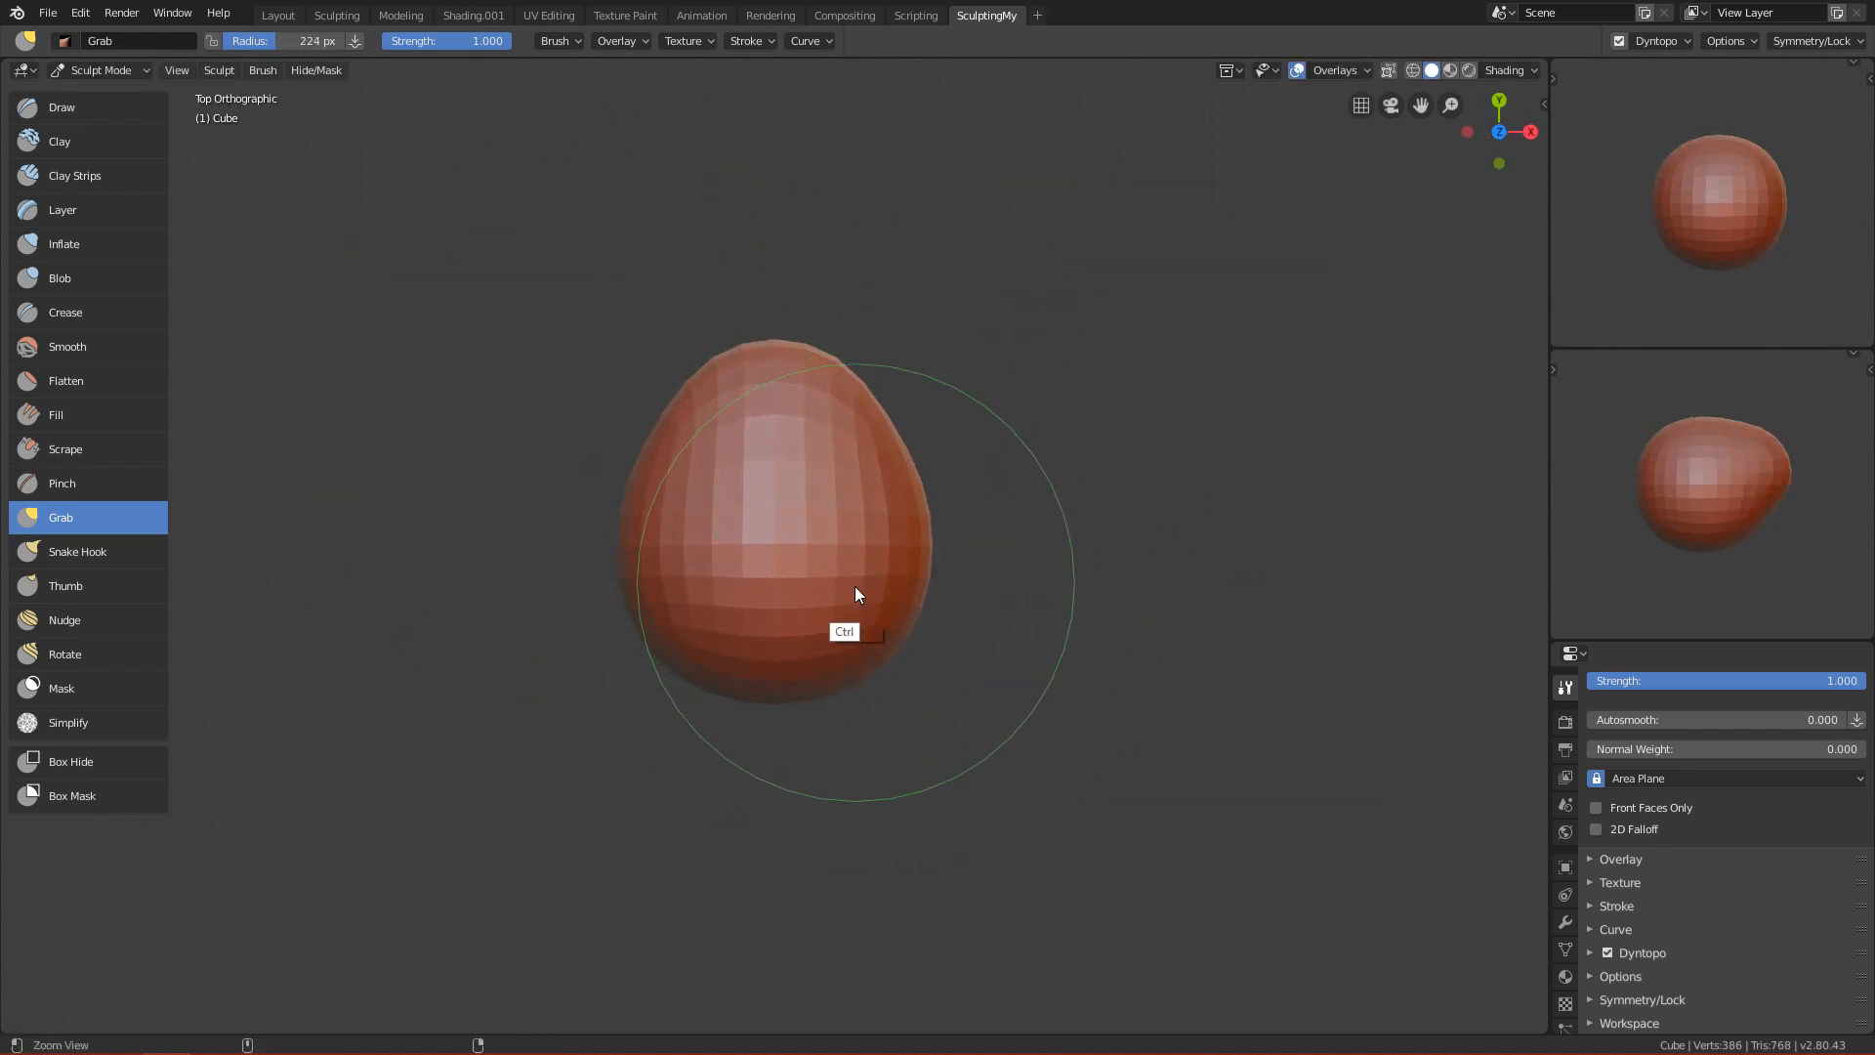
{"action": "left_click_drag", "start_coordinate": [858, 579], "coordinate": [893, 461], "text": "ctrl+alt"}
{"action": "key", "text": "ctrl+z"}
{"action": "mouse_move", "coordinate": [891, 296]}
{"action": "left_mouse_down"}
{"action": "mouse_move", "coordinate": [1026, 201]}
{"action": "mouse_move", "coordinate": [1069, 231]}
{"action": "mouse_move", "coordinate": [1134, 515]}
{"action": "mouse_move", "coordinate": [1075, 364]}
{"action": "left_mouse_up"}
{"action": "key", "text": "ctrl+z"}
Resize the Grab brush, try pulling the sphere's side toward the front in top view, and undo it.
{"action": "key", "text": "f"}
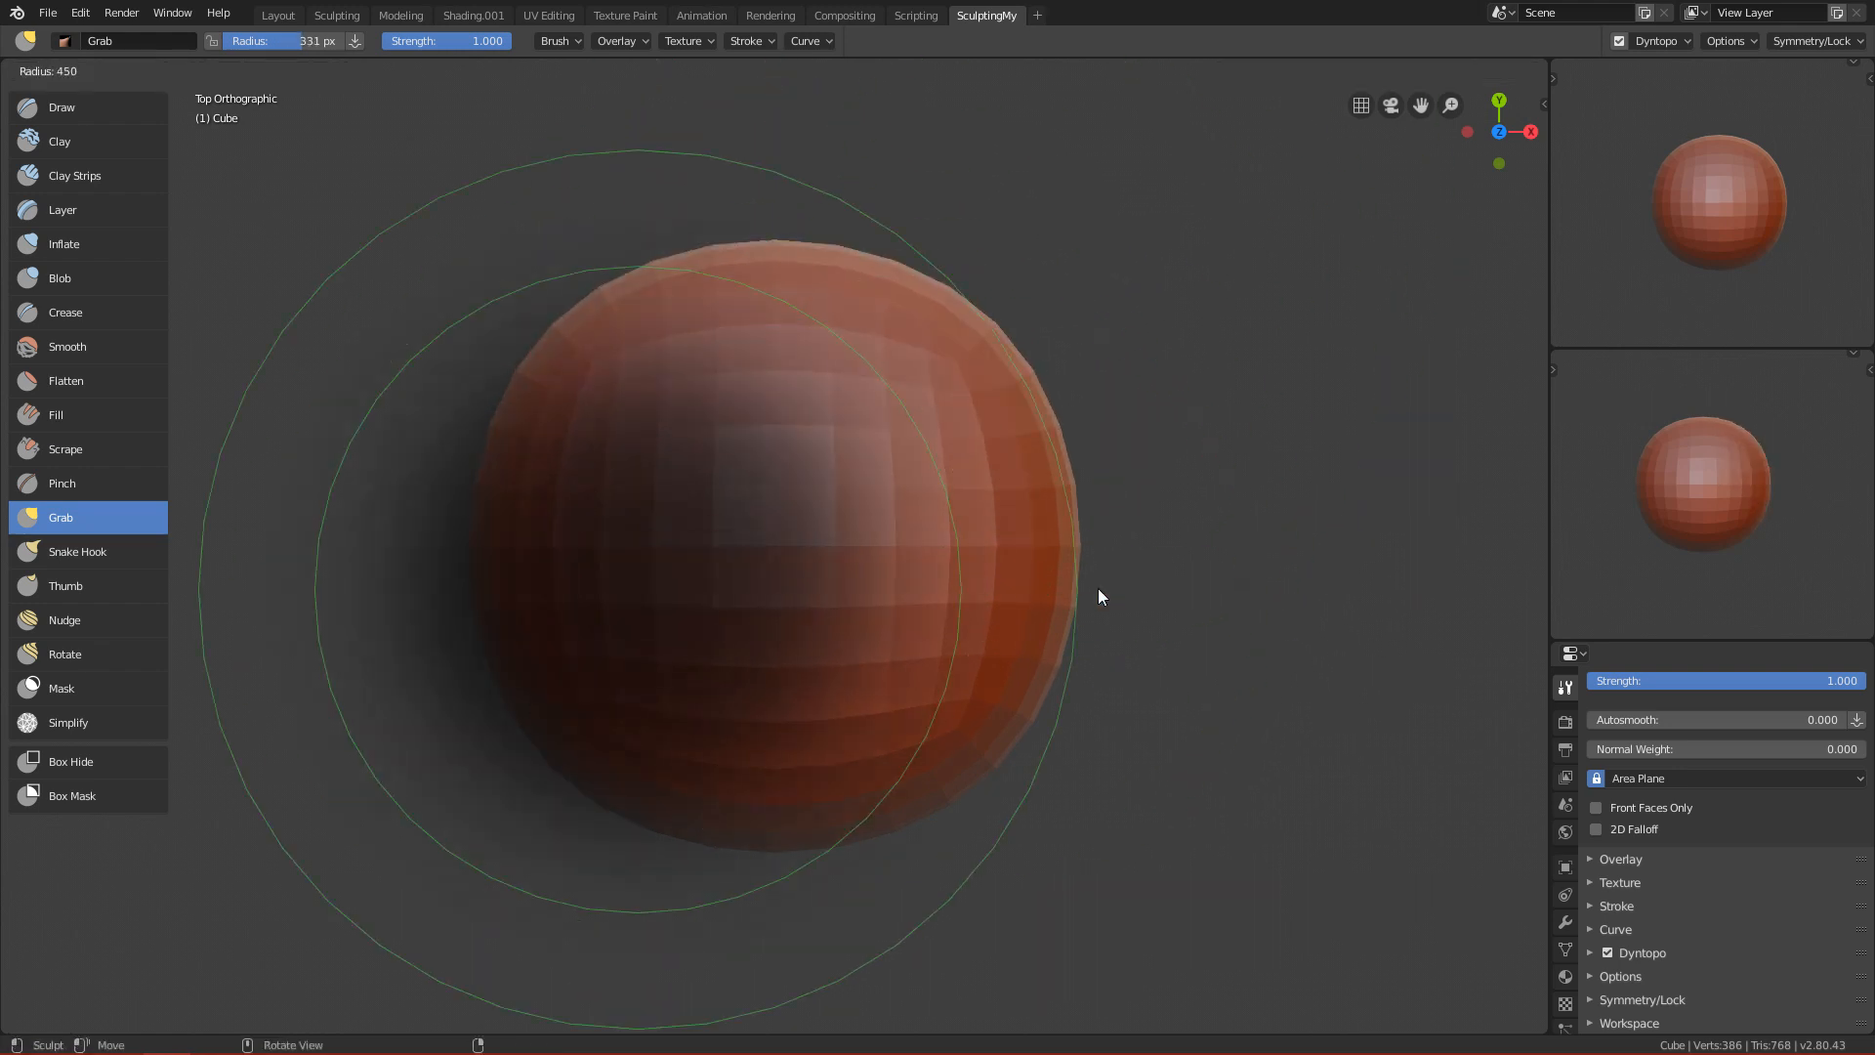
{"action": "left_click", "coordinate": [973, 556]}
{"action": "mouse_move", "coordinate": [971, 548]}
{"action": "left_mouse_down"}
{"action": "mouse_move", "coordinate": [1110, 588]}
{"action": "mouse_move", "coordinate": [963, 660]}
{"action": "mouse_move", "coordinate": [983, 484]}
{"action": "mouse_move", "coordinate": [953, 698]}
{"action": "left_mouse_up"}
{"action": "key", "text": "ctrl+z"}
Set the Grab brush radius to 355 px and turn off the X-axis lock in front view.
{"action": "key", "text": "f"}
{"action": "left_click", "coordinate": [829, 540]}
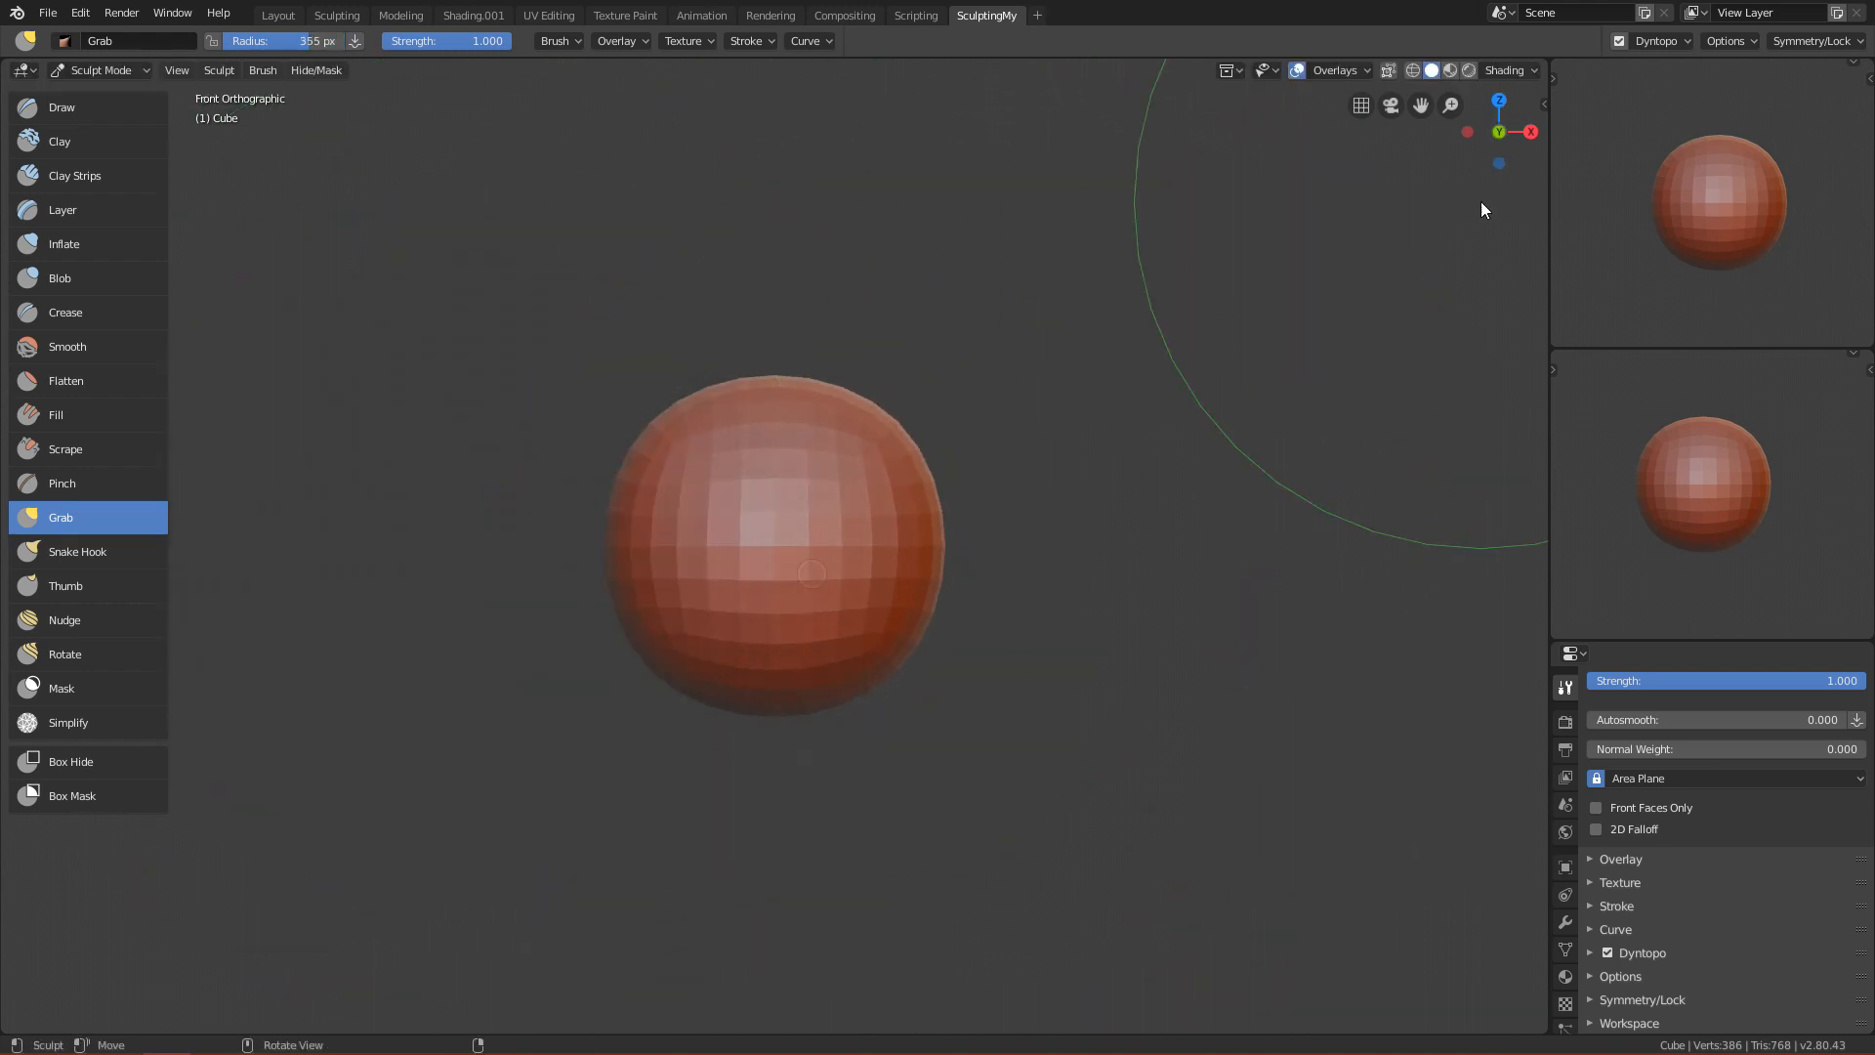
{"action": "left_click", "coordinate": [1809, 48]}
{"action": "left_click", "coordinate": [1774, 103]}
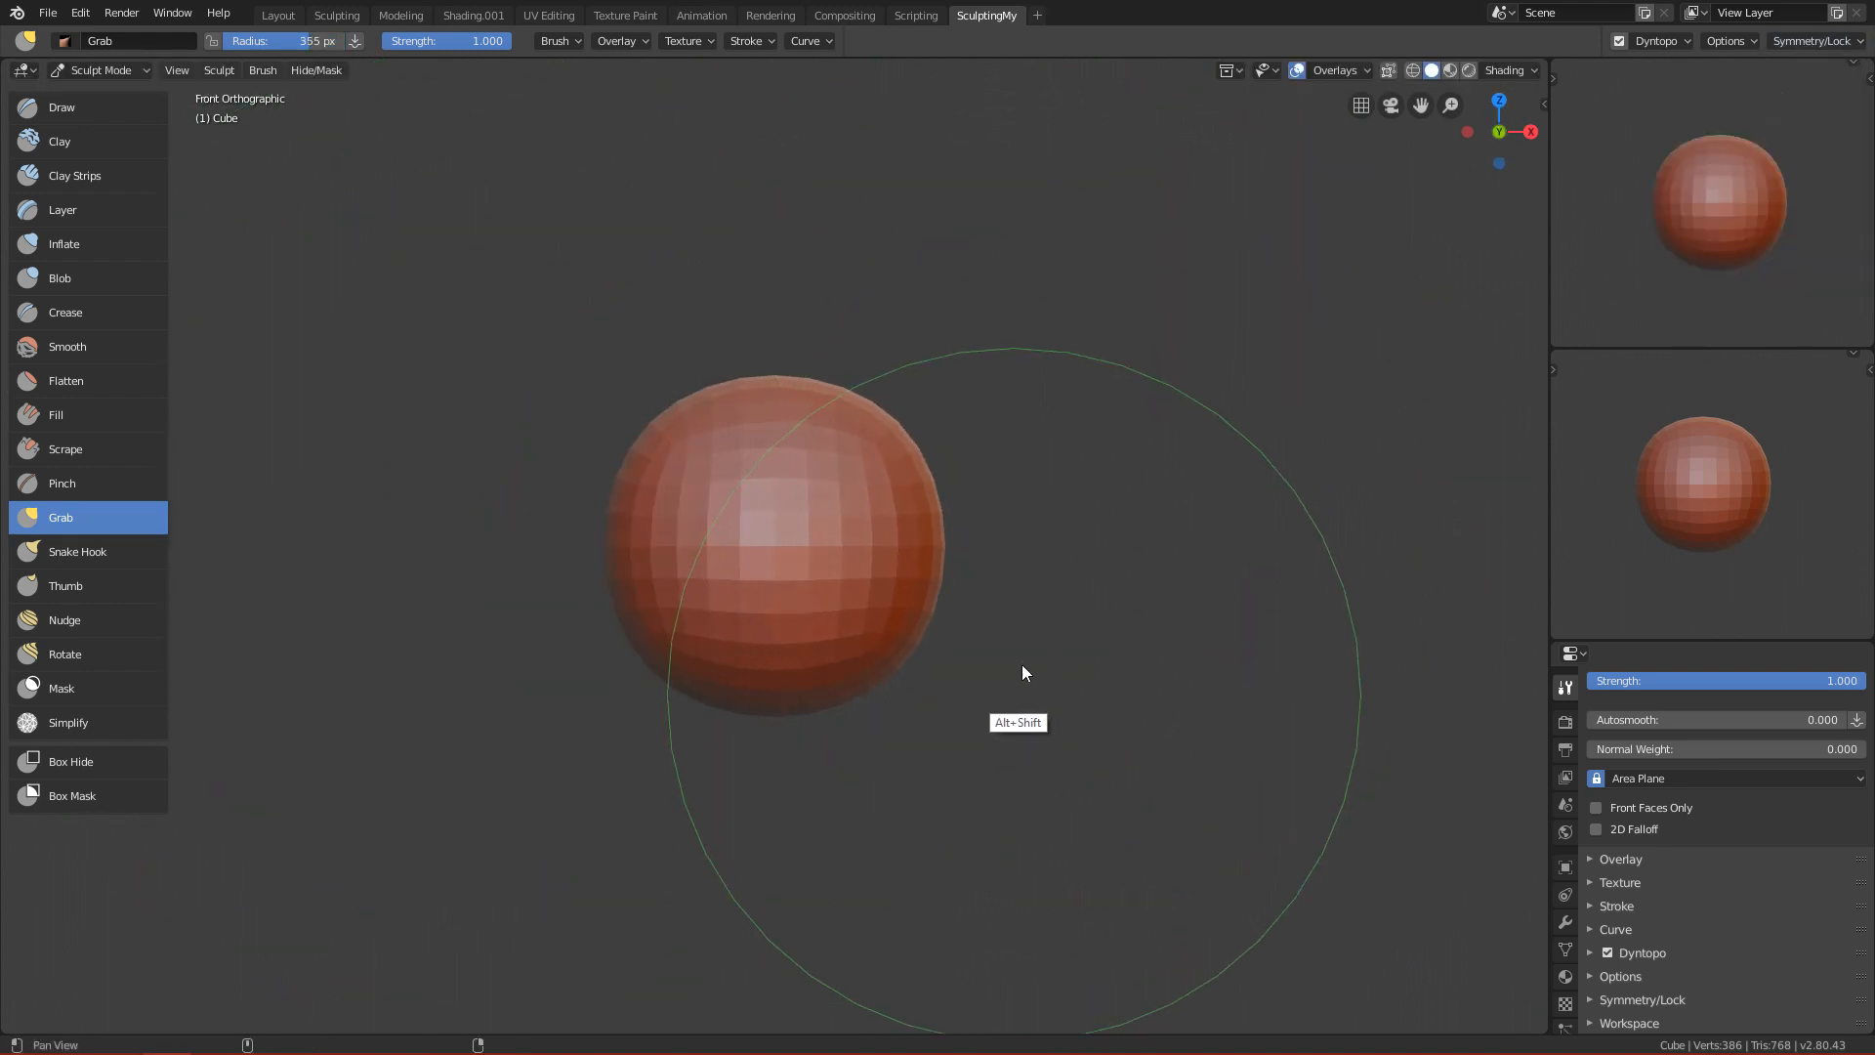
Pull the lower part of the sphere downward in front view with a 332 px Grab brush to form an elongated head shape.
{"action": "left_click_drag", "start_coordinate": [1019, 672], "coordinate": [1122, 446], "text": "alt+shift"}
{"action": "key", "text": "f"}
{"action": "left_click", "coordinate": [941, 477]}
{"action": "left_click_drag", "start_coordinate": [942, 479], "coordinate": [870, 542]}
{"action": "key", "text": "ctrl+z"}
{"action": "key", "text": "f"}
{"action": "left_click", "coordinate": [865, 437]}
{"action": "mouse_move", "coordinate": [866, 436]}
{"action": "left_mouse_down"}
{"action": "mouse_move", "coordinate": [879, 578]}
{"action": "mouse_move", "coordinate": [857, 527]}
{"action": "left_mouse_up"}
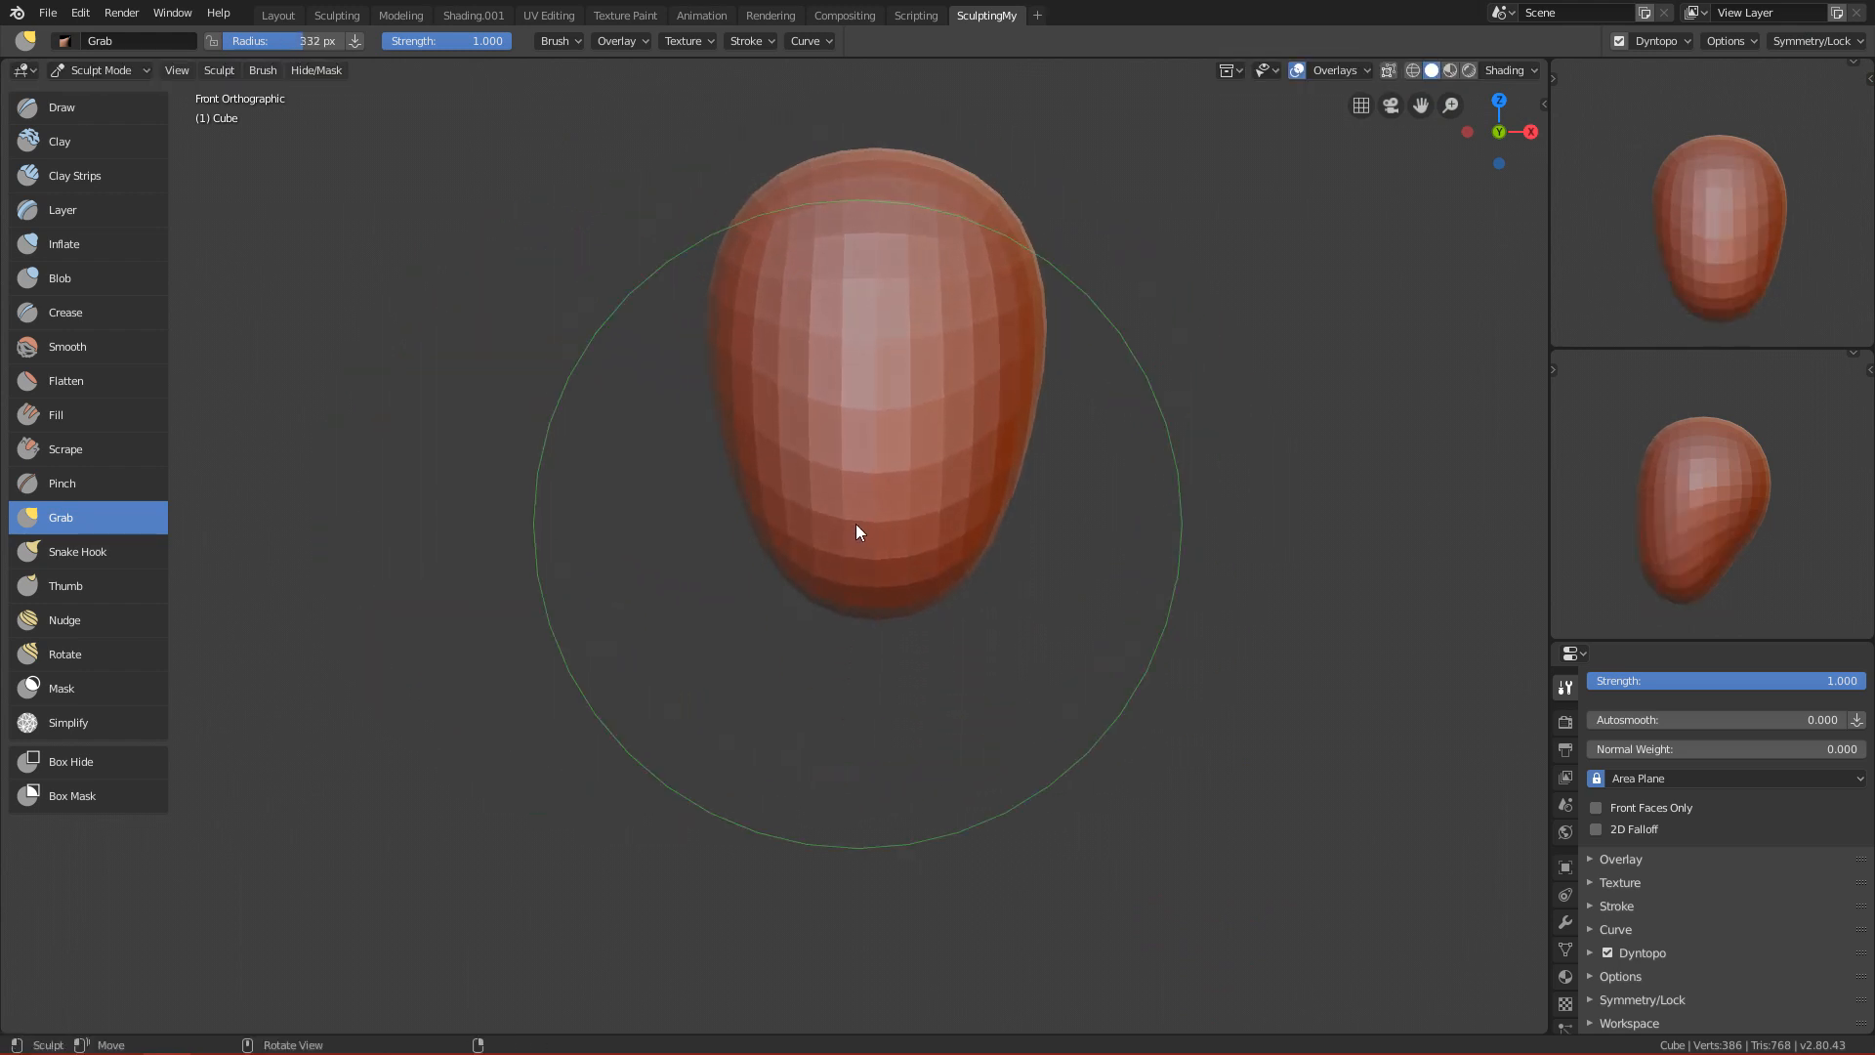
Check the elongated shape from another angle, return to front view and set the Grab brush radius to 282 px.
{"action": "middle_click_drag", "start_coordinate": [858, 527], "coordinate": [1049, 565]}
{"action": "key", "text": "KP_1"}
{"action": "key", "text": "f"}
{"action": "left_click", "coordinate": [799, 446]}
{"action": "mouse_move", "coordinate": [976, 520]}
{"action": "left_mouse_down", "text": "ctrl+alt"}
{"action": "mouse_move", "coordinate": [1038, 395]}
{"action": "mouse_move", "coordinate": [1012, 554]}
{"action": "left_mouse_up", "text": "ctrl+alt"}
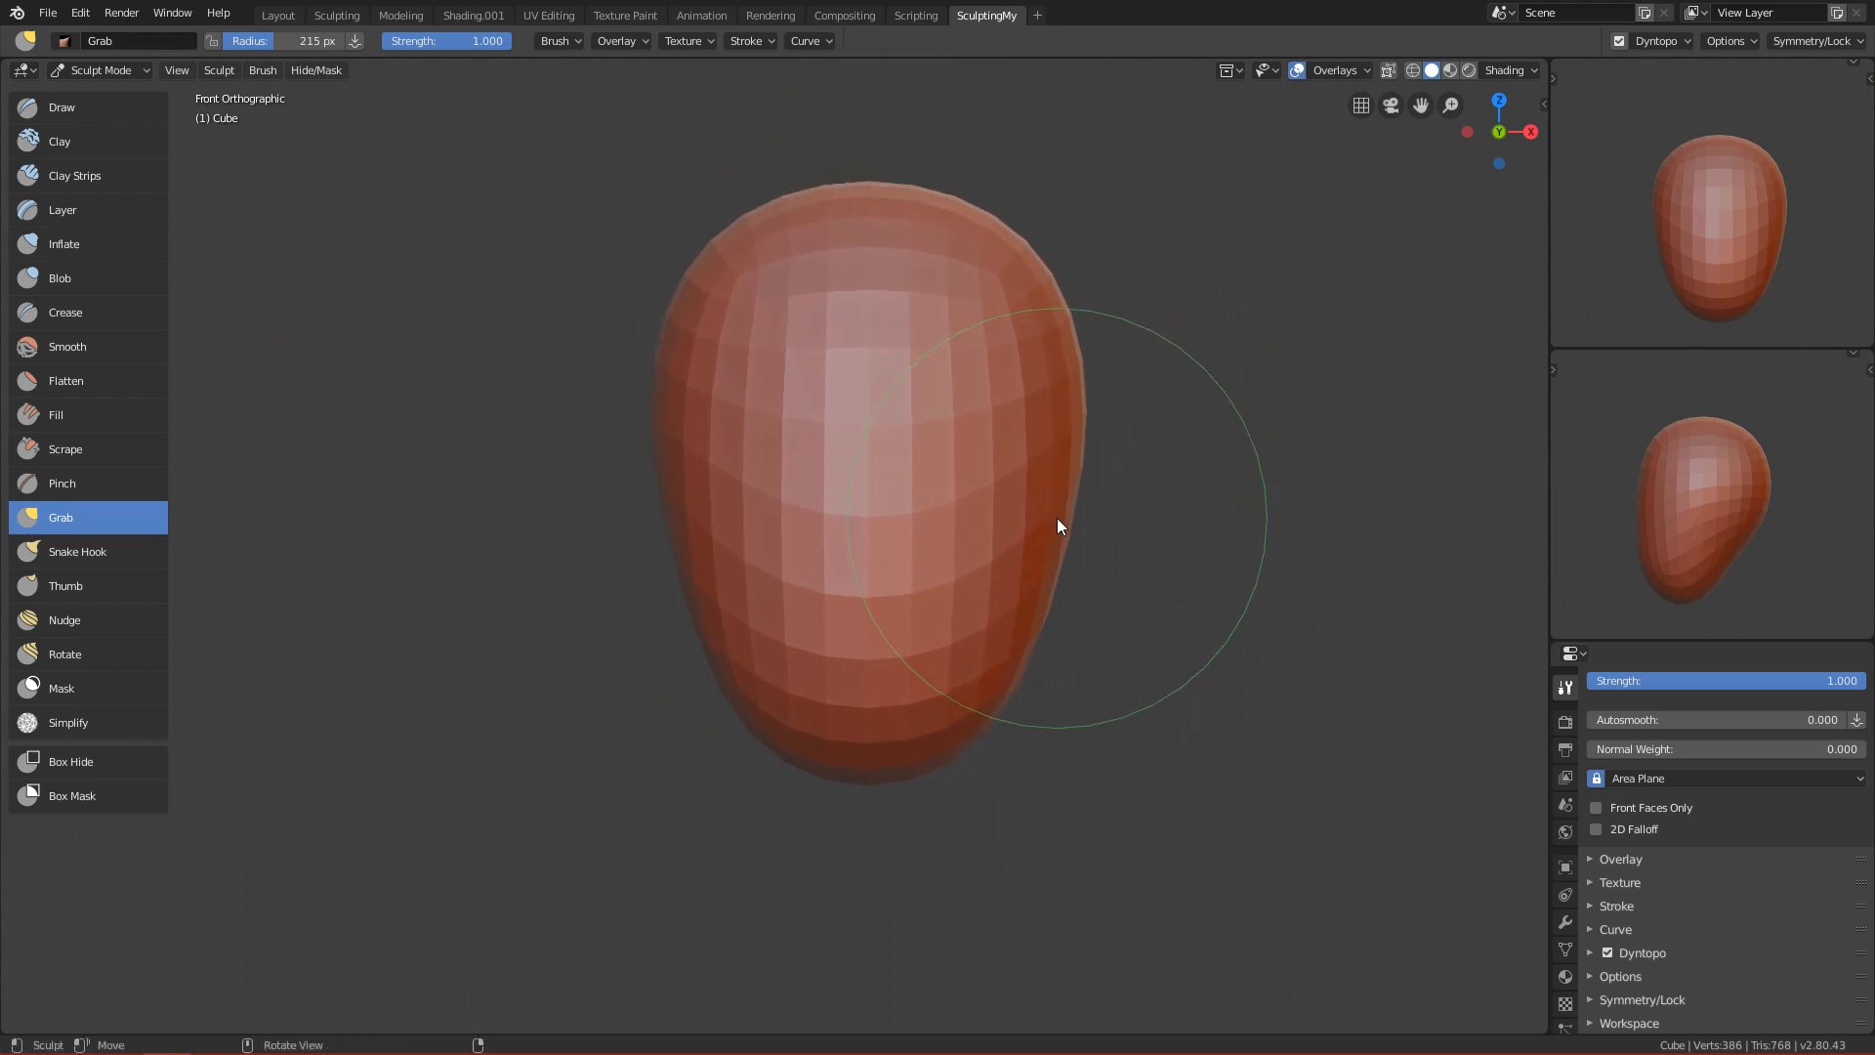
{"action": "key", "text": "f"}
{"action": "left_click", "coordinate": [1103, 553]}
{"action": "left_click_drag", "start_coordinate": [1035, 640], "coordinate": [993, 641], "text": "ctrl+alt"}
{"action": "key", "text": "f"}
{"action": "left_click", "coordinate": [916, 603]}
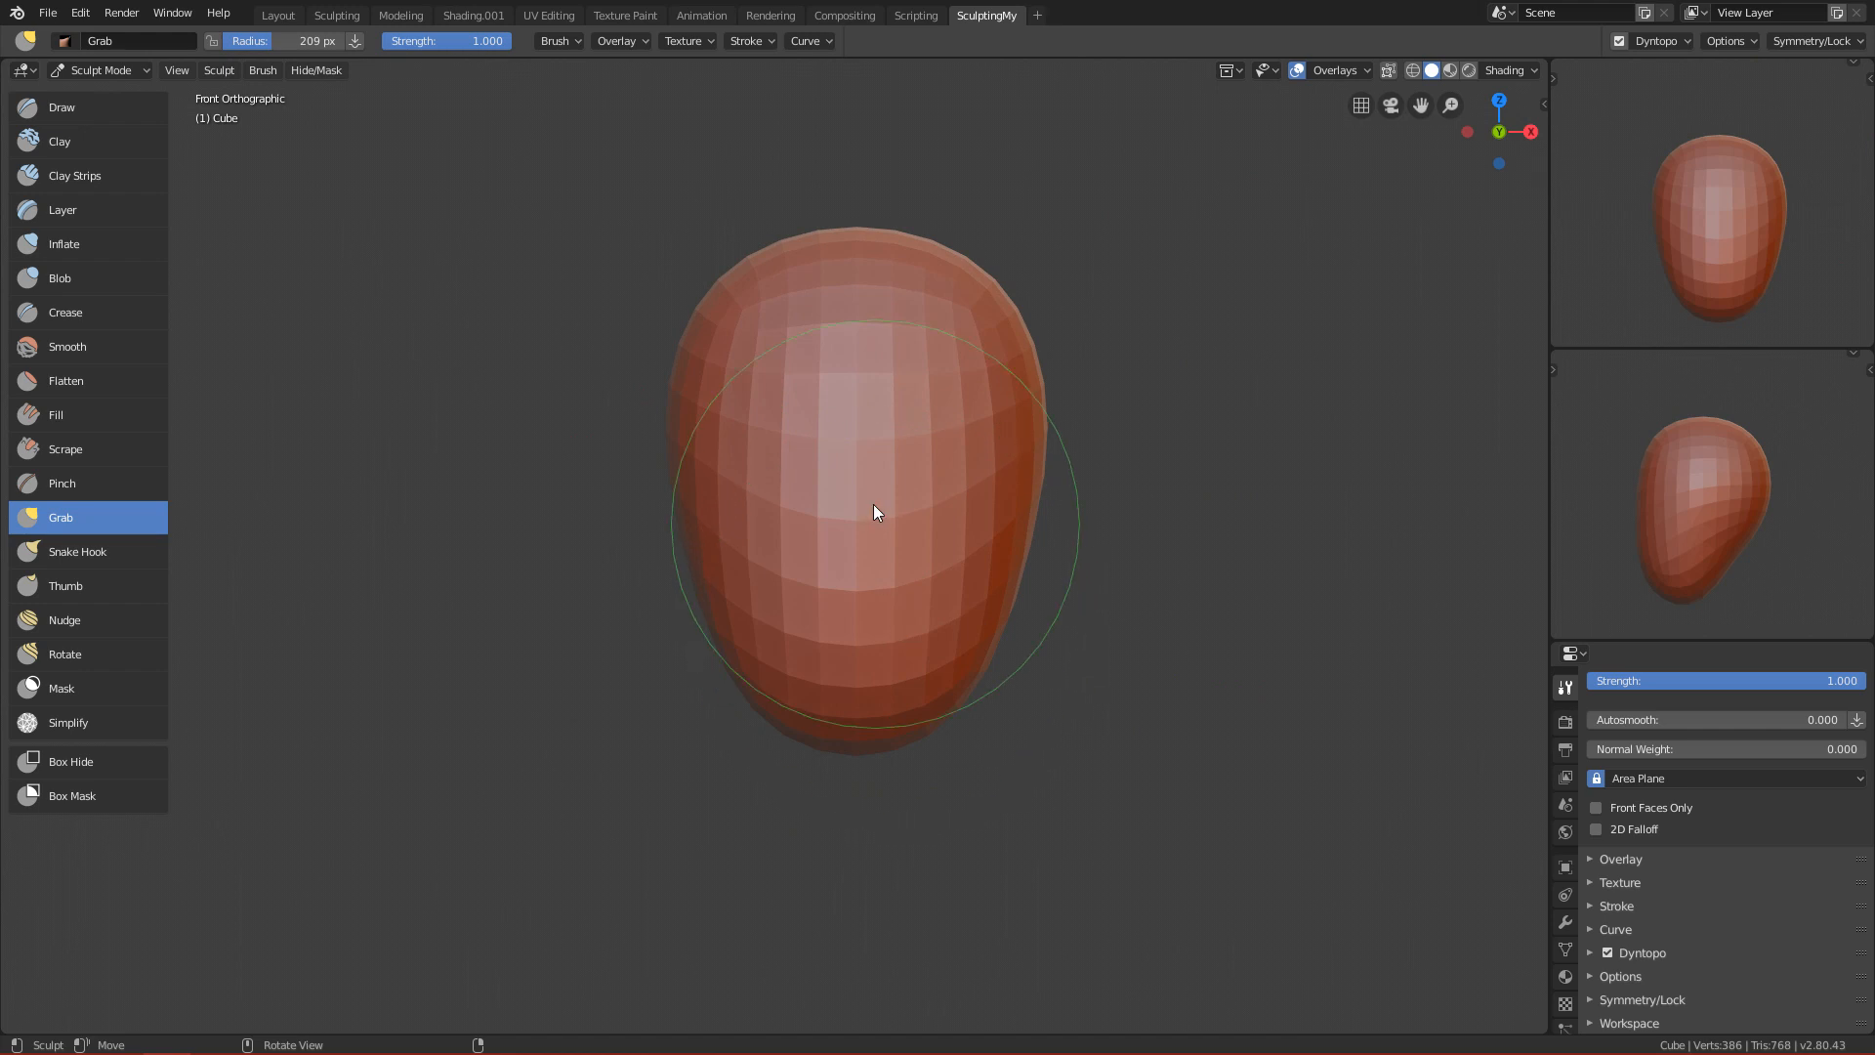
{"action": "key", "text": "f"}
{"action": "left_click", "coordinate": [953, 602]}
Turn on the X-axis lock and try a short Grab pull on the shape's lower end, undoing the pull.
{"action": "left_click", "coordinate": [1797, 43]}
{"action": "left_click_drag", "start_coordinate": [858, 728], "coordinate": [871, 767]}
{"action": "key", "text": "ctrl+z"}
{"action": "left_click", "coordinate": [1796, 43]}
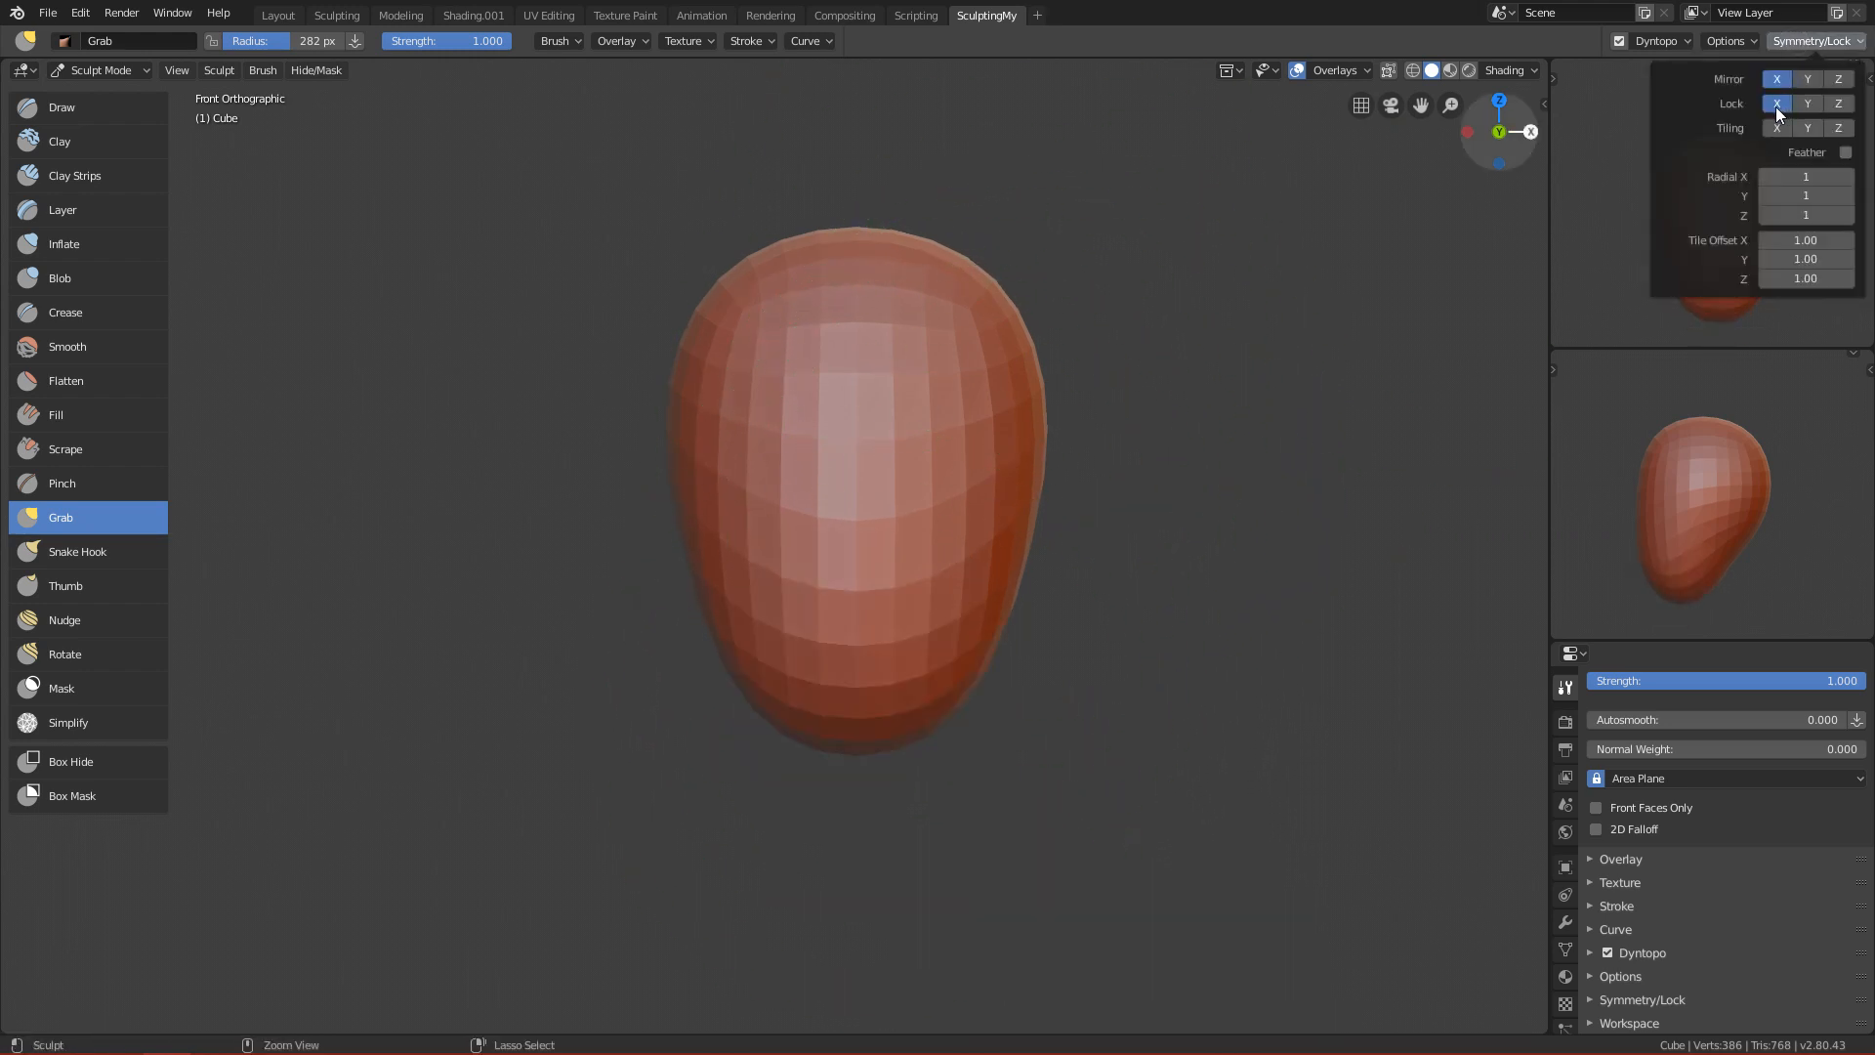
Stretch the shape vertically with X locked by pulling its lower end down and its upper end up, then try and undo a sideways pull.
{"action": "key", "text": "f"}
{"action": "left_click", "coordinate": [1088, 606]}
{"action": "mouse_move", "coordinate": [939, 682]}
{"action": "left_mouse_down"}
{"action": "mouse_move", "coordinate": [970, 729]}
{"action": "mouse_move", "coordinate": [966, 773]}
{"action": "left_mouse_up"}
{"action": "left_click_drag", "start_coordinate": [900, 262], "coordinate": [905, 210]}
{"action": "key", "text": "f"}
{"action": "left_click", "coordinate": [778, 474]}
{"action": "middle_click_drag", "start_coordinate": [900, 590], "coordinate": [900, 439], "text": "ctrl"}
{"action": "key", "text": "f"}
{"action": "left_click", "coordinate": [863, 439]}
{"action": "left_click_drag", "start_coordinate": [913, 437], "coordinate": [965, 439], "text": "ctrl"}
{"action": "key", "text": "ctrl+z"}
Reframe the front view with a 179 px brush radius and undo both vertical stretches of the shape.
{"action": "mouse_move", "coordinate": [1023, 496]}
{"action": "left_mouse_down", "text": "ctrl+alt"}
{"action": "mouse_move", "coordinate": [1014, 666]}
{"action": "mouse_move", "coordinate": [711, 615]}
{"action": "left_mouse_up", "text": "ctrl+alt"}
{"action": "key", "text": "grave"}
{"action": "left_click", "coordinate": [665, 575]}
{"action": "key", "text": "f"}
{"action": "left_click", "coordinate": [1109, 578]}
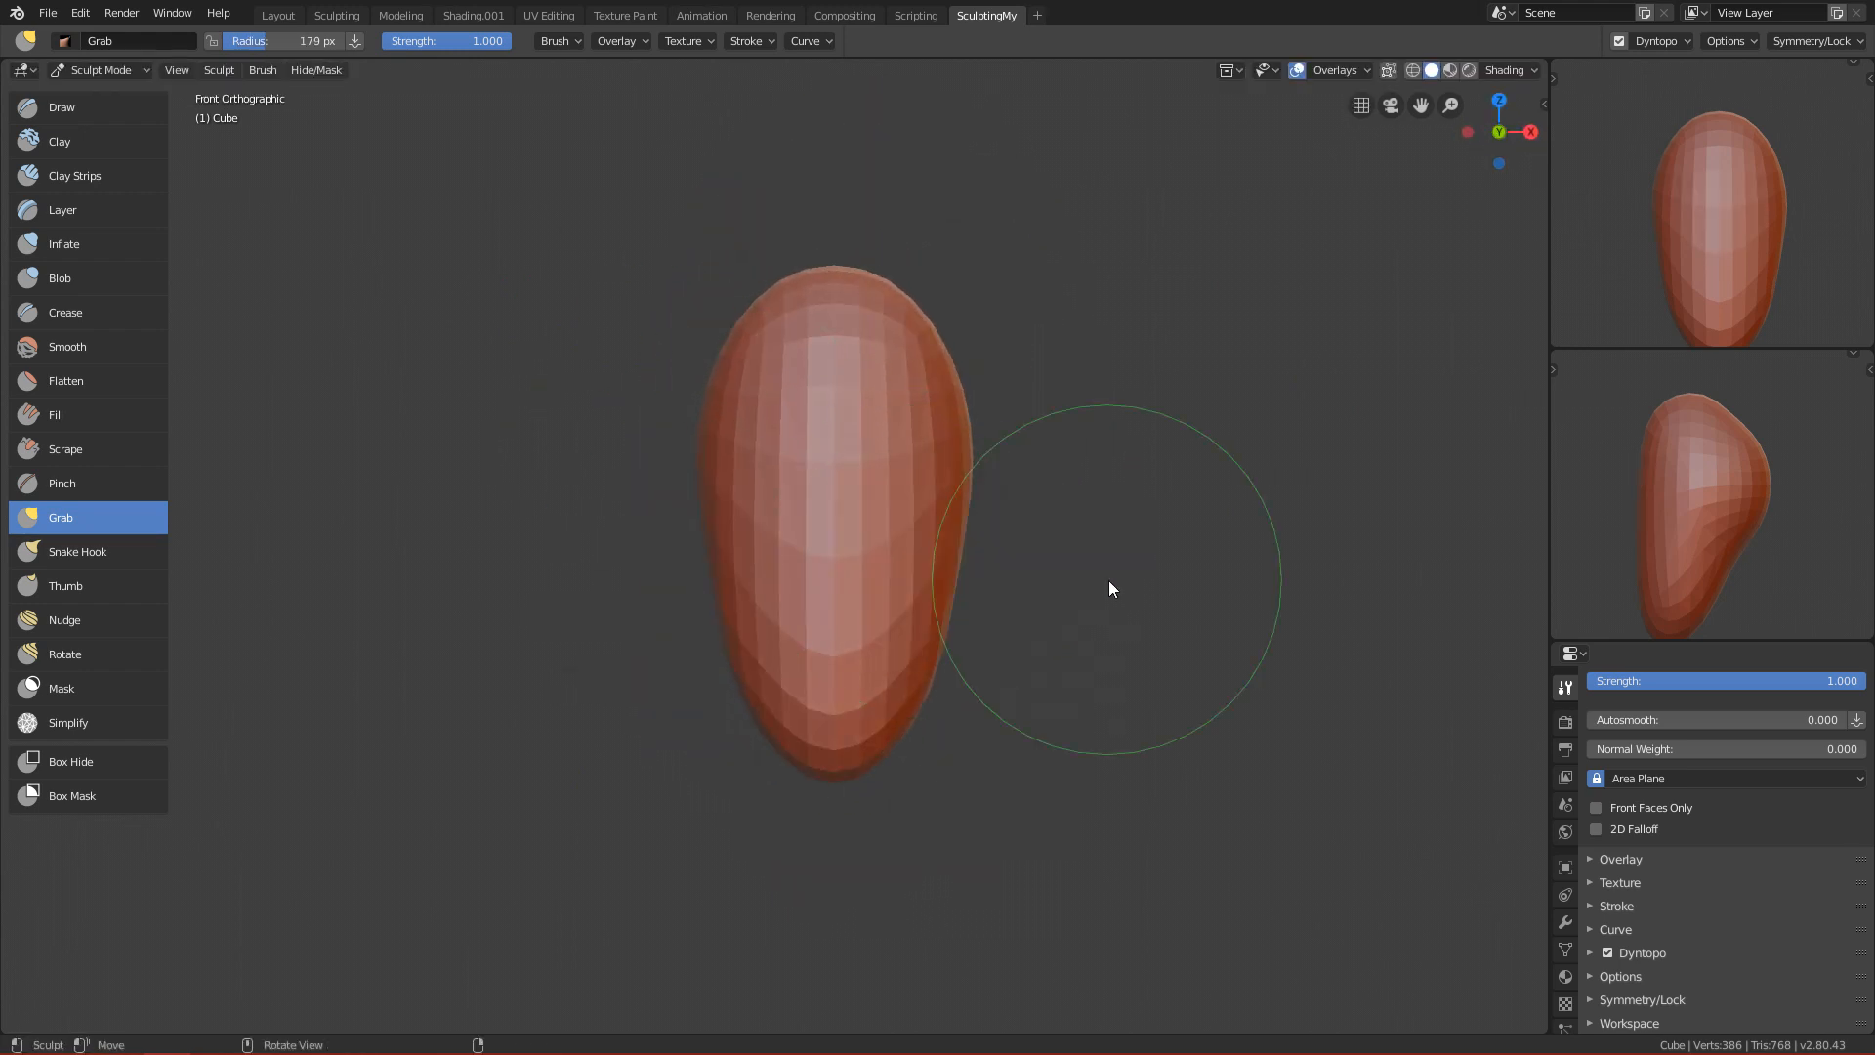
{"action": "left_click", "coordinate": [1817, 40]}
{"action": "key", "text": "ctrl+z"}
{"action": "key", "text": "ctrl+z"}
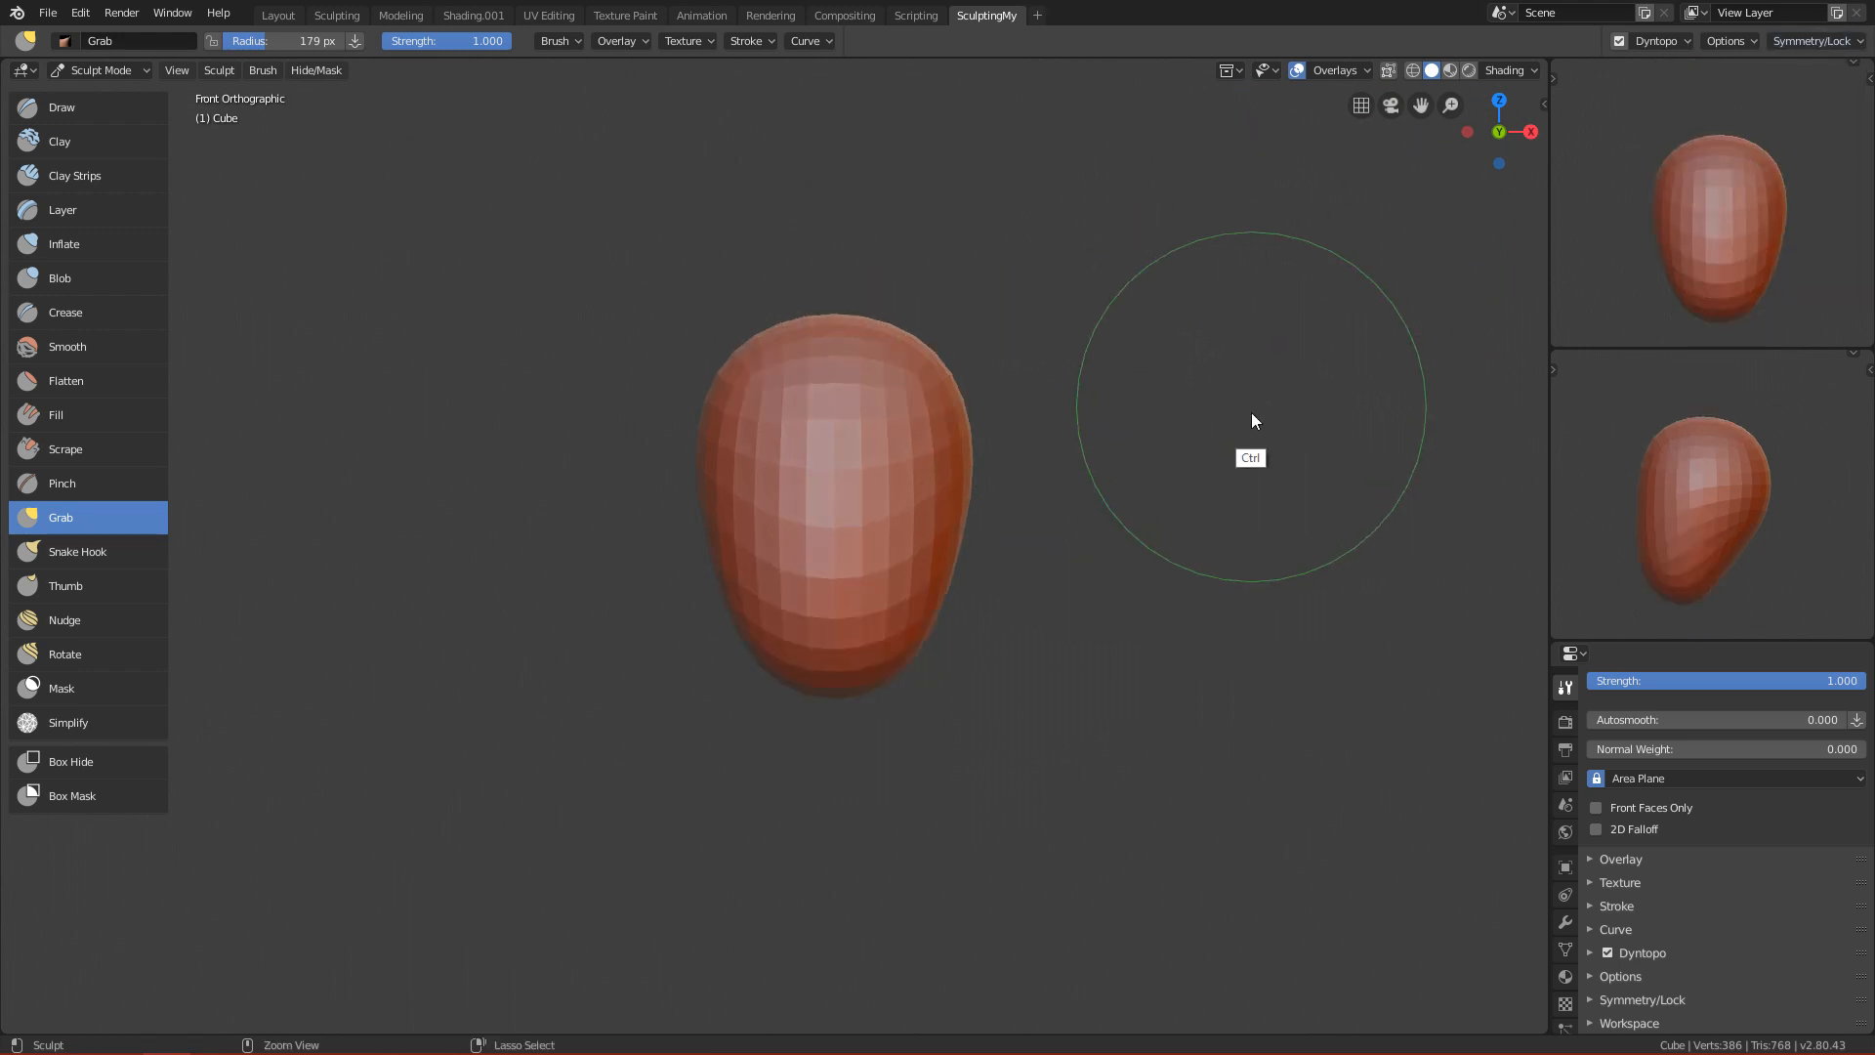
Switch the axis lock from X to Z and set the Grab brush radius to 276 px.
{"action": "left_click", "coordinate": [1814, 41]}
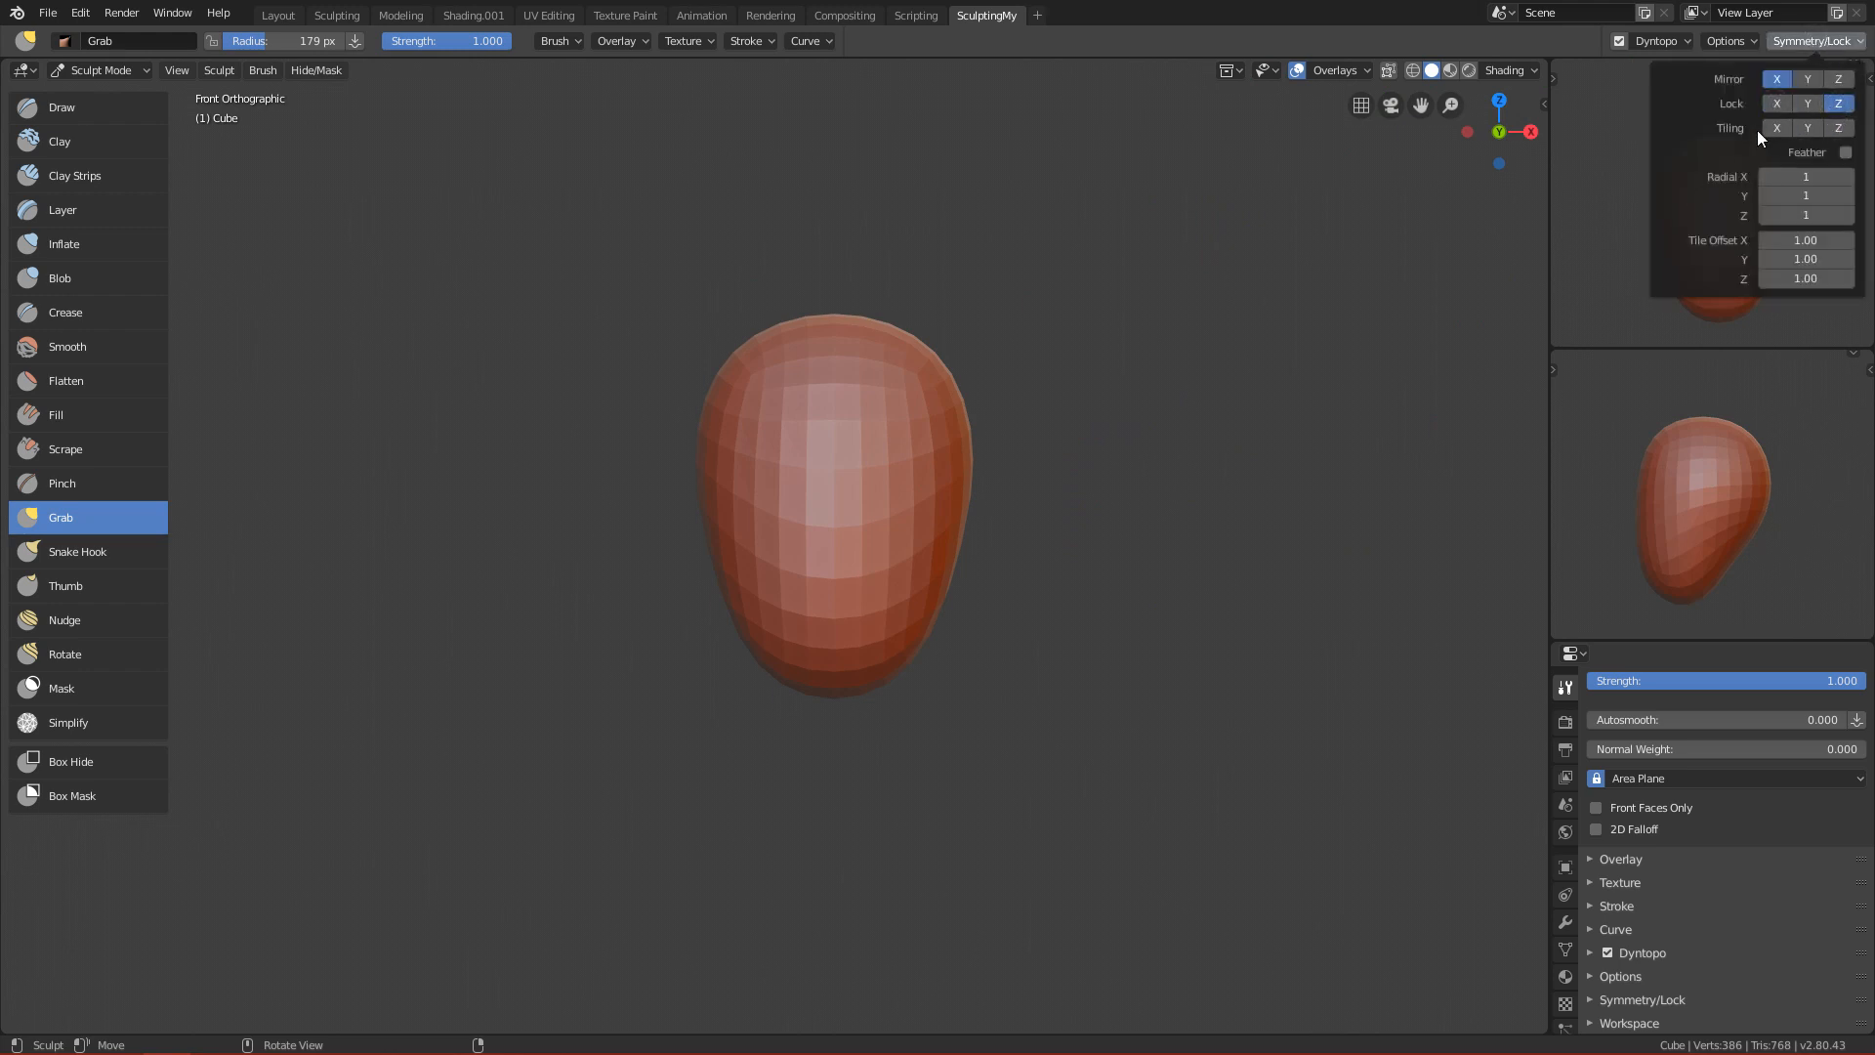
{"action": "middle_click_drag", "start_coordinate": [1031, 639], "coordinate": [1059, 541], "text": "ctrl"}
{"action": "key", "text": "f"}
{"action": "left_click", "coordinate": [1152, 535]}
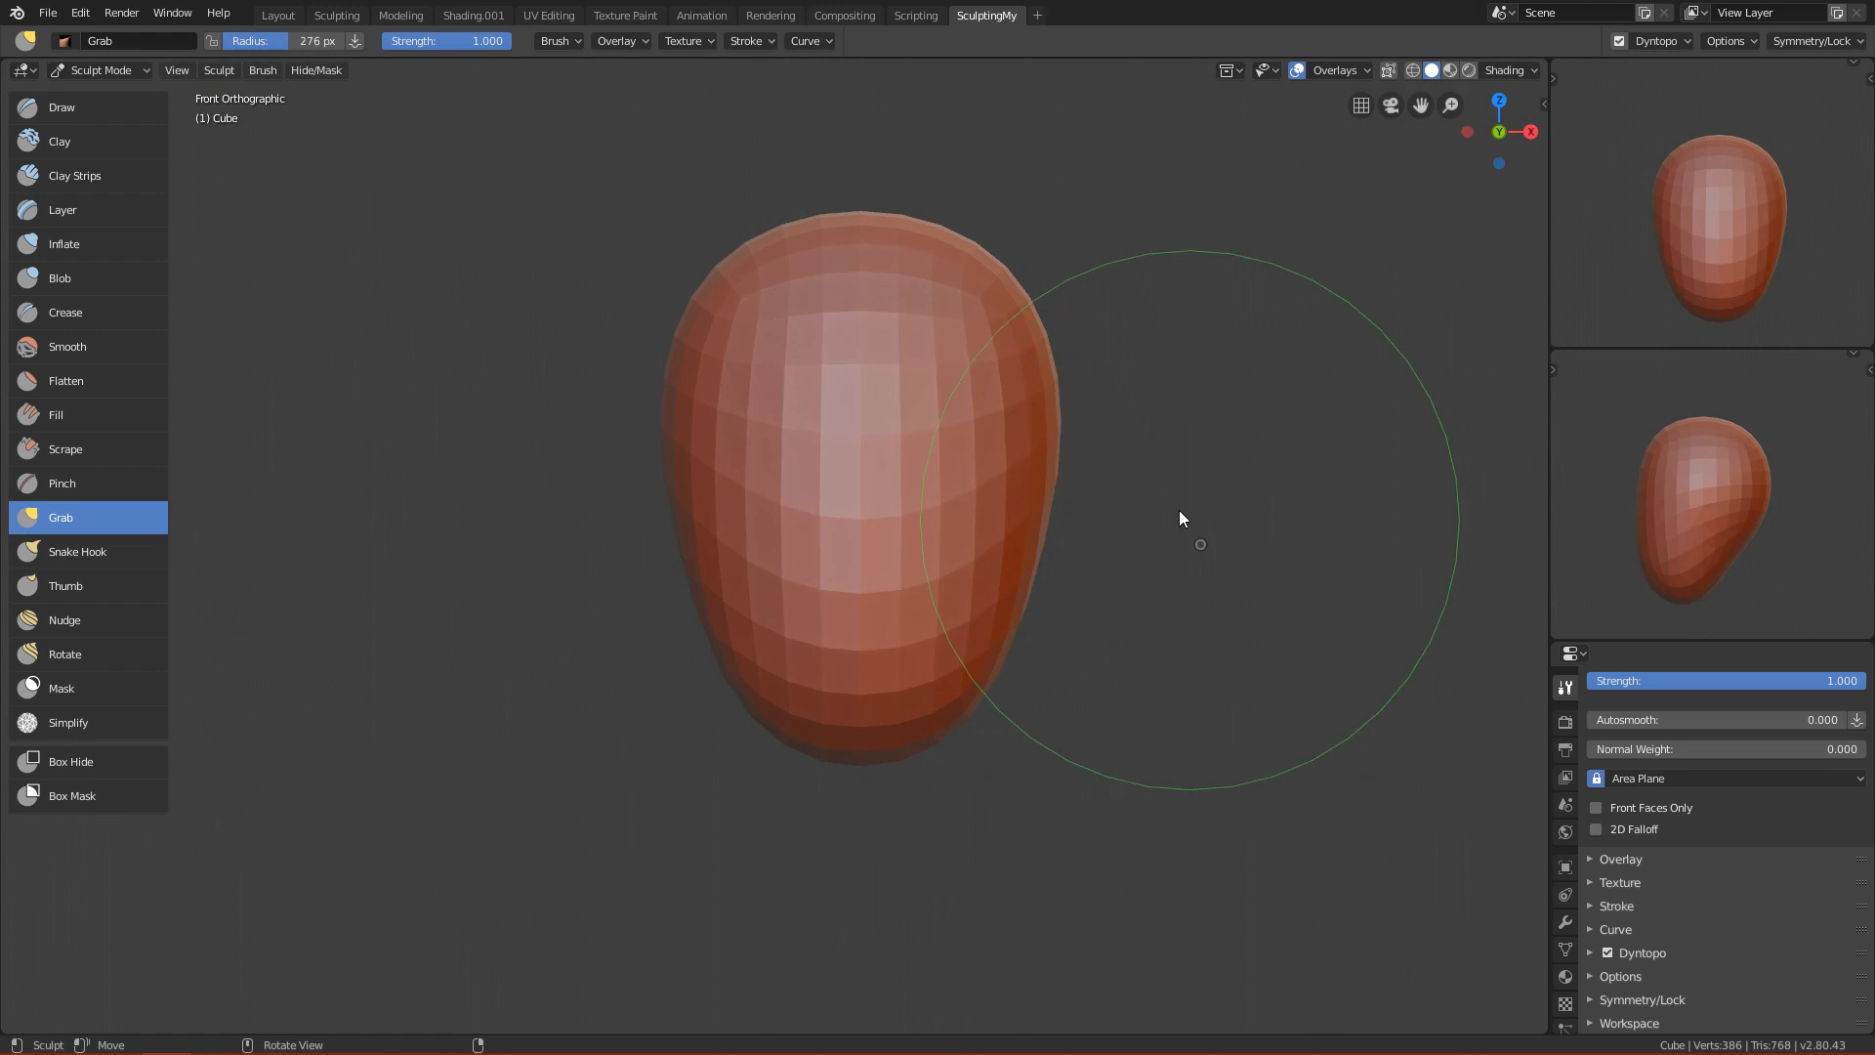
Try pulling the shape's side inward with the Z axis locked and undo it.
{"action": "key", "text": "f"}
{"action": "left_click", "coordinate": [1030, 318]}
{"action": "left_click_drag", "start_coordinate": [1033, 450], "coordinate": [982, 450]}
{"action": "key", "text": "ctrl+z"}
{"action": "key", "text": "ctrl+z"}
Resize the Grab brush and pull the upper side of the shape inward with Z locked and X mirroring on.
{"action": "key", "text": "f"}
{"action": "left_click", "coordinate": [769, 306]}
{"action": "key", "text": "f"}
{"action": "left_click", "coordinate": [1133, 389]}
{"action": "left_click", "coordinate": [1827, 43]}
{"action": "key", "text": "f"}
{"action": "left_click", "coordinate": [1126, 429]}
{"action": "mouse_move", "coordinate": [1051, 397]}
{"action": "left_mouse_down"}
{"action": "mouse_move", "coordinate": [994, 391]}
{"action": "mouse_move", "coordinate": [1039, 420]}
{"action": "mouse_move", "coordinate": [1006, 98]}
{"action": "mouse_move", "coordinate": [1004, 354]}
{"action": "mouse_move", "coordinate": [1031, 589]}
{"action": "mouse_move", "coordinate": [961, 295]}
{"action": "mouse_move", "coordinate": [1030, 325]}
{"action": "mouse_move", "coordinate": [994, 332]}
{"action": "mouse_move", "coordinate": [1012, 334]}
{"action": "left_mouse_up"}
Narrow the jaw area by pulling the lower side of the shape inward with the Z-locked Grab brush.
{"action": "key", "text": "f"}
{"action": "left_click", "coordinate": [968, 327]}
{"action": "left_click_drag", "start_coordinate": [983, 666], "coordinate": [944, 602]}
{"action": "key", "text": "f"}
{"action": "left_click", "coordinate": [837, 658]}
Pull the chin area in right view with a 311 px Grab brush while Z stays locked.
{"action": "key", "text": "KP_3"}
{"action": "key", "text": "f"}
{"action": "left_click", "coordinate": [763, 747]}
{"action": "left_click_drag", "start_coordinate": [645, 710], "coordinate": [623, 782]}
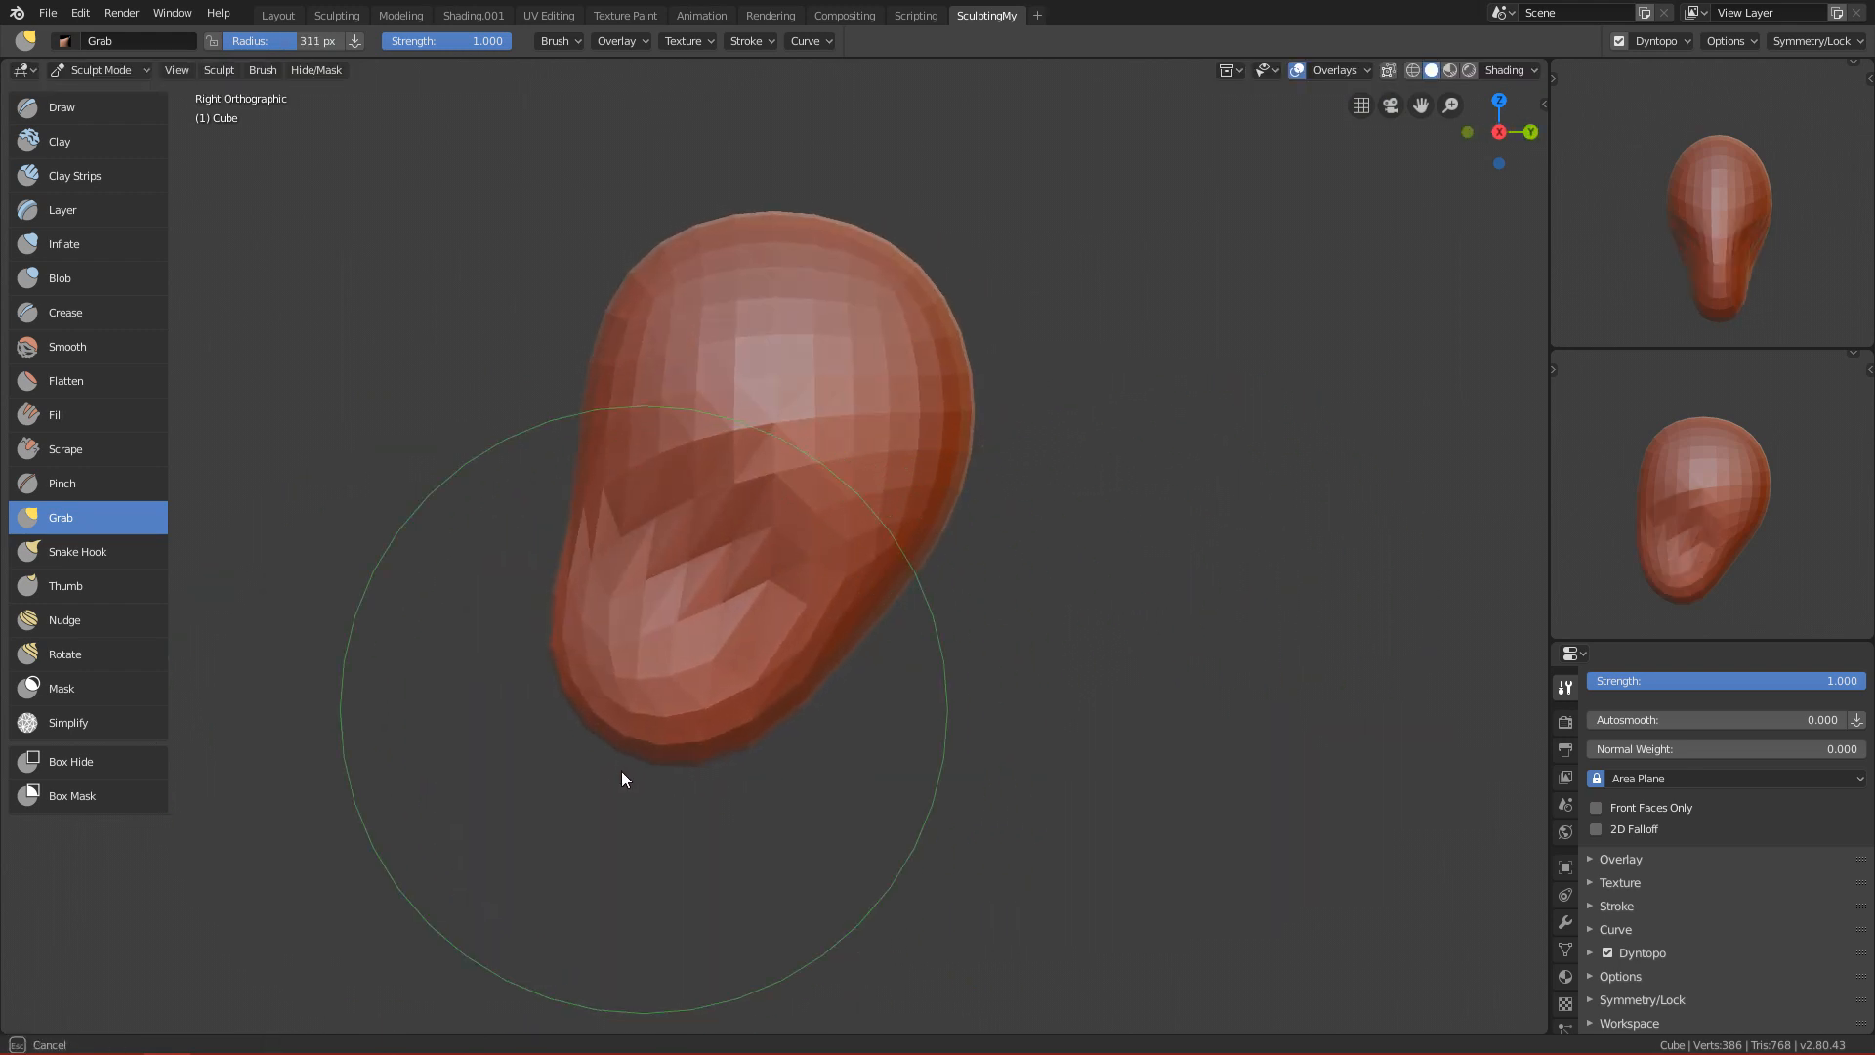
Set the Grab brush radius to 150 px and turn off all axis locks, leaving only X mirroring on.
{"action": "key", "text": "KP_1"}
{"action": "key", "text": "f"}
{"action": "left_click", "coordinate": [891, 525]}
{"action": "middle_click_drag", "start_coordinate": [977, 653], "coordinate": [1056, 517], "text": "ctrl"}
{"action": "left_click", "coordinate": [1812, 40]}
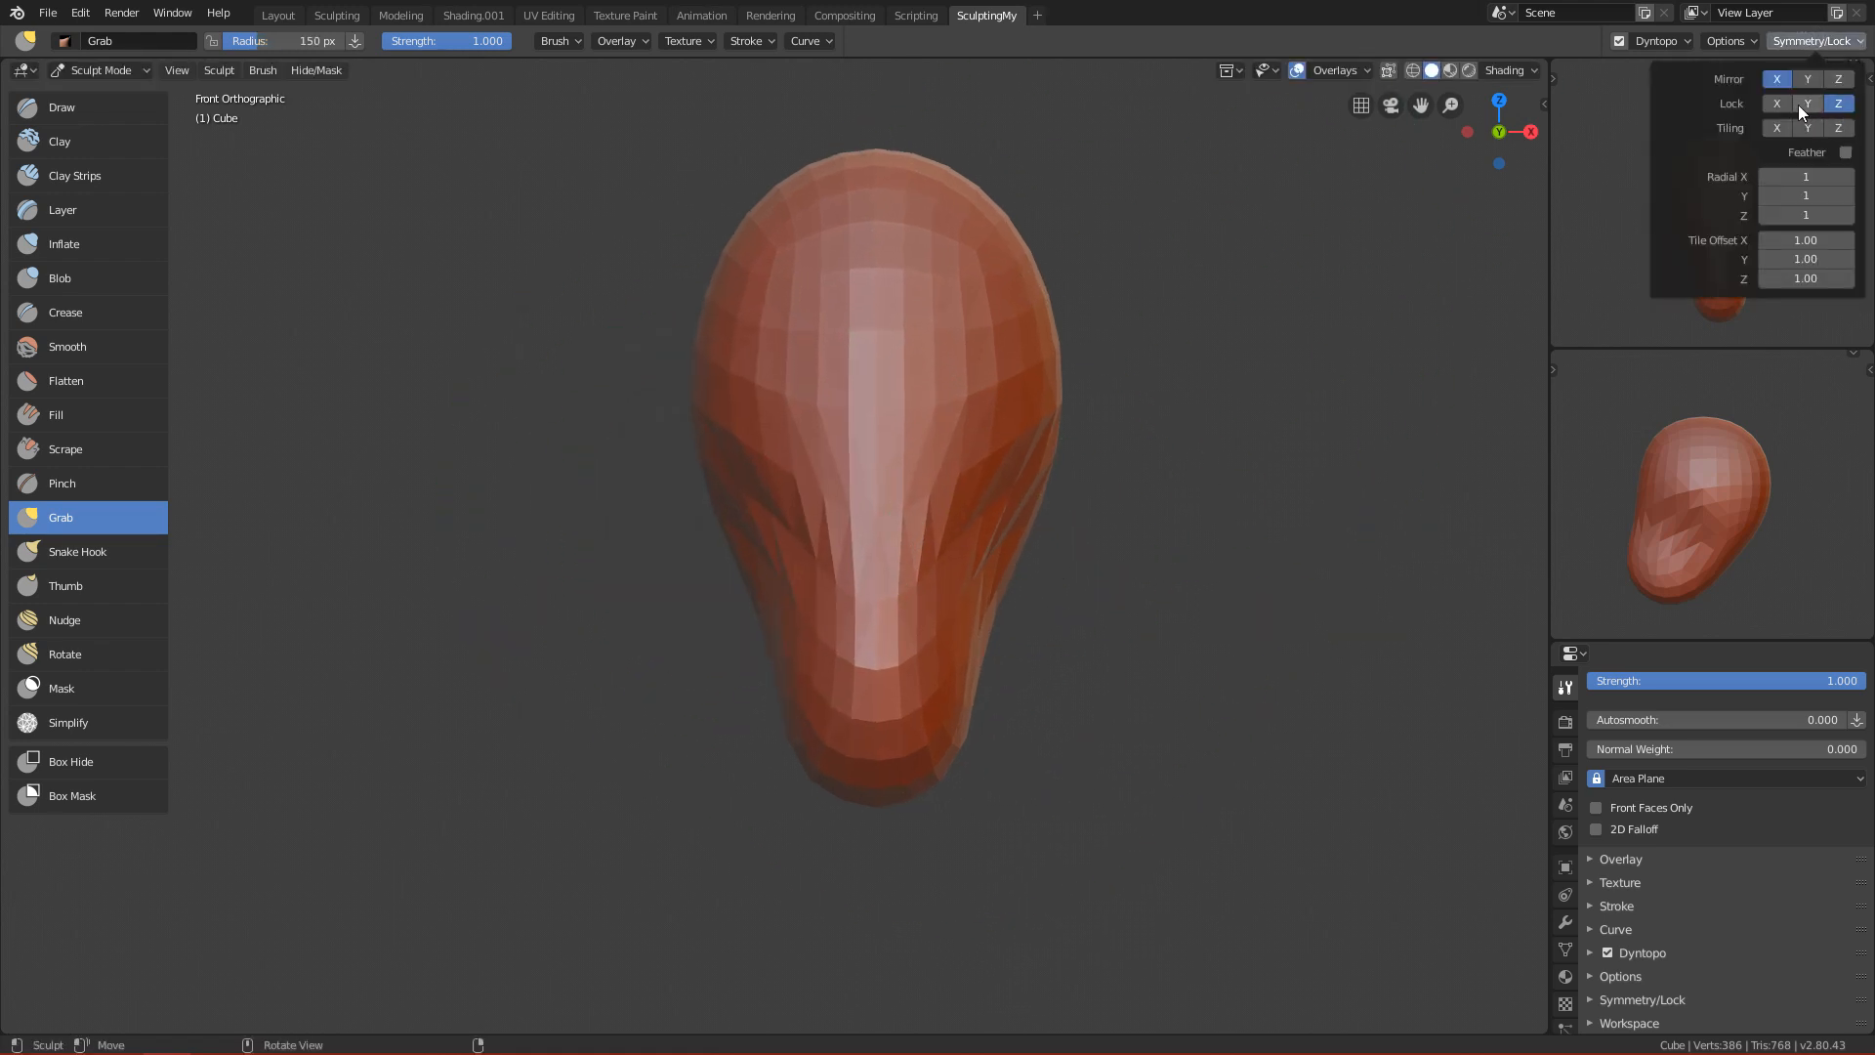
{"action": "middle_click_drag", "start_coordinate": [1244, 423], "coordinate": [1016, 552], "text": "alt"}
{"action": "left_click", "coordinate": [1812, 41]}
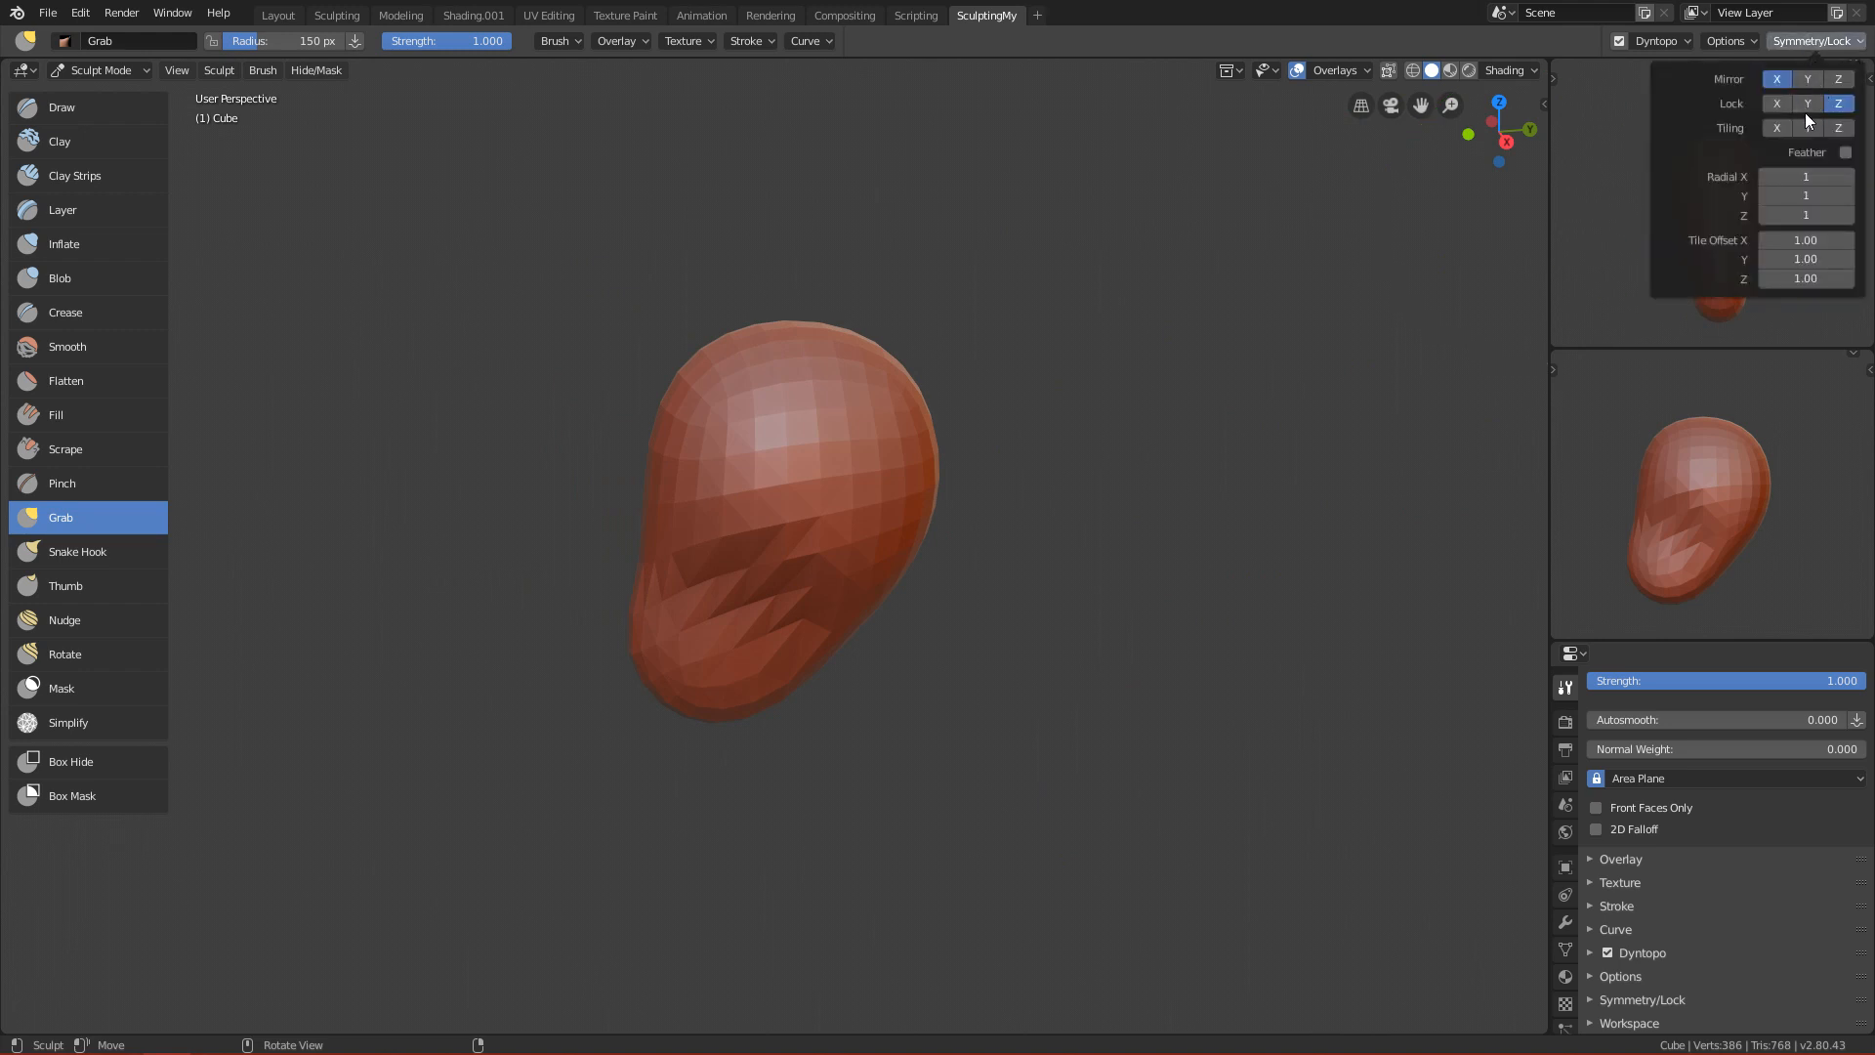
{"action": "left_click", "coordinate": [1836, 104]}
{"action": "left_click", "coordinate": [1774, 104]}
{"action": "left_click", "coordinate": [1838, 103]}
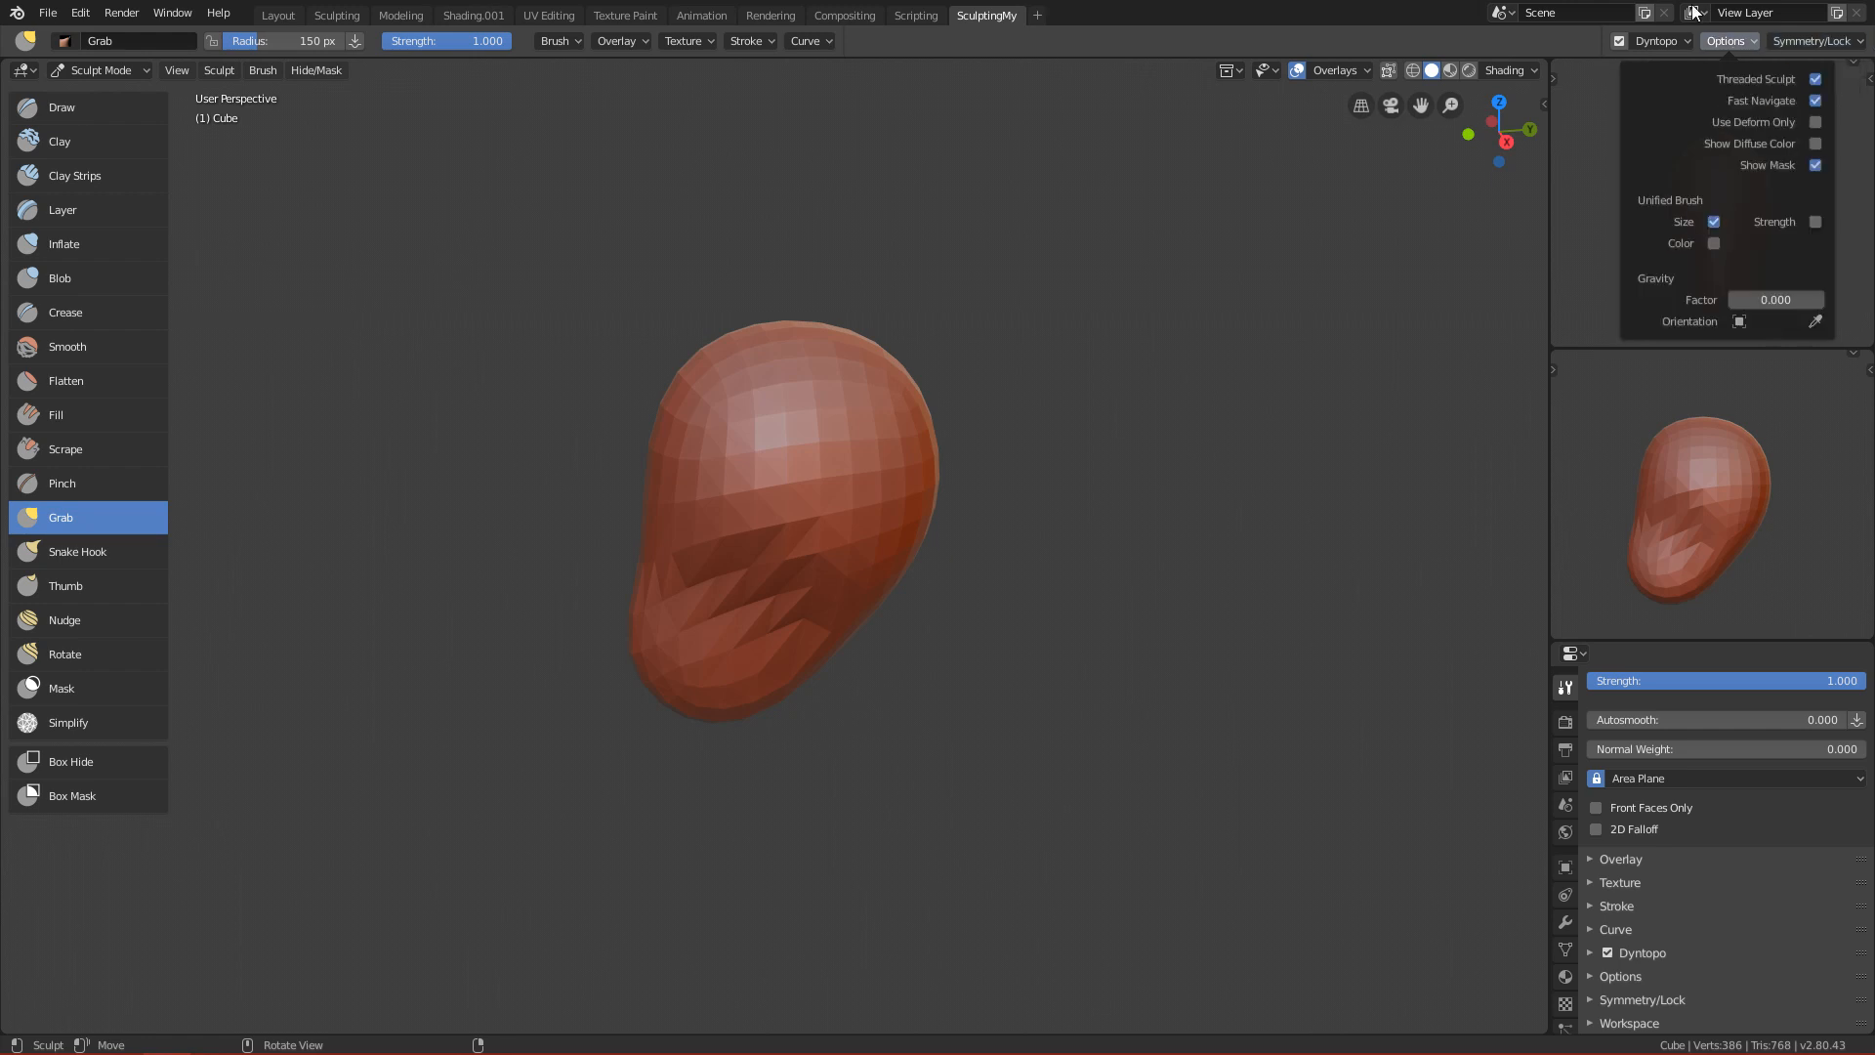
{"action": "mouse_move", "coordinate": [1805, 31]}
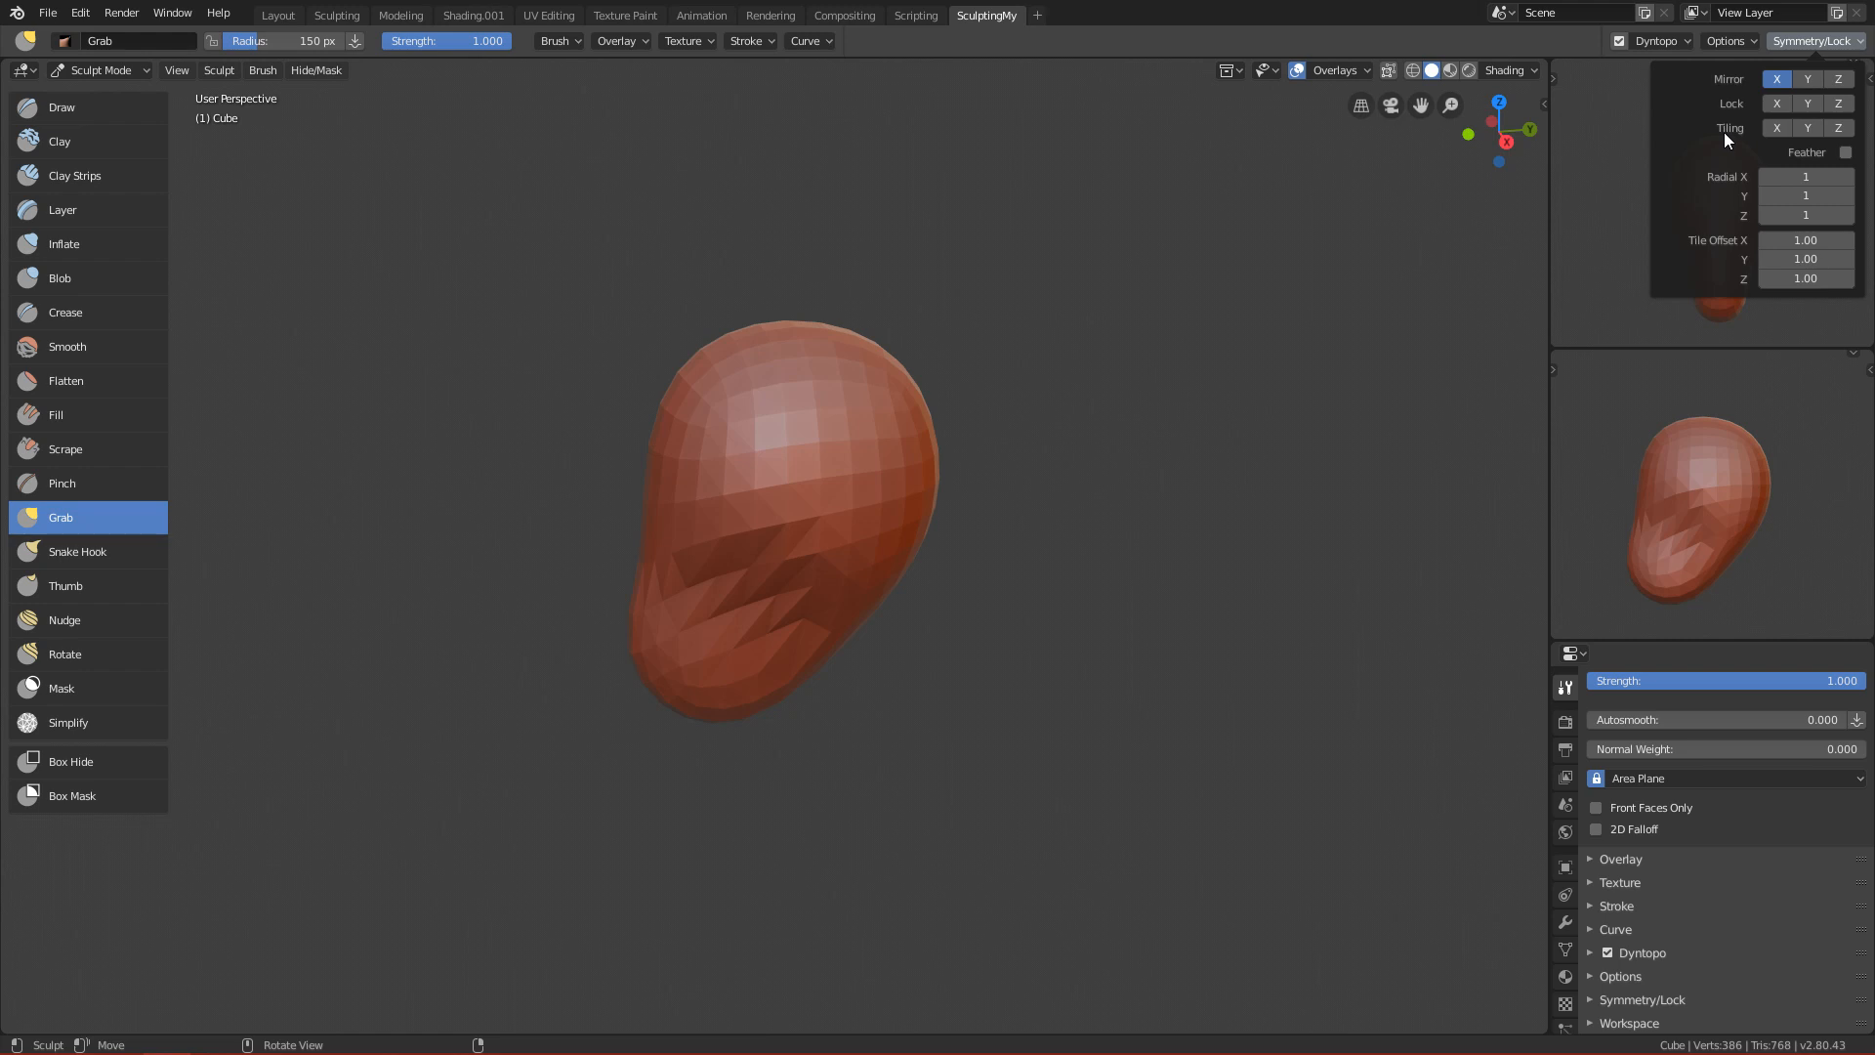
Switch the sculpted head to Object Mode and delete it.
{"action": "mouse_move", "coordinate": [955, 695]}
{"action": "middle_mouse_down"}
{"action": "mouse_move", "coordinate": [922, 718]}
{"action": "mouse_move", "coordinate": [879, 851]}
{"action": "mouse_move", "coordinate": [873, 696]}
{"action": "middle_mouse_up"}
{"action": "scroll", "coordinate": [872, 690], "scroll_direction": "up", "scroll_amount": 1}
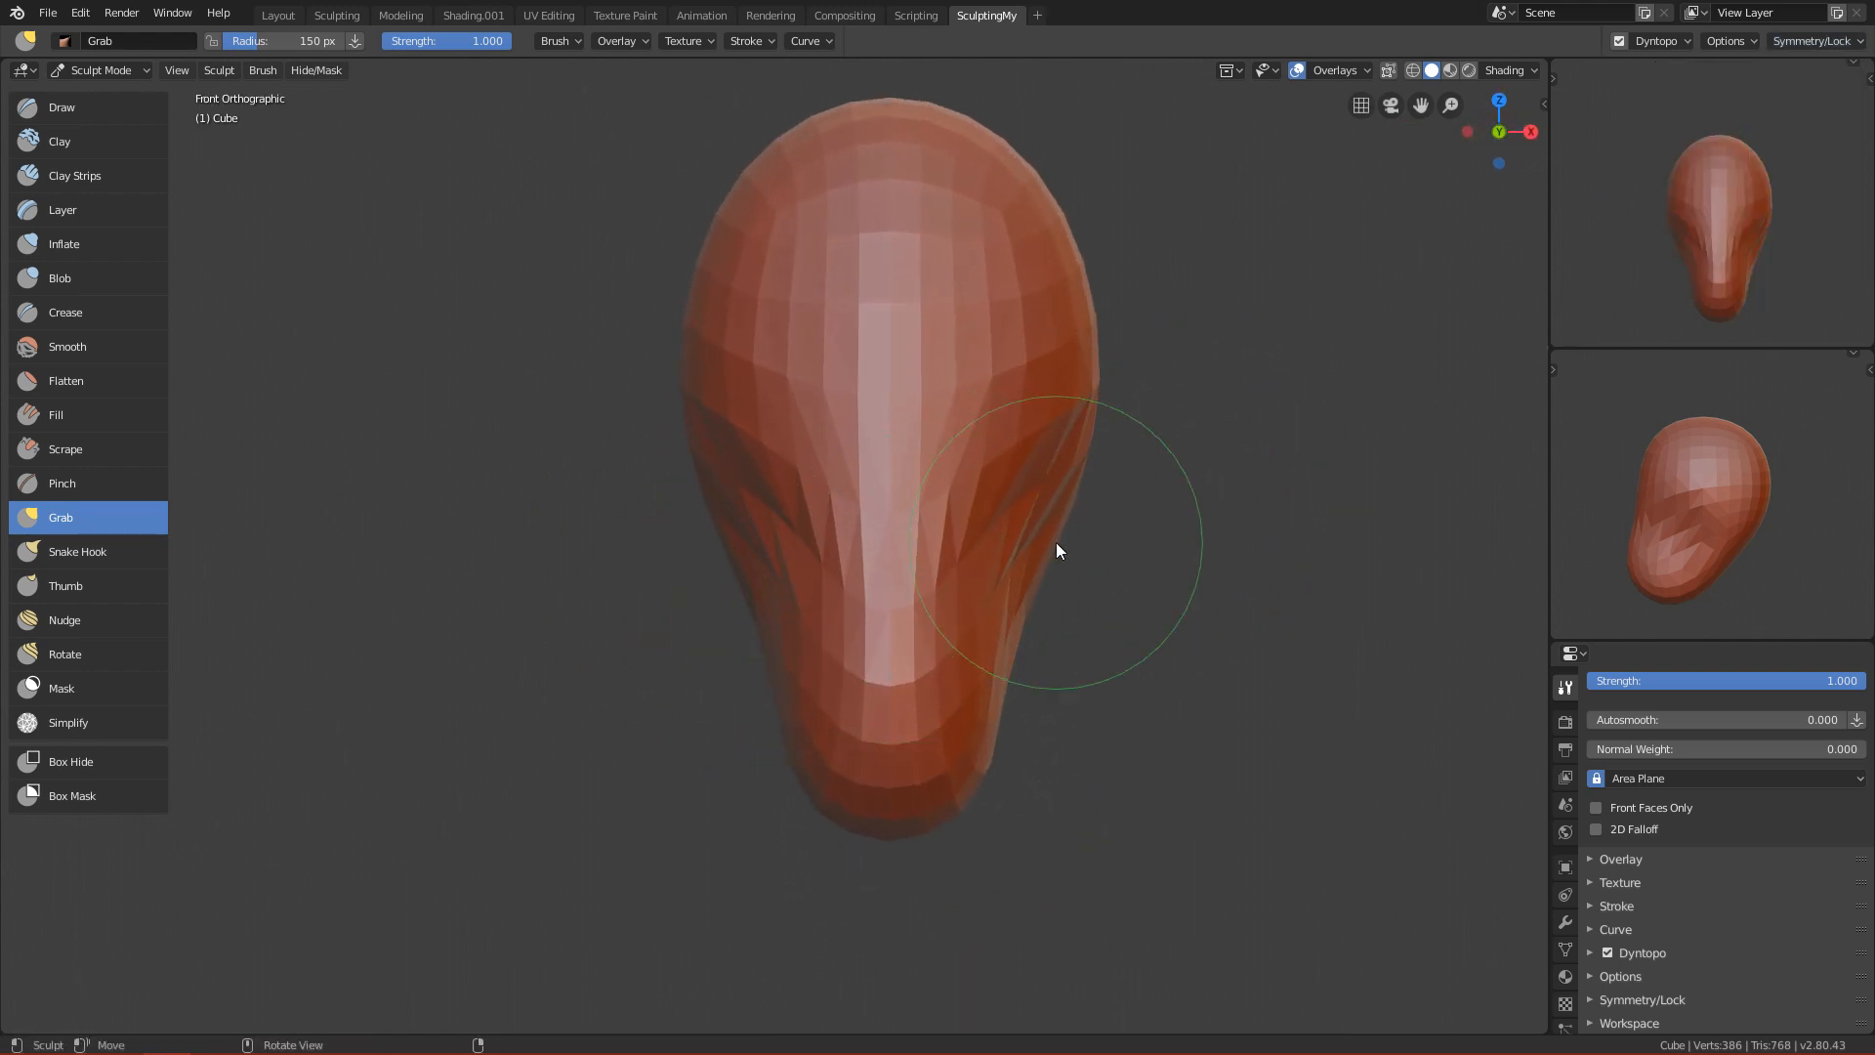
{"action": "key", "text": "ctrl+Tab"}
{"action": "left_click", "coordinate": [694, 541]}
{"action": "left_click", "coordinate": [935, 424]}
{"action": "key", "text": "x"}
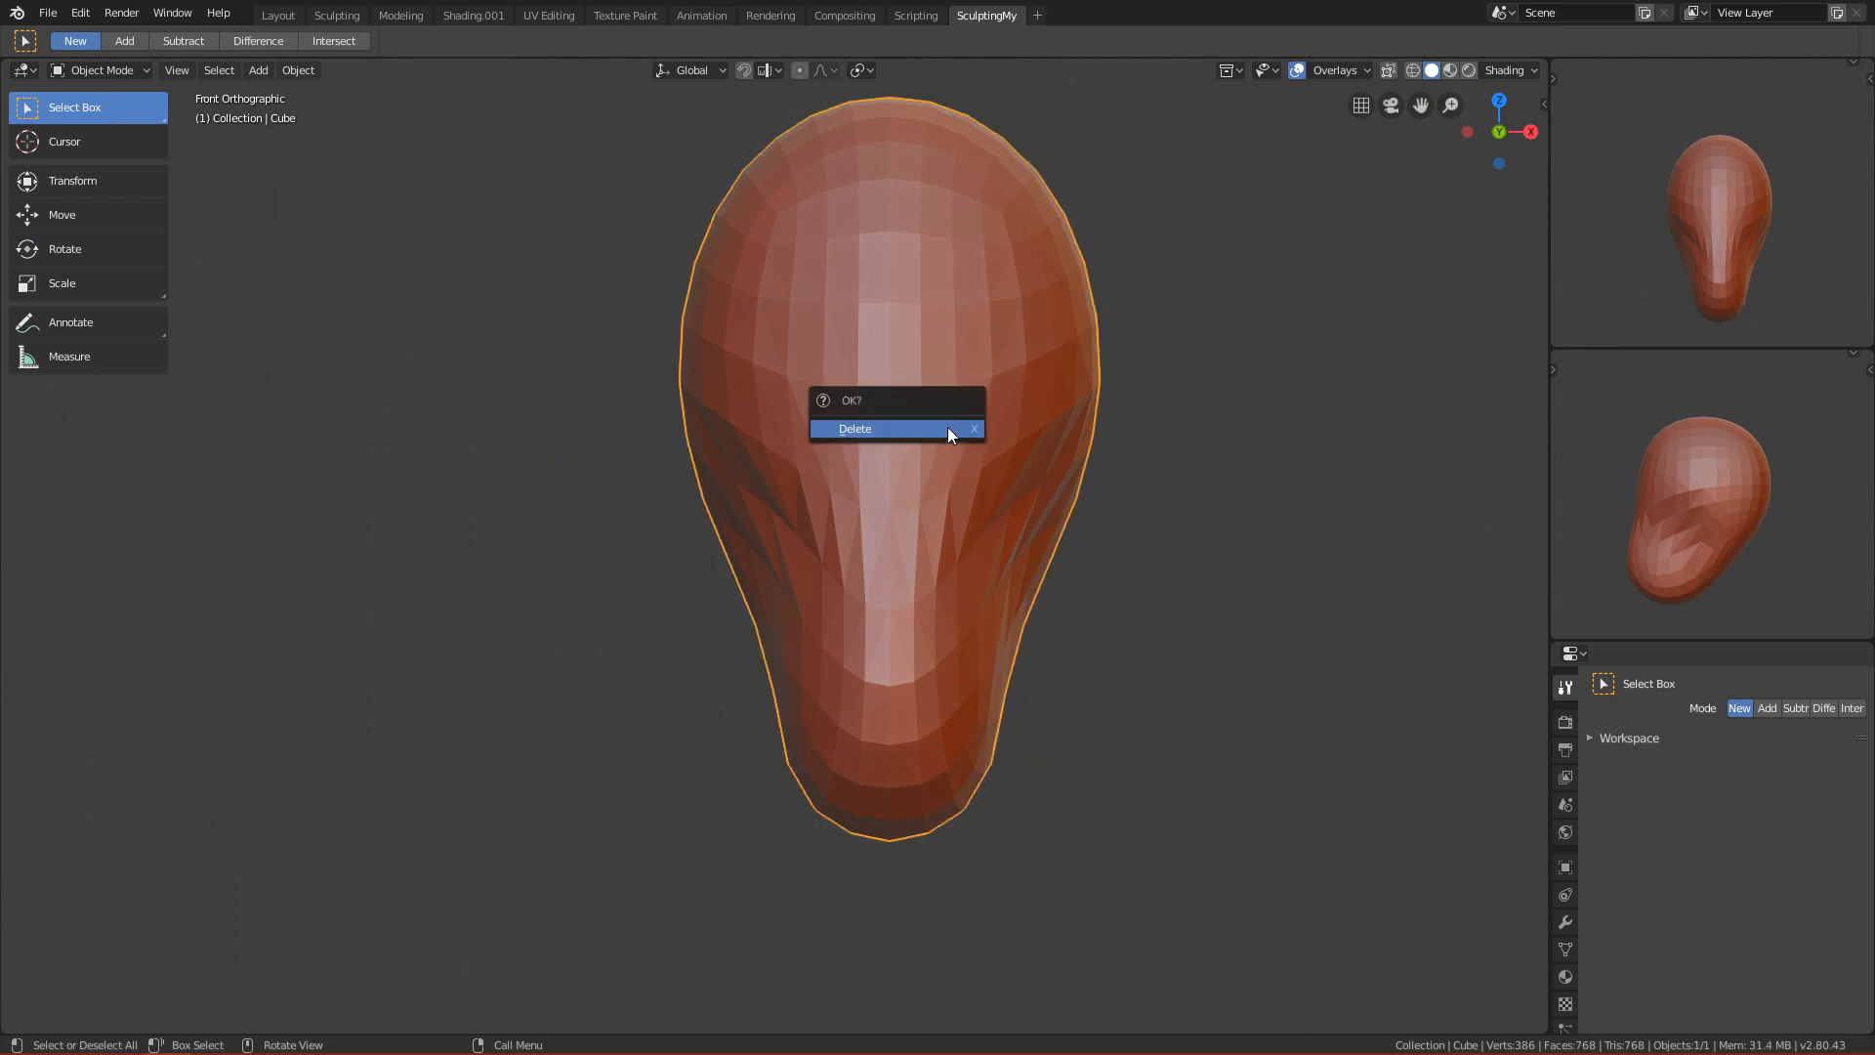
{"action": "left_click", "coordinate": [945, 430]}
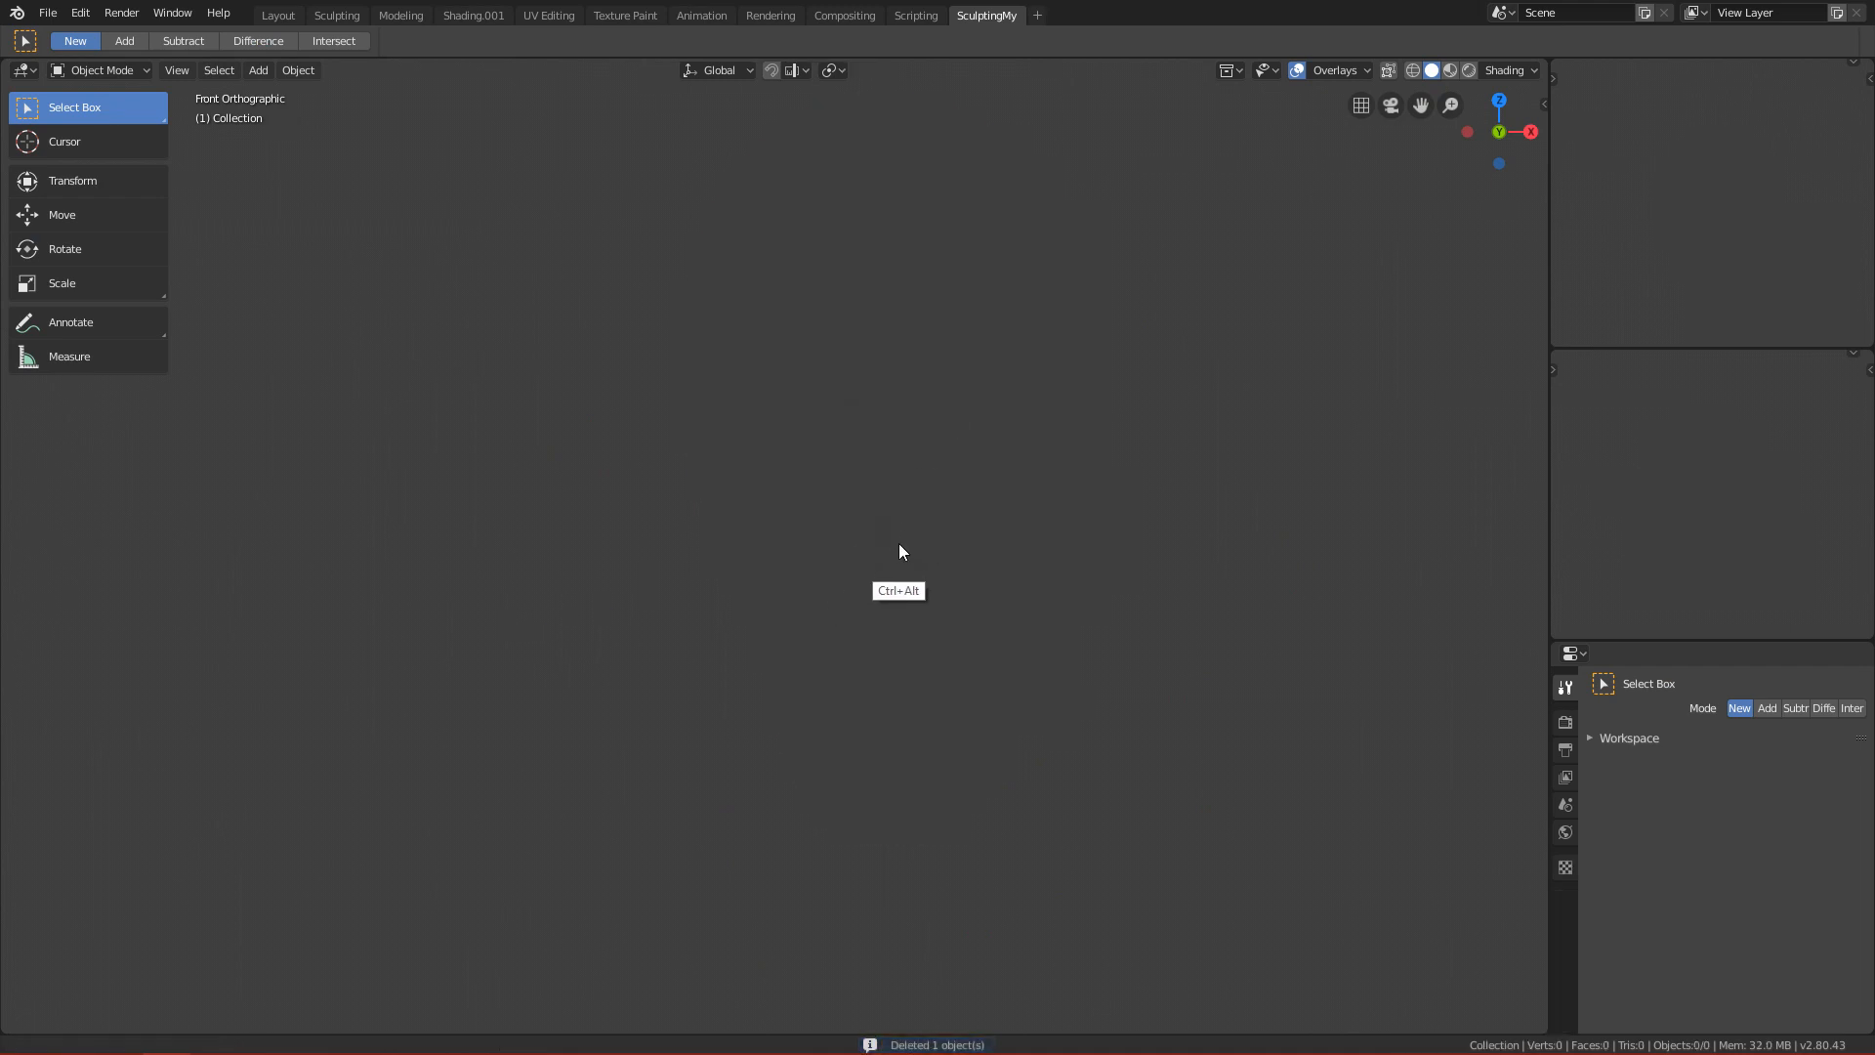
Add a new cube and switch it to Sculpt Mode.
{"action": "key", "text": "shift+a"}
{"action": "mouse_move", "coordinate": [936, 490]}
{"action": "left_click", "coordinate": [1039, 506]}
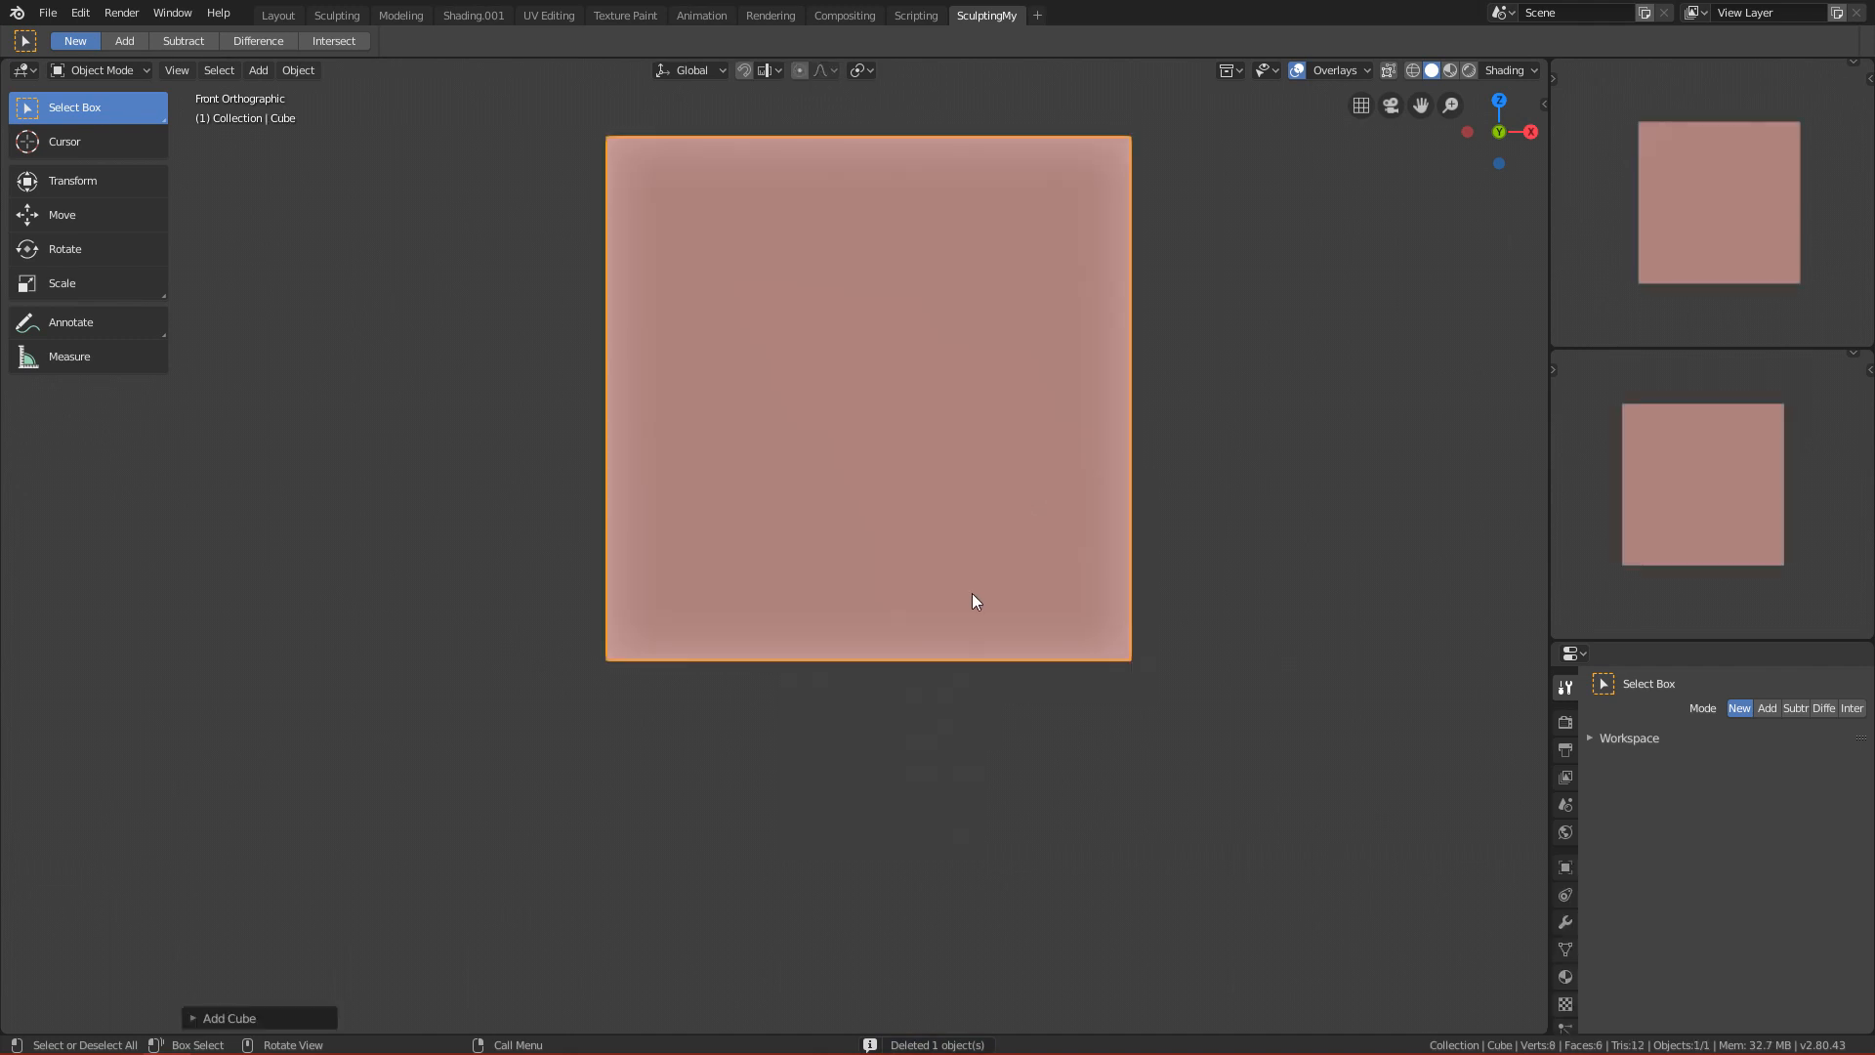
{"action": "middle_click", "coordinate": [920, 673], "text": "alt"}
{"action": "key", "text": "ctrl+Tab"}
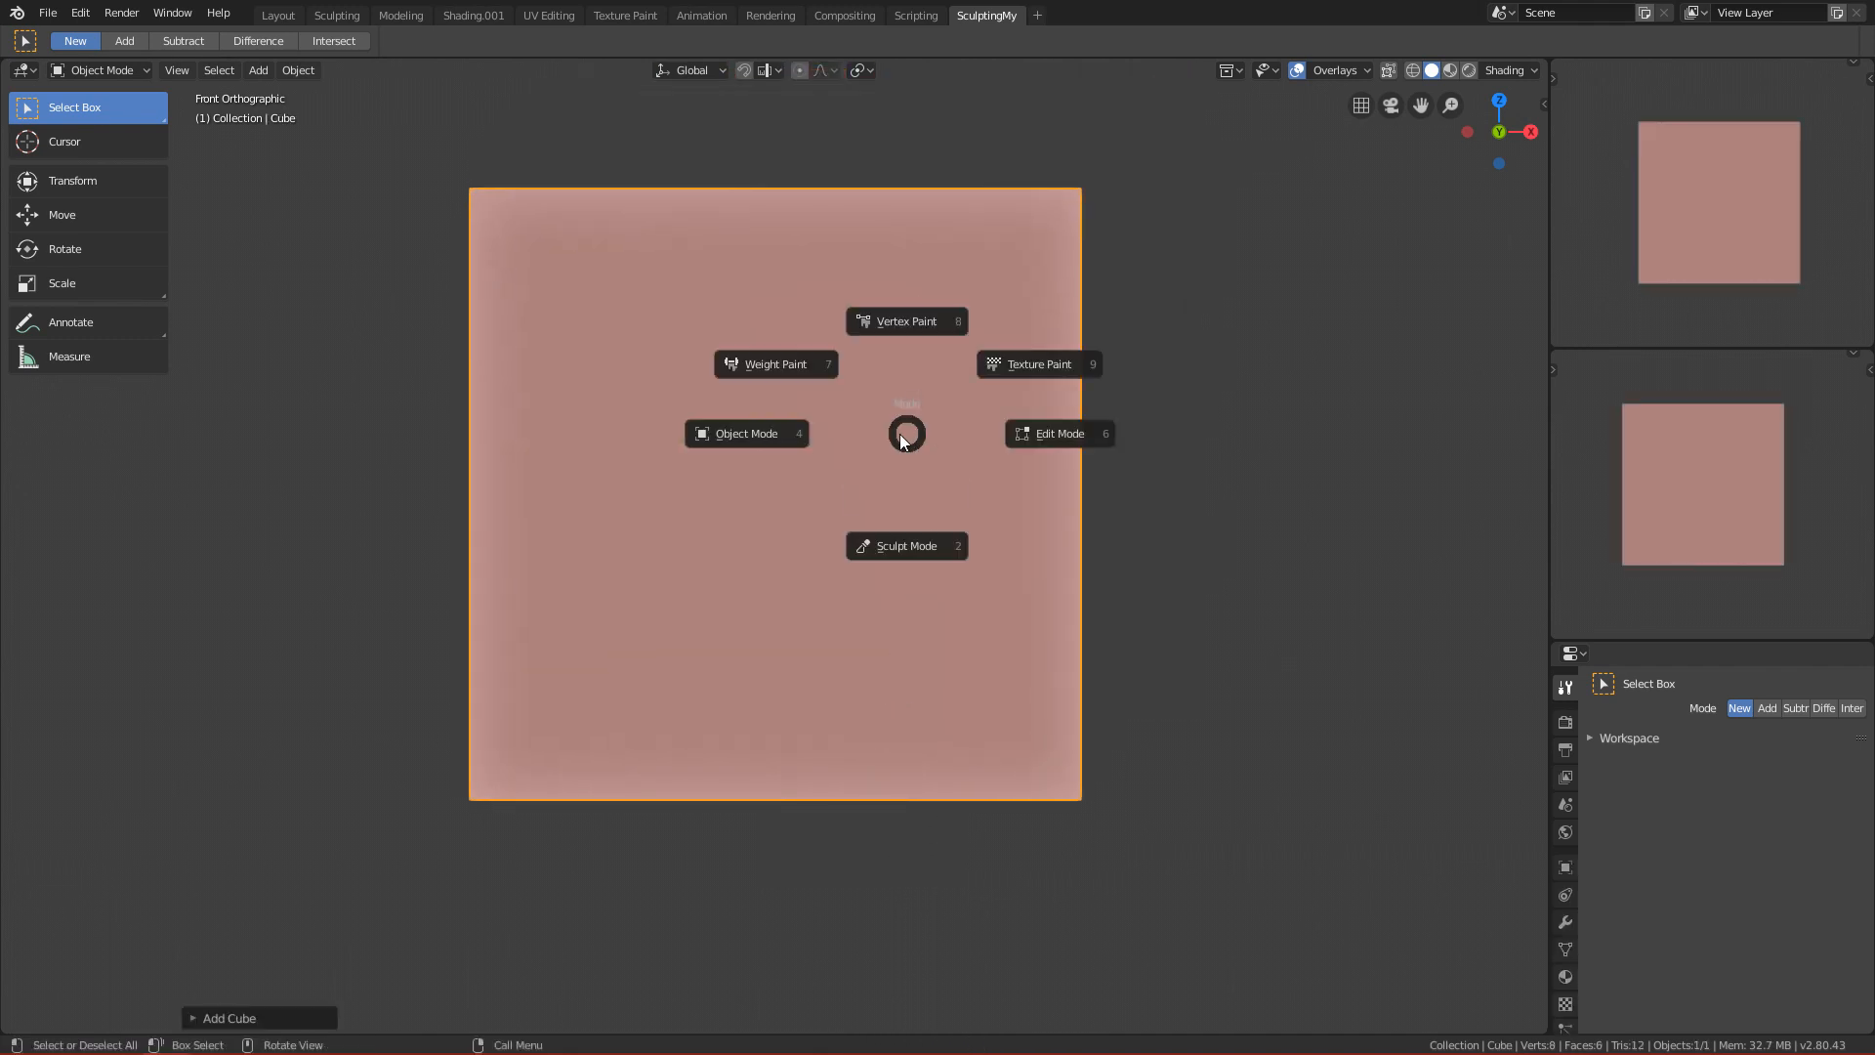
{"action": "left_click", "coordinate": [916, 580]}
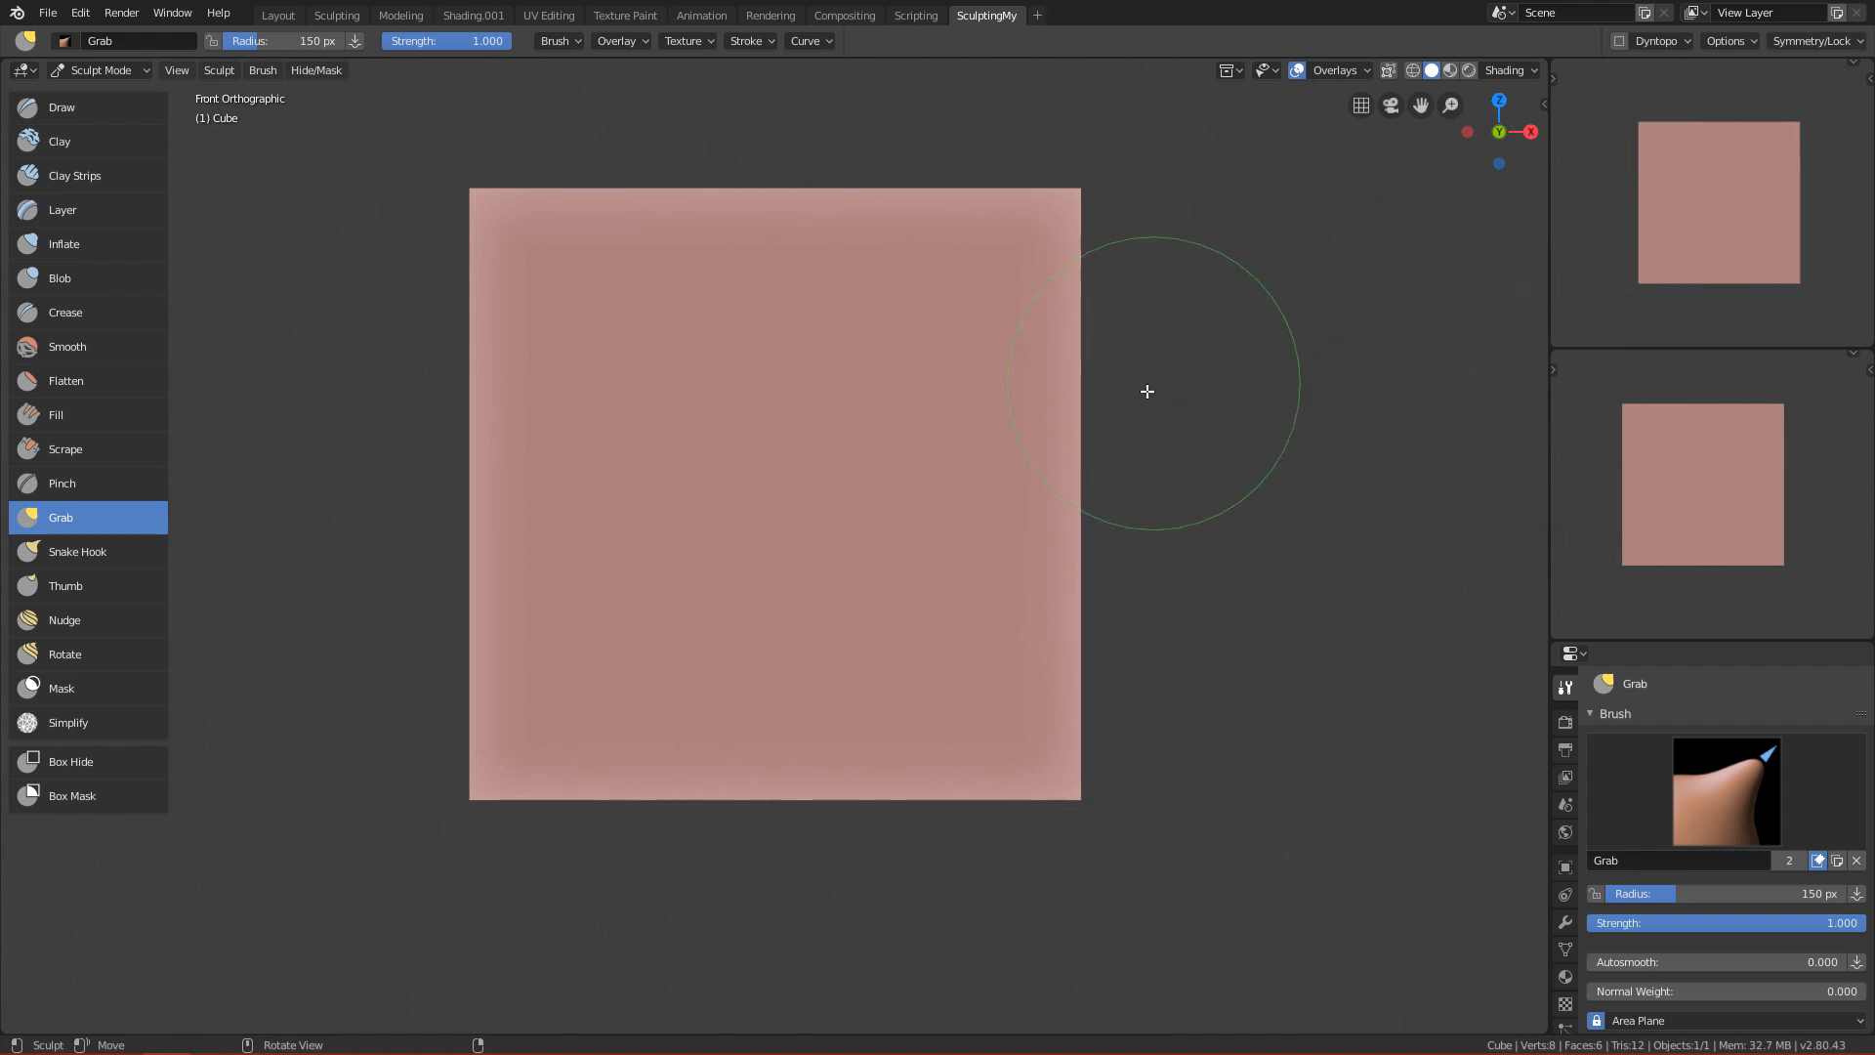
Enable Dyntopo on the cube, turn off X mirroring and turn on X tiling.
{"action": "left_click", "coordinate": [1619, 41]}
{"action": "left_click", "coordinate": [1614, 98]}
{"action": "left_click", "coordinate": [1785, 41]}
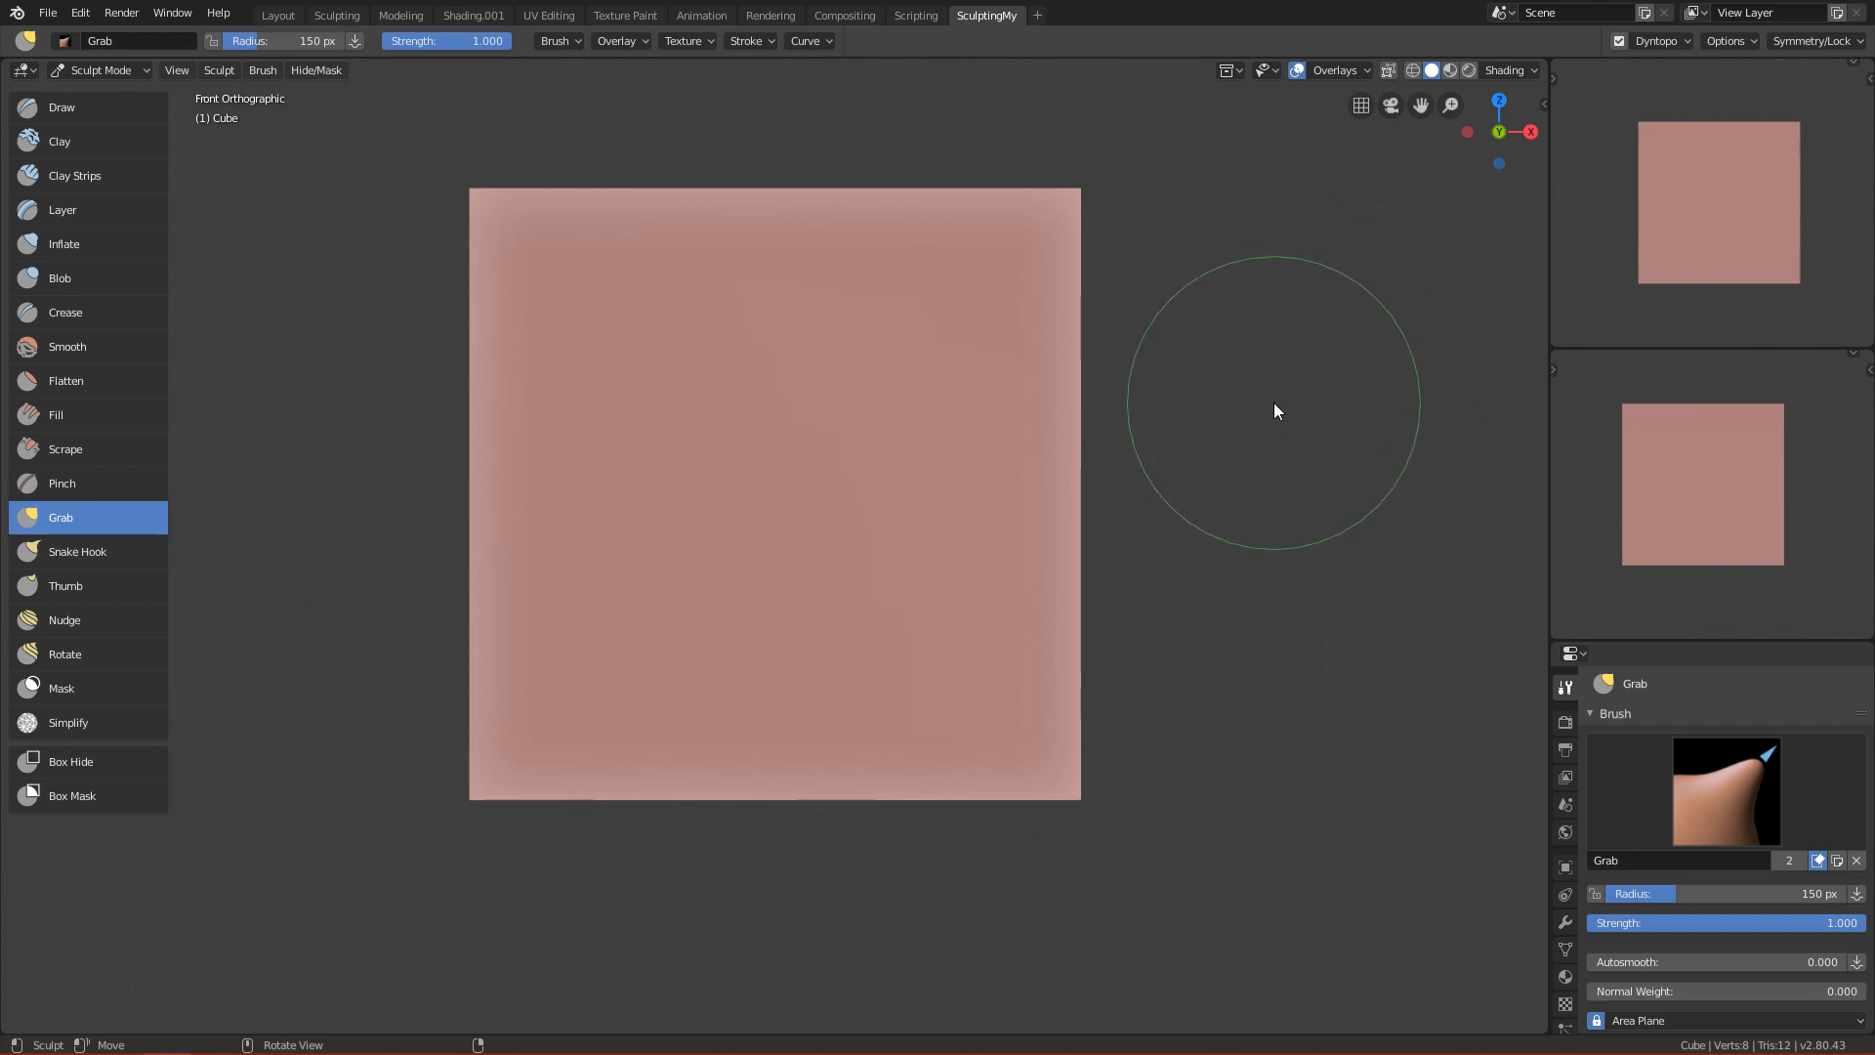
Select the Draw brush with a 61 px radius, try a short vertical stroke on the cube's front face and undo it.
{"action": "left_click", "coordinate": [92, 109]}
{"action": "key", "text": "f"}
{"action": "left_click", "coordinate": [1065, 428]}
{"action": "mouse_move", "coordinate": [1031, 549]}
{"action": "left_mouse_down", "text": "ctrl+alt"}
{"action": "mouse_move", "coordinate": [1061, 560]}
{"action": "mouse_move", "coordinate": [1045, 576]}
{"action": "left_mouse_up", "text": "ctrl+alt"}
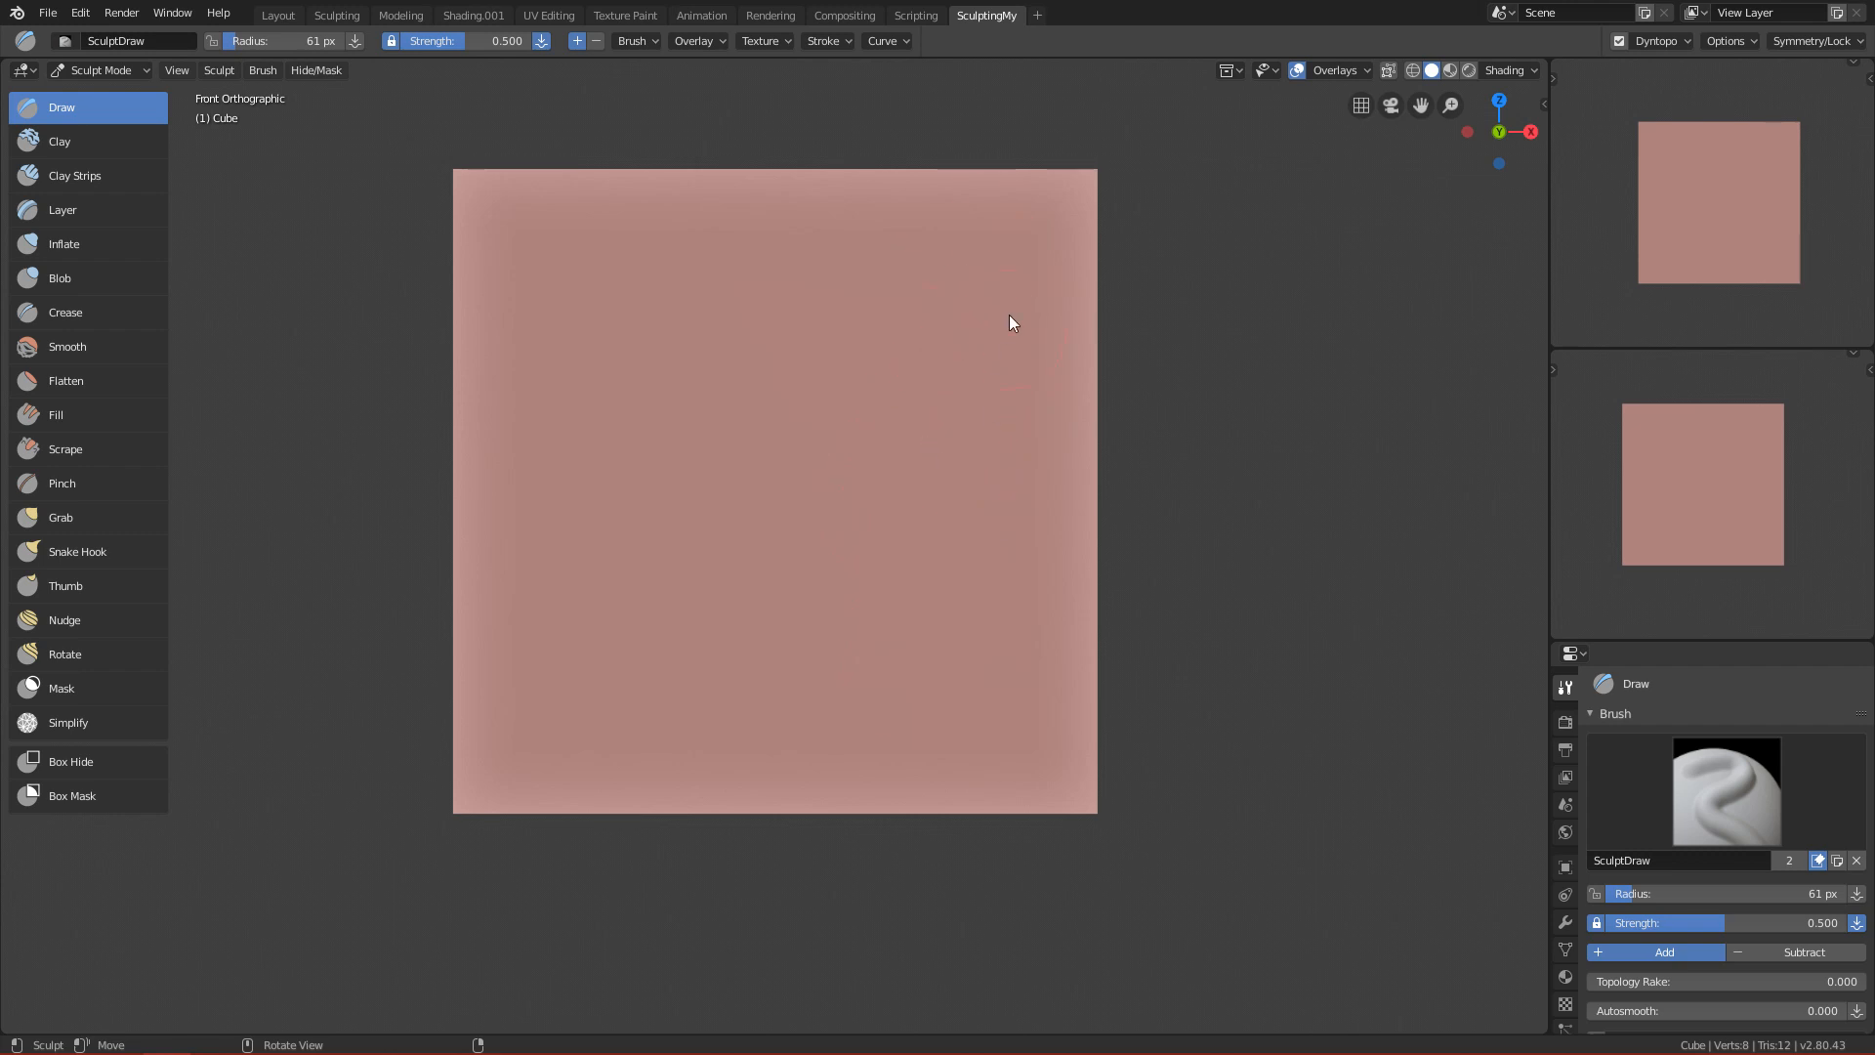
{"action": "left_click_drag", "start_coordinate": [1024, 246], "coordinate": [1001, 430]}
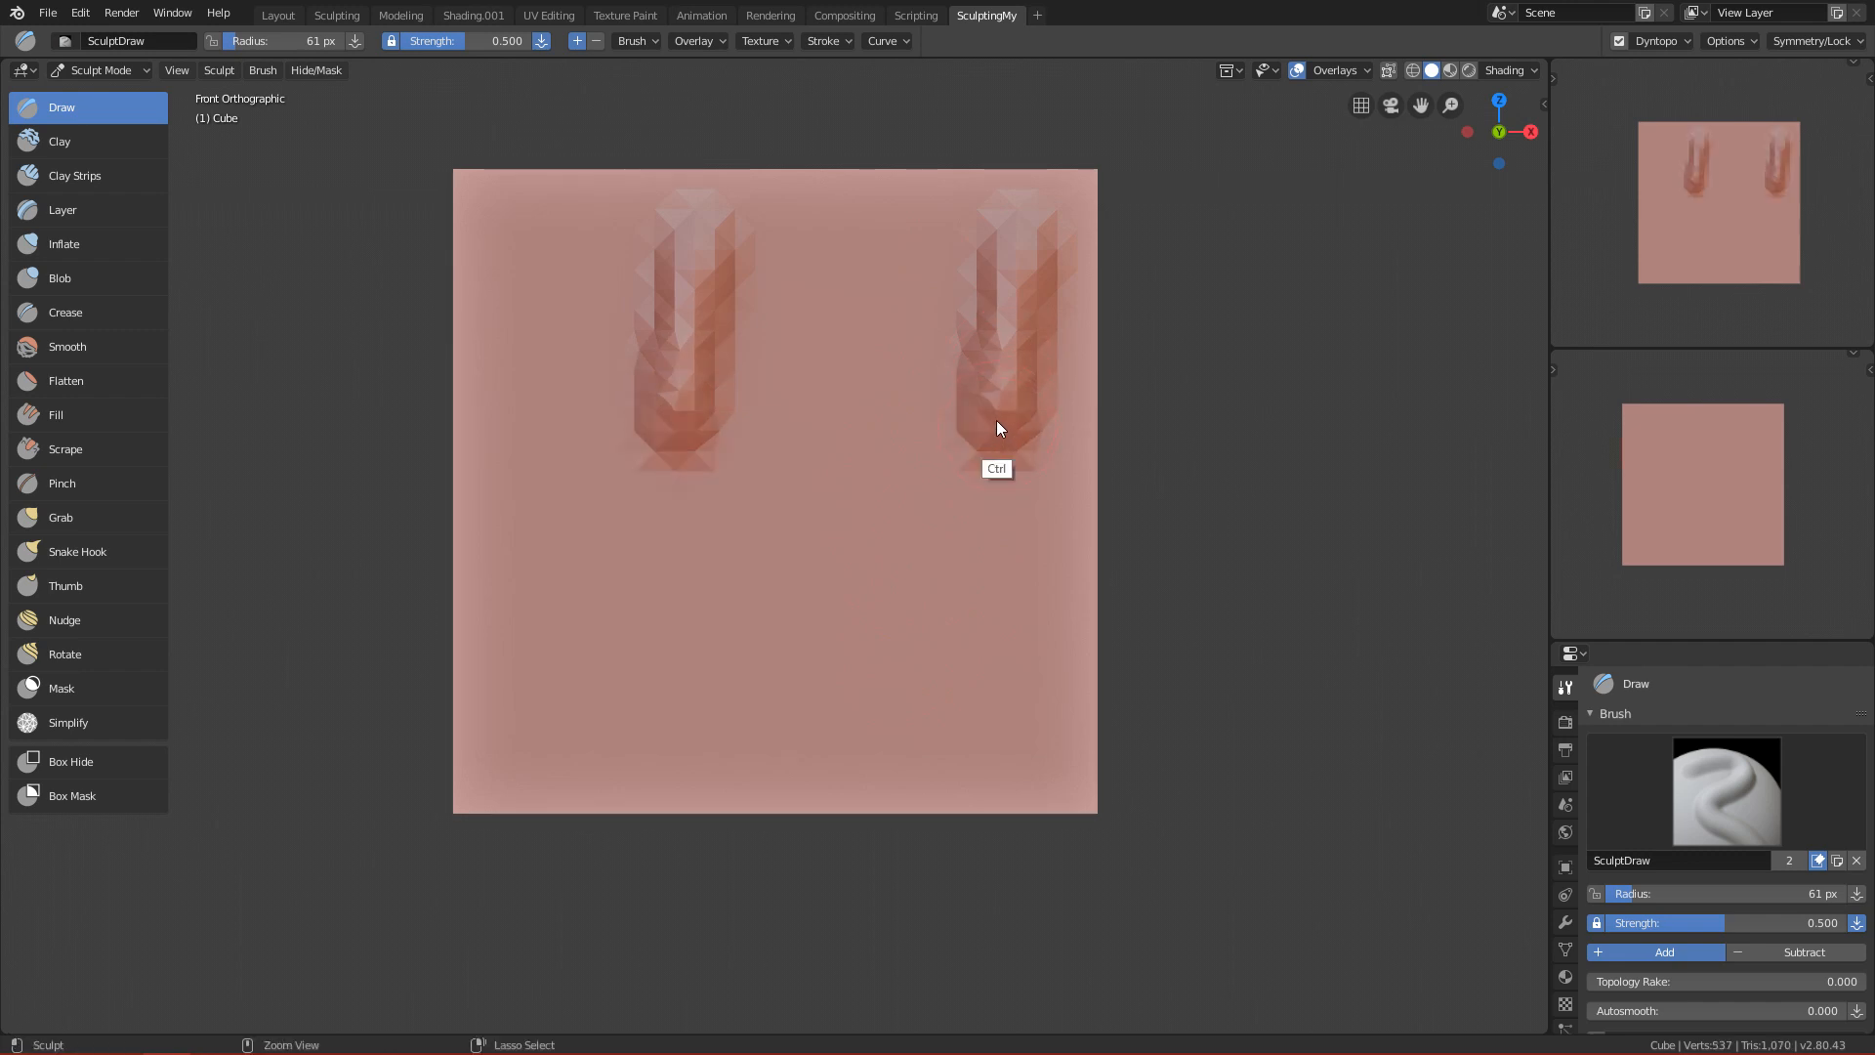
{"action": "key", "text": "ctrl+z"}
Draw a long vertical ridge near the side edge of the front face with a 70 px Draw brush and X tiling.
{"action": "key", "text": "f"}
{"action": "left_click", "coordinate": [1008, 379]}
{"action": "left_click_drag", "start_coordinate": [1006, 220], "coordinate": [974, 771]}
{"action": "left_click_drag", "start_coordinate": [996, 409], "coordinate": [980, 302]}
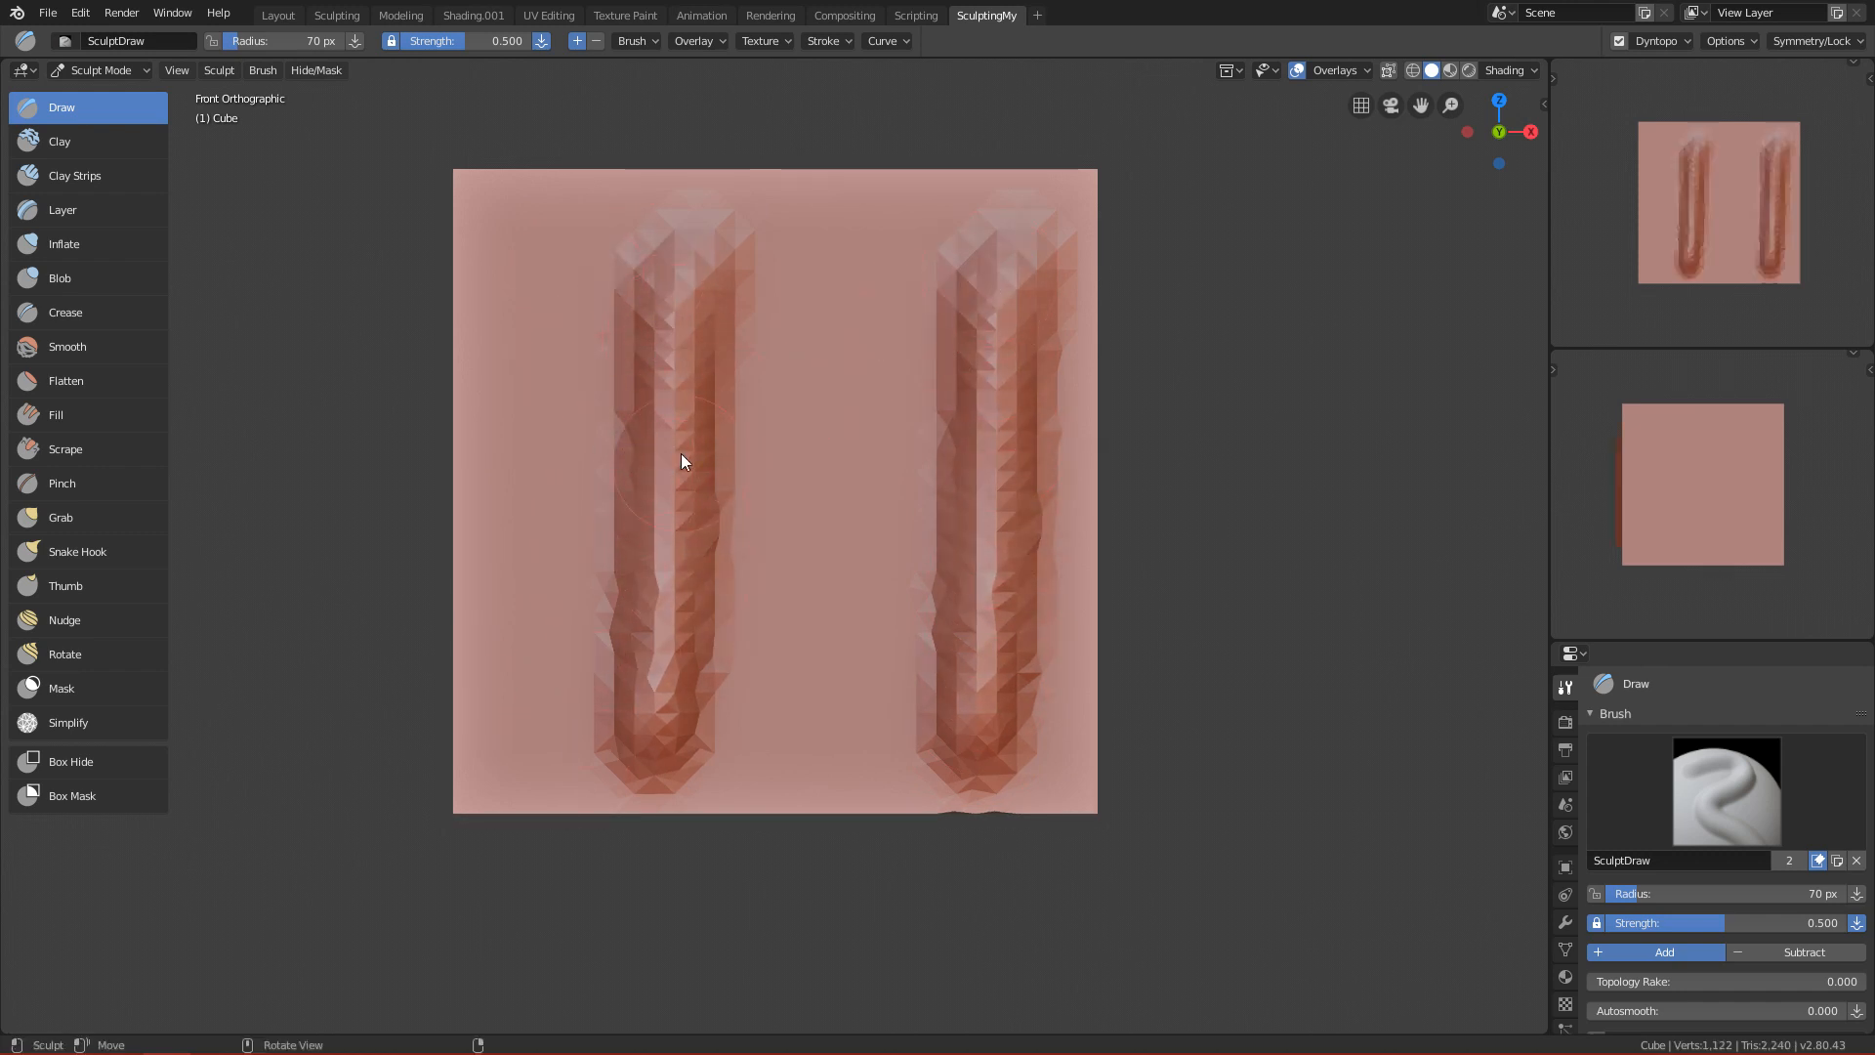
Check the tiling settings and add a vertical ridge down the middle of the front face, undoing the stray strokes.
{"action": "left_click", "coordinate": [1816, 40]}
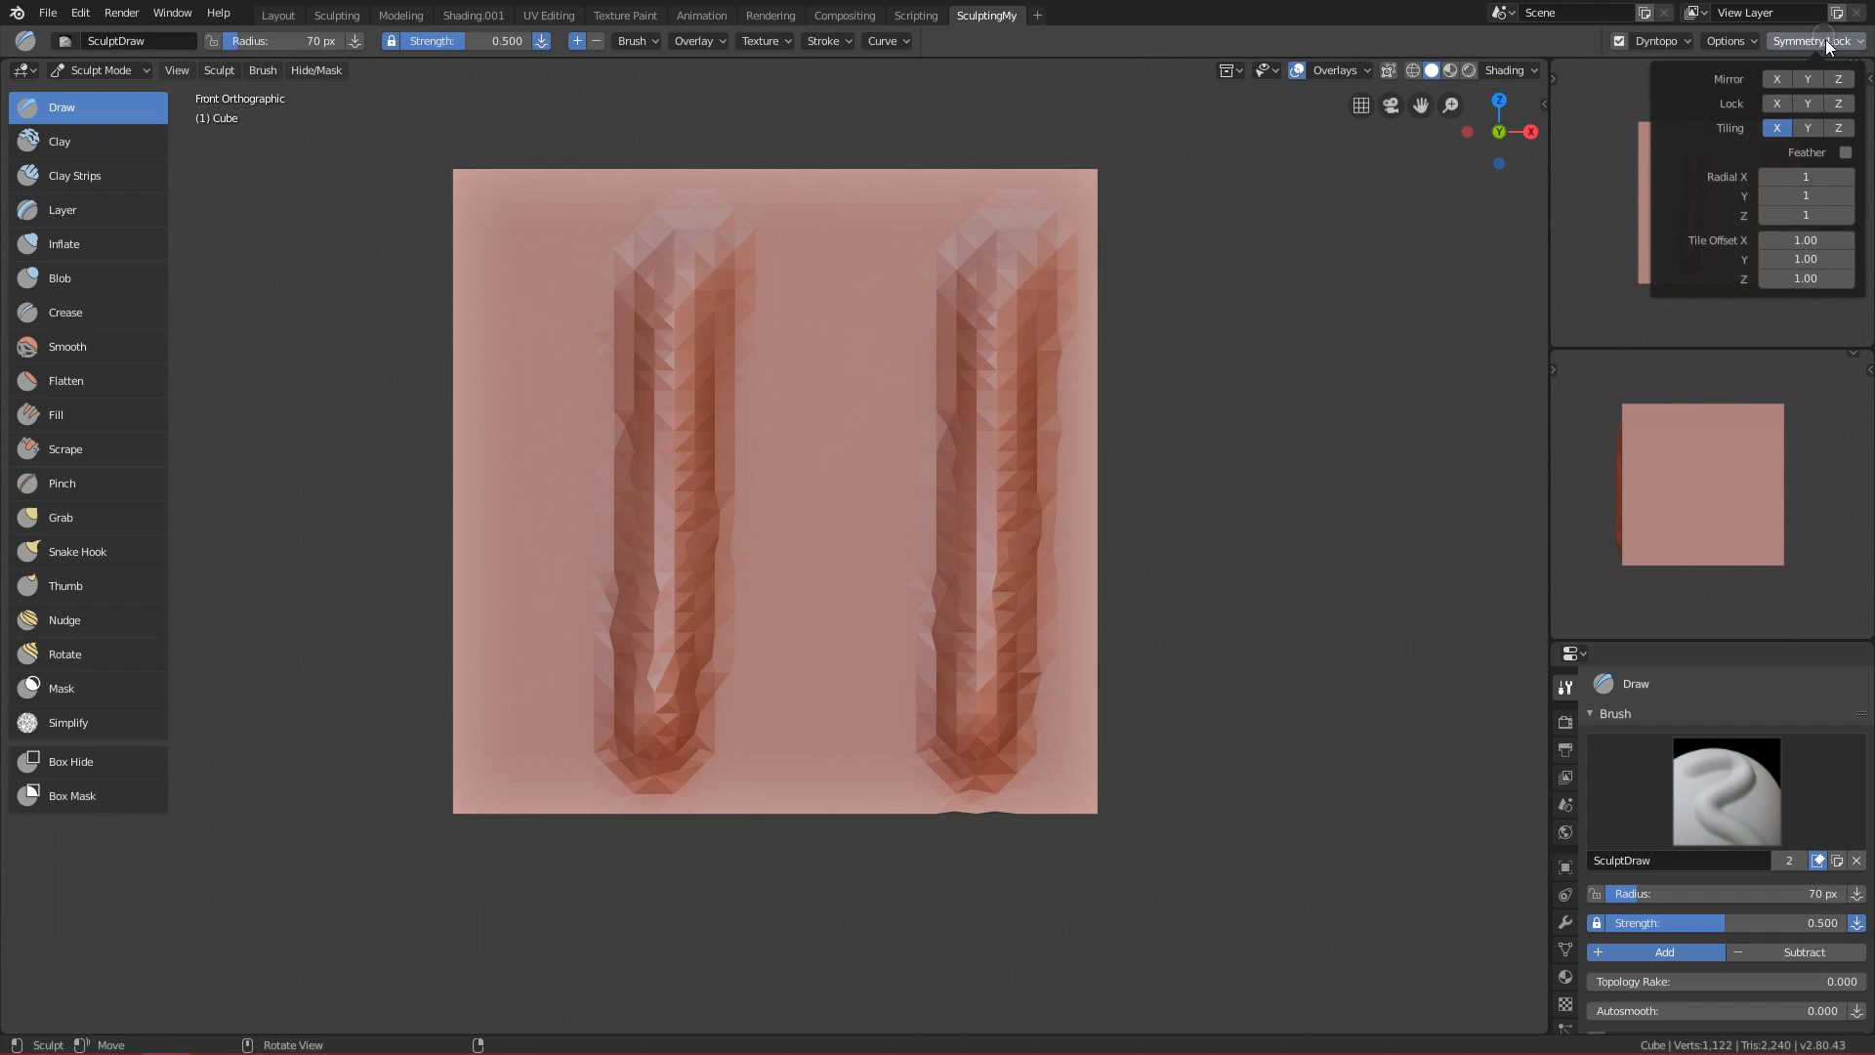
{"action": "left_click_drag", "start_coordinate": [899, 278], "coordinate": [893, 750]}
{"action": "key", "text": "ctrl+z"}
{"action": "left_click_drag", "start_coordinate": [795, 283], "coordinate": [799, 742]}
{"action": "mouse_move", "coordinate": [893, 235]}
{"action": "left_mouse_down"}
{"action": "mouse_move", "coordinate": [910, 758]}
{"action": "mouse_move", "coordinate": [929, 657]}
{"action": "mouse_move", "coordinate": [934, 745]}
{"action": "mouse_move", "coordinate": [796, 495]}
{"action": "left_mouse_up"}
{"action": "key", "text": "ctrl+z"}
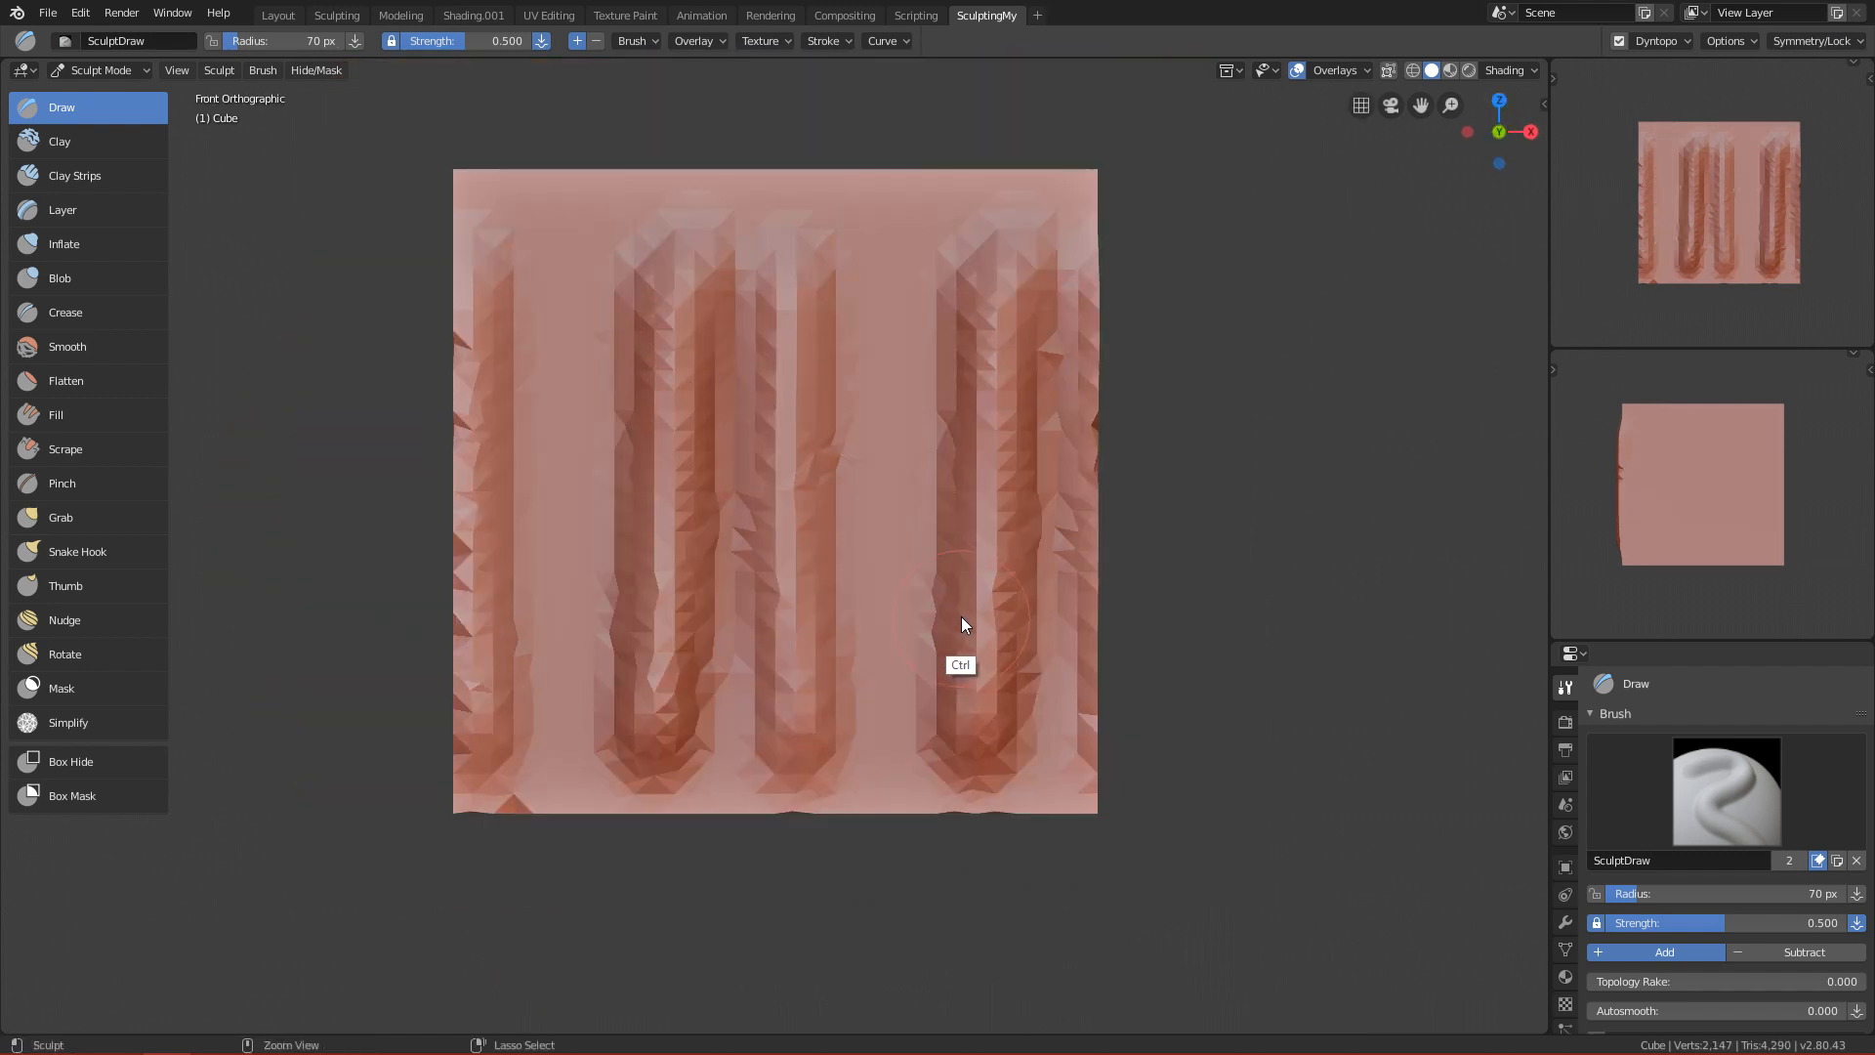
Undo all ridges on the cube and set the brush radius to 121 px.
{"action": "key", "text": "ctrl+z"}
{"action": "key", "text": "ctrl+z"}
{"action": "key", "text": "f"}
{"action": "left_click", "coordinate": [1033, 497]}
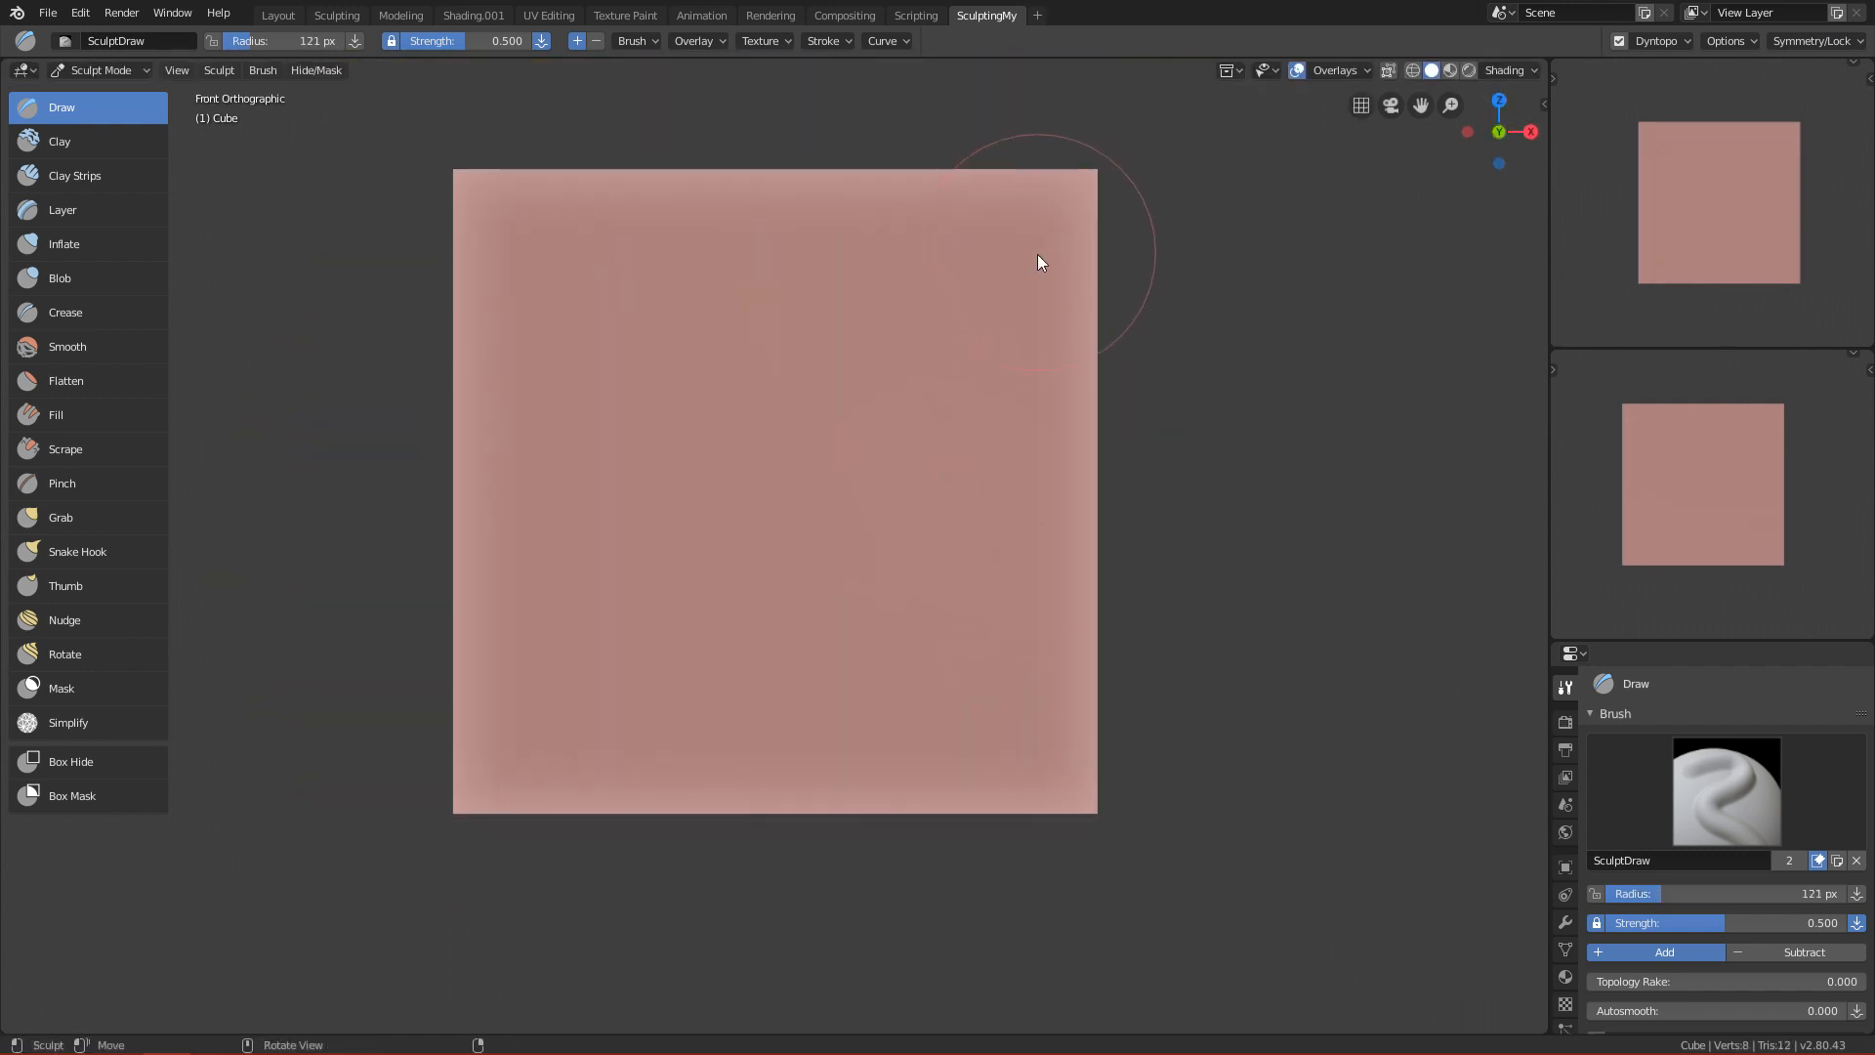
Switch to the Crease brush with a 49 px radius and carve a tiled vertical groove down the front face.
{"action": "key", "text": "shift+c"}
{"action": "key", "text": "f"}
{"action": "left_click", "coordinate": [886, 279]}
{"action": "key", "text": "f"}
{"action": "left_click", "coordinate": [1013, 229]}
{"action": "mouse_move", "coordinate": [971, 203]}
{"action": "left_mouse_down"}
{"action": "mouse_move", "coordinate": [975, 326]}
{"action": "mouse_move", "coordinate": [976, 185]}
{"action": "mouse_move", "coordinate": [967, 795]}
{"action": "mouse_move", "coordinate": [958, 653]}
{"action": "left_mouse_up"}
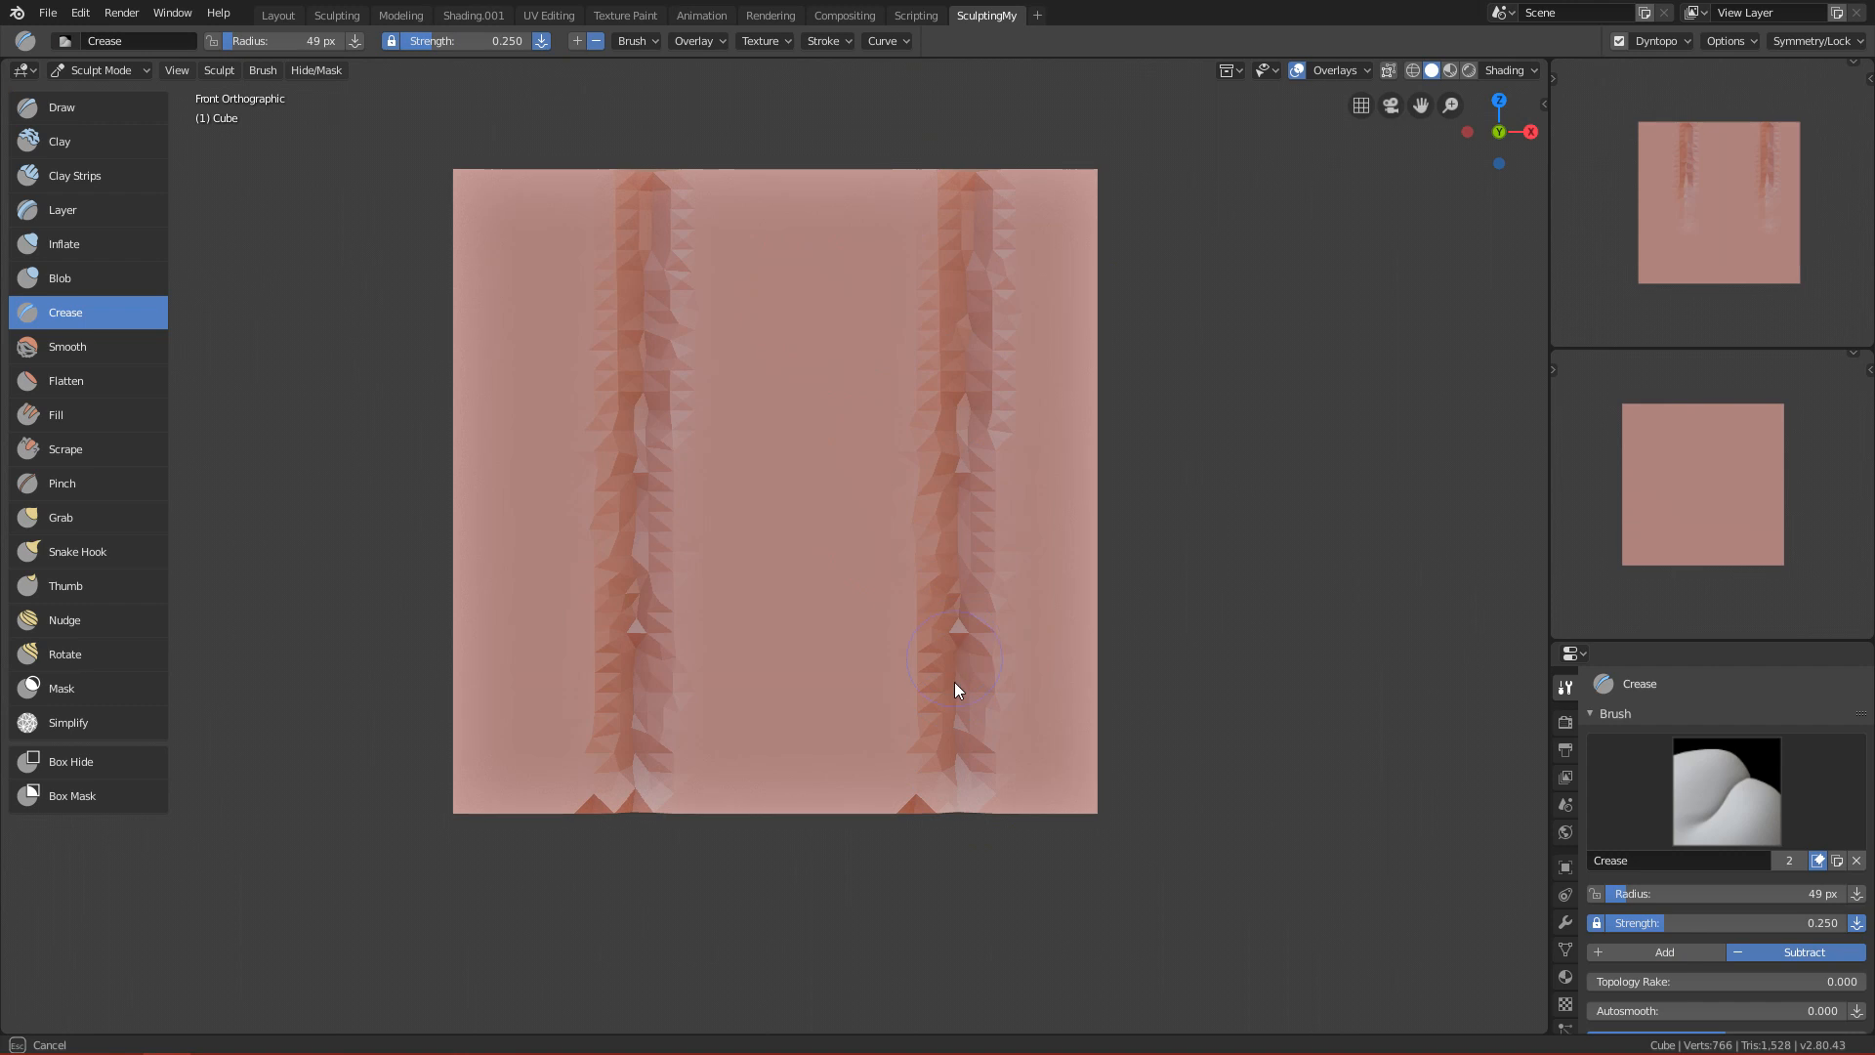
Carve another vertical groove down the middle of the front face with a 55 px Crease brush.
{"action": "left_click_drag", "start_coordinate": [783, 174], "coordinate": [777, 782]}
{"action": "key", "text": "ctrl+z"}
{"action": "key", "text": "f"}
{"action": "left_click", "coordinate": [780, 312]}
{"action": "left_click_drag", "start_coordinate": [787, 176], "coordinate": [786, 547]}
{"action": "key", "text": "f"}
{"action": "left_click_drag", "start_coordinate": [790, 210], "coordinate": [801, 586]}
{"action": "left_click", "coordinate": [807, 366]}
{"action": "left_click_drag", "start_coordinate": [791, 361], "coordinate": [805, 784]}
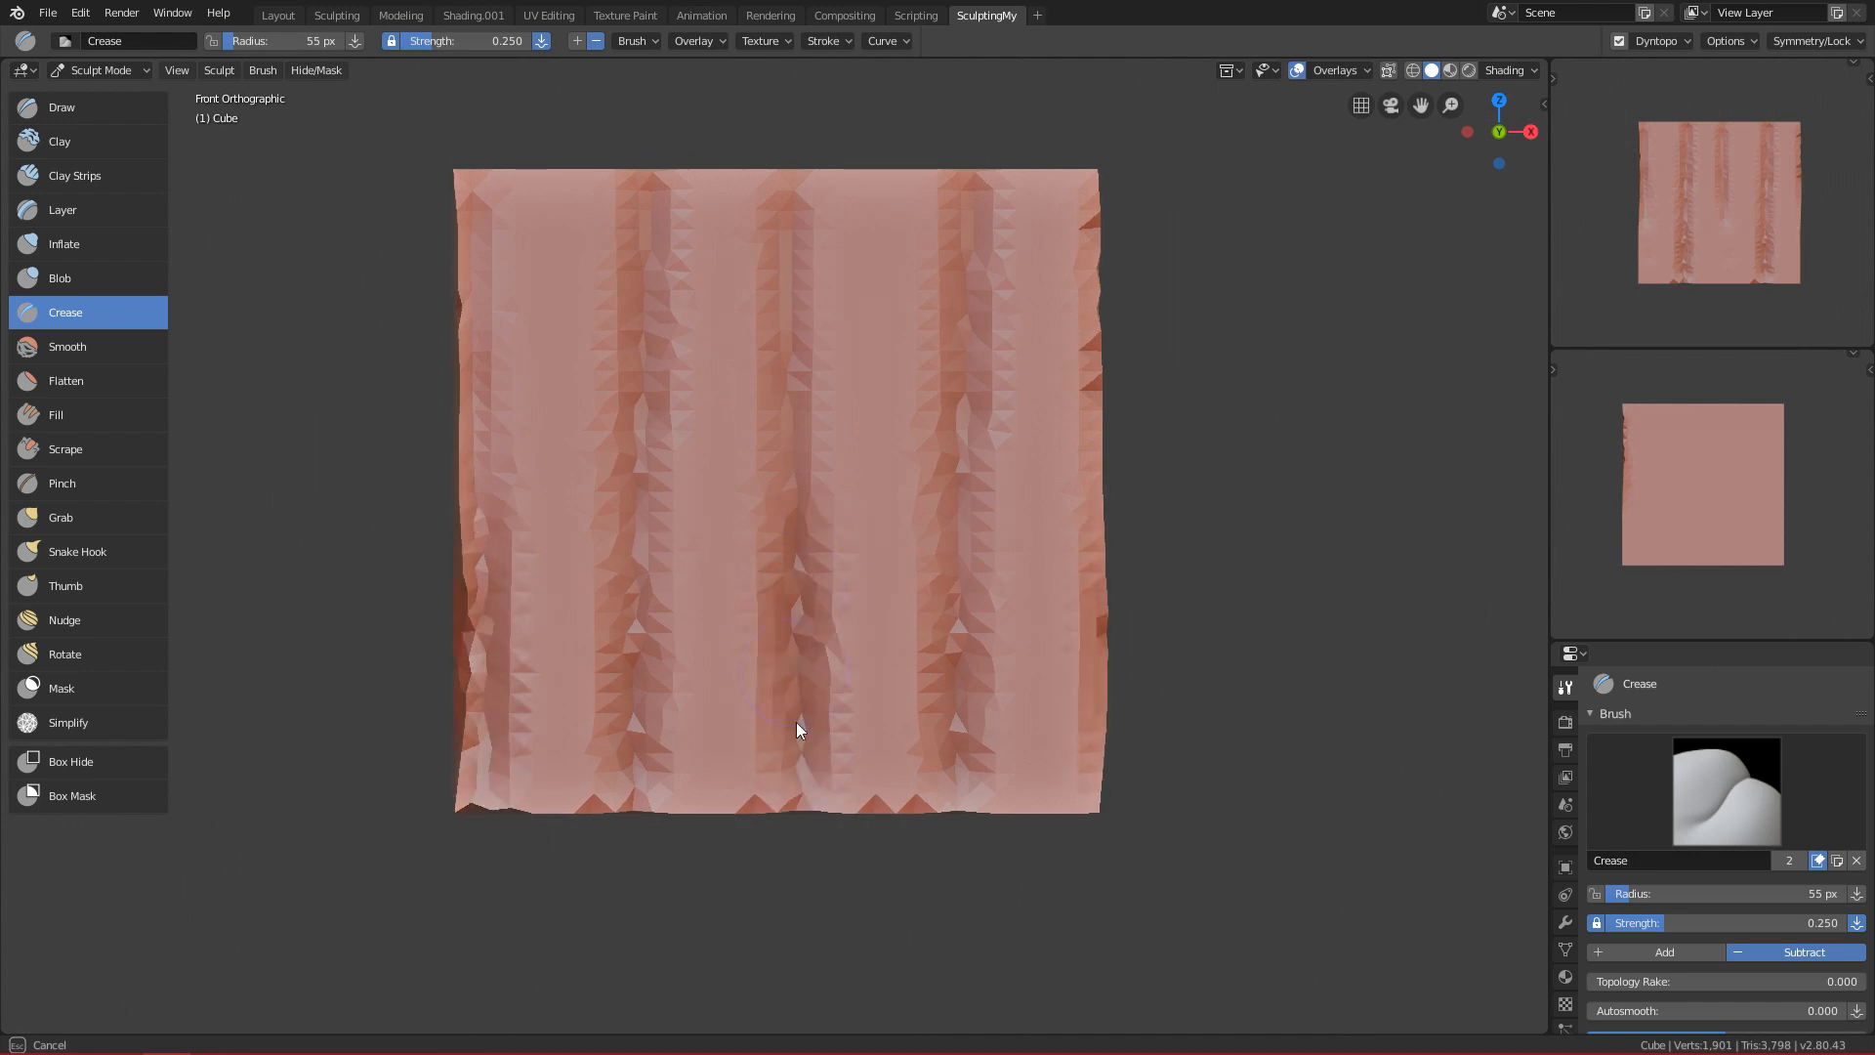
Carve a thinner vertical groove beside the middle one with a 27 px Crease brush.
{"action": "key", "text": "f"}
{"action": "left_click", "coordinate": [743, 248]}
{"action": "left_click_drag", "start_coordinate": [718, 266], "coordinate": [711, 689]}
Undo all crease grooves on the cube until its front face is flat.
{"action": "key", "text": "ctrl+z"}
{"action": "key", "text": "ctrl+z"}
{"action": "key", "text": "ctrl+z"}
{"action": "key", "text": "ctrl+z"}
{"action": "key", "text": "ctrl+z"}
{"action": "key", "text": "ctrl+z"}
{"action": "key", "text": "ctrl+z"}
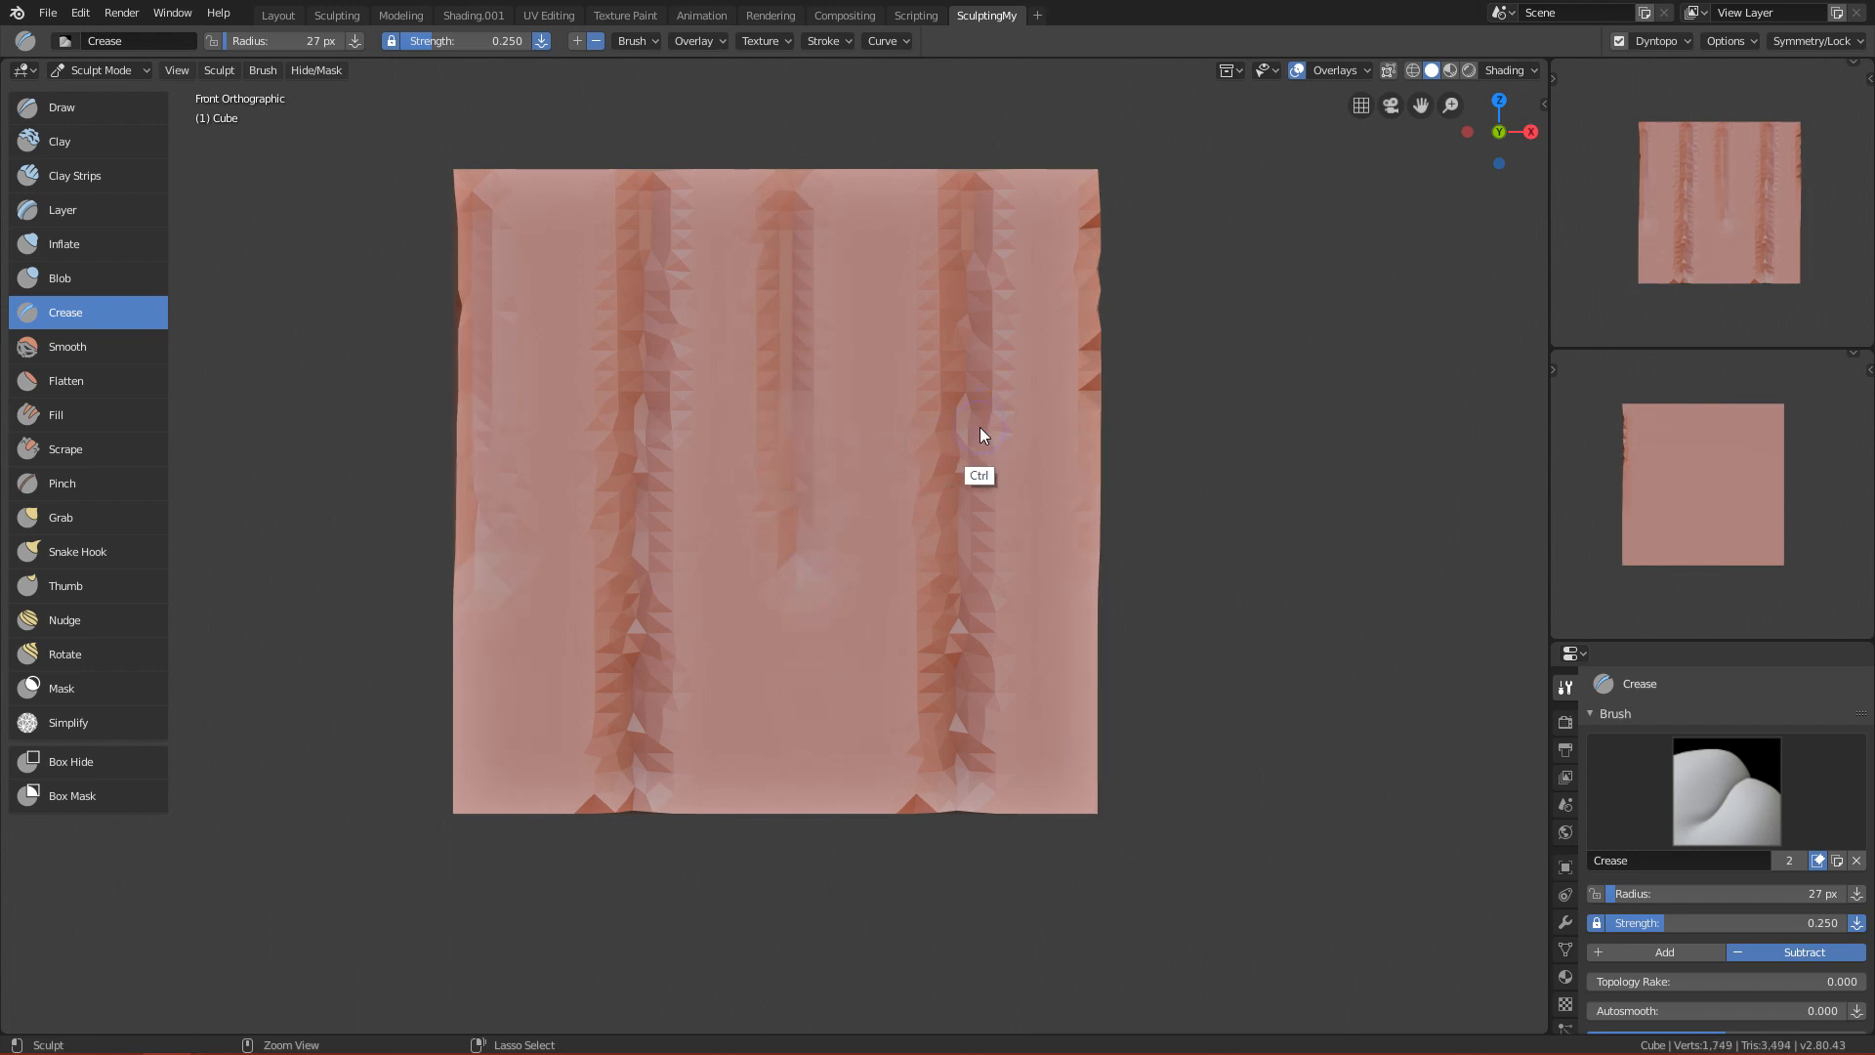
{"action": "key", "text": "ctrl+z"}
{"action": "key", "text": "ctrl+z"}
{"action": "key", "text": "ctrl+z"}
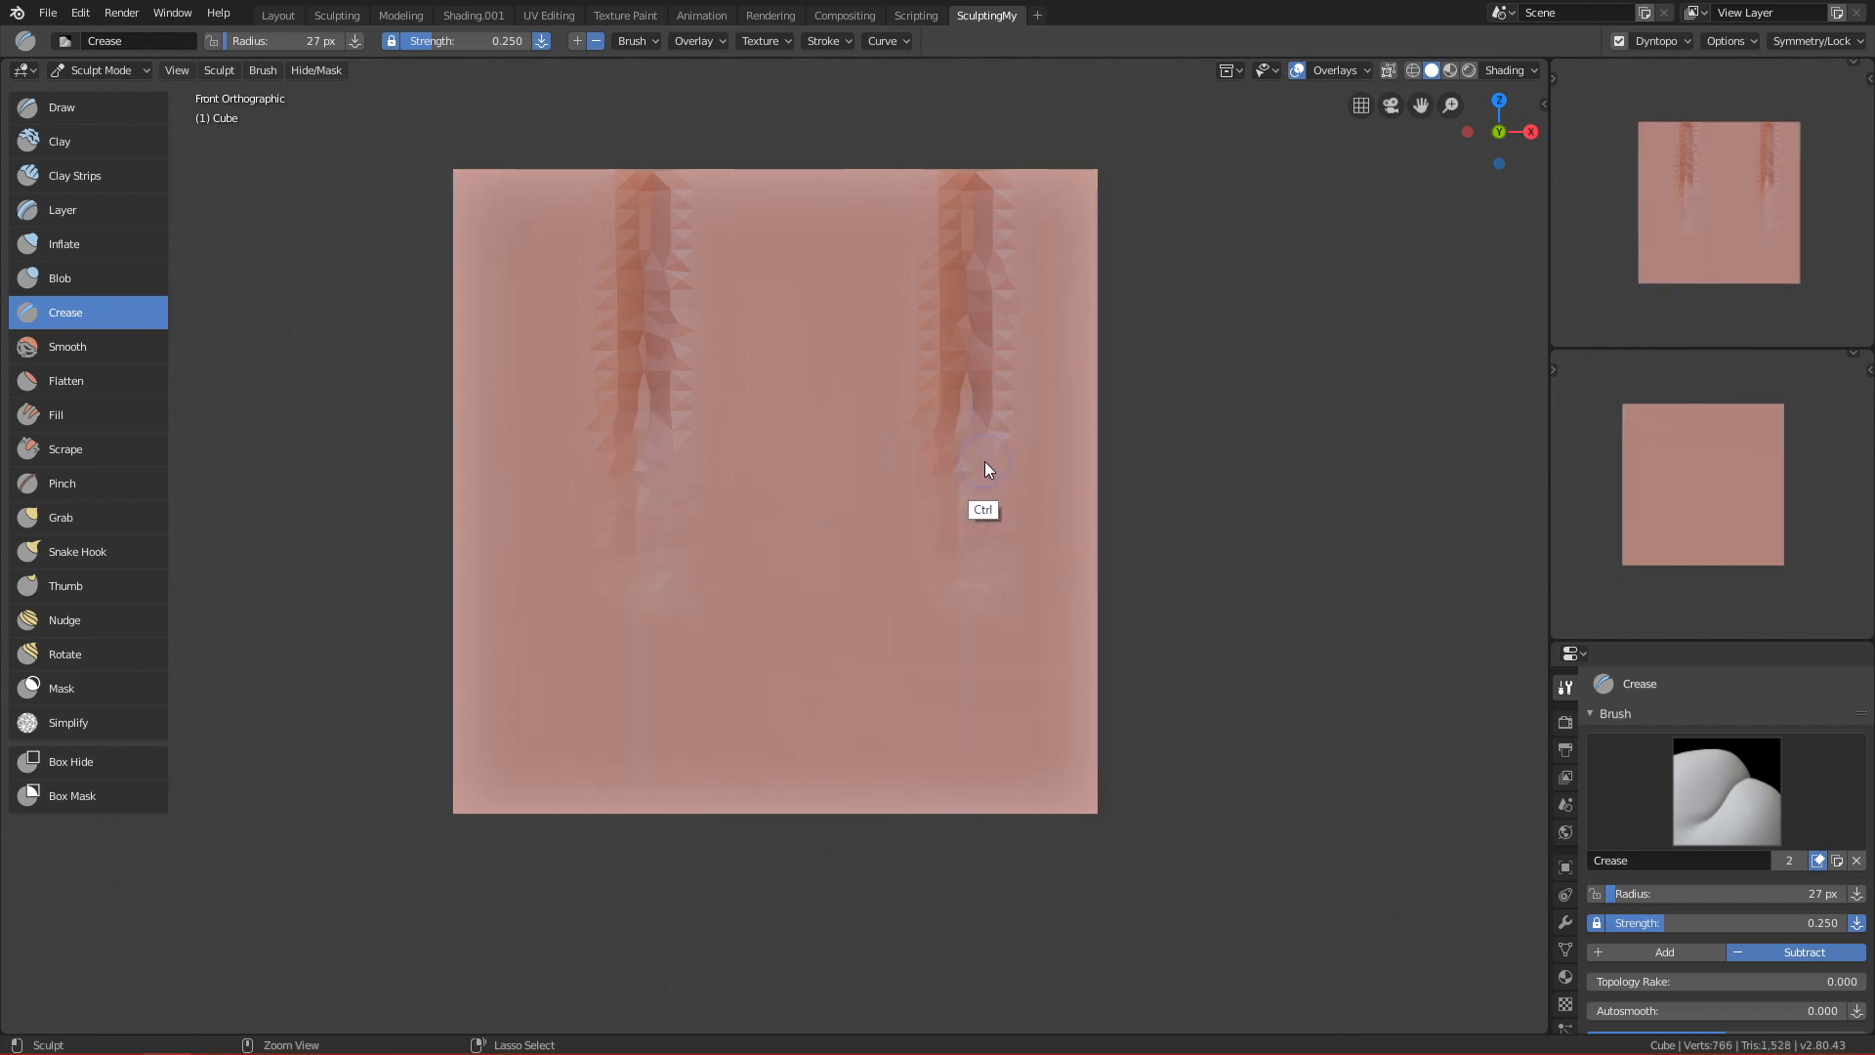
Set the X tile offset to 0.5 in the symmetry settings.
{"action": "left_click", "coordinate": [1813, 40]}
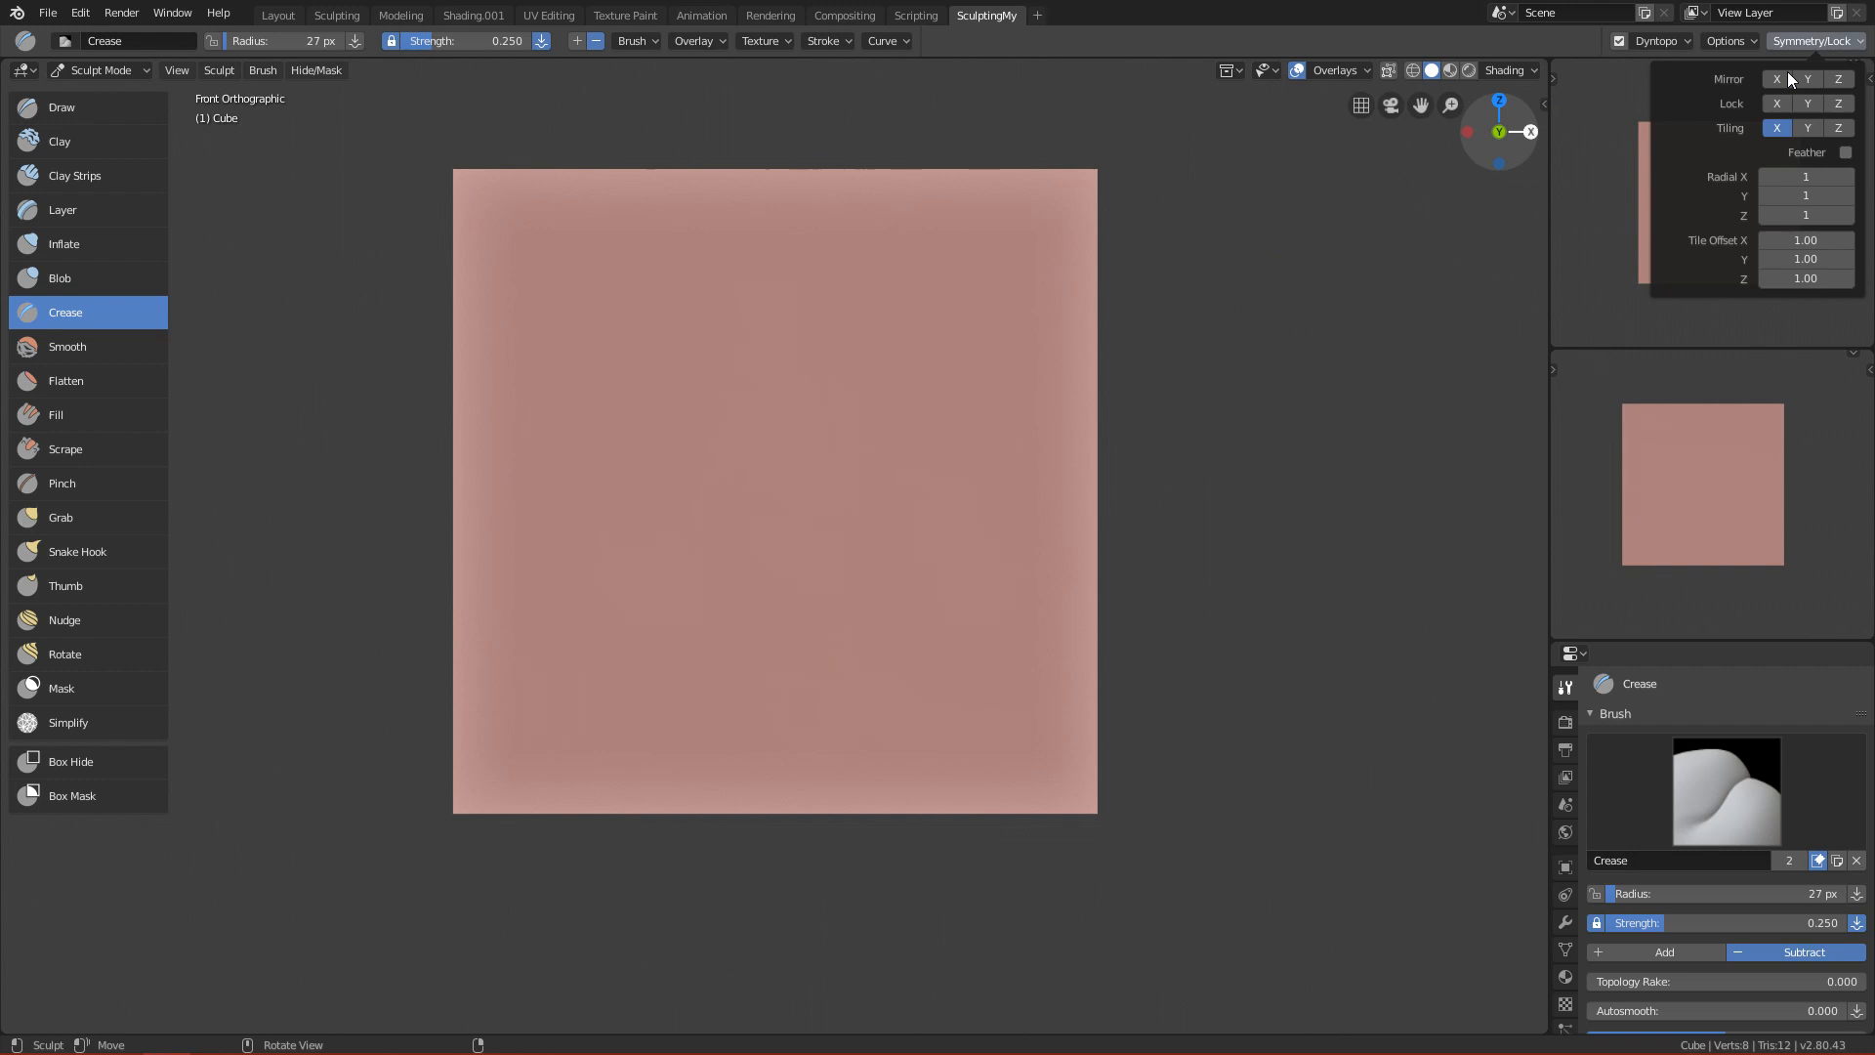
{"action": "left_click", "coordinate": [1806, 242]}
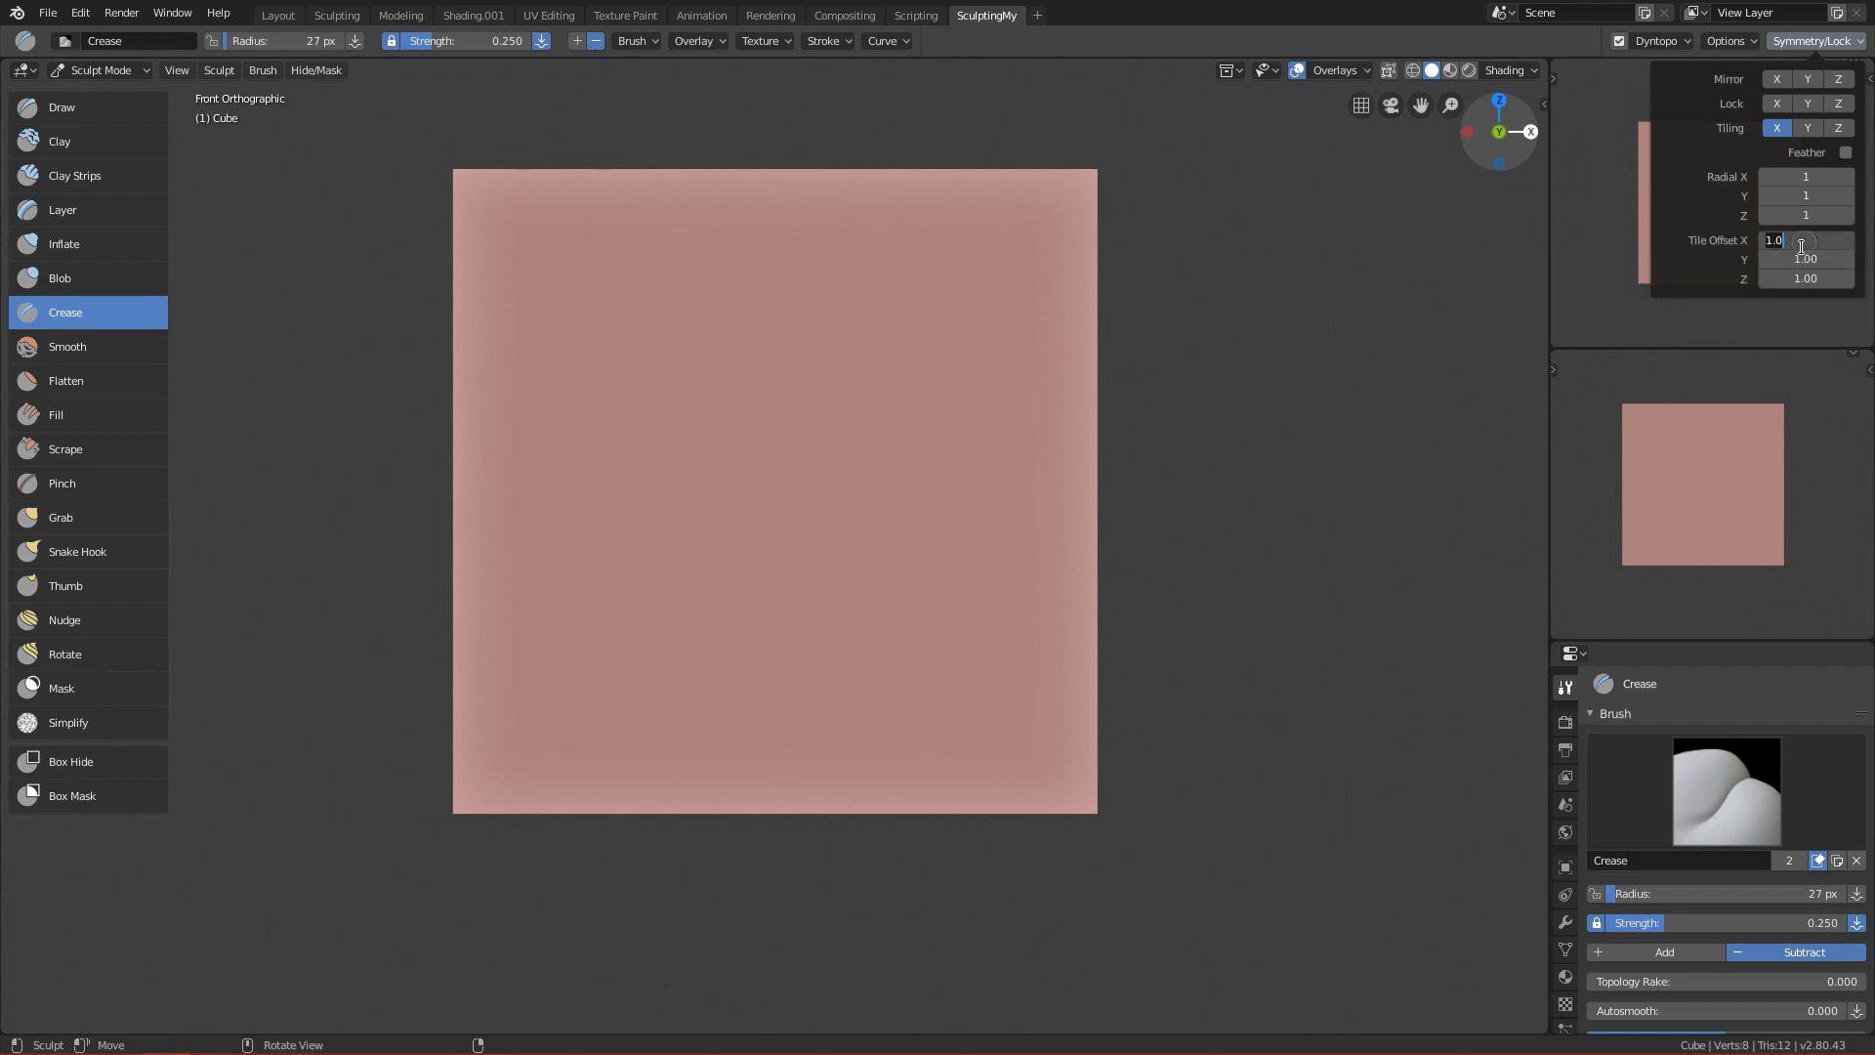
{"action": "type", "text": "0.5"}
{"action": "key", "text": "Return"}
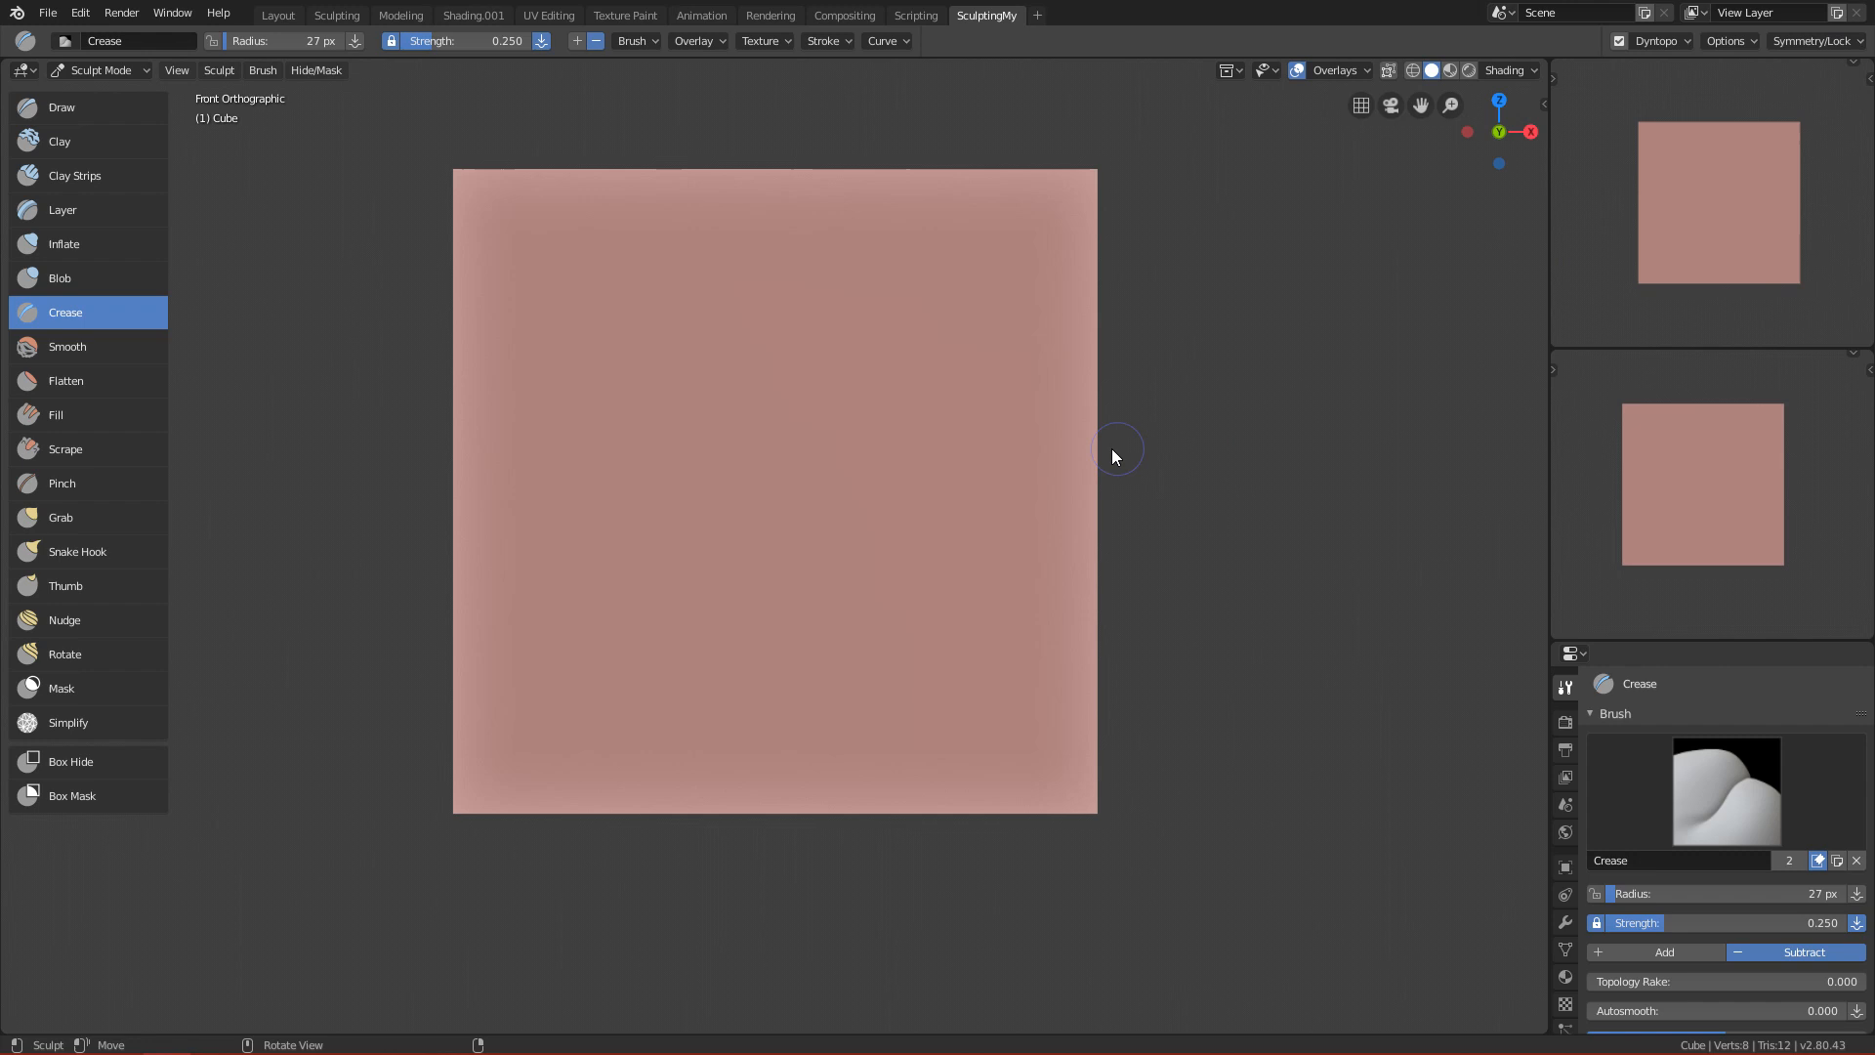
Draw tiled vertical ridges down the cube's front face with a 63 px Draw brush, undoing test strokes, and view them from an angle.
{"action": "key", "text": "x"}
{"action": "left_click_drag", "start_coordinate": [1023, 404], "coordinate": [1000, 677]}
{"action": "key", "text": "ctrl+z"}
{"action": "left_click_drag", "start_coordinate": [1045, 279], "coordinate": [1028, 724]}
{"action": "key", "text": "ctrl+z"}
{"action": "left_click_drag", "start_coordinate": [1028, 250], "coordinate": [1018, 757]}
{"action": "key", "text": "ctrl+z"}
{"action": "left_click_drag", "start_coordinate": [964, 366], "coordinate": [967, 791]}
{"action": "key", "text": "ctrl+z"}
{"action": "left_click_drag", "start_coordinate": [951, 510], "coordinate": [961, 792]}
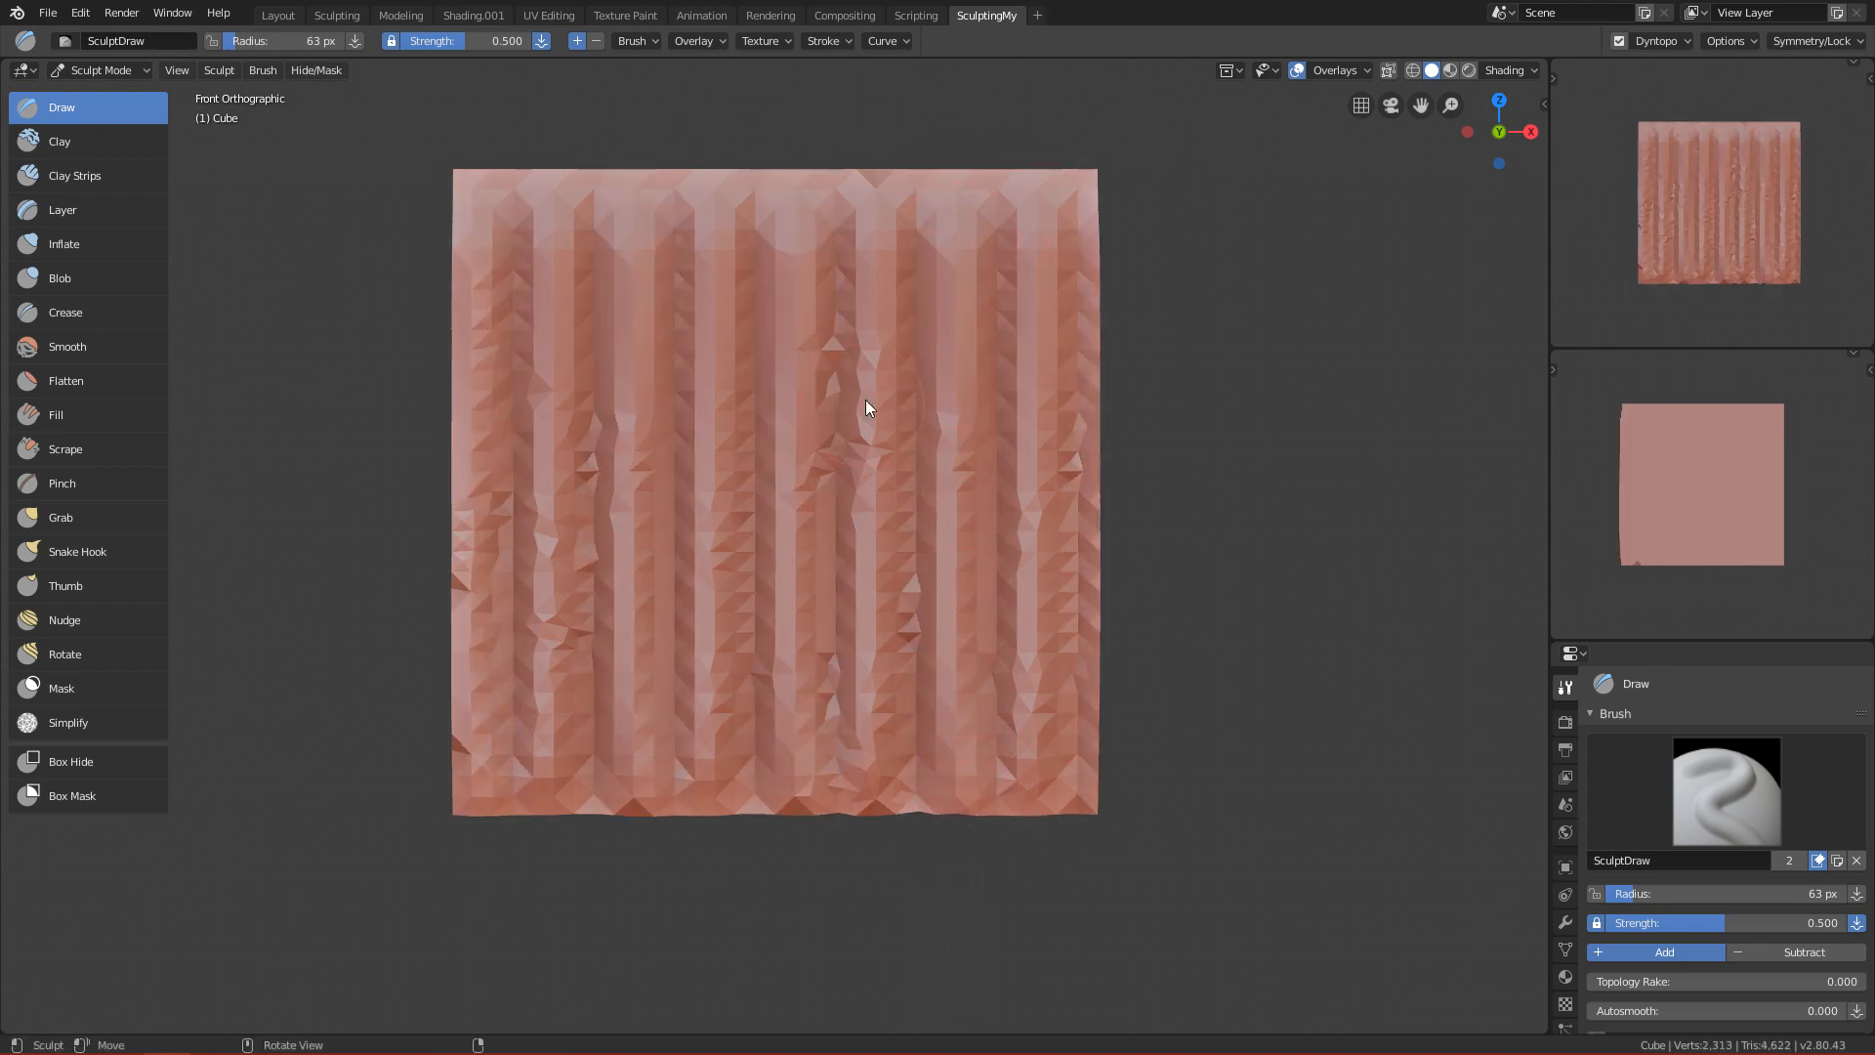
{"action": "middle_click_drag", "start_coordinate": [1075, 649], "coordinate": [1056, 613]}
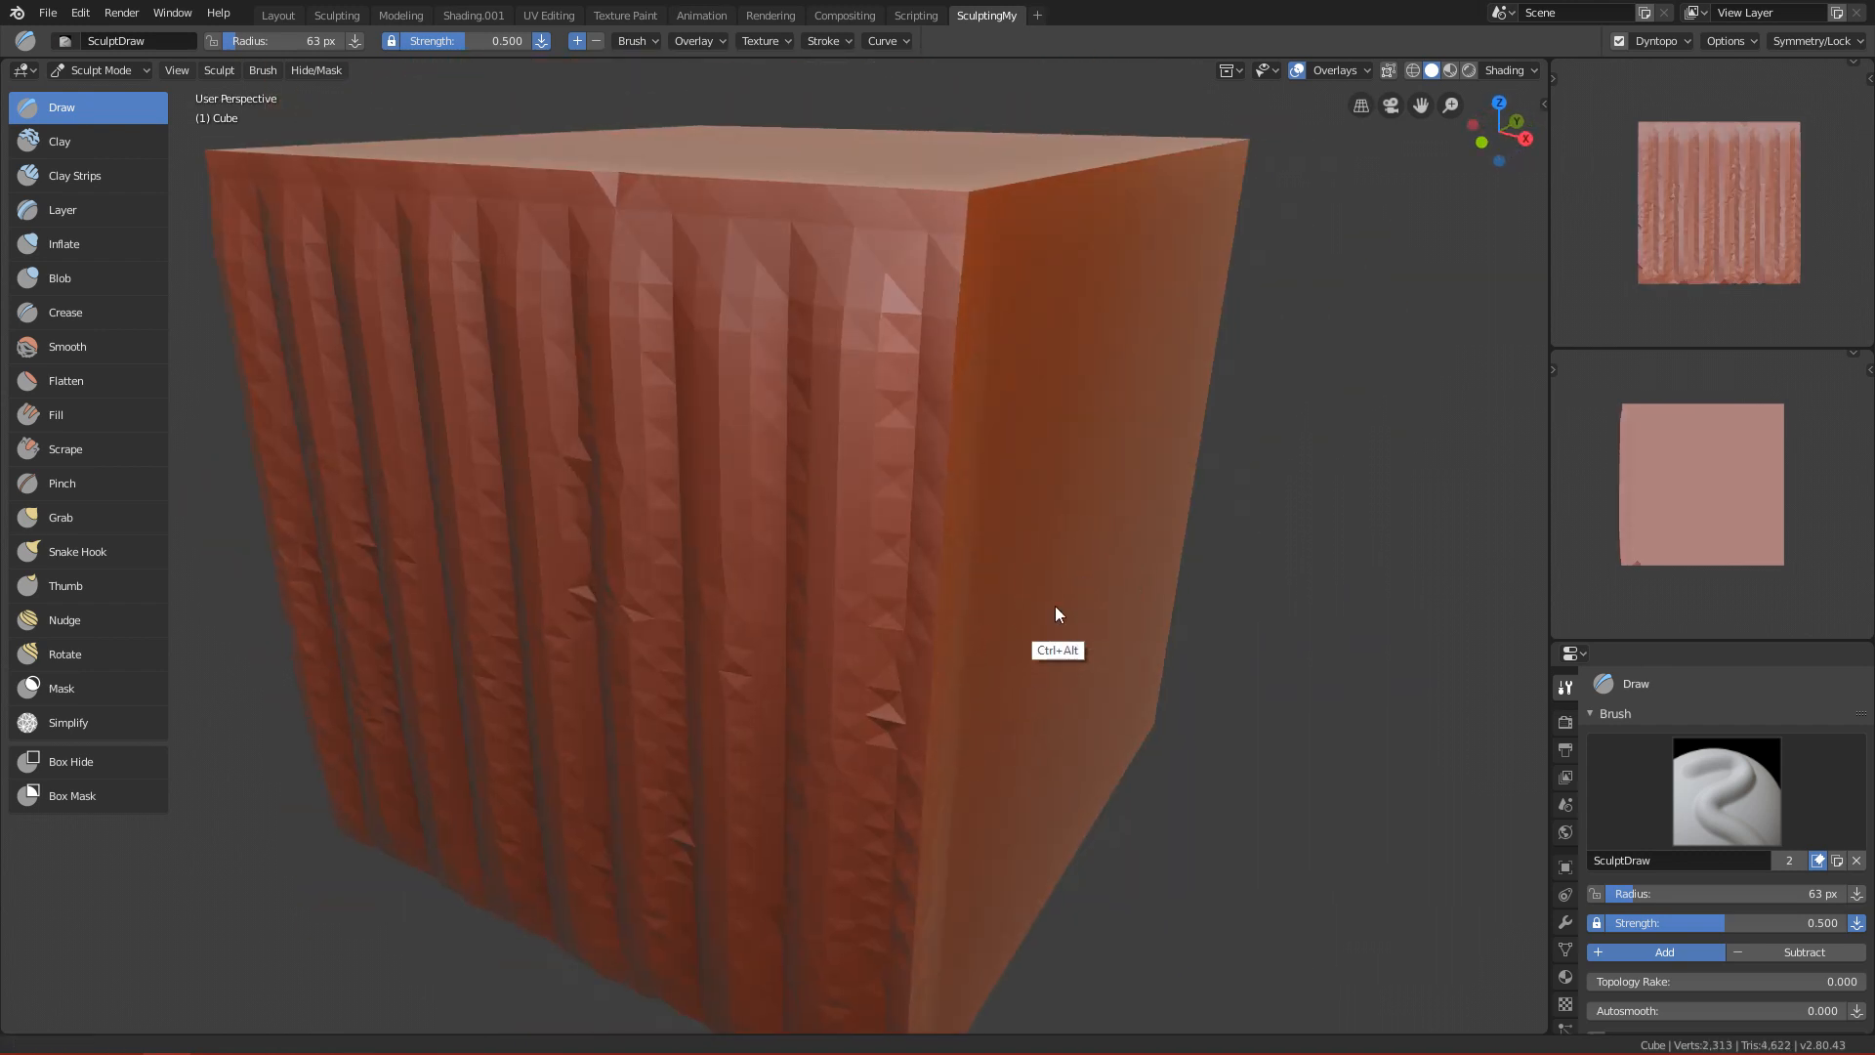
Undo all the tiled vertical ridges until the cube's front face is flat.
{"action": "scroll", "coordinate": [1055, 613], "scroll_direction": "down", "scroll_amount": 4}
{"action": "mouse_move", "coordinate": [881, 760]}
{"action": "middle_mouse_down"}
{"action": "mouse_move", "coordinate": [1022, 683]}
{"action": "mouse_move", "coordinate": [853, 657]}
{"action": "mouse_move", "coordinate": [579, 434]}
{"action": "middle_mouse_up"}
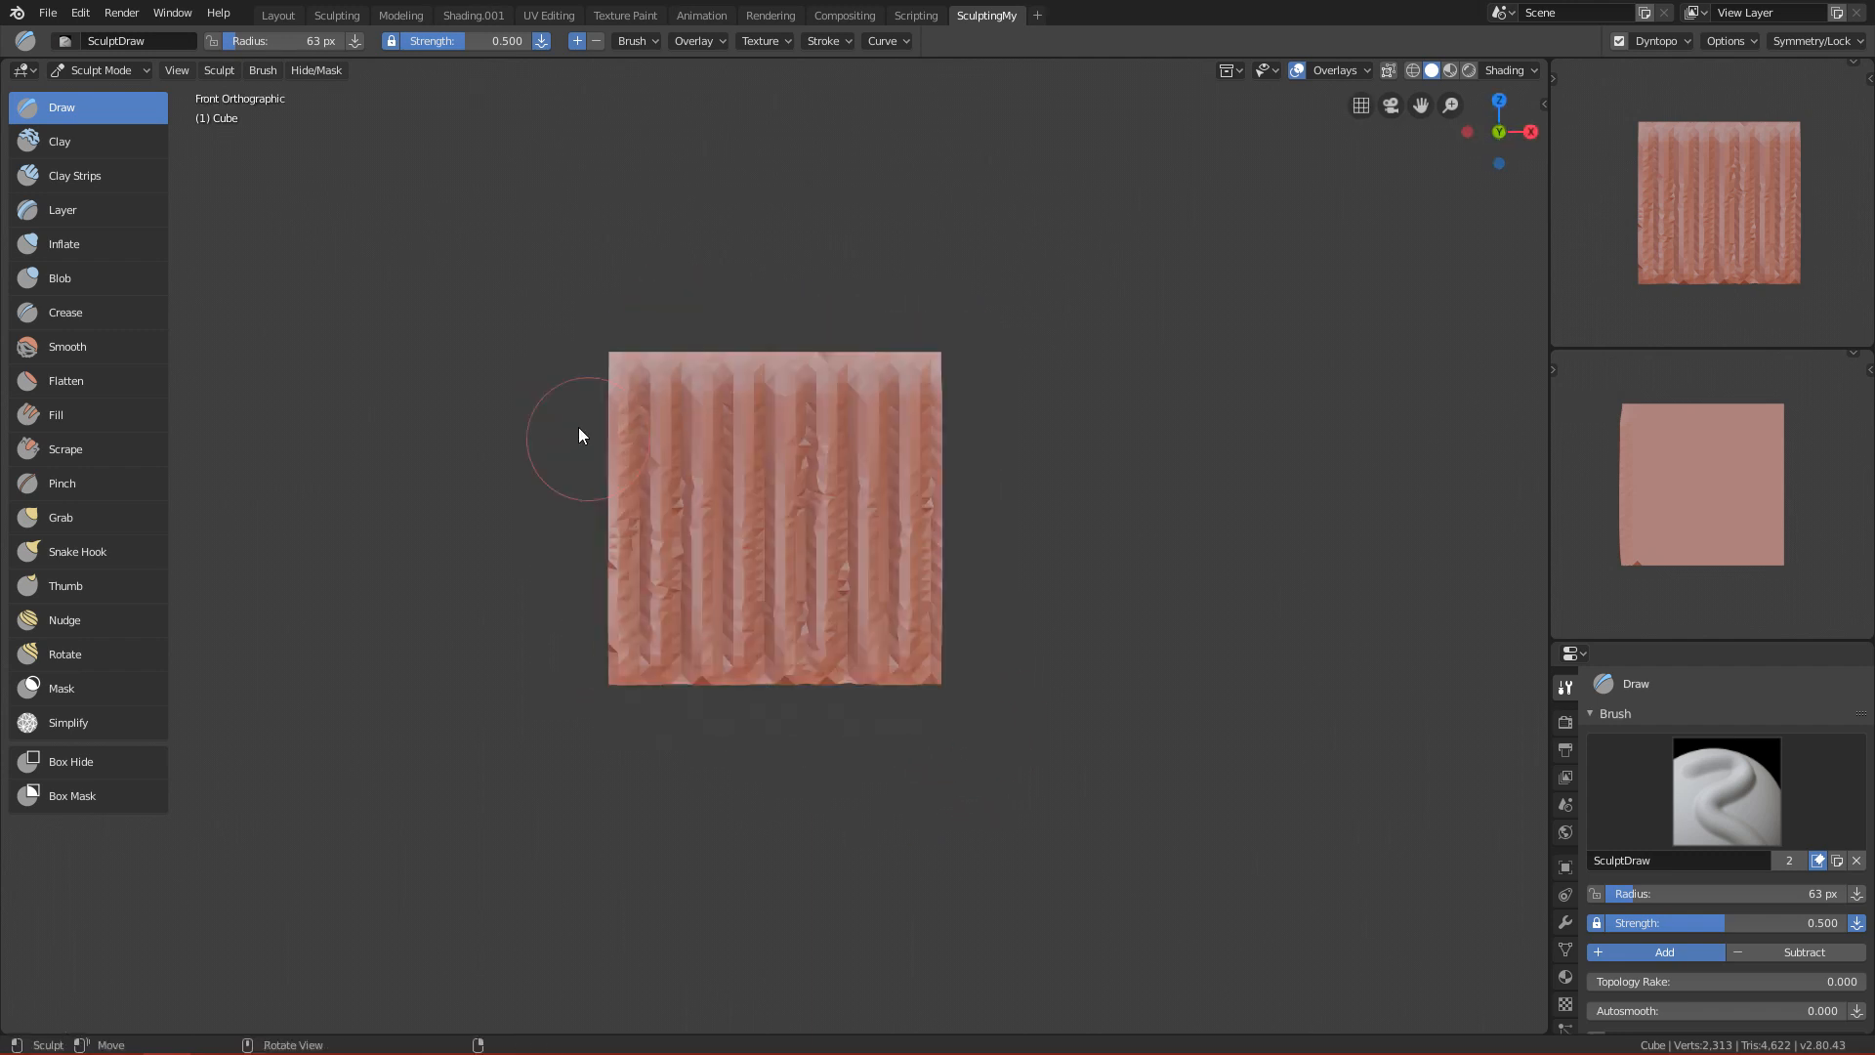
{"action": "key", "text": "ctrl+z"}
{"action": "key", "text": "ctrl+z"}
{"action": "key", "text": "ctrl+z"}
{"action": "key", "text": "ctrl+z"}
Set the X tile offset to 2 in the symmetry settings.
{"action": "left_click", "coordinate": [1816, 40]}
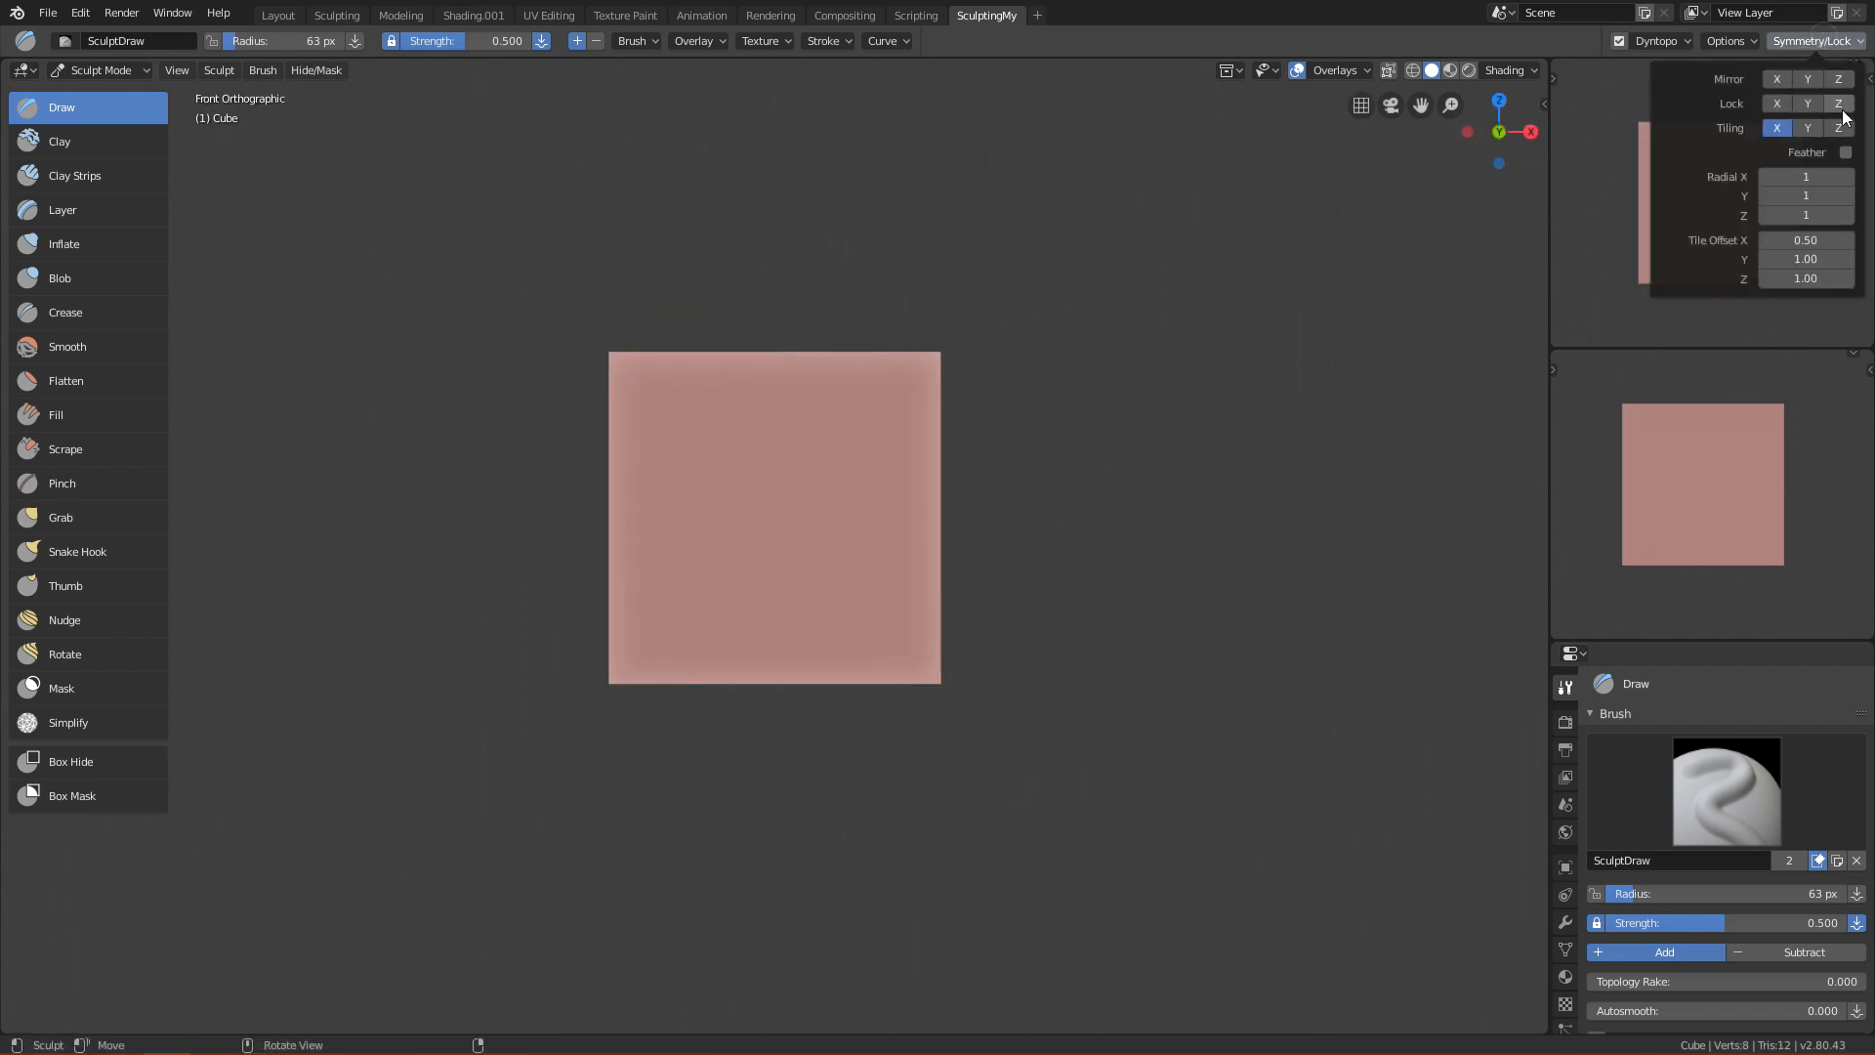
{"action": "left_click", "coordinate": [1804, 241]}
{"action": "type", "text": "0.5"}
{"action": "type", "text": "2"}
{"action": "type", "text": "2"}
{"action": "key", "text": "BackSpace"}
{"action": "key", "text": "Return"}
Try tiled vertical strokes along the front face's right edge with the Draw brush reduced to 21 px, undoing them all.
{"action": "mouse_move", "coordinate": [891, 452]}
{"action": "left_mouse_down"}
{"action": "mouse_move", "coordinate": [912, 554]}
{"action": "mouse_move", "coordinate": [924, 531]}
{"action": "left_mouse_up"}
{"action": "key", "text": "ctrl+z"}
{"action": "key", "text": "f"}
{"action": "left_click", "coordinate": [882, 534]}
{"action": "key", "text": "f"}
{"action": "left_click", "coordinate": [904, 477]}
{"action": "mouse_move", "coordinate": [923, 442]}
{"action": "left_mouse_down"}
{"action": "mouse_move", "coordinate": [930, 550]}
{"action": "mouse_move", "coordinate": [924, 500]}
{"action": "left_mouse_up"}
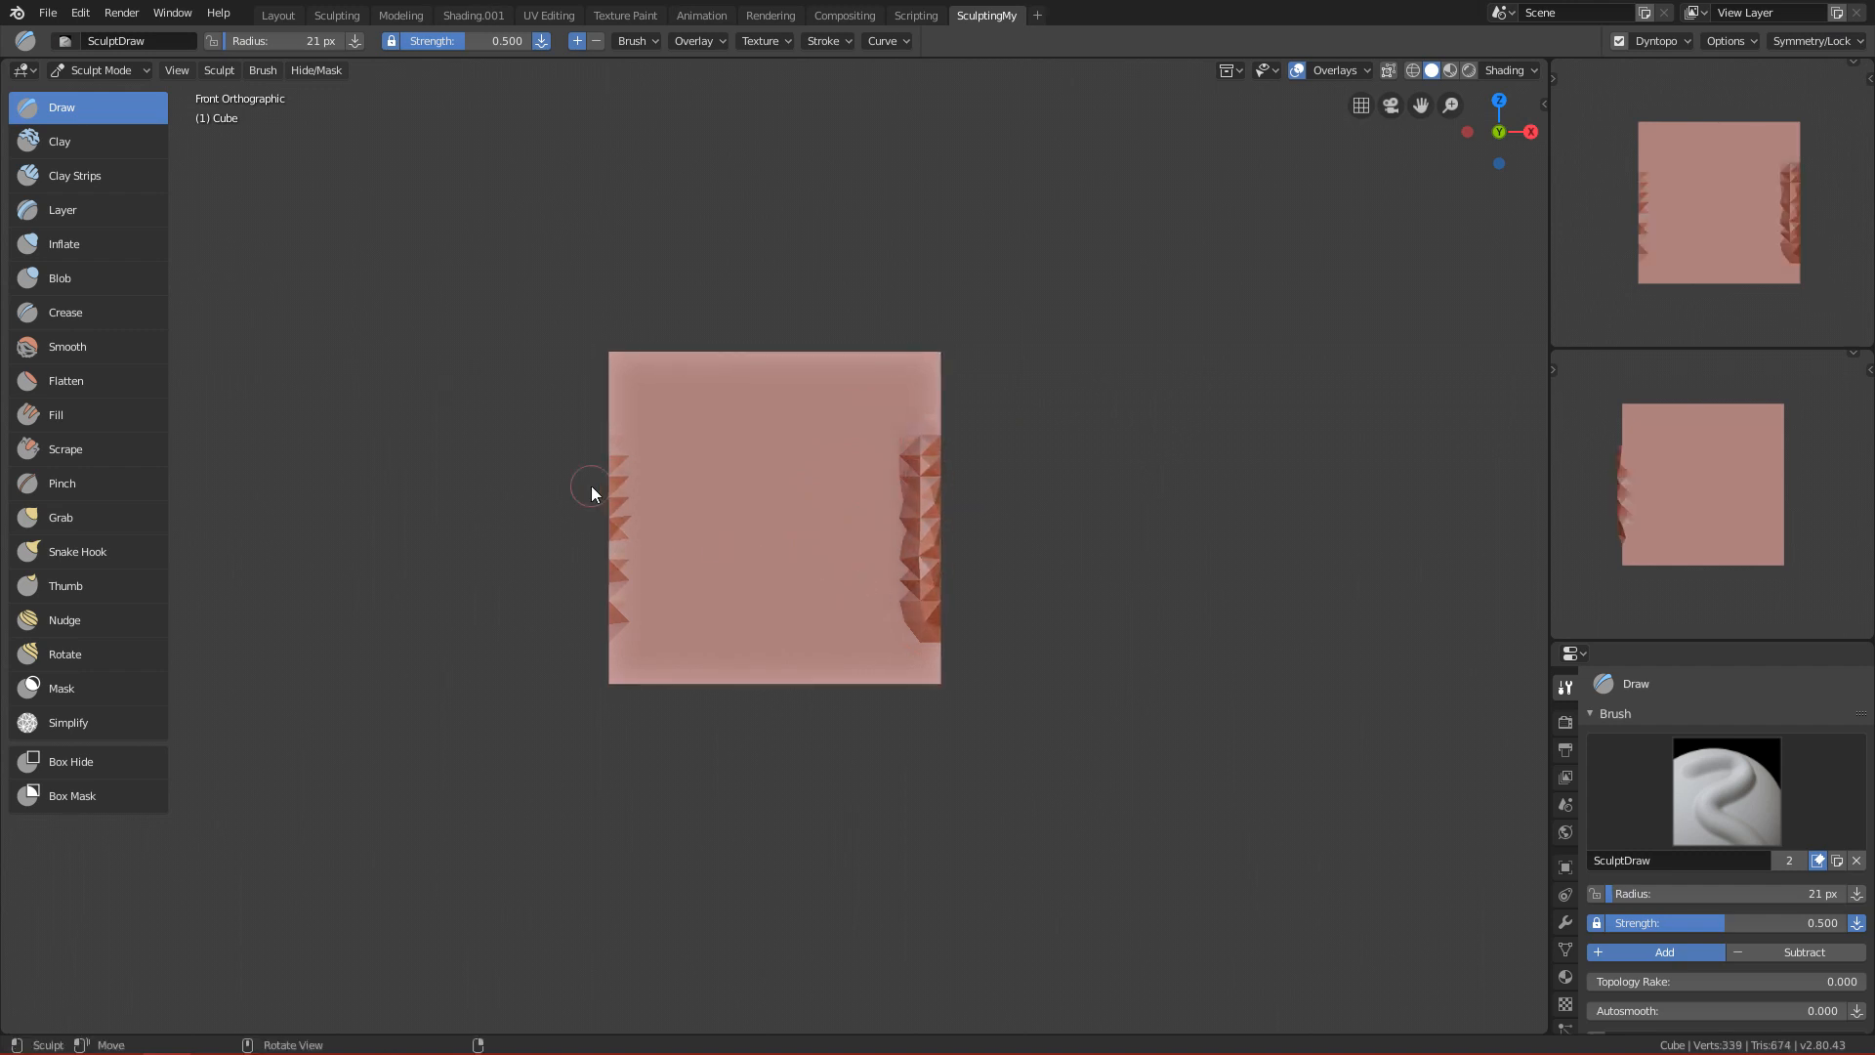
{"action": "key", "text": "ctrl+z"}
Set the X tile offset to 1 in the symmetry settings.
{"action": "left_click", "coordinate": [1815, 41]}
{"action": "left_click", "coordinate": [1805, 241]}
{"action": "type", "text": "1"}
{"action": "key", "text": "Return"}
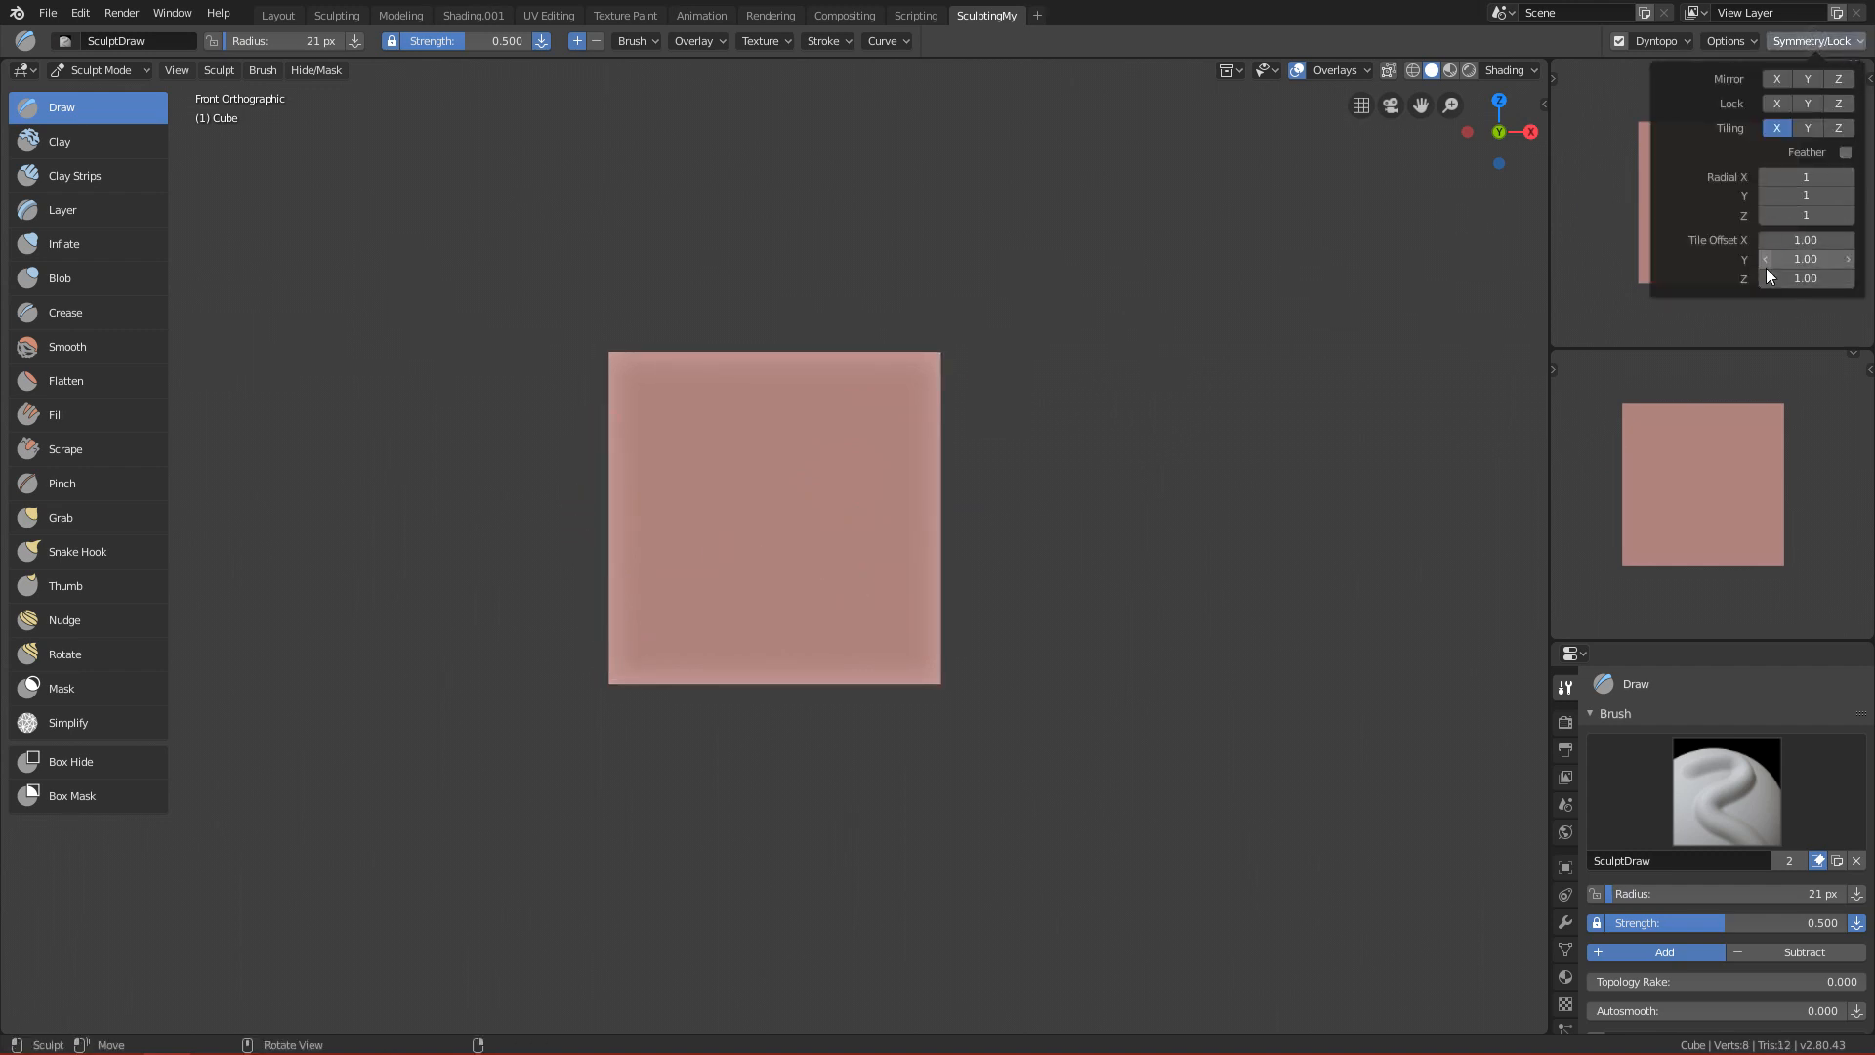
Try a short tiled stroke on the cube's front face with a 43 px Draw brush and undo it.
{"action": "left_click_drag", "start_coordinate": [951, 582], "coordinate": [963, 508], "text": "ctrl+alt"}
{"action": "key", "text": "f"}
{"action": "left_click", "coordinate": [985, 512]}
{"action": "mouse_move", "coordinate": [898, 396]}
{"action": "left_mouse_down"}
{"action": "mouse_move", "coordinate": [850, 588]}
{"action": "mouse_move", "coordinate": [889, 415]}
{"action": "left_mouse_up"}
{"action": "key", "text": "ctrl+z"}
Enable tiling on Y and Z in addition to X, and try tiled strokes on the cube's side, undoing the last one.
{"action": "left_click", "coordinate": [1808, 41]}
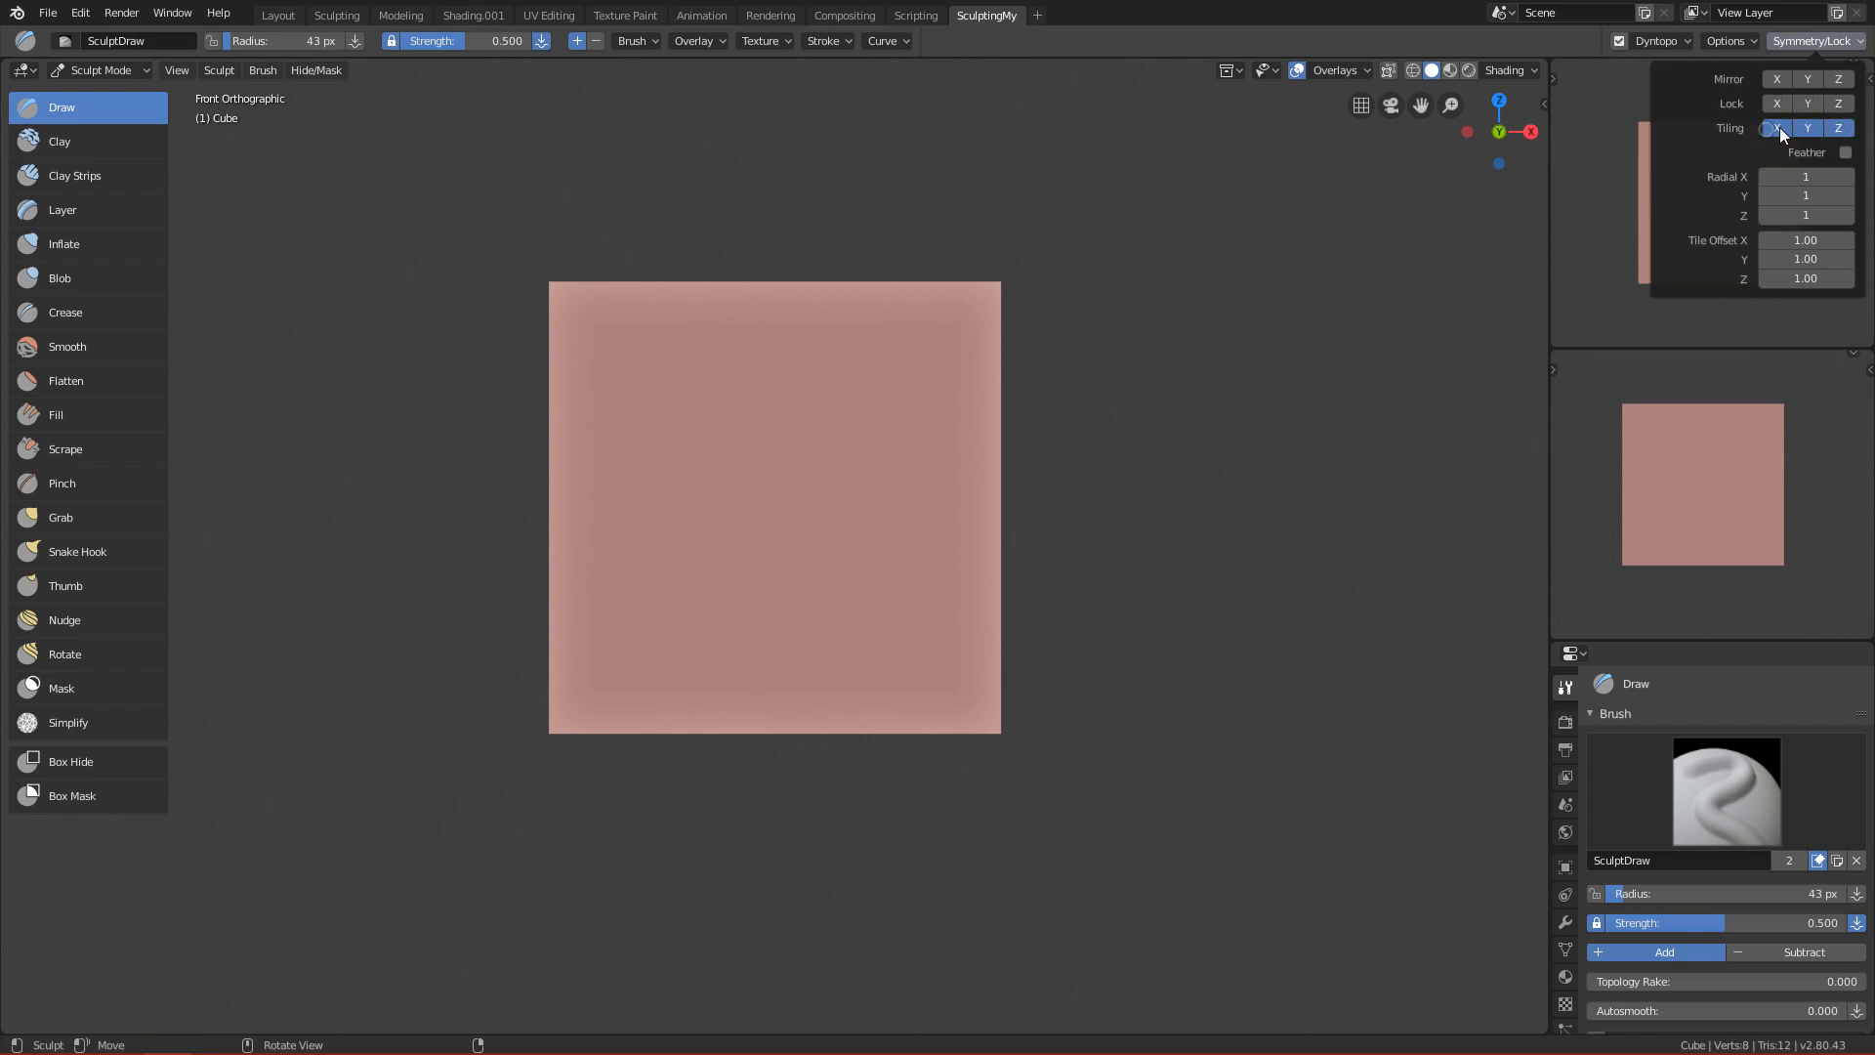
{"action": "mouse_move", "coordinate": [1192, 349]}
{"action": "left_mouse_down", "text": "alt"}
{"action": "mouse_move", "coordinate": [1159, 440]}
{"action": "mouse_move", "coordinate": [988, 627]}
{"action": "mouse_move", "coordinate": [879, 543]}
{"action": "mouse_move", "coordinate": [867, 567]}
{"action": "mouse_move", "coordinate": [841, 418]}
{"action": "mouse_move", "coordinate": [1046, 373]}
{"action": "mouse_move", "coordinate": [923, 388]}
{"action": "mouse_move", "coordinate": [976, 394]}
{"action": "left_mouse_up", "text": "alt"}
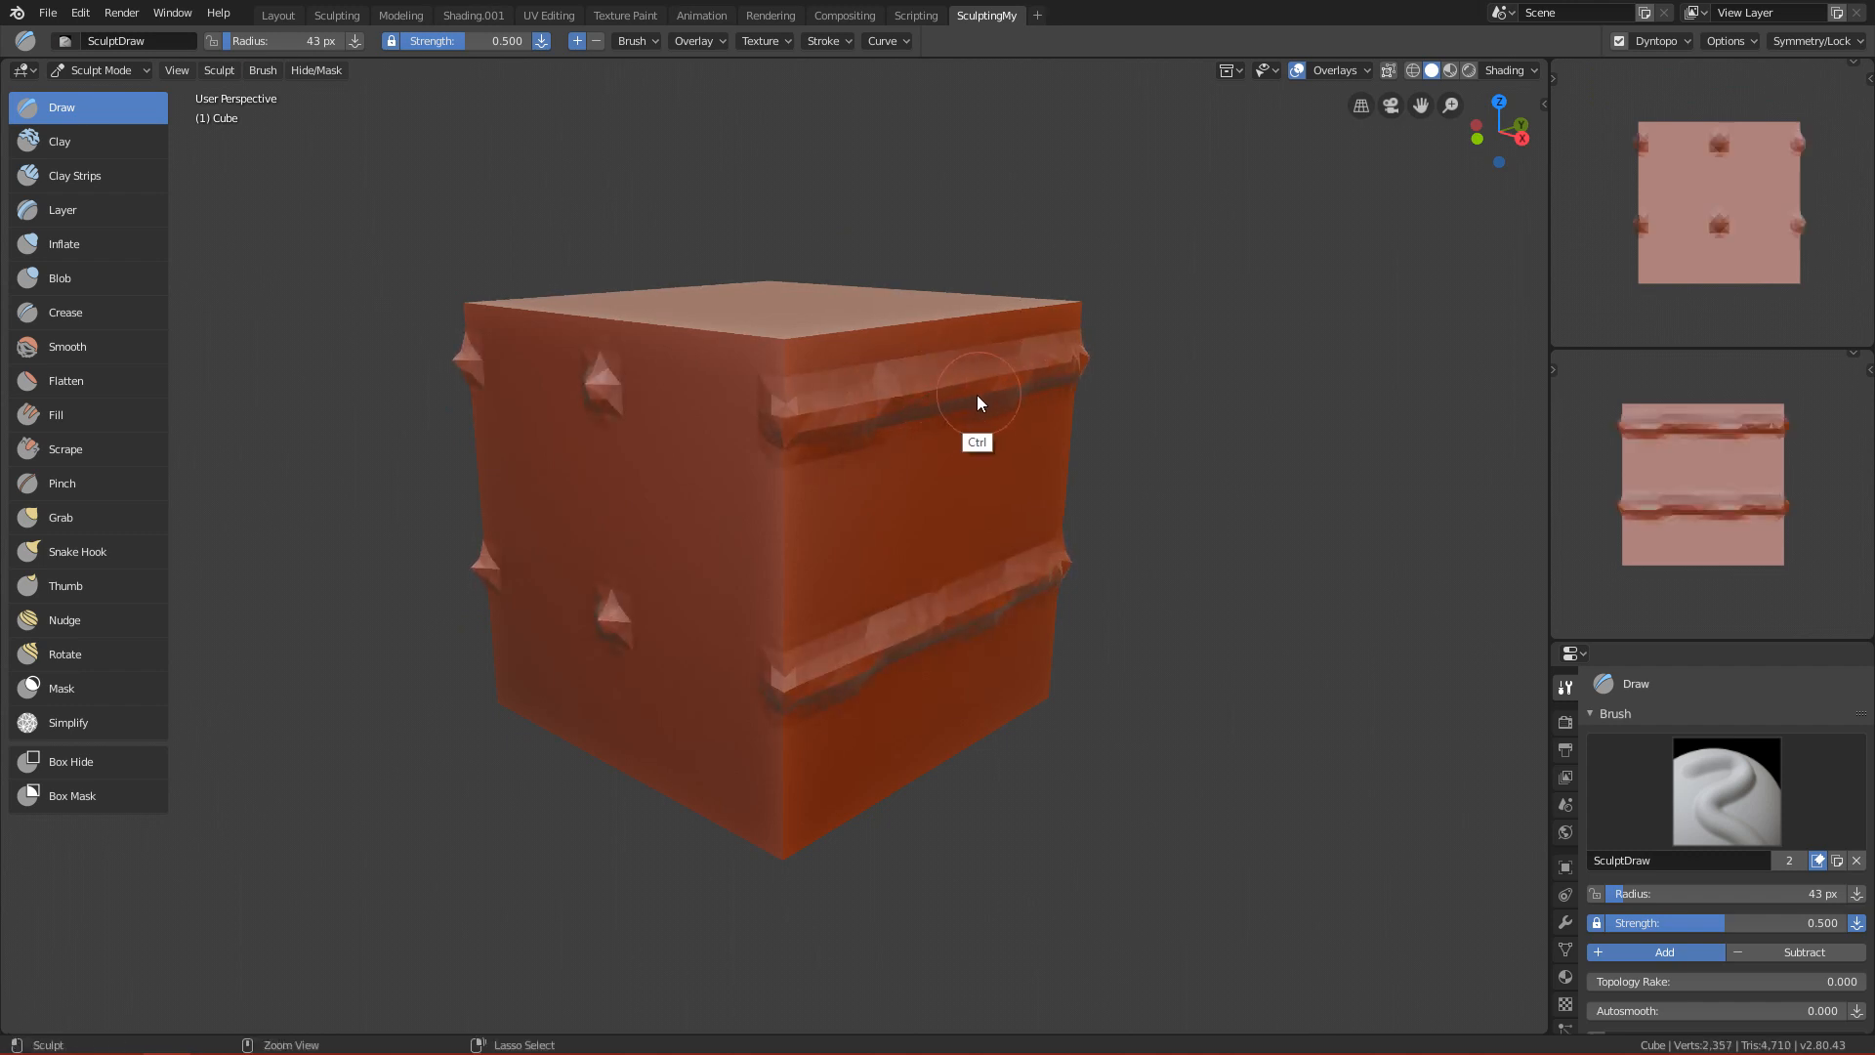
{"action": "key", "text": "ctrl+z"}
Draw tiled vertical strokes on the cube with X, Y and Z tiling active, adjusting the brush radius between strokes.
{"action": "mouse_move", "coordinate": [841, 417]}
{"action": "left_mouse_down"}
{"action": "mouse_move", "coordinate": [893, 383]}
{"action": "mouse_move", "coordinate": [928, 440]}
{"action": "mouse_move", "coordinate": [1038, 376]}
{"action": "mouse_move", "coordinate": [1176, 431]}
{"action": "mouse_move", "coordinate": [974, 469]}
{"action": "mouse_move", "coordinate": [964, 510]}
{"action": "mouse_move", "coordinate": [833, 574]}
{"action": "left_mouse_up"}
{"action": "key", "text": "f"}
{"action": "key", "text": "grave"}
{"action": "left_click", "coordinate": [676, 478]}
{"action": "key", "text": "f"}
{"action": "left_click", "coordinate": [785, 475]}
{"action": "left_click_drag", "start_coordinate": [890, 379], "coordinate": [881, 529]}
Draw a long, thick tiled stroke down the cube with a 99 px brush and view the result from the front.
{"action": "mouse_move", "coordinate": [896, 476]}
{"action": "left_mouse_down", "text": "alt"}
{"action": "mouse_move", "coordinate": [894, 314]}
{"action": "mouse_move", "coordinate": [908, 578]}
{"action": "mouse_move", "coordinate": [889, 543]}
{"action": "mouse_move", "coordinate": [917, 635]}
{"action": "mouse_move", "coordinate": [791, 649]}
{"action": "mouse_move", "coordinate": [615, 590]}
{"action": "mouse_move", "coordinate": [753, 690]}
{"action": "mouse_move", "coordinate": [940, 677]}
{"action": "mouse_move", "coordinate": [940, 595]}
{"action": "left_mouse_up", "text": "alt"}
{"action": "key", "text": "f"}
{"action": "left_click", "coordinate": [980, 592]}
{"action": "left_click_drag", "start_coordinate": [918, 388], "coordinate": [888, 810]}
{"action": "key", "text": "grave"}
{"action": "left_click", "coordinate": [874, 538]}
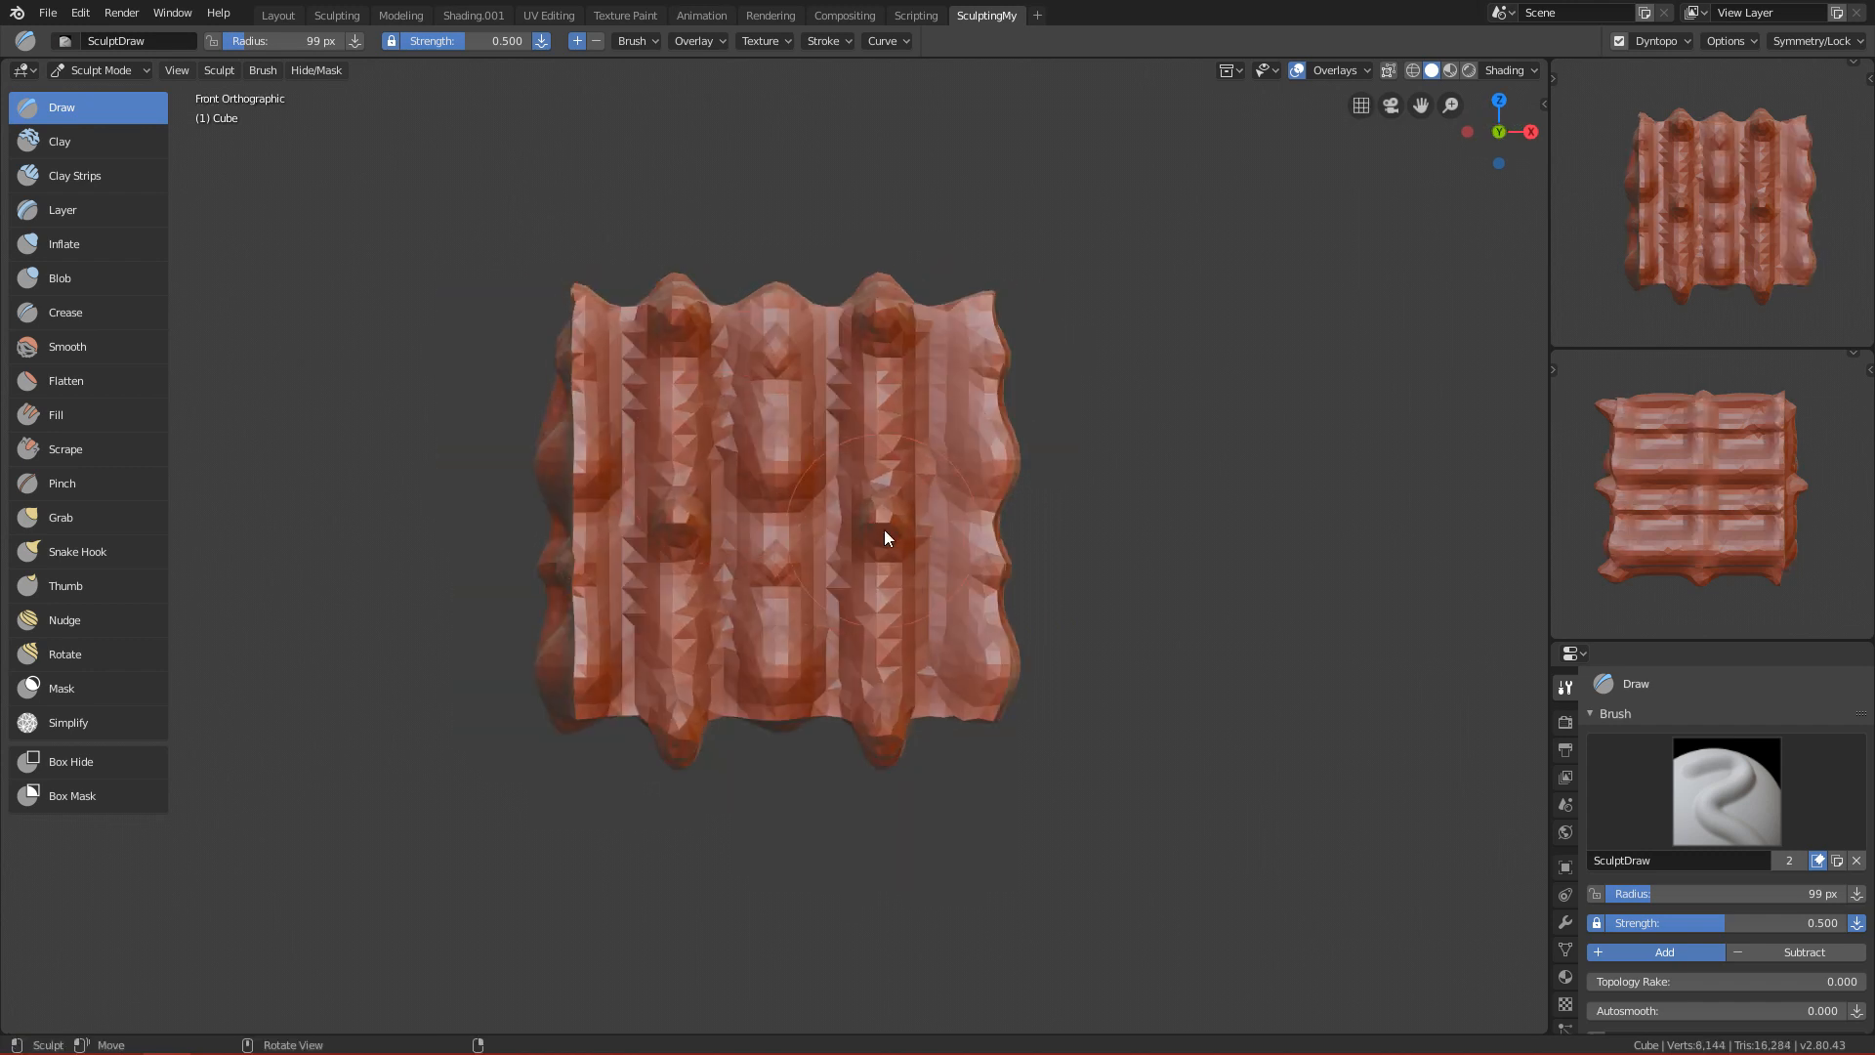
Build up more overlapping tiled strokes on the cube's front with the 99 px Draw brush.
{"action": "left_click", "coordinate": [1812, 41]}
{"action": "mouse_move", "coordinate": [925, 490]}
{"action": "left_mouse_down"}
{"action": "mouse_move", "coordinate": [896, 489]}
{"action": "mouse_move", "coordinate": [888, 548]}
{"action": "mouse_move", "coordinate": [917, 536]}
{"action": "mouse_move", "coordinate": [881, 607]}
{"action": "mouse_move", "coordinate": [918, 527]}
{"action": "left_mouse_up"}
{"action": "mouse_move", "coordinate": [1074, 575]}
{"action": "left_mouse_down", "text": "alt"}
{"action": "mouse_move", "coordinate": [971, 555]}
{"action": "mouse_move", "coordinate": [966, 664]}
{"action": "left_mouse_up", "text": "alt"}
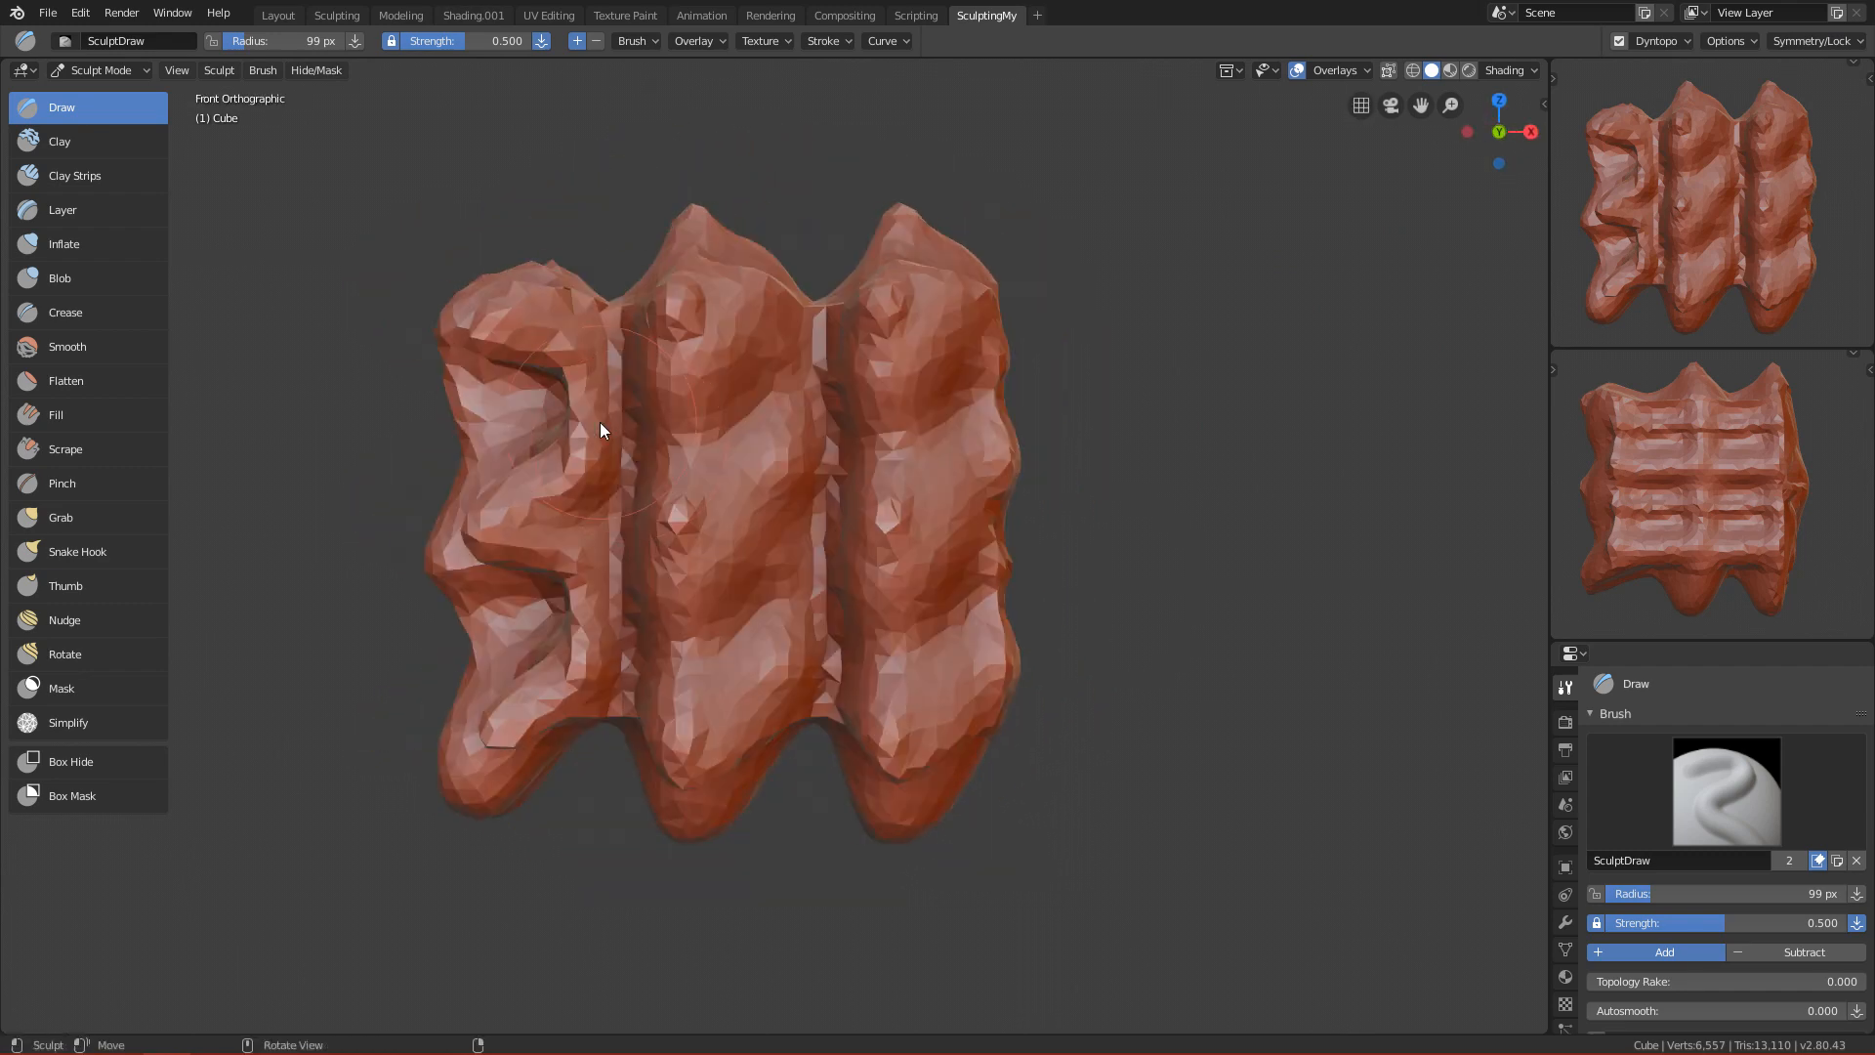
Undo all the tiled strokes until the cube is plain again.
{"action": "key", "text": "ctrl+z"}
{"action": "key", "text": "ctrl+z"}
{"action": "key", "text": "ctrl+z"}
{"action": "key", "text": "ctrl+z"}
{"action": "key", "text": "ctrl+z"}
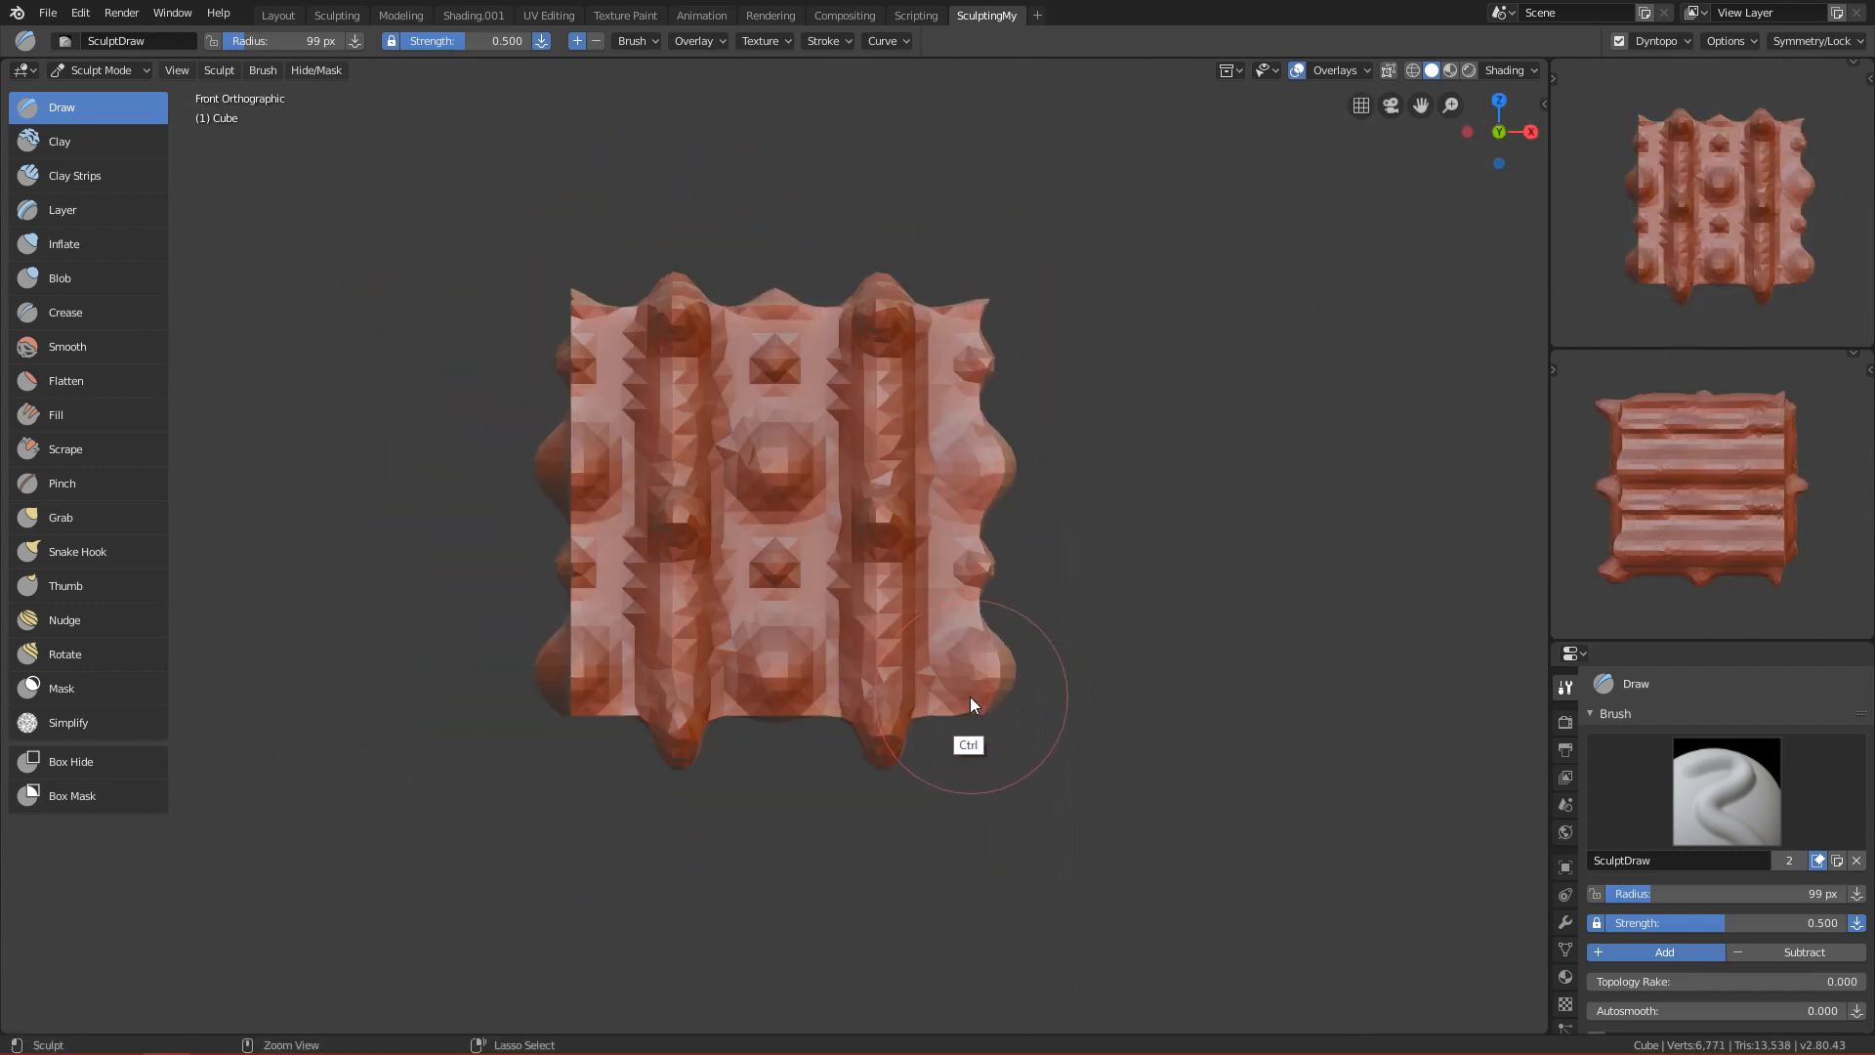
{"action": "key", "text": "ctrl+z"}
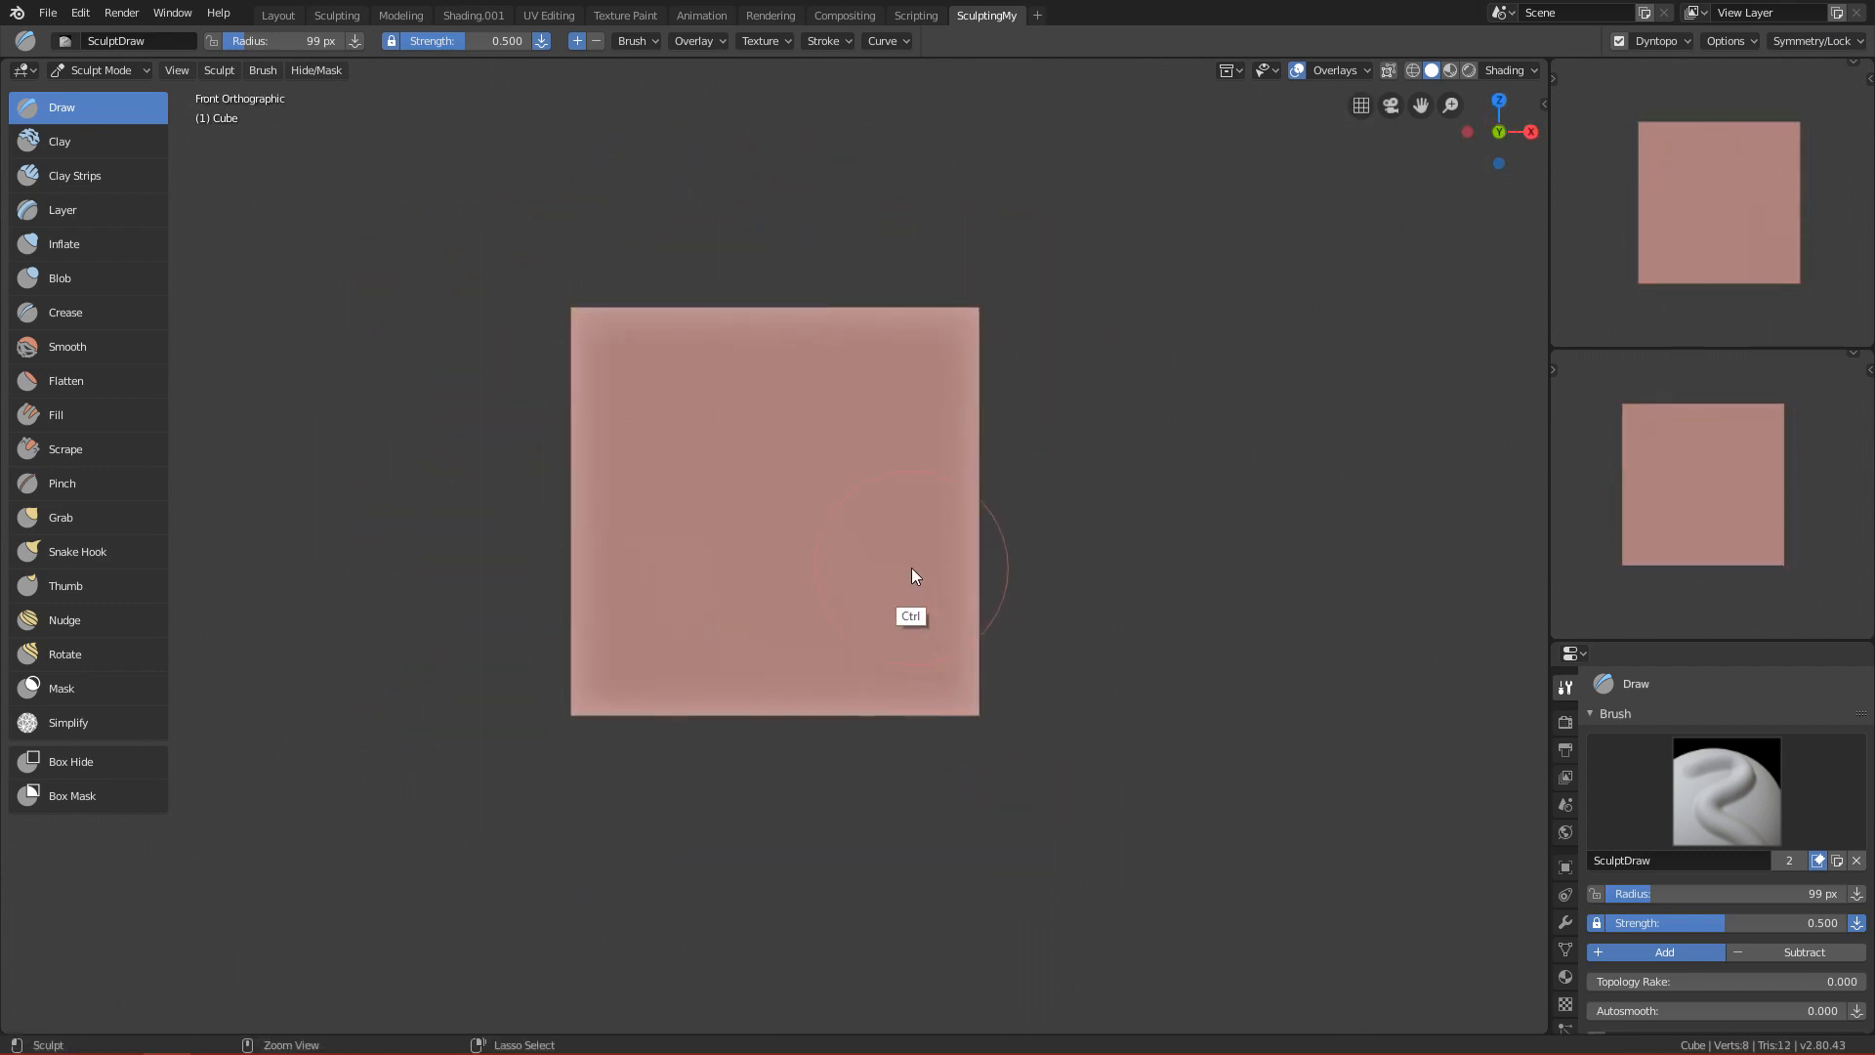
Set the brush radius to 51 px, turn off tiling on all axes and enable X mirroring.
{"action": "key", "text": "f"}
{"action": "left_click", "coordinate": [1216, 336]}
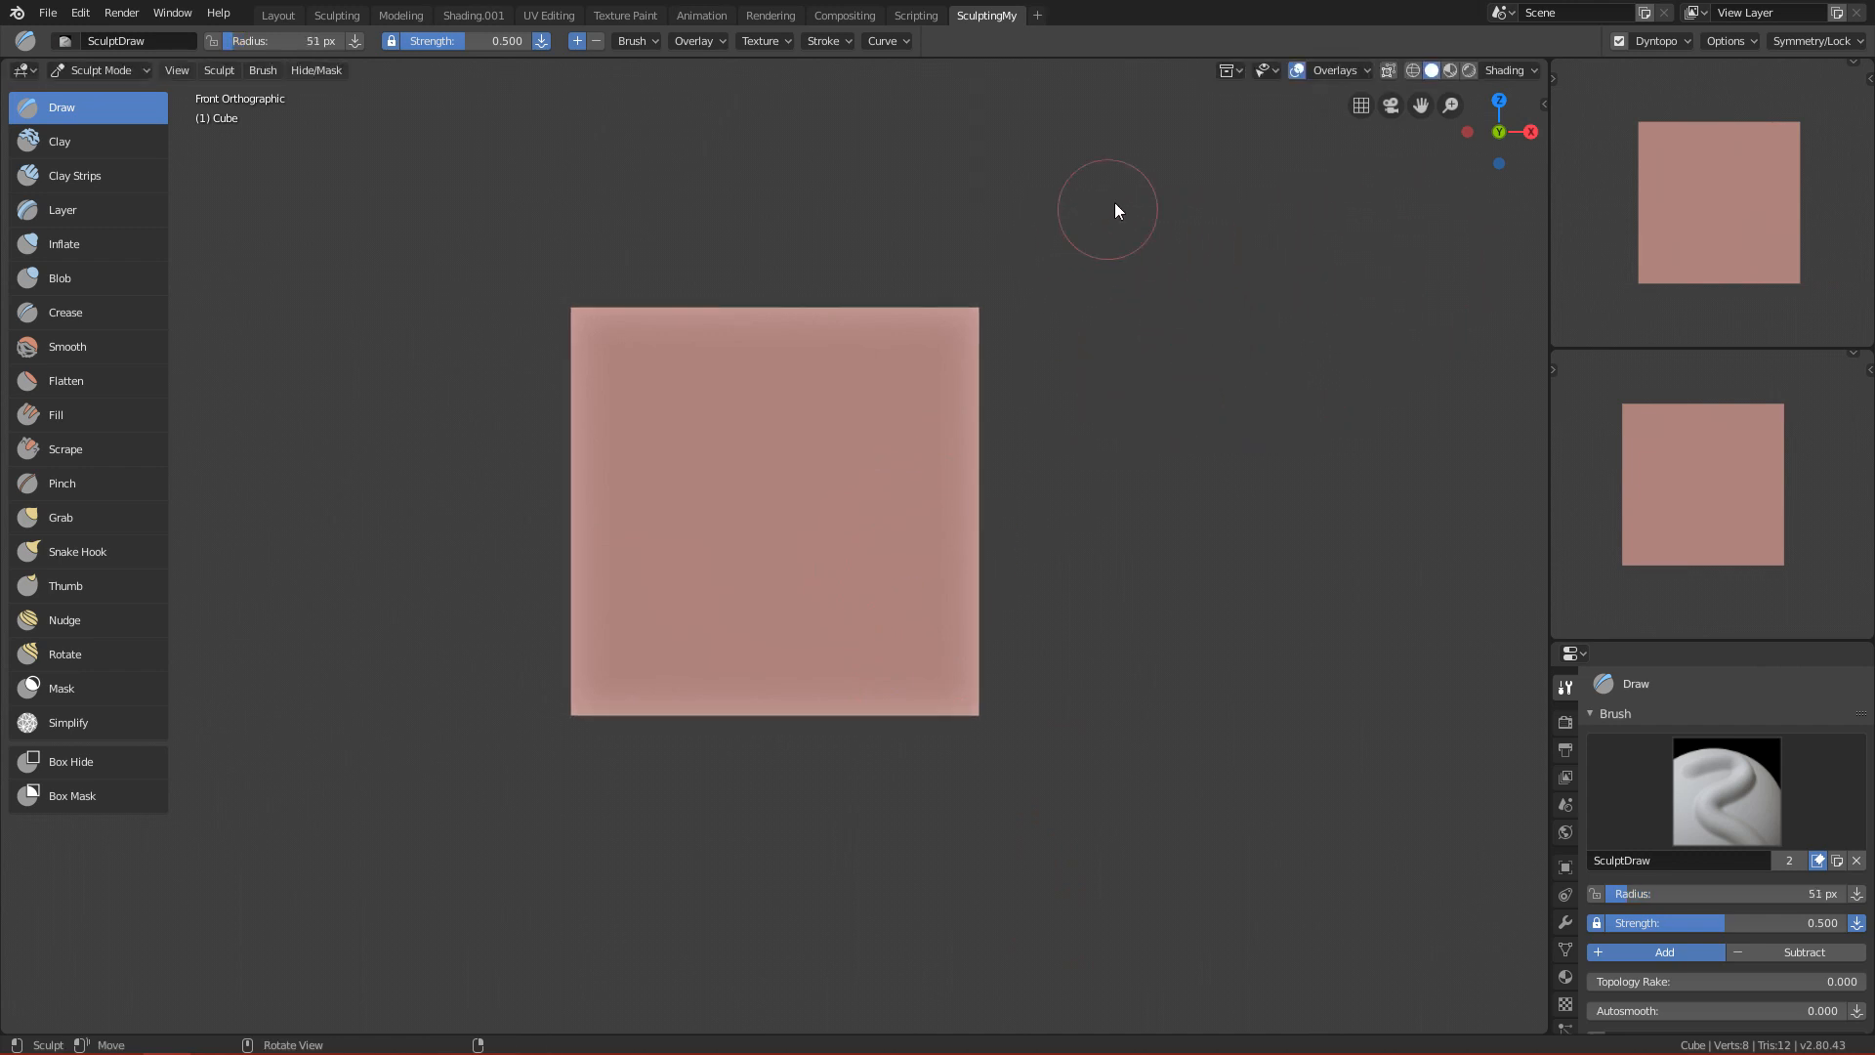
{"action": "left_click", "coordinate": [1802, 41]}
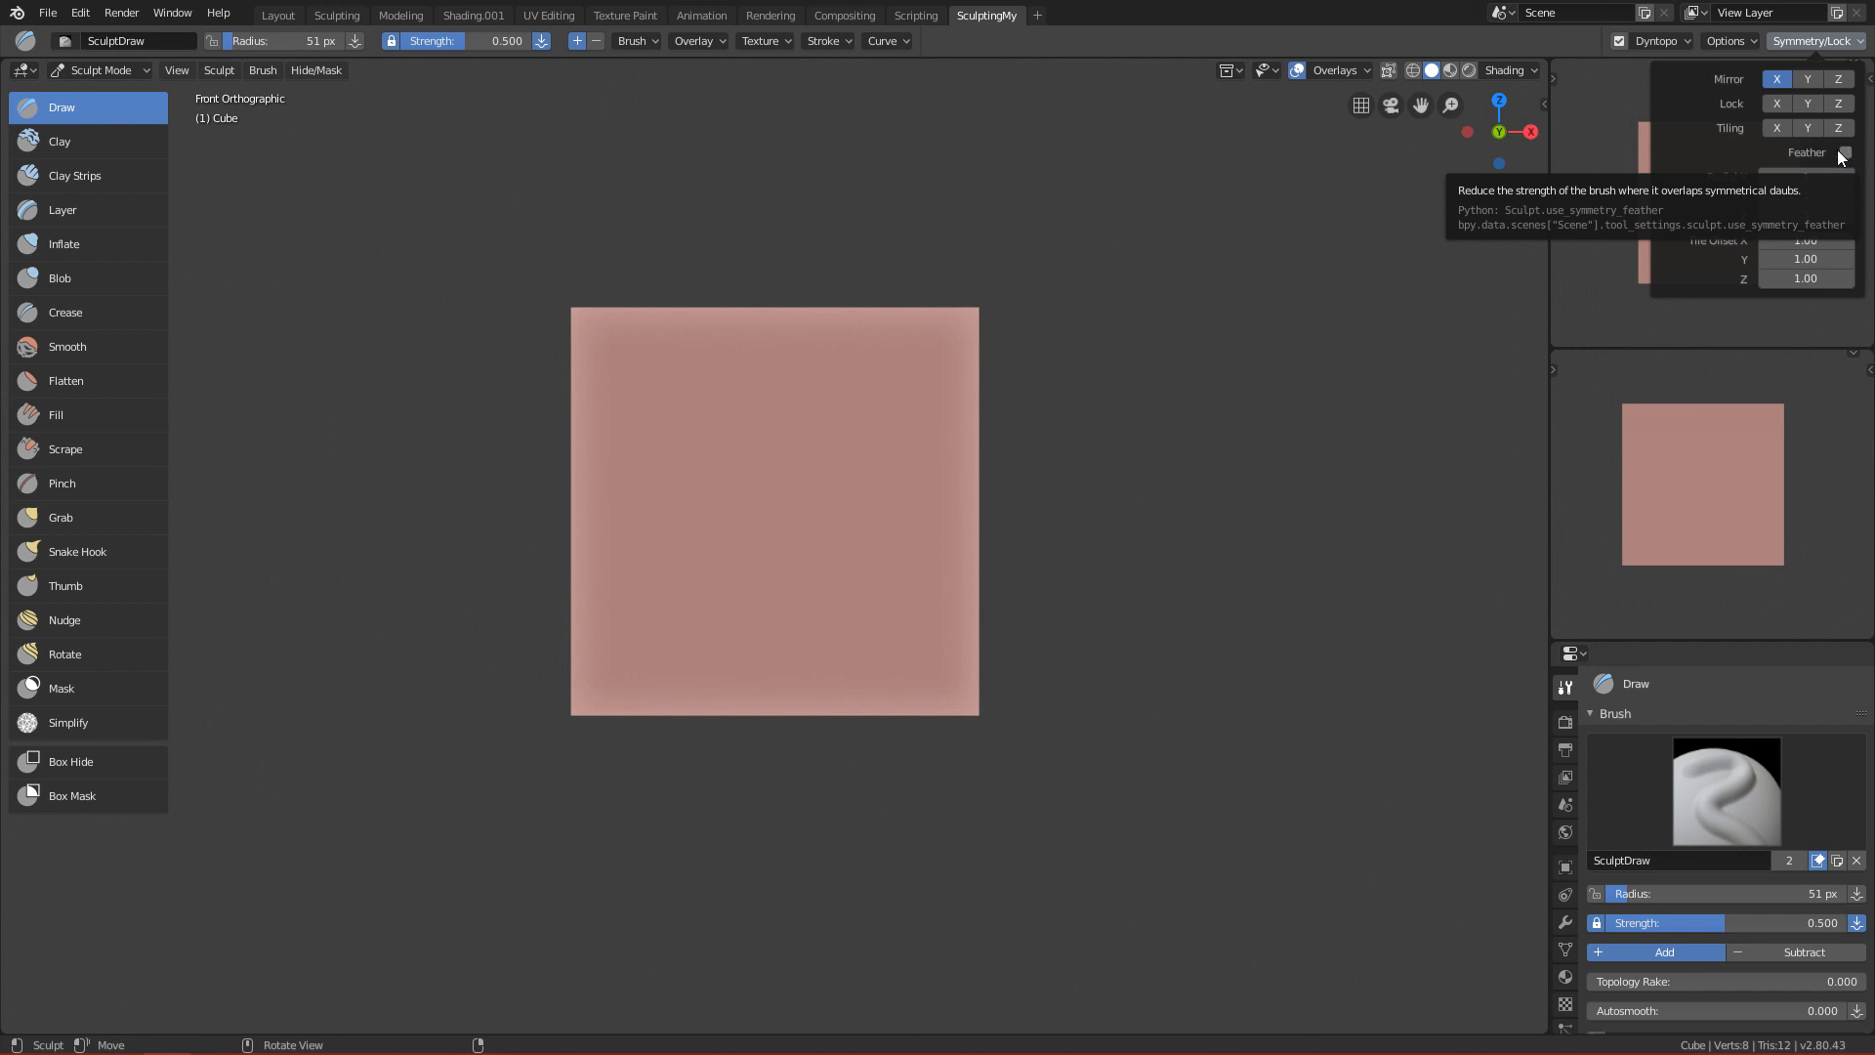
Draw a pair of mirrored vertical ridges on the front face with an 83 px Draw brush, undoing a test stroke.
{"action": "mouse_move", "coordinate": [742, 678]}
{"action": "left_mouse_down"}
{"action": "mouse_move", "coordinate": [848, 526]}
{"action": "mouse_move", "coordinate": [793, 583]}
{"action": "left_mouse_up"}
{"action": "key", "text": "ctrl+z"}
{"action": "left_click_drag", "start_coordinate": [873, 536], "coordinate": [870, 573]}
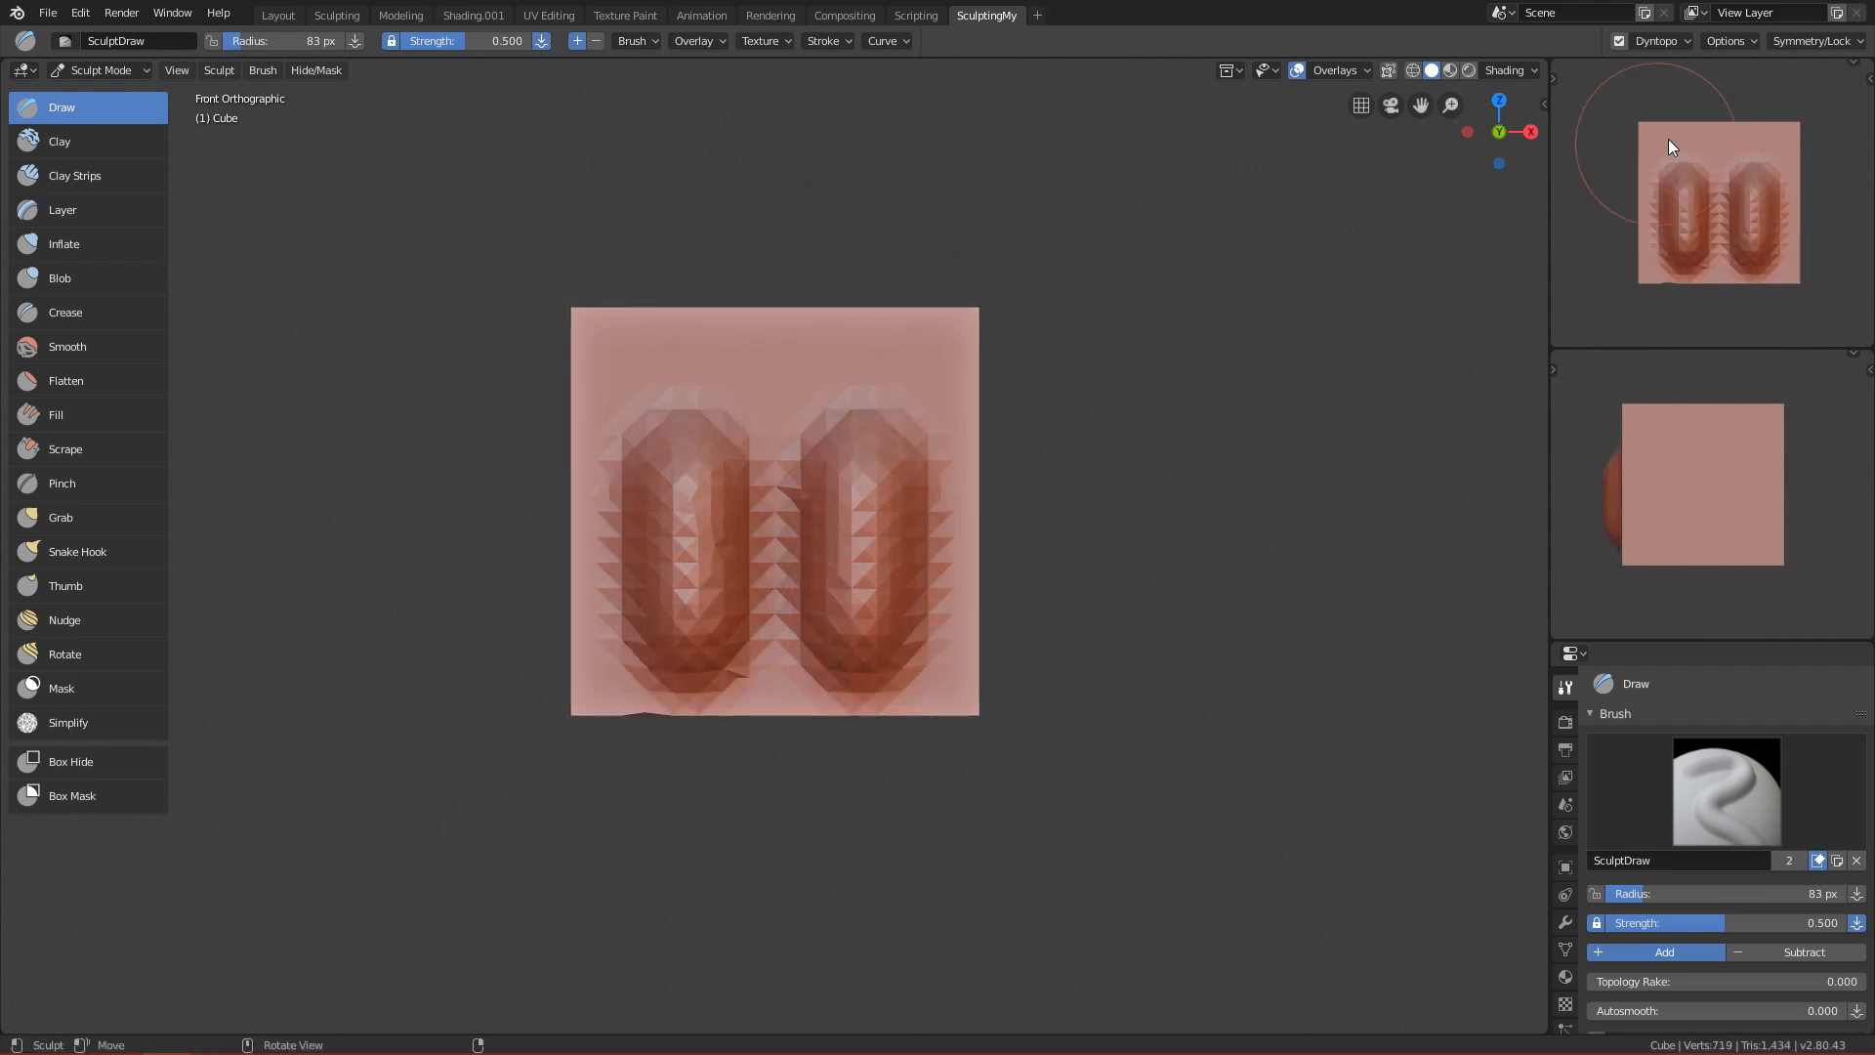
Build up overlapping strokes across the mirror centreline with the brush enlarged to 132 px, and undo every stroke on the front face.
{"action": "left_click", "coordinate": [1816, 41]}
{"action": "mouse_move", "coordinate": [790, 584]}
{"action": "left_mouse_down"}
{"action": "mouse_move", "coordinate": [762, 604]}
{"action": "mouse_move", "coordinate": [797, 533]}
{"action": "mouse_move", "coordinate": [900, 536]}
{"action": "mouse_move", "coordinate": [837, 502]}
{"action": "mouse_move", "coordinate": [800, 431]}
{"action": "mouse_move", "coordinate": [876, 397]}
{"action": "mouse_move", "coordinate": [761, 457]}
{"action": "left_mouse_up"}
{"action": "key", "text": "f"}
{"action": "left_click", "coordinate": [895, 549]}
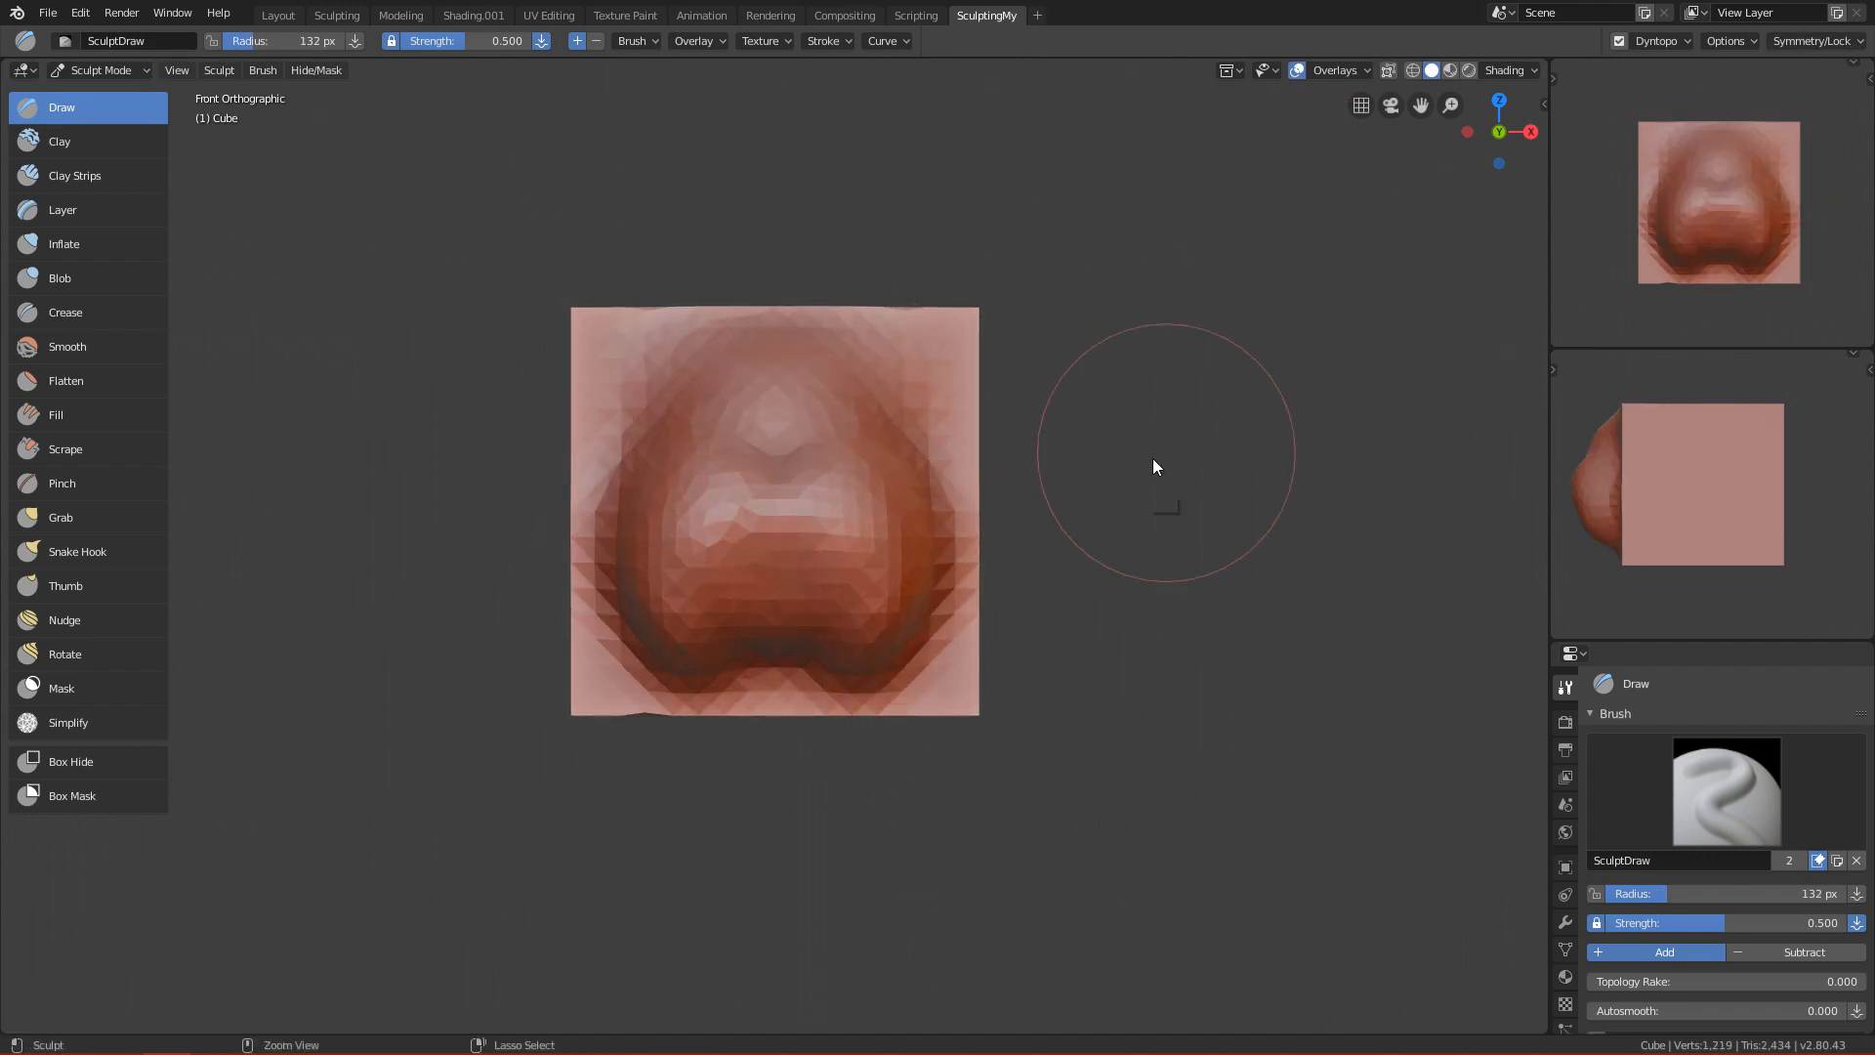
{"action": "key", "text": "ctrl+z"}
{"action": "key", "text": "ctrl+z"}
{"action": "key", "text": "ctrl+z"}
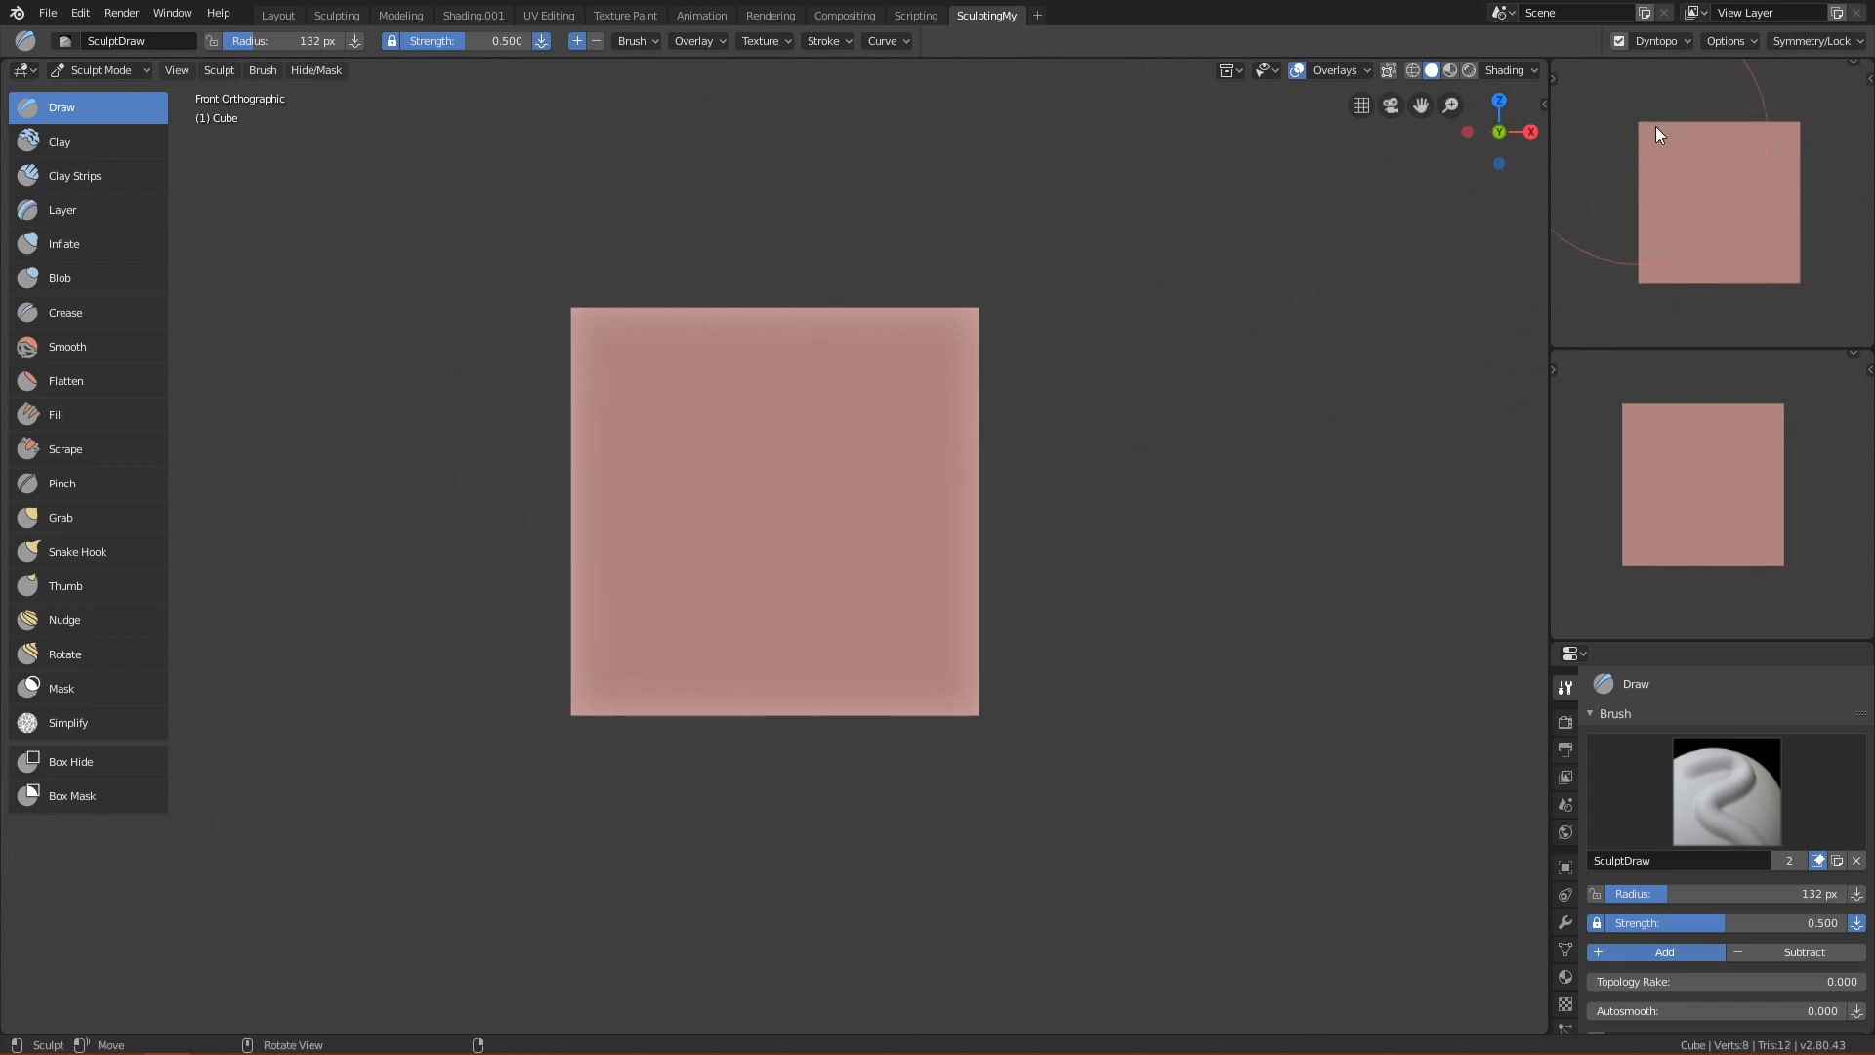
Try mirrored vertical strokes close to the front face's centreline with a 78 px Draw brush, undoing each one.
{"action": "left_click", "coordinate": [1814, 41]}
{"action": "key", "text": "f"}
{"action": "left_click", "coordinate": [1135, 431]}
{"action": "mouse_move", "coordinate": [860, 627]}
{"action": "left_mouse_down"}
{"action": "mouse_move", "coordinate": [906, 433]}
{"action": "mouse_move", "coordinate": [893, 451]}
{"action": "left_mouse_up"}
{"action": "key", "text": "ctrl+z"}
{"action": "mouse_move", "coordinate": [846, 614]}
{"action": "left_mouse_down"}
{"action": "mouse_move", "coordinate": [905, 463]}
{"action": "mouse_move", "coordinate": [858, 508]}
{"action": "left_mouse_up"}
{"action": "key", "text": "ctrl+z"}
{"action": "mouse_move", "coordinate": [840, 519]}
{"action": "left_mouse_down"}
{"action": "mouse_move", "coordinate": [911, 418]}
{"action": "mouse_move", "coordinate": [805, 589]}
{"action": "mouse_move", "coordinate": [835, 426]}
{"action": "left_mouse_up"}
{"action": "key", "text": "ctrl+z"}
Turn off X mirroring and raise the Radial X symmetry count to 5.
{"action": "left_click", "coordinate": [1812, 41]}
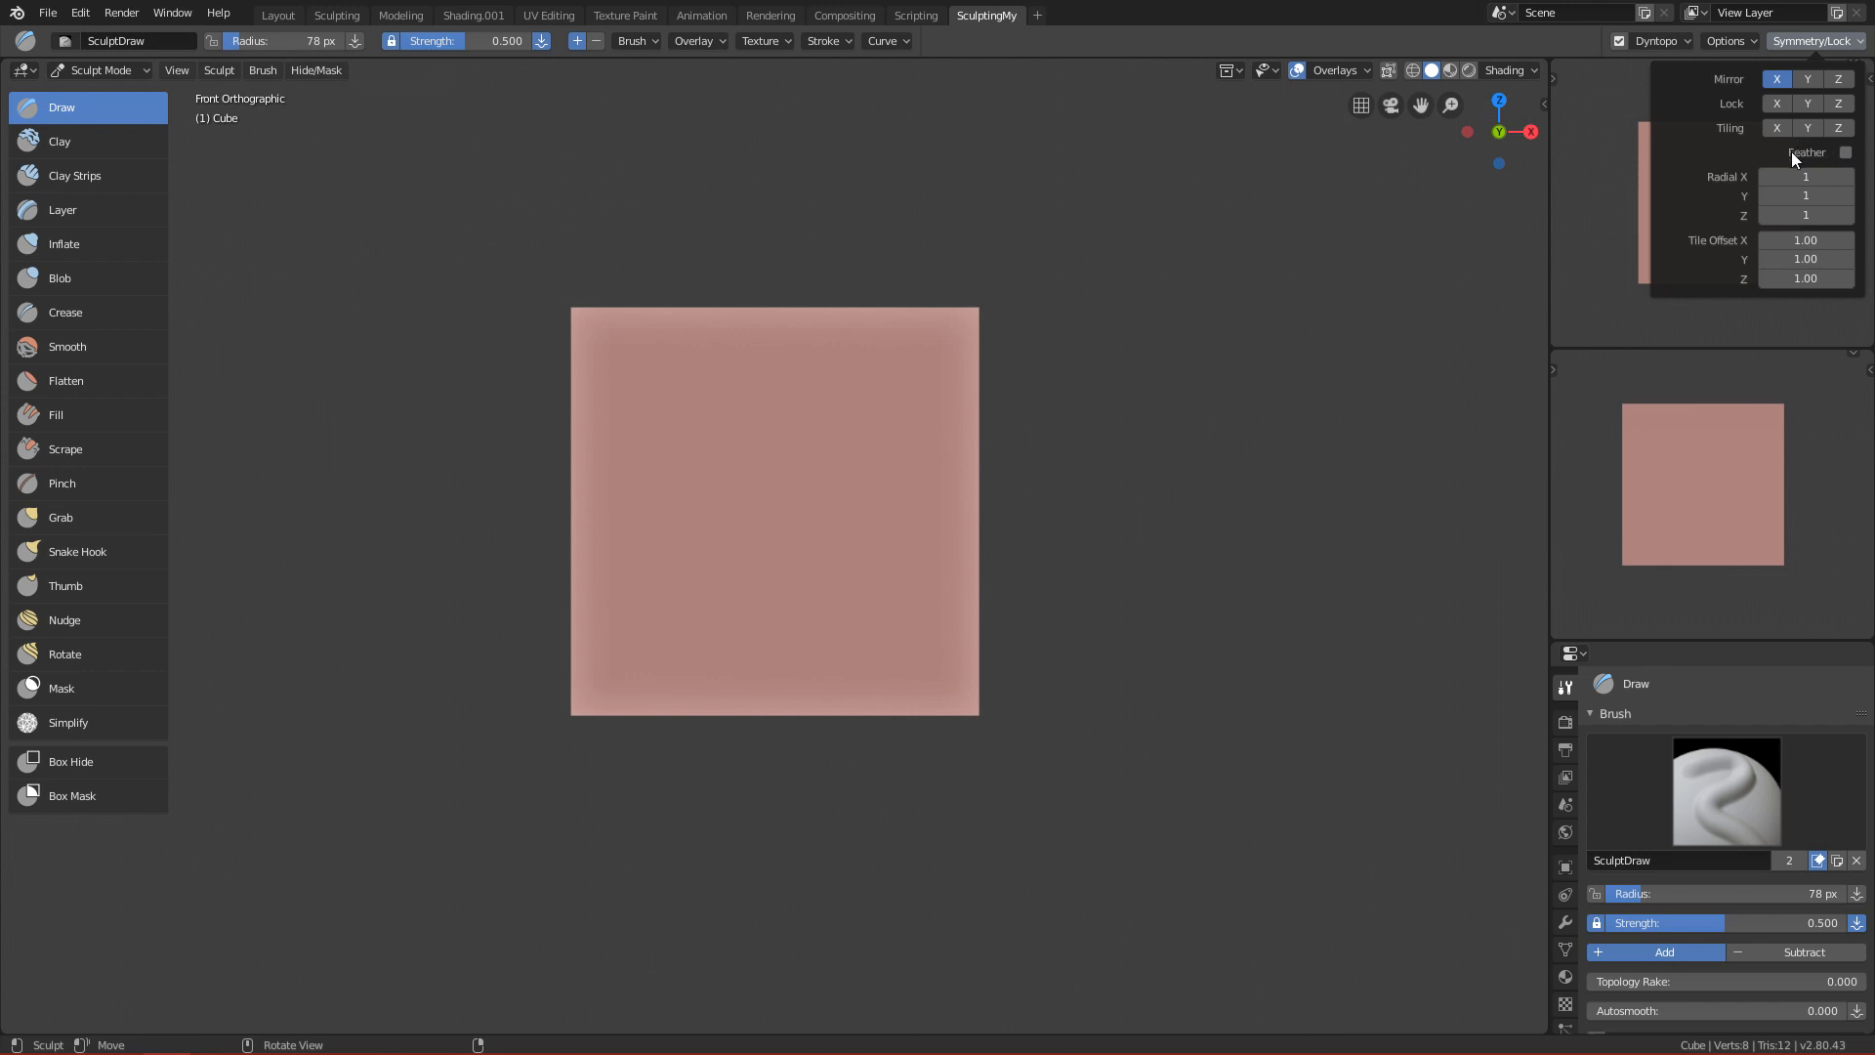
{"action": "left_click", "coordinate": [1808, 43]}
{"action": "middle_click_drag", "start_coordinate": [1207, 342], "coordinate": [1163, 398]}
{"action": "left_click", "coordinate": [1841, 45]}
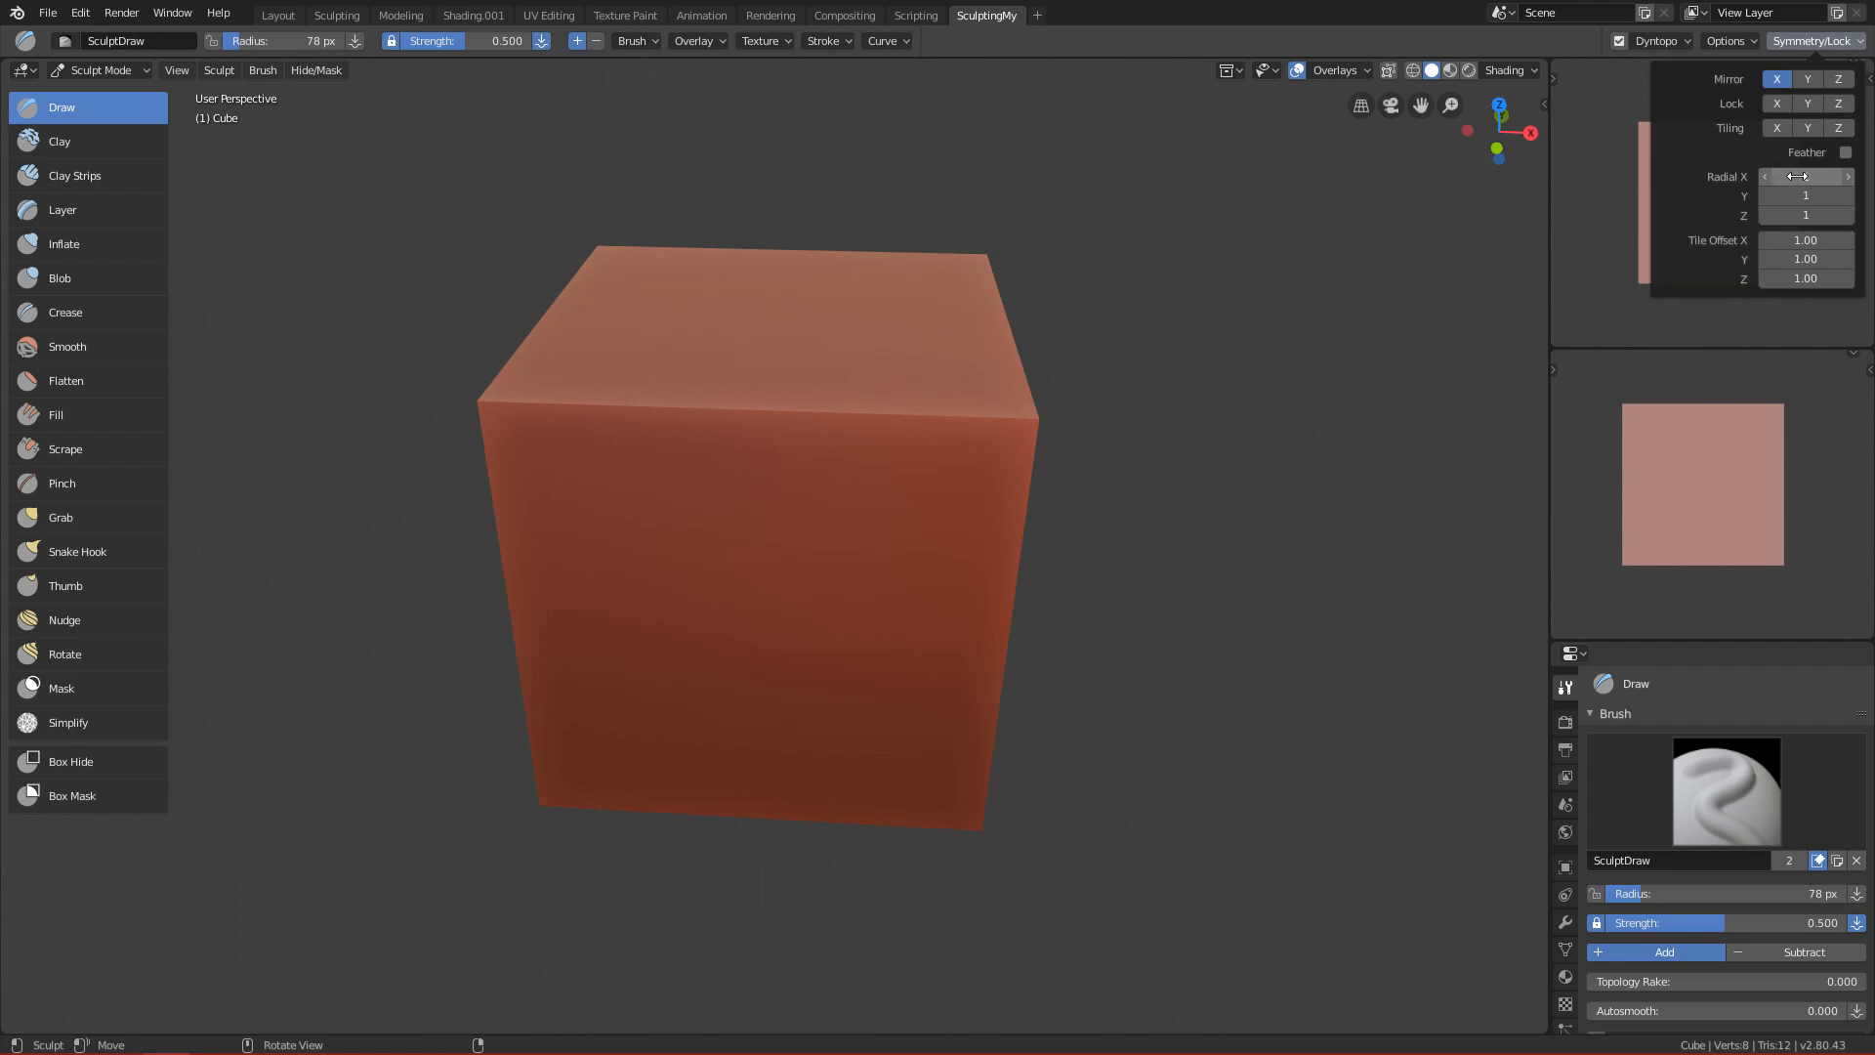
{"action": "left_click", "coordinate": [1847, 178]}
{"action": "left_click", "coordinate": [1847, 178]}
Try a radially repeated stroke on the cube's right side with a 107 px Draw brush and undo it.
{"action": "middle_click_drag", "start_coordinate": [1225, 518], "coordinate": [1203, 647]}
{"action": "key", "text": "KP_1"}
{"action": "middle_click_drag", "start_coordinate": [1070, 500], "coordinate": [988, 532]}
{"action": "key", "text": "f"}
{"action": "left_click", "coordinate": [1017, 531]}
{"action": "mouse_move", "coordinate": [916, 393]}
{"action": "left_mouse_down"}
{"action": "mouse_move", "coordinate": [900, 454]}
{"action": "mouse_move", "coordinate": [917, 435]}
{"action": "left_mouse_up"}
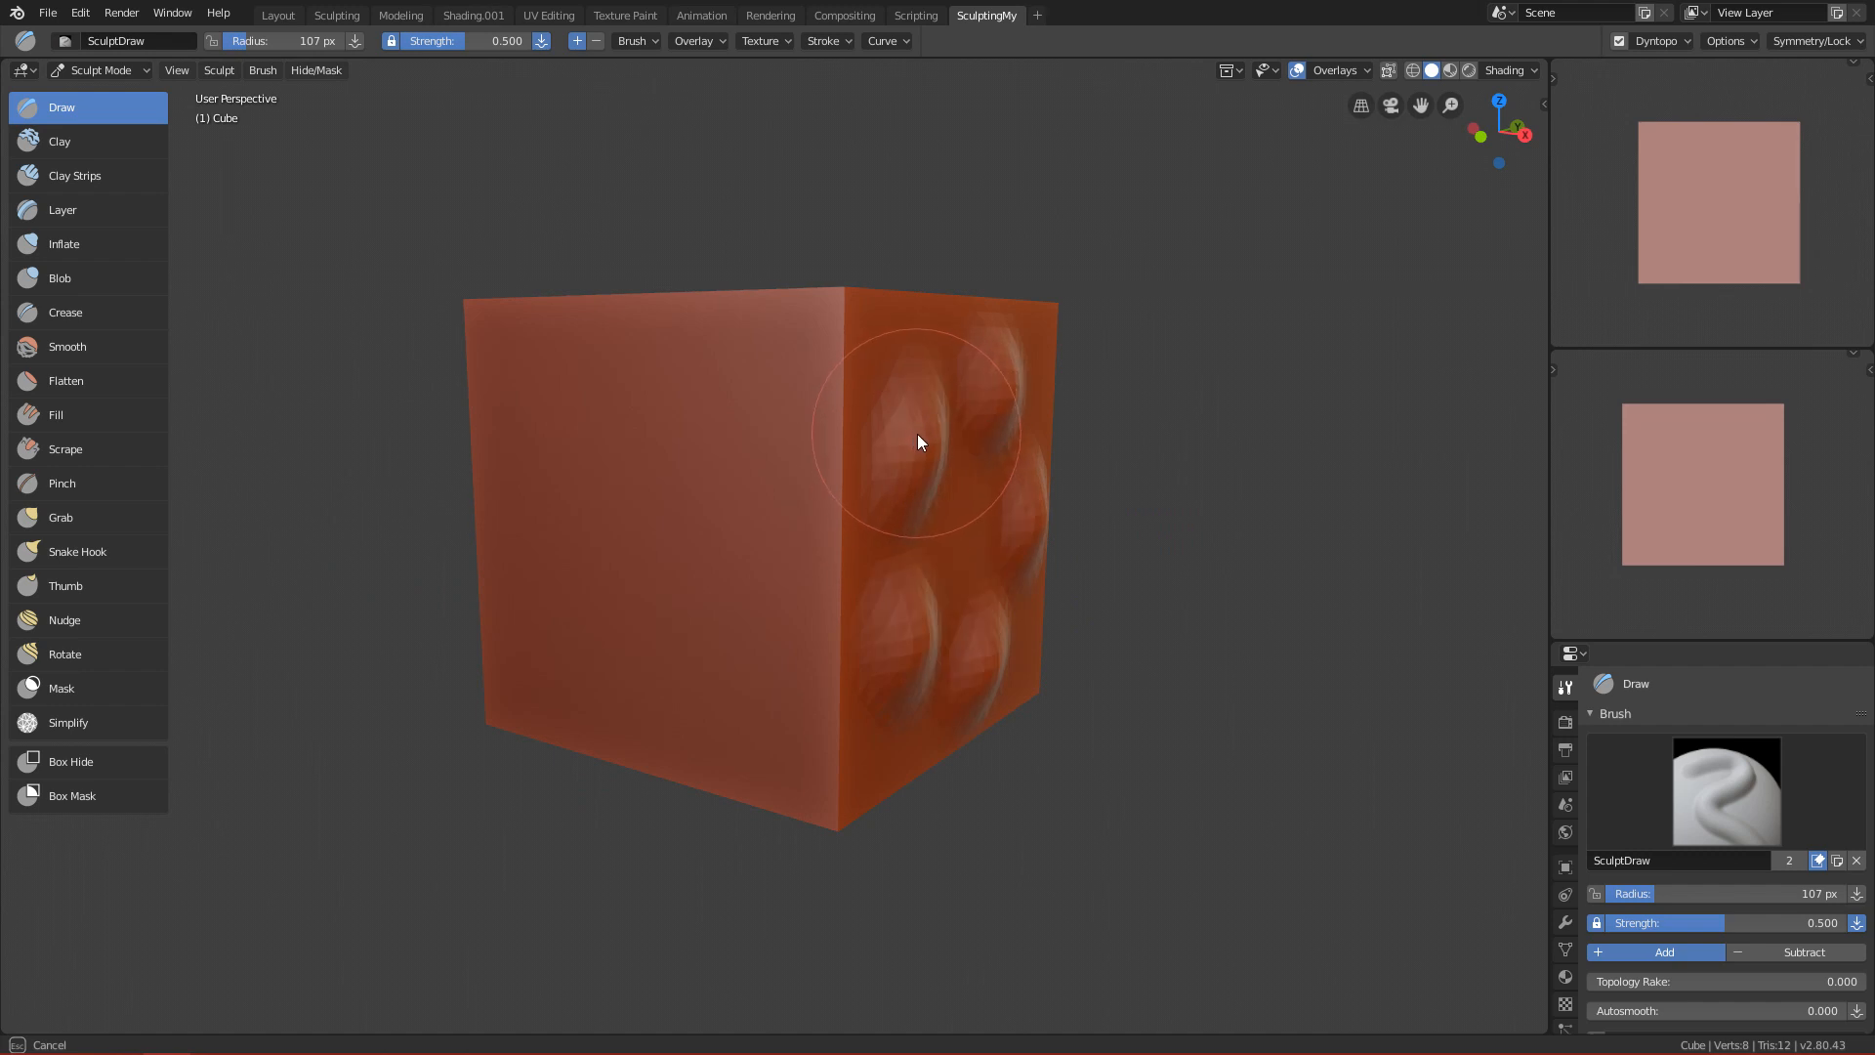
{"action": "key", "text": "ctrl+z"}
Draw five radial bumps on the cube's right face in the right view with a 102 px brush, and undo them.
{"action": "mouse_move", "coordinate": [1116, 382]}
{"action": "left_mouse_down", "text": "alt"}
{"action": "mouse_move", "coordinate": [1286, 344]}
{"action": "mouse_move", "coordinate": [733, 403]}
{"action": "mouse_move", "coordinate": [709, 482]}
{"action": "left_mouse_up", "text": "alt"}
{"action": "key", "text": "f"}
{"action": "left_click", "coordinate": [777, 478]}
{"action": "left_click_drag", "start_coordinate": [684, 415], "coordinate": [670, 442]}
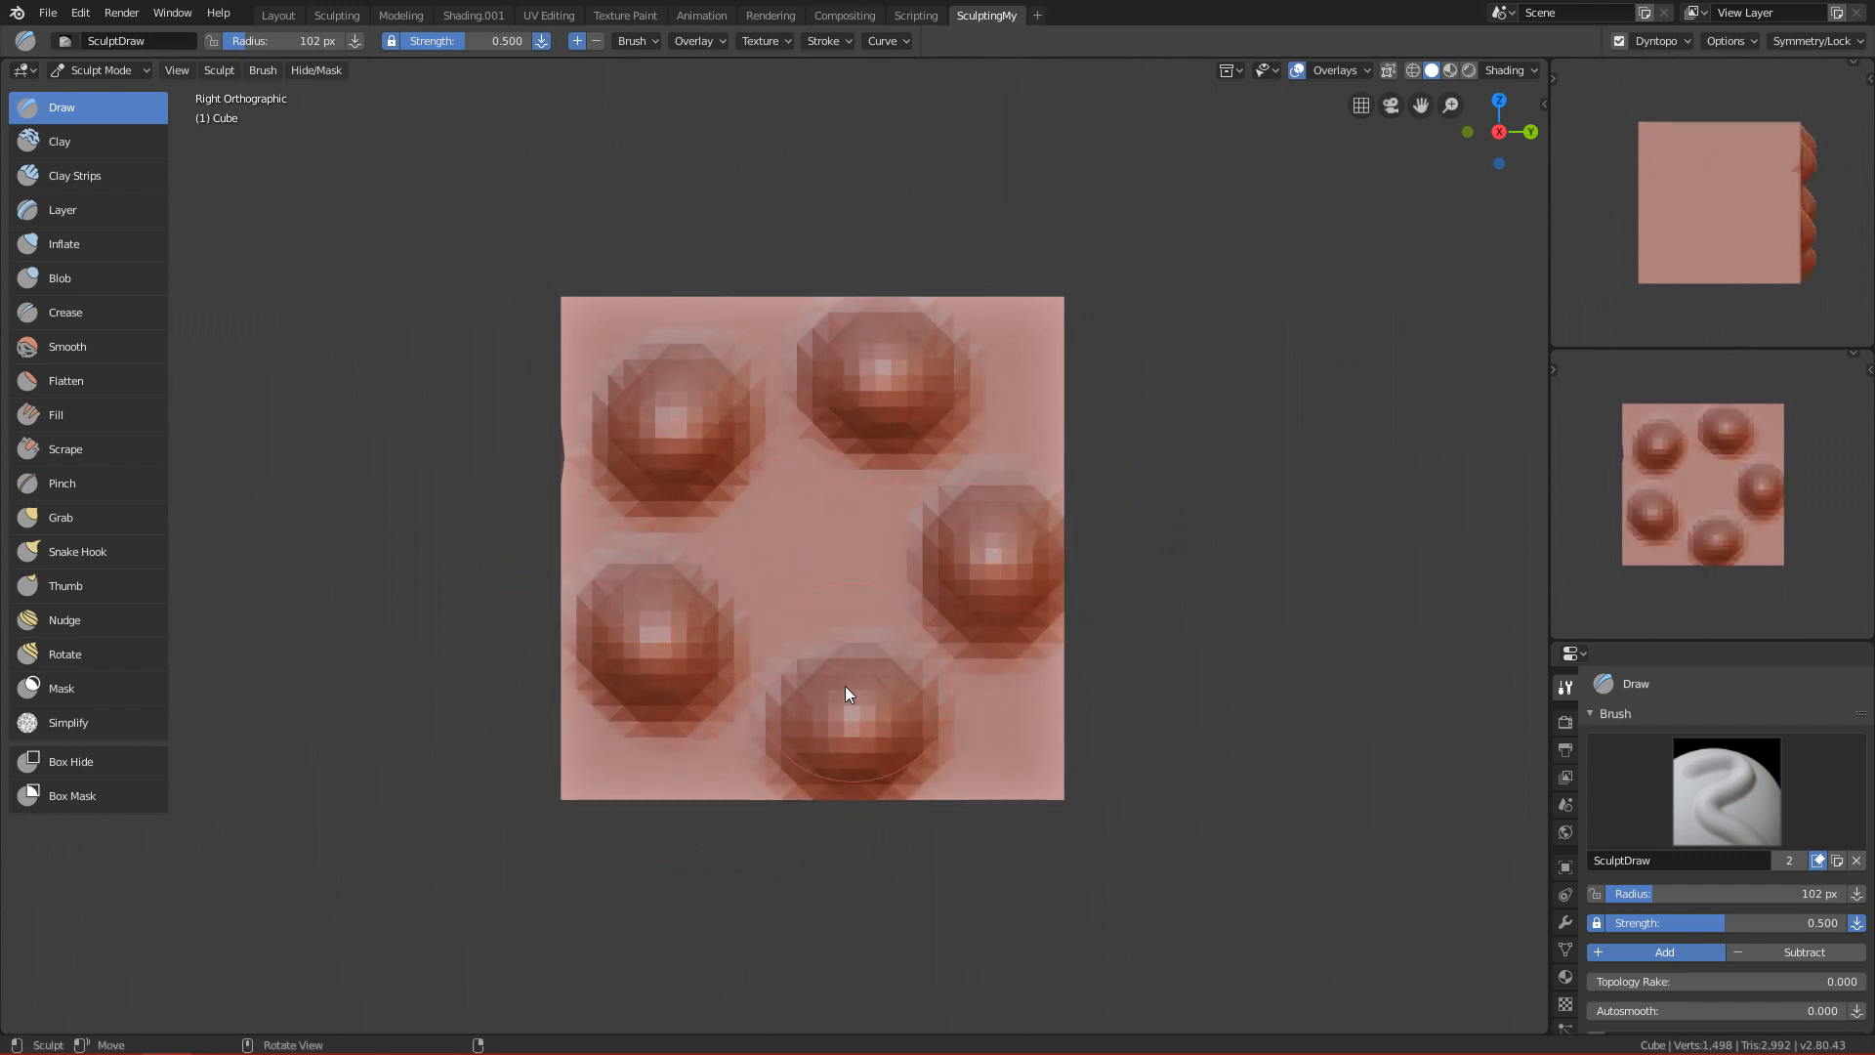
{"action": "key", "text": "ctrl+z"}
Draw five elongated radial ridges on the right face with a 60 px Draw brush, and undo them all.
{"action": "key", "text": "f"}
{"action": "left_click", "coordinate": [645, 479]}
{"action": "mouse_move", "coordinate": [645, 430]}
{"action": "left_mouse_down"}
{"action": "mouse_move", "coordinate": [647, 589]}
{"action": "mouse_move", "coordinate": [635, 386]}
{"action": "left_mouse_up"}
{"action": "key", "text": "ctrl+z"}
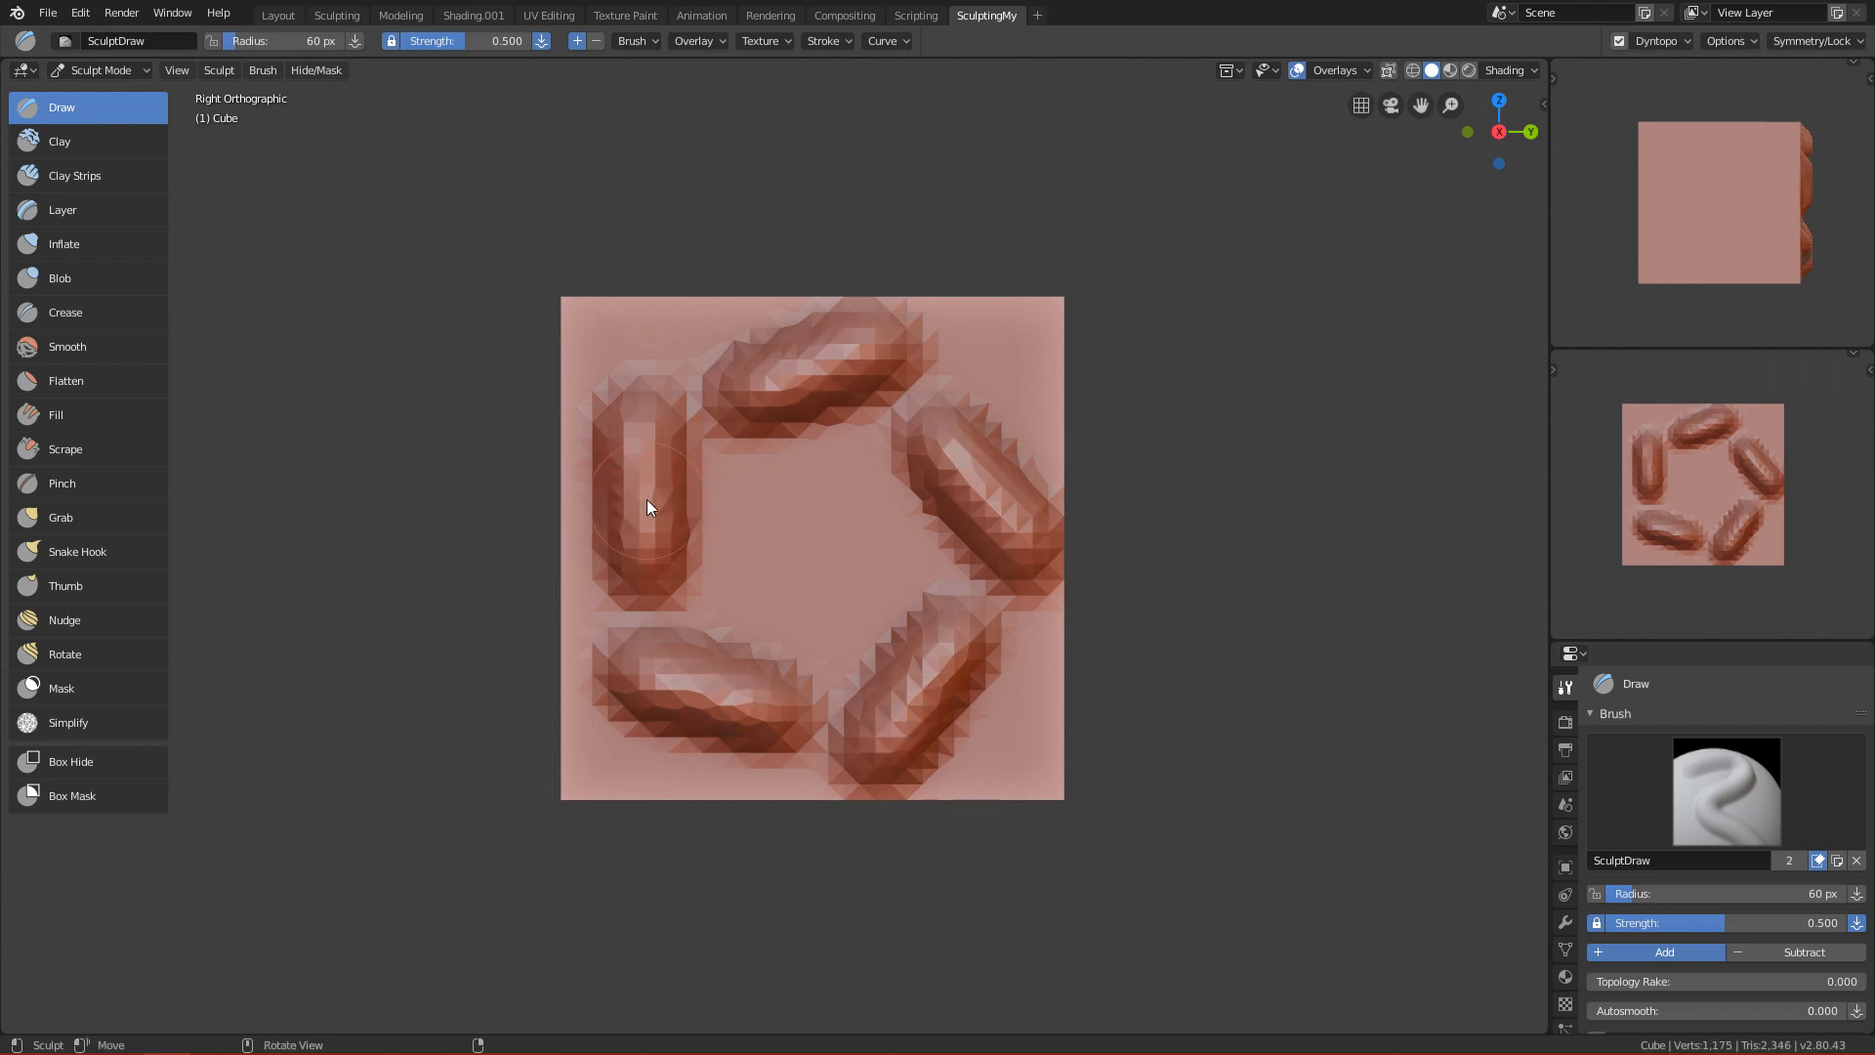
{"action": "left_click_drag", "start_coordinate": [641, 409], "coordinate": [674, 532]}
{"action": "key", "text": "ctrl"}
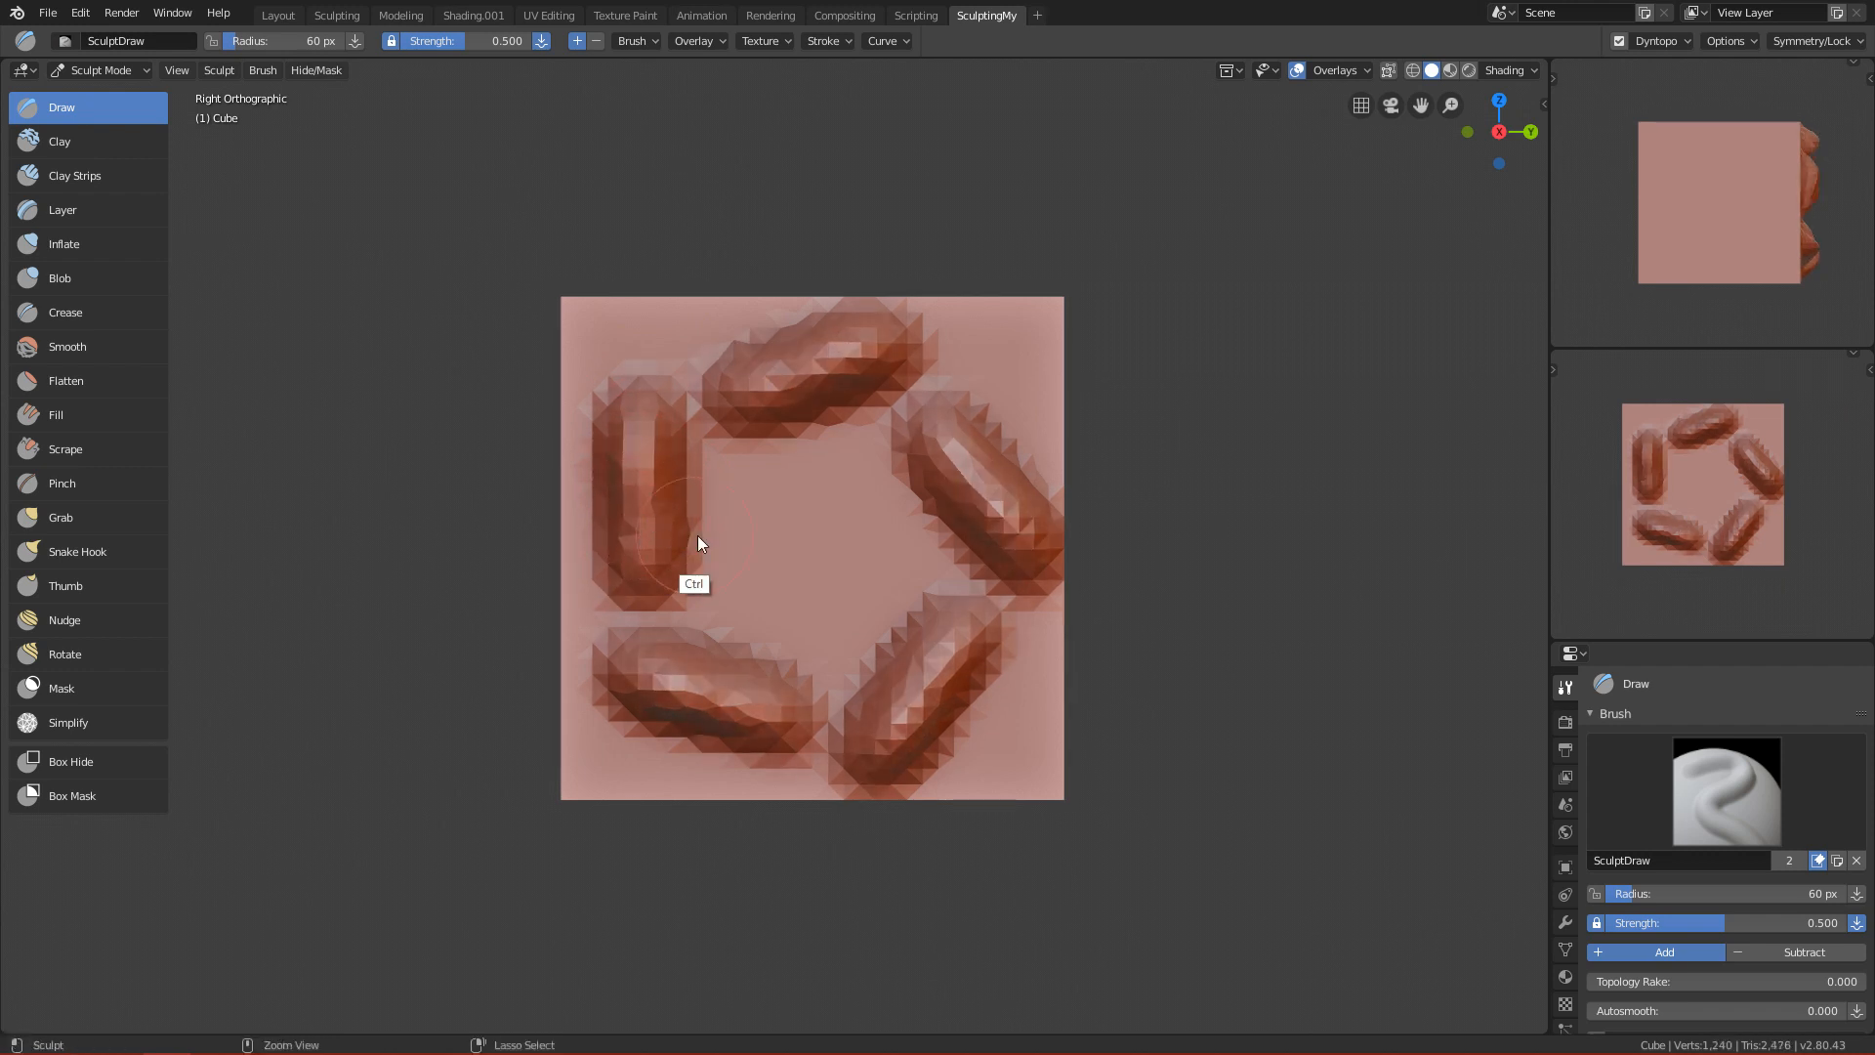
{"action": "key", "text": "ctrl+z"}
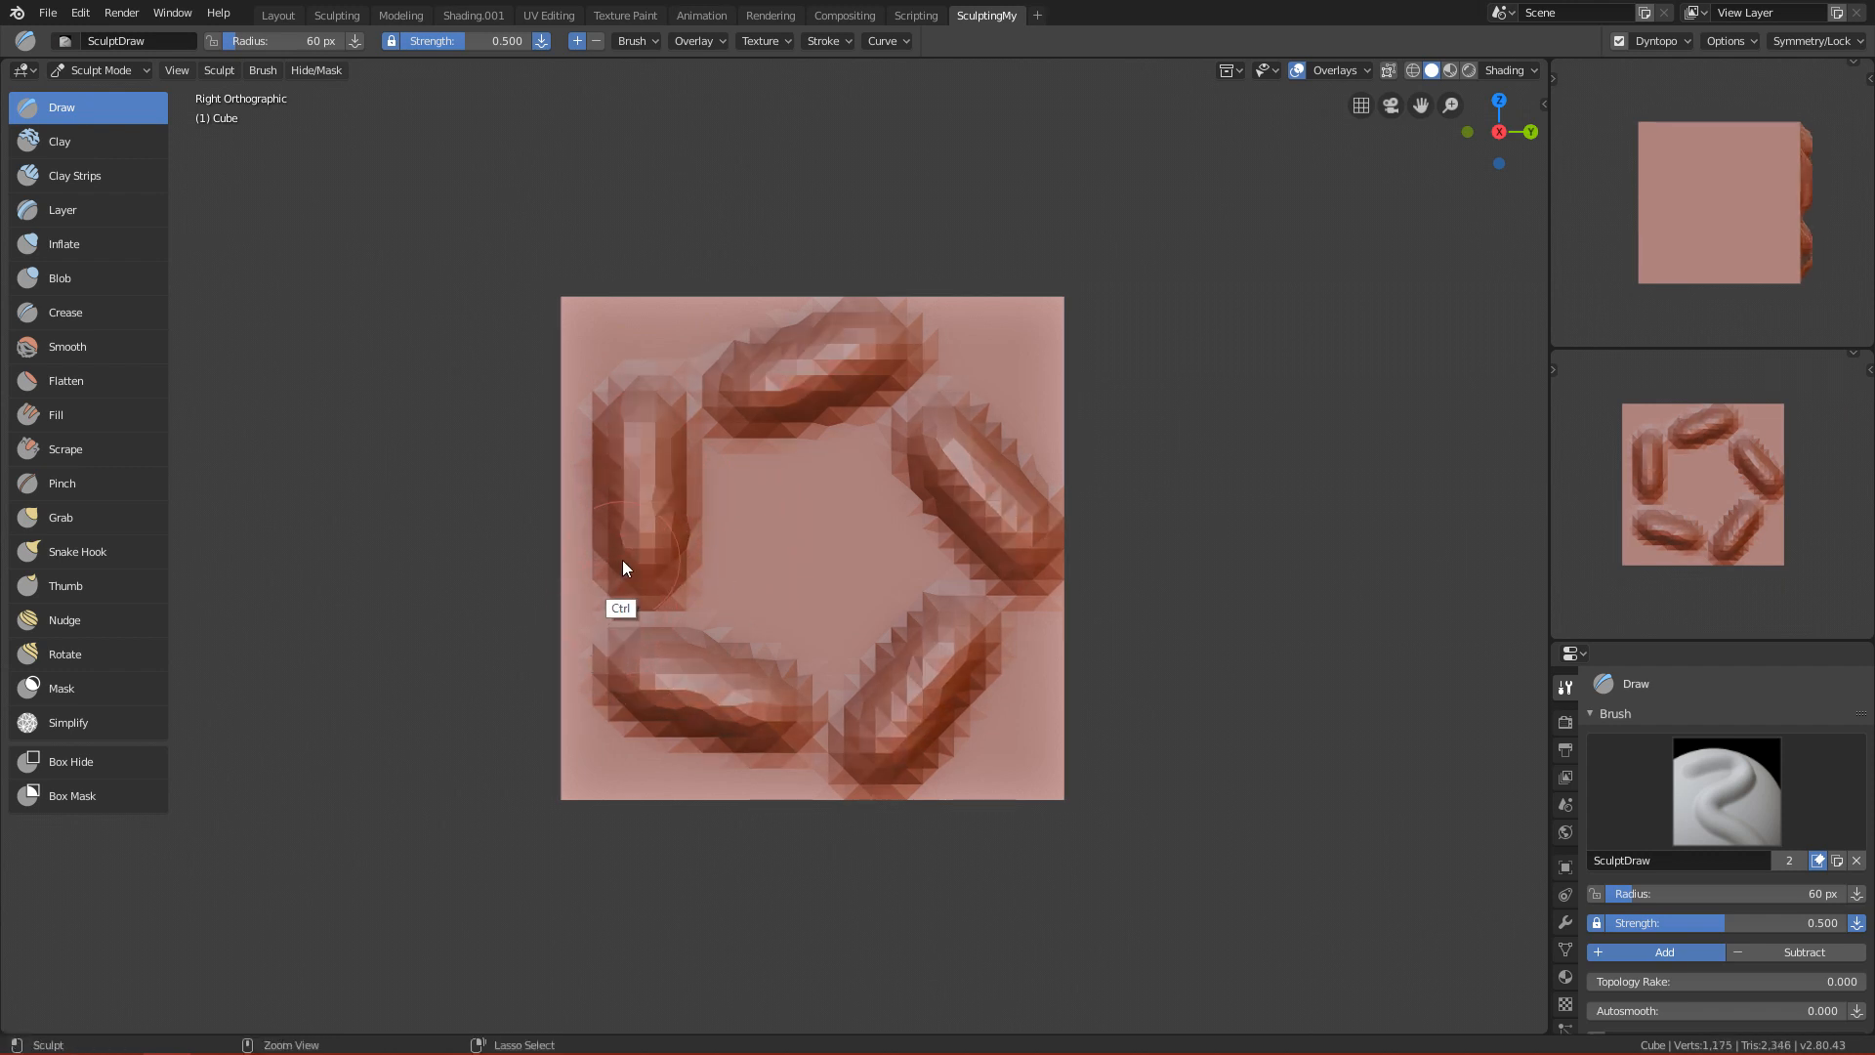
{"action": "key", "text": "ctrl+z"}
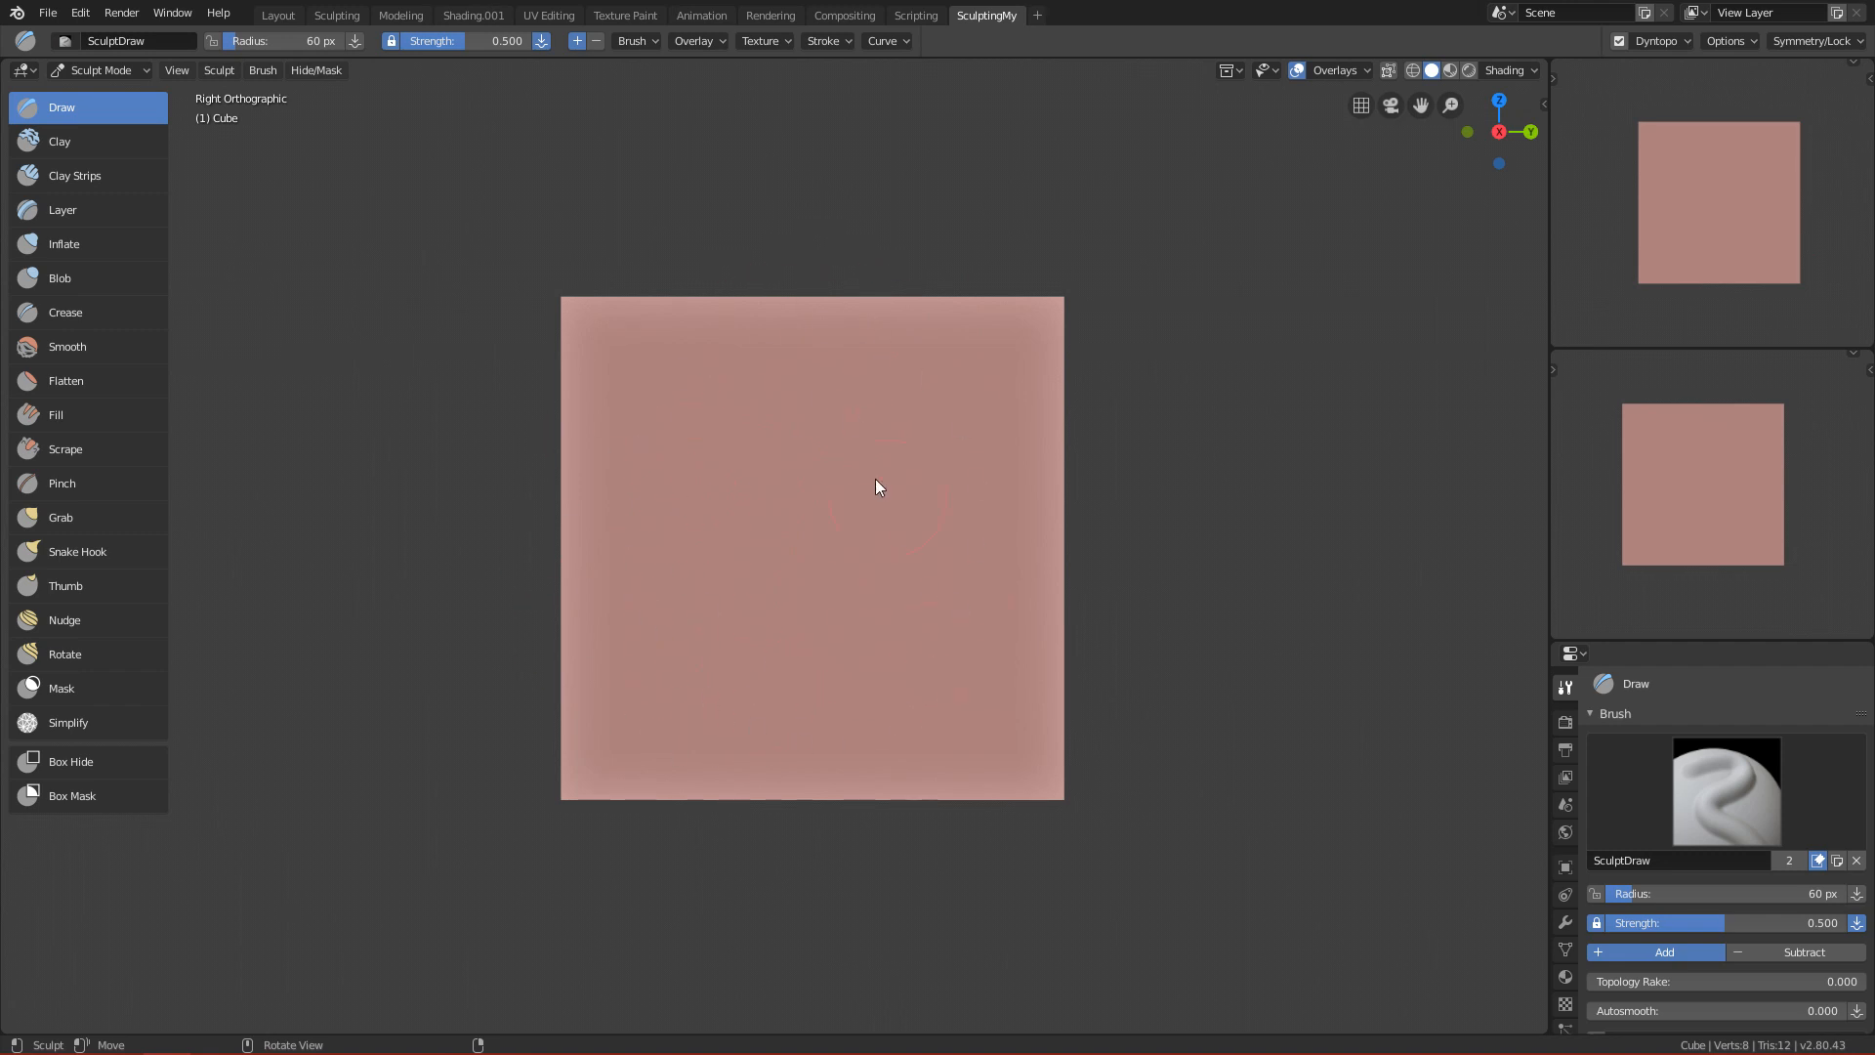
Draw a closed ring on the right face using radial symmetry and a 78 px brush, and undo it.
{"action": "key", "text": "f"}
{"action": "left_click", "coordinate": [678, 510]}
{"action": "mouse_move", "coordinate": [727, 395]}
{"action": "left_mouse_down"}
{"action": "mouse_move", "coordinate": [628, 492]}
{"action": "mouse_move", "coordinate": [709, 409]}
{"action": "mouse_move", "coordinate": [648, 545]}
{"action": "mouse_move", "coordinate": [744, 375]}
{"action": "left_mouse_up"}
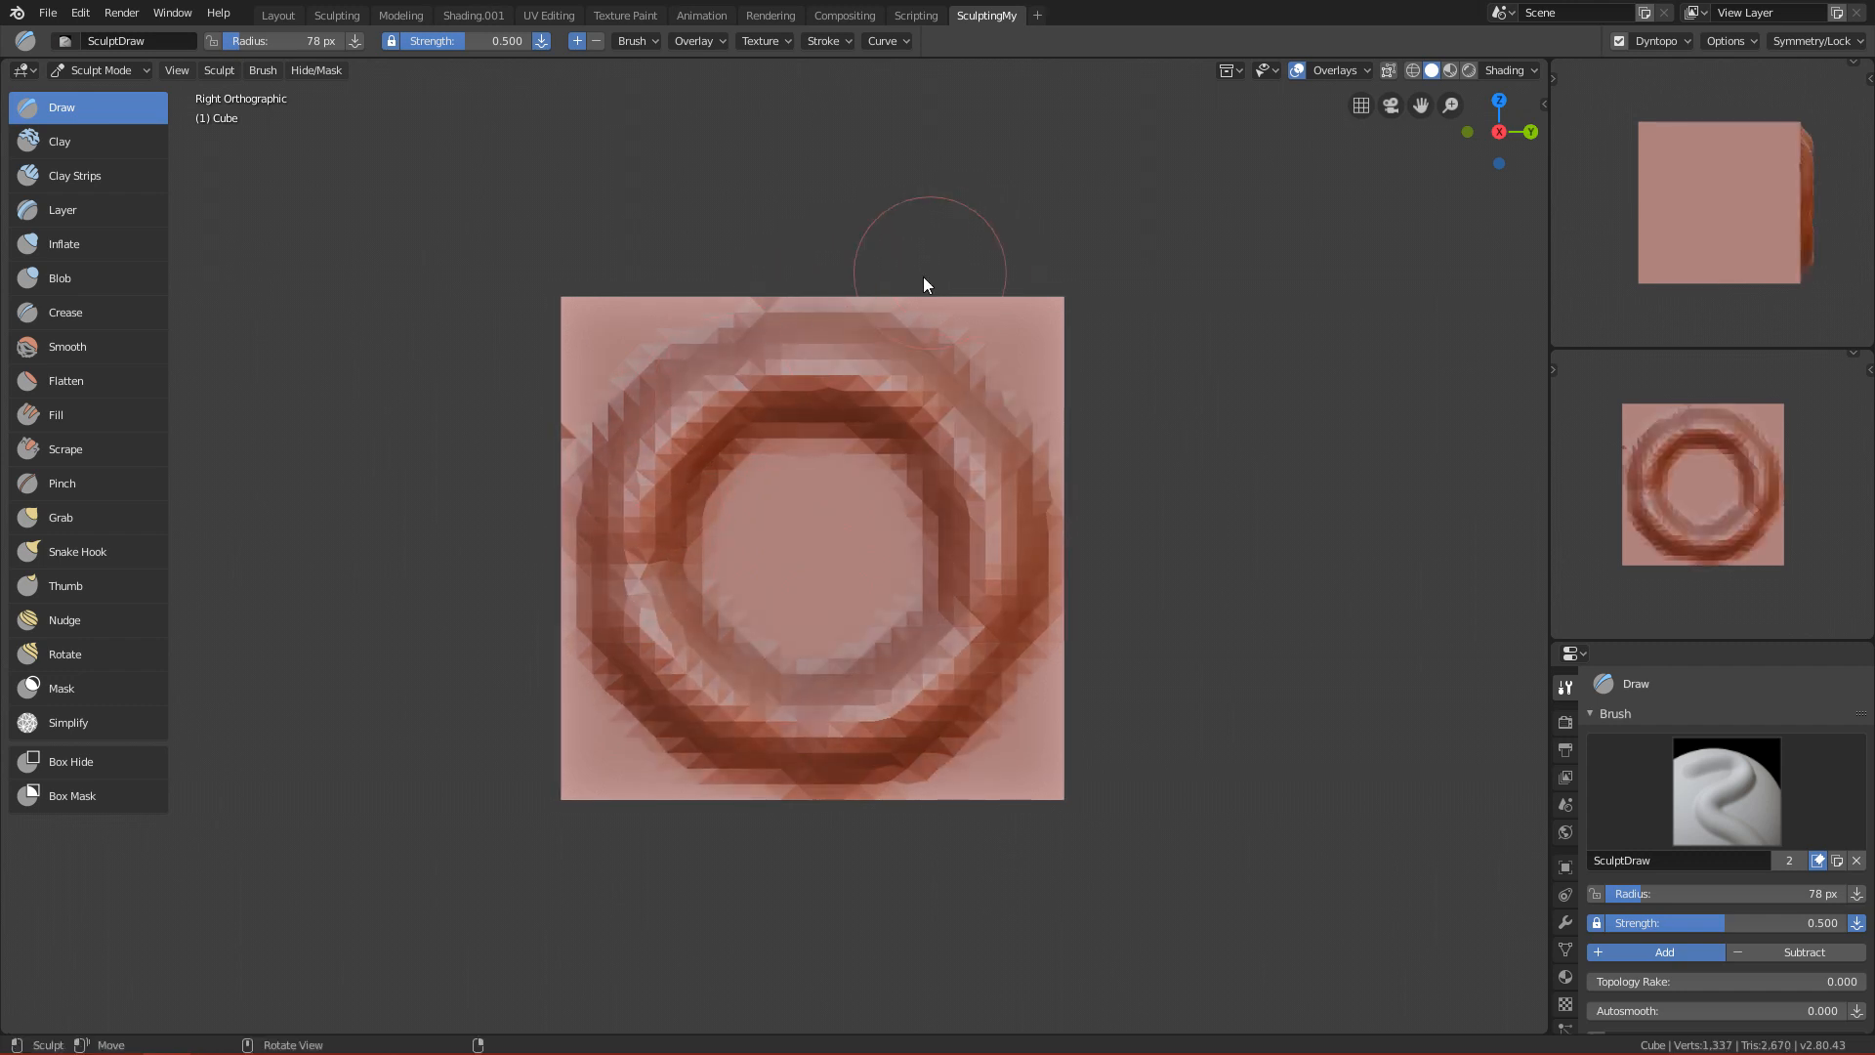
{"action": "key", "text": "ctrl+z"}
Draw a thinner radial ring on the right face with a 59 px brush, then undo it and a further 87 px test stroke.
{"action": "key", "text": "f"}
{"action": "left_click", "coordinate": [687, 485]}
{"action": "mouse_move", "coordinate": [624, 514]}
{"action": "left_mouse_down"}
{"action": "mouse_move", "coordinate": [636, 463]}
{"action": "mouse_move", "coordinate": [768, 387]}
{"action": "mouse_move", "coordinate": [648, 521]}
{"action": "mouse_move", "coordinate": [718, 408]}
{"action": "mouse_move", "coordinate": [674, 449]}
{"action": "mouse_move", "coordinate": [768, 373]}
{"action": "mouse_move", "coordinate": [649, 496]}
{"action": "mouse_move", "coordinate": [672, 472]}
{"action": "left_mouse_up"}
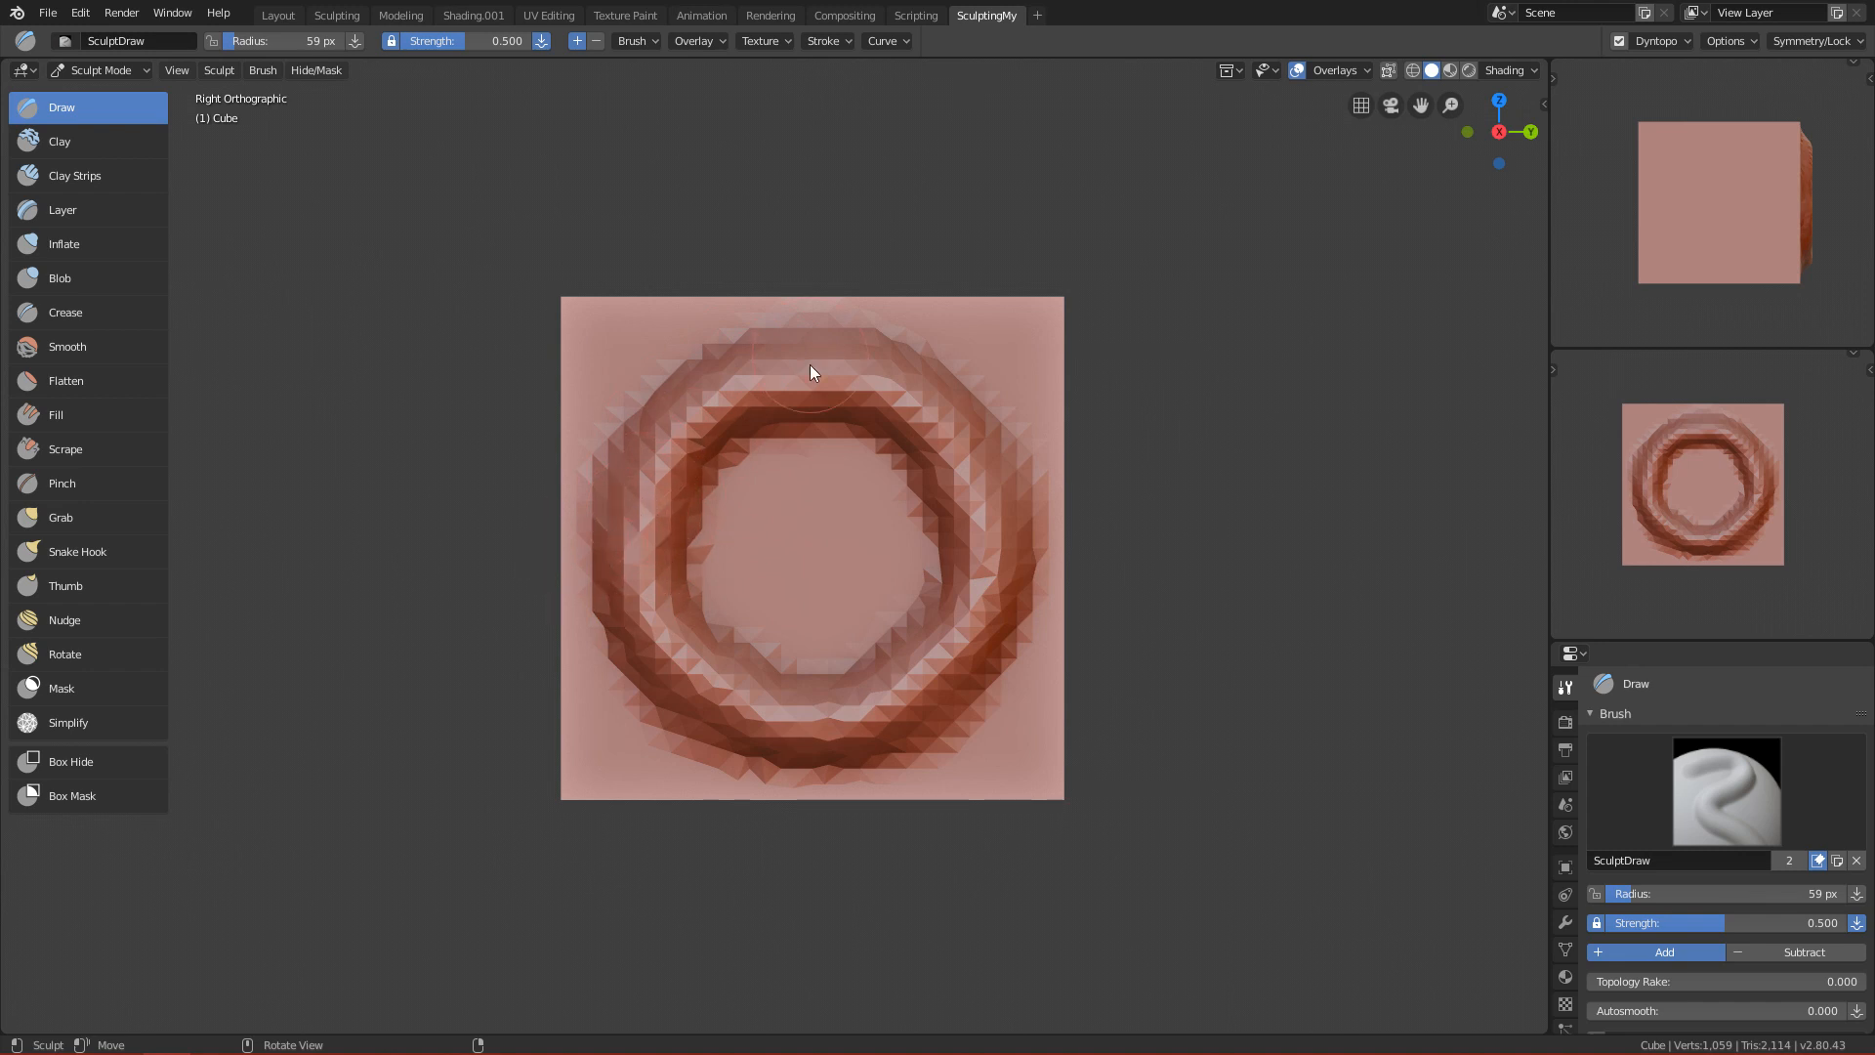
{"action": "mouse_move", "coordinate": [726, 503]}
{"action": "middle_mouse_down"}
{"action": "mouse_move", "coordinate": [746, 496]}
{"action": "mouse_move", "coordinate": [761, 524]}
{"action": "middle_mouse_up"}
{"action": "key", "text": "ctrl+z"}
{"action": "mouse_move", "coordinate": [880, 466]}
{"action": "left_mouse_down"}
{"action": "mouse_move", "coordinate": [753, 592]}
{"action": "mouse_move", "coordinate": [747, 705]}
{"action": "left_mouse_up"}
{"action": "key", "text": "ctrl+z"}
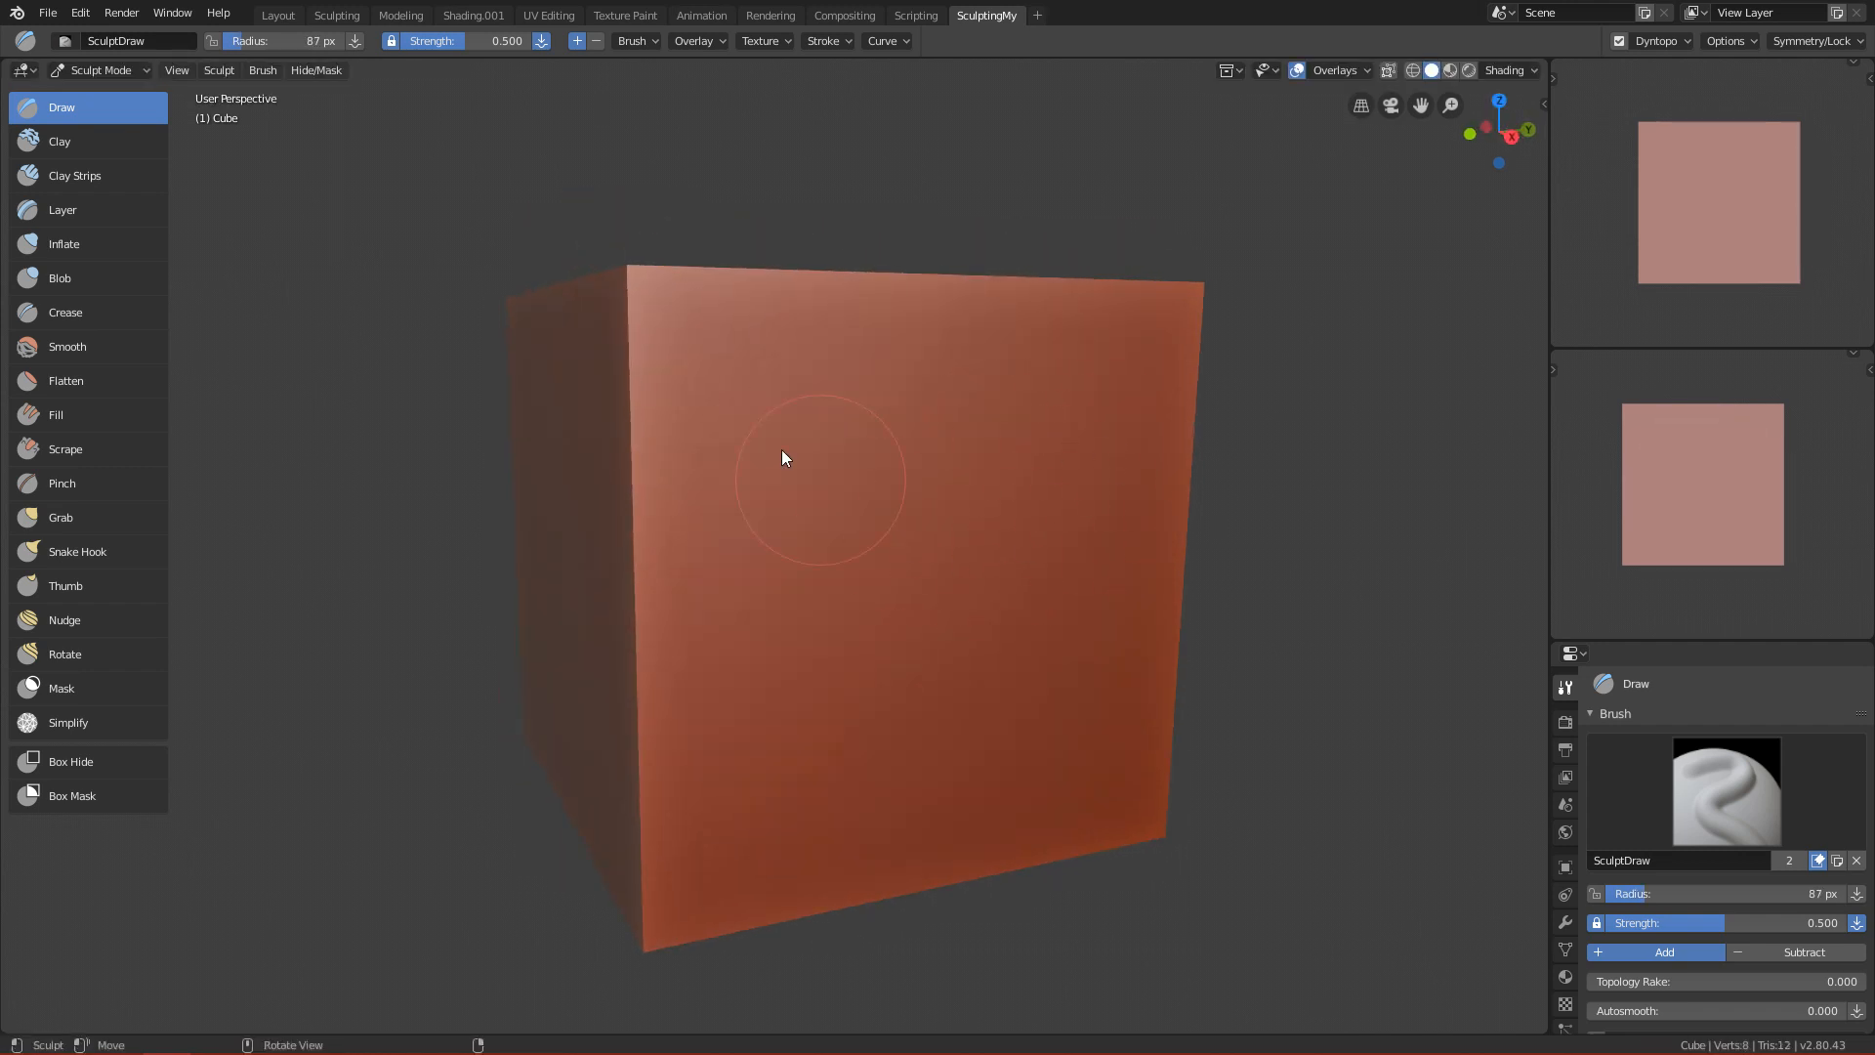
Switch to the front view and set the Radial X symmetry count to 8.
{"action": "key", "text": "KP_1"}
{"action": "left_click", "coordinate": [1828, 40]}
{"action": "left_click_drag", "start_coordinate": [1840, 179], "coordinate": [1849, 183]}
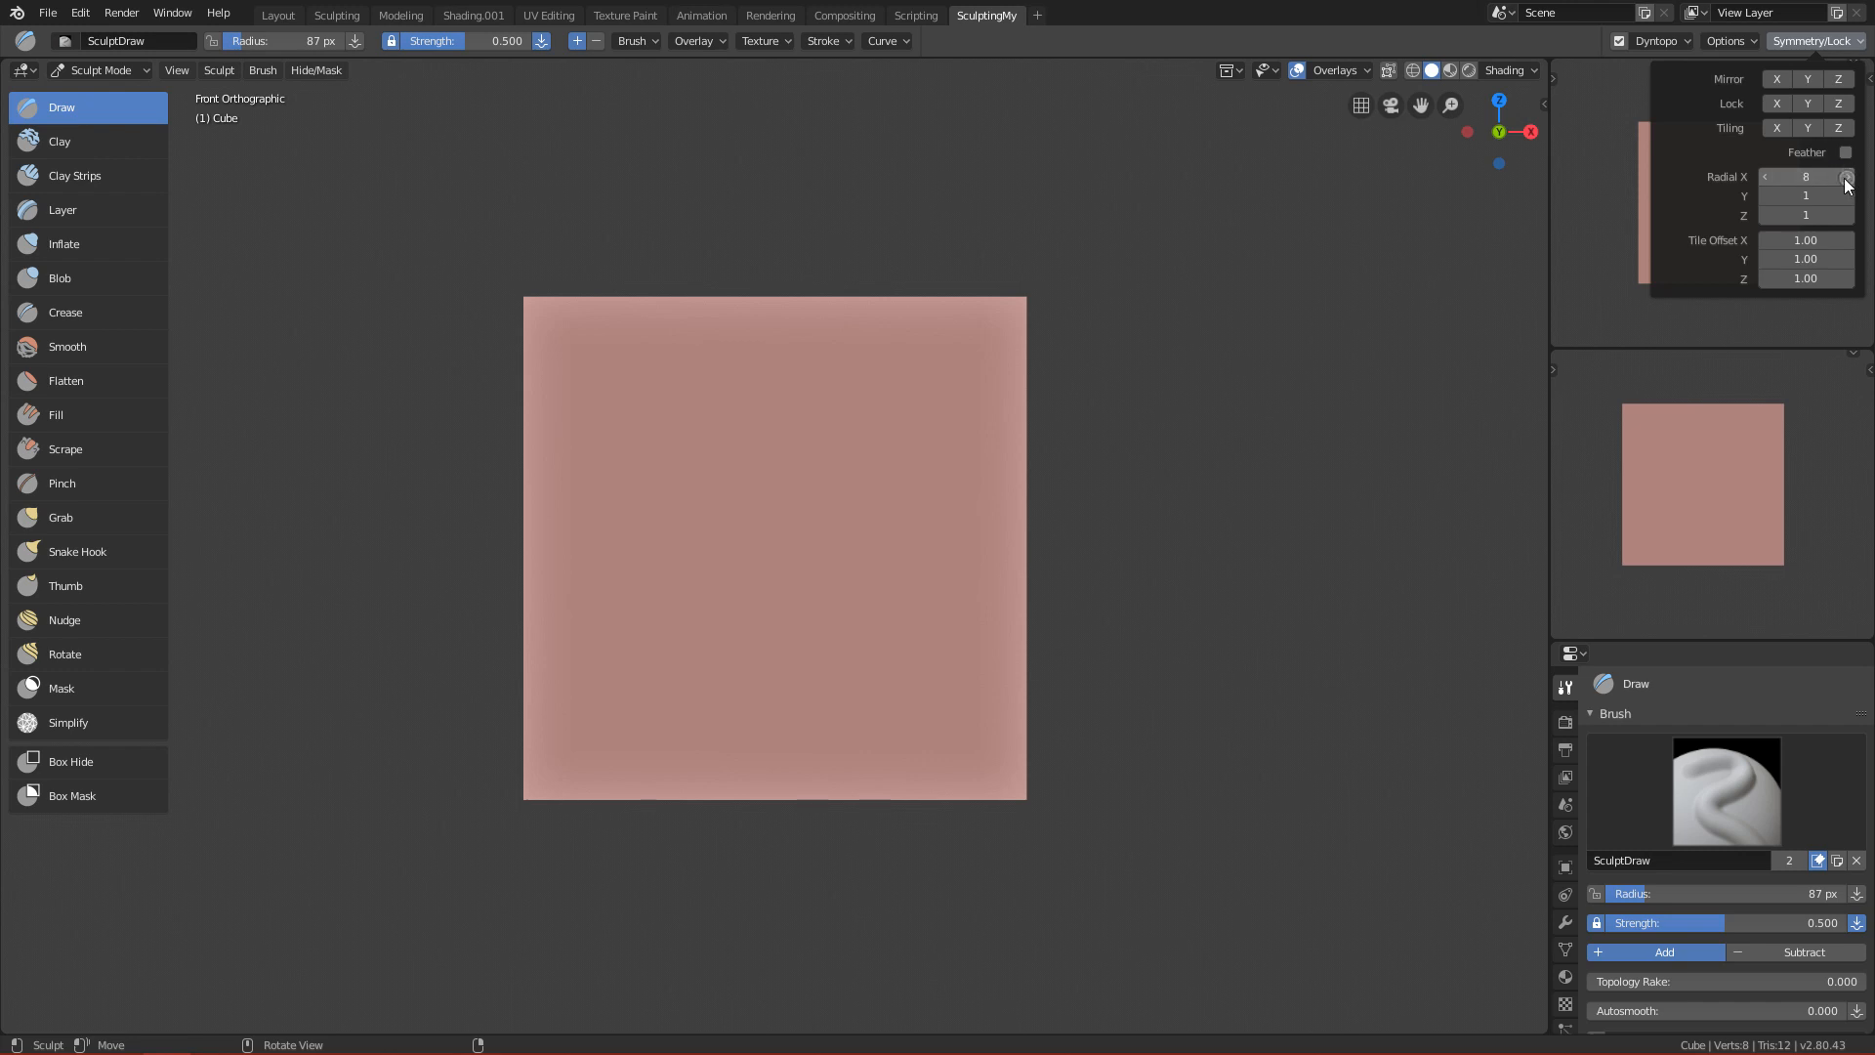
Try short strokes on both halves of the front face with a 51 px Draw brush, undoing each one.
{"action": "key", "text": "f"}
{"action": "left_click", "coordinate": [1243, 372]}
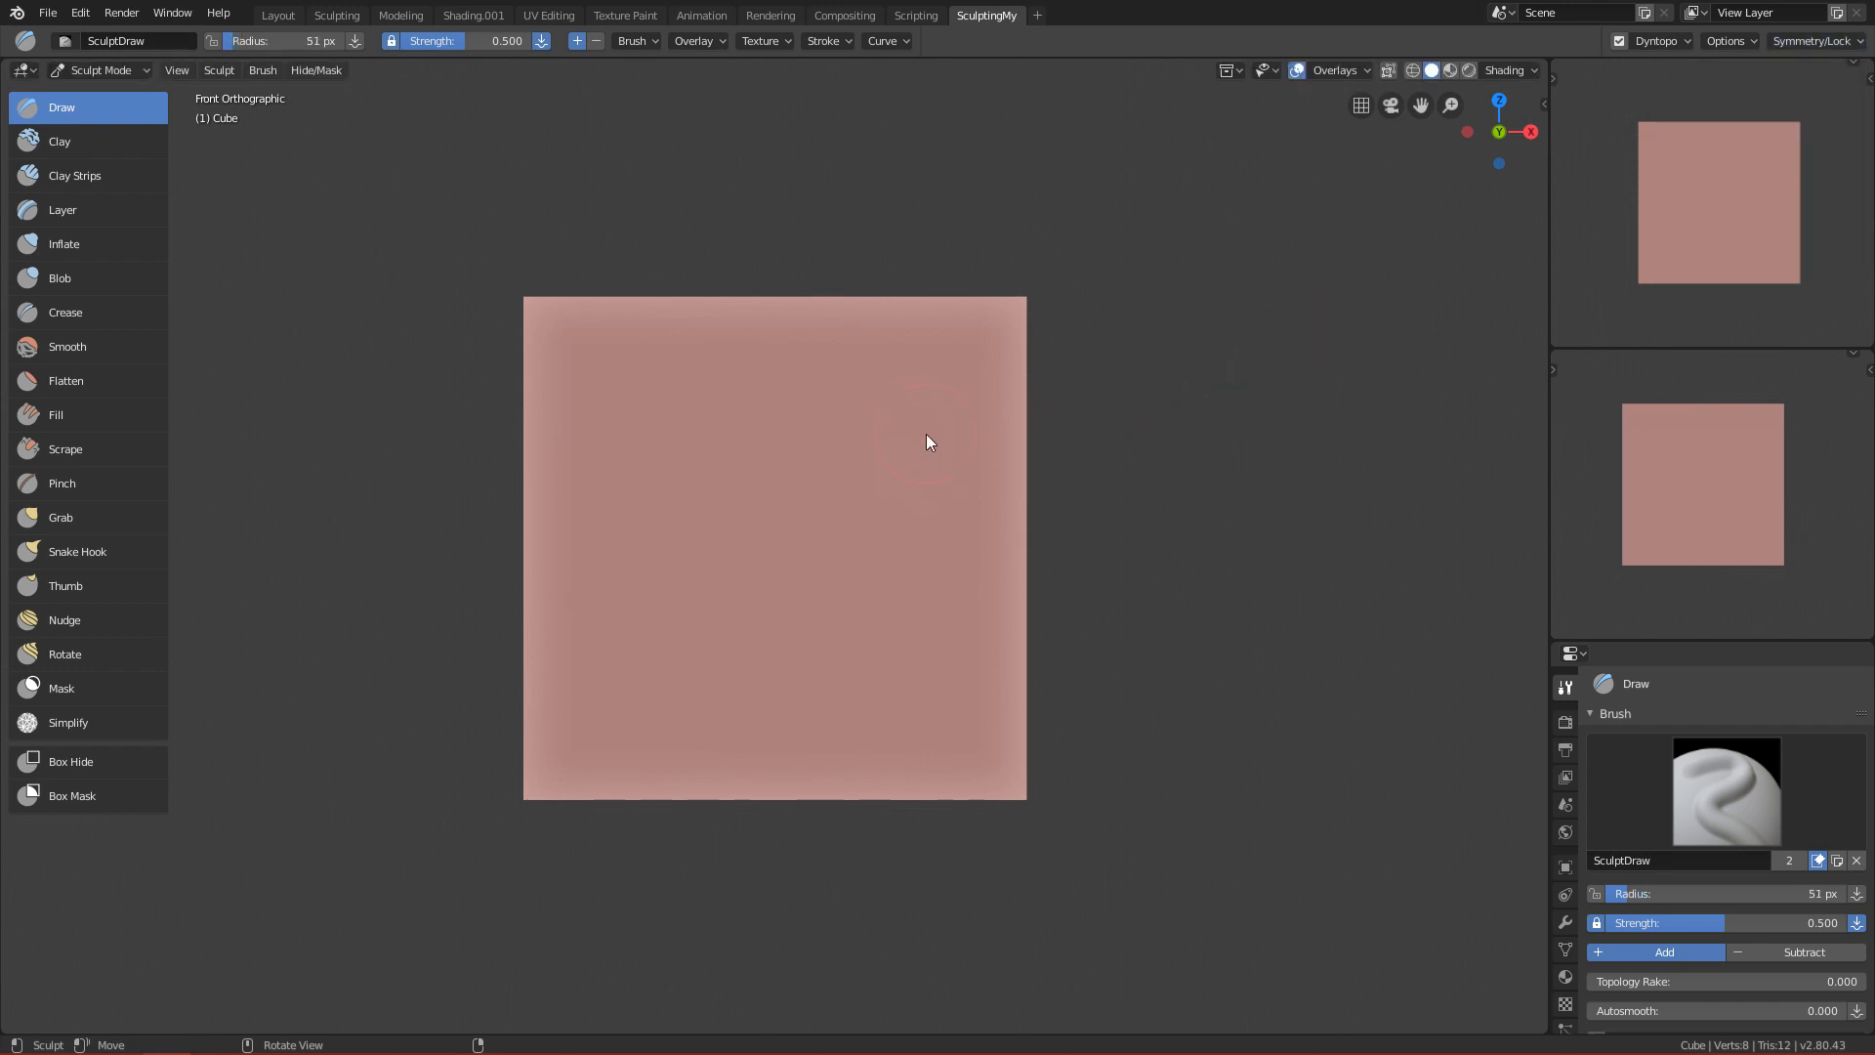
{"action": "left_click_drag", "start_coordinate": [926, 442], "coordinate": [922, 424]}
{"action": "key", "text": "ctrl+z"}
{"action": "left_click_drag", "start_coordinate": [664, 412], "coordinate": [631, 455]}
{"action": "key", "text": "ctrl+z"}
Set the brush radius to 79 px and try a stroke on the front face, orbiting around the cube before undoing it.
{"action": "left_click", "coordinate": [1856, 41]}
{"action": "key", "text": "f"}
{"action": "left_click", "coordinate": [1247, 426]}
{"action": "mouse_move", "coordinate": [629, 506]}
{"action": "left_mouse_down"}
{"action": "mouse_move", "coordinate": [766, 432]}
{"action": "mouse_move", "coordinate": [648, 483]}
{"action": "mouse_move", "coordinate": [718, 435]}
{"action": "left_mouse_up"}
{"action": "left_click_drag", "start_coordinate": [744, 494], "coordinate": [758, 596], "text": "alt"}
{"action": "key", "text": "ctrl+z"}
Try further 79 px strokes on the cube from an angle and from the front, and undo them all.
{"action": "mouse_move", "coordinate": [687, 666]}
{"action": "left_mouse_down"}
{"action": "mouse_move", "coordinate": [881, 588]}
{"action": "mouse_move", "coordinate": [816, 605]}
{"action": "left_mouse_up"}
{"action": "mouse_move", "coordinate": [816, 606]}
{"action": "middle_mouse_down"}
{"action": "mouse_move", "coordinate": [795, 619]}
{"action": "mouse_move", "coordinate": [929, 578]}
{"action": "mouse_move", "coordinate": [803, 619]}
{"action": "mouse_move", "coordinate": [700, 485]}
{"action": "middle_mouse_up"}
{"action": "key", "text": "KP_1"}
{"action": "left_click_drag", "start_coordinate": [861, 467], "coordinate": [912, 578]}
{"action": "key", "text": "ctrl+z"}
{"action": "key", "text": "ctrl+z"}
{"action": "key", "text": "ctrl+z"}
Check the symmetry settings and try strokes on the cube's left face in the left view, undoing each one.
{"action": "left_click", "coordinate": [1817, 40]}
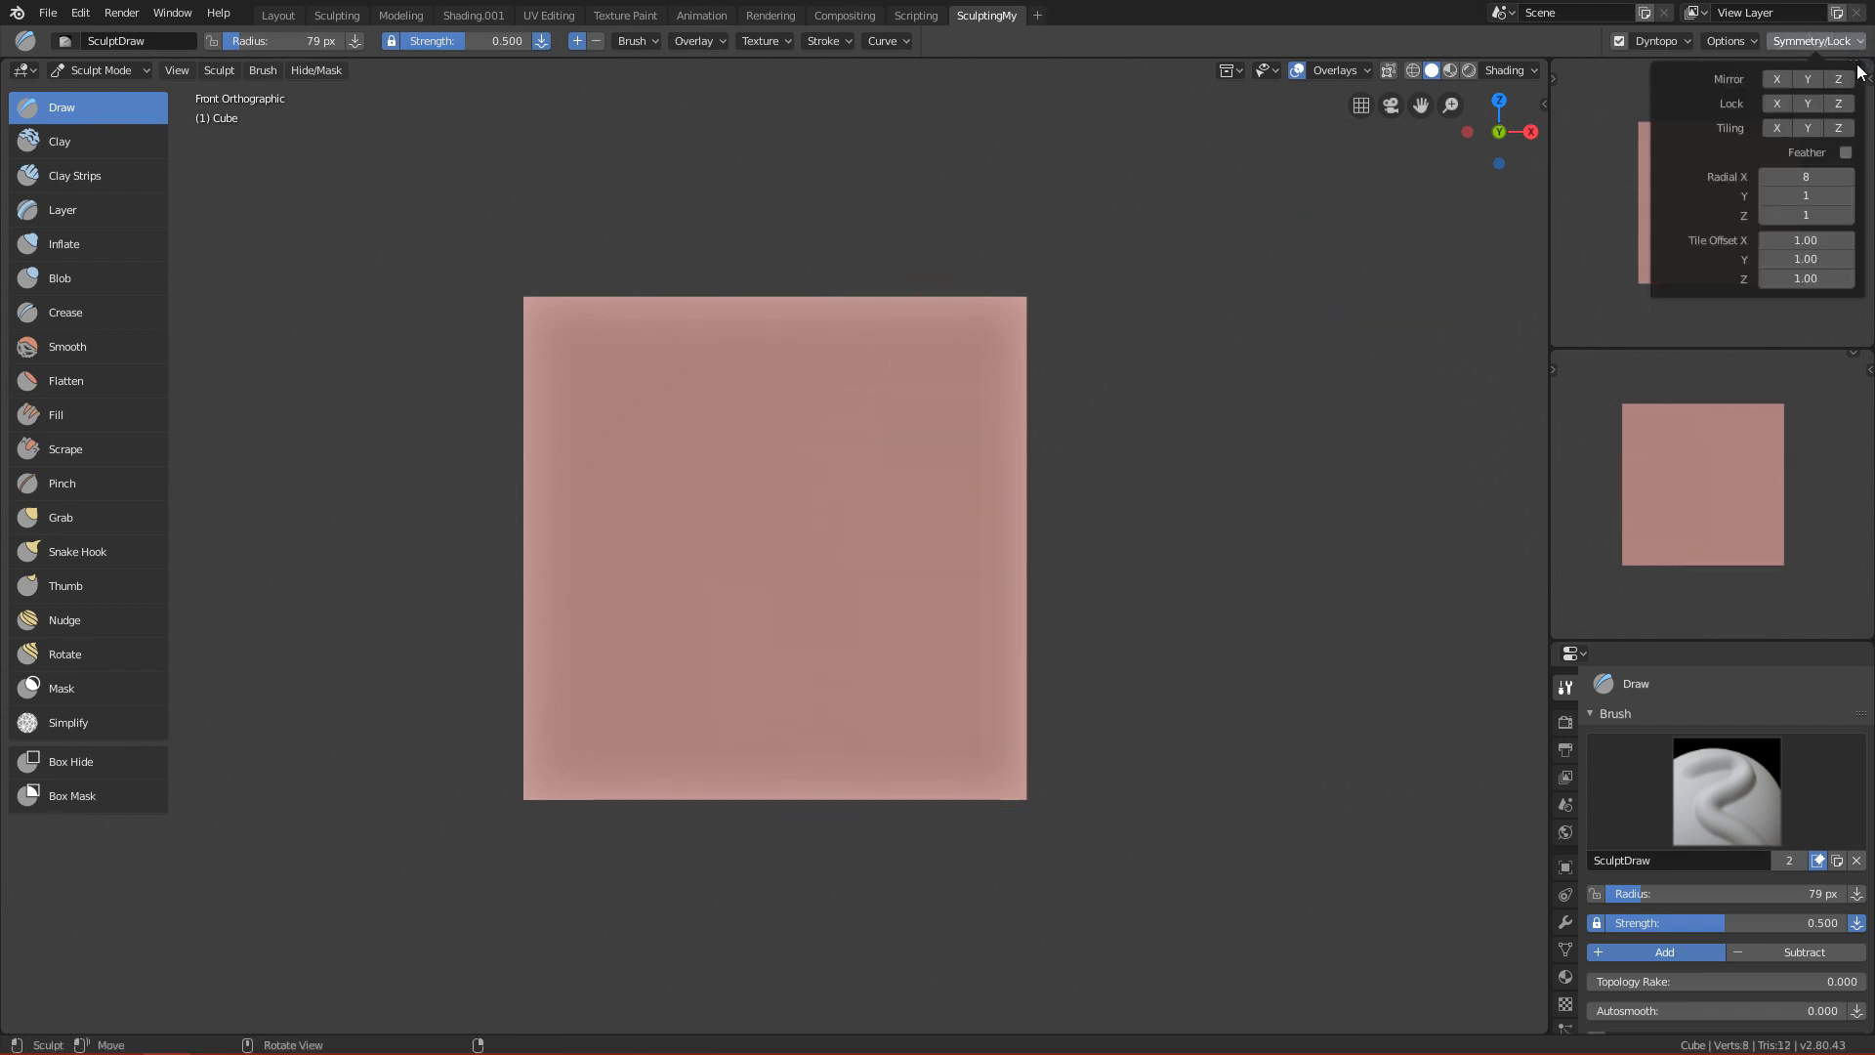
{"action": "middle_click_drag", "start_coordinate": [1121, 508], "coordinate": [1161, 532], "text": "alt"}
{"action": "mouse_move", "coordinate": [863, 457]}
{"action": "left_mouse_down"}
{"action": "mouse_move", "coordinate": [819, 553]}
{"action": "mouse_move", "coordinate": [866, 508]}
{"action": "left_mouse_up"}
{"action": "key", "text": "ctrl+z"}
{"action": "left_click_drag", "start_coordinate": [859, 398], "coordinate": [912, 511]}
{"action": "key", "text": "ctrl+z"}
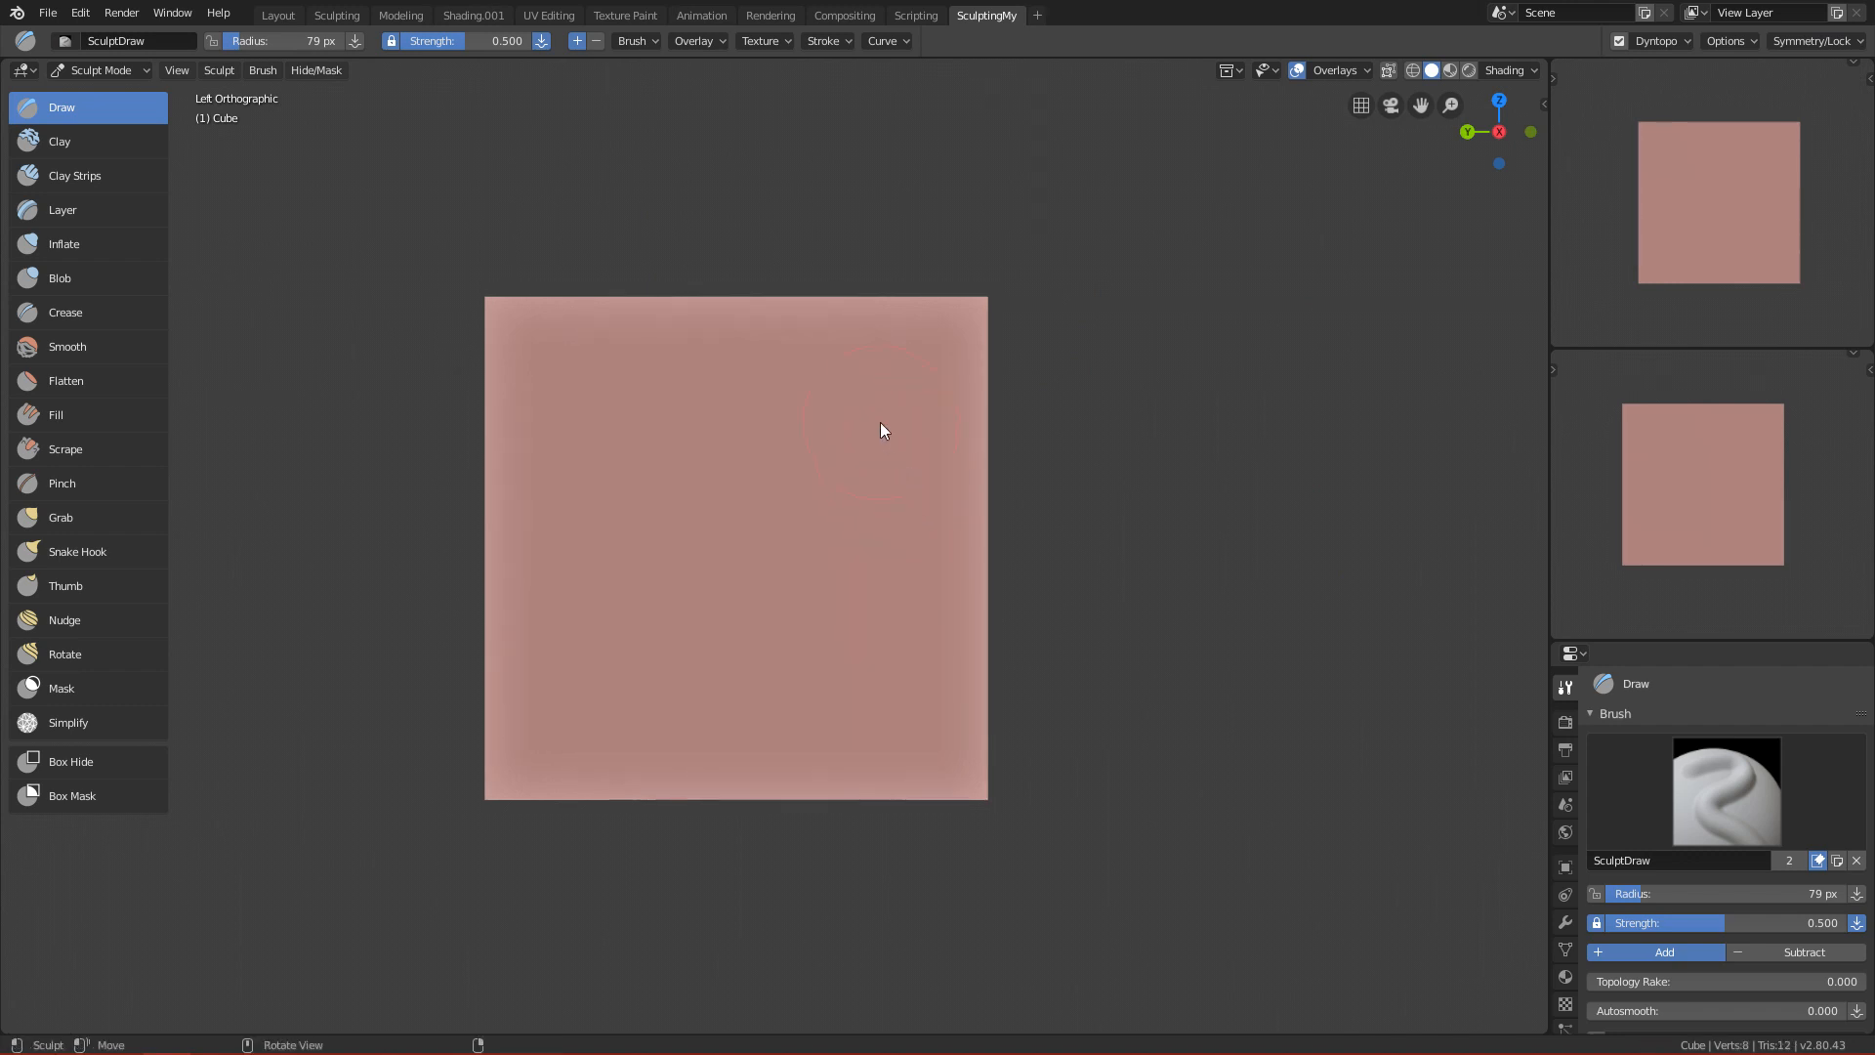
Reduce the brush radius to 65 px and try a short stroke on the cube's front face, undoing it.
{"action": "key", "text": "f"}
{"action": "left_click", "coordinate": [758, 459]}
{"action": "middle_click_drag", "start_coordinate": [1045, 543], "coordinate": [847, 549]}
{"action": "left_click_drag", "start_coordinate": [902, 447], "coordinate": [912, 469]}
{"action": "key", "text": "ctrl+z"}
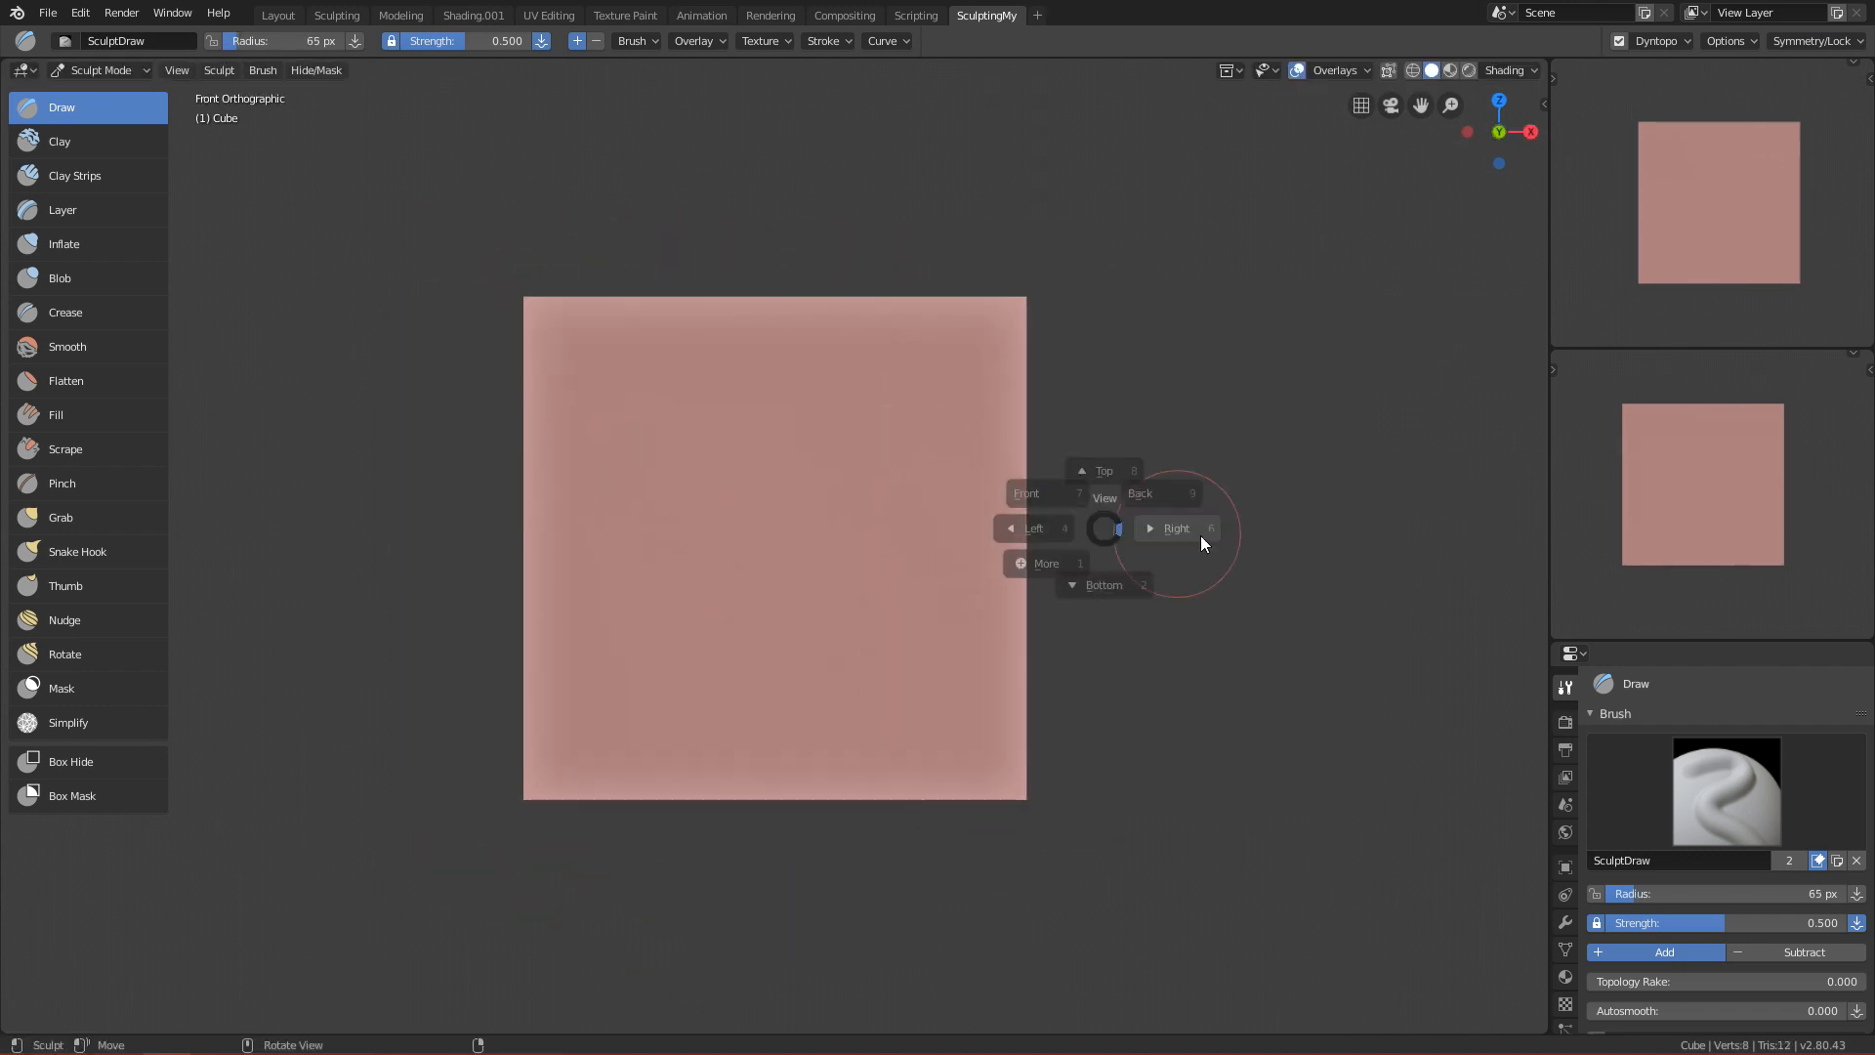
Draw eight radial bumps on the cube's right face with the 65 px brush in the right view, and undo them.
{"action": "key", "text": "KP_3"}
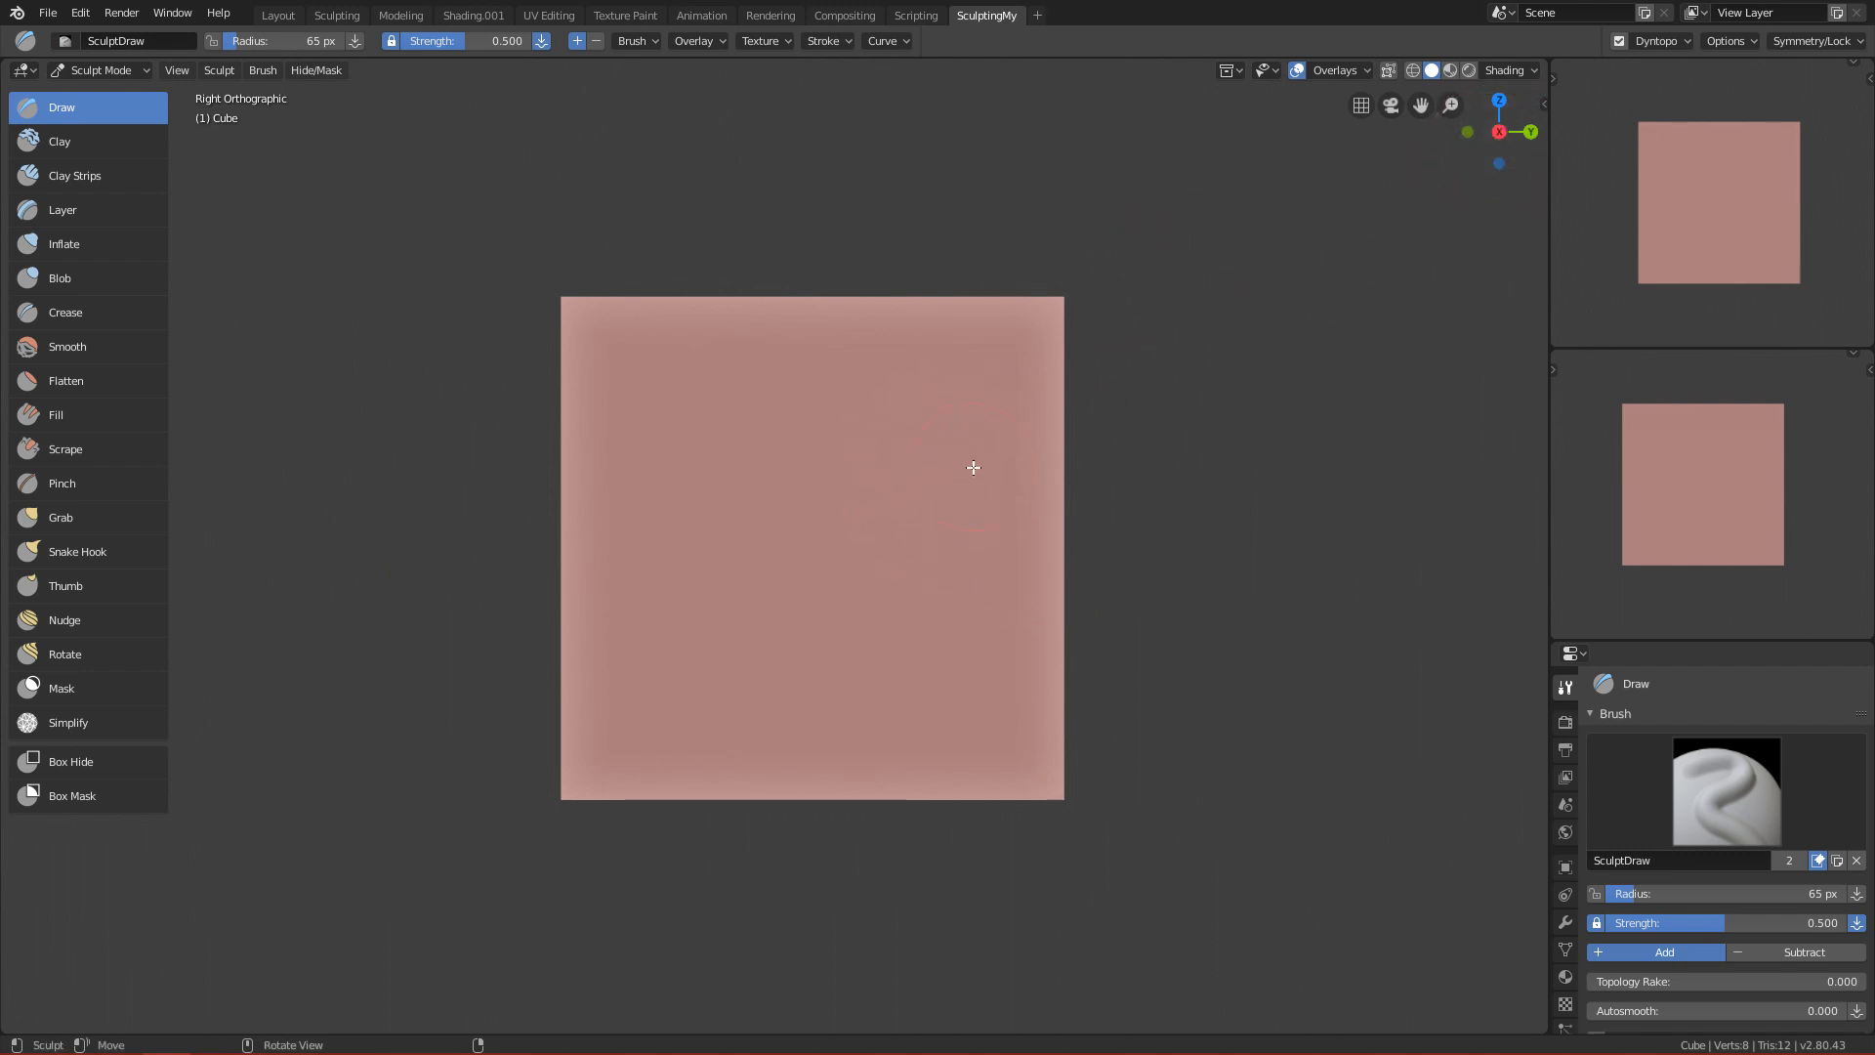
{"action": "mouse_move", "coordinate": [938, 414]}
{"action": "left_mouse_down"}
{"action": "mouse_move", "coordinate": [967, 500]}
{"action": "mouse_move", "coordinate": [962, 430]}
{"action": "left_mouse_up"}
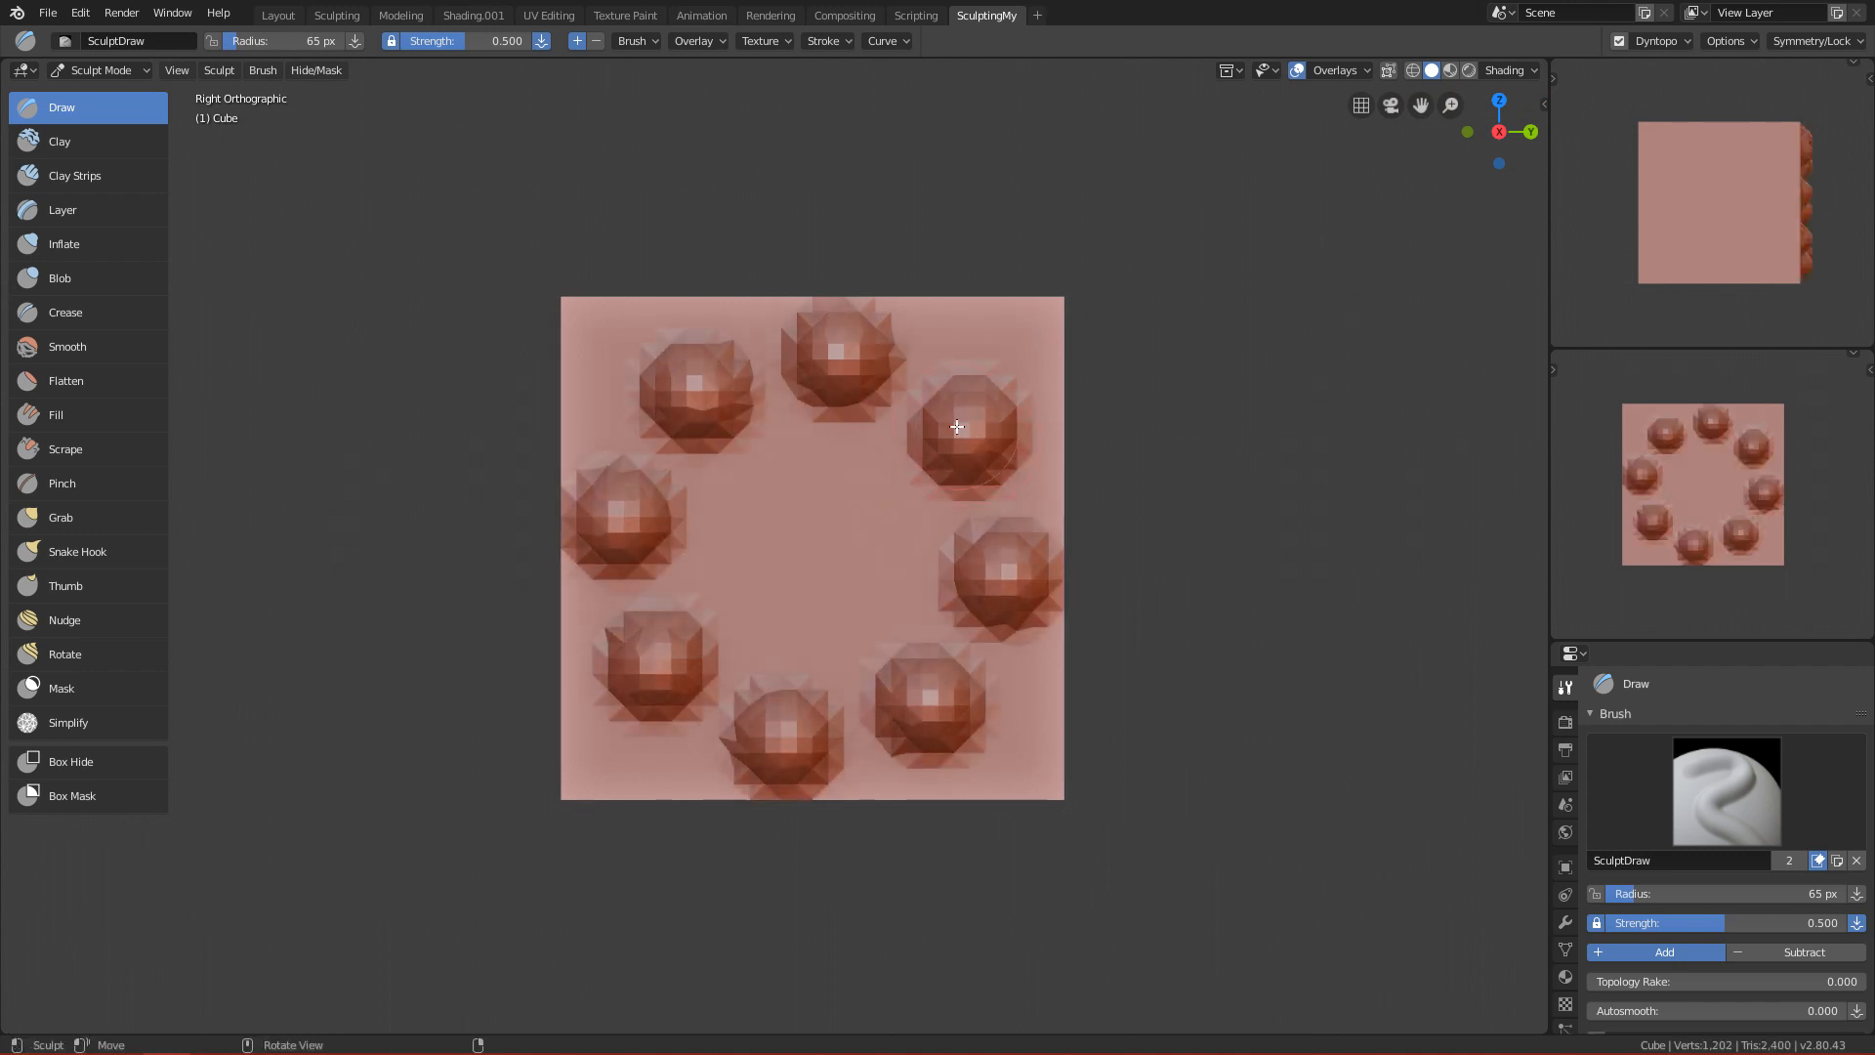
{"action": "key", "text": "ctrl"}
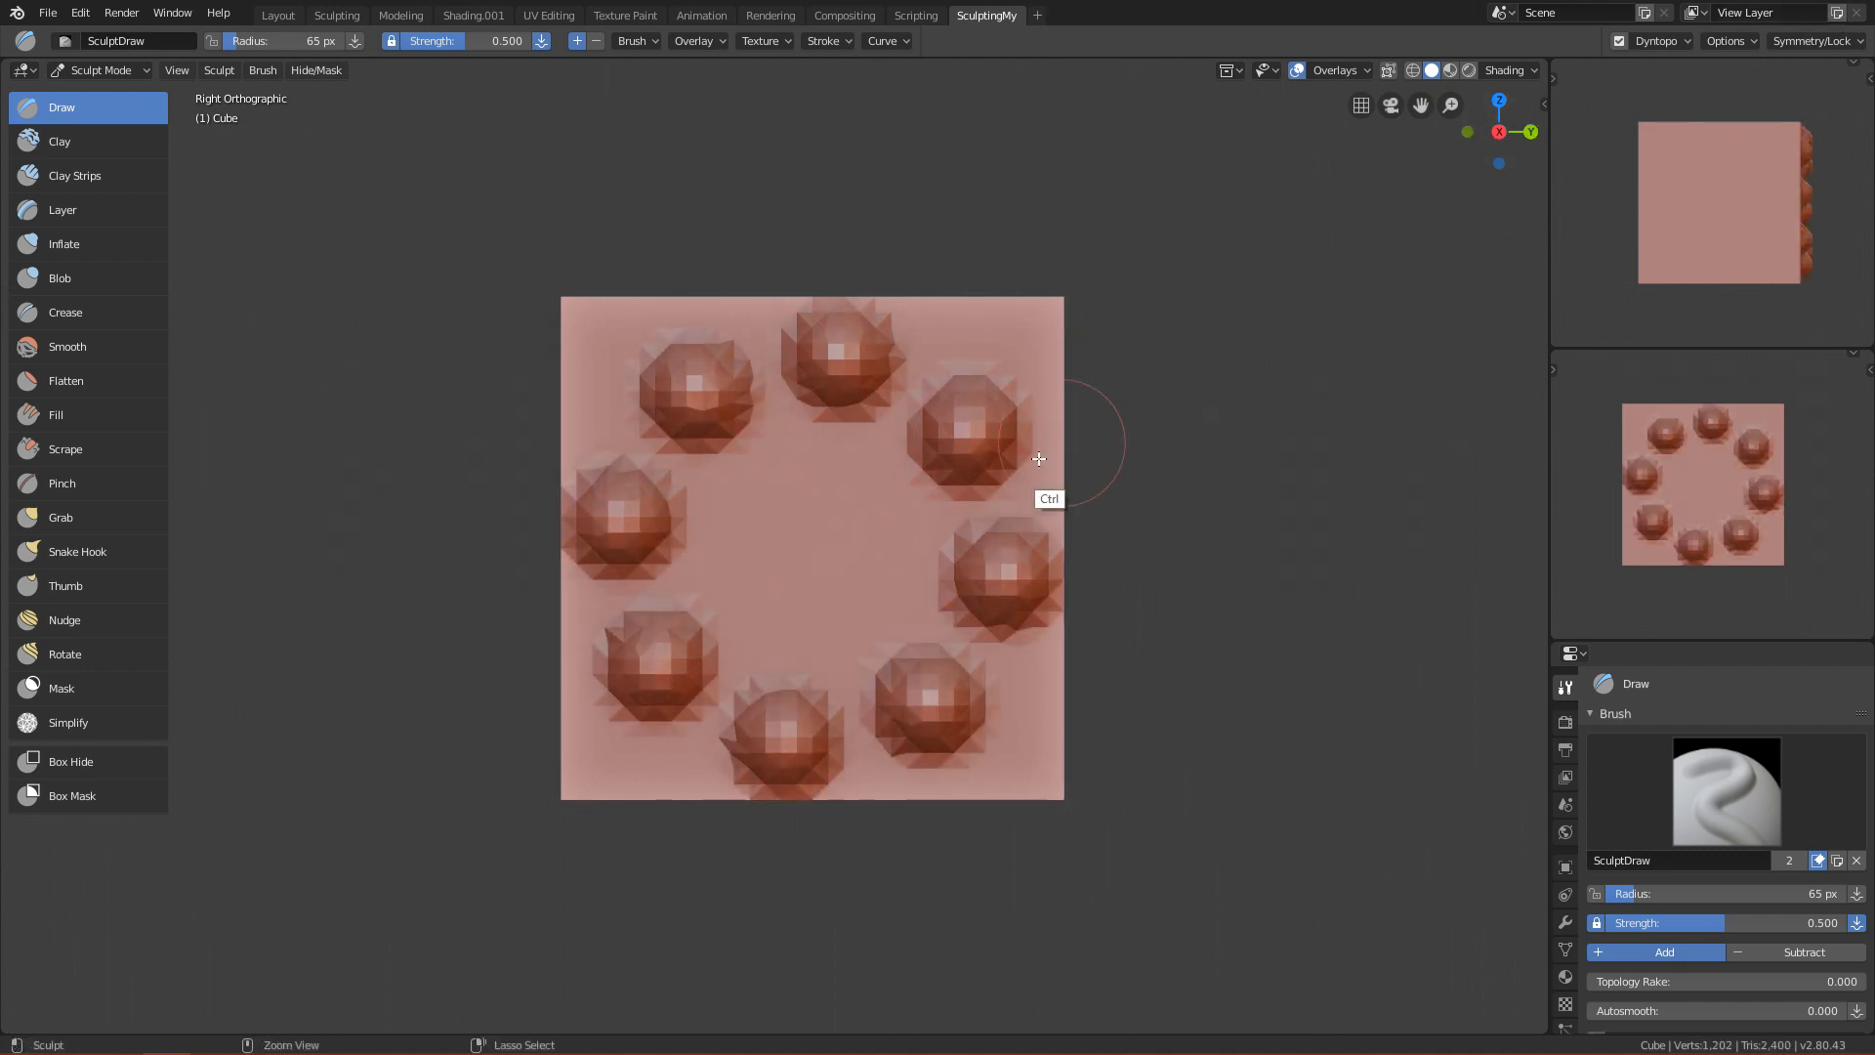
{"action": "key", "text": "ctrl+z"}
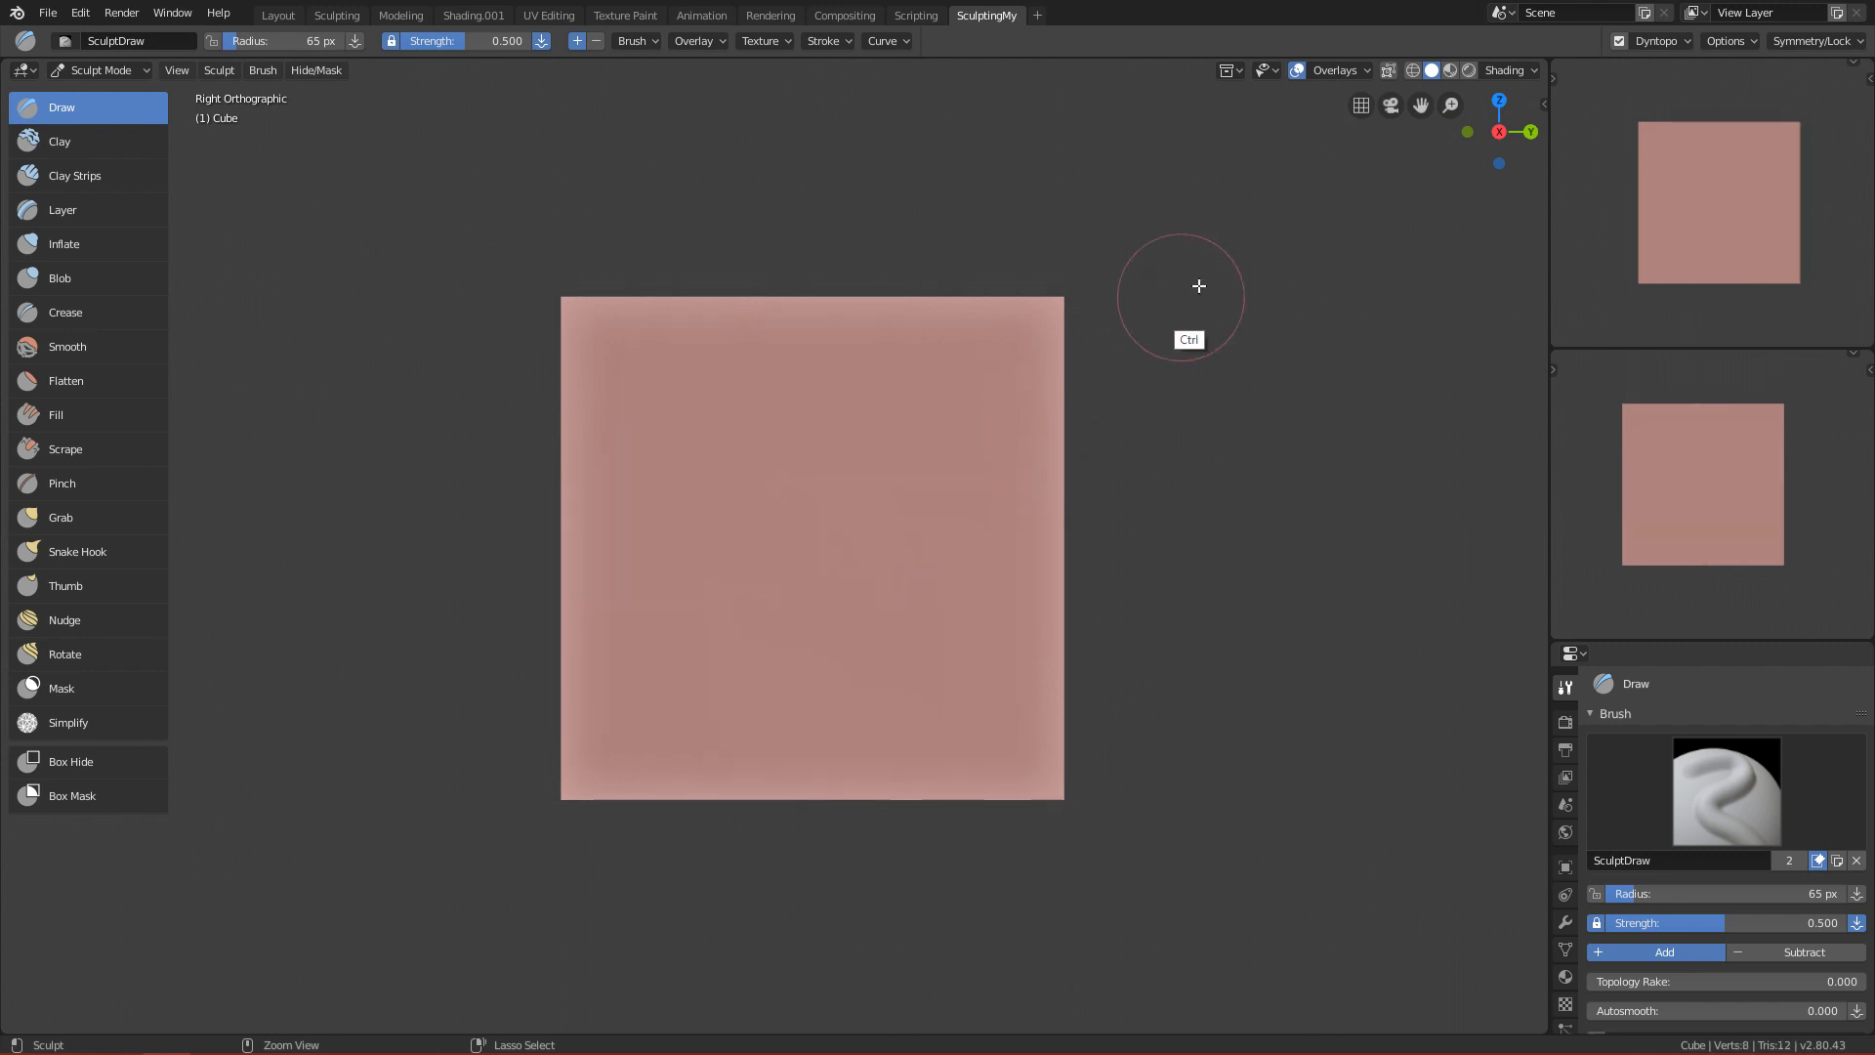
Check the radial symmetry settings and try raised and carved strokes on the cube's right face, undoing them all.
{"action": "left_click", "coordinate": [1809, 40]}
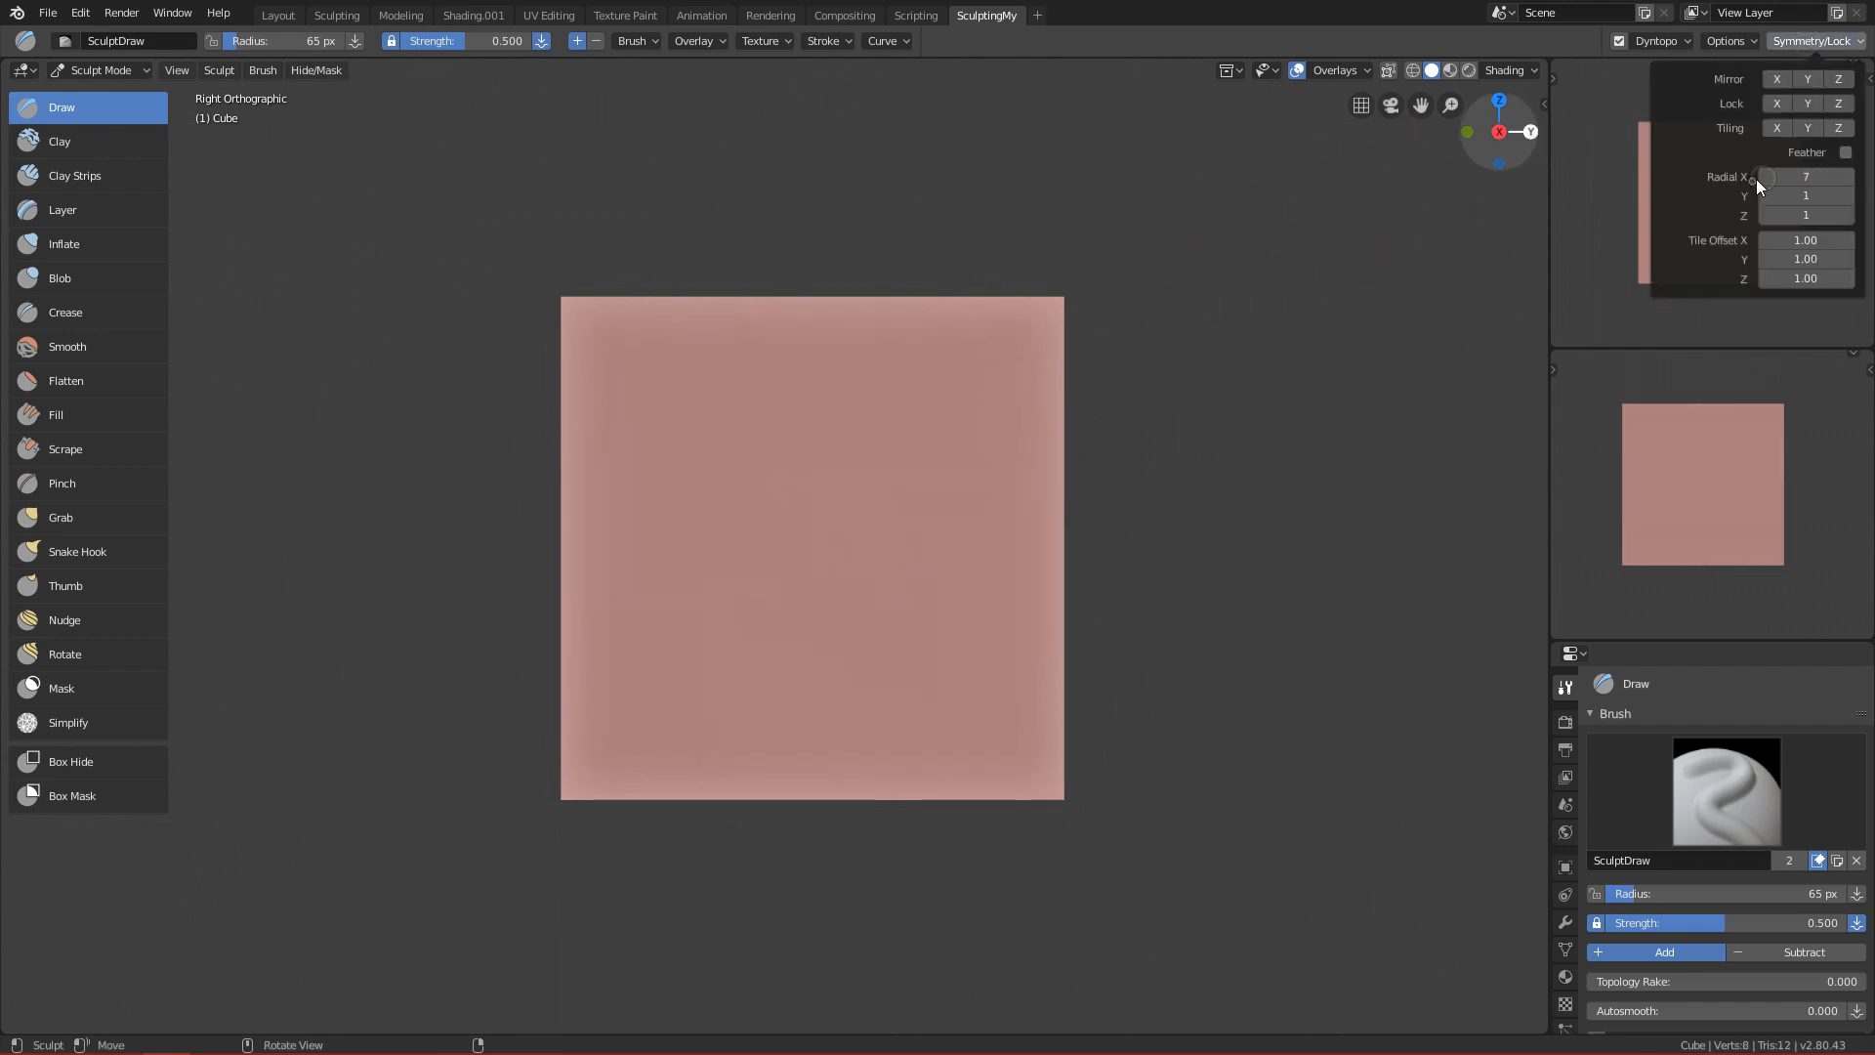
{"action": "left_click_drag", "start_coordinate": [892, 414], "coordinate": [991, 517]}
{"action": "key", "text": "ctrl+z"}
{"action": "mouse_move", "coordinate": [900, 392]}
{"action": "left_mouse_down"}
{"action": "mouse_move", "coordinate": [963, 502]}
{"action": "mouse_move", "coordinate": [950, 466]}
{"action": "mouse_move", "coordinate": [884, 527]}
{"action": "mouse_move", "coordinate": [912, 493]}
{"action": "mouse_move", "coordinate": [913, 410]}
{"action": "mouse_move", "coordinate": [892, 406]}
{"action": "left_mouse_up"}
{"action": "key", "text": "ctrl+z"}
{"action": "key", "text": "ctrl+z"}
{"action": "mouse_move", "coordinate": [625, 328]}
{"action": "left_mouse_down", "text": "ctrl"}
{"action": "mouse_move", "coordinate": [726, 351]}
{"action": "mouse_move", "coordinate": [892, 320]}
{"action": "left_mouse_up", "text": "ctrl"}
{"action": "key", "text": "ctrl+z"}
{"action": "key", "text": "ctrl+z"}
{"action": "key", "text": "ctrl+z"}
{"action": "key", "text": "ctrl+z"}
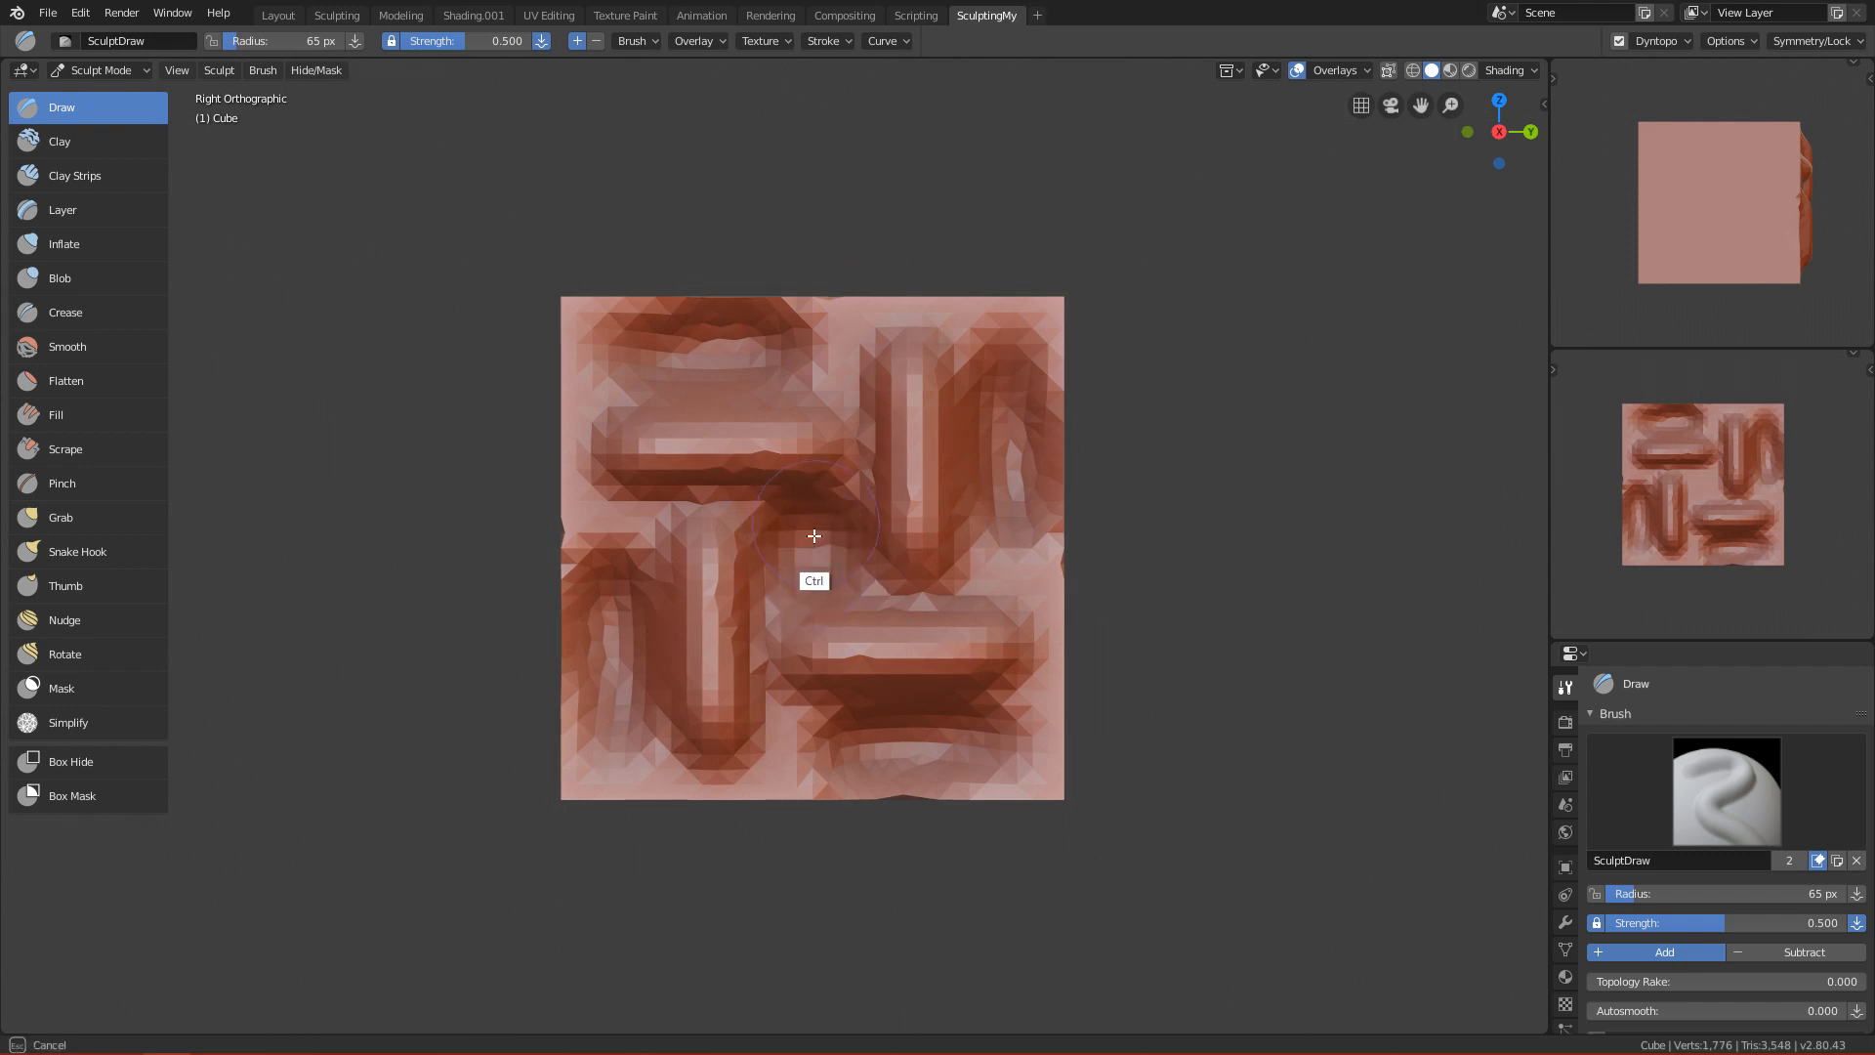
Set radial symmetry to 4 on X, Y and Z and try a stroke on the cube from an angle, undoing it.
{"action": "left_click", "coordinate": [1822, 41]}
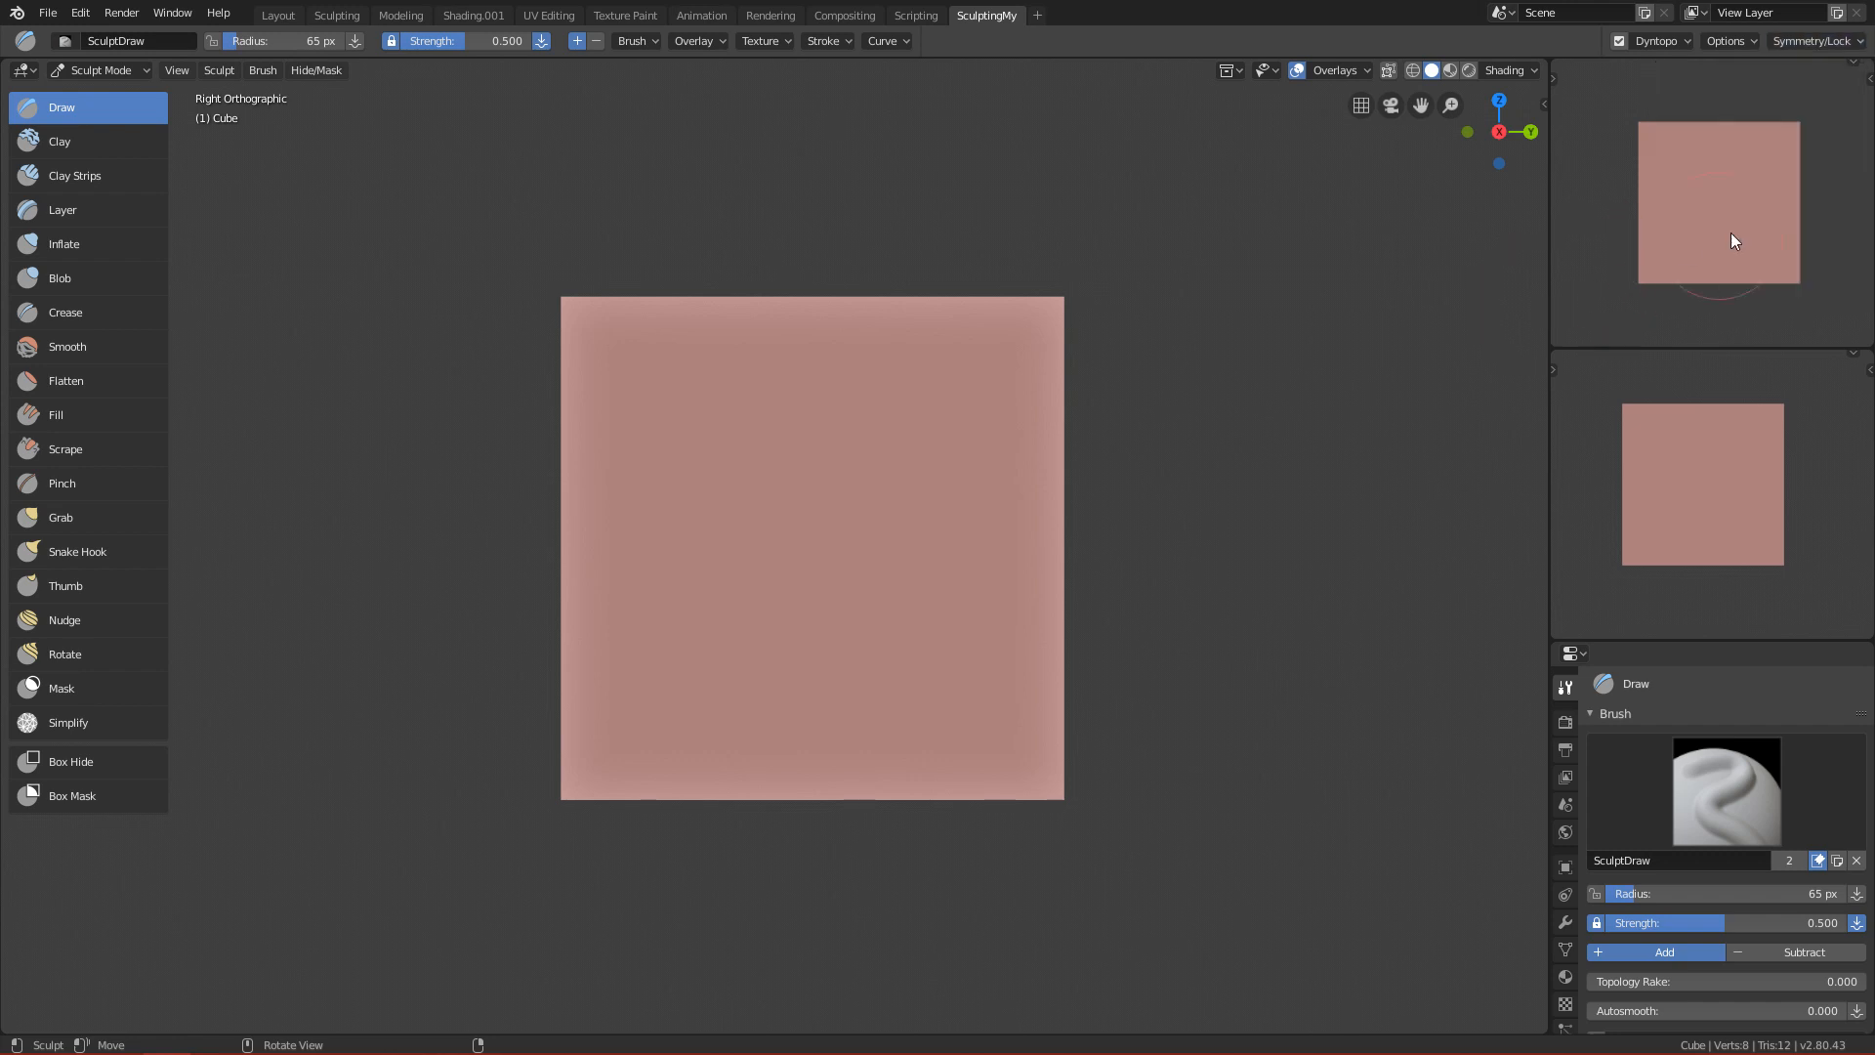
{"action": "mouse_move", "coordinate": [1222, 481]}
{"action": "left_mouse_down", "text": "alt"}
{"action": "mouse_move", "coordinate": [1348, 547]}
{"action": "mouse_move", "coordinate": [1212, 561]}
{"action": "left_mouse_up", "text": "alt"}
{"action": "mouse_move", "coordinate": [930, 555]}
{"action": "left_mouse_down"}
{"action": "mouse_move", "coordinate": [942, 569]}
{"action": "mouse_move", "coordinate": [860, 619]}
{"action": "mouse_move", "coordinate": [951, 601]}
{"action": "left_mouse_up"}
{"action": "key", "text": "ctrl+z"}
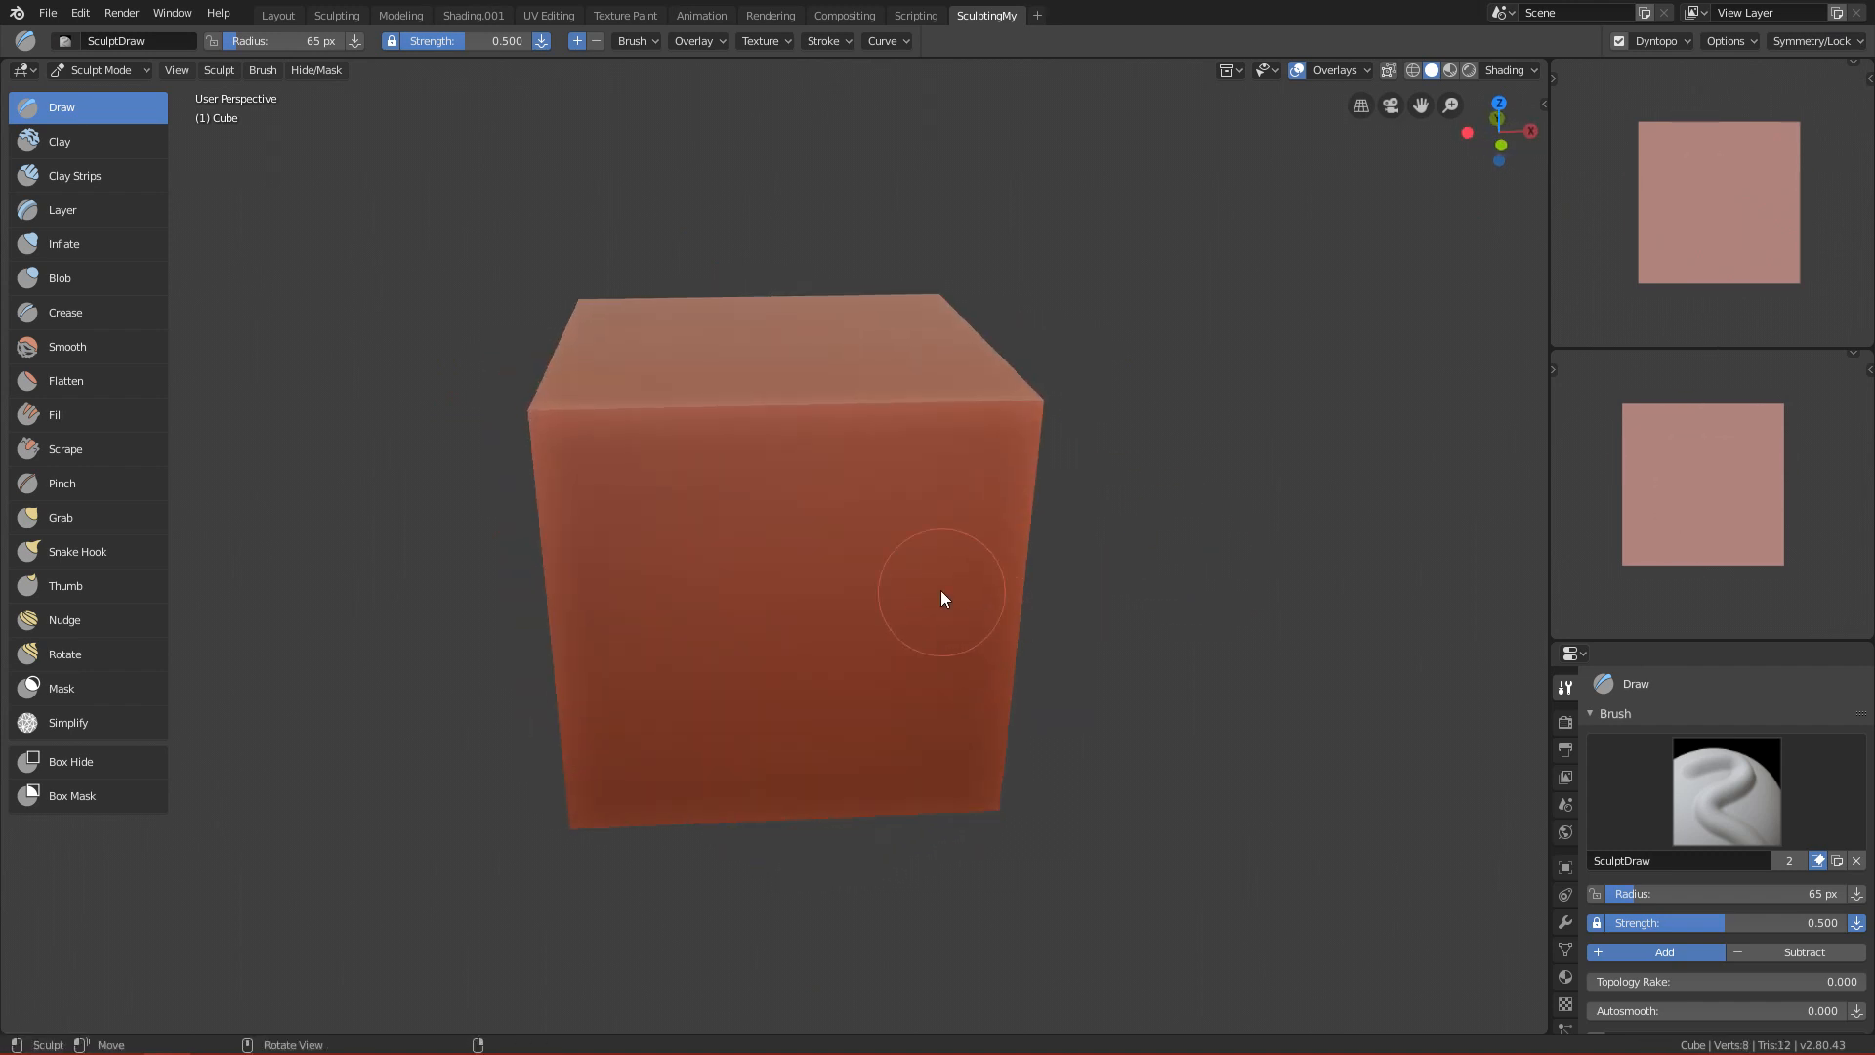
Draw radial strokes across the cube's faces from several angles with a 72 px brush and check the symmetry settings.
{"action": "left_click_drag", "start_coordinate": [674, 537], "coordinate": [683, 539], "text": "ctrl"}
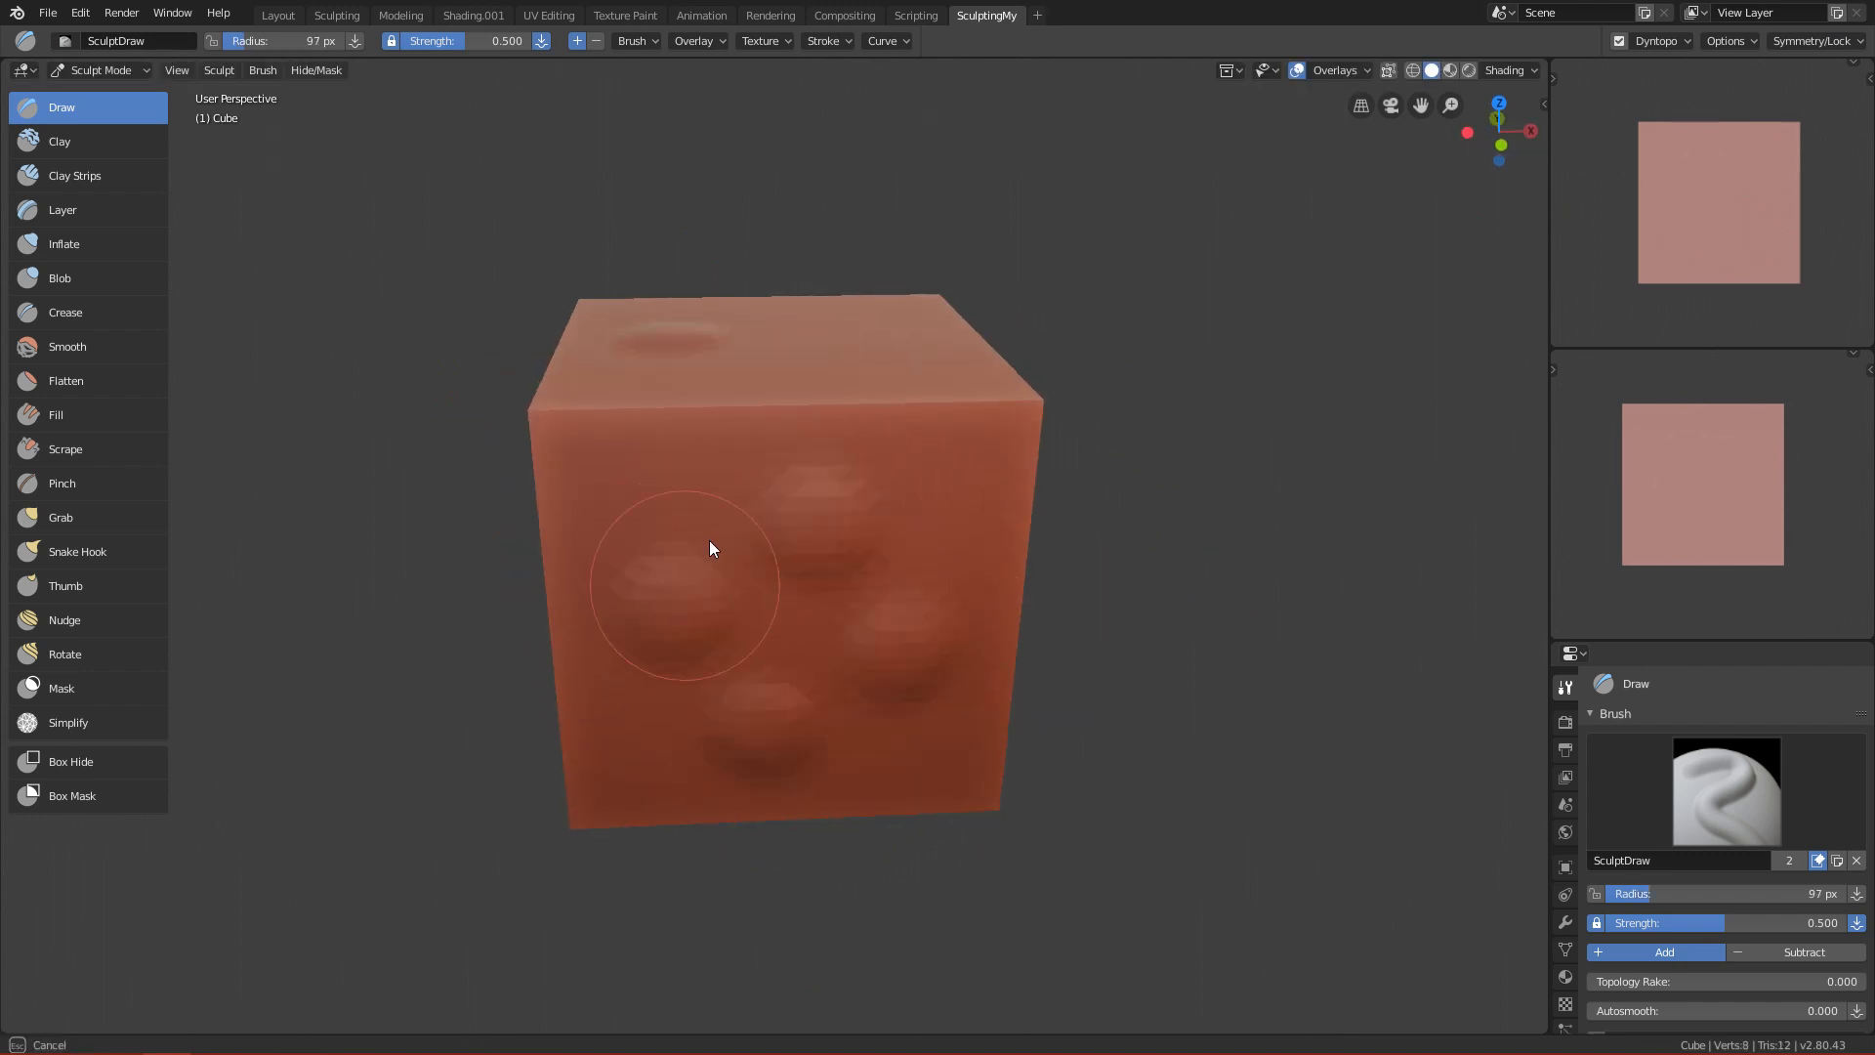
{"action": "left_click_drag", "start_coordinate": [709, 541], "coordinate": [717, 531]}
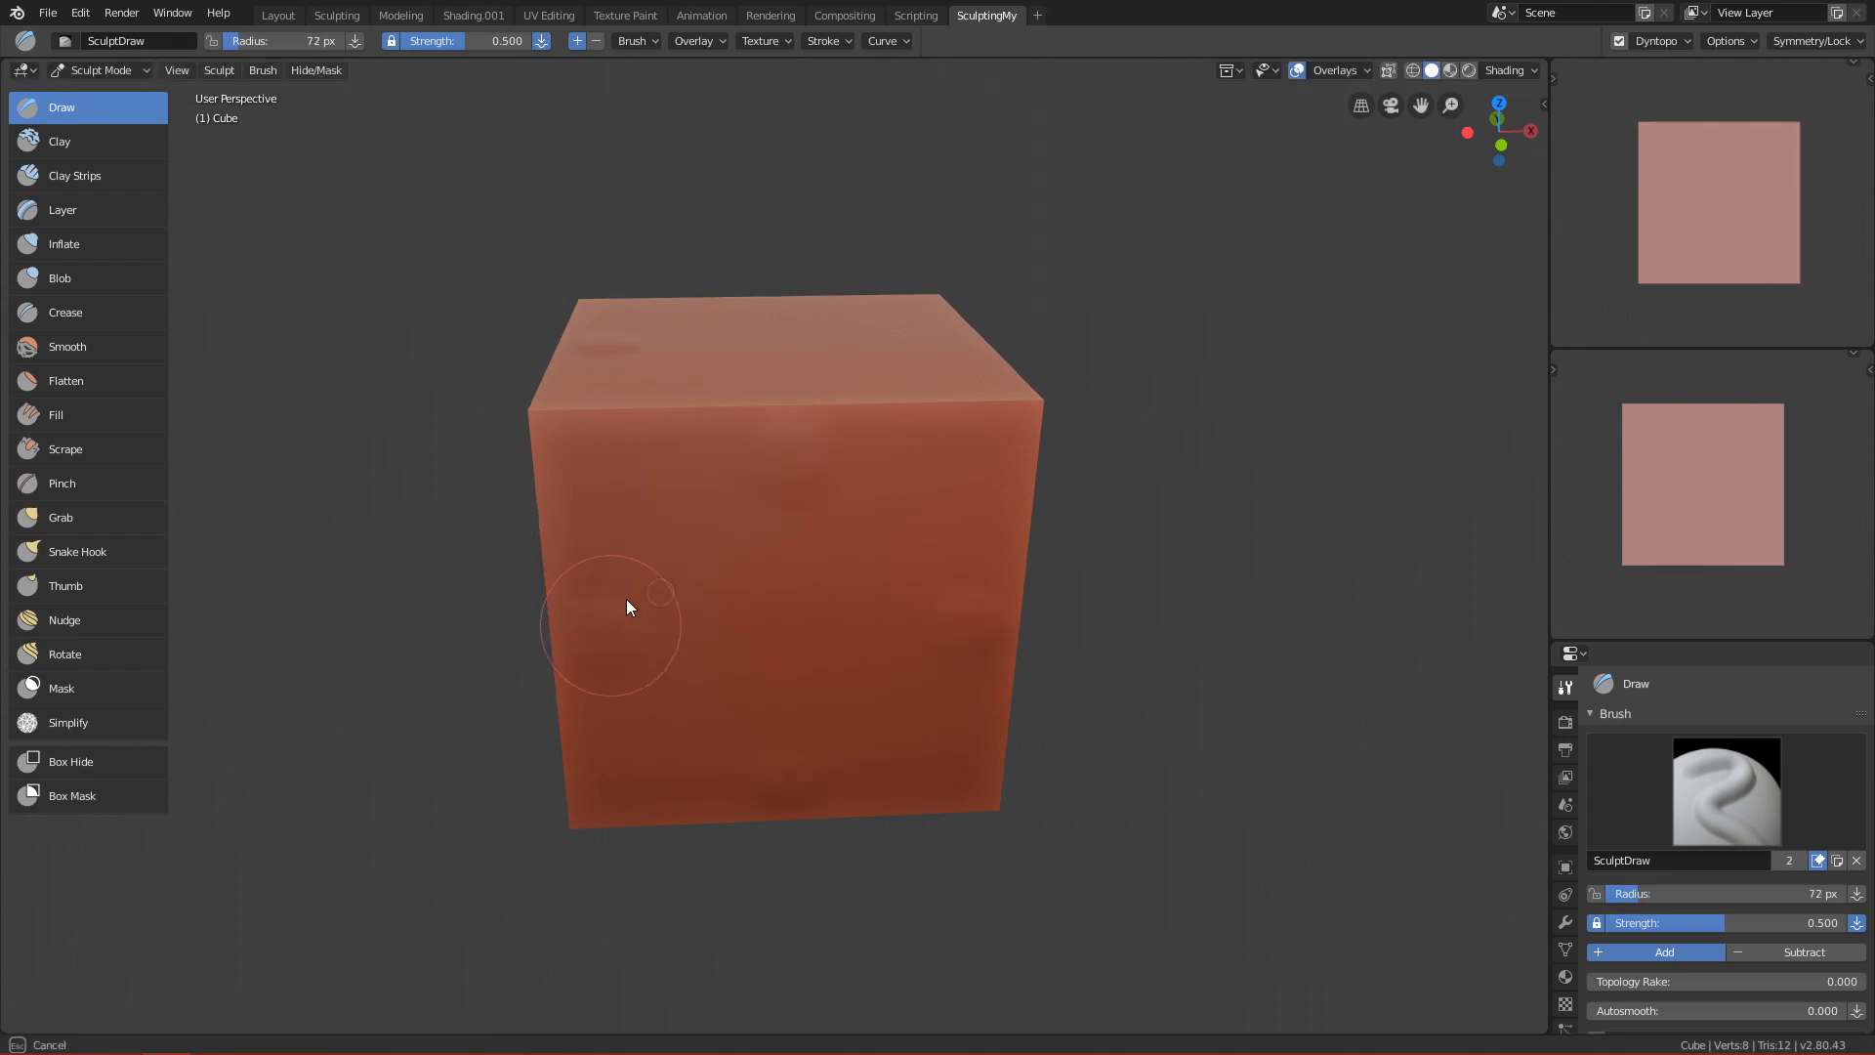
{"action": "left_click_drag", "start_coordinate": [626, 607], "coordinate": [676, 524]}
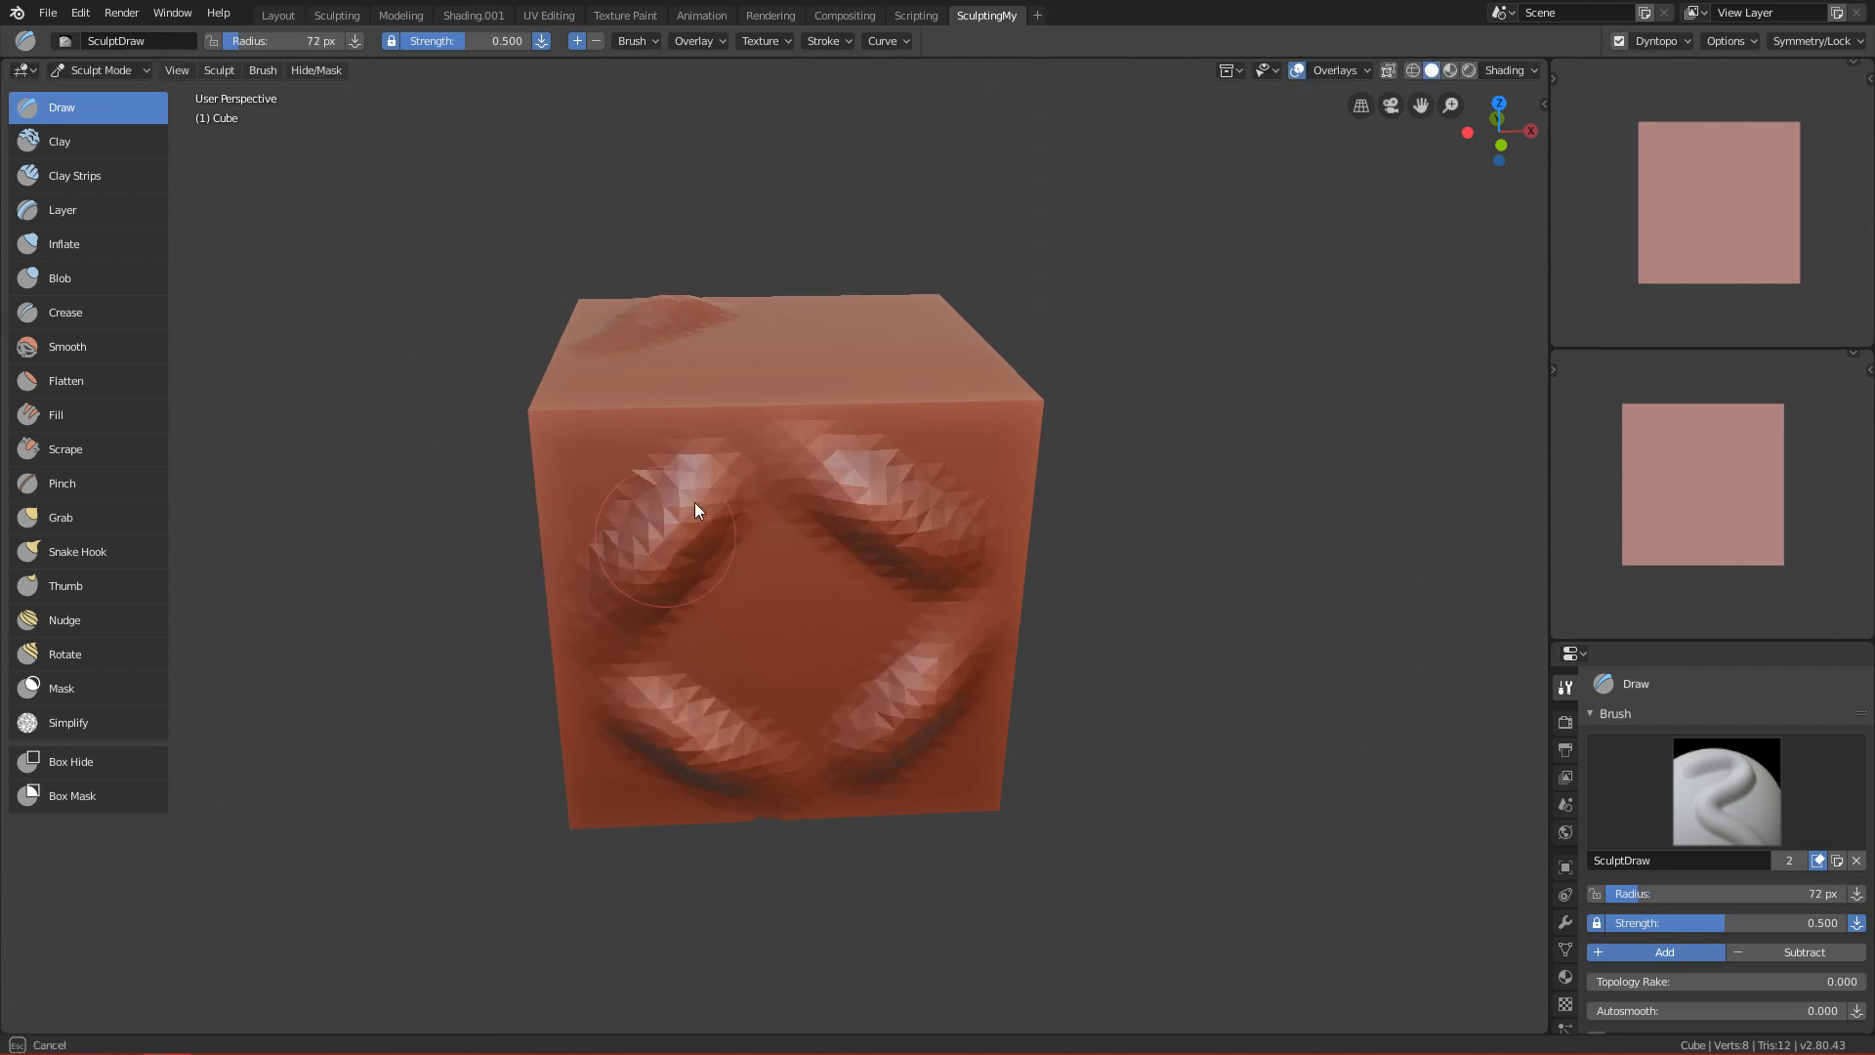
{"action": "mouse_move", "coordinate": [1076, 484]}
{"action": "left_mouse_down", "text": "alt"}
{"action": "mouse_move", "coordinate": [899, 395]}
{"action": "mouse_move", "coordinate": [929, 482]}
{"action": "mouse_move", "coordinate": [913, 556]}
{"action": "left_mouse_up", "text": "alt"}
{"action": "left_click_drag", "start_coordinate": [992, 494], "coordinate": [920, 700], "text": "alt"}
{"action": "mouse_move", "coordinate": [791, 637]}
{"action": "left_mouse_down"}
{"action": "mouse_move", "coordinate": [634, 529]}
{"action": "mouse_move", "coordinate": [682, 488]}
{"action": "left_mouse_up"}
{"action": "mouse_move", "coordinate": [803, 672]}
{"action": "left_mouse_down", "text": "alt"}
{"action": "mouse_move", "coordinate": [930, 450]}
{"action": "mouse_move", "coordinate": [1017, 524]}
{"action": "mouse_move", "coordinate": [1030, 636]}
{"action": "mouse_move", "coordinate": [725, 490]}
{"action": "left_mouse_up", "text": "alt"}
{"action": "scroll", "coordinate": [848, 692], "scroll_direction": "up", "scroll_amount": 2}
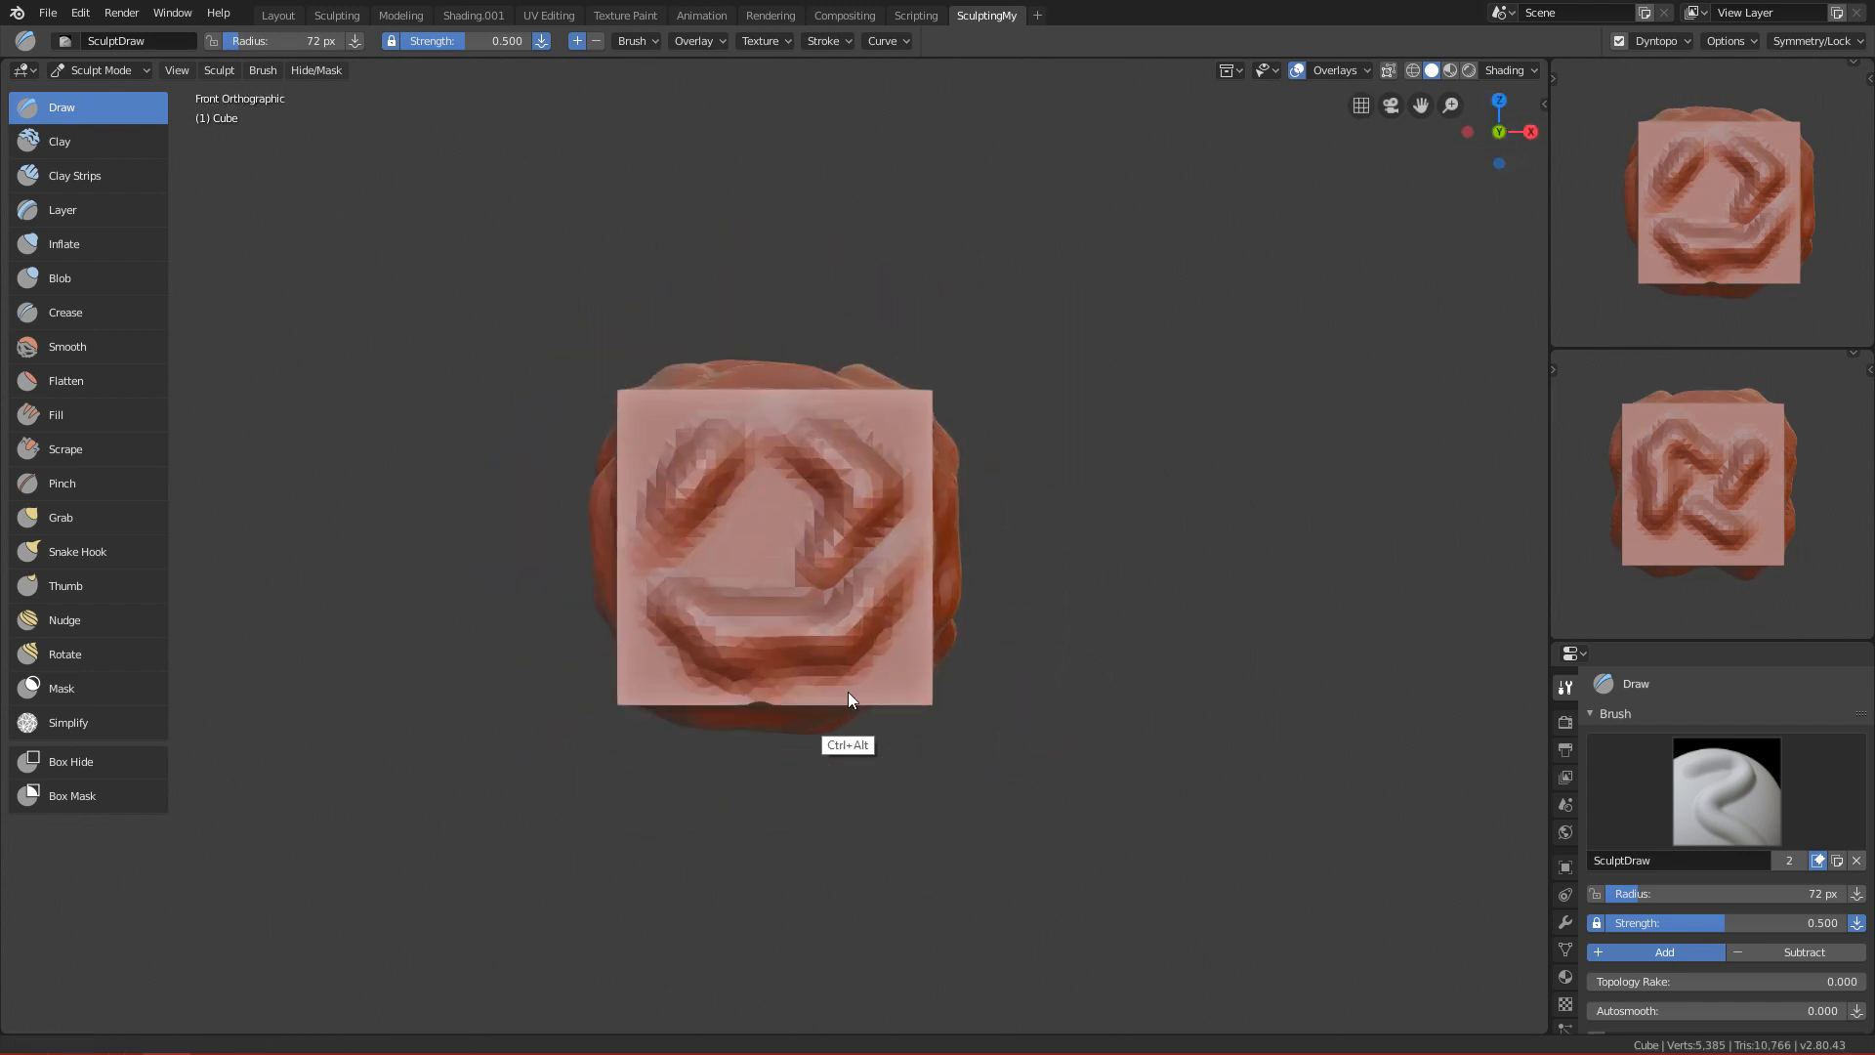
{"action": "left_click", "coordinate": [1809, 41]}
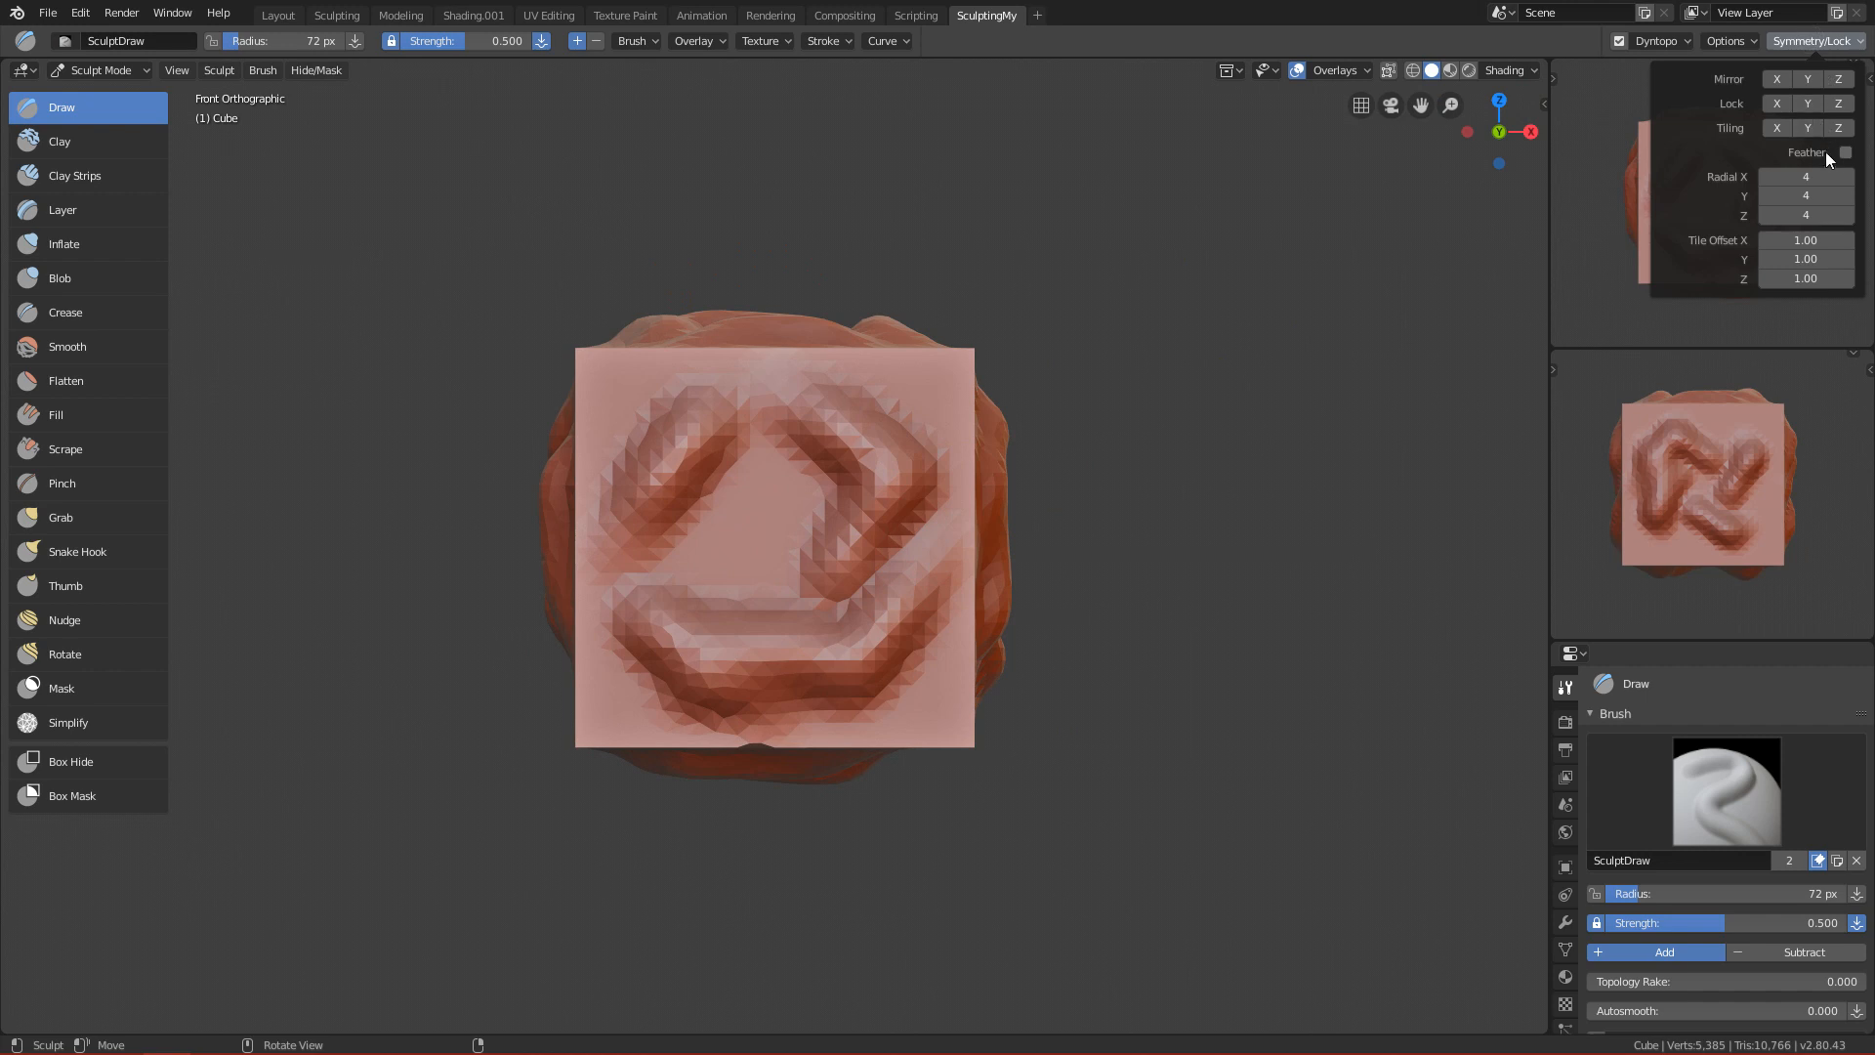
{"action": "left_click", "coordinate": [1802, 45]}
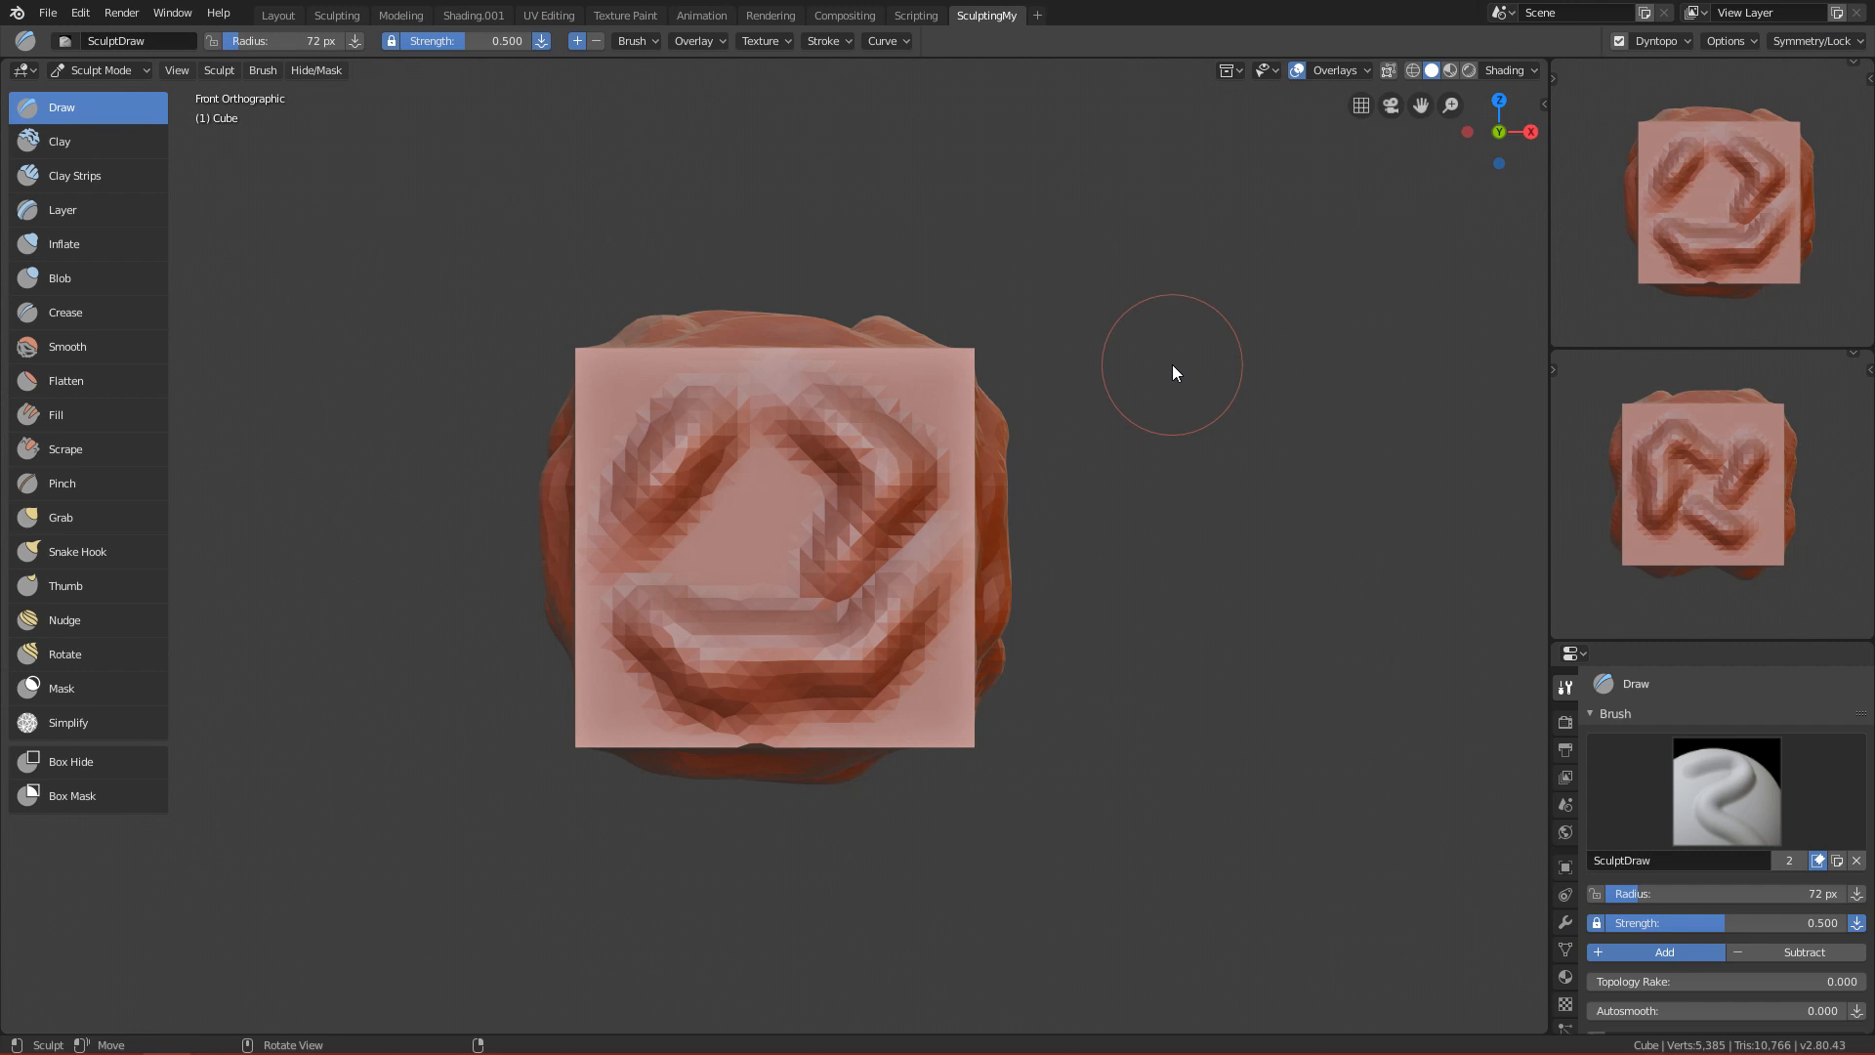
Switch to Object Mode, delete the sculpted cube and add a new mesh cube.
{"action": "key", "text": "ctrl+Tab"}
{"action": "left_click", "coordinate": [787, 477]}
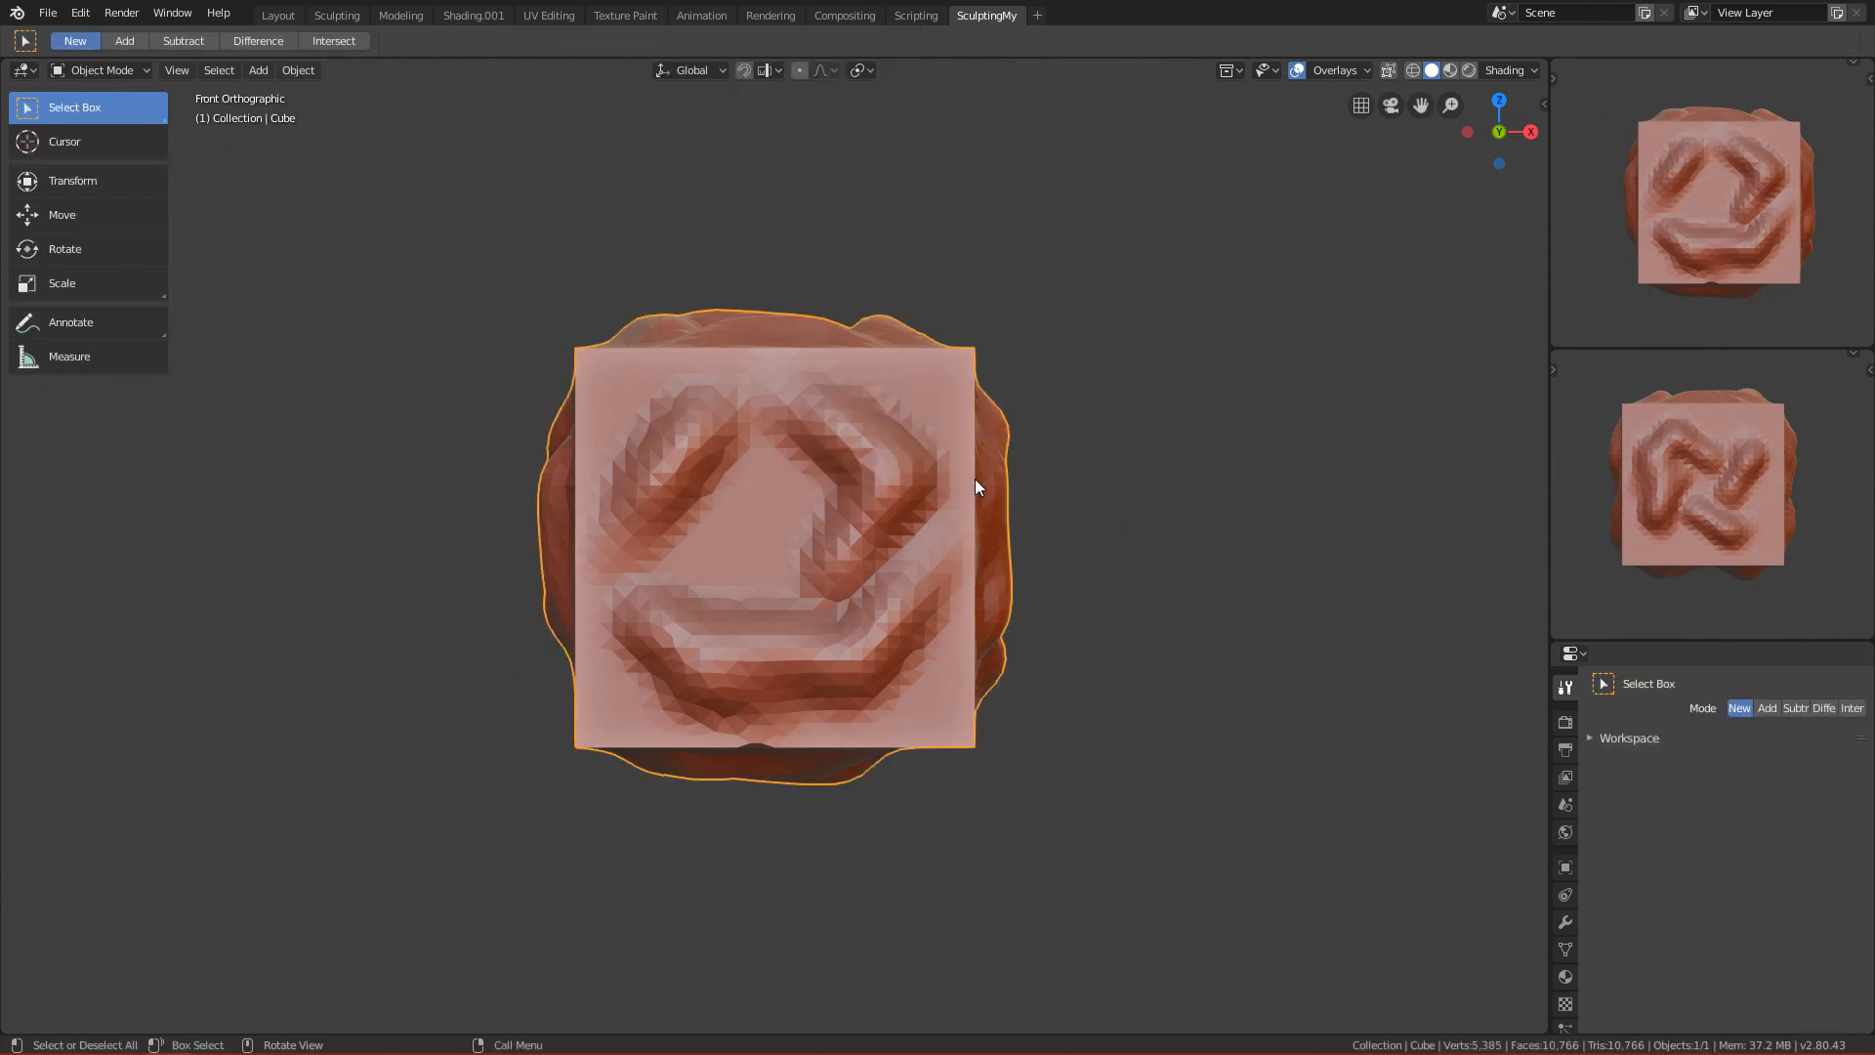
{"action": "key", "text": "x"}
{"action": "left_click", "coordinate": [988, 471]}
{"action": "key", "text": "shift+a"}
{"action": "mouse_move", "coordinate": [984, 472]}
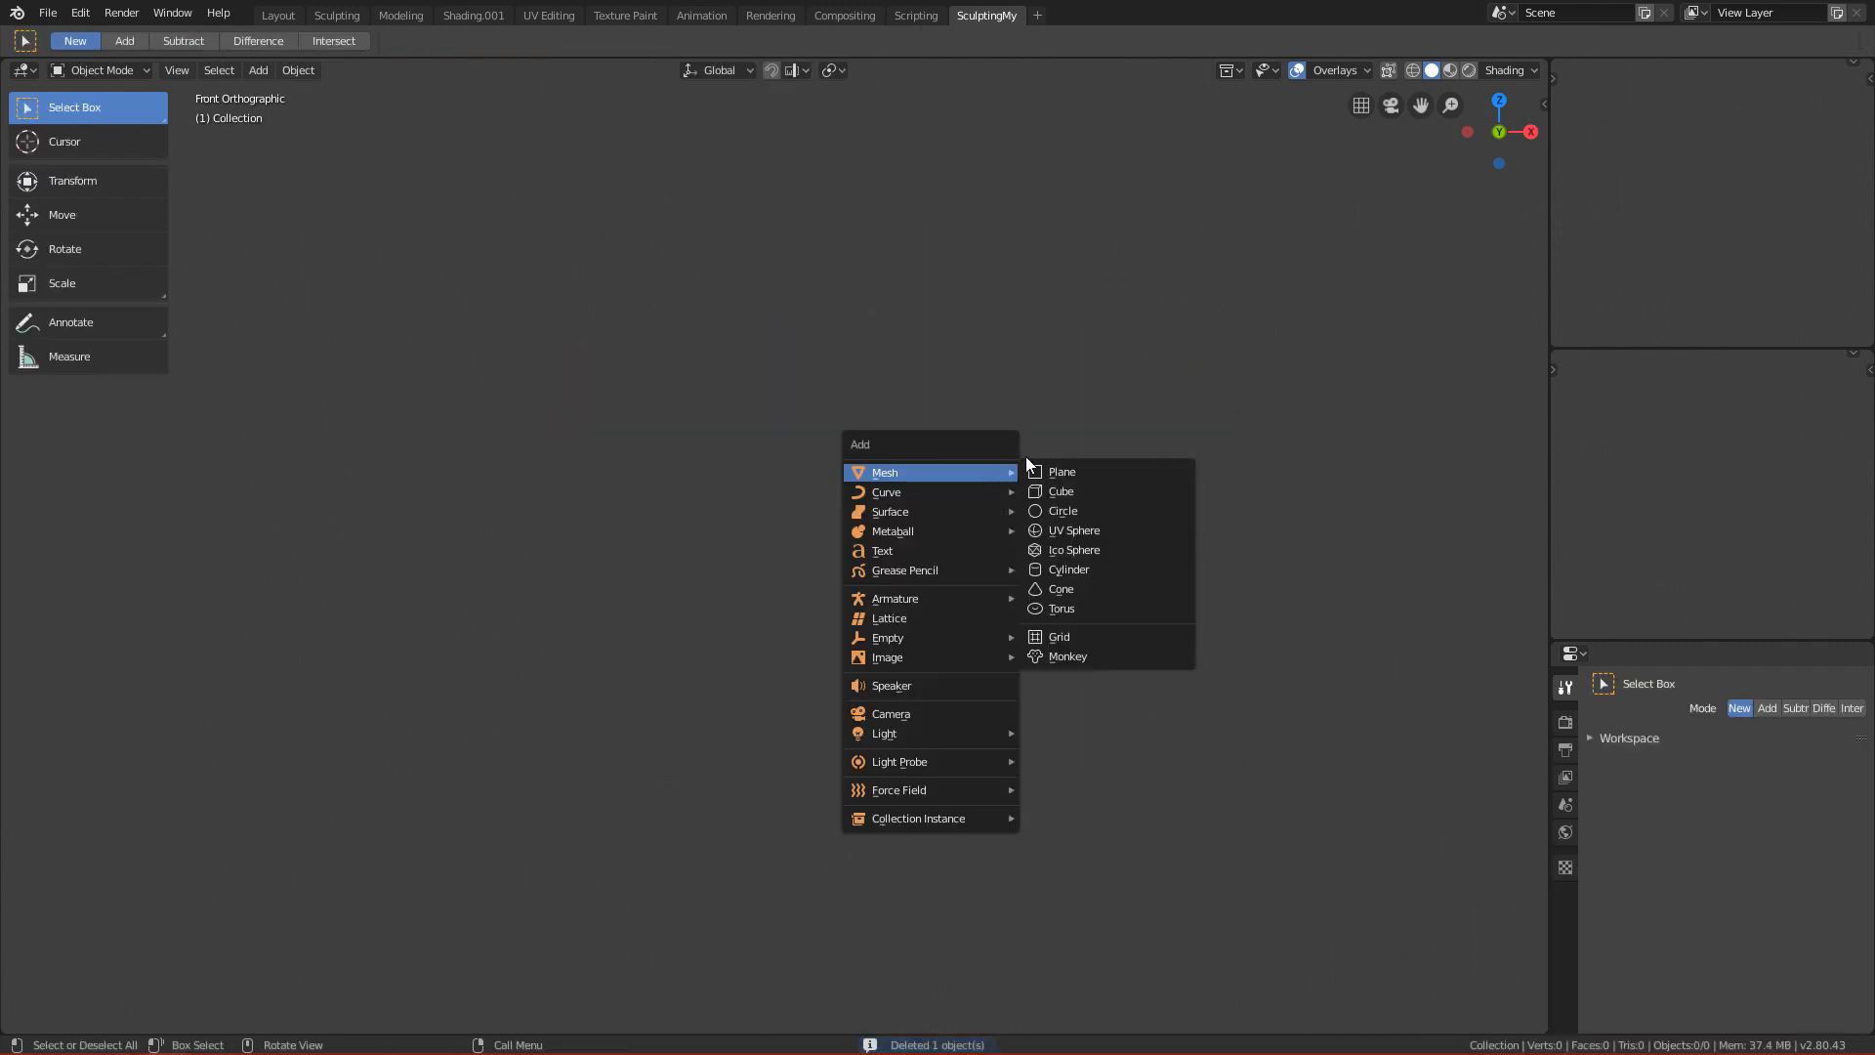
{"action": "left_click", "coordinate": [1074, 493]}
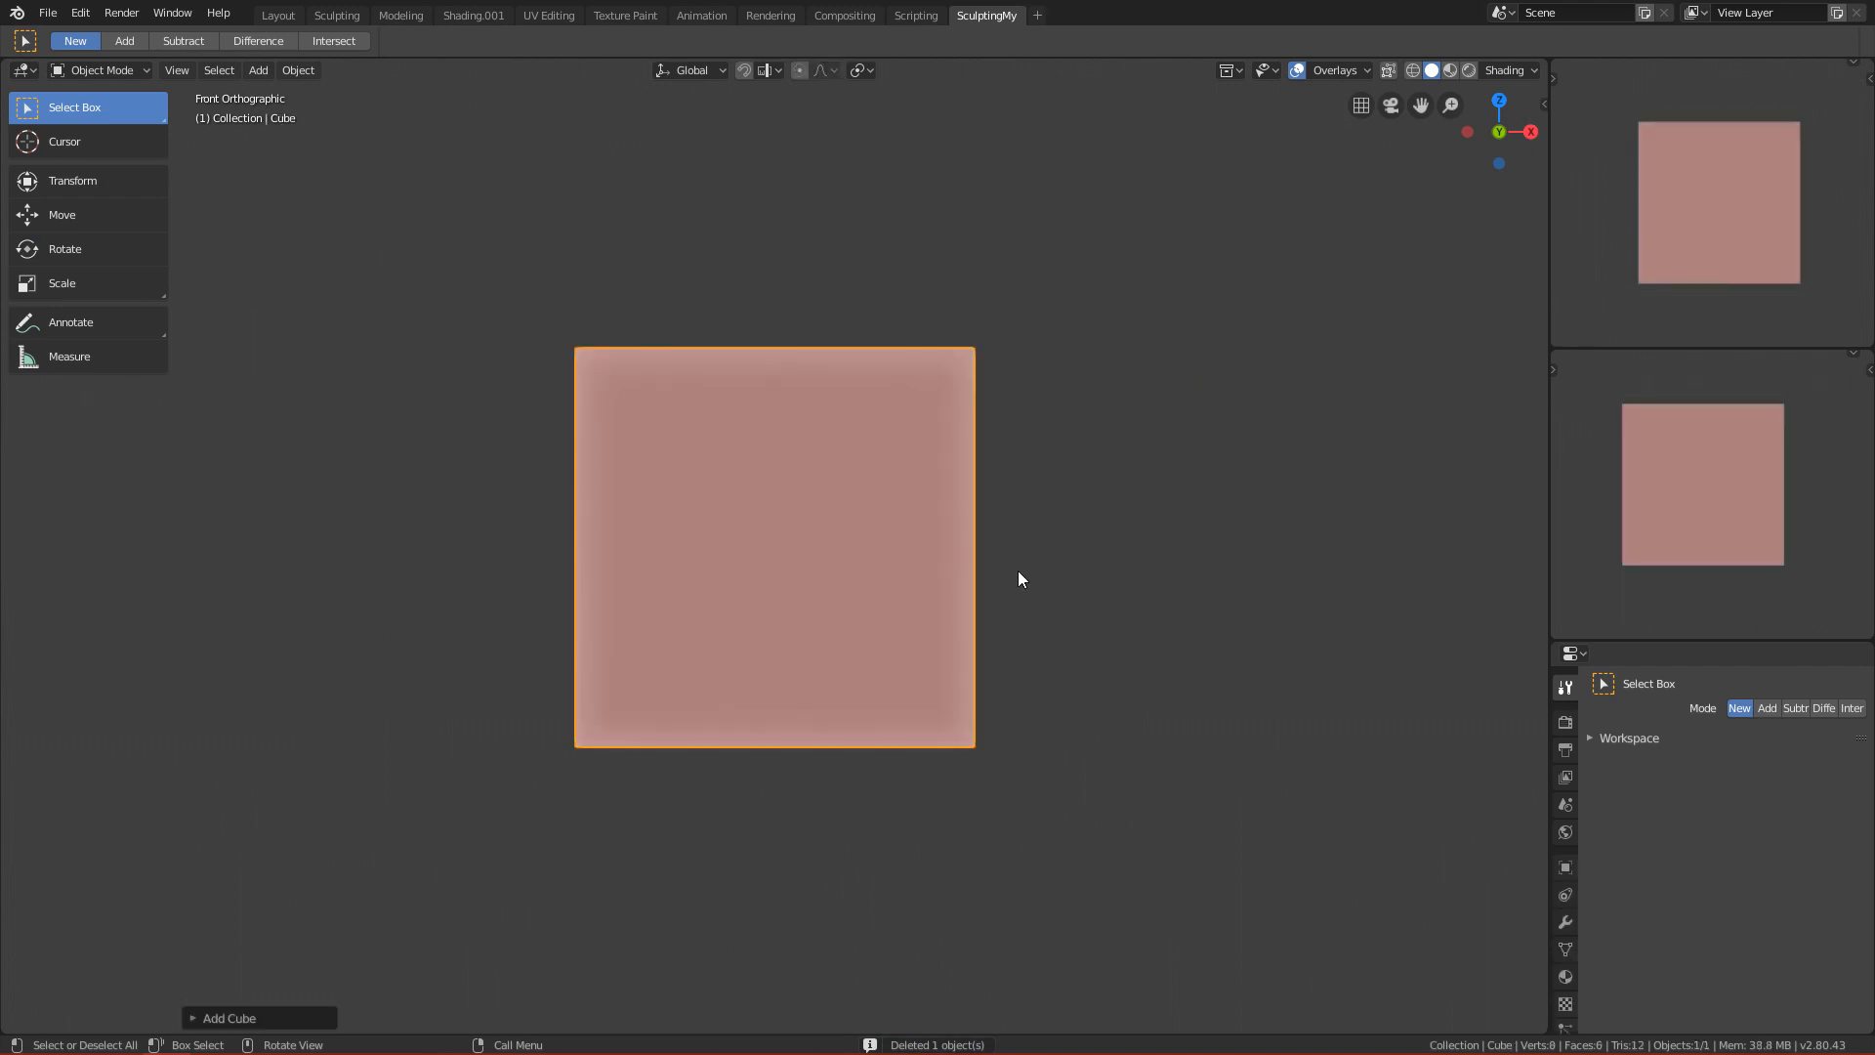
Subdivide the new cube with a level 3 Subdivision Surface modifier, apply it and return to Sculpt Mode.
{"action": "key", "text": "ctrl+3"}
{"action": "left_click", "coordinate": [1565, 921]}
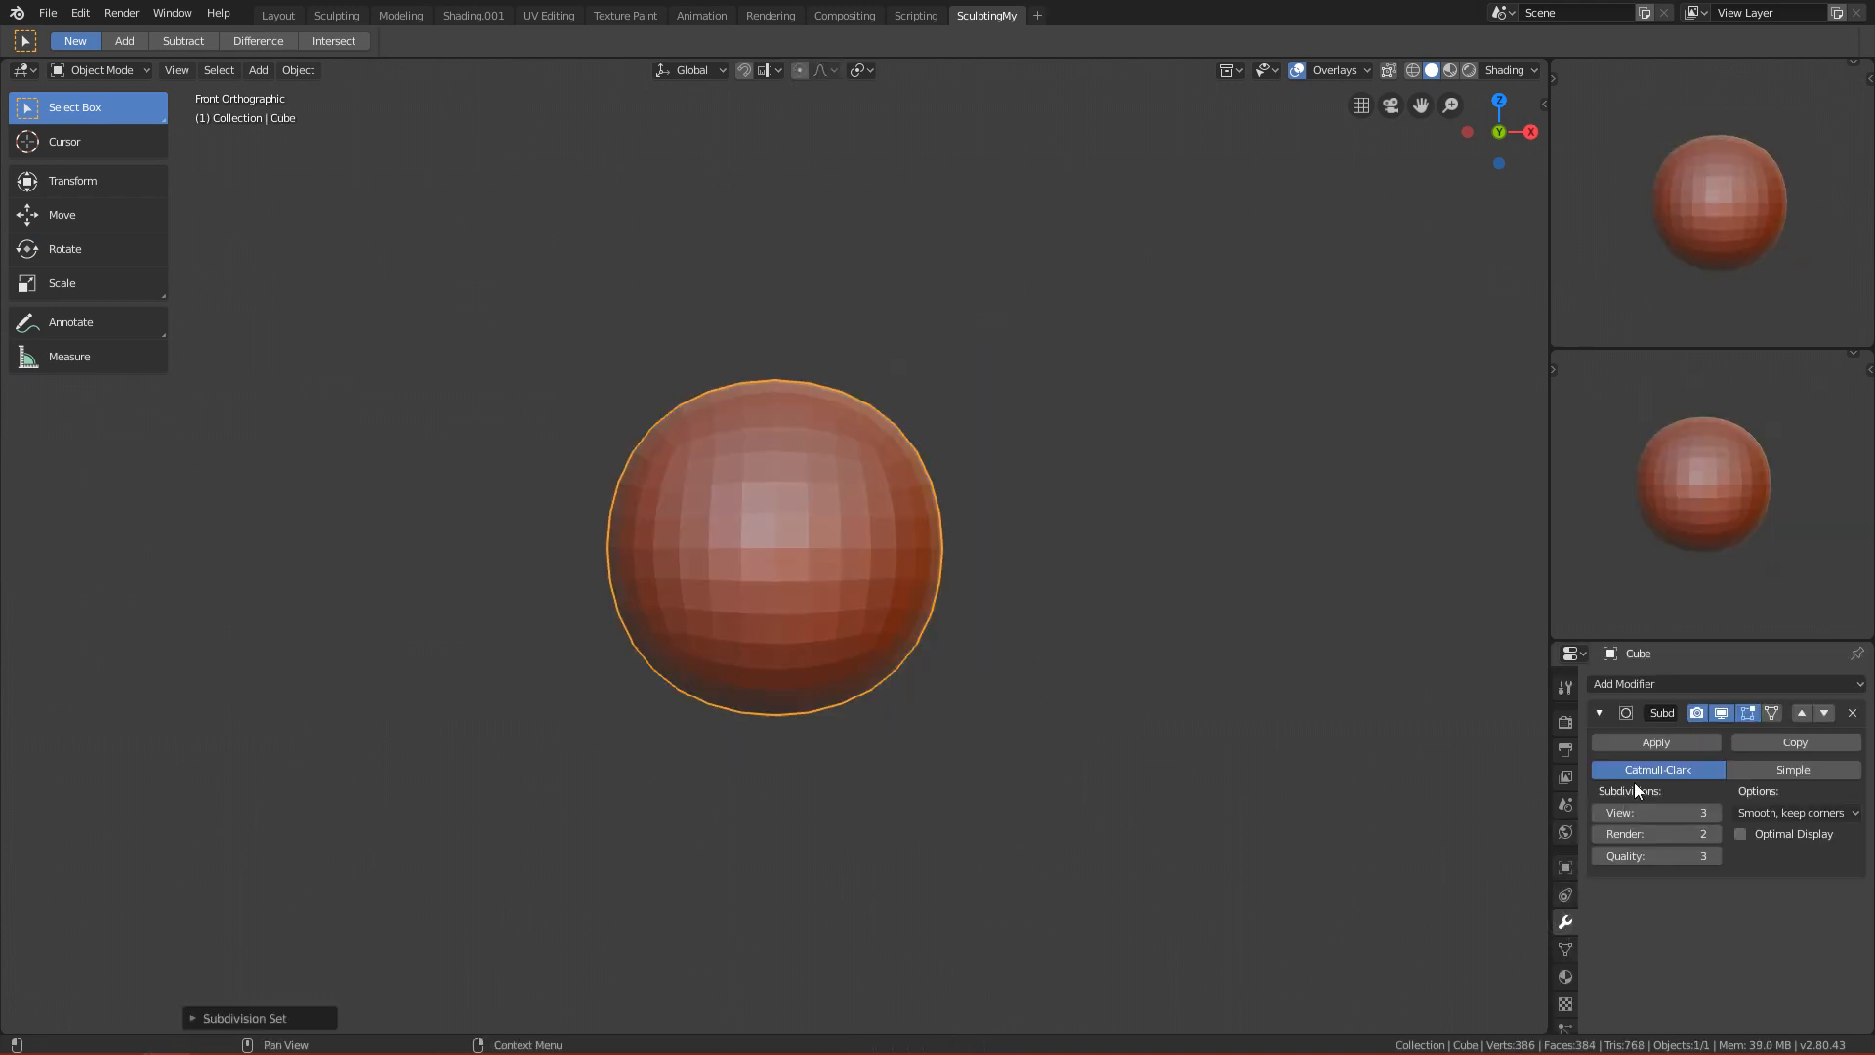
{"action": "left_click", "coordinate": [1656, 742]}
{"action": "key", "text": "ctrl+Tab"}
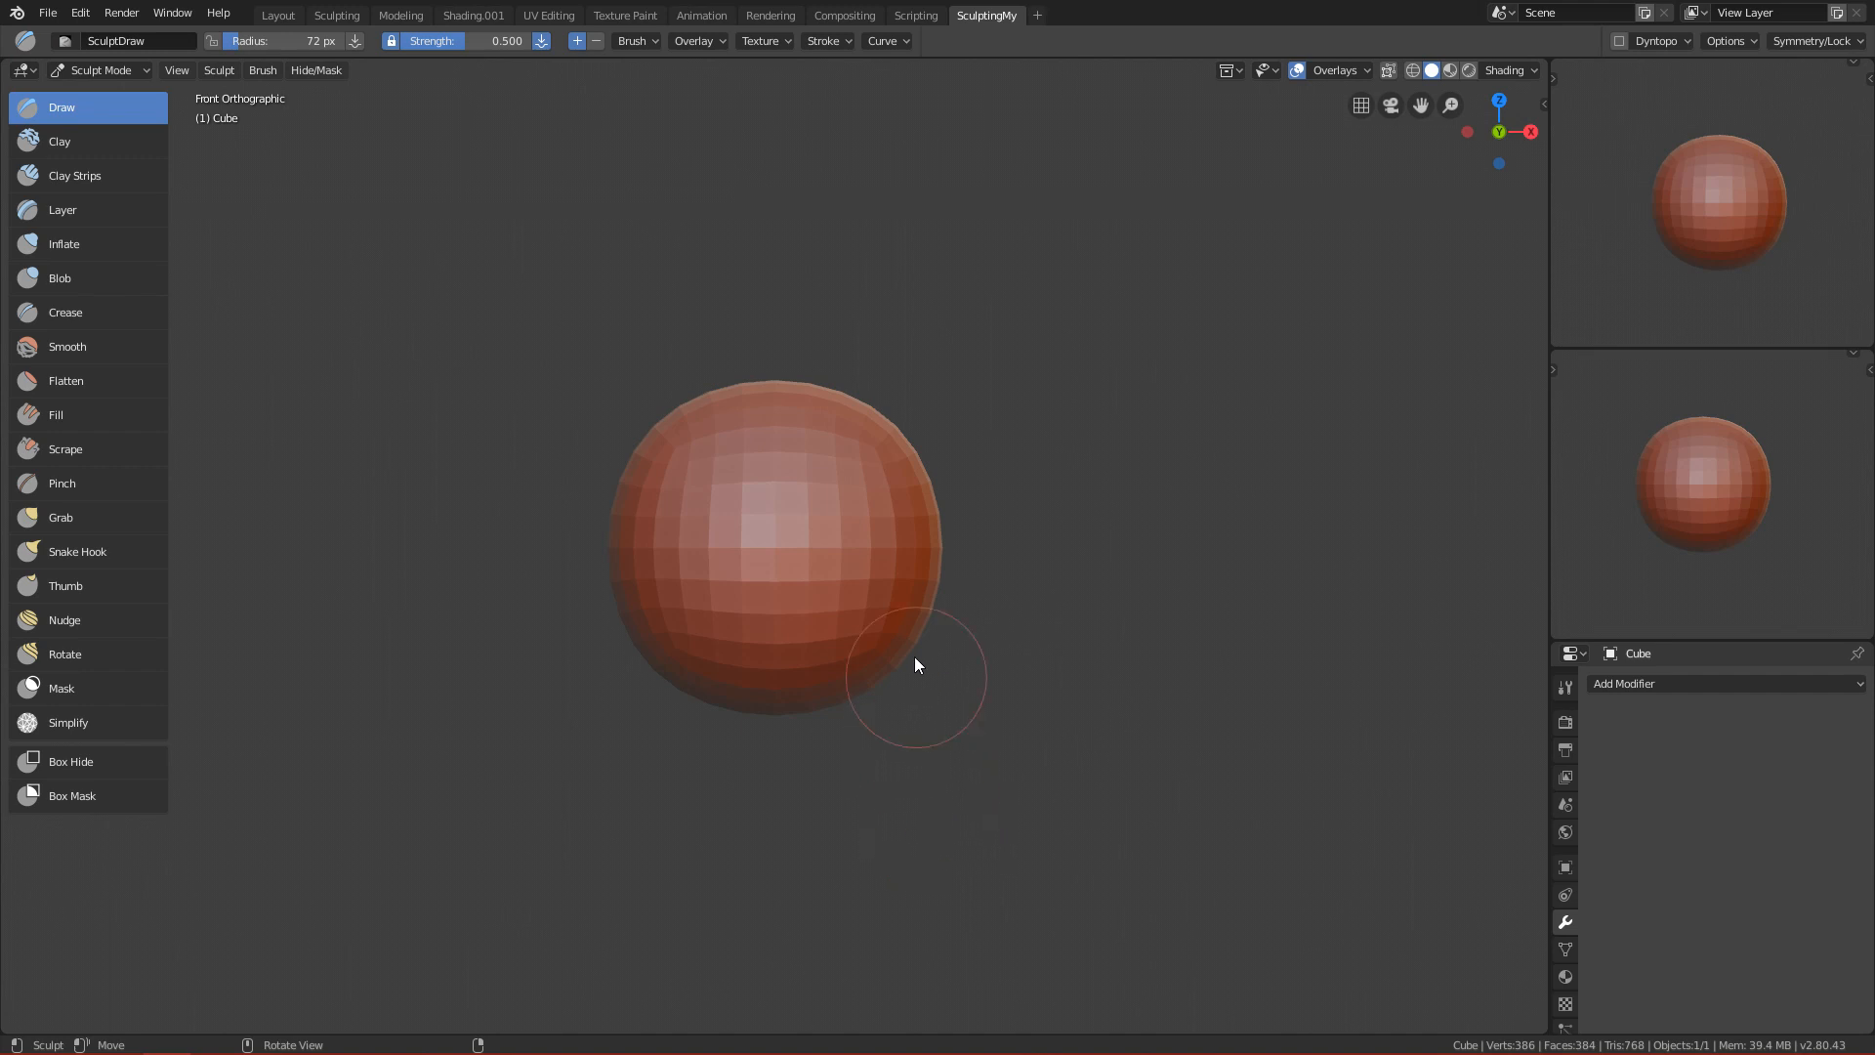
Set radial symmetry to 1 on X, 1 on Y and 6 on Z.
{"action": "left_click", "coordinate": [1815, 40]}
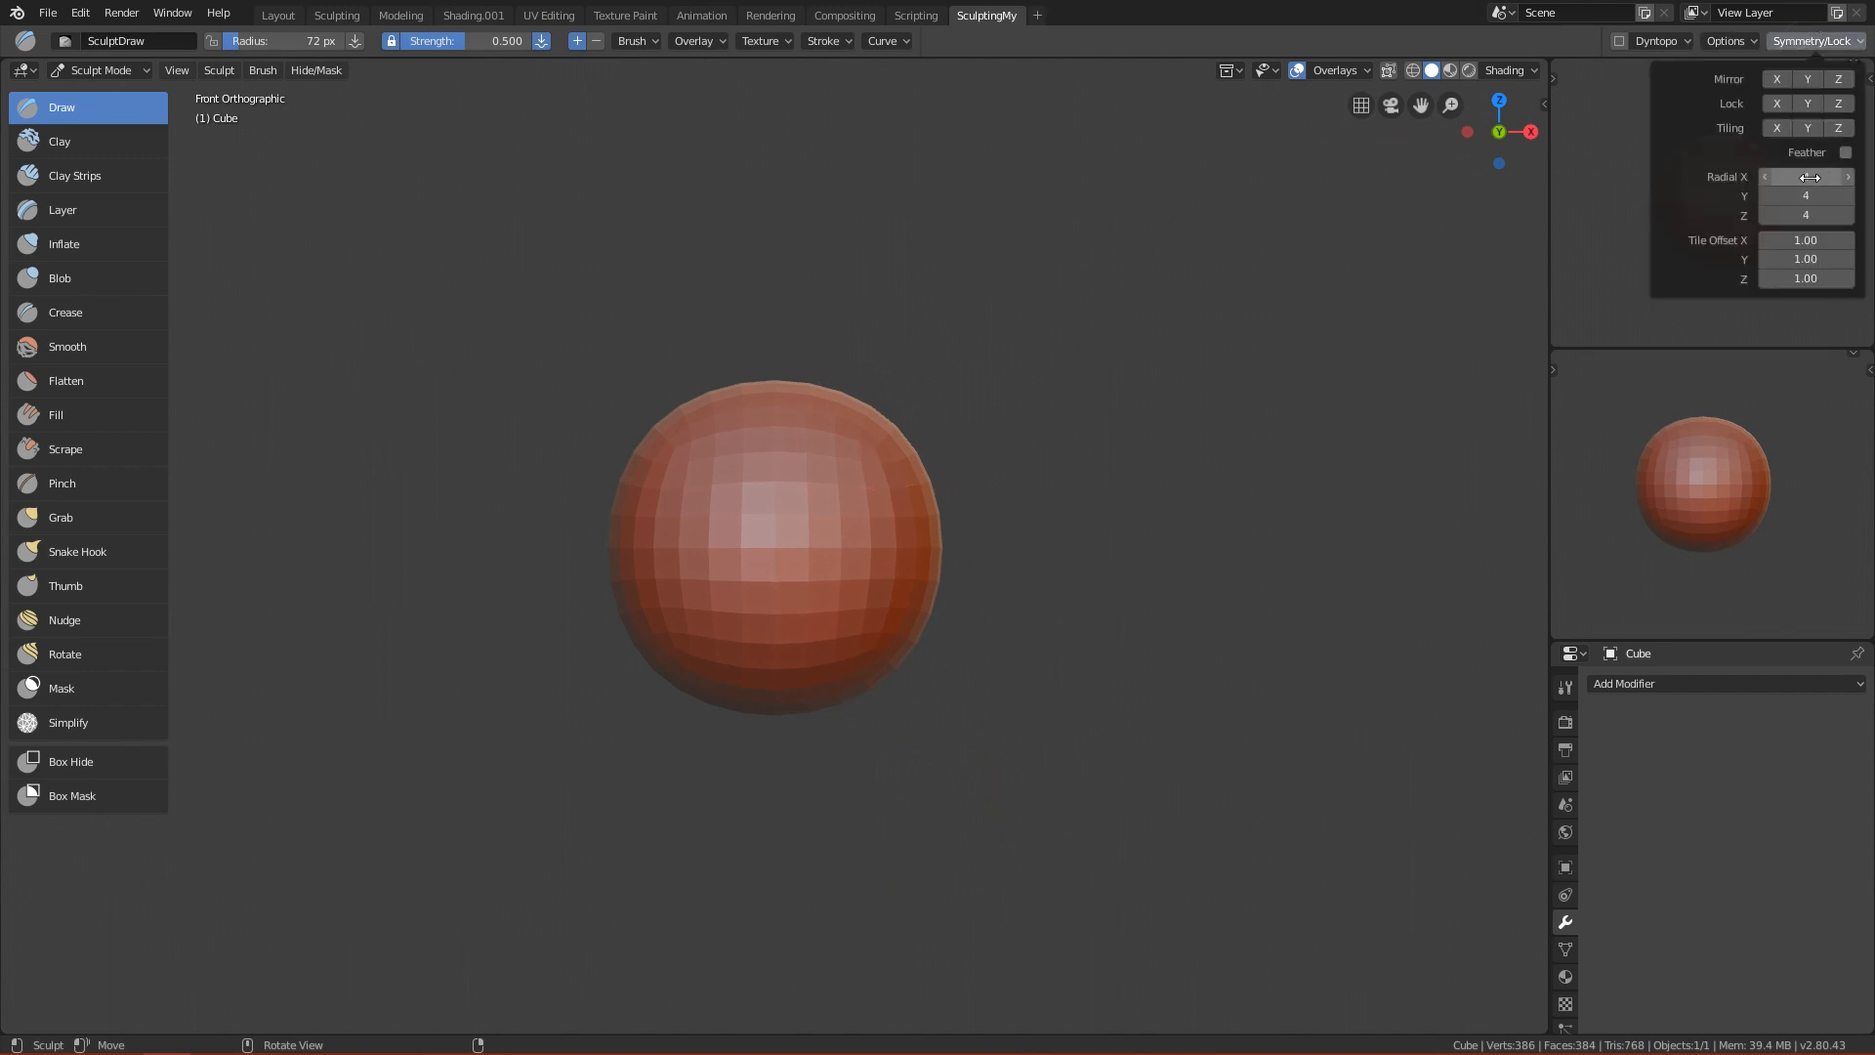
{"action": "left_click", "coordinate": [1766, 175]}
{"action": "left_click", "coordinate": [1766, 175]}
{"action": "left_click", "coordinate": [1766, 175]}
{"action": "left_click", "coordinate": [1766, 196]}
{"action": "left_click", "coordinate": [1765, 196]}
{"action": "left_click", "coordinate": [1766, 195]}
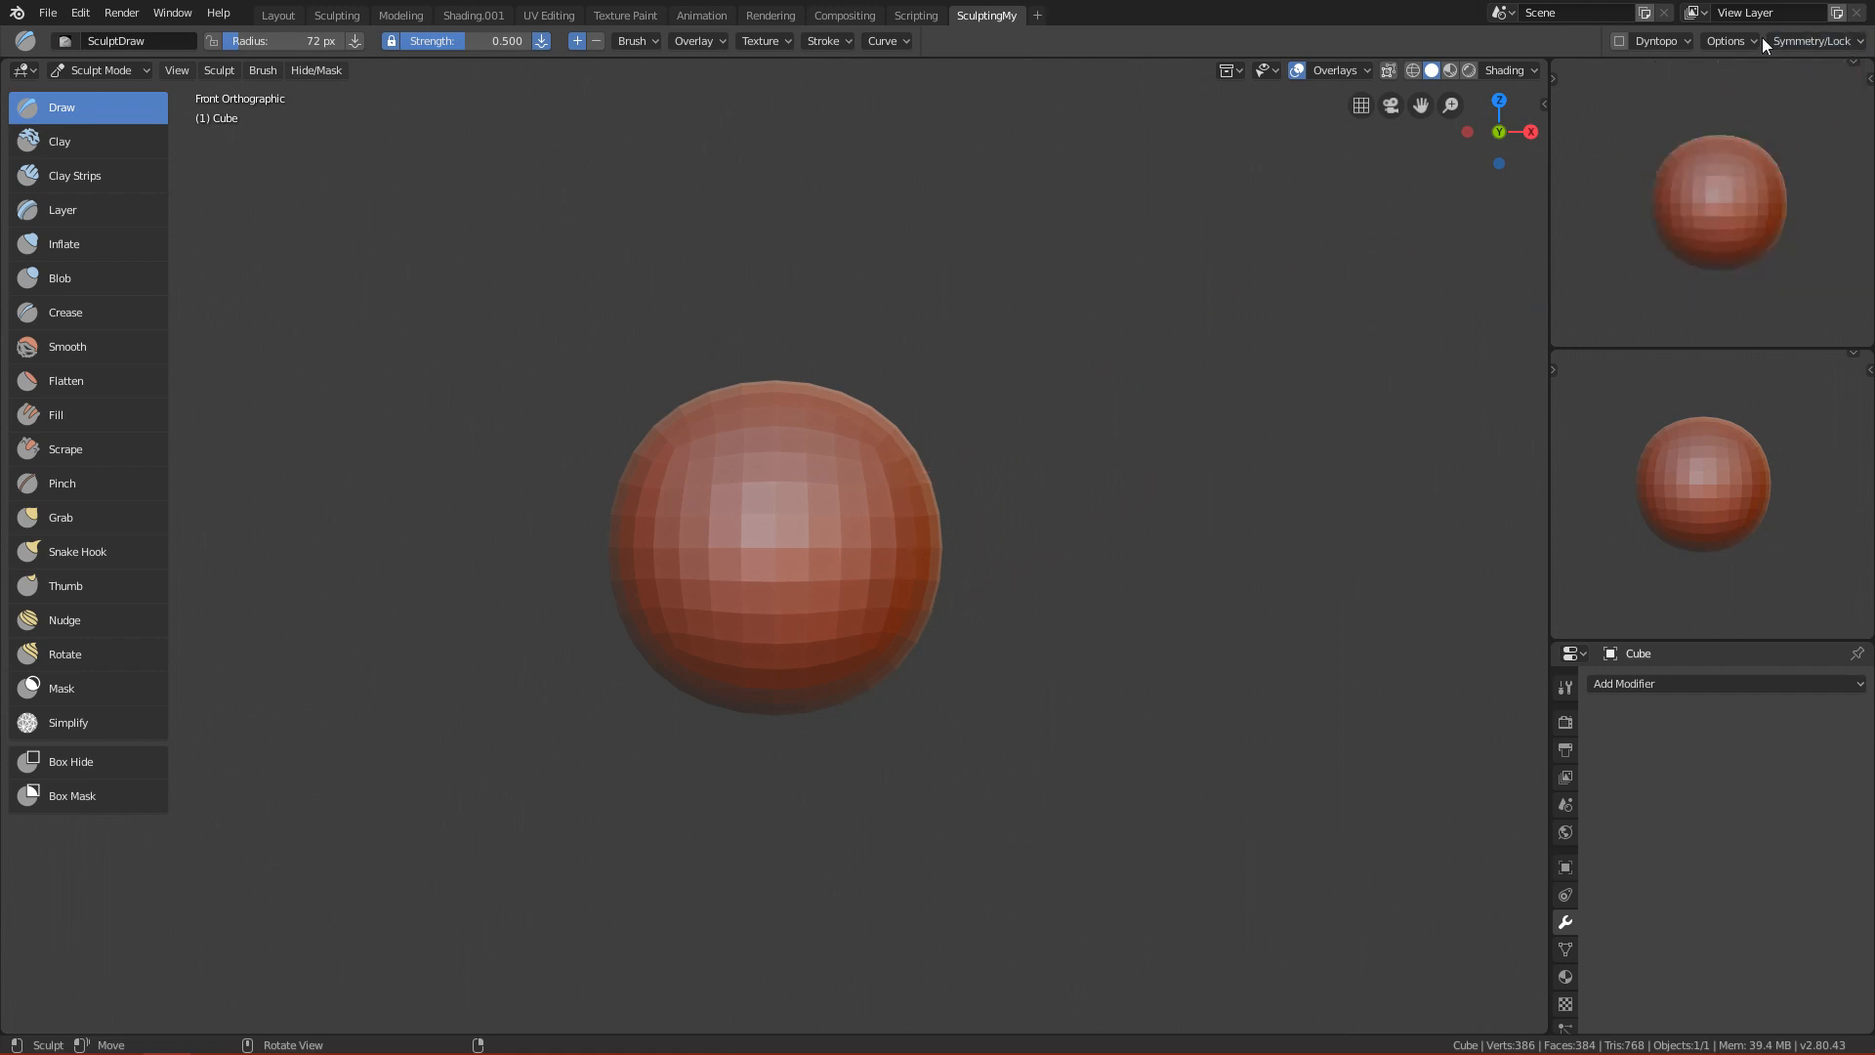
{"action": "left_click", "coordinate": [1828, 41]}
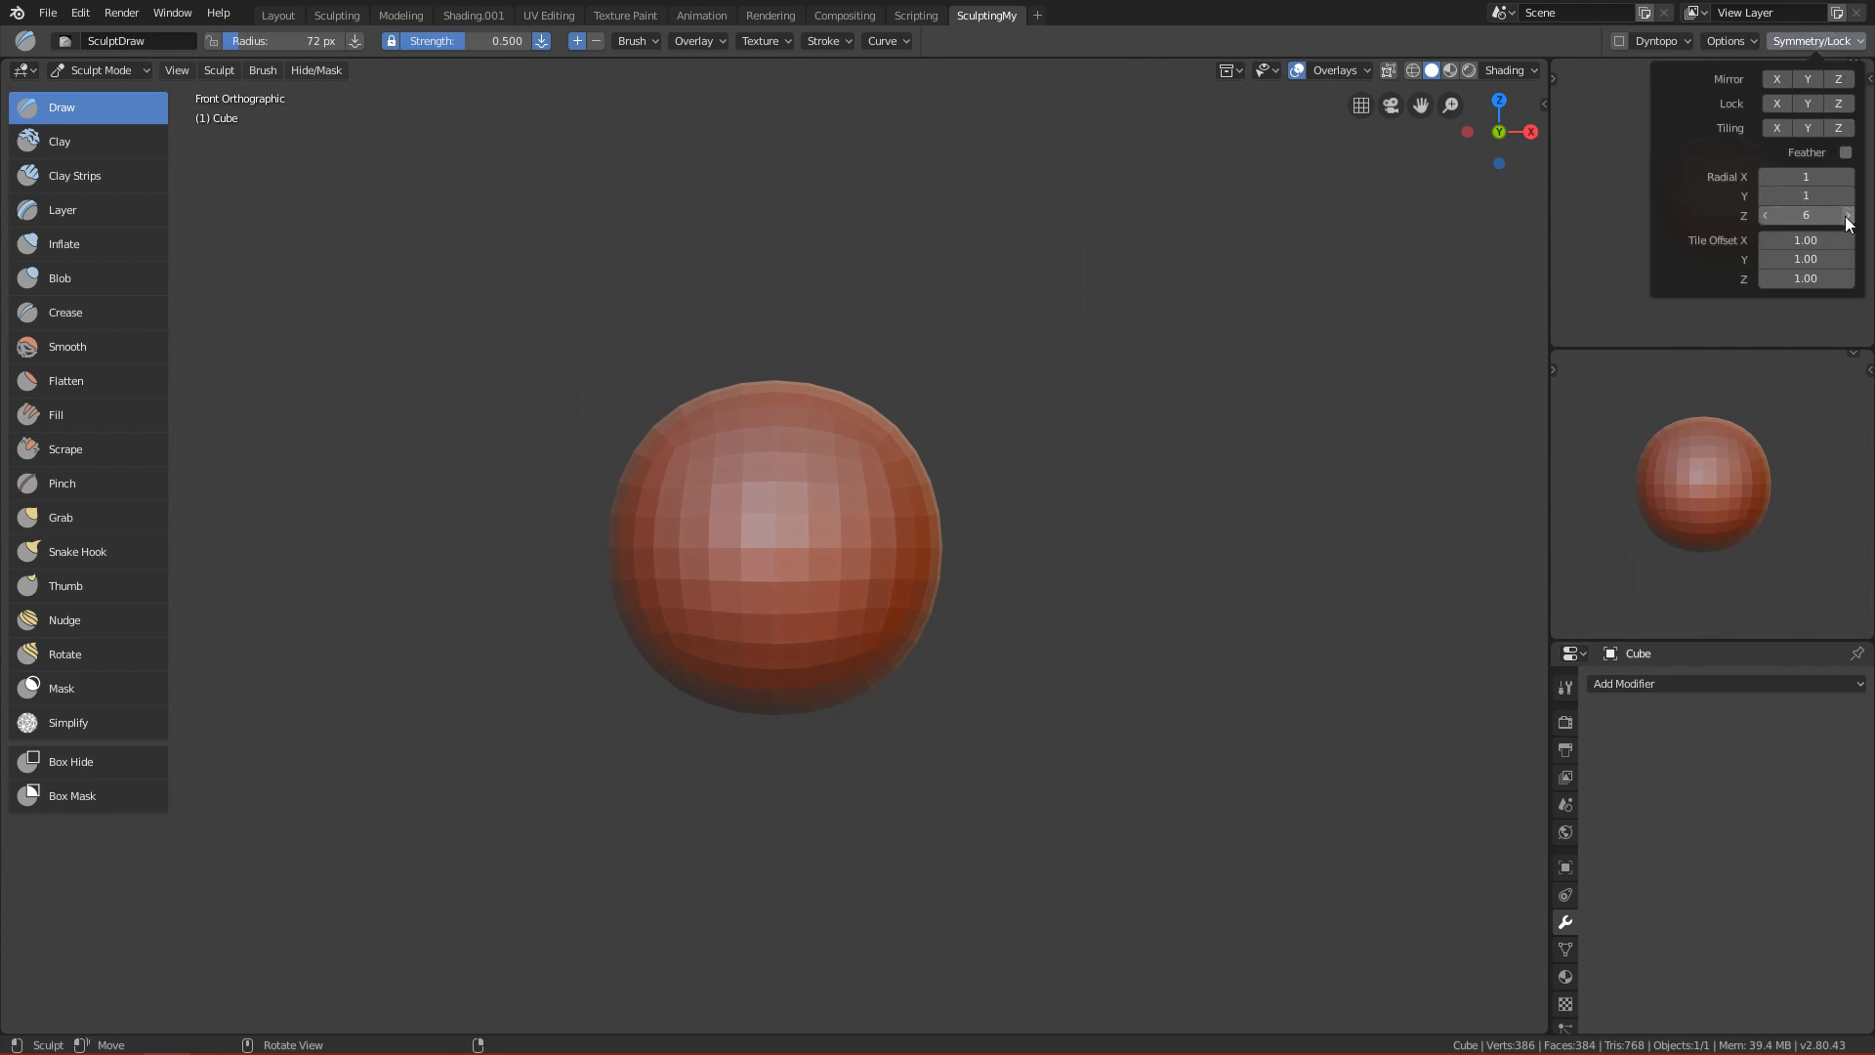
Switch to the Snake Hook brush and set its radius to 164 px for work on the sphere's top.
{"action": "scroll", "coordinate": [977, 523], "scroll_direction": "up", "scroll_amount": 1}
{"action": "key", "text": "f"}
{"action": "left_click", "coordinate": [916, 414]}
{"action": "middle_click_drag", "start_coordinate": [900, 407], "coordinate": [918, 508], "text": "shift"}
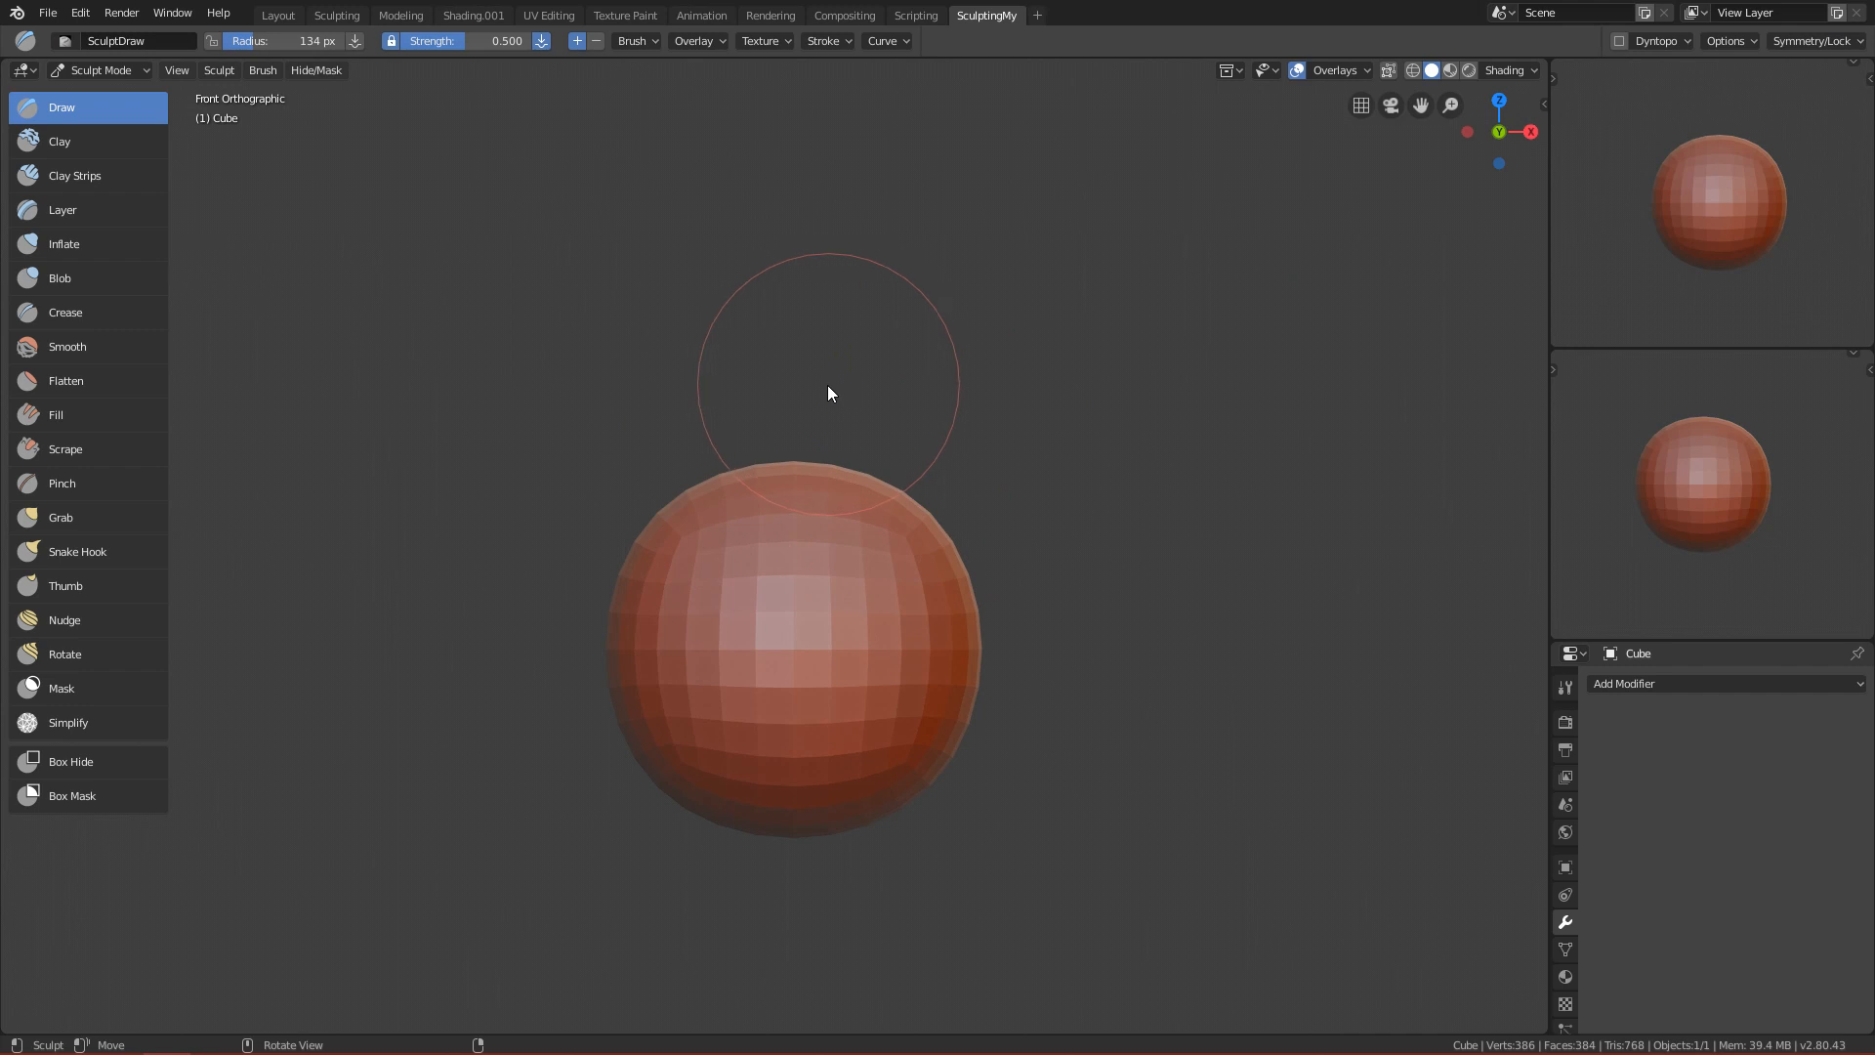
{"action": "key", "text": "k"}
{"action": "key", "text": "f"}
{"action": "left_click", "coordinate": [821, 506]}
{"action": "key", "text": "f"}
{"action": "left_click", "coordinate": [978, 502]}
{"action": "middle_click_drag", "start_coordinate": [906, 479], "coordinate": [908, 561], "text": "shift"}
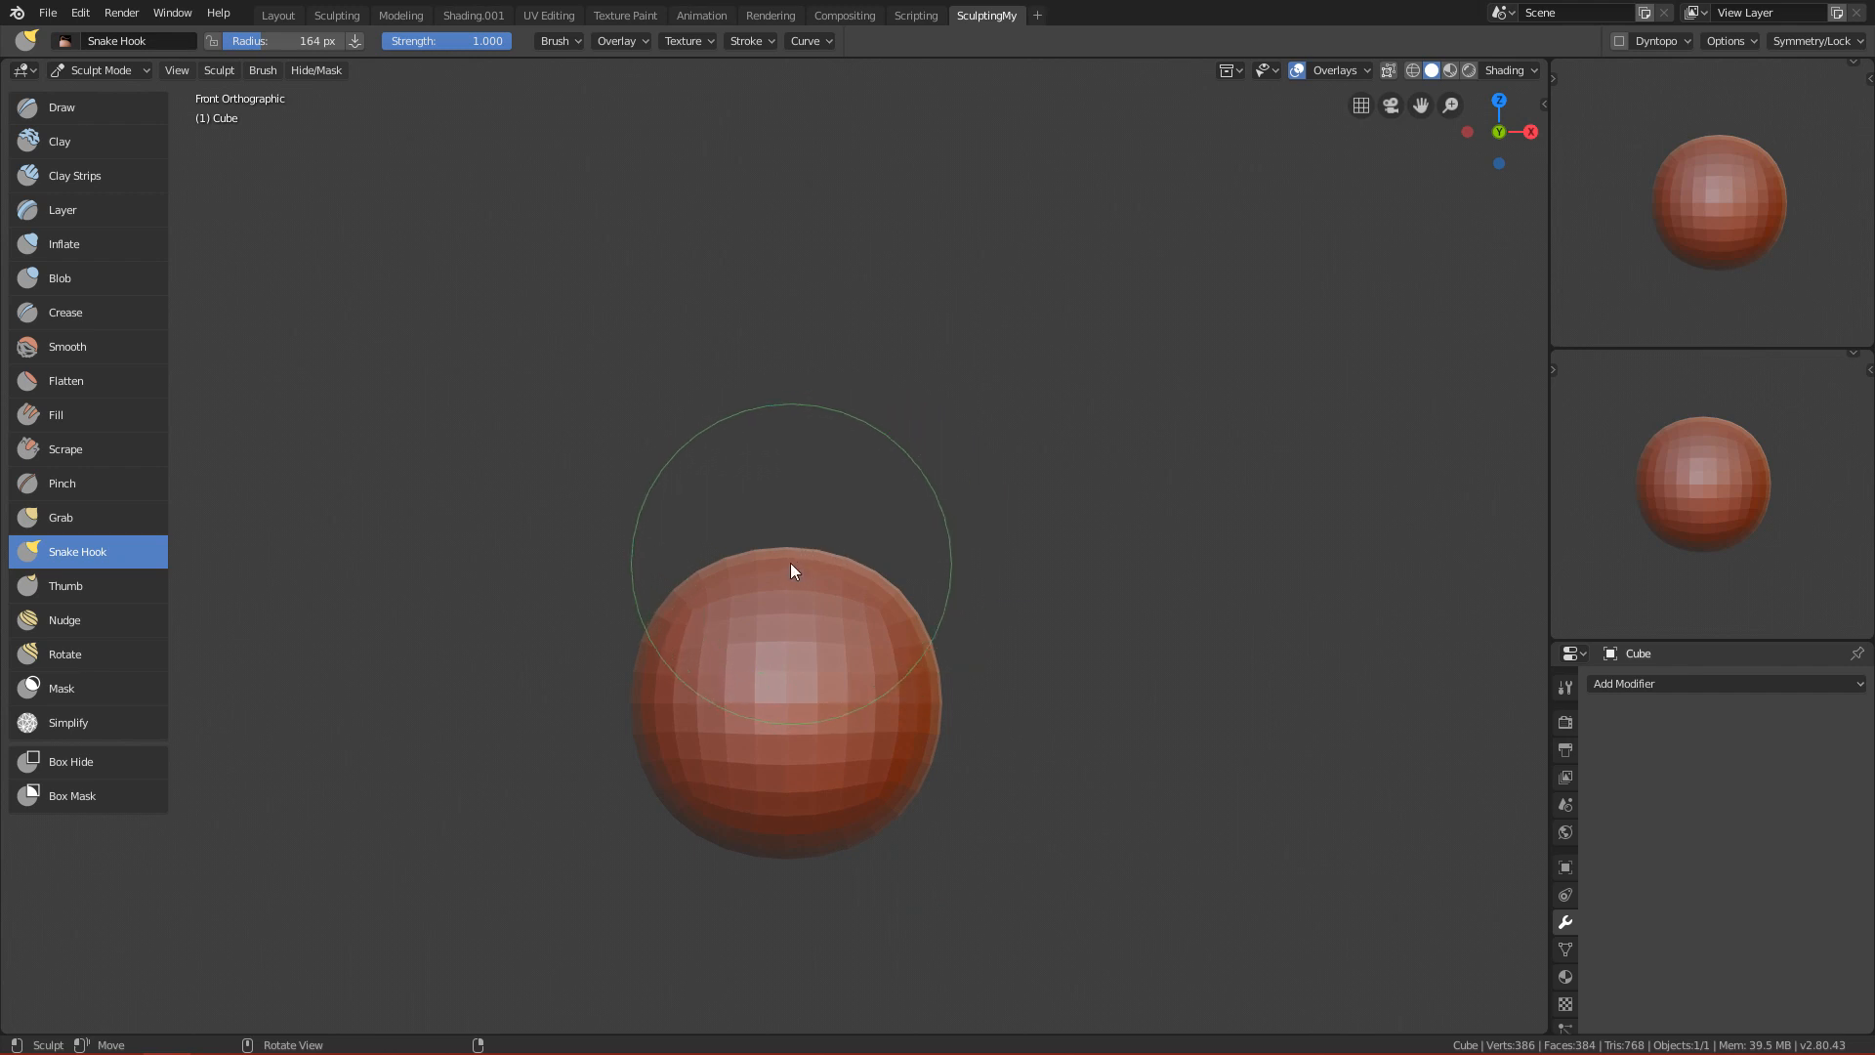
Try pulling the sphere's top upward with a smaller Snake Hook brush, inspect it from above and undo the pull.
{"action": "key", "text": "f"}
{"action": "left_click", "coordinate": [844, 561]}
{"action": "key", "text": "f"}
{"action": "left_click", "coordinate": [898, 582]}
{"action": "key", "text": "f"}
{"action": "left_click", "coordinate": [863, 577]}
{"action": "mouse_move", "coordinate": [865, 579]}
{"action": "left_mouse_down"}
{"action": "mouse_move", "coordinate": [891, 531]}
{"action": "mouse_move", "coordinate": [889, 420]}
{"action": "left_mouse_up"}
{"action": "key", "text": "Escape"}
{"action": "key", "text": "f"}
{"action": "left_click", "coordinate": [841, 576]}
{"action": "mouse_move", "coordinate": [889, 420]}
{"action": "middle_mouse_down", "text": "alt"}
{"action": "mouse_move", "coordinate": [834, 668]}
{"action": "mouse_move", "coordinate": [875, 647]}
{"action": "mouse_move", "coordinate": [830, 622]}
{"action": "middle_mouse_up", "text": "alt"}
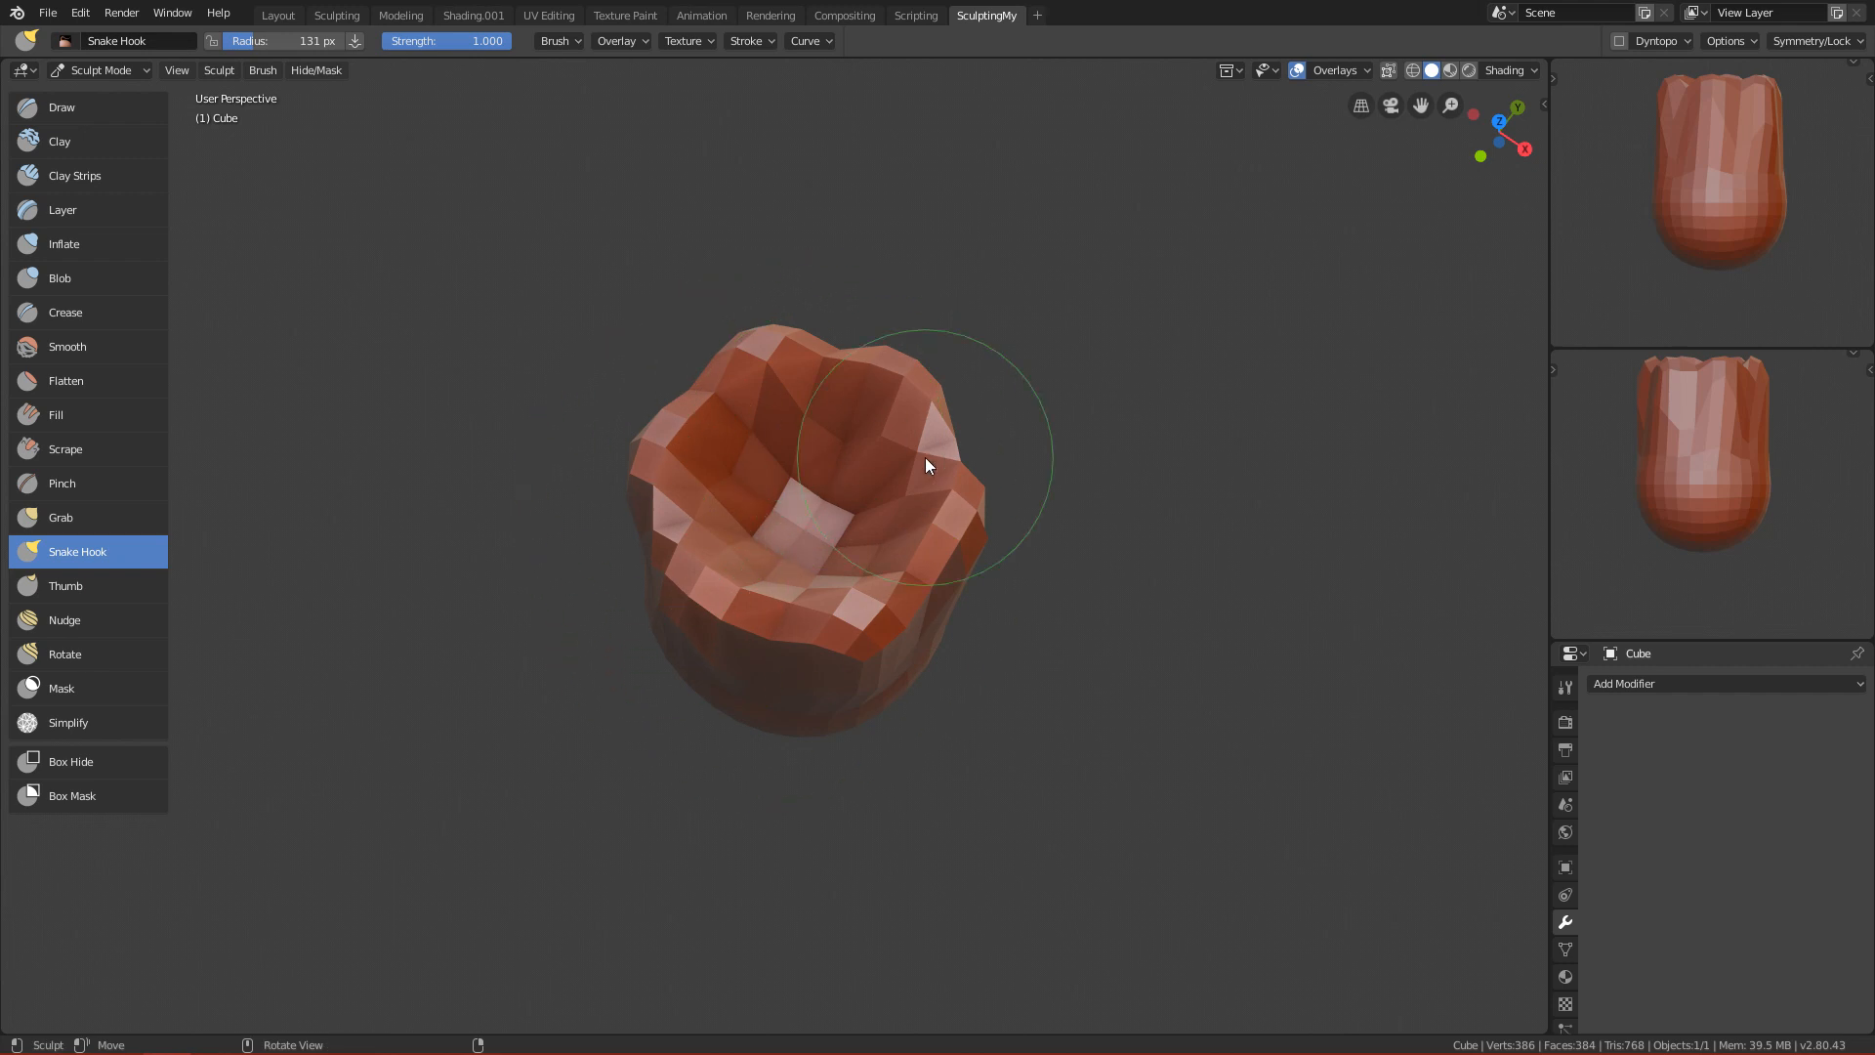
{"action": "left_click", "coordinate": [541, 517]}
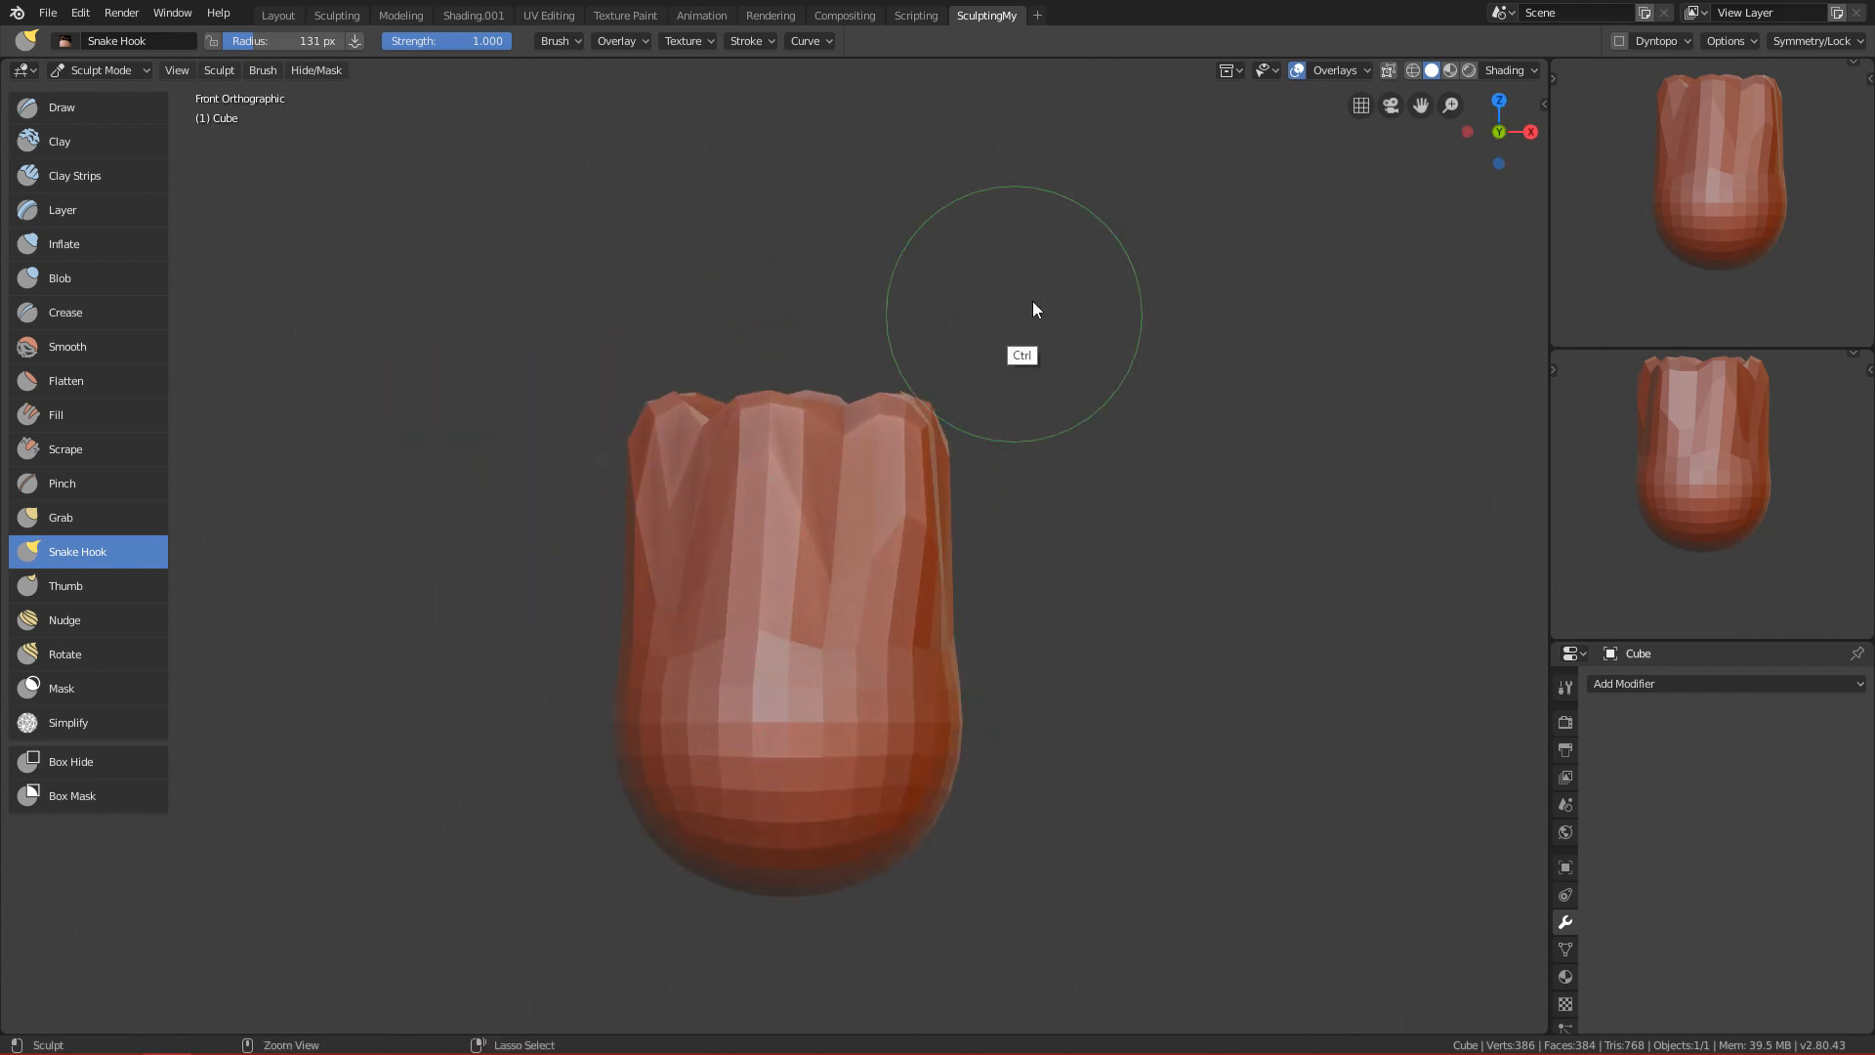
{"action": "key", "text": "ctrl+z"}
Enable Dyntopo and pull the sphere's top upward and inward with Snake Hook to form a tapering neck.
{"action": "left_click", "coordinate": [1620, 41]}
{"action": "left_click", "coordinate": [1614, 91]}
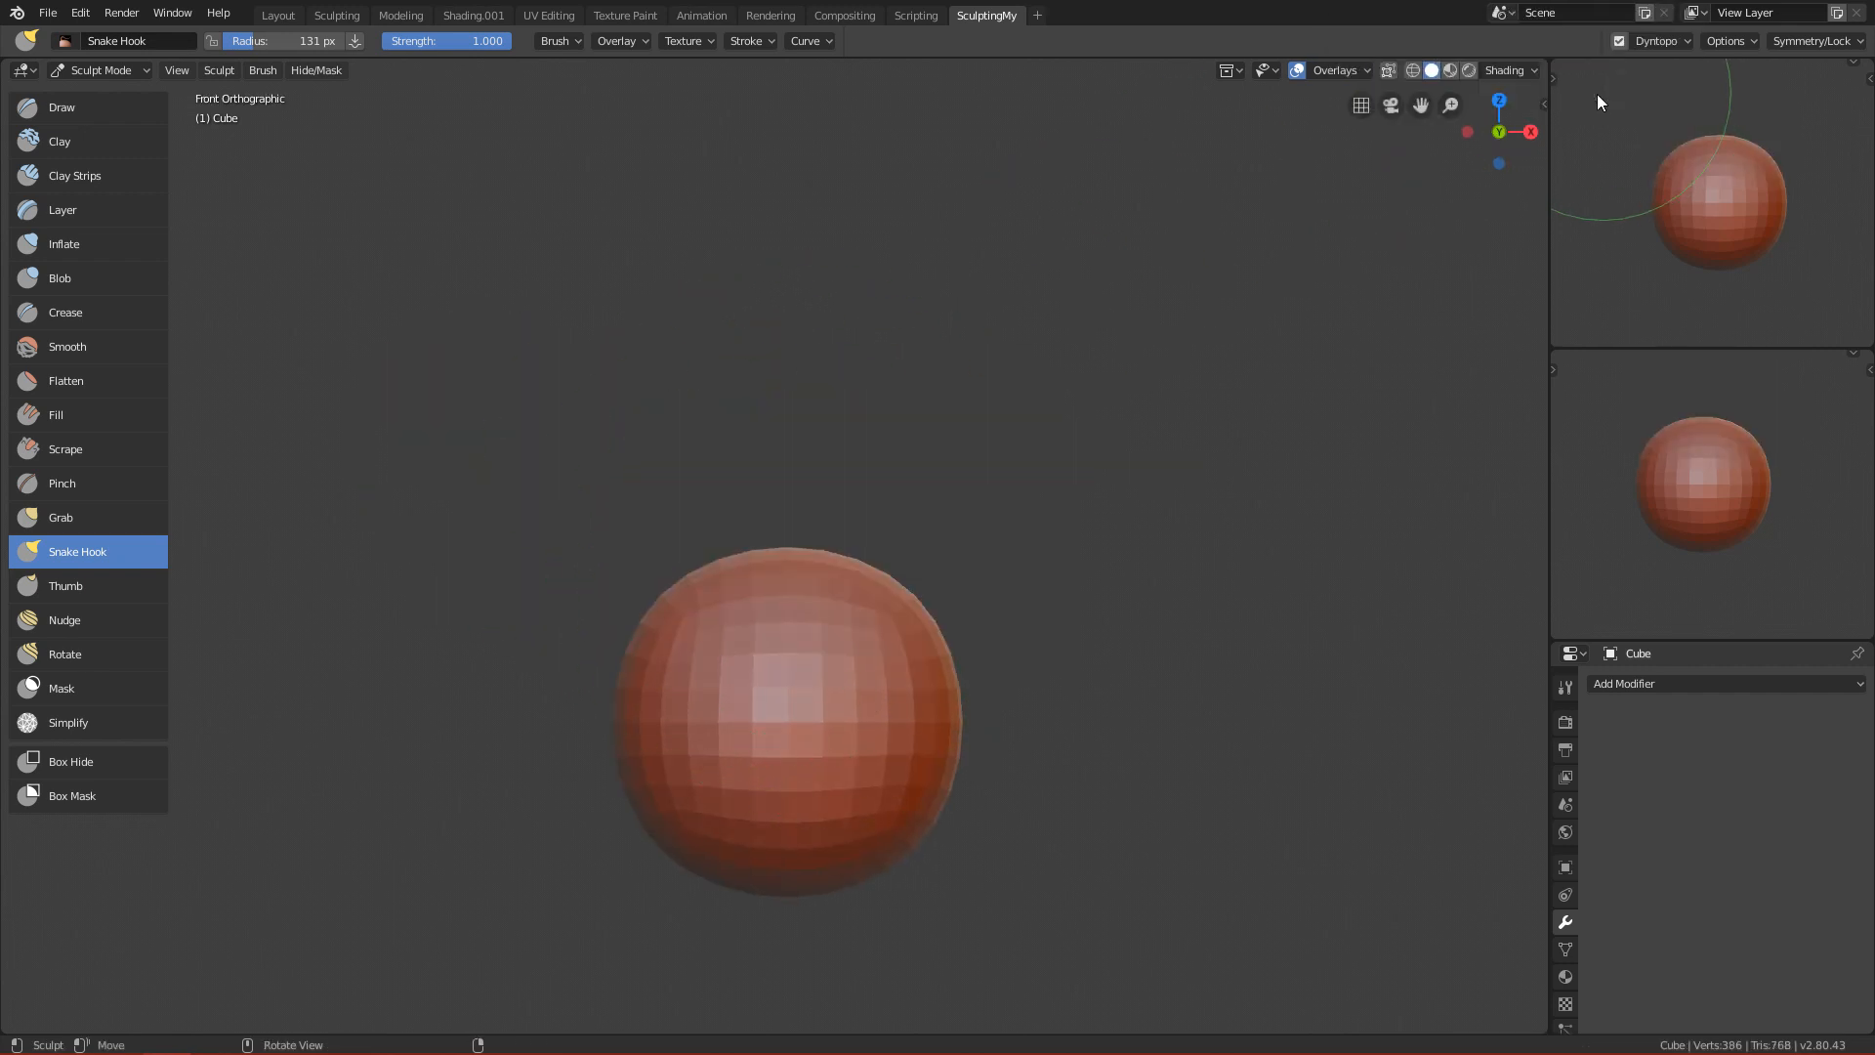
{"action": "key", "text": "f"}
{"action": "left_click", "coordinate": [992, 537]}
{"action": "mouse_move", "coordinate": [912, 628]}
{"action": "left_mouse_down"}
{"action": "mouse_move", "coordinate": [870, 513]}
{"action": "mouse_move", "coordinate": [758, 452]}
{"action": "mouse_move", "coordinate": [736, 407]}
{"action": "mouse_move", "coordinate": [774, 273]}
{"action": "left_mouse_up"}
{"action": "mouse_move", "coordinate": [923, 284]}
{"action": "left_mouse_down"}
{"action": "mouse_move", "coordinate": [899, 284]}
{"action": "mouse_move", "coordinate": [905, 368]}
{"action": "mouse_move", "coordinate": [936, 381]}
{"action": "mouse_move", "coordinate": [874, 416]}
{"action": "left_mouse_up"}
Widen the top of the neck into a flared rim with Snake Hook, enlarging the brush to 192 px.
{"action": "key", "text": "f"}
{"action": "left_click", "coordinate": [983, 306]}
{"action": "key", "text": "f"}
{"action": "left_click", "coordinate": [815, 410]}
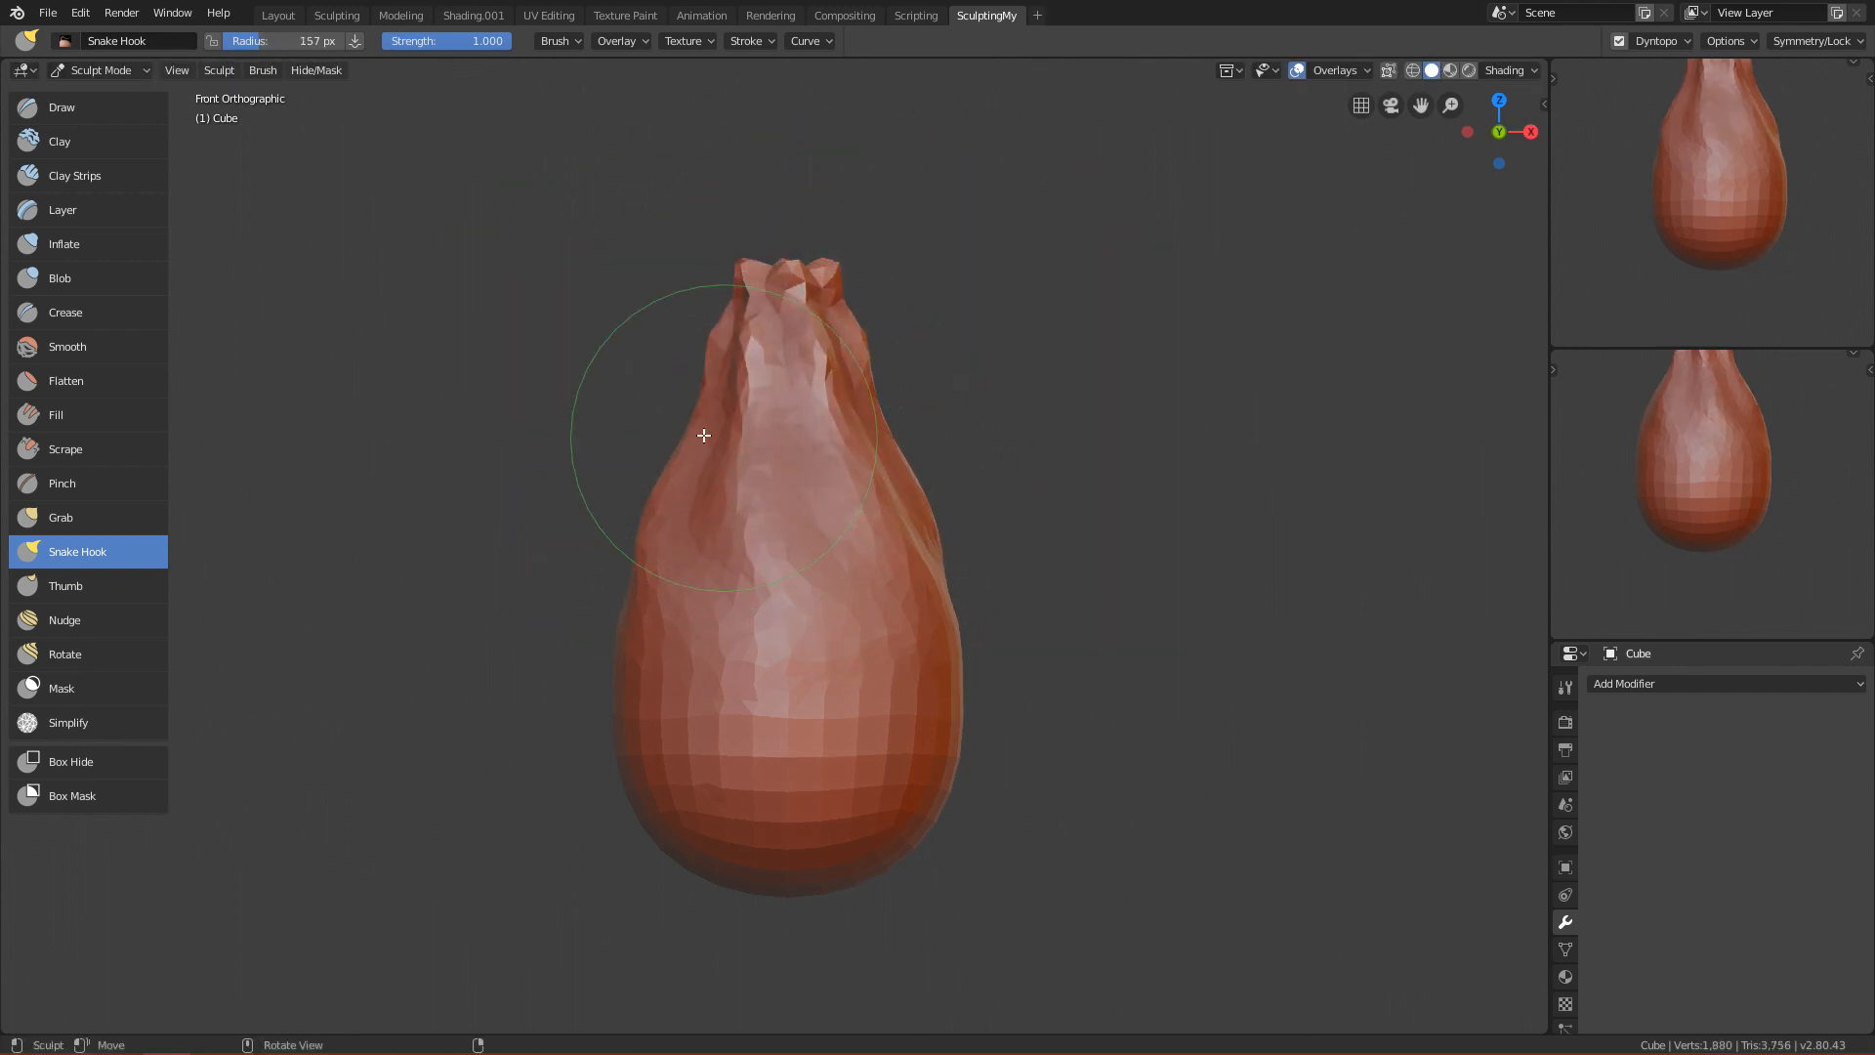
{"action": "key", "text": "f"}
{"action": "left_click", "coordinate": [958, 381]}
{"action": "mouse_move", "coordinate": [828, 328]}
{"action": "left_mouse_down"}
{"action": "mouse_move", "coordinate": [867, 246]}
{"action": "mouse_move", "coordinate": [929, 230]}
{"action": "mouse_move", "coordinate": [947, 457]}
{"action": "left_mouse_up"}
{"action": "key", "text": "f"}
{"action": "left_click", "coordinate": [936, 338]}
{"action": "left_click_drag", "start_coordinate": [896, 318], "coordinate": [963, 322]}
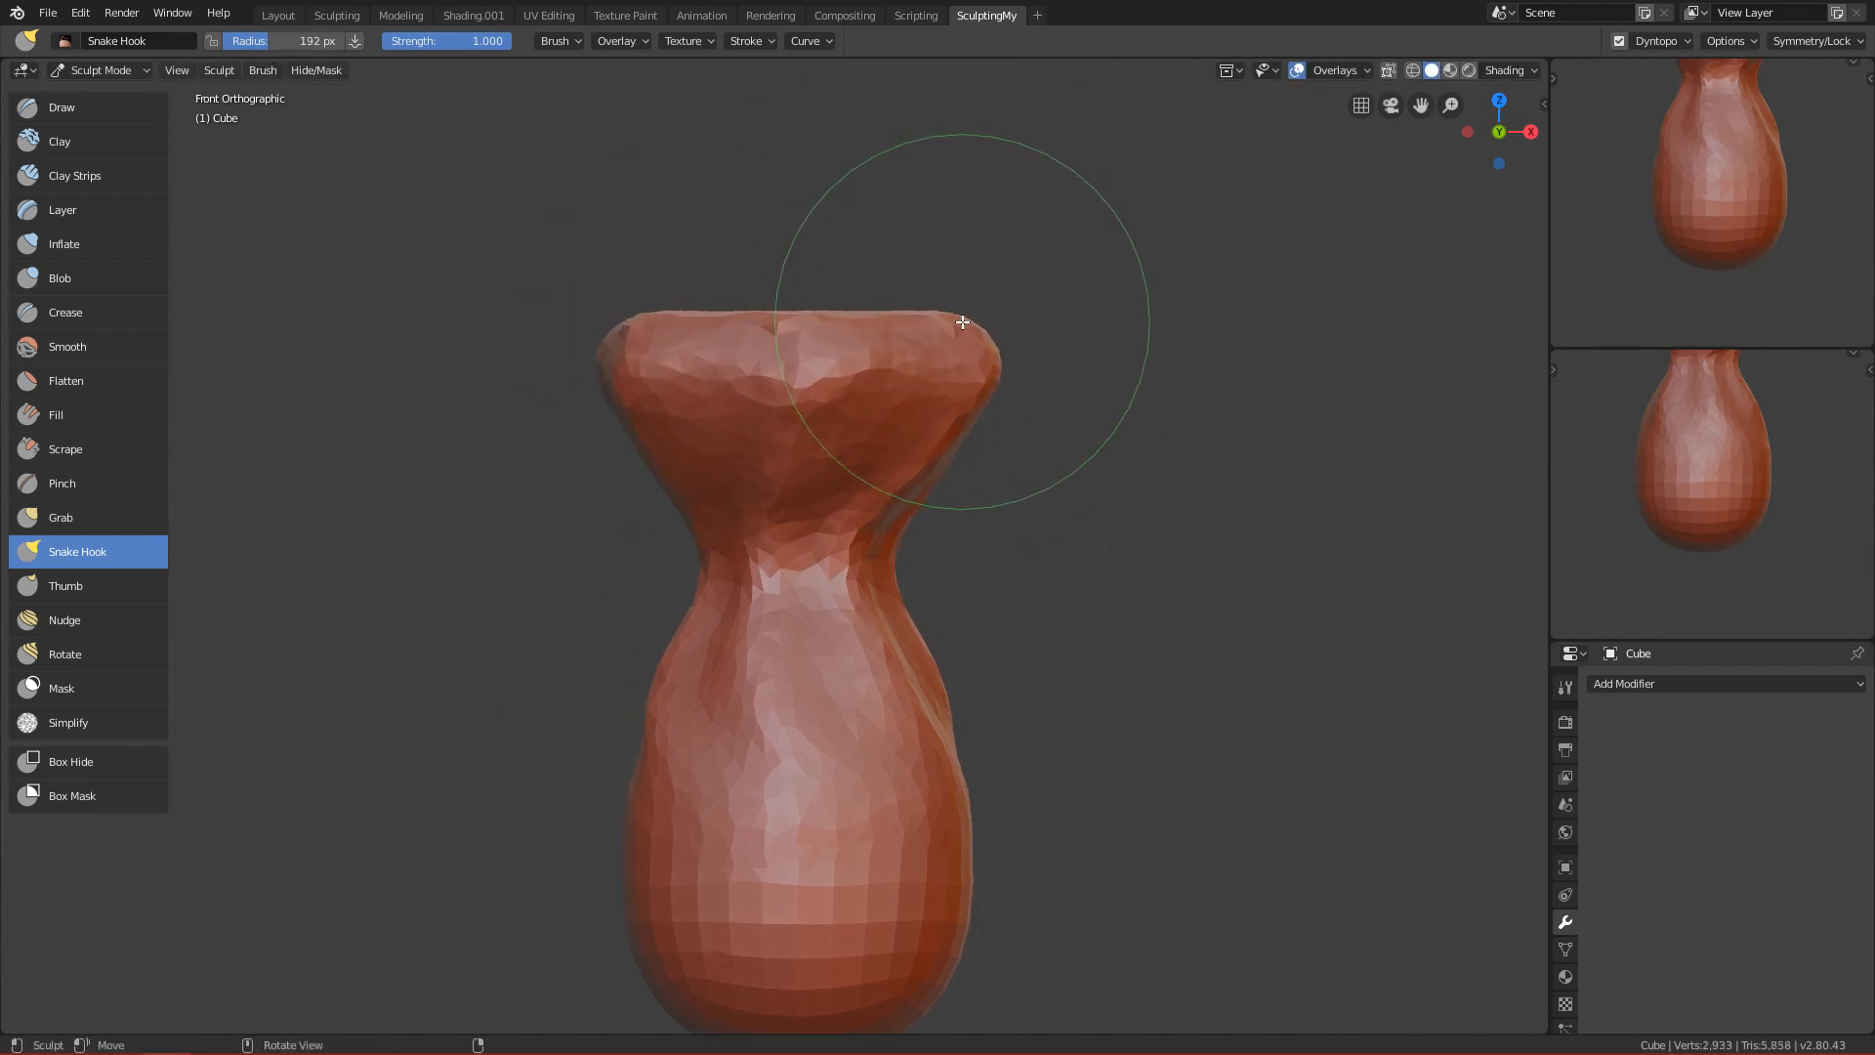
Bulge the vase's lower body outward with the Snake Hook brush at a 273 px radius.
{"action": "left_click_drag", "start_coordinate": [932, 668], "coordinate": [929, 523], "text": "alt+shift"}
{"action": "key", "text": "f"}
{"action": "left_click", "coordinate": [1101, 670]}
{"action": "left_click_drag", "start_coordinate": [951, 714], "coordinate": [986, 714]}
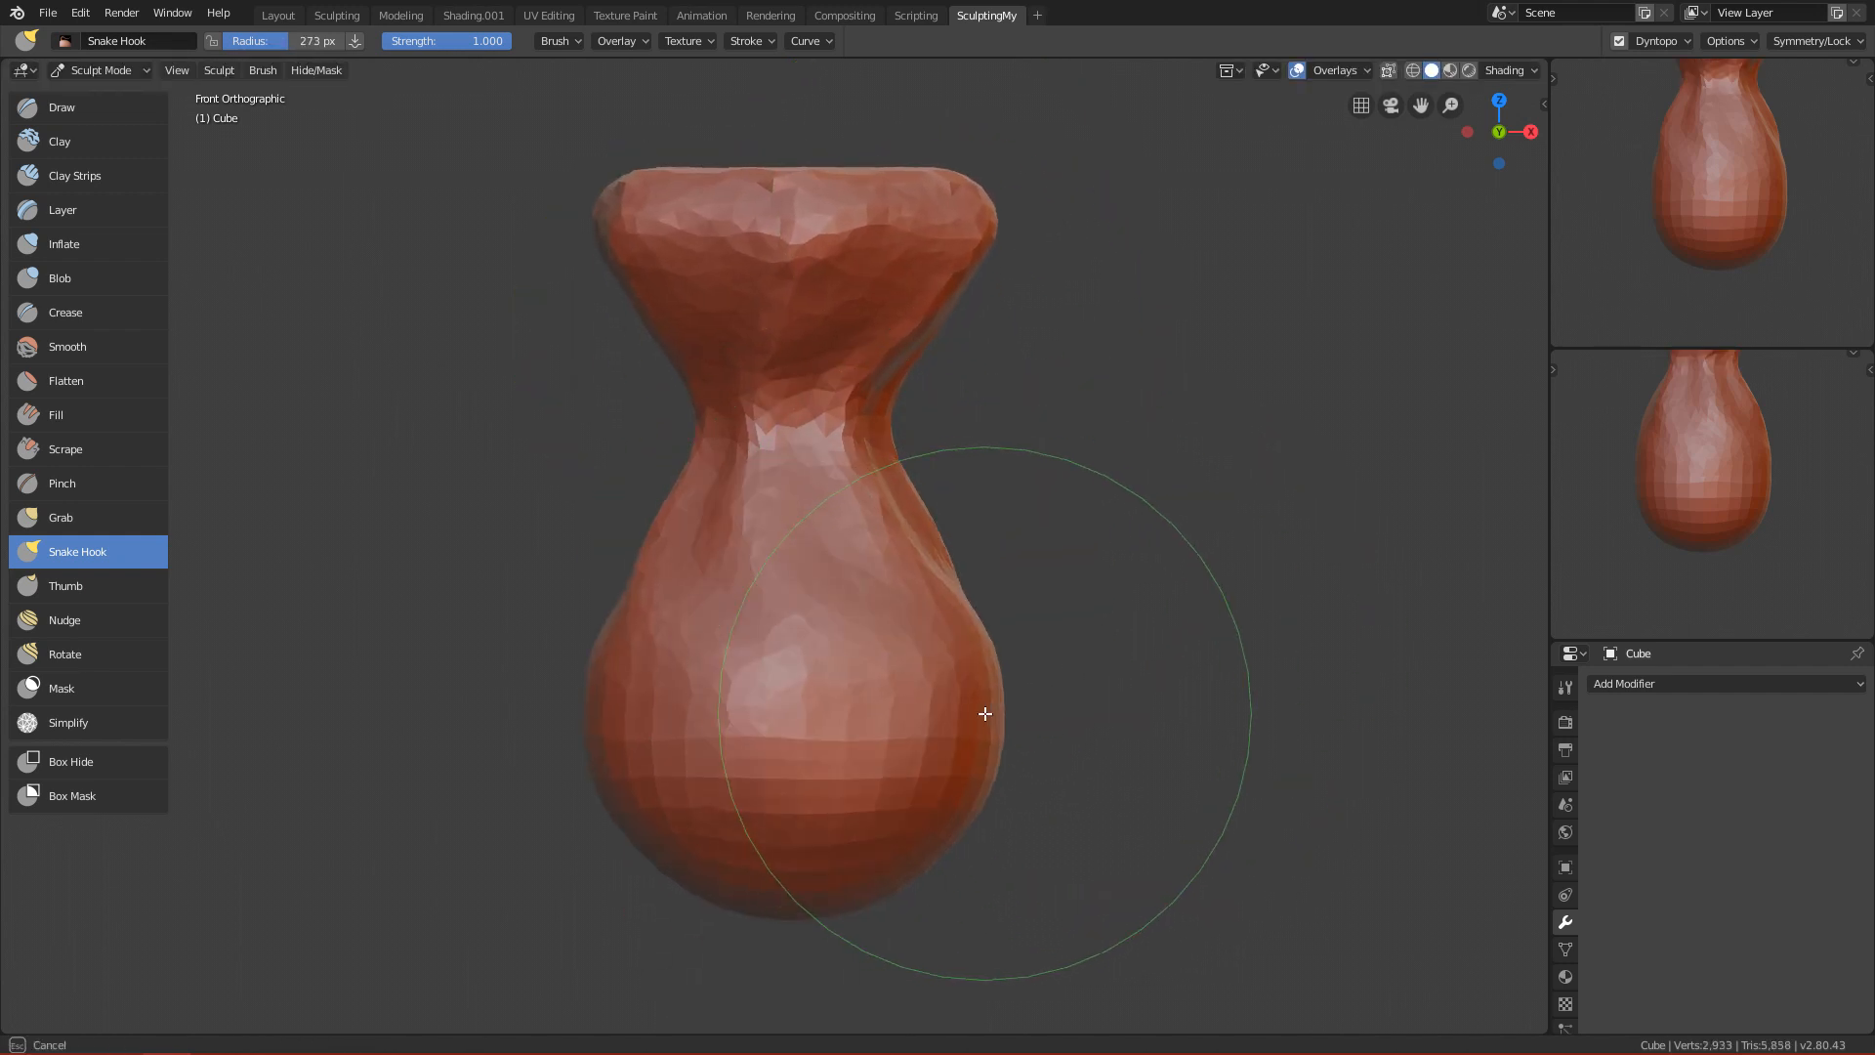
Smooth the vase's neck and flared top, reducing the brush radius to 66 px for the front strokes.
{"action": "key", "text": "f"}
{"action": "left_click", "coordinate": [866, 543]}
{"action": "mouse_move", "coordinate": [937, 511]}
{"action": "left_mouse_down", "text": "shift"}
{"action": "mouse_move", "coordinate": [929, 489]}
{"action": "mouse_move", "coordinate": [884, 534]}
{"action": "left_mouse_up", "text": "shift"}
{"action": "key", "text": "f"}
{"action": "left_click", "coordinate": [864, 528]}
{"action": "mouse_move", "coordinate": [927, 615]}
{"action": "left_mouse_down", "text": "alt"}
{"action": "mouse_move", "coordinate": [700, 623]}
{"action": "mouse_move", "coordinate": [915, 630]}
{"action": "left_mouse_up", "text": "alt"}
{"action": "key", "text": "KP_1"}
{"action": "key", "text": "f"}
{"action": "left_click", "coordinate": [790, 516]}
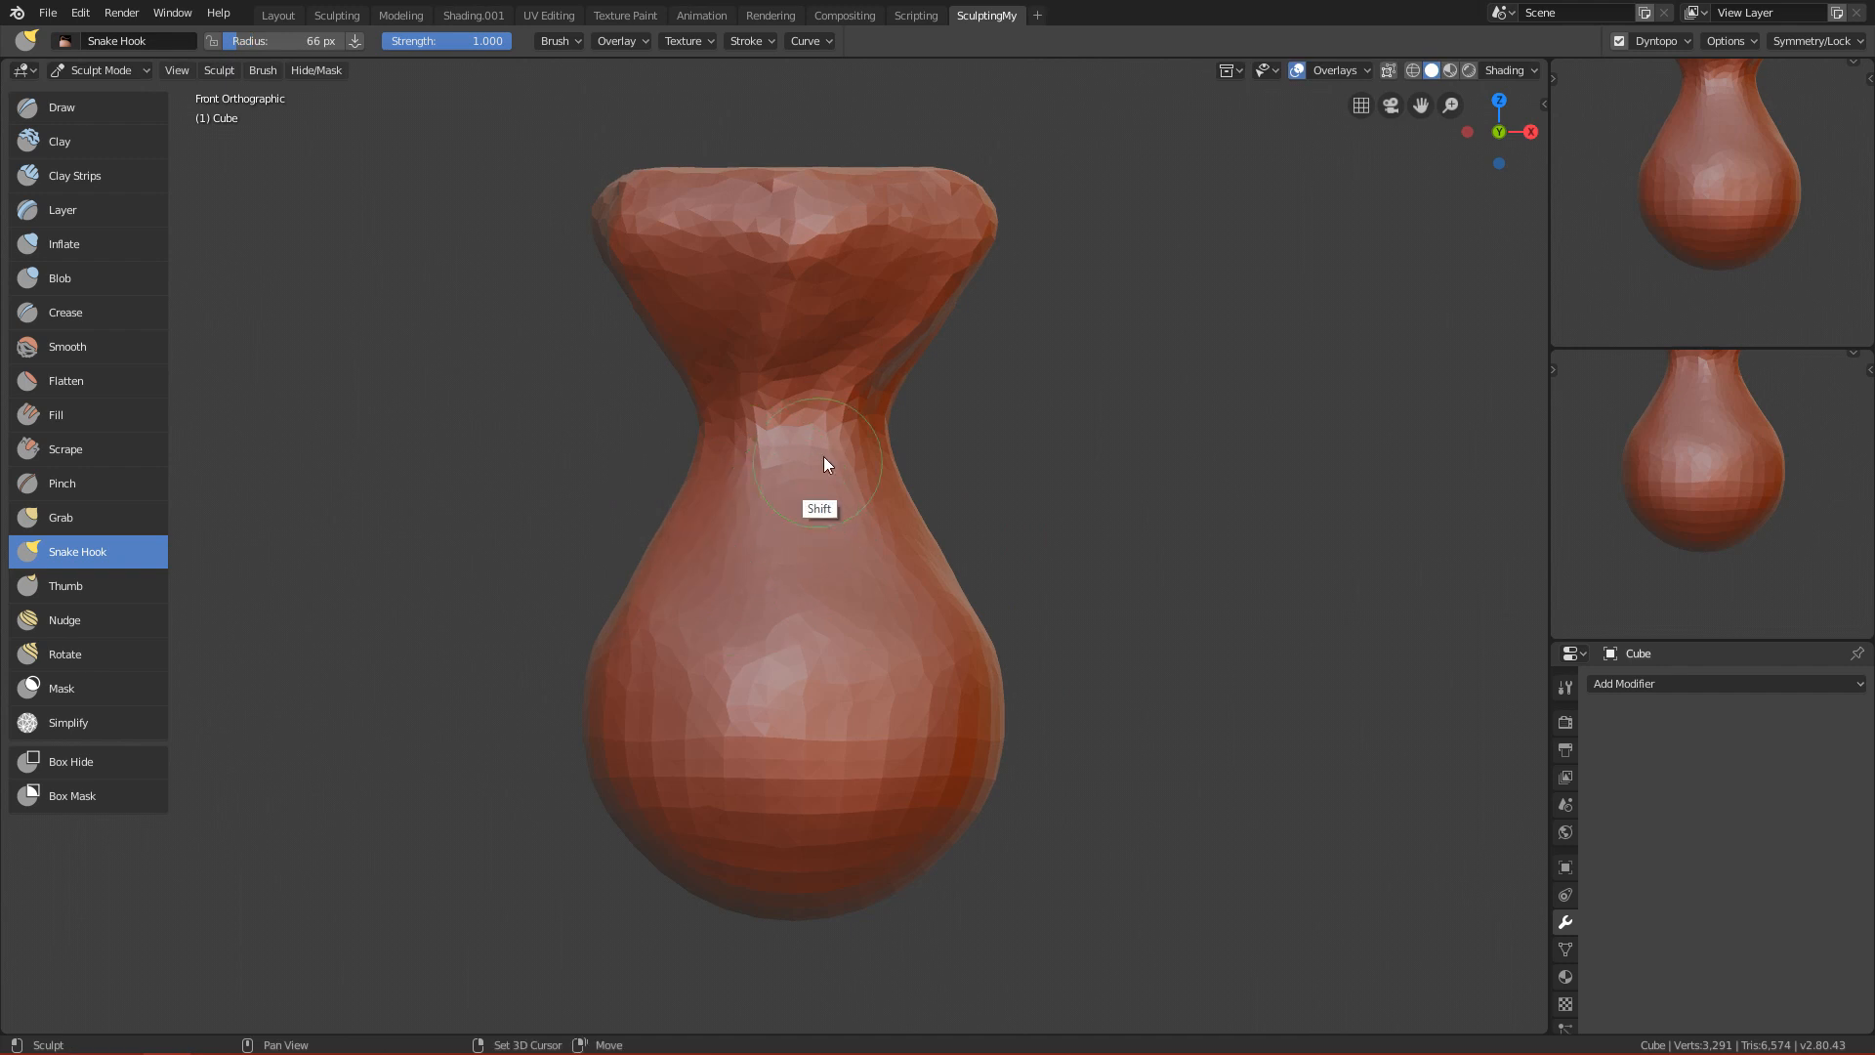
{"action": "left_click_drag", "start_coordinate": [809, 246], "coordinate": [767, 386], "text": "shift"}
Smooth the vase's lower body down to its underside with a resized brush.
{"action": "key", "text": "f"}
{"action": "left_click", "coordinate": [912, 609]}
{"action": "mouse_move", "coordinate": [1004, 625]}
{"action": "left_mouse_down", "text": "shift"}
{"action": "mouse_move", "coordinate": [706, 862]}
{"action": "mouse_move", "coordinate": [763, 704]}
{"action": "left_mouse_up", "text": "shift"}
{"action": "key", "text": "f"}
{"action": "mouse_move", "coordinate": [836, 835]}
{"action": "left_mouse_down", "text": "alt+shift"}
{"action": "mouse_move", "coordinate": [836, 669]}
{"action": "mouse_move", "coordinate": [946, 657]}
{"action": "mouse_move", "coordinate": [912, 578]}
{"action": "left_mouse_up", "text": "alt+shift"}
{"action": "left_click", "coordinate": [969, 686]}
{"action": "key", "text": "f"}
{"action": "left_click", "coordinate": [728, 620]}
Draw a raised ring on the vase's underside with the Draw brush at a 52 px radius in the bottom view.
{"action": "mouse_move", "coordinate": [728, 620]}
{"action": "left_mouse_down", "text": "alt"}
{"action": "mouse_move", "coordinate": [911, 611]}
{"action": "mouse_move", "coordinate": [908, 484]}
{"action": "mouse_move", "coordinate": [935, 562]}
{"action": "mouse_move", "coordinate": [893, 699]}
{"action": "left_mouse_up", "text": "alt"}
{"action": "left_click_drag", "start_coordinate": [883, 566], "coordinate": [954, 619], "text": "alt"}
{"action": "left_click_drag", "start_coordinate": [928, 701], "coordinate": [940, 531], "text": "ctrl+alt"}
{"action": "key", "text": "f"}
{"action": "left_click", "coordinate": [847, 547]}
{"action": "left_click", "coordinate": [115, 103]}
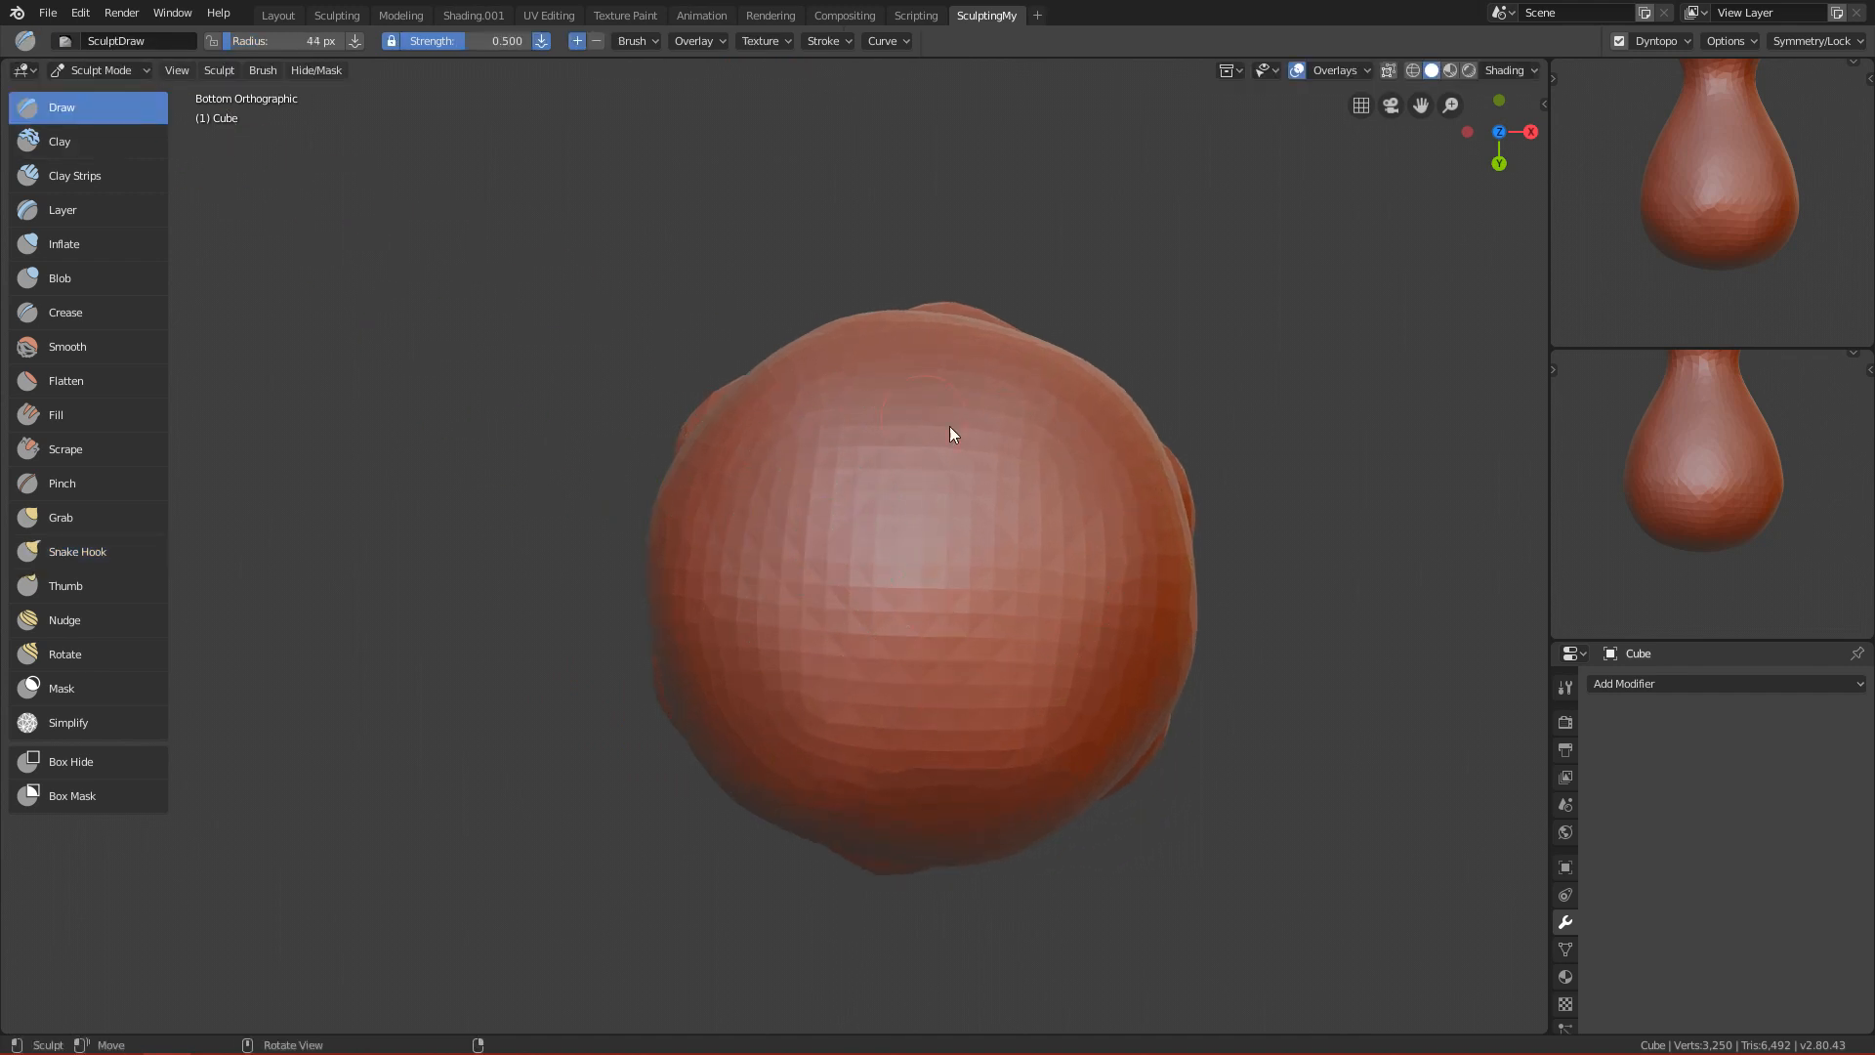
{"action": "key", "text": "f"}
{"action": "left_click", "coordinate": [986, 499]}
{"action": "mouse_move", "coordinate": [984, 463]}
{"action": "left_mouse_down"}
{"action": "mouse_move", "coordinate": [1027, 504]}
{"action": "mouse_move", "coordinate": [1052, 615]}
{"action": "mouse_move", "coordinate": [1046, 559]}
{"action": "mouse_move", "coordinate": [1010, 518]}
{"action": "mouse_move", "coordinate": [1006, 617]}
{"action": "mouse_move", "coordinate": [981, 635]}
{"action": "left_mouse_up"}
Reshape and smooth the vase's foot in the front view using the Grab brush, setting its radius to 67 px.
{"action": "key", "text": "grave"}
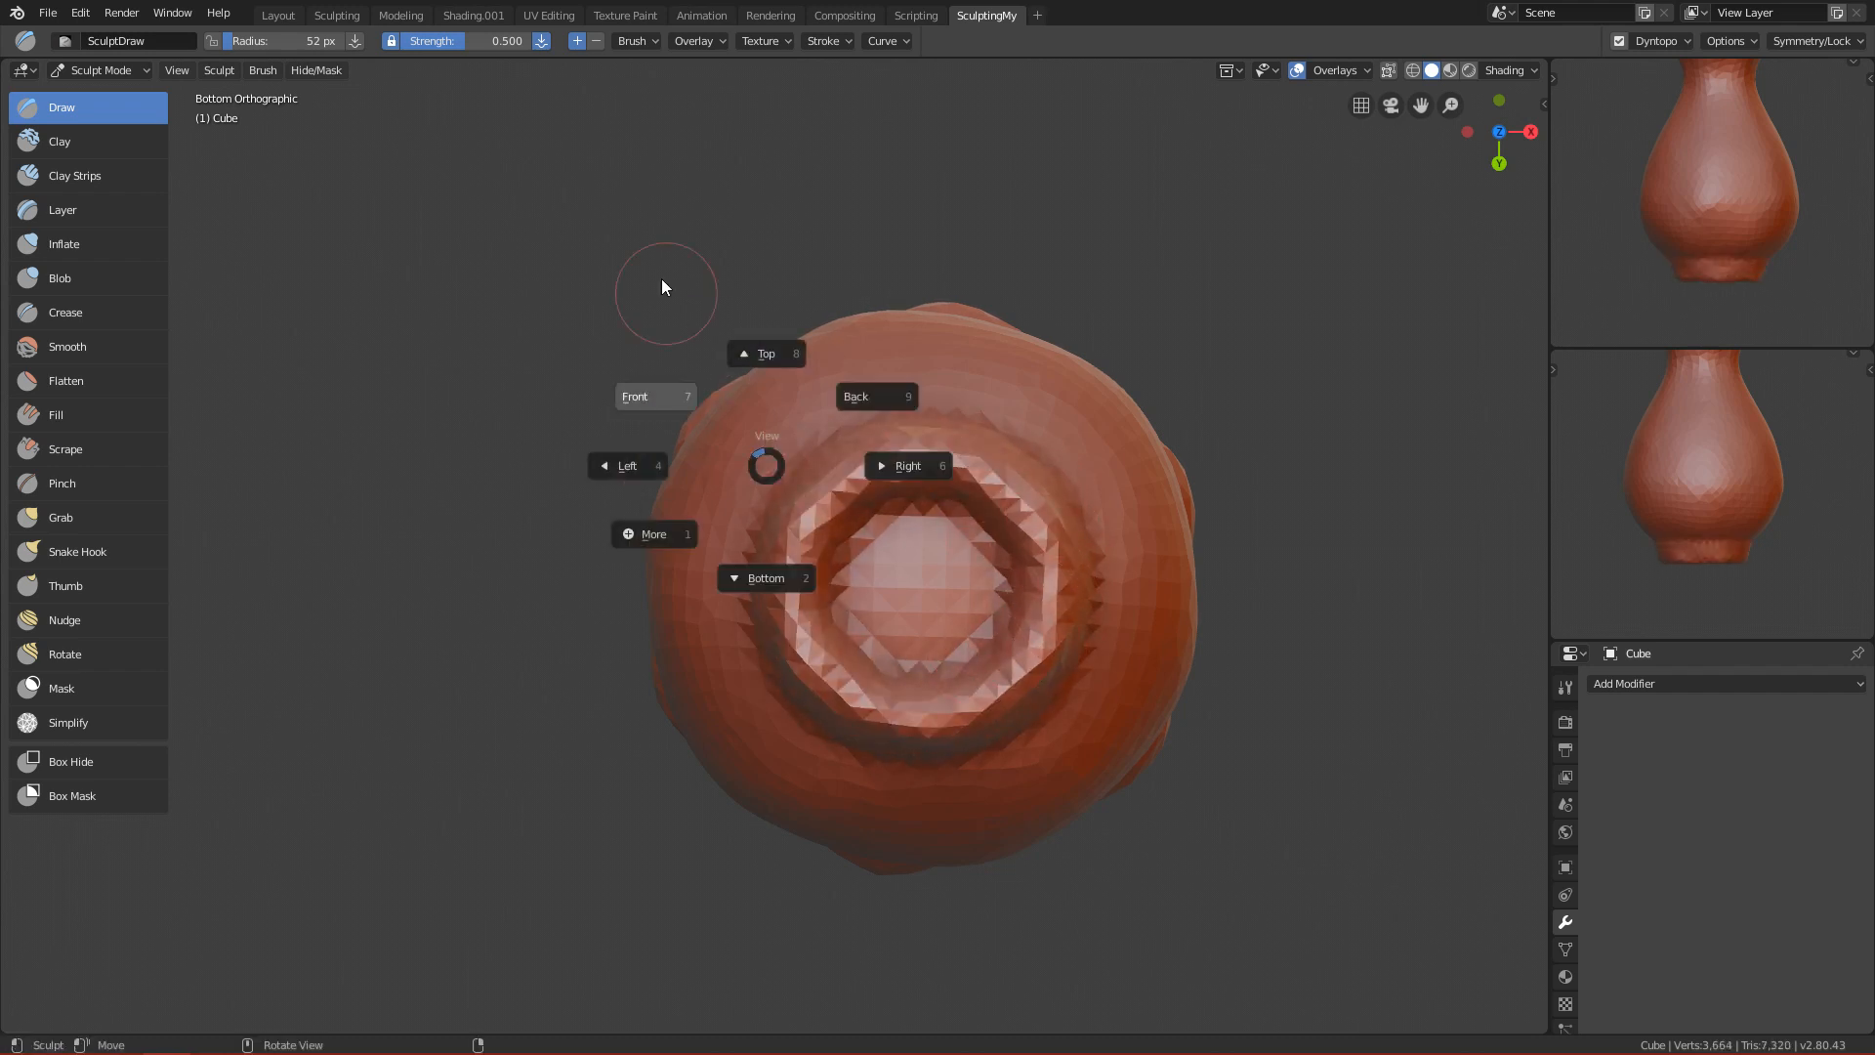
{"action": "left_click", "coordinate": [661, 285]}
{"action": "left_click_drag", "start_coordinate": [965, 665], "coordinate": [989, 545], "text": "ctrl+alt"}
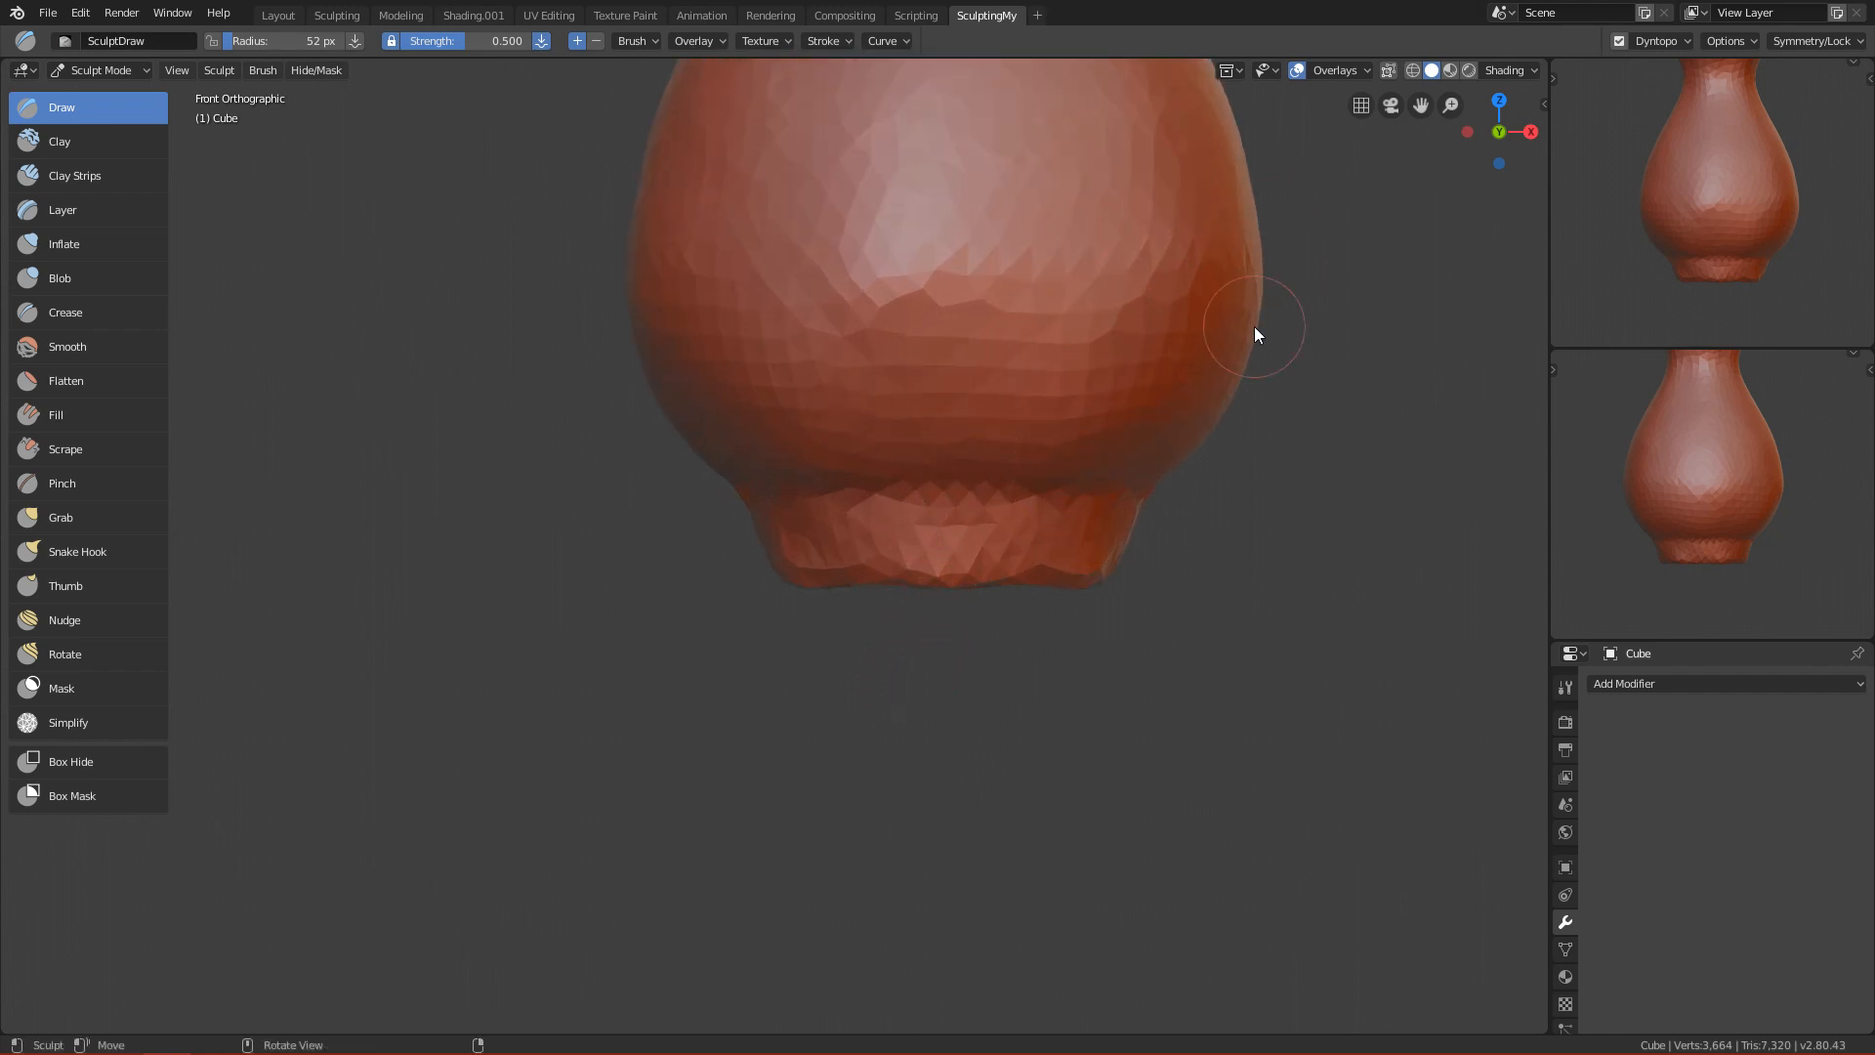
{"action": "key", "text": "g"}
{"action": "mouse_move", "coordinate": [1067, 527]}
{"action": "left_mouse_down", "text": "ctrl+alt"}
{"action": "mouse_move", "coordinate": [1089, 564]}
{"action": "mouse_move", "coordinate": [1070, 571]}
{"action": "mouse_move", "coordinate": [1082, 553]}
{"action": "left_mouse_up", "text": "ctrl+alt"}
{"action": "key", "text": "f"}
{"action": "left_click", "coordinate": [1122, 566]}
{"action": "left_click_drag", "start_coordinate": [1110, 564], "coordinate": [996, 576], "text": "ctrl+alt"}
{"action": "key", "text": "f"}
{"action": "left_click", "coordinate": [845, 598]}
{"action": "left_click_drag", "start_coordinate": [787, 620], "coordinate": [771, 543], "text": "shift"}
{"action": "key", "text": "f"}
{"action": "left_click", "coordinate": [744, 658]}
{"action": "left_click_drag", "start_coordinate": [748, 734], "coordinate": [789, 634], "text": "ctrl+alt"}
Check the Dyntopo settings, switch to the Draw brush and undo the trial strokes on the vase's body.
{"action": "left_click", "coordinate": [1660, 40]}
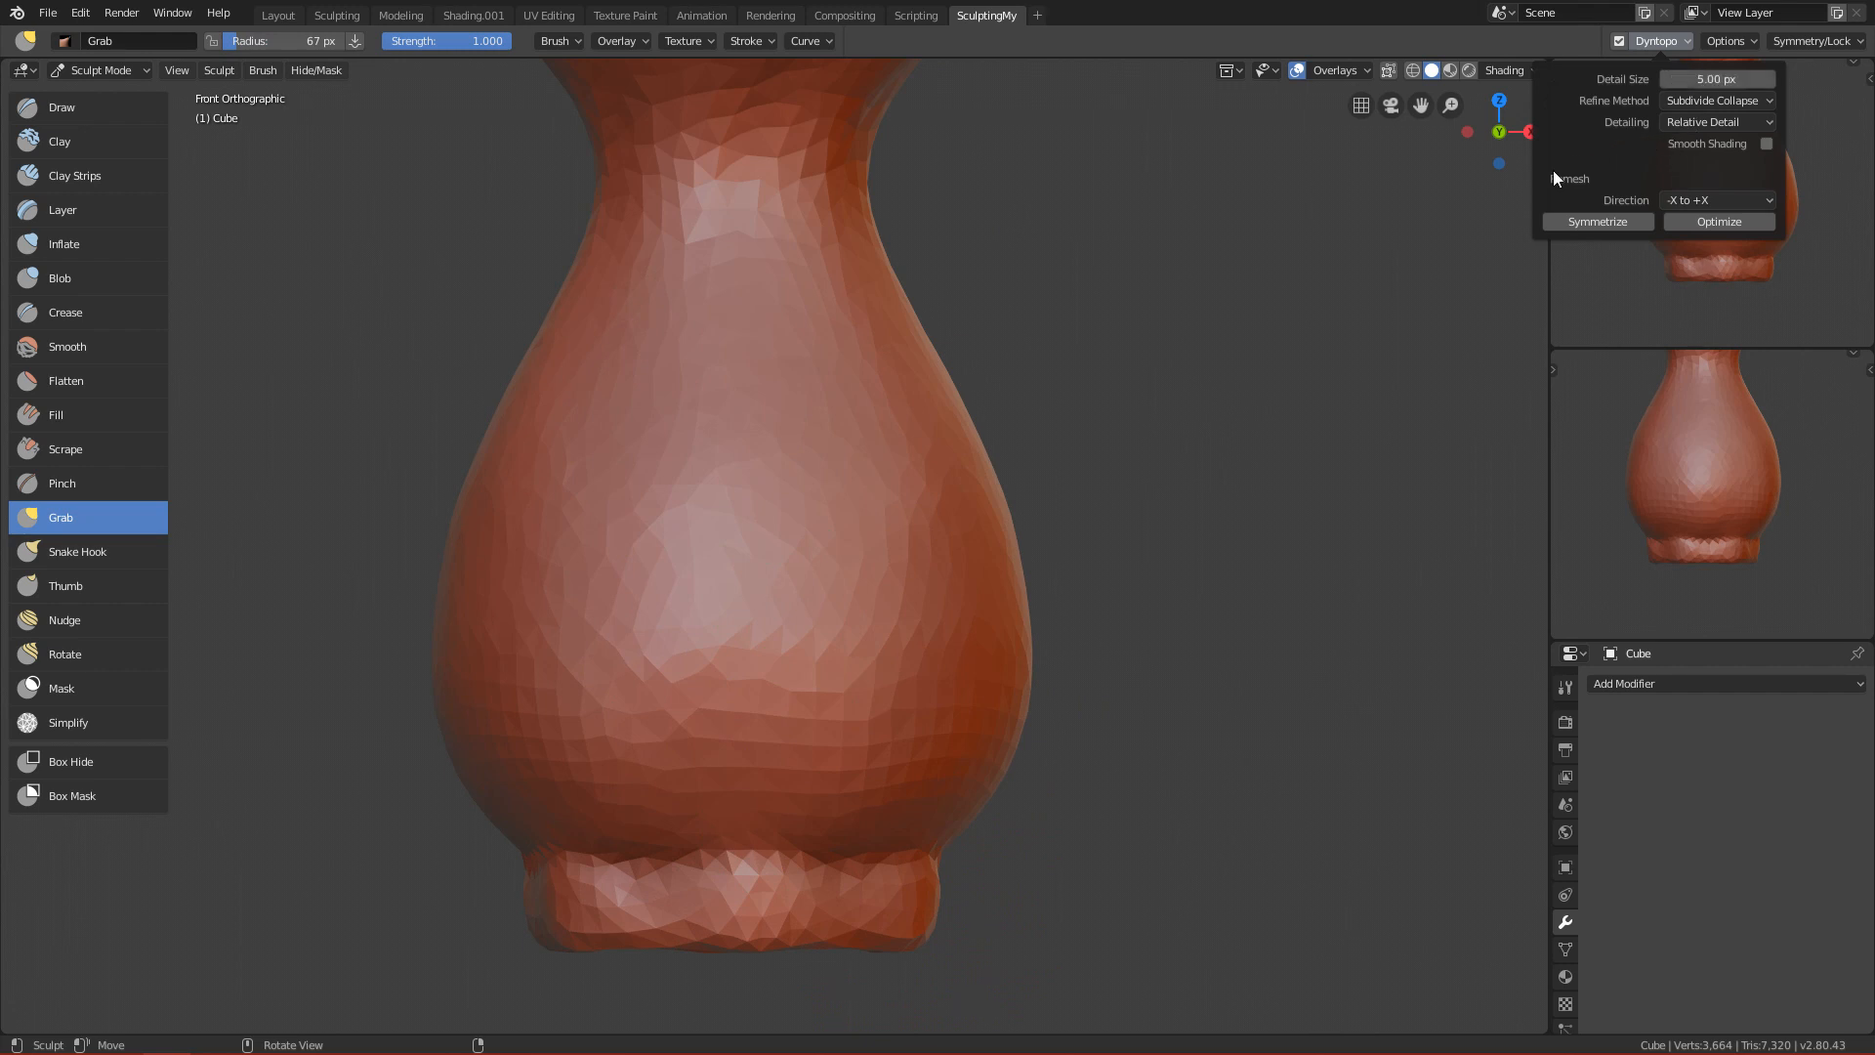
{"action": "mouse_move", "coordinate": [864, 641]}
{"action": "left_mouse_down"}
{"action": "mouse_move", "coordinate": [885, 627]}
{"action": "mouse_move", "coordinate": [881, 648]}
{"action": "mouse_move", "coordinate": [909, 542]}
{"action": "mouse_move", "coordinate": [892, 637]}
{"action": "left_mouse_up"}
{"action": "key", "text": "ctrl+z"}
{"action": "key", "text": "x"}
{"action": "key", "text": "ctrl+z"}
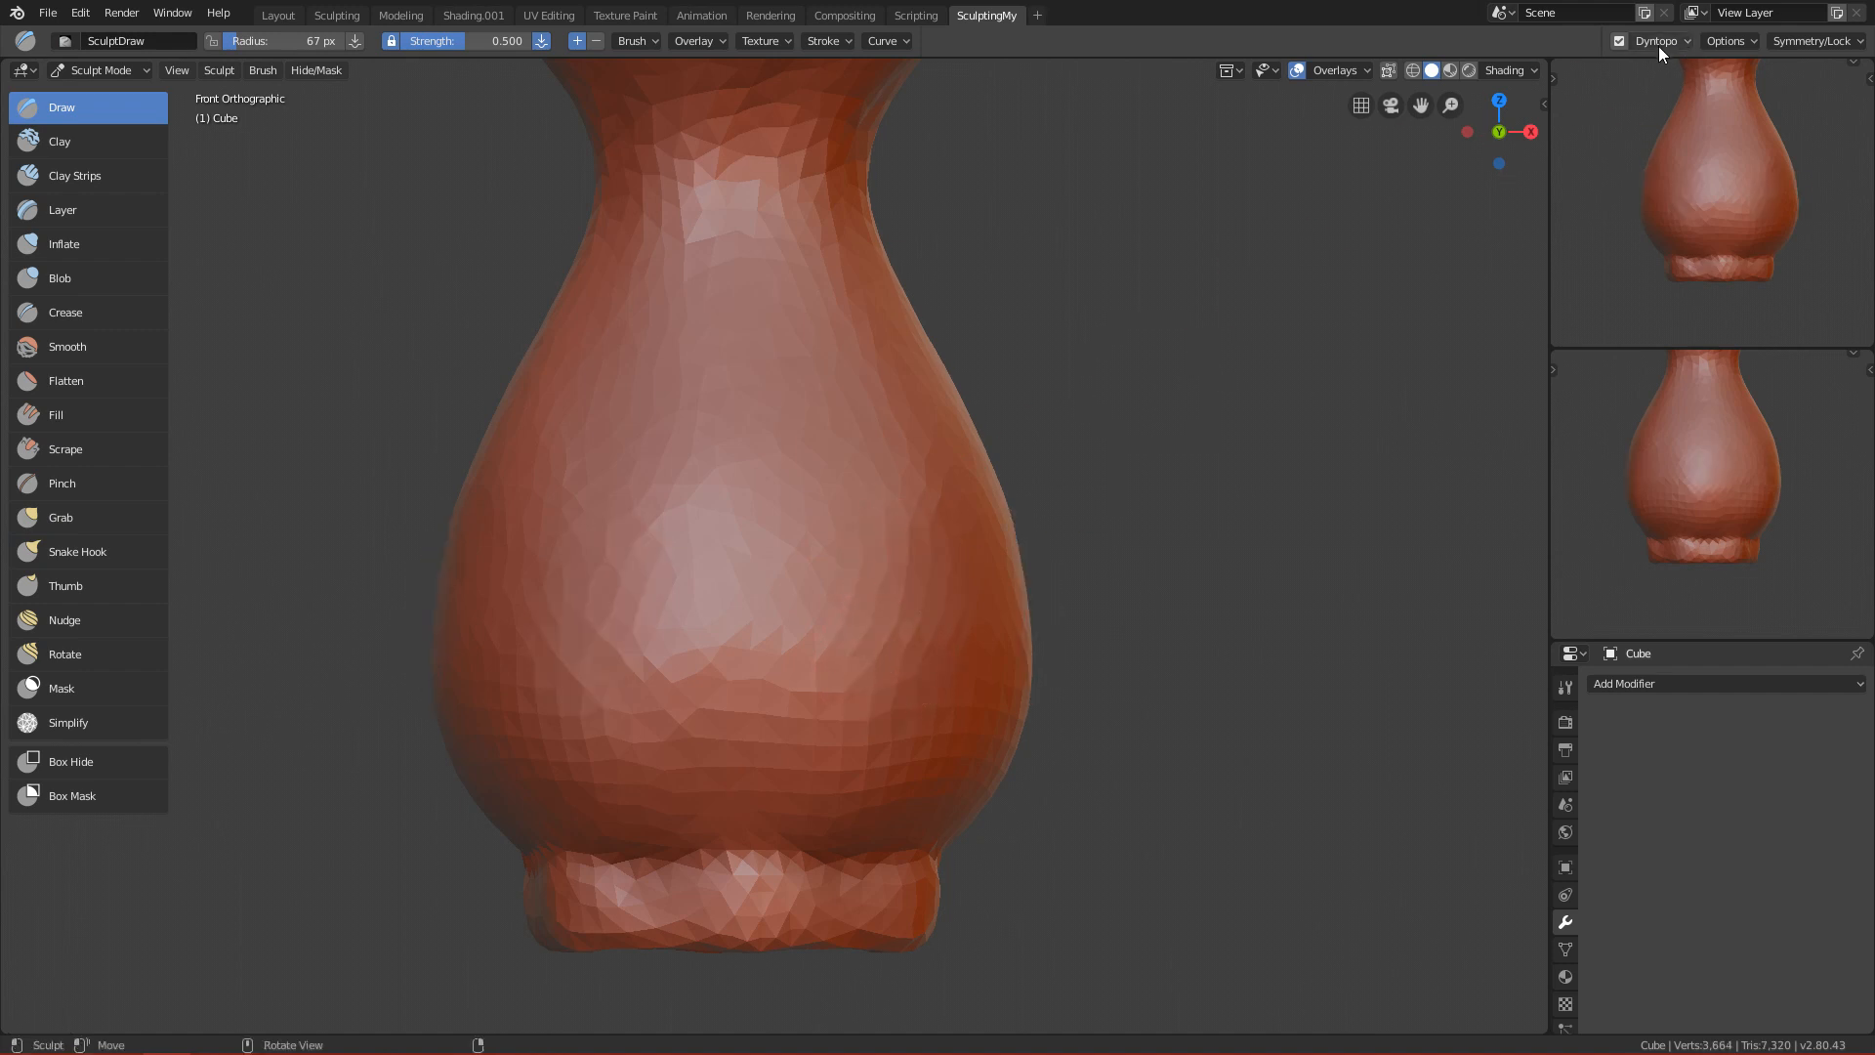
Set the Draw brush radius to 42 px and draw raised diagonal ridges spiralling around the vase's body.
{"action": "left_click_drag", "start_coordinate": [979, 700], "coordinate": [1024, 592], "text": "ctrl+alt"}
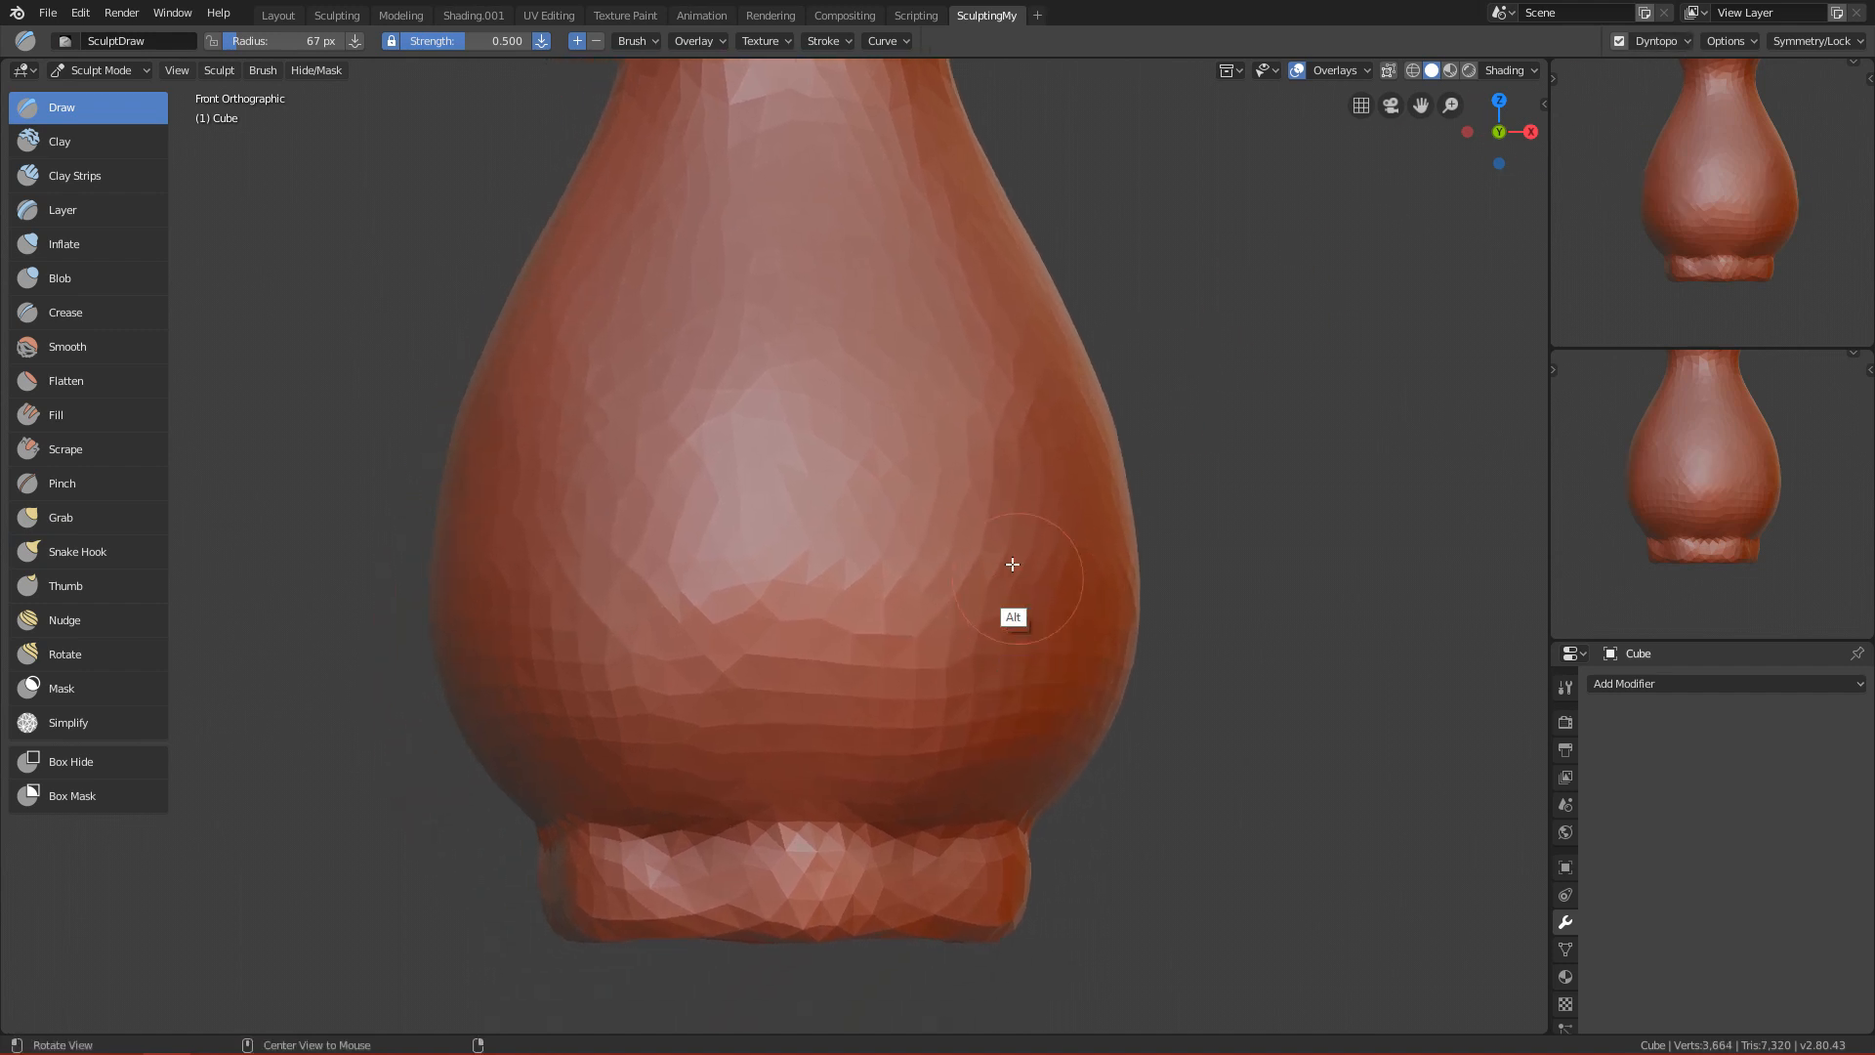
{"action": "key", "text": "f"}
{"action": "left_click", "coordinate": [799, 495]}
{"action": "left_click_drag", "start_coordinate": [802, 745], "coordinate": [799, 686], "text": "ctrl+alt"}
{"action": "key", "text": "f"}
{"action": "left_click", "coordinate": [772, 731]}
{"action": "key", "text": "f"}
{"action": "left_click", "coordinate": [753, 778]}
{"action": "mouse_move", "coordinate": [841, 566]}
{"action": "left_mouse_down"}
{"action": "mouse_move", "coordinate": [710, 856]}
{"action": "mouse_move", "coordinate": [1017, 368]}
{"action": "mouse_move", "coordinate": [1074, 311]}
{"action": "left_mouse_up"}
{"action": "middle_click_drag", "start_coordinate": [1159, 322], "coordinate": [916, 417]}
{"action": "left_click_drag", "start_coordinate": [915, 418], "coordinate": [1006, 335]}
{"action": "left_click_drag", "start_coordinate": [847, 486], "coordinate": [1004, 342]}
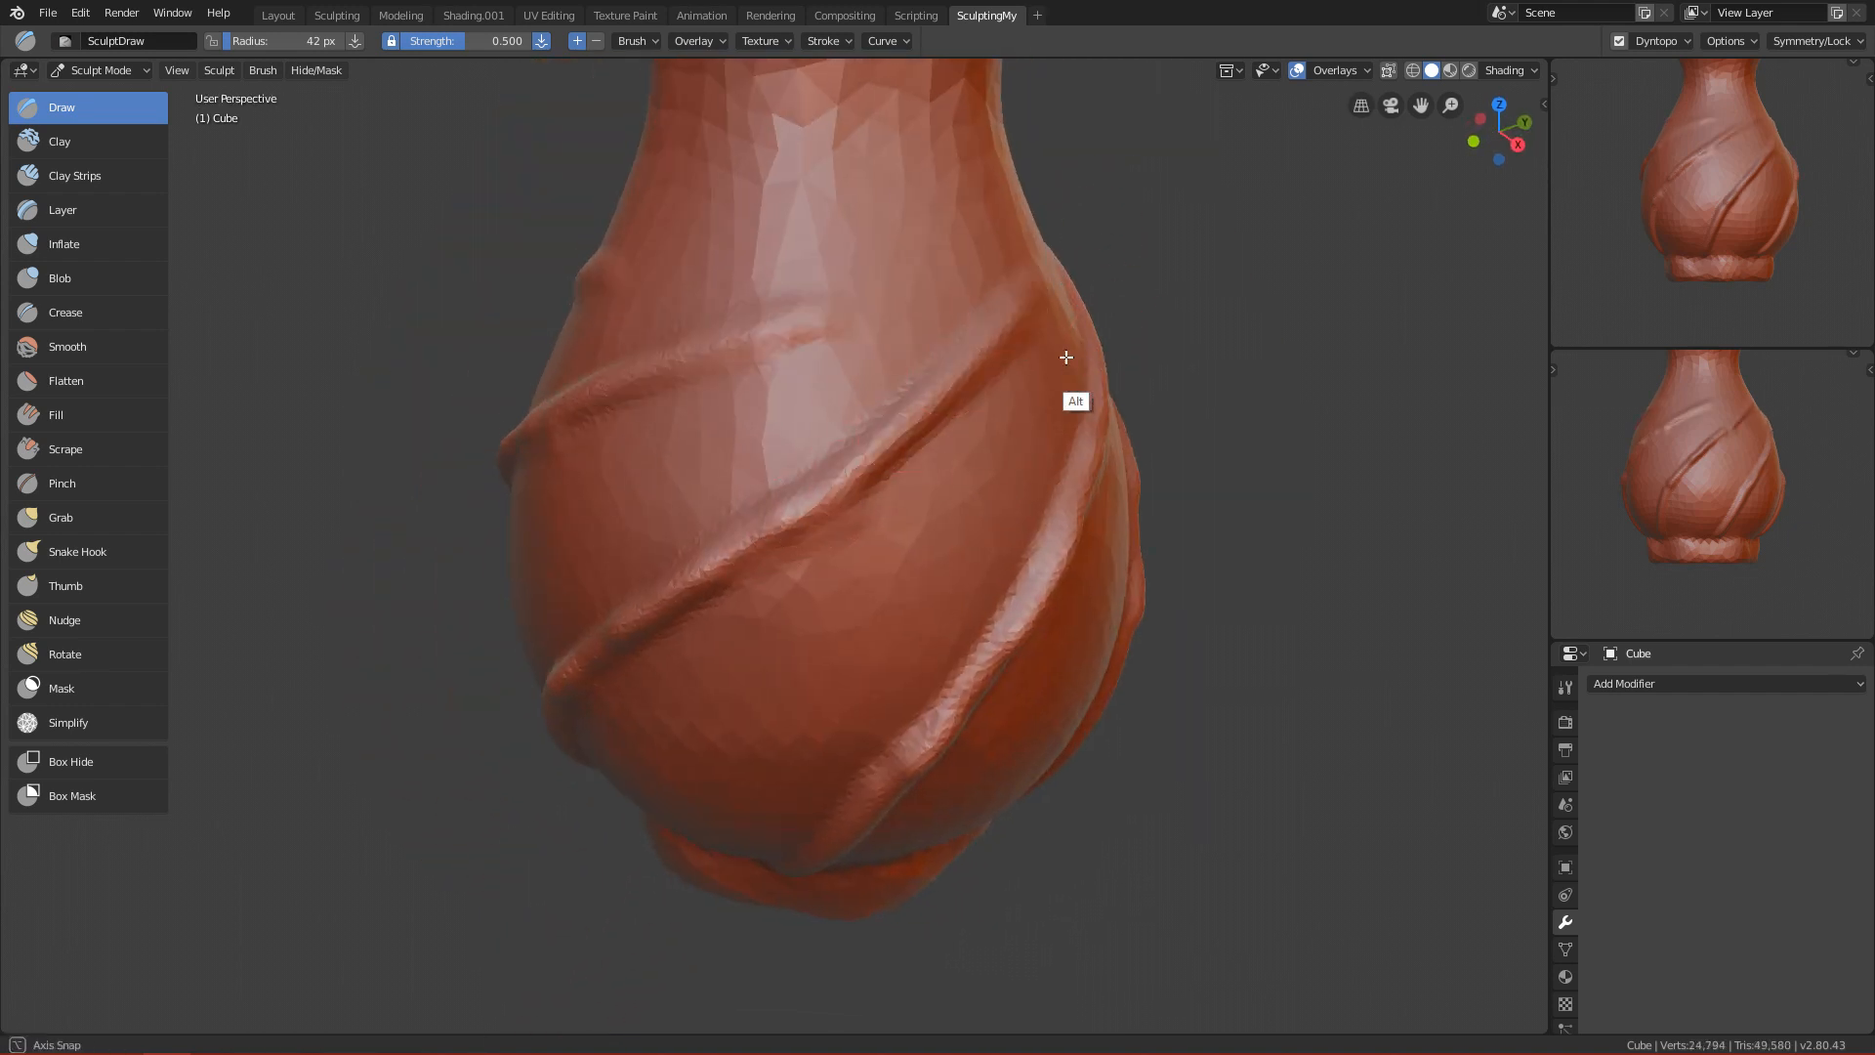
Continue the spiral ridges around the upper body to the vase's neck.
{"action": "middle_click_drag", "start_coordinate": [1064, 361], "coordinate": [928, 420]}
{"action": "mouse_move", "coordinate": [850, 493]}
{"action": "left_mouse_down"}
{"action": "mouse_move", "coordinate": [979, 388]}
{"action": "mouse_move", "coordinate": [1013, 335]}
{"action": "left_mouse_up"}
{"action": "middle_click_drag", "start_coordinate": [1045, 383], "coordinate": [903, 344]}
{"action": "left_click_drag", "start_coordinate": [825, 355], "coordinate": [965, 232]}
{"action": "middle_click_drag", "start_coordinate": [1040, 337], "coordinate": [894, 301]}
{"action": "left_click_drag", "start_coordinate": [812, 258], "coordinate": [969, 142]}
{"action": "left_click_drag", "start_coordinate": [818, 254], "coordinate": [955, 148]}
Carve a diagonal groove alongside the spiral ridges on the vase's body in the front view.
{"action": "key", "text": "grave"}
{"action": "left_click", "coordinate": [465, 369]}
{"action": "mouse_move", "coordinate": [869, 543]}
{"action": "left_mouse_down", "text": "ctrl+alt"}
{"action": "mouse_move", "coordinate": [844, 823]}
{"action": "mouse_move", "coordinate": [893, 555]}
{"action": "mouse_move", "coordinate": [855, 538]}
{"action": "left_mouse_up", "text": "ctrl+alt"}
{"action": "mouse_move", "coordinate": [779, 653]}
{"action": "left_mouse_down", "text": "ctrl"}
{"action": "mouse_move", "coordinate": [860, 488]}
{"action": "mouse_move", "coordinate": [787, 571]}
{"action": "left_mouse_up", "text": "ctrl"}
{"action": "left_click_drag", "start_coordinate": [900, 438], "coordinate": [986, 322], "text": "ctrl"}
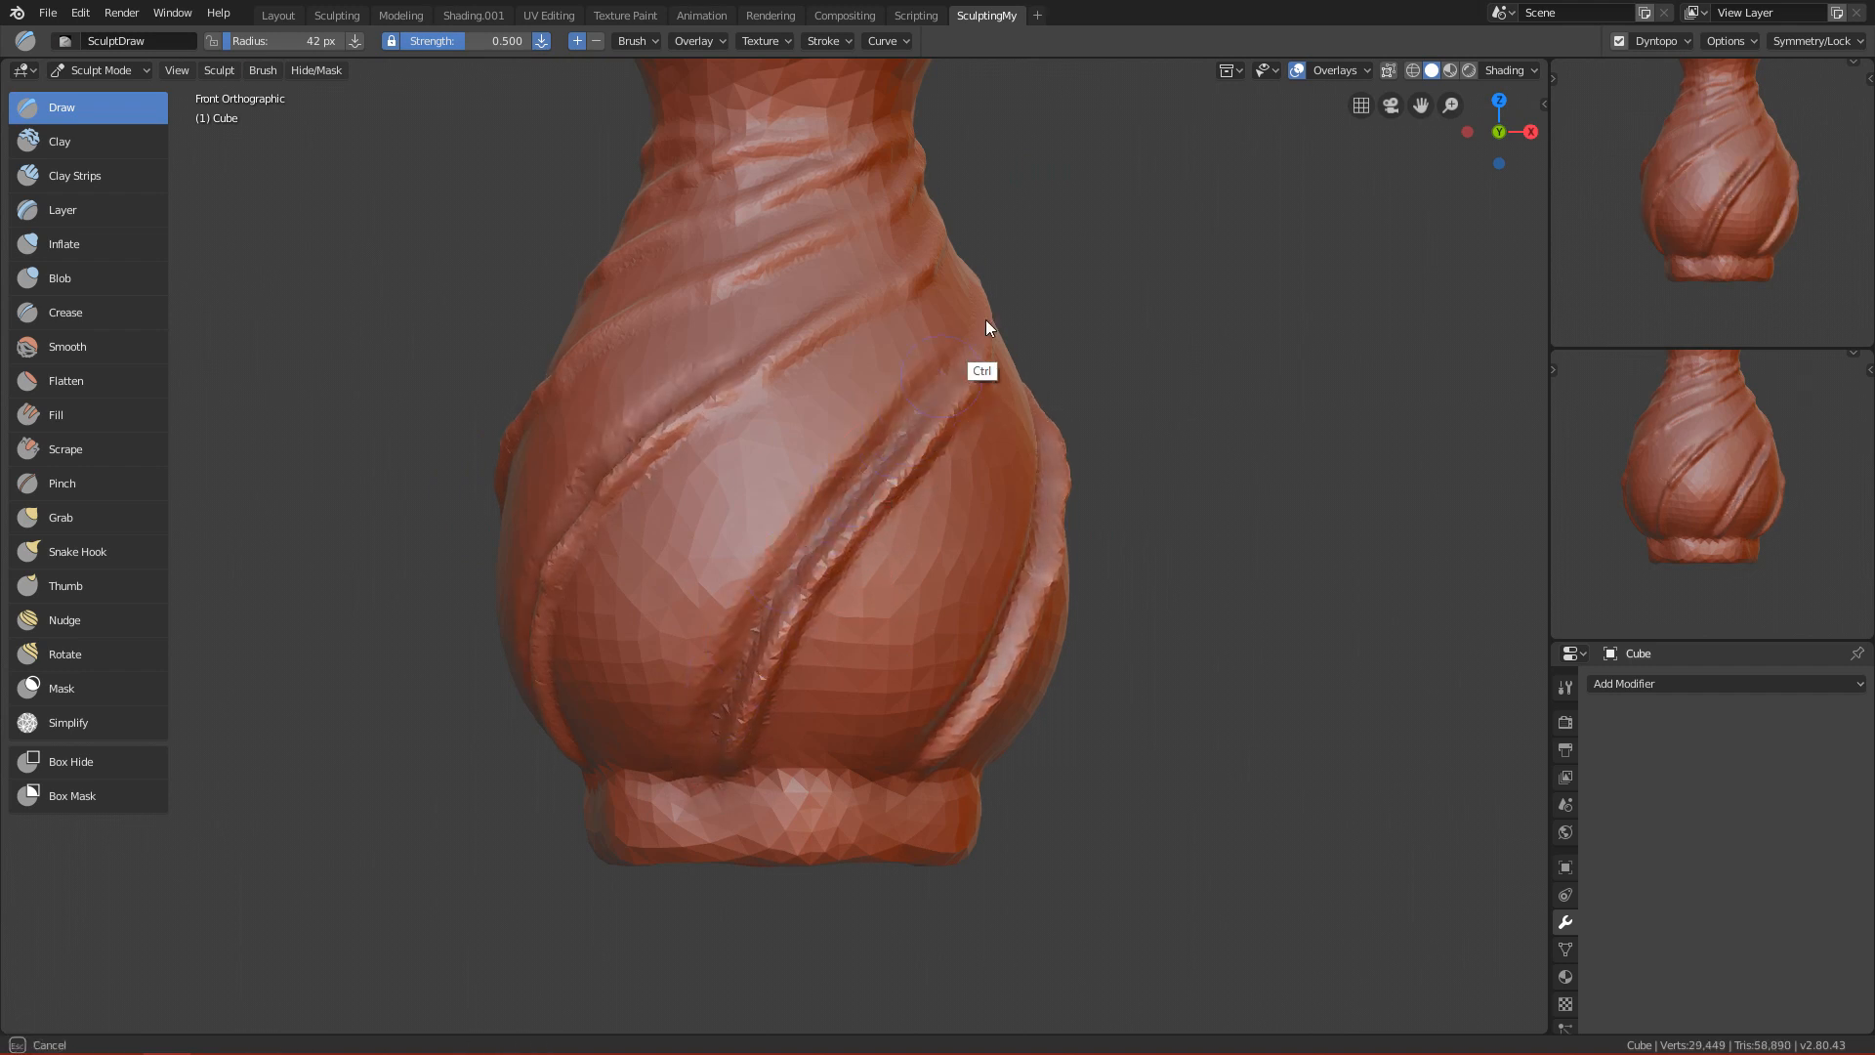
Carve more diagonal grooves between the body's spiral ridges, and set the brush radius to 60 px to groove the flared rim.
{"action": "mouse_move", "coordinate": [761, 793]}
{"action": "left_mouse_down", "text": "ctrl"}
{"action": "mouse_move", "coordinate": [848, 613]}
{"action": "mouse_move", "coordinate": [1030, 387]}
{"action": "left_mouse_up", "text": "ctrl"}
{"action": "key", "text": "f"}
{"action": "left_click", "coordinate": [913, 429]}
{"action": "mouse_move", "coordinate": [649, 782]}
{"action": "left_mouse_down", "text": "ctrl"}
{"action": "mouse_move", "coordinate": [653, 648]}
{"action": "mouse_move", "coordinate": [599, 712]}
{"action": "mouse_move", "coordinate": [793, 454]}
{"action": "mouse_move", "coordinate": [926, 372]}
{"action": "mouse_move", "coordinate": [764, 470]}
{"action": "mouse_move", "coordinate": [955, 357]}
{"action": "mouse_move", "coordinate": [791, 507]}
{"action": "mouse_move", "coordinate": [928, 435]}
{"action": "mouse_move", "coordinate": [808, 414]}
{"action": "mouse_move", "coordinate": [735, 515]}
{"action": "mouse_move", "coordinate": [854, 824]}
{"action": "mouse_move", "coordinate": [837, 858]}
{"action": "mouse_move", "coordinate": [858, 251]}
{"action": "mouse_move", "coordinate": [822, 438]}
{"action": "mouse_move", "coordinate": [837, 247]}
{"action": "mouse_move", "coordinate": [829, 419]}
{"action": "left_mouse_up", "text": "ctrl"}
{"action": "mouse_move", "coordinate": [809, 530]}
{"action": "left_mouse_down", "text": "ctrl"}
{"action": "mouse_move", "coordinate": [829, 349]}
{"action": "mouse_move", "coordinate": [834, 371]}
{"action": "mouse_move", "coordinate": [758, 323]}
{"action": "mouse_move", "coordinate": [746, 545]}
{"action": "left_mouse_up", "text": "ctrl"}
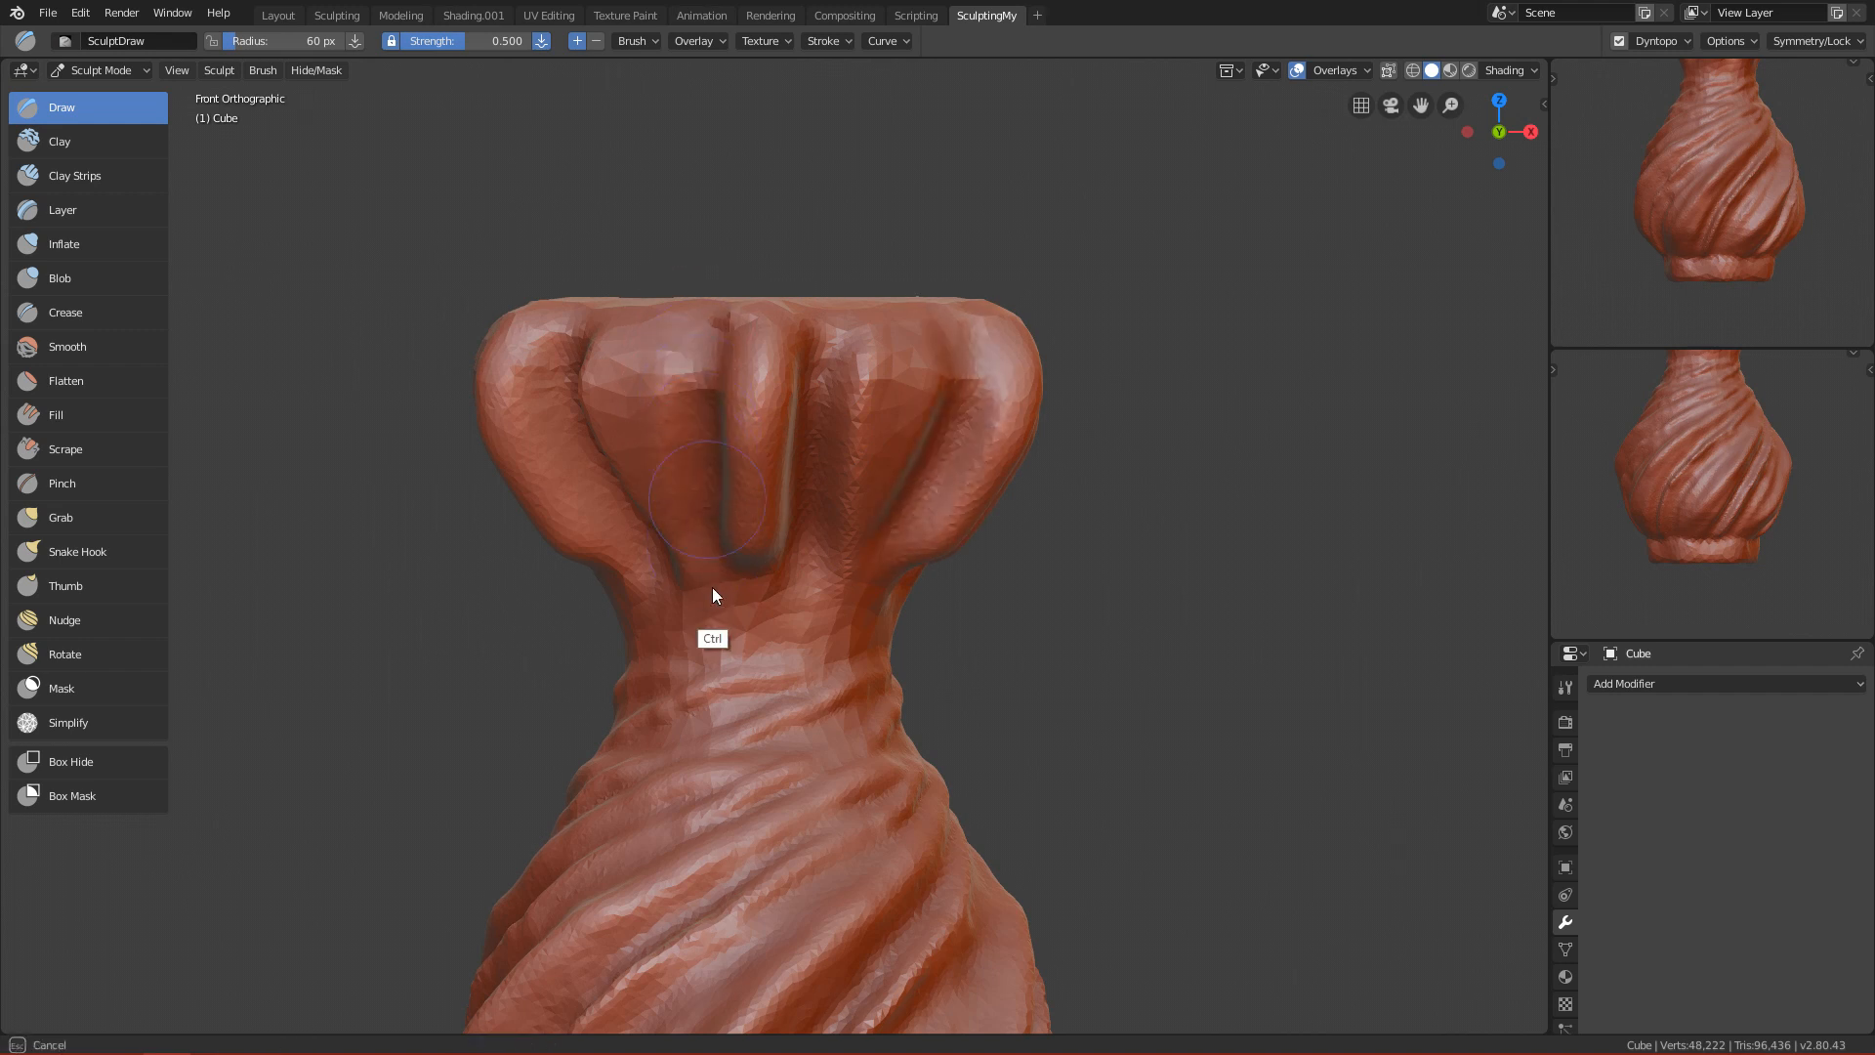
Hollow out the vase's opening in the top view, using a brush radius of 100 px.
{"action": "key", "text": "KP_7"}
{"action": "mouse_move", "coordinate": [850, 385]}
{"action": "left_mouse_down", "text": "ctrl+alt"}
{"action": "mouse_move", "coordinate": [858, 766]}
{"action": "mouse_move", "coordinate": [851, 472]}
{"action": "mouse_move", "coordinate": [694, 515]}
{"action": "mouse_move", "coordinate": [771, 508]}
{"action": "mouse_move", "coordinate": [725, 502]}
{"action": "mouse_move", "coordinate": [729, 519]}
{"action": "mouse_move", "coordinate": [732, 436]}
{"action": "mouse_move", "coordinate": [690, 519]}
{"action": "mouse_move", "coordinate": [811, 359]}
{"action": "mouse_move", "coordinate": [631, 580]}
{"action": "mouse_move", "coordinate": [704, 359]}
{"action": "mouse_move", "coordinate": [606, 489]}
{"action": "mouse_move", "coordinate": [626, 469]}
{"action": "left_mouse_up", "text": "ctrl+alt"}
{"action": "key", "text": "f"}
{"action": "left_click", "coordinate": [695, 410]}
{"action": "mouse_move", "coordinate": [695, 411]}
{"action": "left_mouse_down", "text": "ctrl"}
{"action": "mouse_move", "coordinate": [665, 402]}
{"action": "mouse_move", "coordinate": [665, 426]}
{"action": "mouse_move", "coordinate": [735, 408]}
{"action": "mouse_move", "coordinate": [717, 418]}
{"action": "mouse_move", "coordinate": [736, 626]}
{"action": "mouse_move", "coordinate": [735, 459]}
{"action": "left_mouse_up", "text": "ctrl"}
{"action": "mouse_move", "coordinate": [878, 583]}
{"action": "middle_mouse_down"}
{"action": "mouse_move", "coordinate": [870, 553]}
{"action": "mouse_move", "coordinate": [858, 678]}
{"action": "mouse_move", "coordinate": [778, 485]}
{"action": "mouse_move", "coordinate": [765, 246]}
{"action": "middle_mouse_up"}
{"action": "key", "text": "KP_7"}
{"action": "key", "text": "f"}
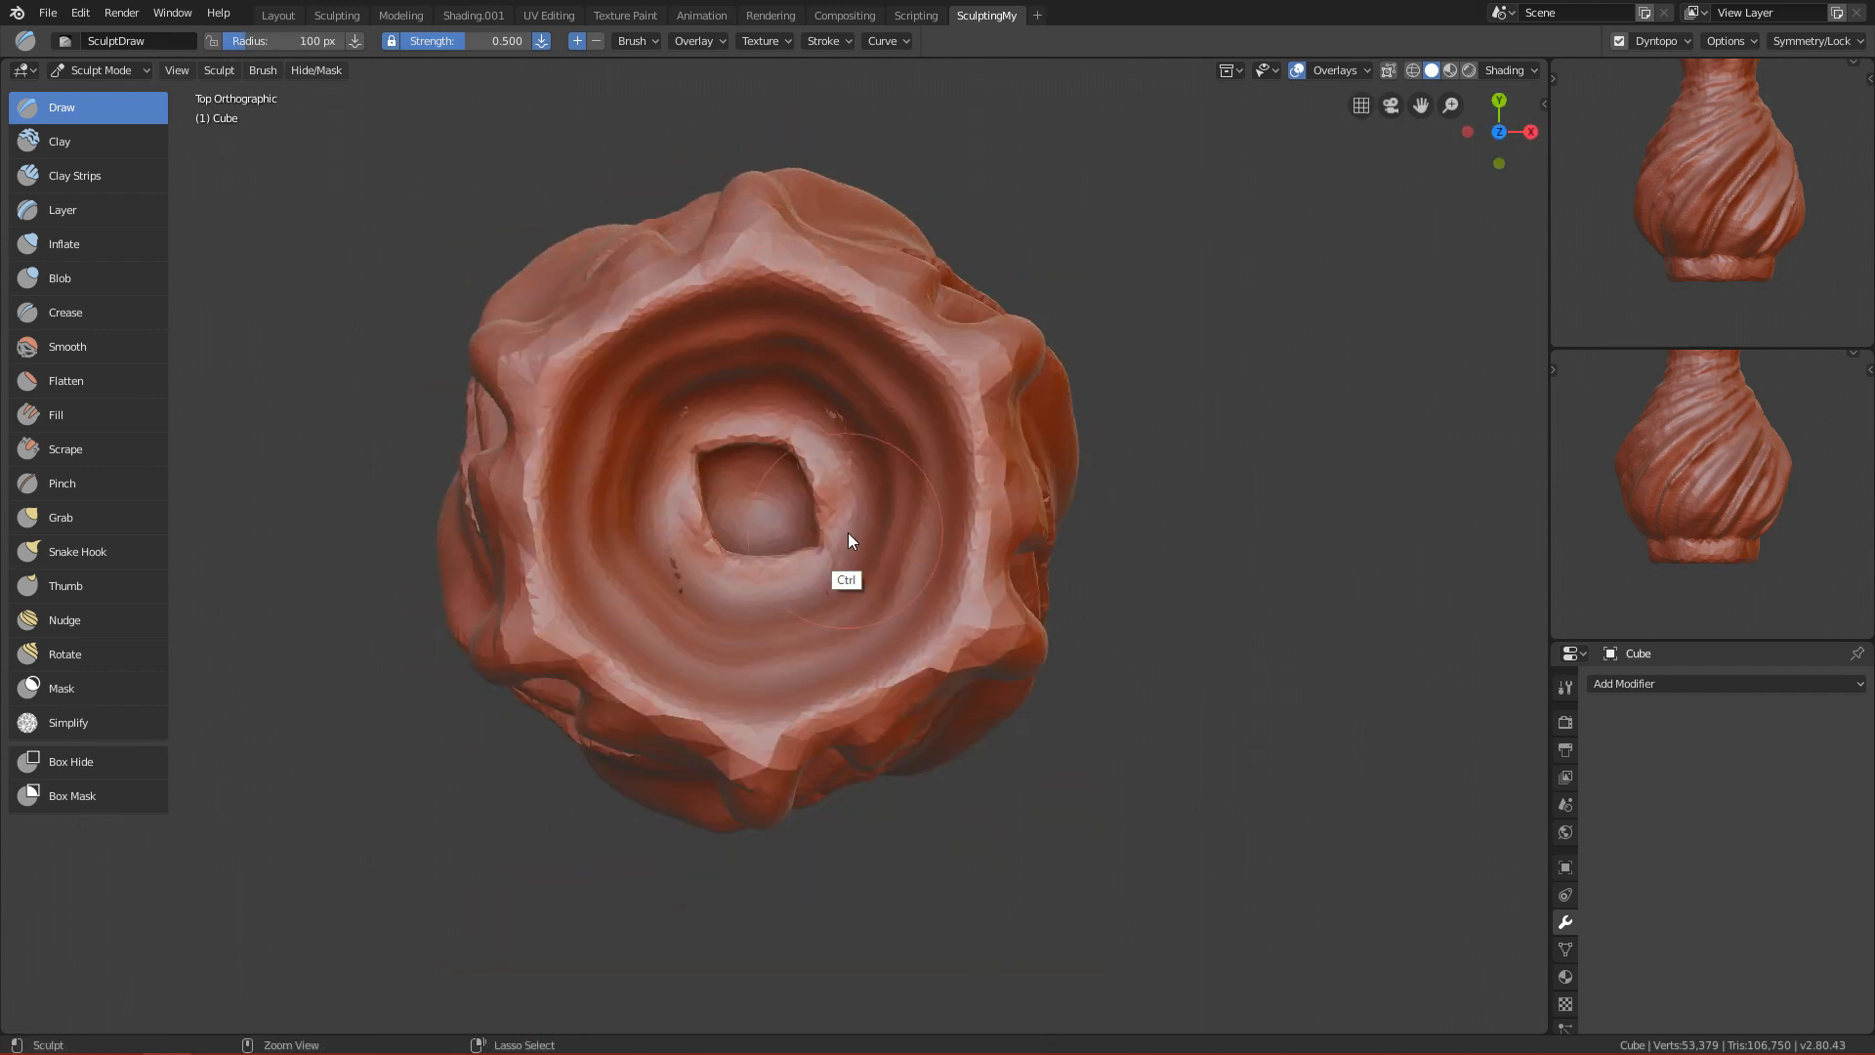
{"action": "mouse_move", "coordinate": [742, 447]}
{"action": "left_mouse_down", "text": "ctrl"}
{"action": "mouse_move", "coordinate": [928, 447]}
{"action": "mouse_move", "coordinate": [940, 555]}
{"action": "mouse_move", "coordinate": [747, 616]}
{"action": "left_mouse_up", "text": "ctrl"}
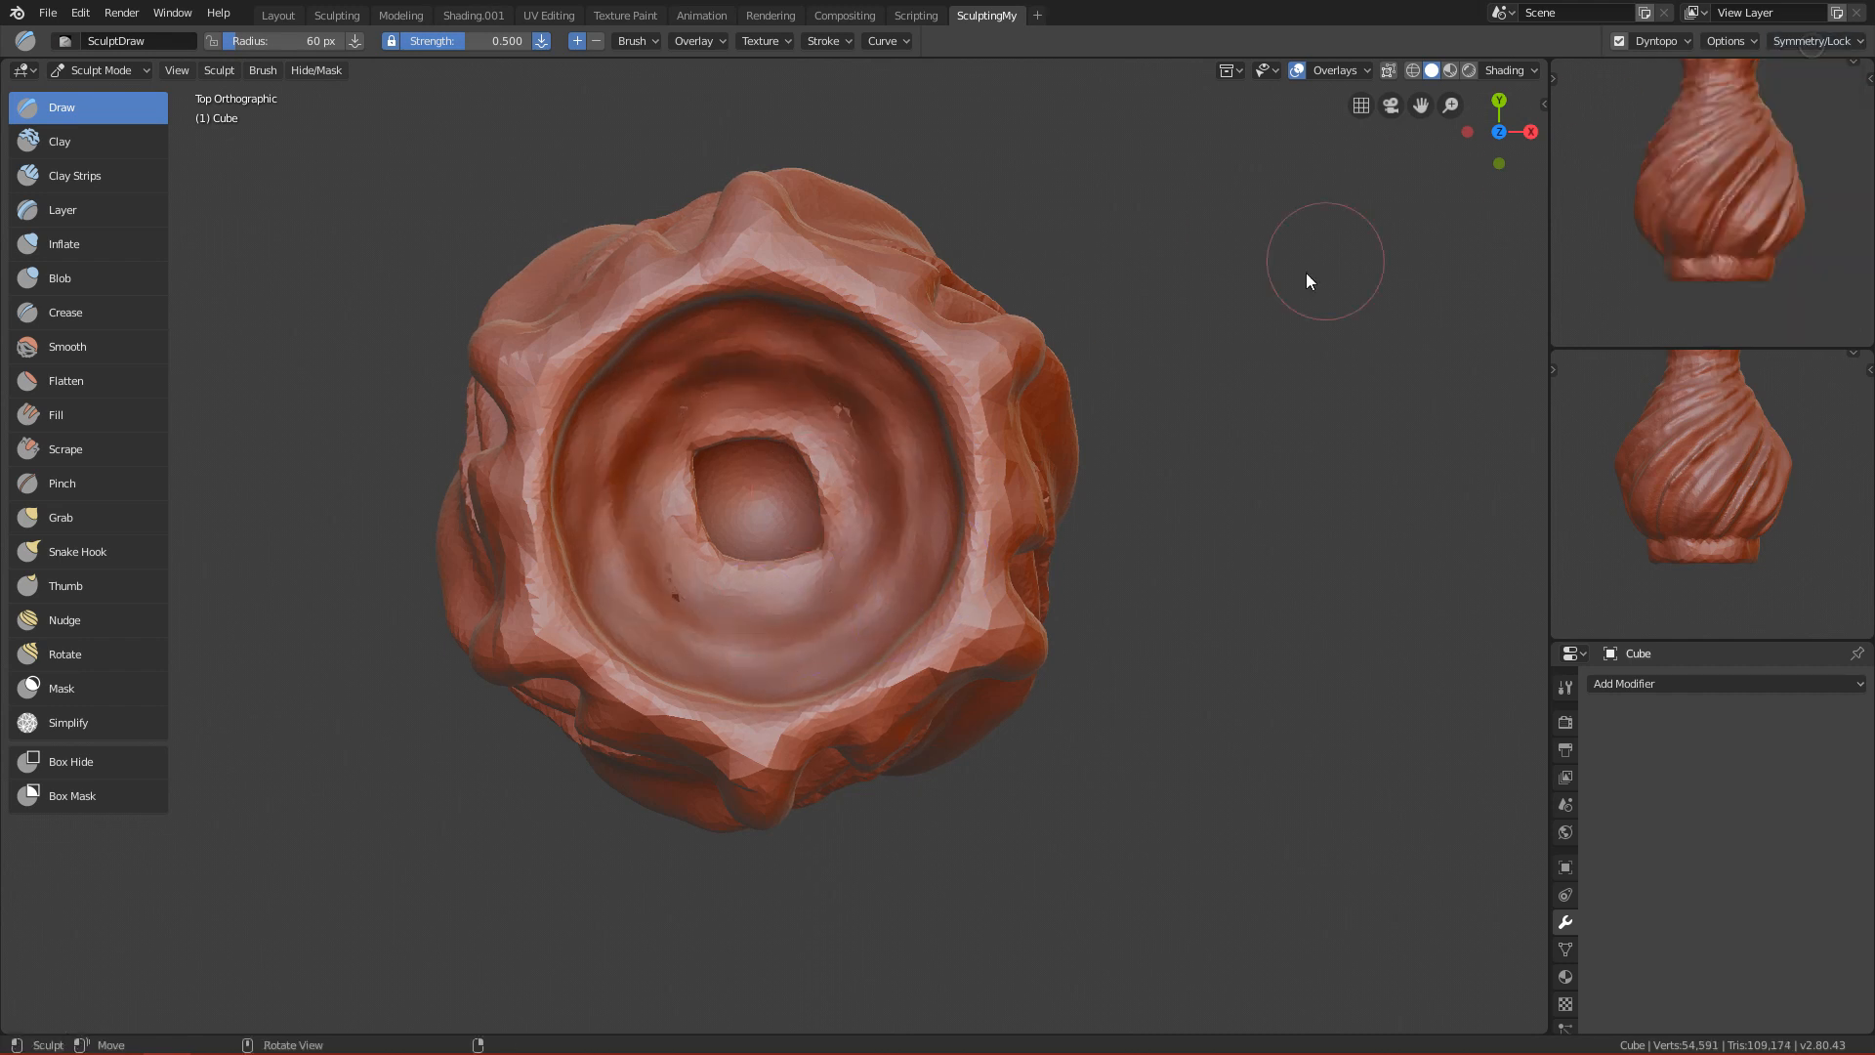
Set the radial Z symmetry to 10 and carve circular rings around the inside of the vase's opening.
{"action": "left_click", "coordinate": [1814, 41]}
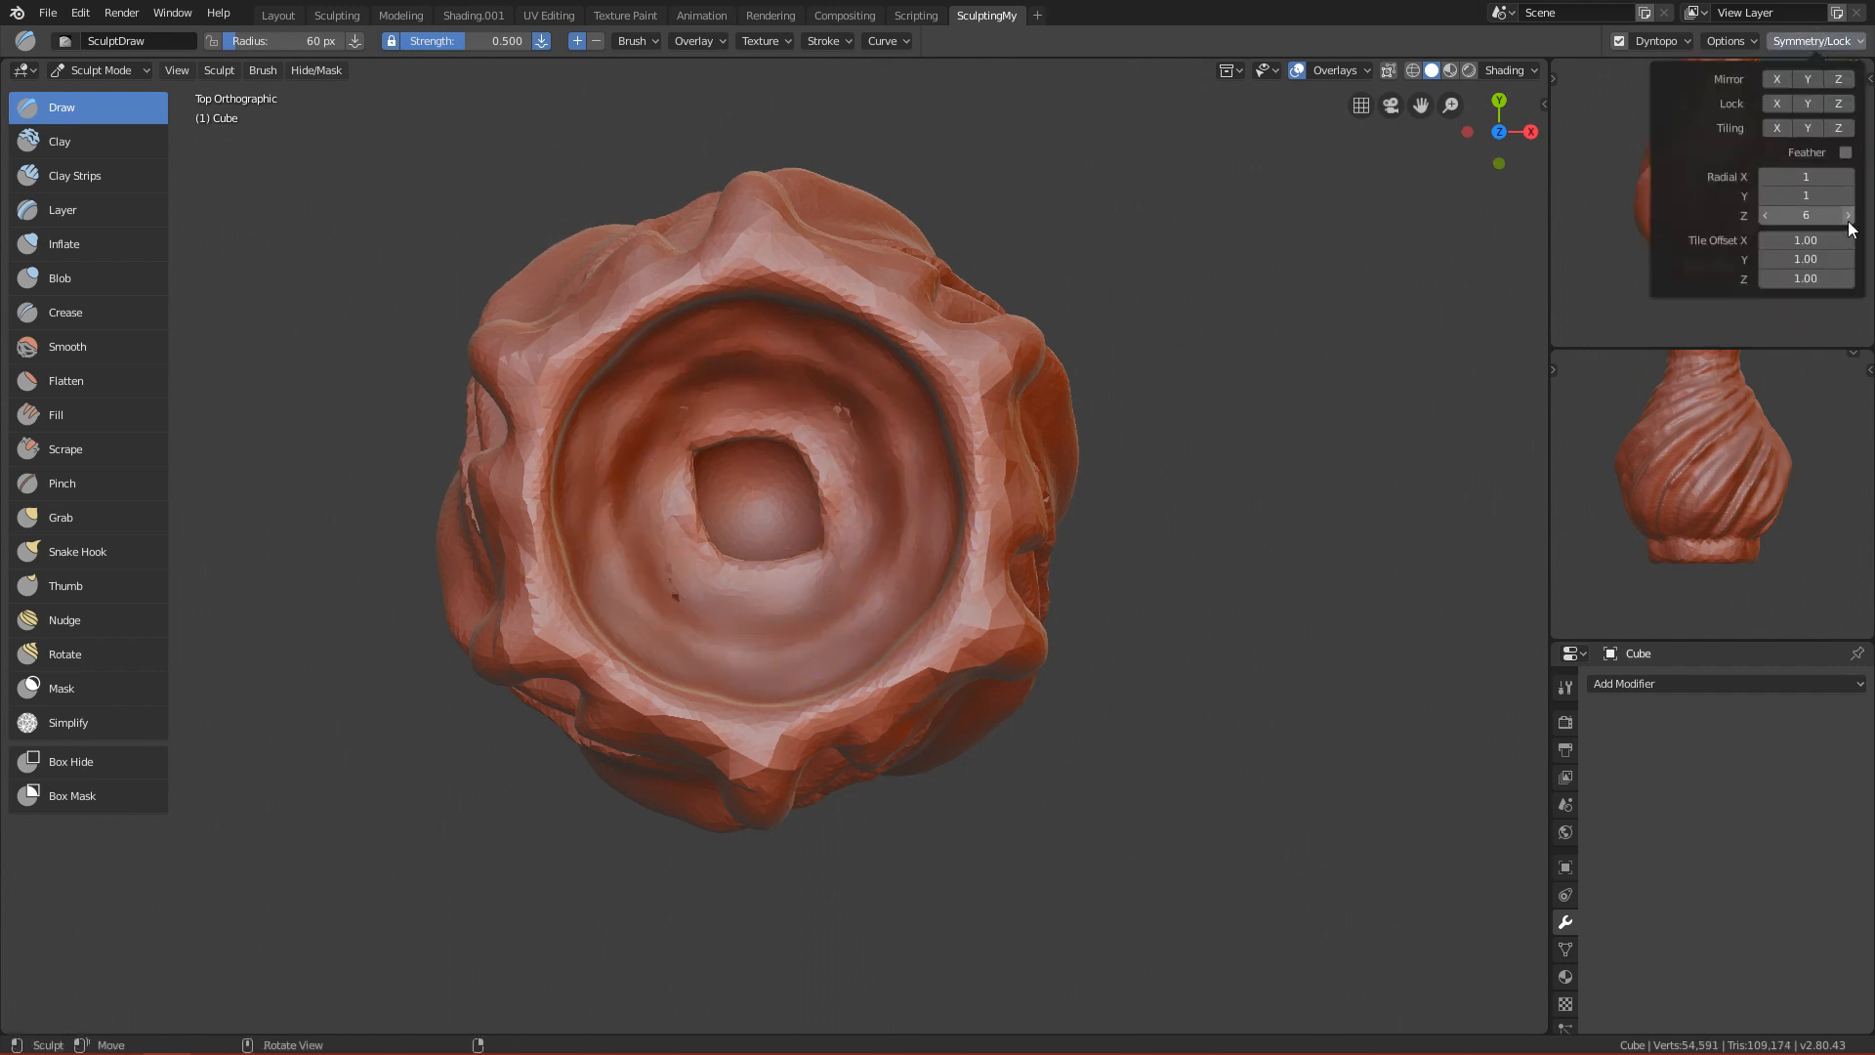
{"action": "left_click", "coordinate": [1832, 41]}
{"action": "mouse_move", "coordinate": [898, 462]}
{"action": "left_mouse_down", "text": "ctrl"}
{"action": "mouse_move", "coordinate": [881, 497]}
{"action": "mouse_move", "coordinate": [842, 408]}
{"action": "mouse_move", "coordinate": [848, 557]}
{"action": "left_mouse_up", "text": "ctrl"}
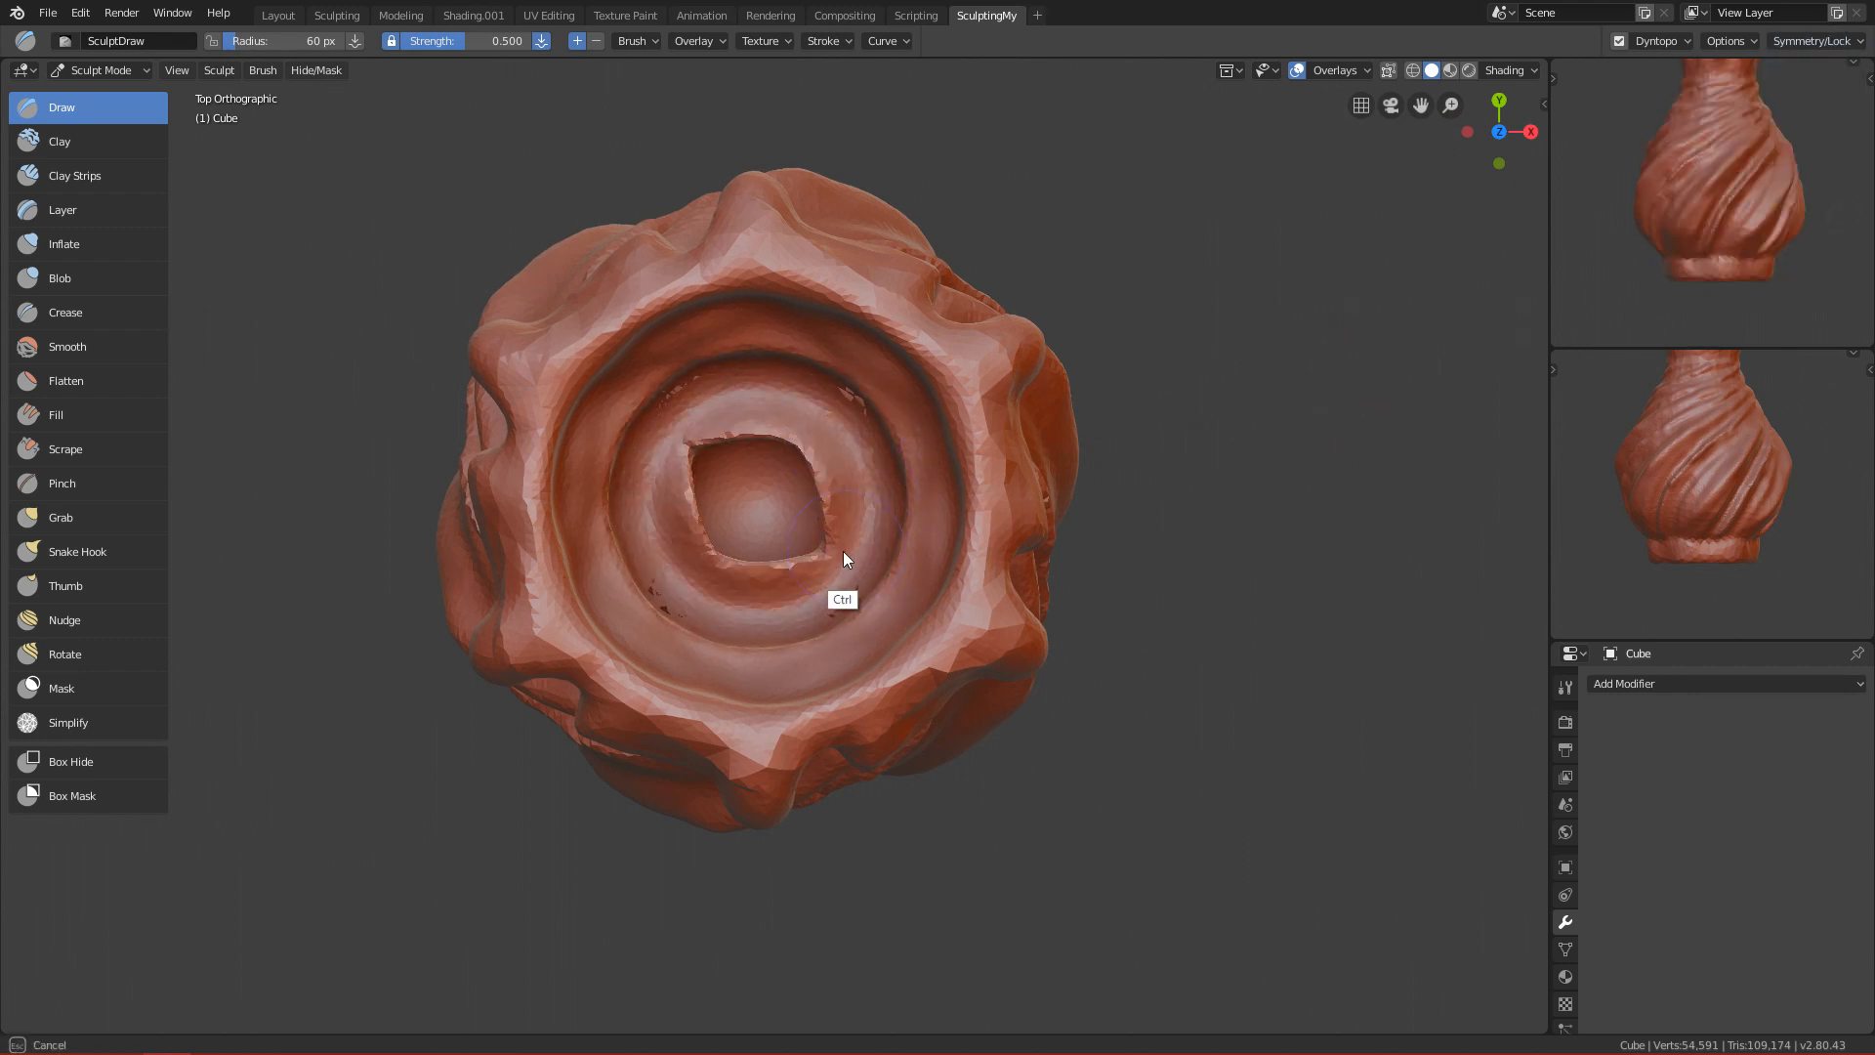
{"action": "mouse_move", "coordinate": [869, 453]}
{"action": "left_mouse_down", "text": "ctrl"}
{"action": "mouse_move", "coordinate": [861, 584]}
{"action": "mouse_move", "coordinate": [927, 406]}
{"action": "mouse_move", "coordinate": [864, 642]}
{"action": "mouse_move", "coordinate": [941, 504]}
{"action": "mouse_move", "coordinate": [926, 565]}
{"action": "left_mouse_up", "text": "ctrl"}
{"action": "key", "text": "f"}
{"action": "left_click", "coordinate": [866, 488]}
{"action": "left_click_drag", "start_coordinate": [721, 437], "coordinate": [770, 490], "text": "ctrl"}
Try carving strokes on the vase's body with brush radii of 94 px and 31 px, and undo them.
{"action": "mouse_move", "coordinate": [826, 644]}
{"action": "left_mouse_down", "text": "alt"}
{"action": "mouse_move", "coordinate": [795, 430]}
{"action": "mouse_move", "coordinate": [760, 635]}
{"action": "mouse_move", "coordinate": [799, 374]}
{"action": "left_mouse_up", "text": "alt"}
{"action": "key", "text": "f"}
{"action": "left_click", "coordinate": [721, 508]}
{"action": "mouse_move", "coordinate": [809, 772]}
{"action": "left_mouse_down", "text": "ctrl"}
{"action": "mouse_move", "coordinate": [801, 733]}
{"action": "mouse_move", "coordinate": [795, 829]}
{"action": "mouse_move", "coordinate": [823, 616]}
{"action": "mouse_move", "coordinate": [864, 770]}
{"action": "mouse_move", "coordinate": [940, 633]}
{"action": "left_mouse_up", "text": "ctrl"}
{"action": "key", "text": "ctrl+z"}
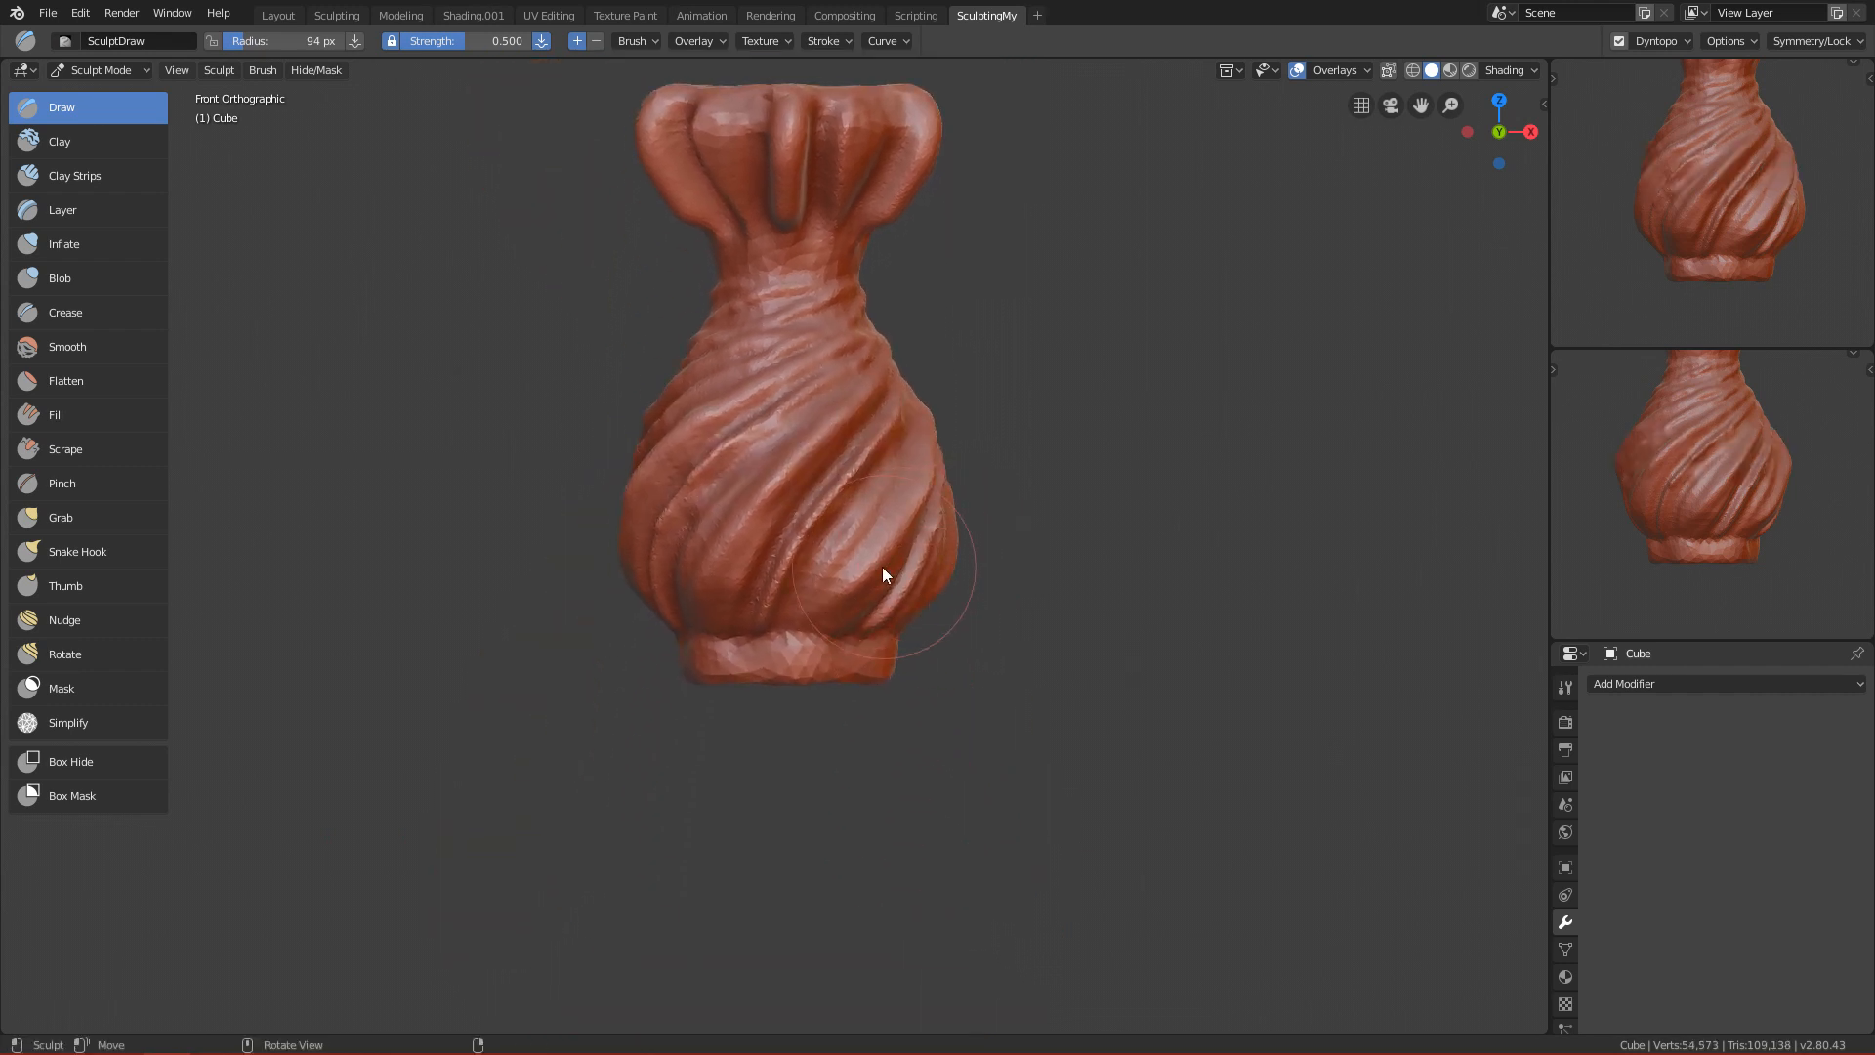
{"action": "key", "text": "f"}
{"action": "left_click", "coordinate": [740, 564]}
{"action": "mouse_move", "coordinate": [814, 693]}
{"action": "left_mouse_down", "text": "ctrl+alt"}
{"action": "mouse_move", "coordinate": [829, 515]}
{"action": "mouse_move", "coordinate": [795, 617]}
{"action": "left_mouse_up", "text": "ctrl+alt"}
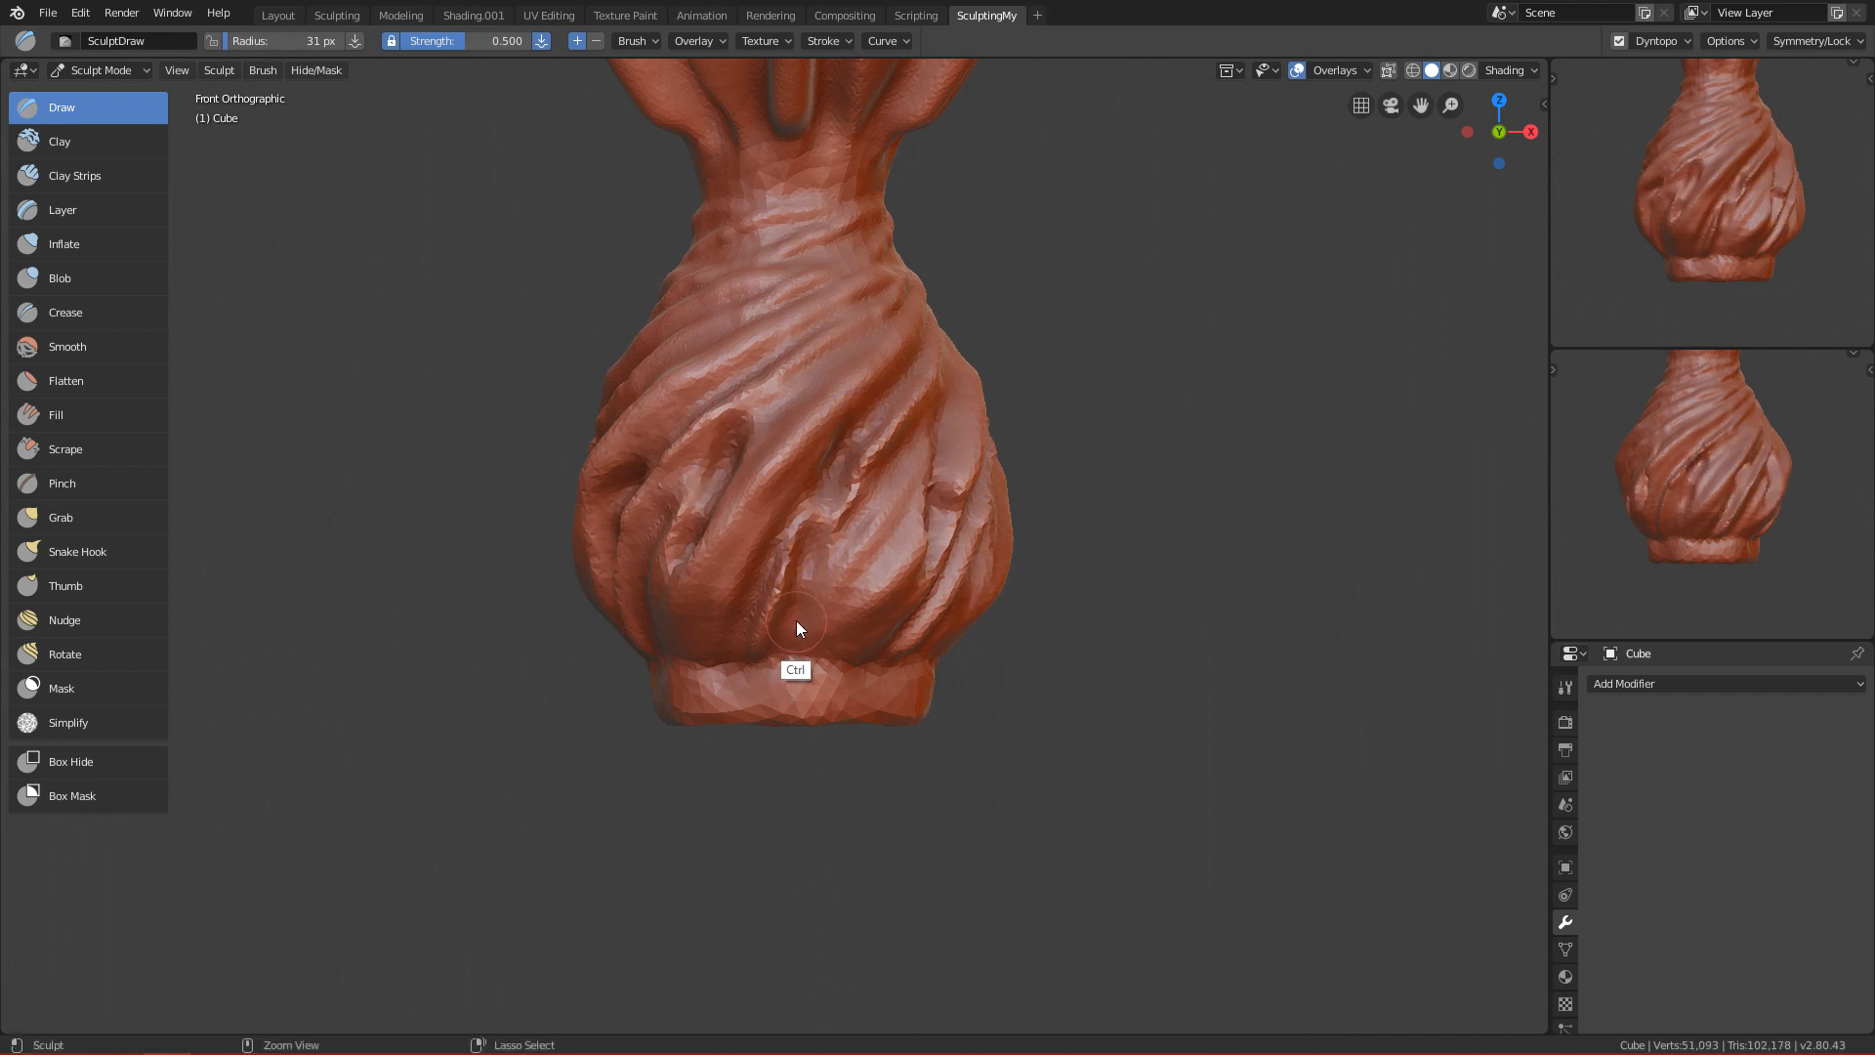
{"action": "left_click_drag", "start_coordinate": [922, 418], "coordinate": [841, 596], "text": "ctrl+alt"}
{"action": "key", "text": "ctrl+z"}
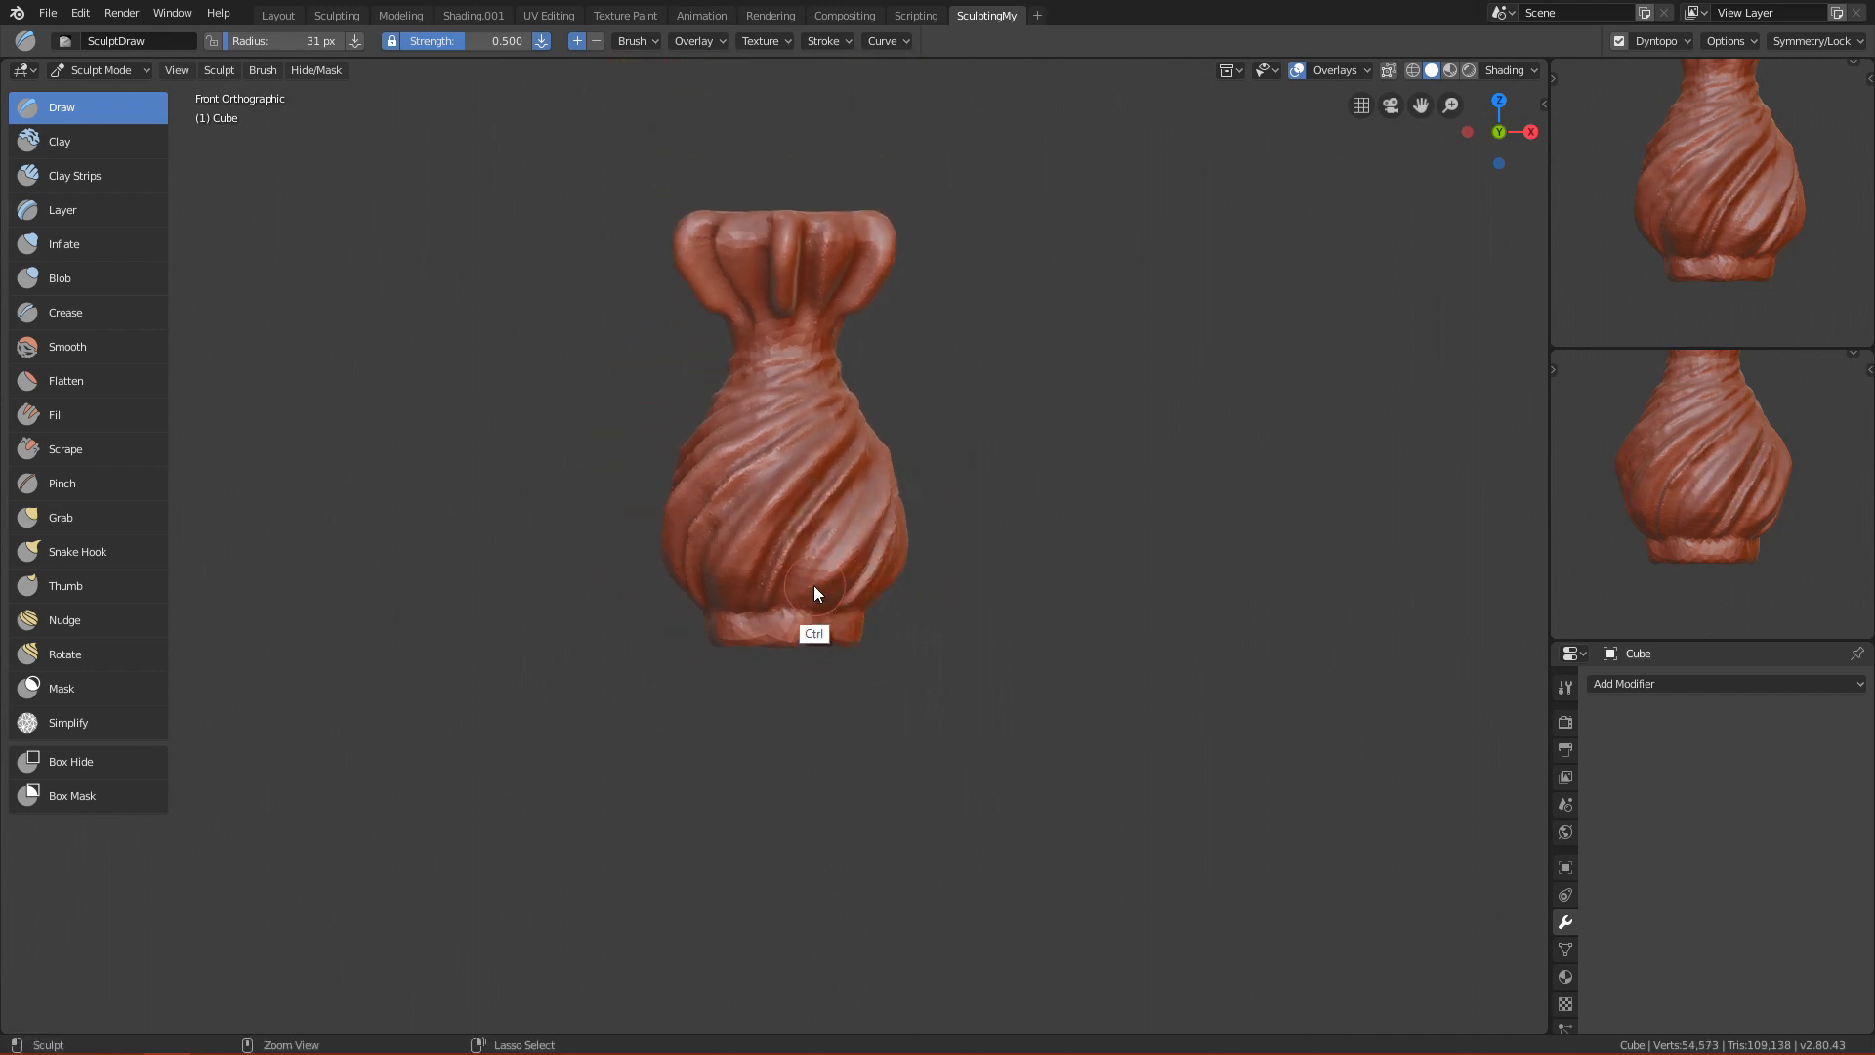
Switch to Object Mode and delete the vase.
{"action": "left_click_drag", "start_coordinate": [857, 457], "coordinate": [881, 483], "text": "ctrl"}
{"action": "key", "text": "ctrl+Tab"}
{"action": "left_click", "coordinate": [730, 504]}
{"action": "key", "text": "x"}
{"action": "left_click", "coordinate": [865, 508]}
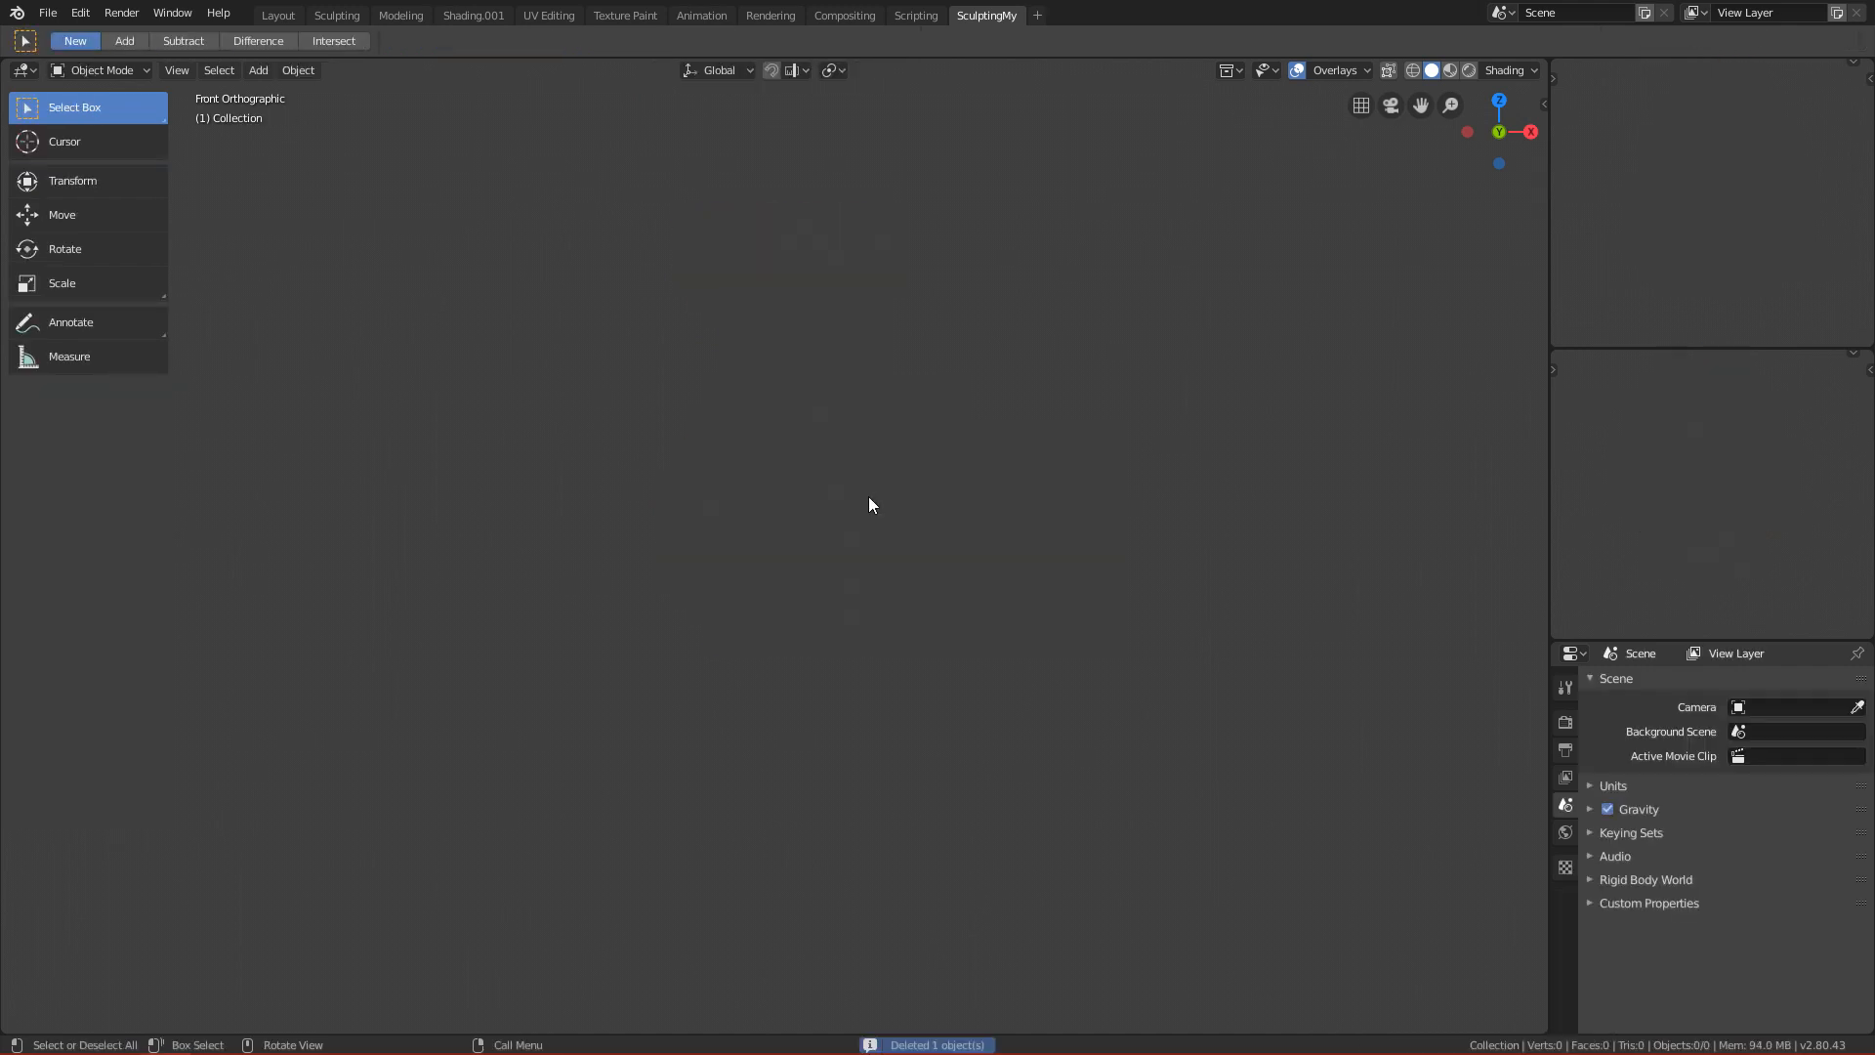
Add a new cube, subdivide it with a level 3 Subdivision Surface modifier and apply the modifier.
{"action": "key", "text": "shift+a"}
{"action": "mouse_move", "coordinate": [889, 491]}
{"action": "left_click", "coordinate": [1005, 507]}
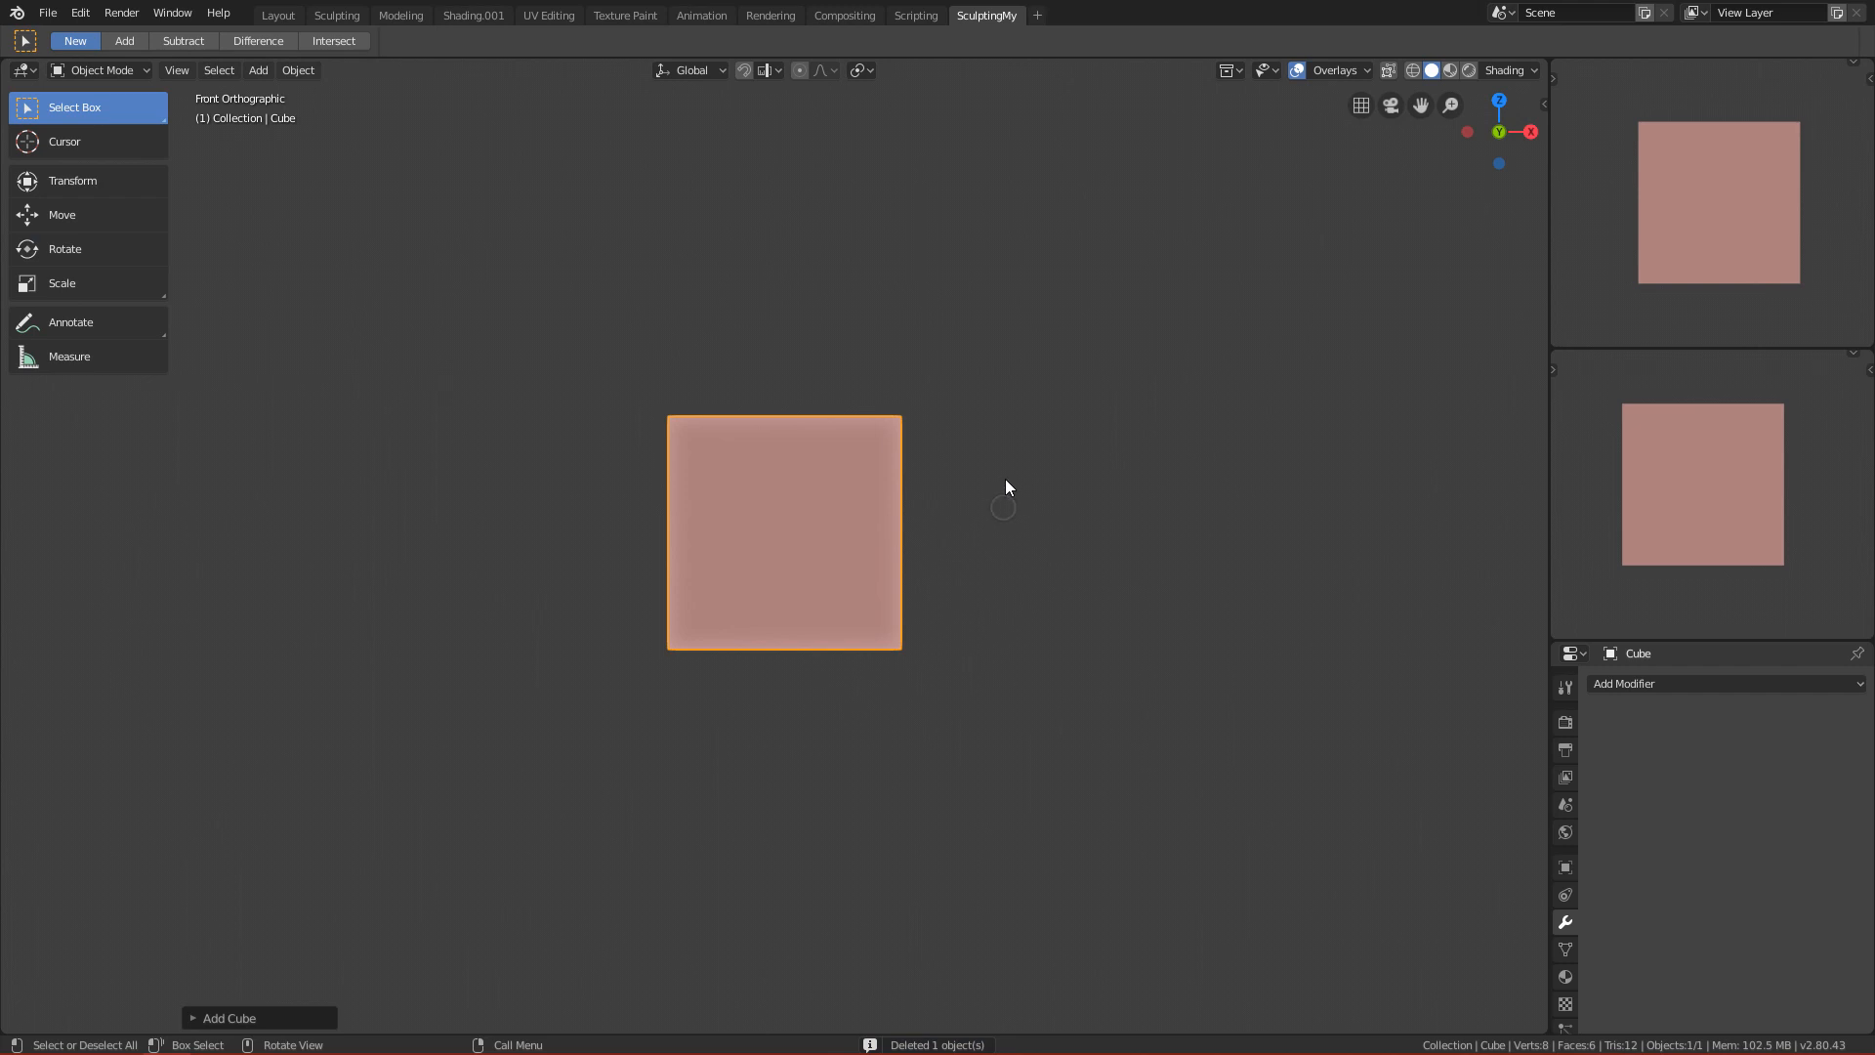
{"action": "key", "text": "ctrl+3"}
{"action": "left_click", "coordinate": [1656, 744]}
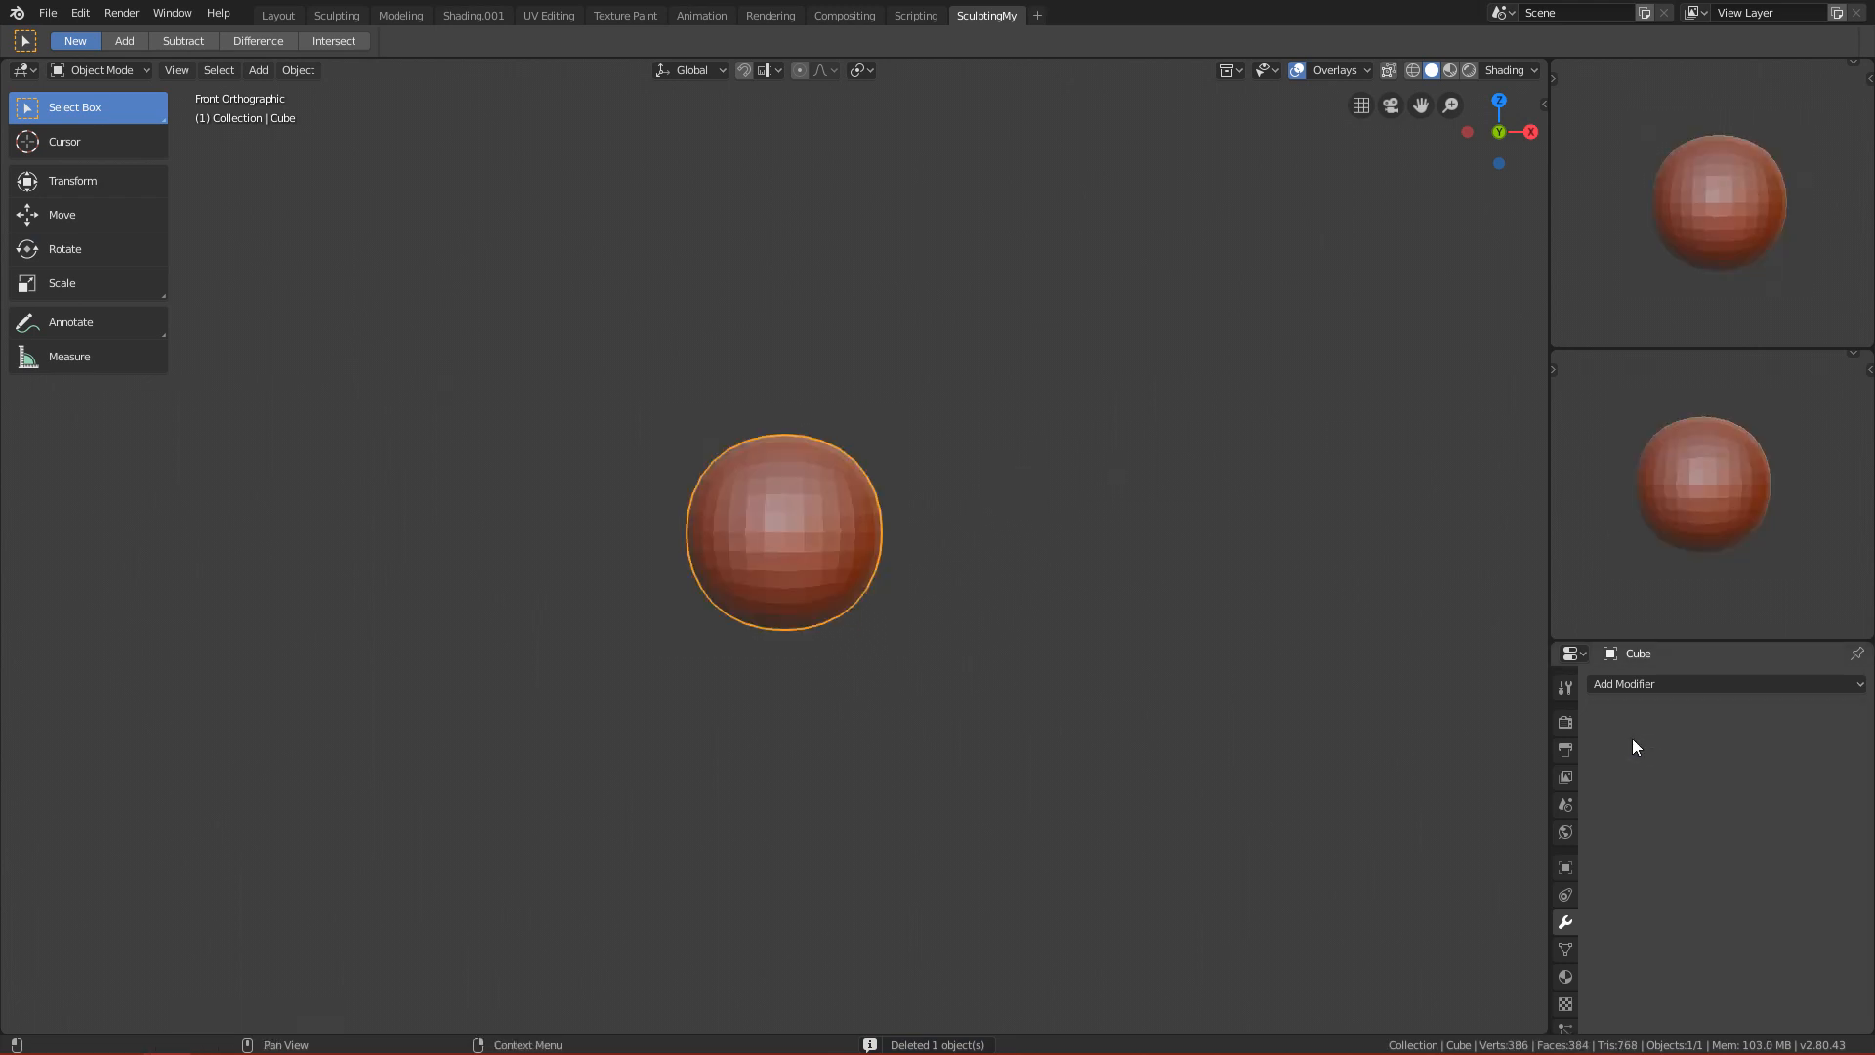
{"action": "scroll", "coordinate": [970, 625], "scroll_direction": "up", "scroll_amount": 2}
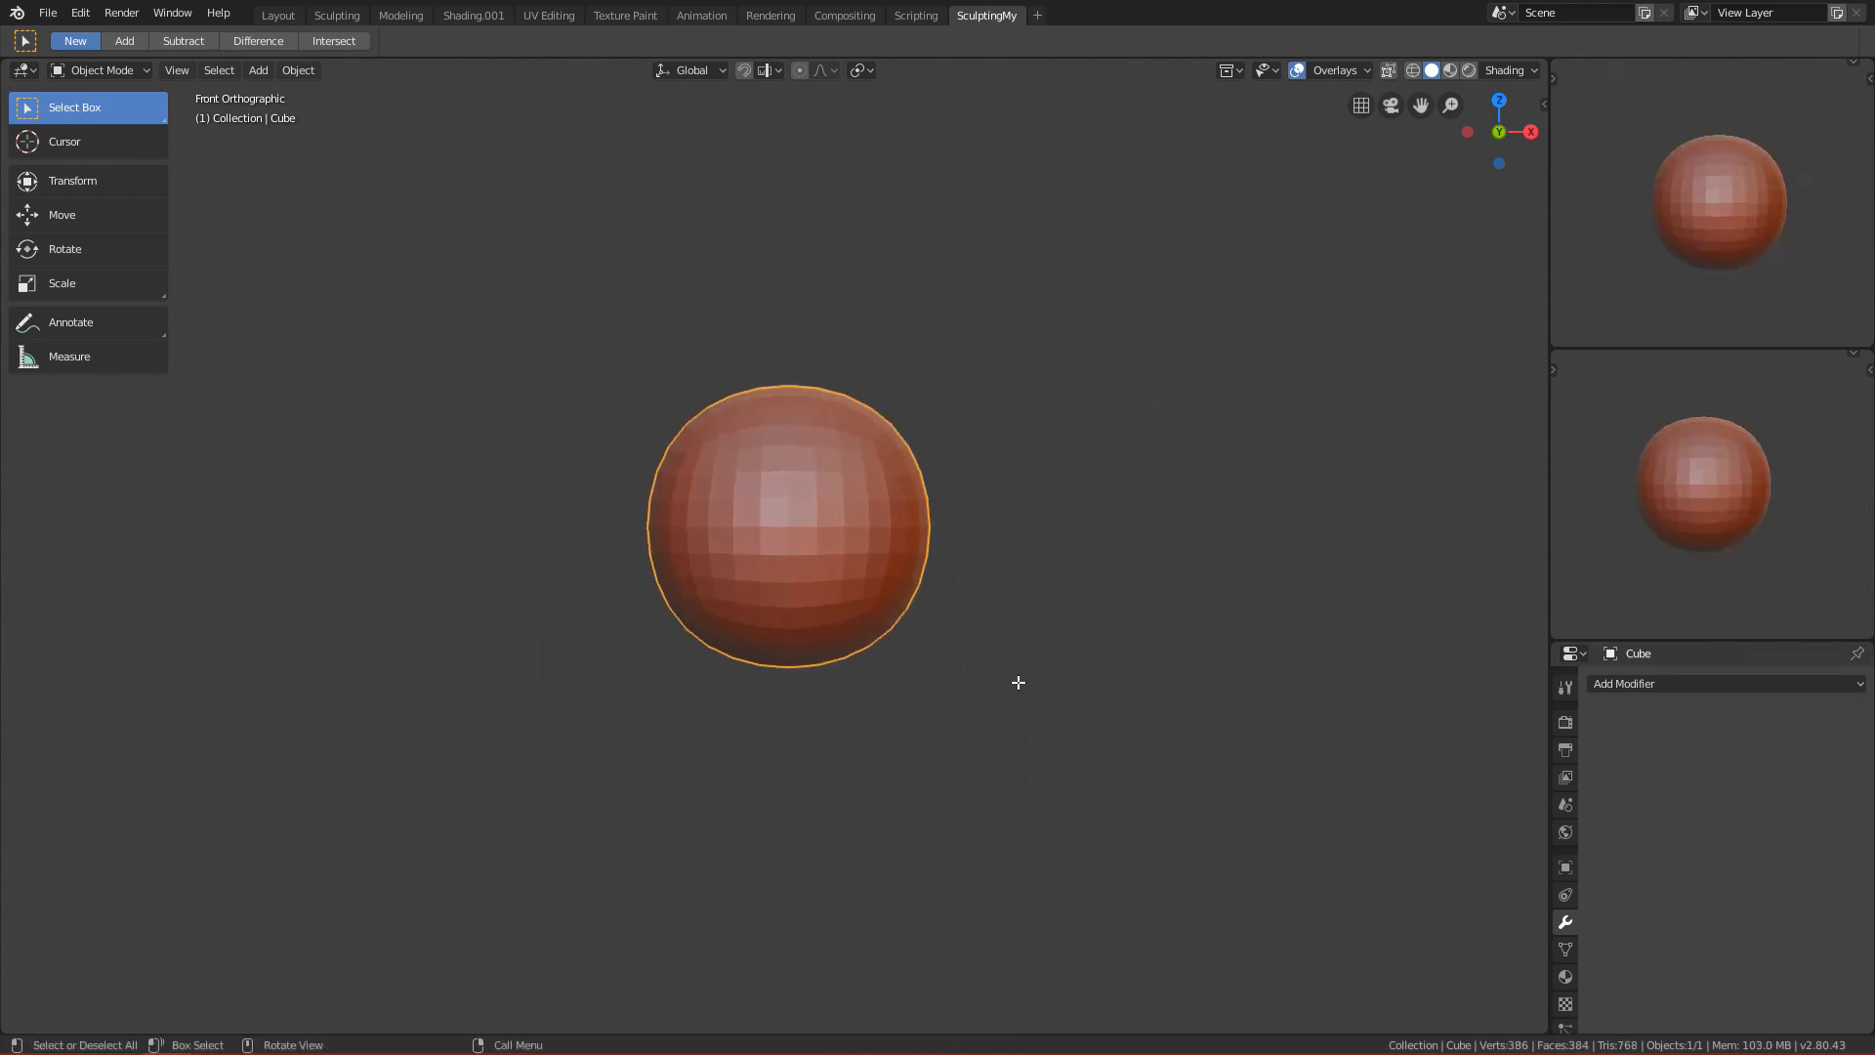
Switch to Sculpt Mode and enable Dyntopo for the rounded cube.
{"action": "key", "text": "ctrl+Tab"}
{"action": "left_click", "coordinate": [1734, 43]}
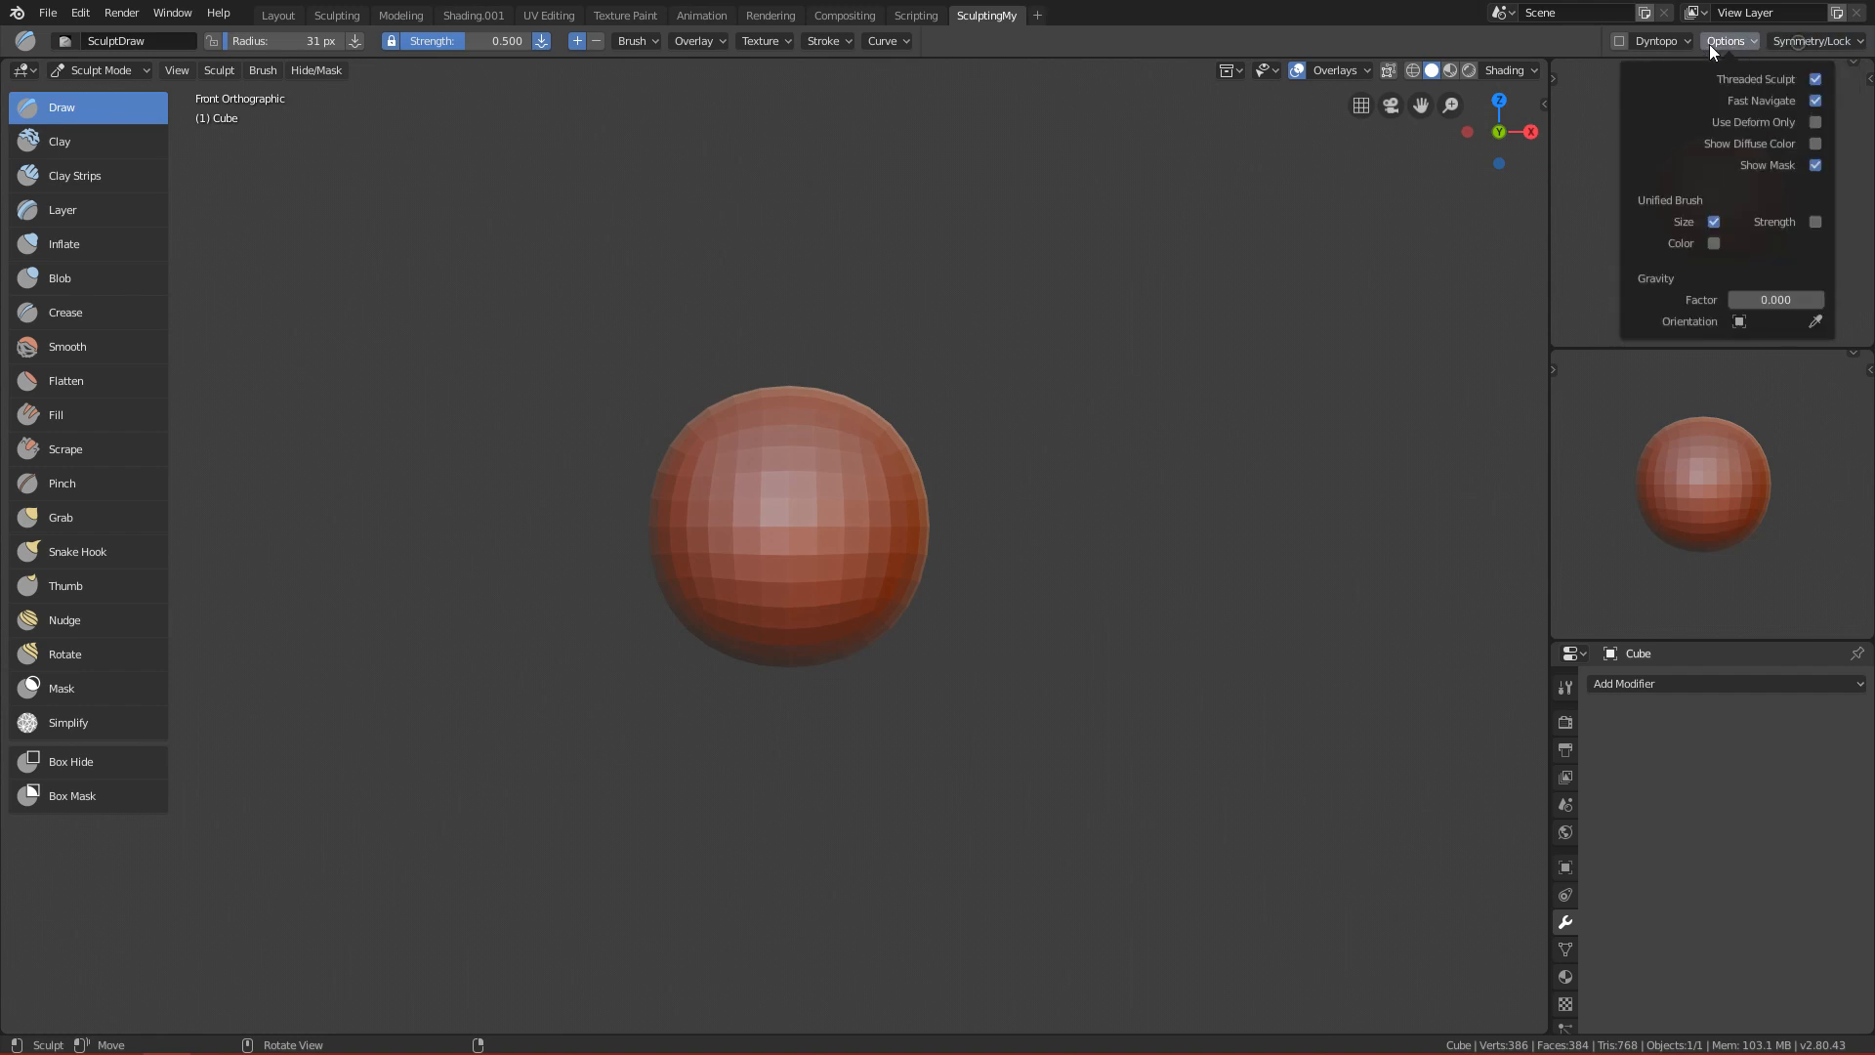
{"action": "left_click", "coordinate": [1620, 40]}
{"action": "left_click", "coordinate": [1629, 100]}
Set the radial symmetry to 4 on the X, Y and Z axes.
{"action": "left_click", "coordinate": [1805, 40]}
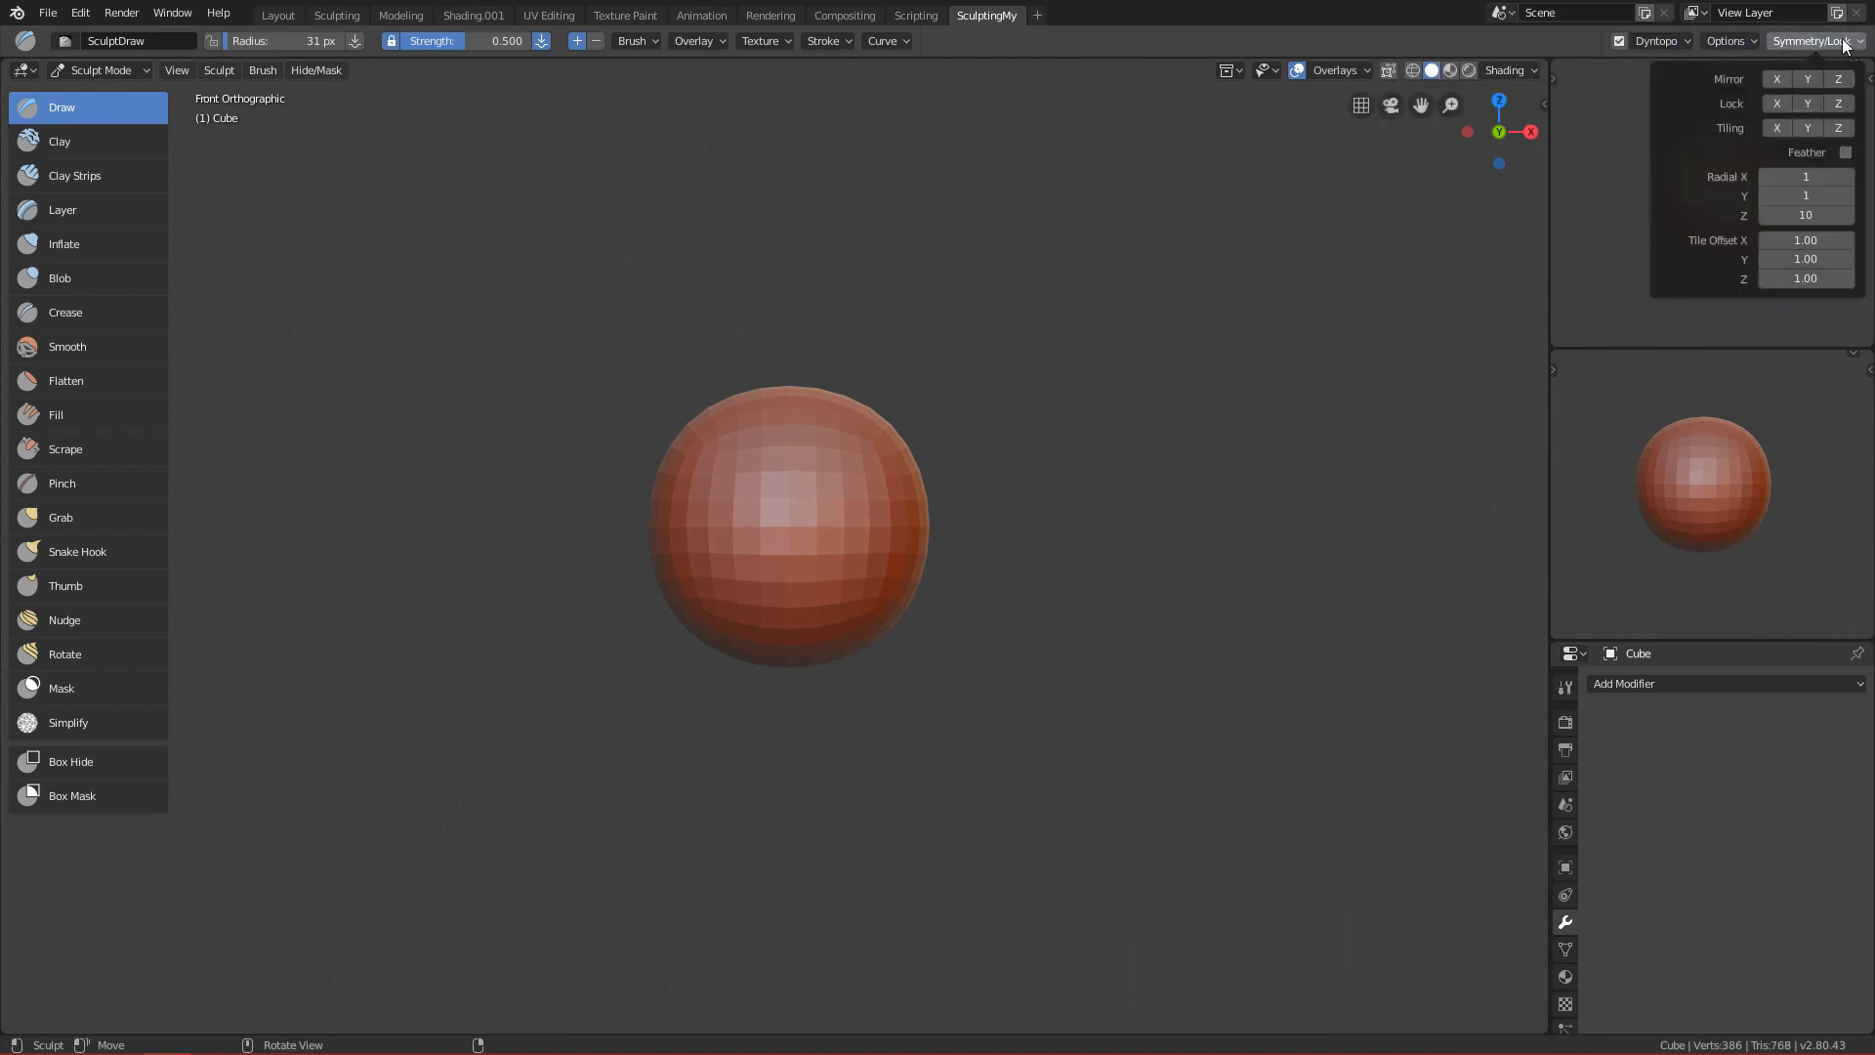
{"action": "left_click", "coordinate": [1822, 41]}
{"action": "left_click", "coordinate": [1763, 214]}
{"action": "left_click", "coordinate": [1763, 214]}
{"action": "left_click", "coordinate": [1764, 214]}
{"action": "left_click", "coordinate": [1765, 214]}
{"action": "left_click", "coordinate": [1765, 214]}
{"action": "left_click", "coordinate": [1847, 196]}
Try Draw strokes on the rounded cube with an 89 px brush radius, and undo them.
{"action": "key", "text": "f"}
{"action": "left_click", "coordinate": [1206, 507]}
{"action": "middle_click_drag", "start_coordinate": [1124, 606], "coordinate": [1082, 526], "text": "ctrl"}
{"action": "mouse_move", "coordinate": [881, 463]}
{"action": "left_mouse_down"}
{"action": "mouse_move", "coordinate": [876, 539]}
{"action": "mouse_move", "coordinate": [894, 459]}
{"action": "mouse_move", "coordinate": [898, 505]}
{"action": "mouse_move", "coordinate": [885, 608]}
{"action": "mouse_move", "coordinate": [892, 446]}
{"action": "left_mouse_up"}
{"action": "mouse_move", "coordinate": [900, 587]}
{"action": "middle_mouse_down"}
{"action": "mouse_move", "coordinate": [795, 598]}
{"action": "mouse_move", "coordinate": [690, 649]}
{"action": "mouse_move", "coordinate": [557, 523]}
{"action": "mouse_move", "coordinate": [640, 693]}
{"action": "mouse_move", "coordinate": [956, 713]}
{"action": "mouse_move", "coordinate": [630, 580]}
{"action": "middle_mouse_up"}
{"action": "key", "text": "ctrl+z"}
{"action": "key", "text": "ctrl+z"}
{"action": "key", "text": "ctrl+z"}
{"action": "key", "text": "ctrl+z"}
{"action": "key", "text": "ctrl+z"}
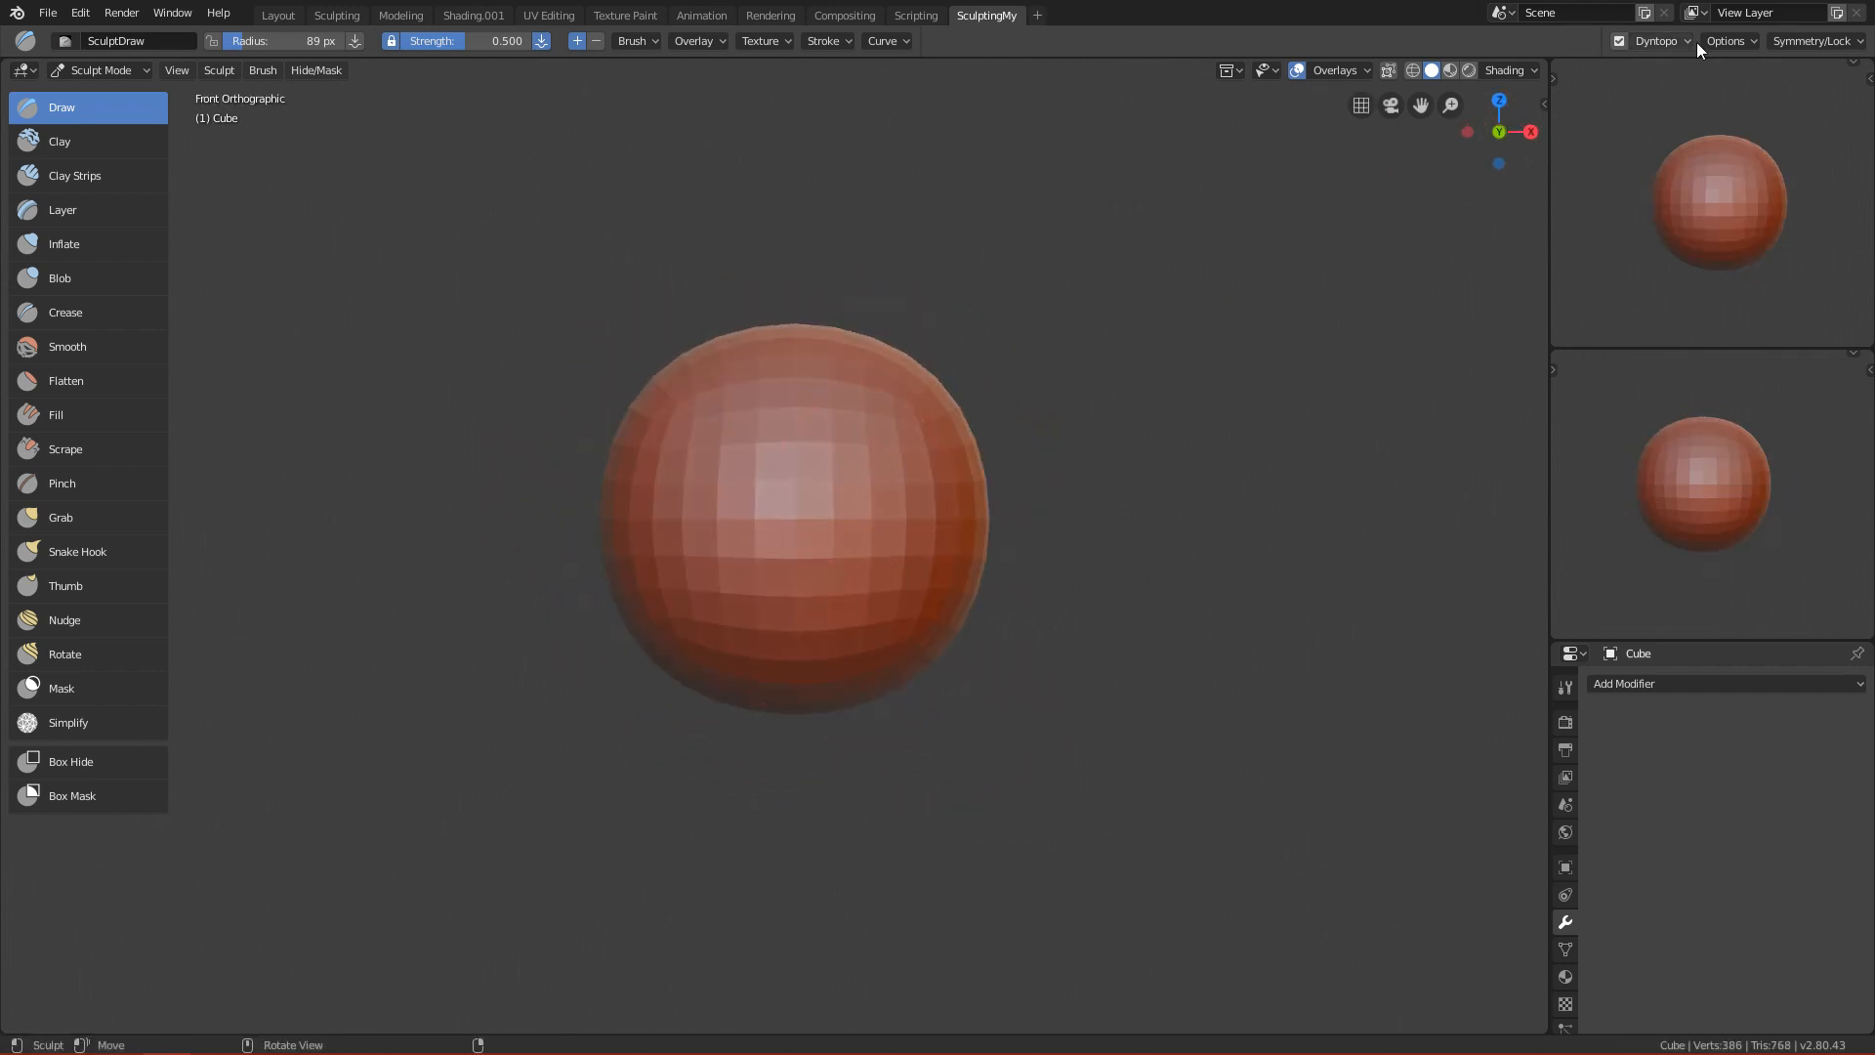
Turn on mirroring on X, Y and Z and draw raised bumps around the form with a 125 px brush radius.
{"action": "left_click", "coordinate": [1789, 38]}
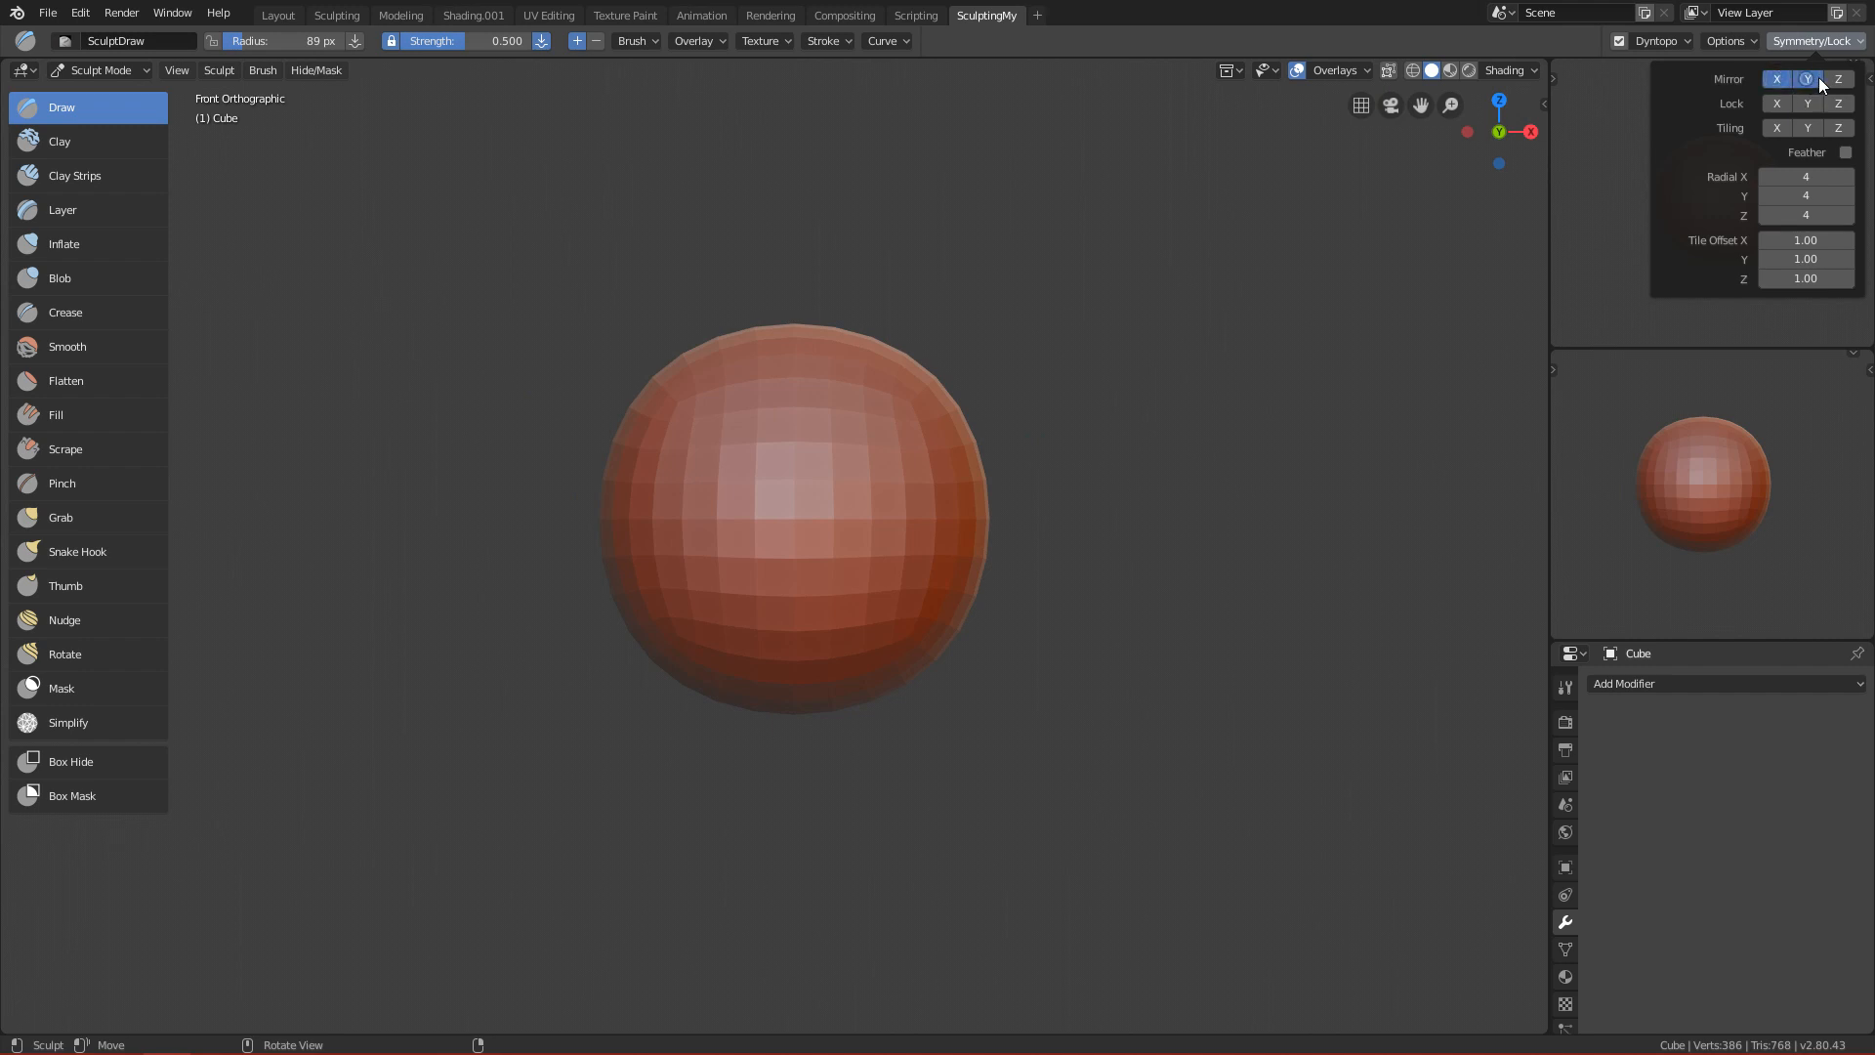
{"action": "key", "text": "f"}
{"action": "left_click", "coordinate": [1133, 355]}
{"action": "left_click_drag", "start_coordinate": [938, 465], "coordinate": [922, 557]}
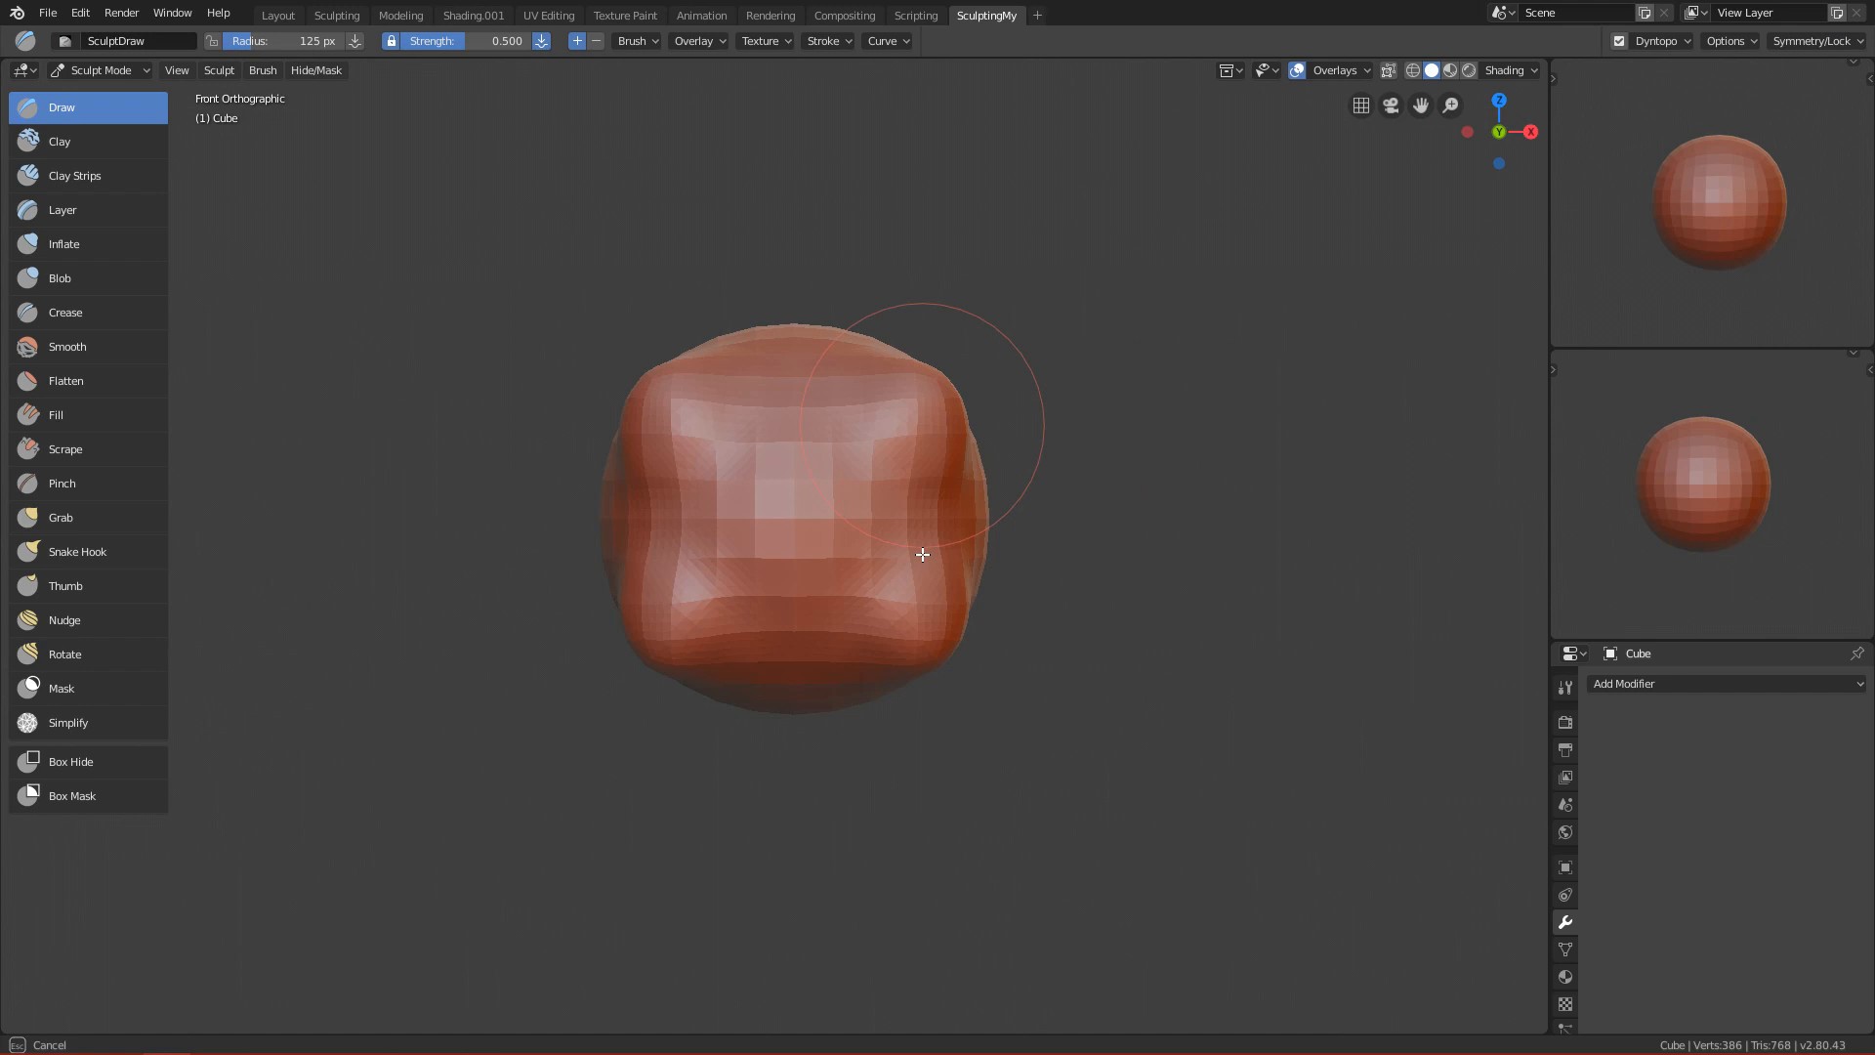
{"action": "left_click_drag", "start_coordinate": [922, 554], "coordinate": [928, 476]}
Reduce the brush radius to 100 px and carve a round hollow into the center of the front face.
{"action": "mouse_move", "coordinate": [937, 536]}
{"action": "middle_mouse_down", "text": "alt"}
{"action": "mouse_move", "coordinate": [833, 657]}
{"action": "mouse_move", "coordinate": [742, 594]}
{"action": "mouse_move", "coordinate": [913, 560]}
{"action": "mouse_move", "coordinate": [922, 538]}
{"action": "middle_mouse_up", "text": "alt"}
{"action": "key", "text": "bracketleft"}
{"action": "key", "text": "bracketleft"}
{"action": "mouse_move", "coordinate": [774, 499]}
{"action": "left_mouse_down", "text": "ctrl"}
{"action": "mouse_move", "coordinate": [777, 540]}
{"action": "mouse_move", "coordinate": [799, 534]}
{"action": "left_mouse_up", "text": "ctrl"}
{"action": "middle_click_drag", "start_coordinate": [854, 607], "coordinate": [674, 442], "text": "alt"}
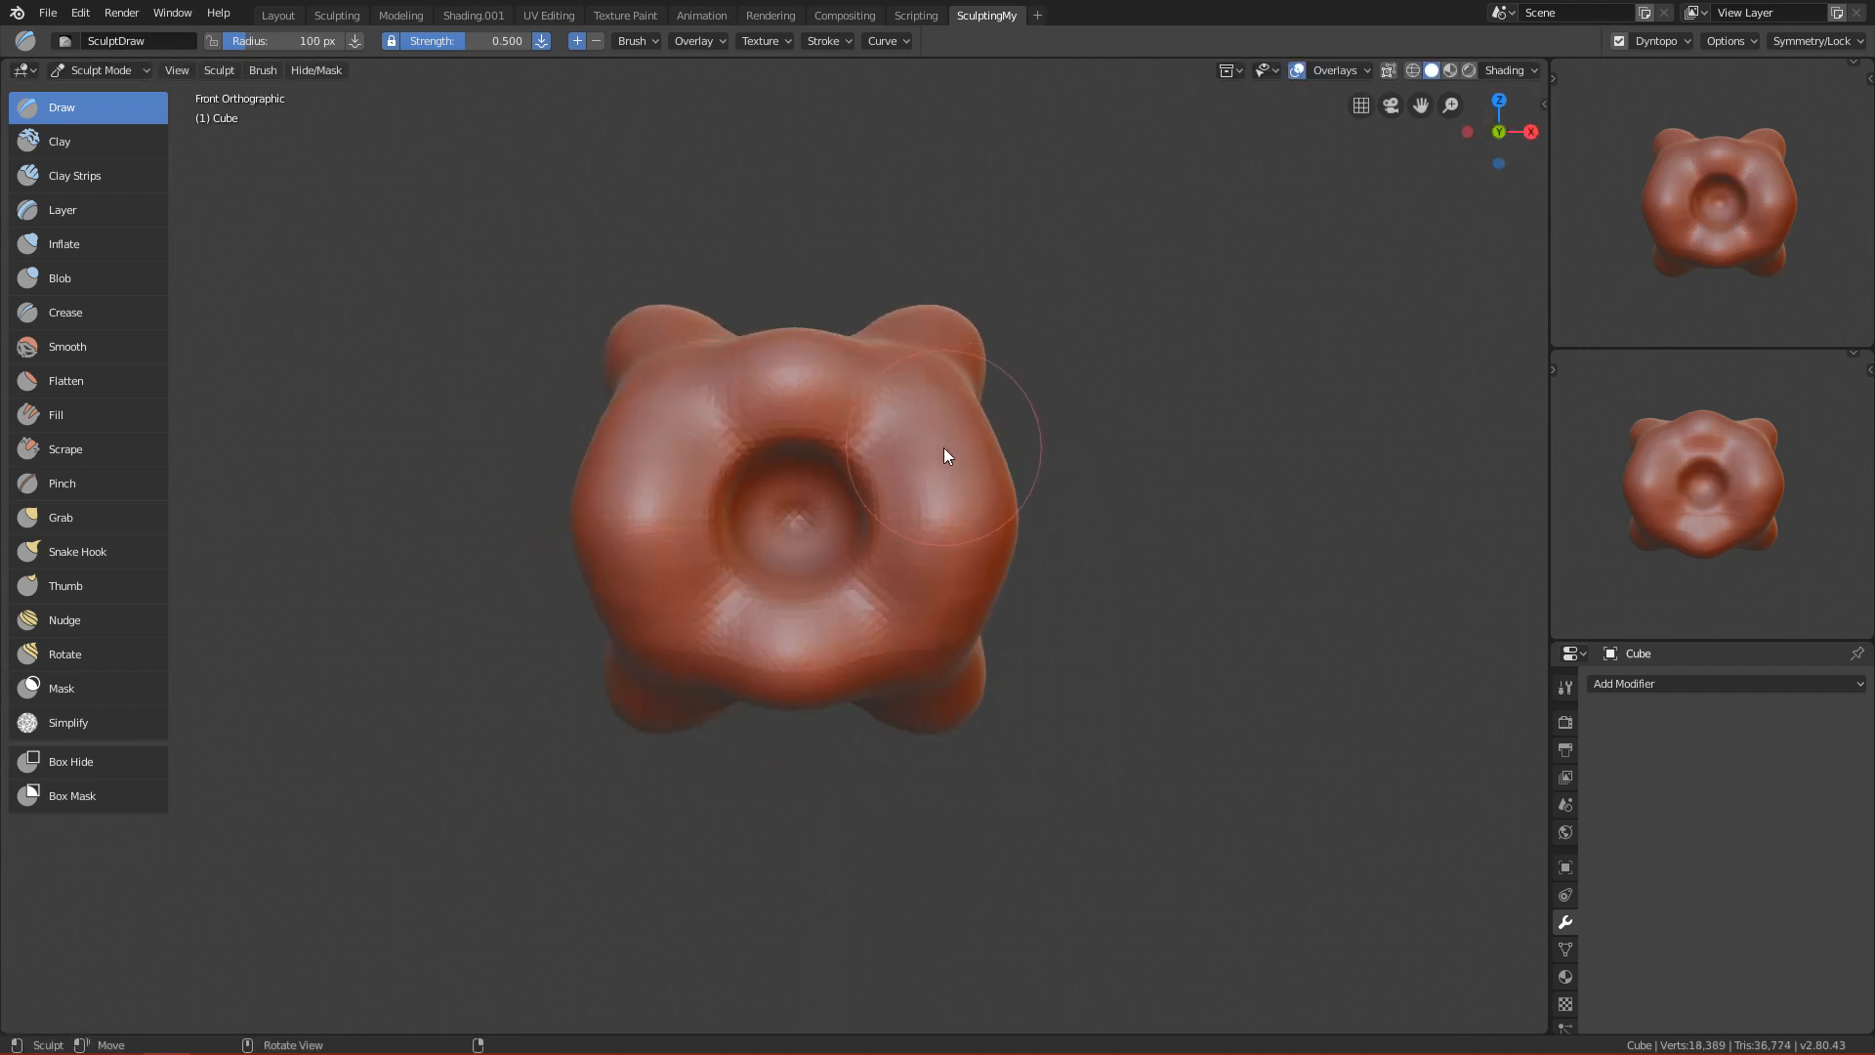
Switch to the Snake Hook brush and pull the bumps outward into long symmetrical spikes.
{"action": "key", "text": "k"}
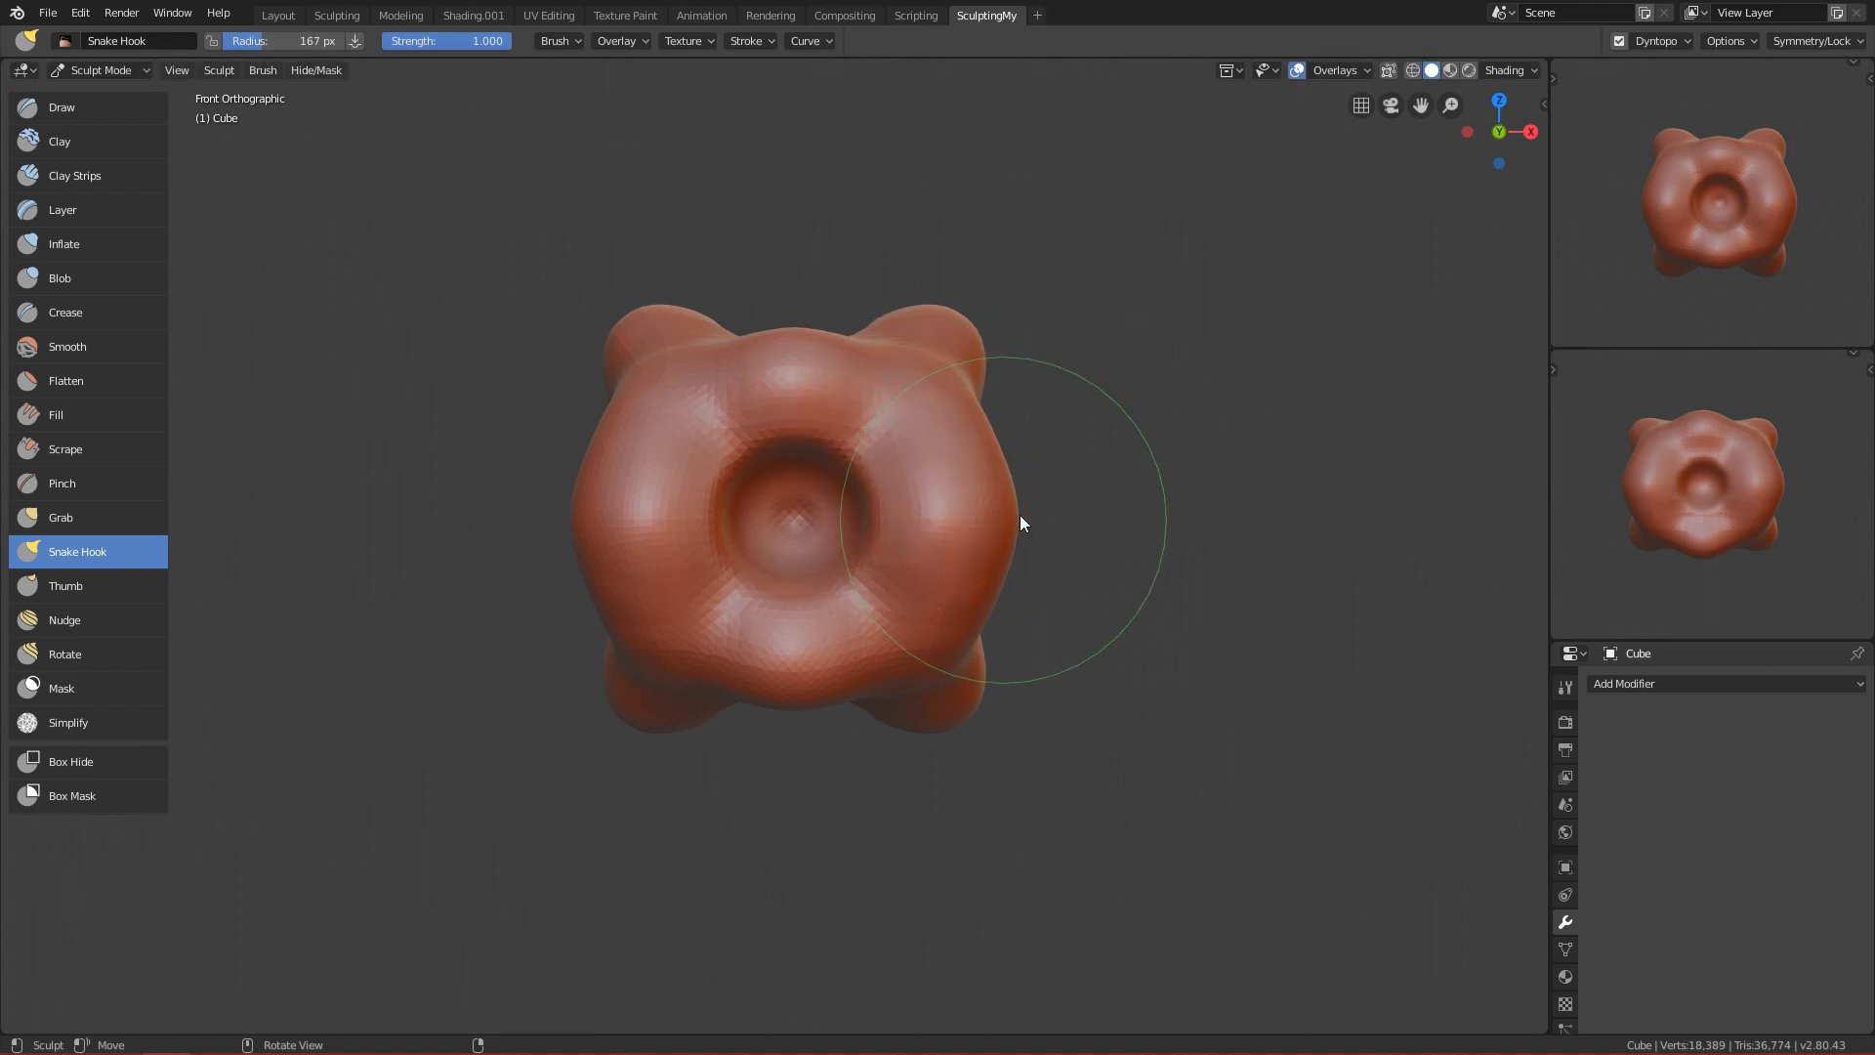
{"action": "left_click_drag", "start_coordinate": [1057, 522], "coordinate": [1058, 526]}
{"action": "mouse_move", "coordinate": [938, 575]}
{"action": "left_mouse_down", "text": "ctrl+alt"}
{"action": "mouse_move", "coordinate": [912, 629]}
{"action": "mouse_move", "coordinate": [875, 436]}
{"action": "left_mouse_up", "text": "ctrl+alt"}
{"action": "left_click_drag", "start_coordinate": [924, 374], "coordinate": [901, 483]}
{"action": "mouse_move", "coordinate": [971, 506]}
{"action": "middle_mouse_down"}
{"action": "mouse_move", "coordinate": [764, 533]}
{"action": "mouse_move", "coordinate": [818, 420]}
{"action": "mouse_move", "coordinate": [777, 532]}
{"action": "middle_mouse_up"}
Examine the spiked form's symmetry from the front, from below and from the left side.
{"action": "key", "text": "grave"}
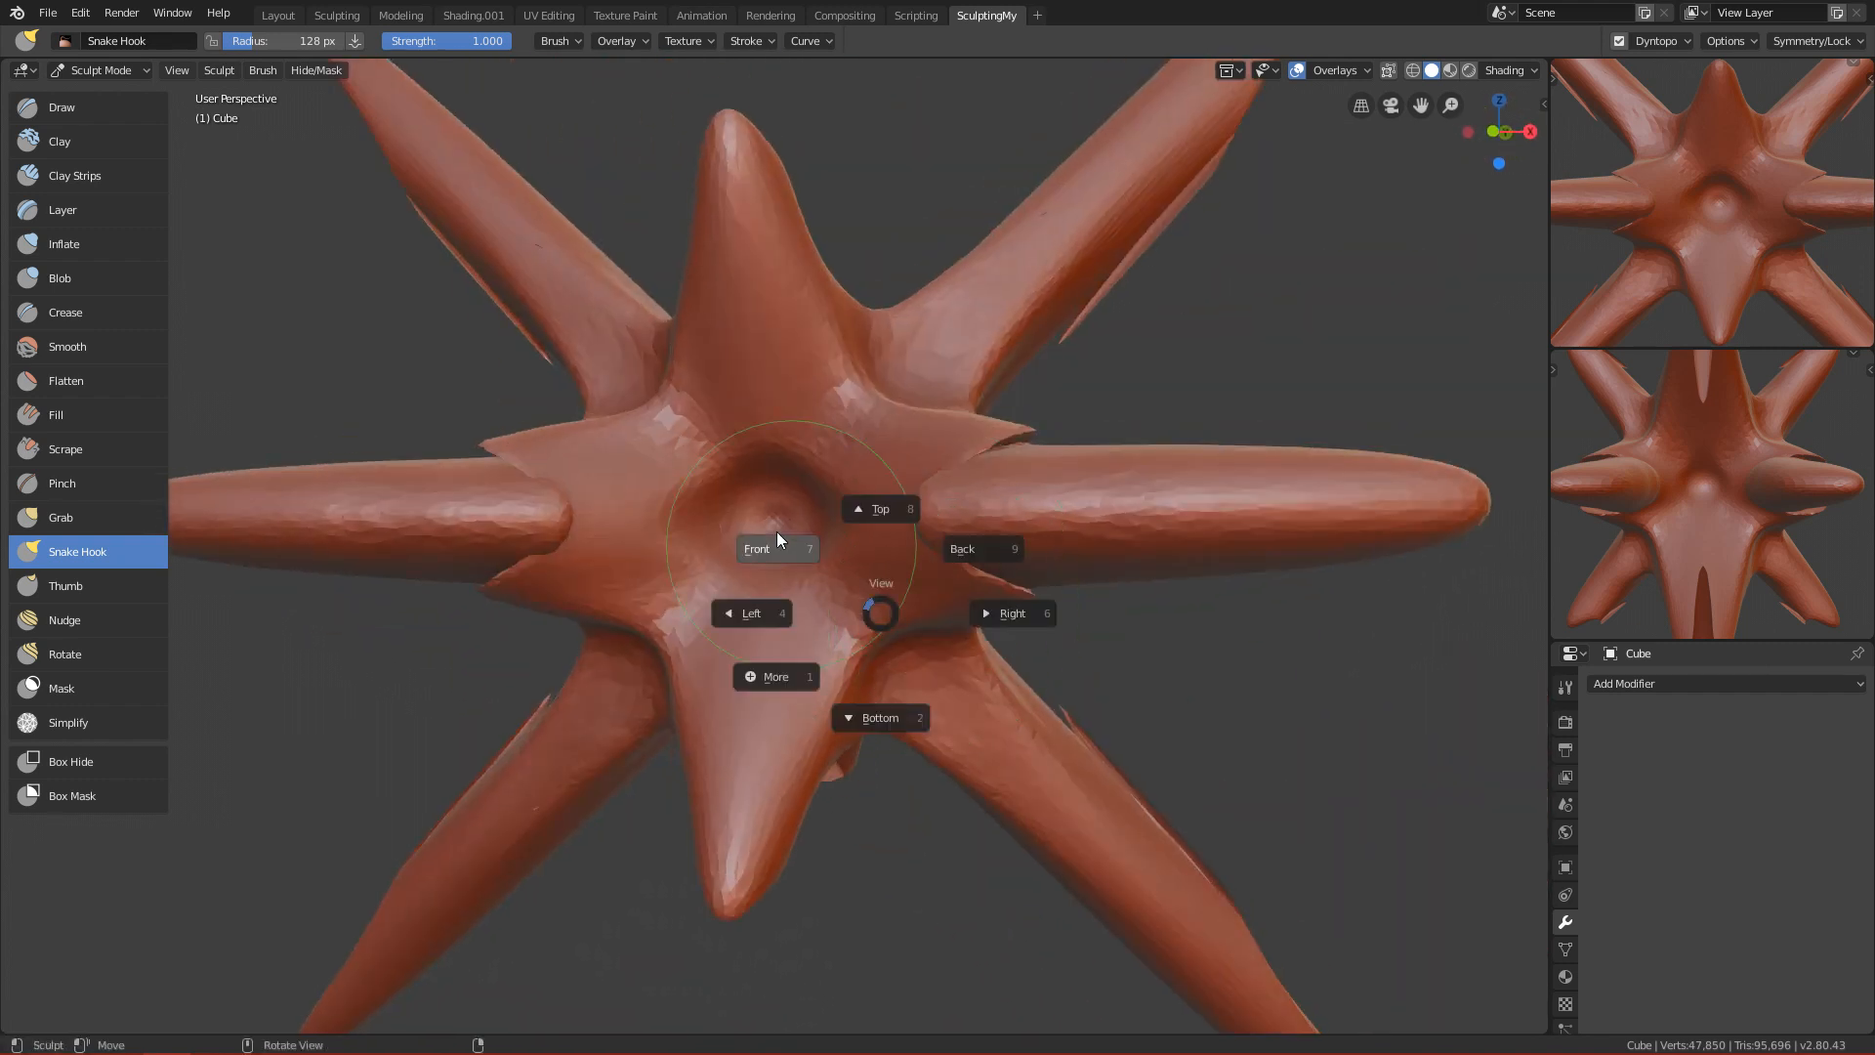
{"action": "left_click", "coordinate": [879, 728]}
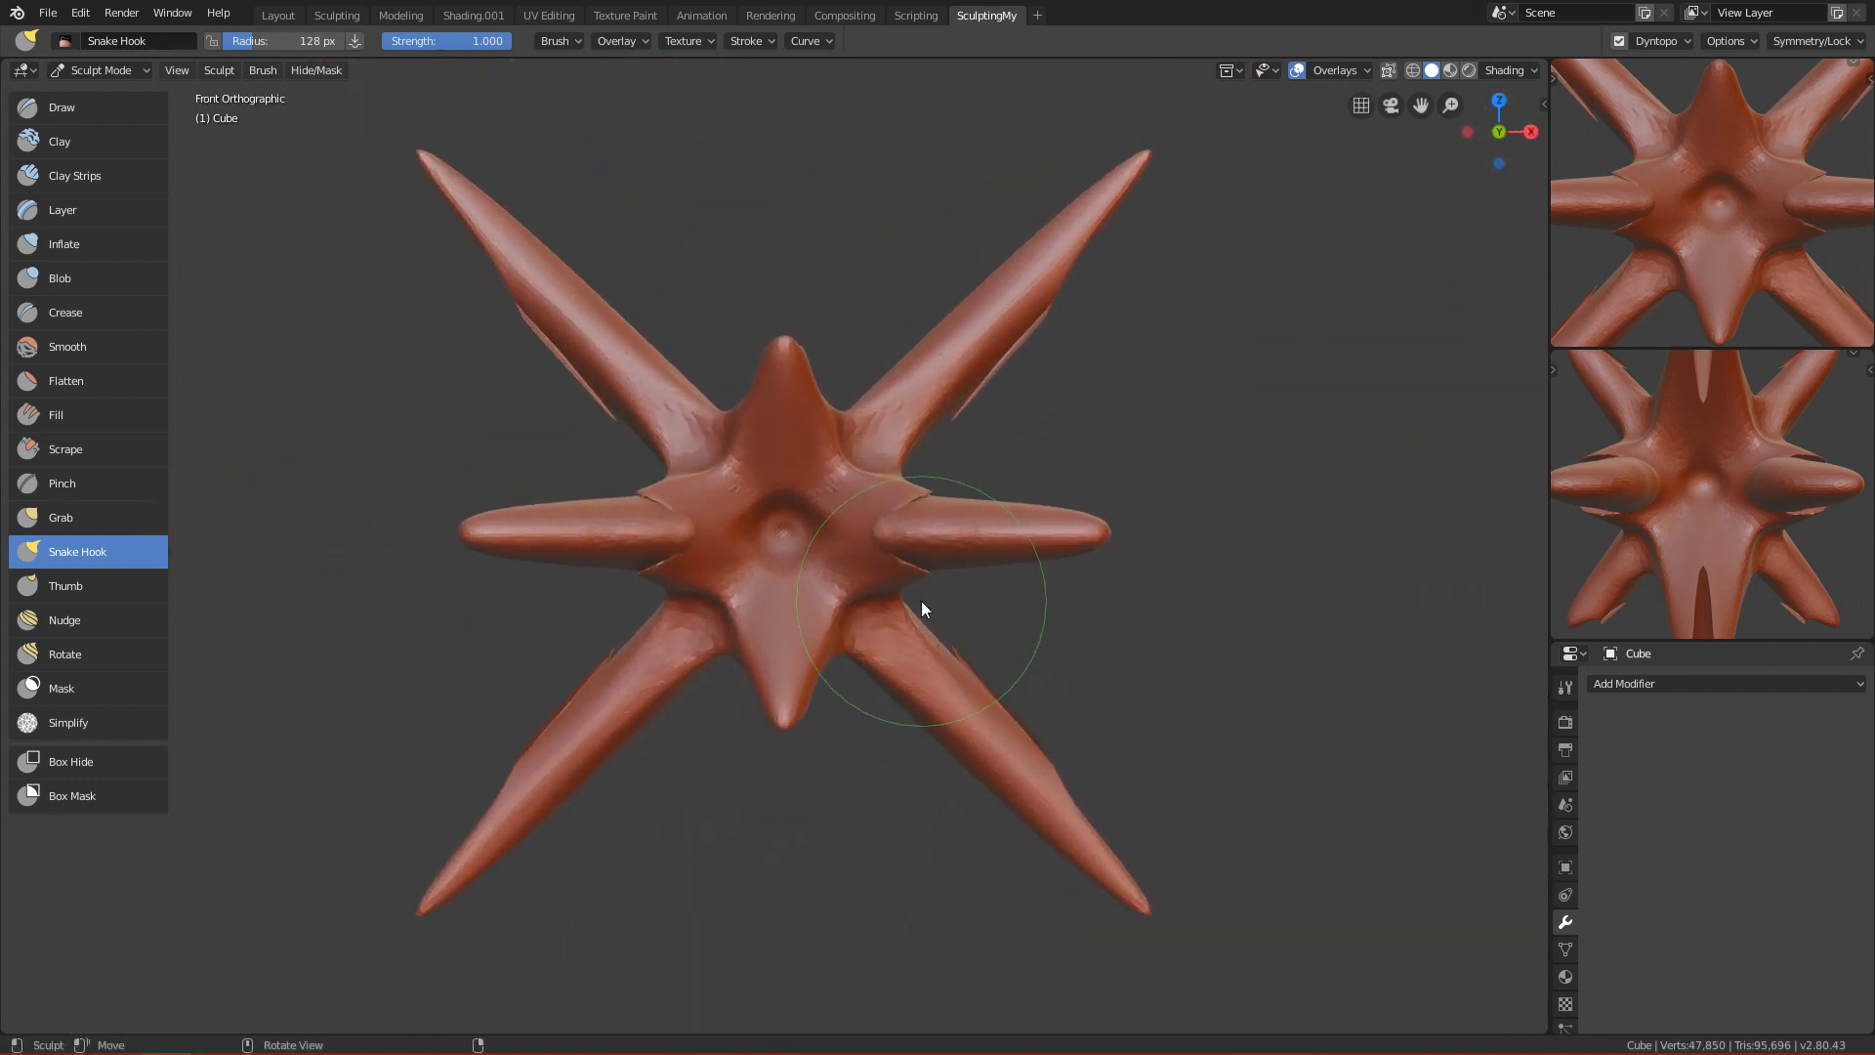
{"action": "mouse_move", "coordinate": [1037, 448]}
{"action": "middle_mouse_down", "text": "alt"}
{"action": "mouse_move", "coordinate": [959, 645]}
{"action": "mouse_move", "coordinate": [1039, 705]}
{"action": "middle_mouse_up", "text": "alt"}
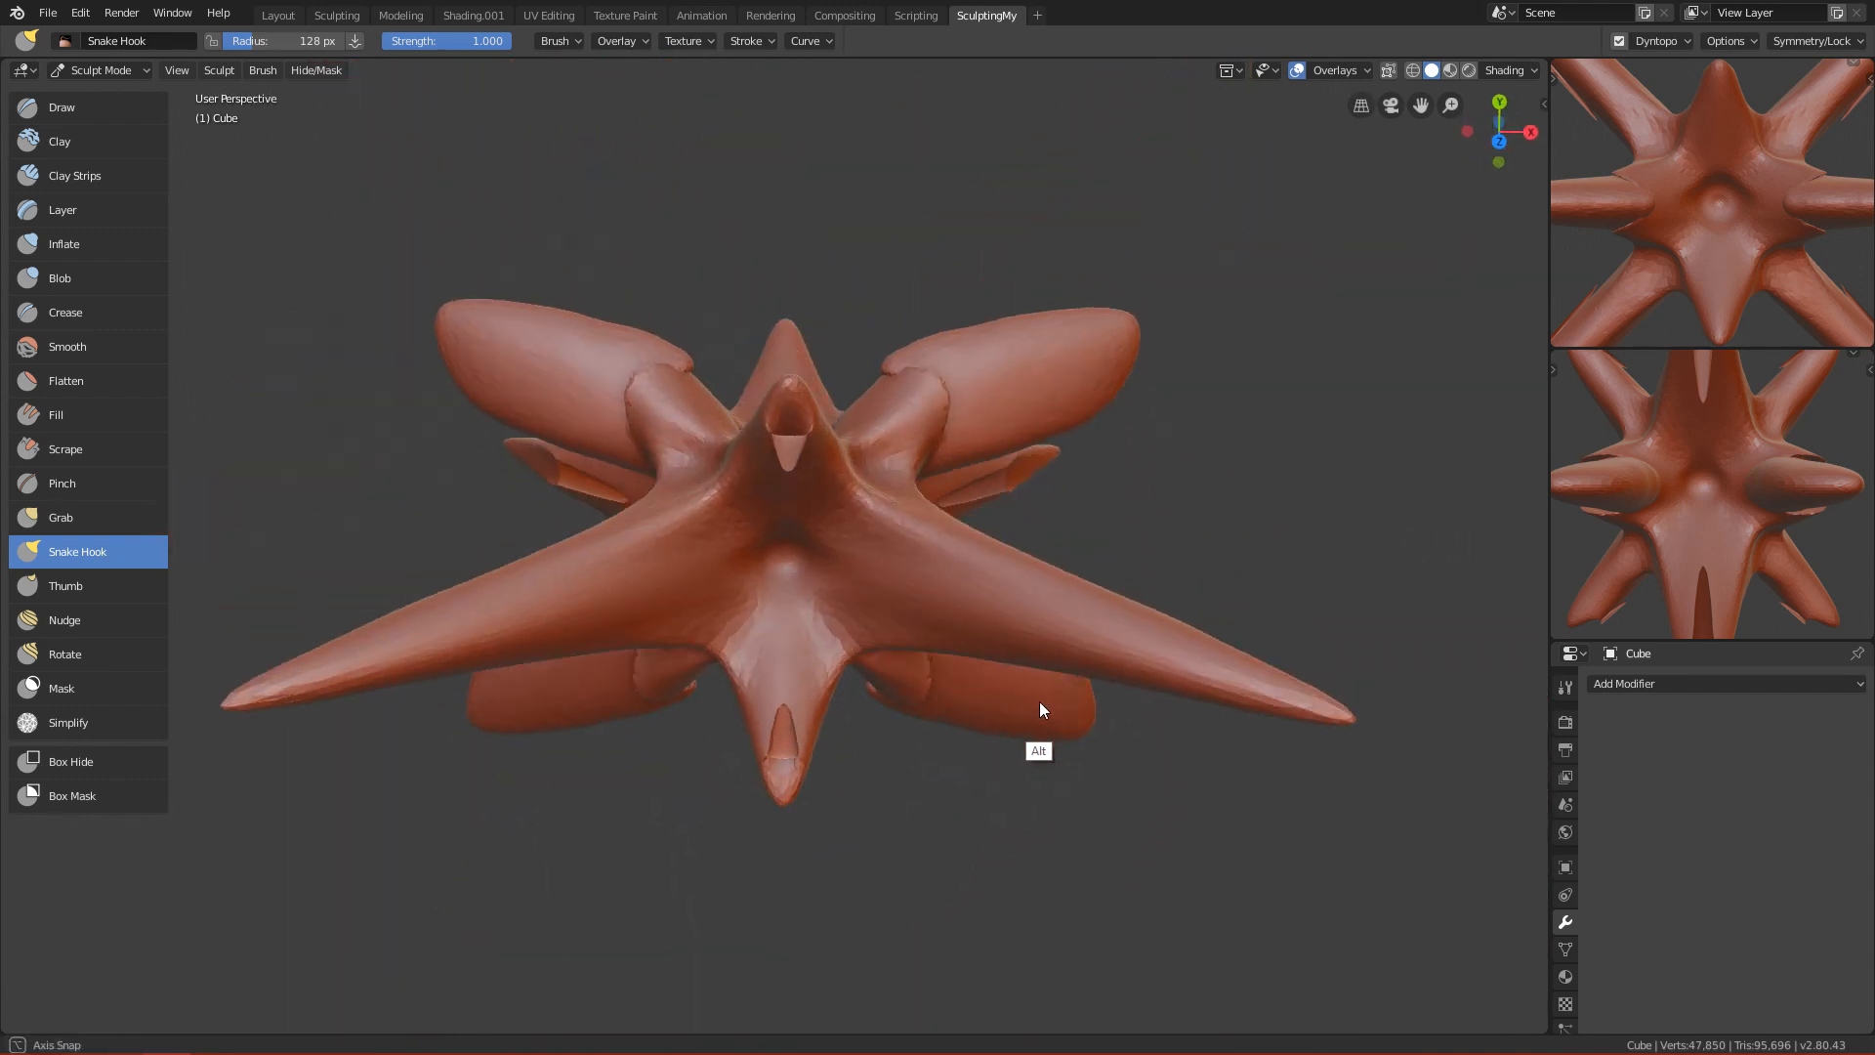
{"action": "left_click_drag", "start_coordinate": [1039, 705], "coordinate": [1001, 606], "text": "alt"}
{"action": "left_click_drag", "start_coordinate": [916, 793], "coordinate": [870, 670], "text": "ctrl+alt"}
{"action": "mouse_move", "coordinate": [840, 737]}
{"action": "left_mouse_down", "text": "alt"}
{"action": "mouse_move", "coordinate": [752, 656]}
{"action": "mouse_move", "coordinate": [768, 699]}
{"action": "mouse_move", "coordinate": [889, 506]}
{"action": "mouse_move", "coordinate": [870, 210]}
{"action": "mouse_move", "coordinate": [753, 273]}
{"action": "mouse_move", "coordinate": [765, 557]}
{"action": "left_mouse_up", "text": "alt"}
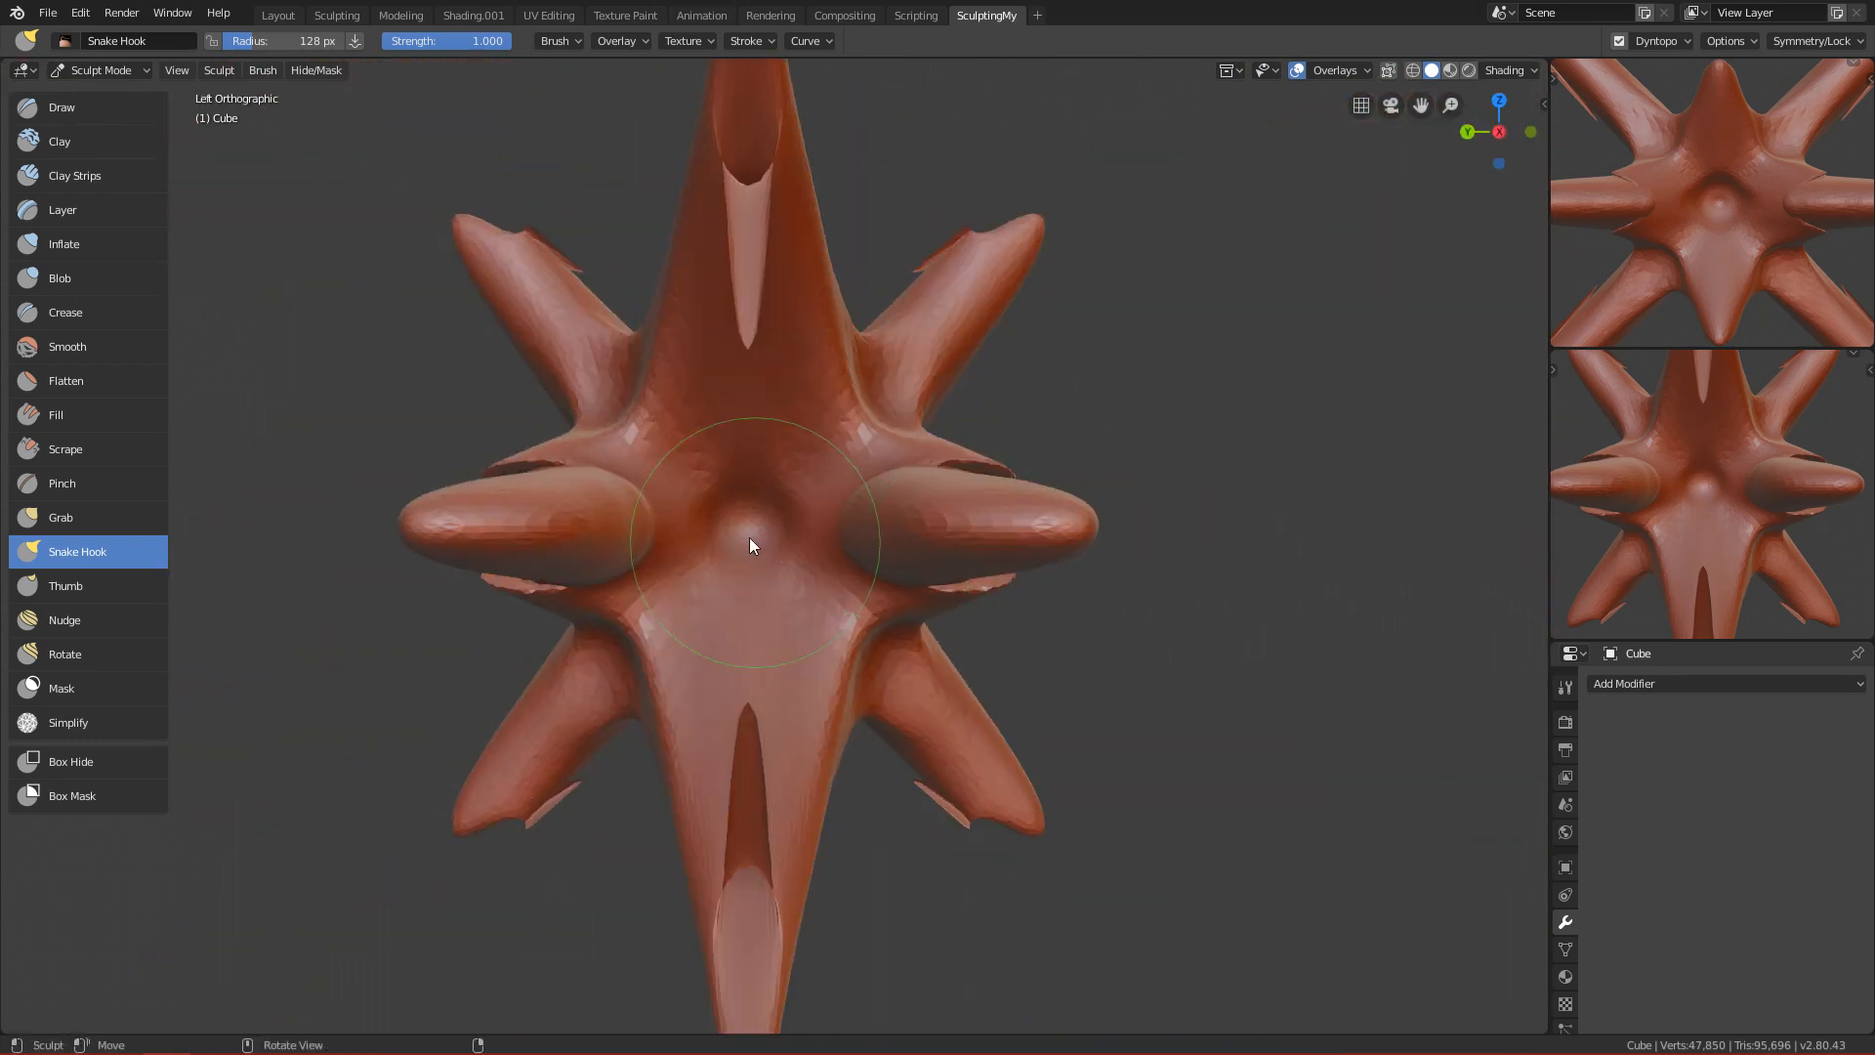
{"action": "key", "text": "KP_1"}
Set the brush radius to 45 px and smooth the rough creases along the spikes and around their bases.
{"action": "key", "text": "f"}
{"action": "left_click", "coordinate": [775, 584]}
{"action": "mouse_move", "coordinate": [1113, 303]}
{"action": "left_mouse_down", "text": "shift"}
{"action": "mouse_move", "coordinate": [1088, 308]}
{"action": "mouse_move", "coordinate": [1139, 248]}
{"action": "mouse_move", "coordinate": [1065, 404]}
{"action": "left_mouse_up", "text": "shift"}
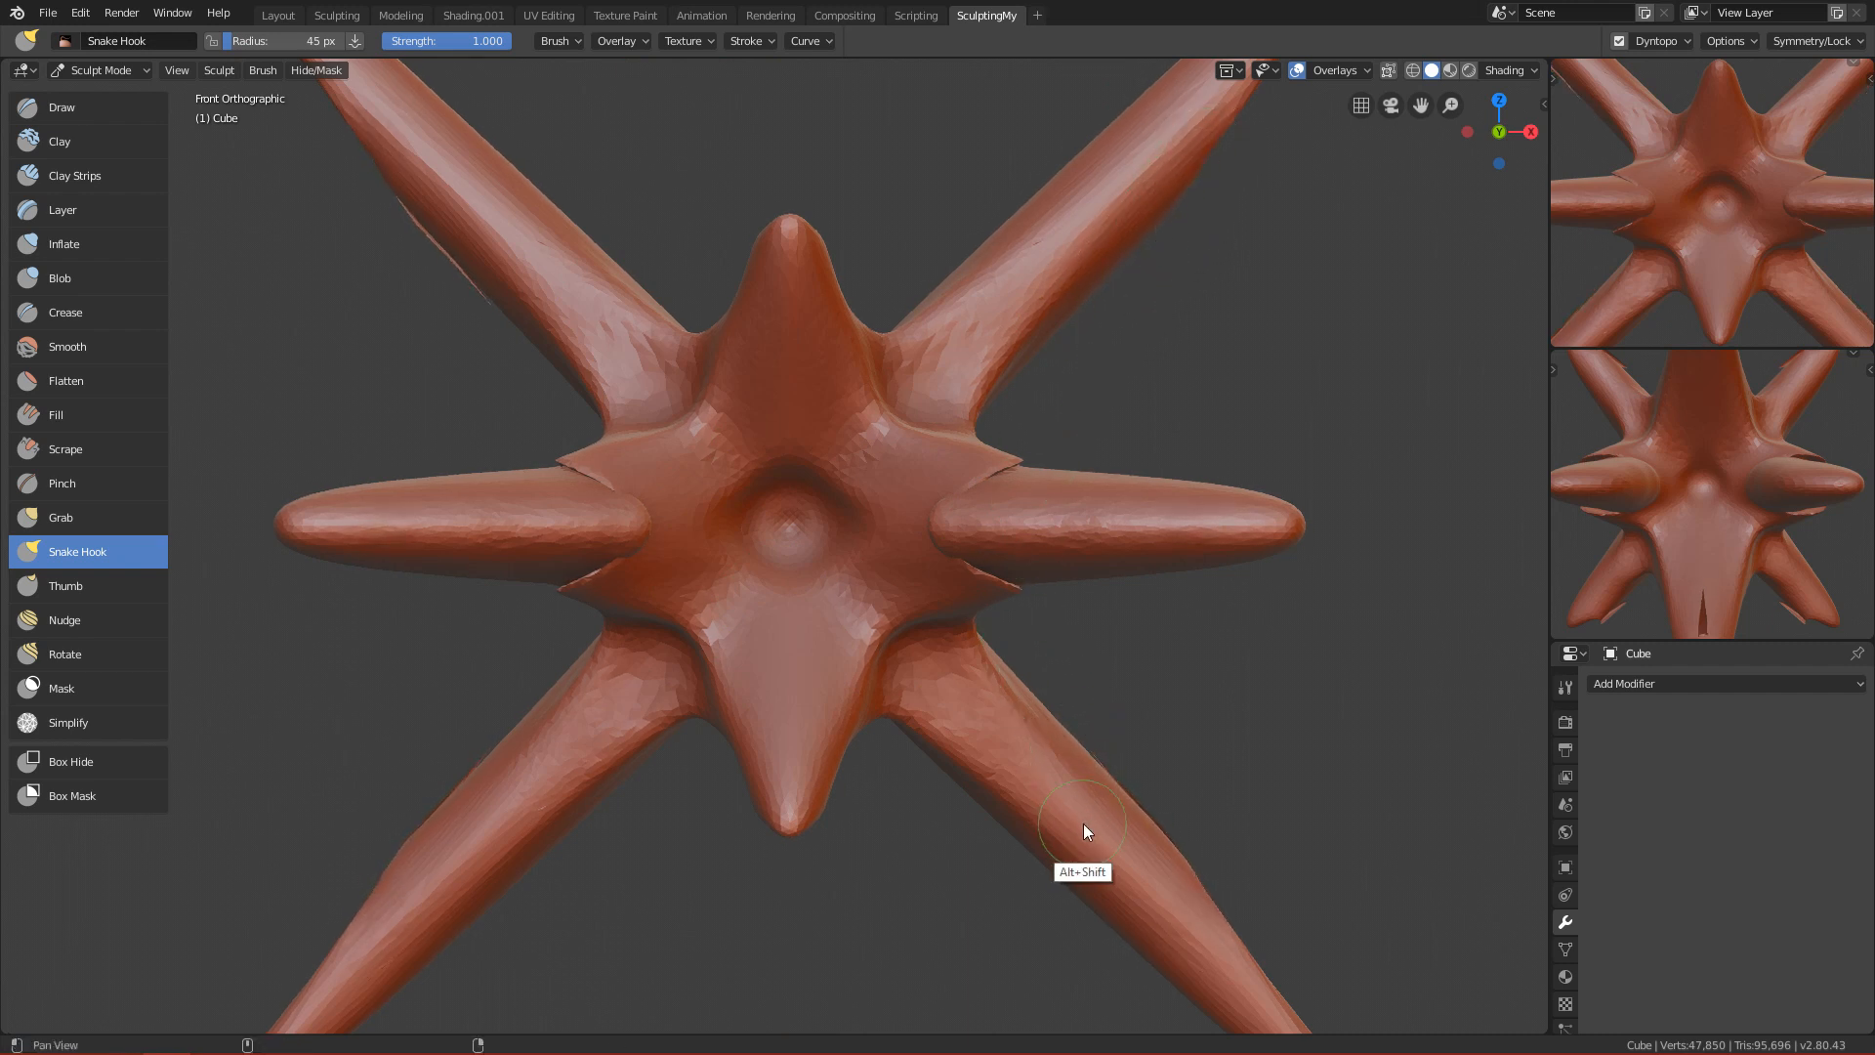
{"action": "middle_click_drag", "start_coordinate": [1081, 819], "coordinate": [1001, 494], "text": "shift"}
{"action": "middle_click_drag", "start_coordinate": [853, 455], "coordinate": [957, 454], "text": "shift"}
{"action": "left_click_drag", "start_coordinate": [957, 454], "coordinate": [908, 436], "text": "shift"}
{"action": "mouse_move", "coordinate": [909, 436]}
{"action": "middle_mouse_down"}
{"action": "mouse_move", "coordinate": [954, 389]}
{"action": "mouse_move", "coordinate": [938, 368]}
{"action": "mouse_move", "coordinate": [801, 559]}
{"action": "mouse_move", "coordinate": [890, 543]}
{"action": "middle_mouse_up"}
{"action": "left_click_drag", "start_coordinate": [848, 551], "coordinate": [831, 514], "text": "shift"}
{"action": "mouse_move", "coordinate": [830, 513]}
{"action": "middle_mouse_down", "text": "alt"}
{"action": "mouse_move", "coordinate": [623, 378]}
{"action": "mouse_move", "coordinate": [1258, 213]}
{"action": "middle_mouse_up", "text": "alt"}
Turn off mirror symmetry and lower the radial symmetry counts on Z, Y and X.
{"action": "left_click", "coordinate": [1808, 40]}
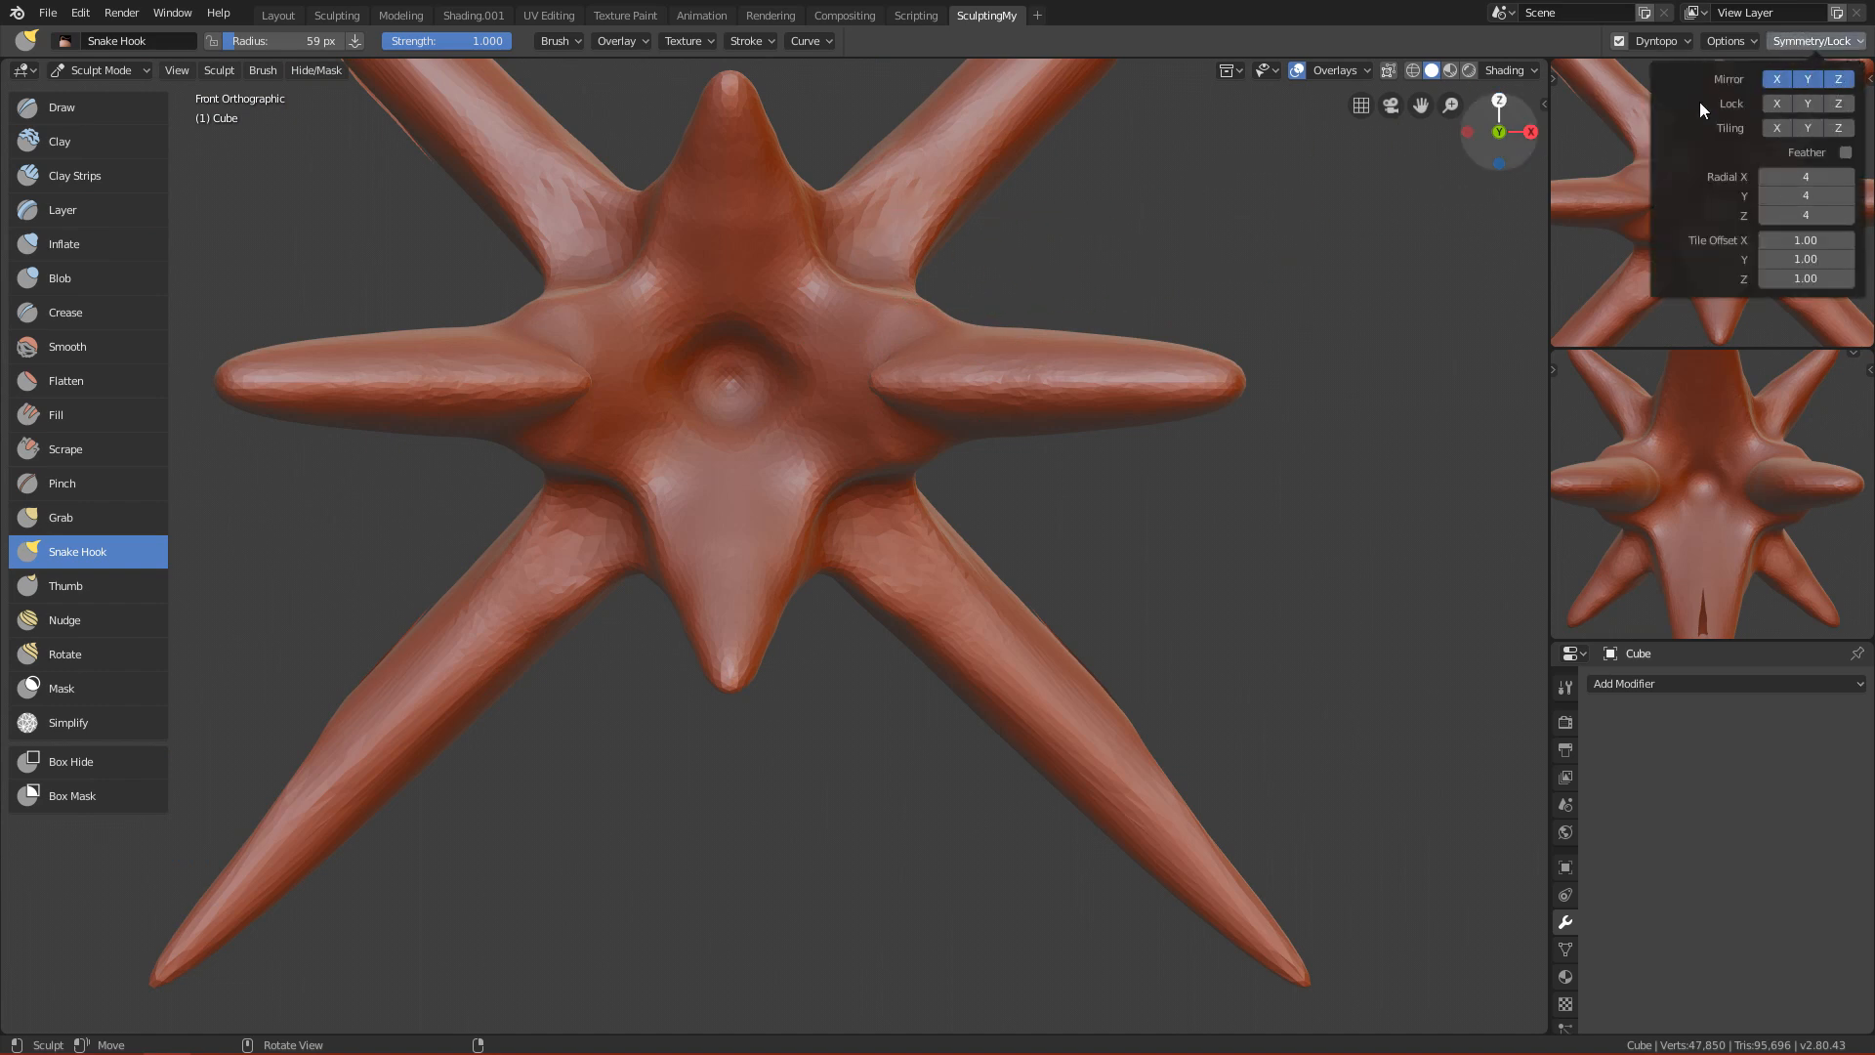
{"action": "left_click", "coordinate": [1807, 43]}
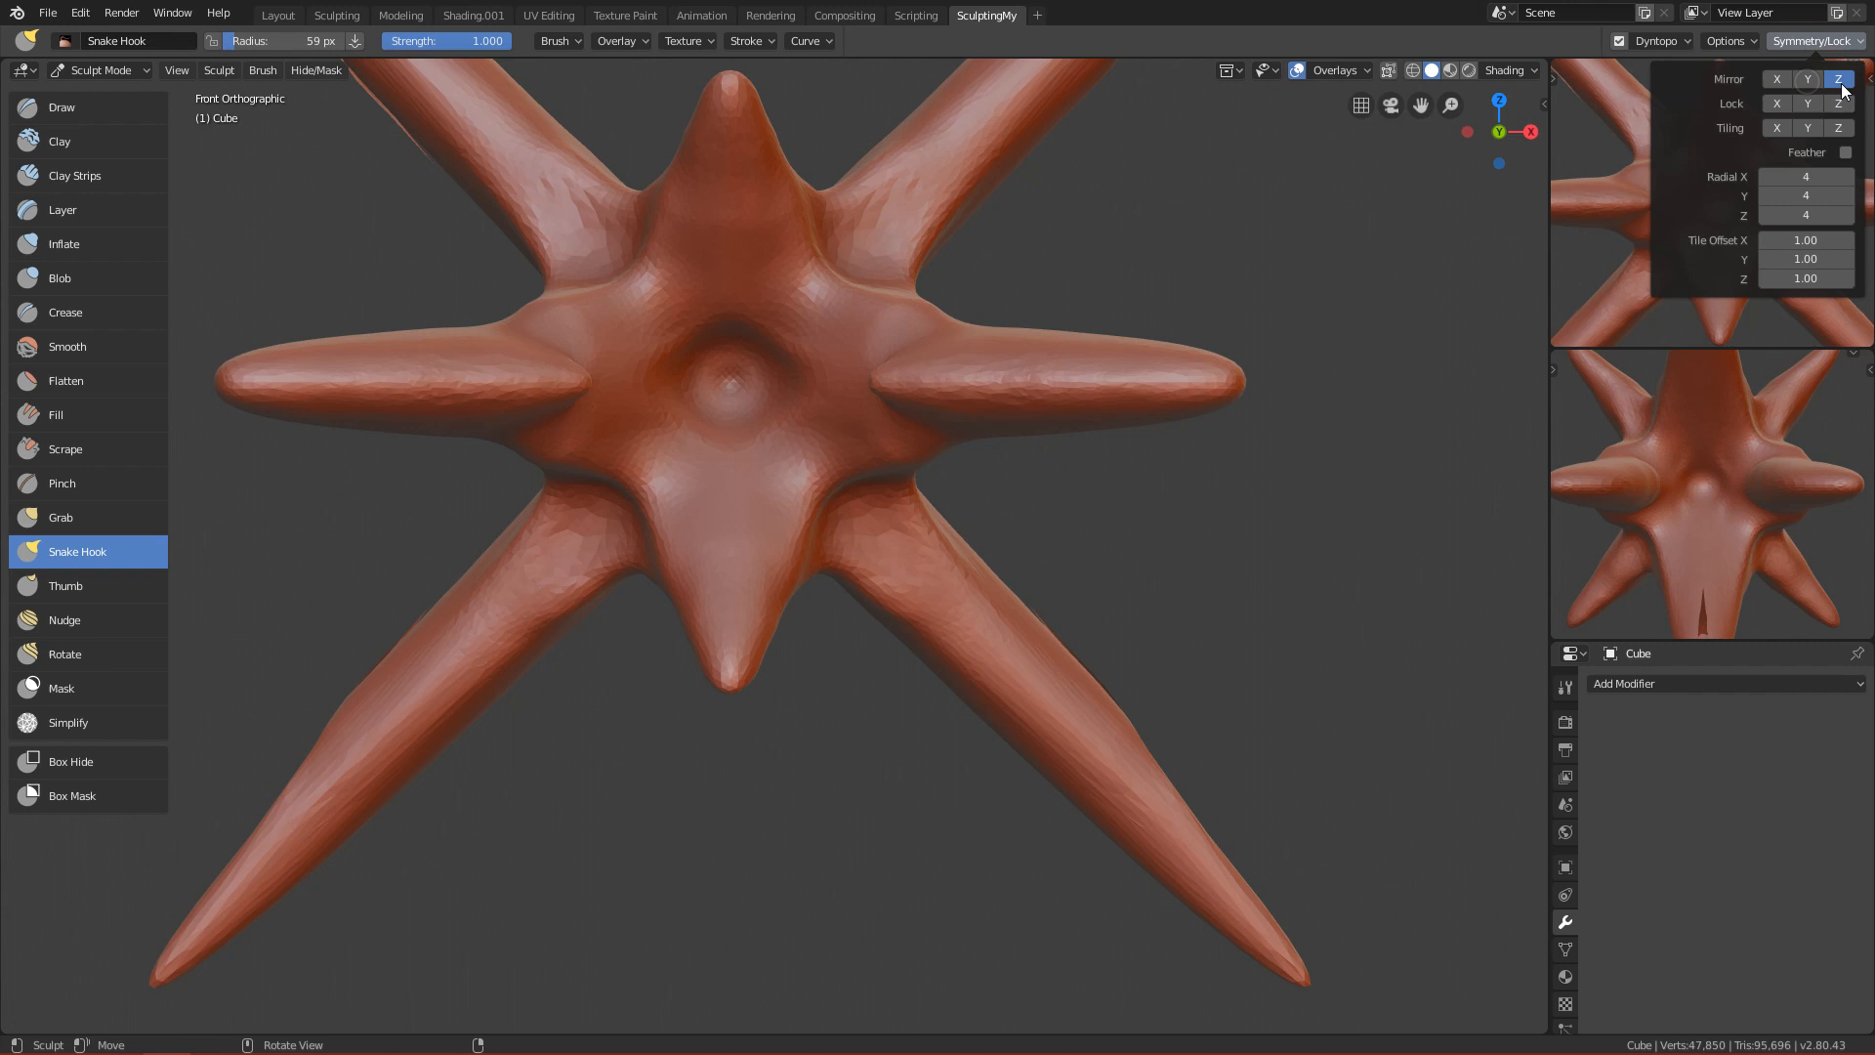
{"action": "left_click", "coordinate": [1787, 42]}
{"action": "left_click", "coordinate": [1766, 215]}
{"action": "left_click", "coordinate": [1767, 197]}
{"action": "left_click", "coordinate": [1764, 196]}
{"action": "left_click", "coordinate": [1762, 195]}
{"action": "left_click", "coordinate": [1762, 178]}
Switch to the Draw brush with a smaller radius and draw fine strokes near the central hollow in the front view.
{"action": "scroll", "coordinate": [1153, 391], "scroll_direction": "down", "scroll_amount": 4}
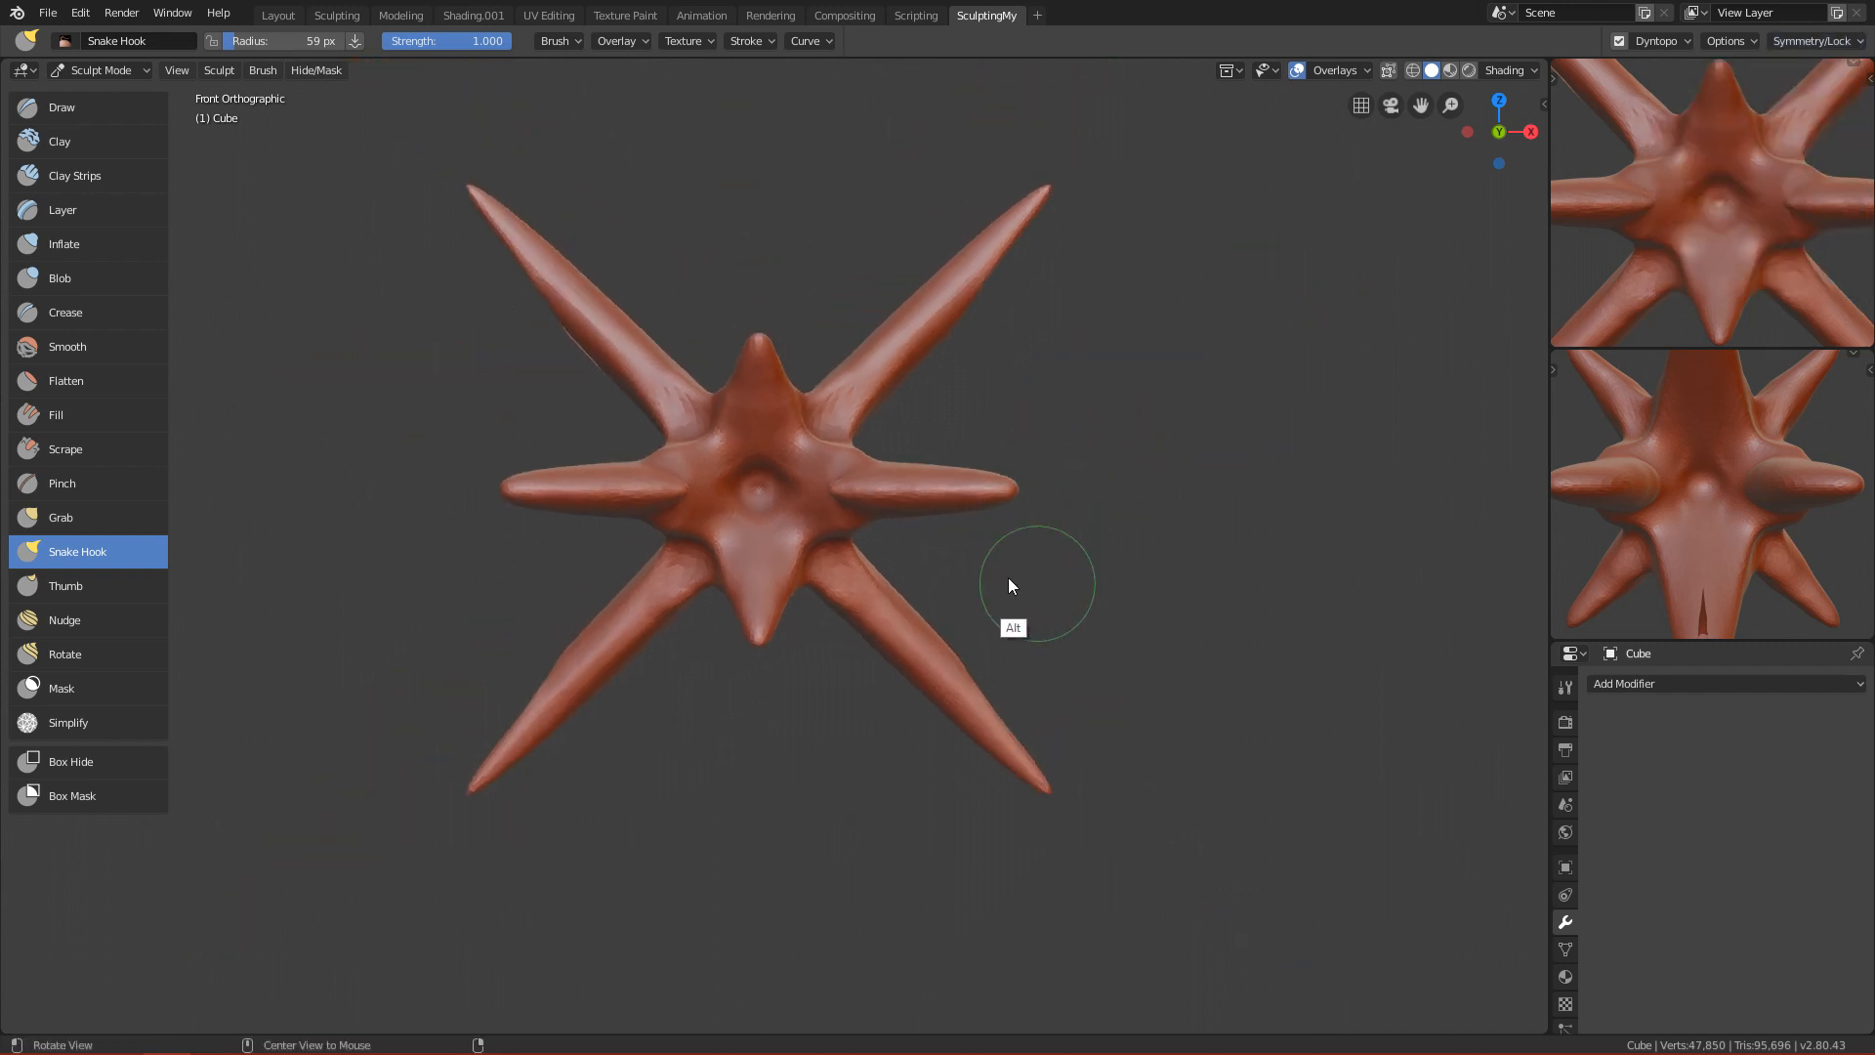
{"action": "mouse_move", "coordinate": [1008, 584]}
{"action": "left_mouse_down", "text": "alt"}
{"action": "mouse_move", "coordinate": [795, 655]}
{"action": "mouse_move", "coordinate": [1005, 695]}
{"action": "mouse_move", "coordinate": [942, 613]}
{"action": "mouse_move", "coordinate": [812, 628]}
{"action": "mouse_move", "coordinate": [764, 237]}
{"action": "left_mouse_up", "text": "alt"}
{"action": "key", "text": "grave"}
{"action": "left_click", "coordinate": [673, 594]}
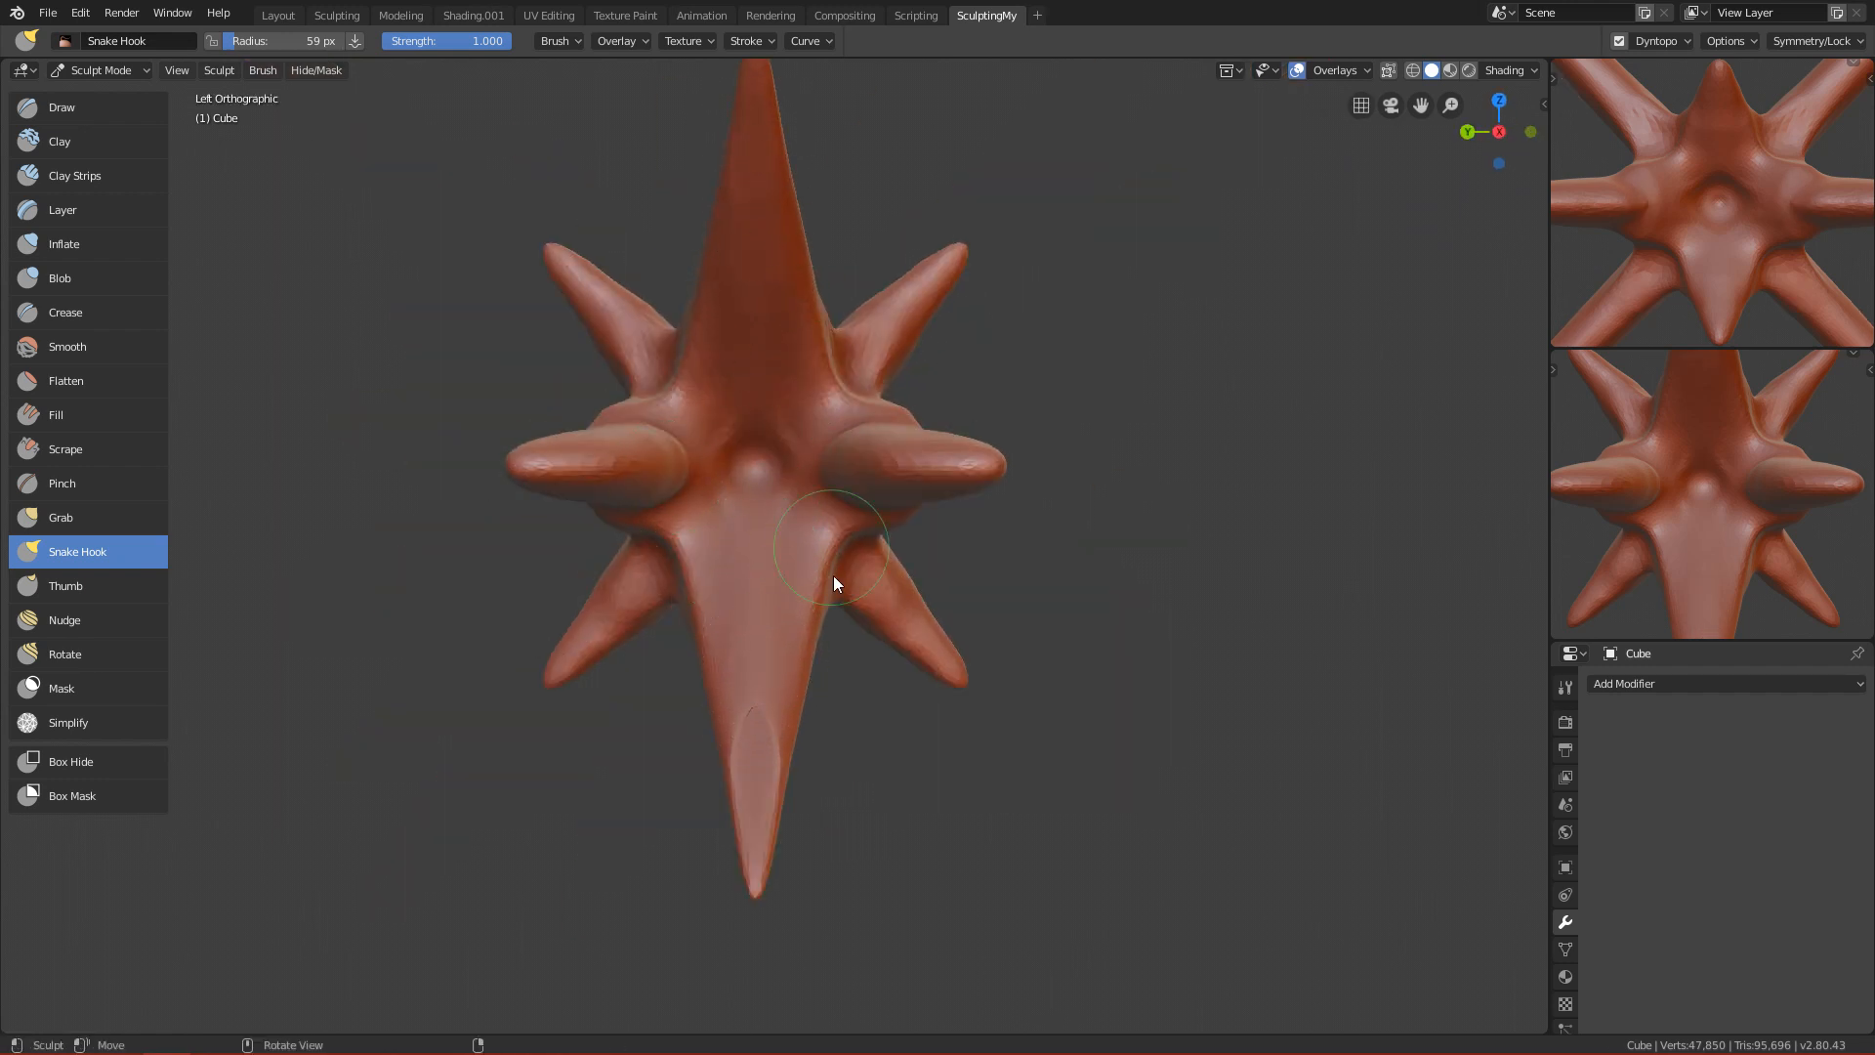
{"action": "key", "text": "grave"}
{"action": "left_click", "coordinate": [701, 487]}
{"action": "key", "text": "x"}
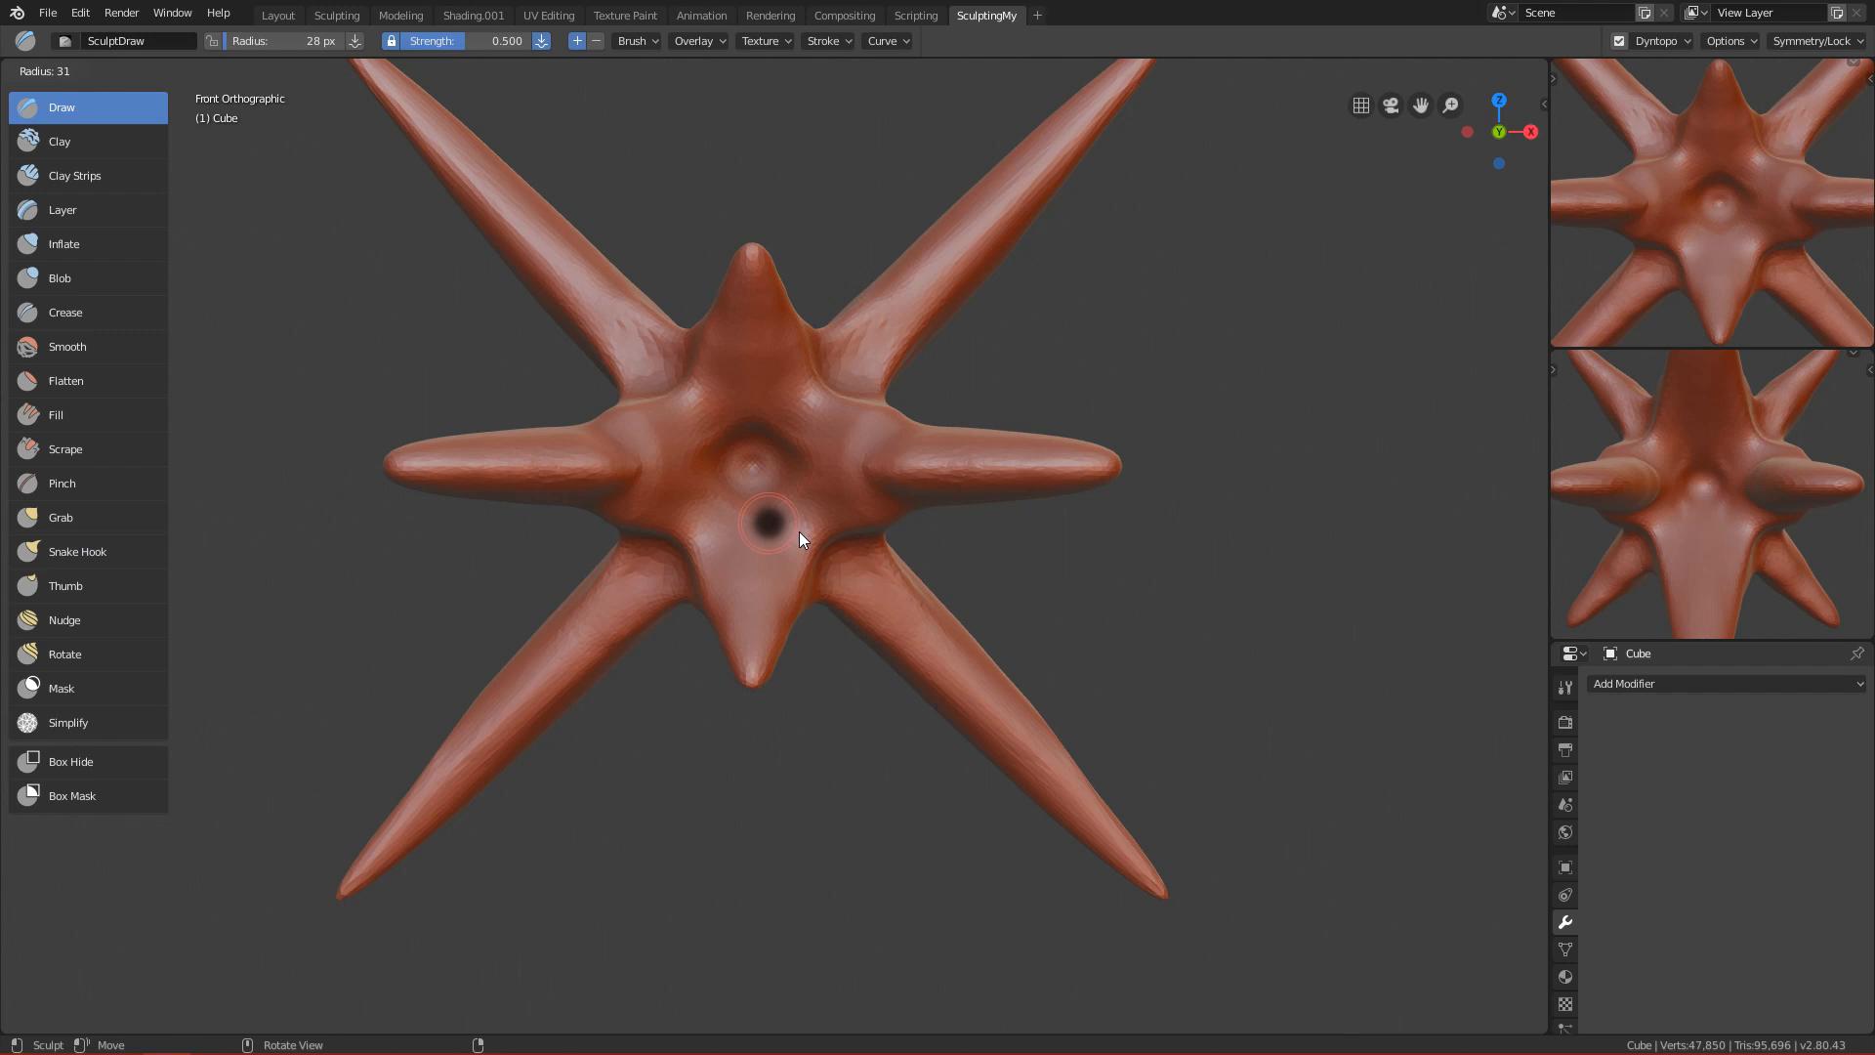
{"action": "scroll", "coordinate": [793, 598], "scroll_direction": "up", "scroll_amount": 2}
{"action": "mouse_move", "coordinate": [688, 420]}
{"action": "left_mouse_down"}
{"action": "mouse_move", "coordinate": [703, 381]}
{"action": "mouse_move", "coordinate": [670, 498]}
{"action": "mouse_move", "coordinate": [741, 531]}
{"action": "mouse_move", "coordinate": [688, 498]}
{"action": "left_mouse_up"}
{"action": "mouse_move", "coordinate": [784, 461]}
{"action": "left_mouse_down"}
{"action": "mouse_move", "coordinate": [837, 461]}
{"action": "mouse_move", "coordinate": [745, 451]}
{"action": "mouse_move", "coordinate": [774, 418]}
{"action": "mouse_move", "coordinate": [758, 437]}
{"action": "mouse_move", "coordinate": [735, 963]}
{"action": "mouse_move", "coordinate": [838, 674]}
{"action": "left_mouse_up"}
{"action": "mouse_move", "coordinate": [800, 748]}
{"action": "left_mouse_down", "text": "alt"}
{"action": "mouse_move", "coordinate": [845, 560]}
{"action": "mouse_move", "coordinate": [833, 406]}
{"action": "mouse_move", "coordinate": [910, 844]}
{"action": "mouse_move", "coordinate": [1041, 758]}
{"action": "mouse_move", "coordinate": [850, 586]}
{"action": "mouse_move", "coordinate": [712, 775]}
{"action": "mouse_move", "coordinate": [623, 653]}
{"action": "mouse_move", "coordinate": [811, 641]}
{"action": "mouse_move", "coordinate": [795, 494]}
{"action": "mouse_move", "coordinate": [970, 729]}
{"action": "mouse_move", "coordinate": [811, 675]}
{"action": "mouse_move", "coordinate": [882, 719]}
{"action": "mouse_move", "coordinate": [918, 654]}
{"action": "mouse_move", "coordinate": [1051, 566]}
{"action": "mouse_move", "coordinate": [1036, 772]}
{"action": "mouse_move", "coordinate": [996, 660]}
{"action": "mouse_move", "coordinate": [1032, 553]}
{"action": "mouse_move", "coordinate": [940, 549]}
{"action": "mouse_move", "coordinate": [1042, 660]}
{"action": "mouse_move", "coordinate": [930, 580]}
{"action": "left_mouse_up", "text": "alt"}
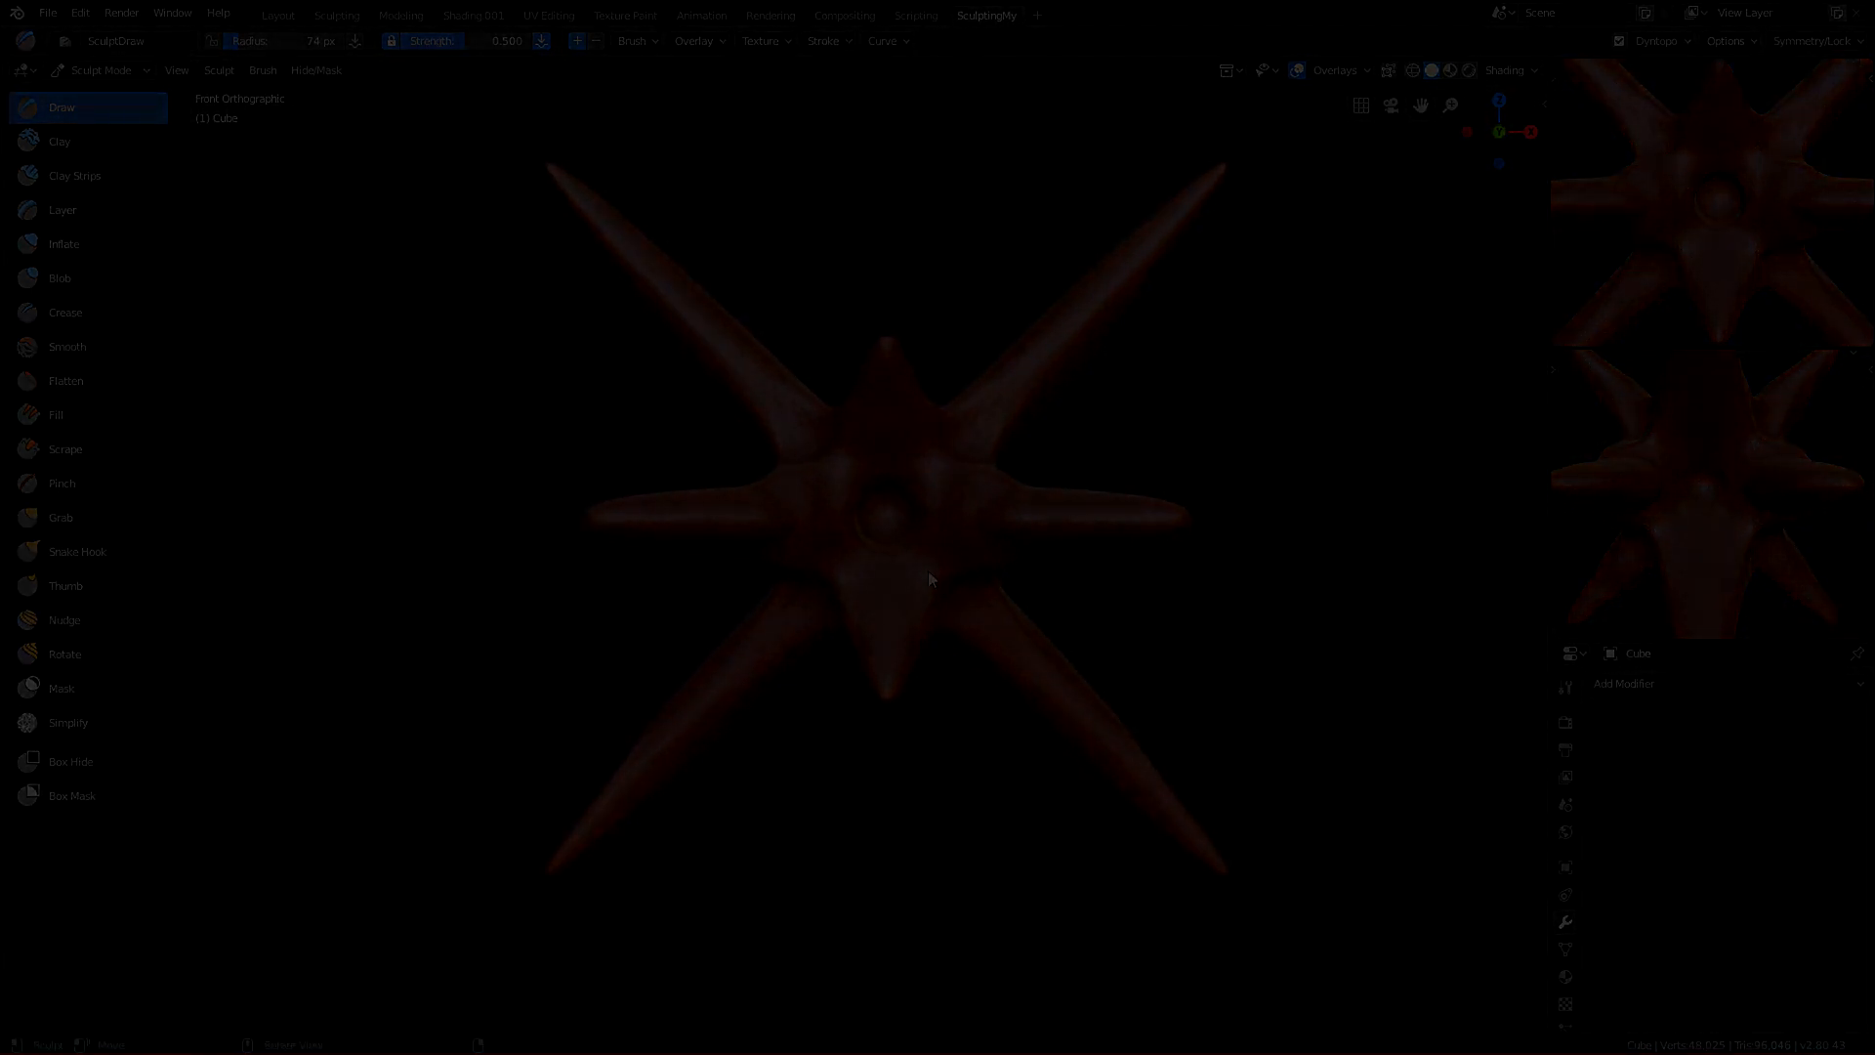